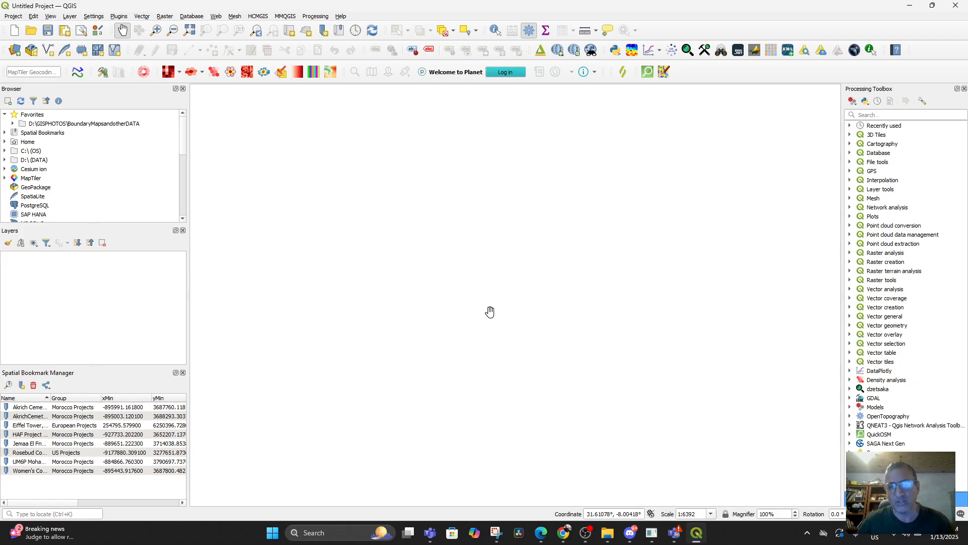
pyautogui.click(316, 17)
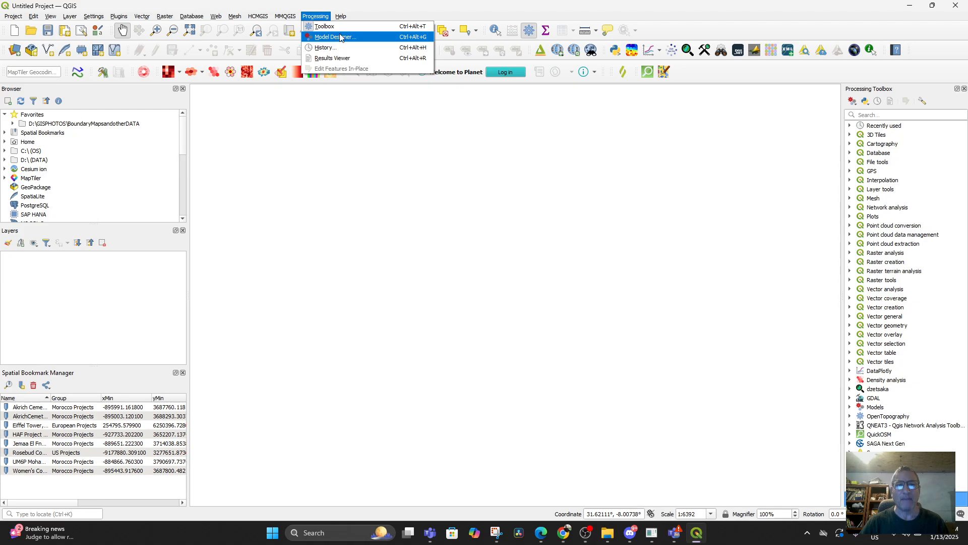
pyautogui.click(504, 355)
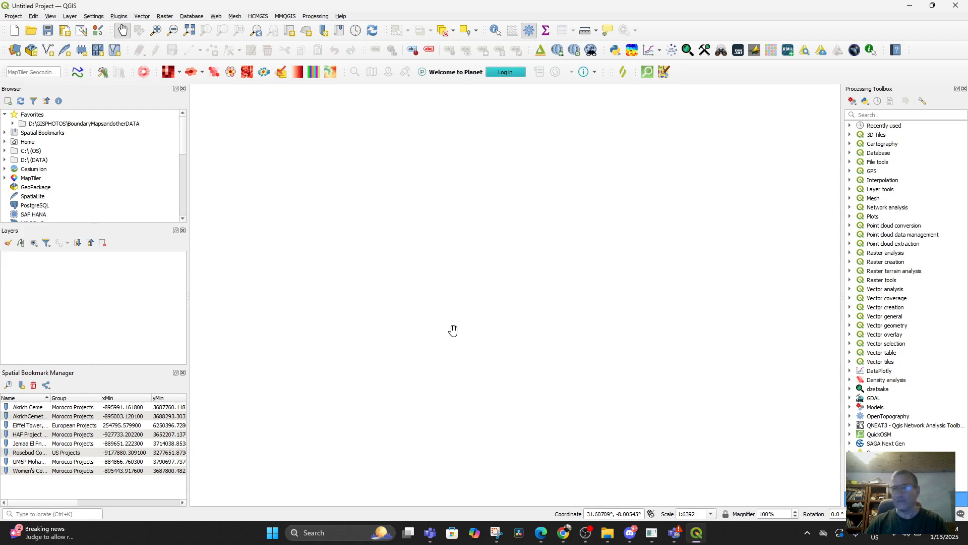
# Add the Google Hybrid basemap from QuickMapServices to the empty project
pyautogui.click(215, 17)
pyautogui.moveTo(309, 69)
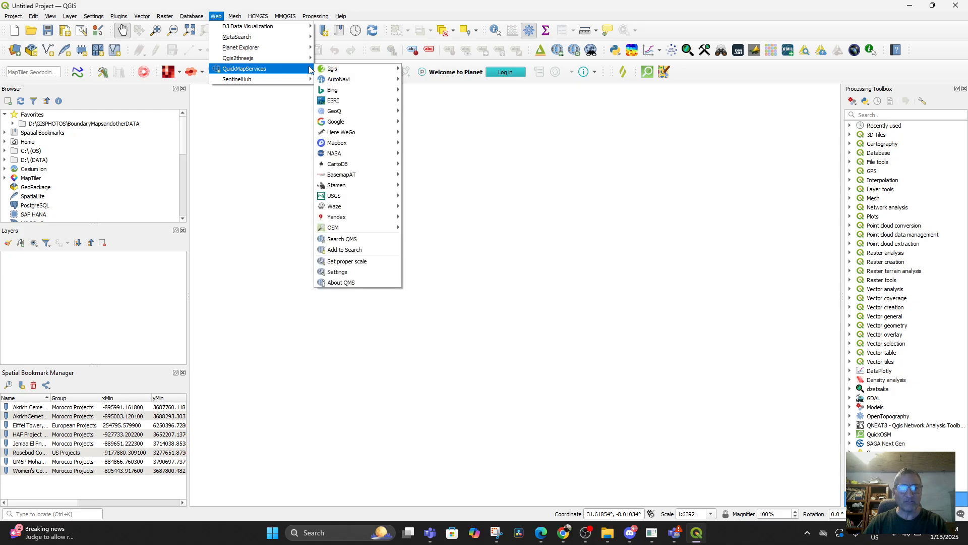
pyautogui.moveTo(371, 123)
pyautogui.click(414, 122)
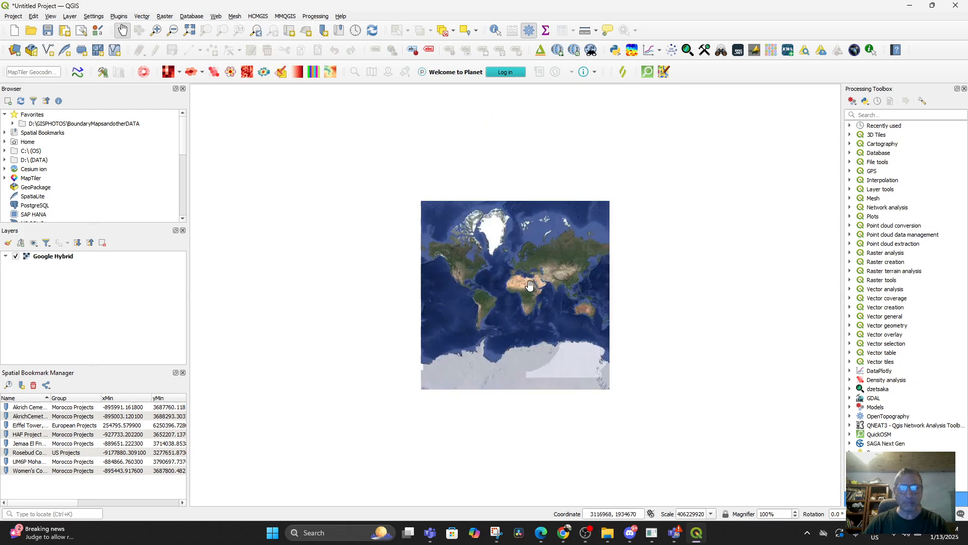
pyautogui.scroll(3, 573, 298)
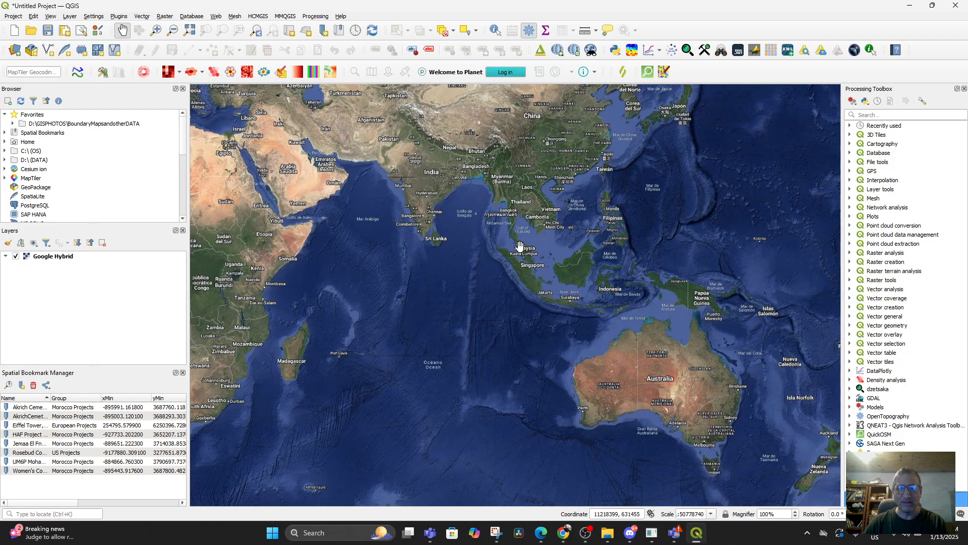
pyautogui.moveTo(519, 246); pyautogui.dragTo(655, 380)
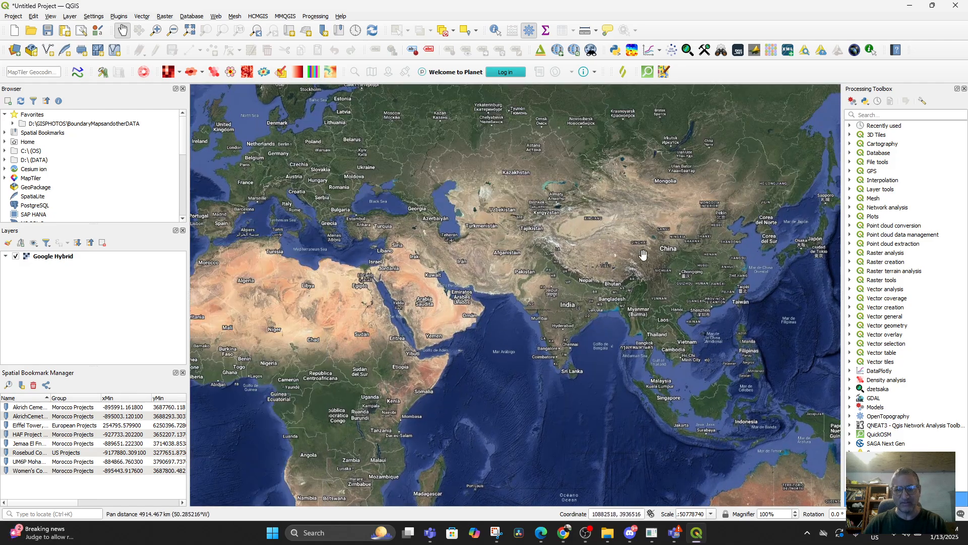
pyautogui.scroll(-1, 599, 244)
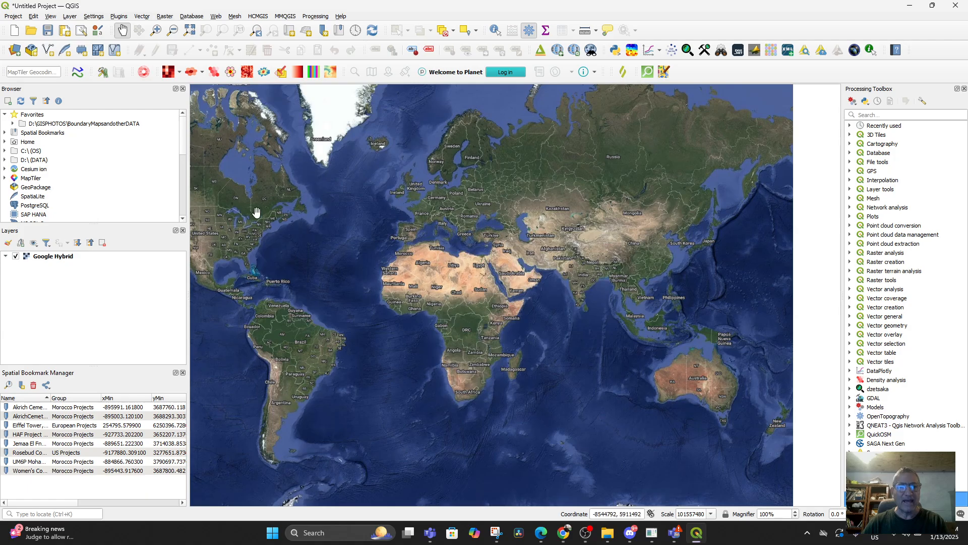
# Add the Google Satellite basemap from QuickMapServices
pyautogui.click(230, 19)
pyautogui.moveTo(216, 16)
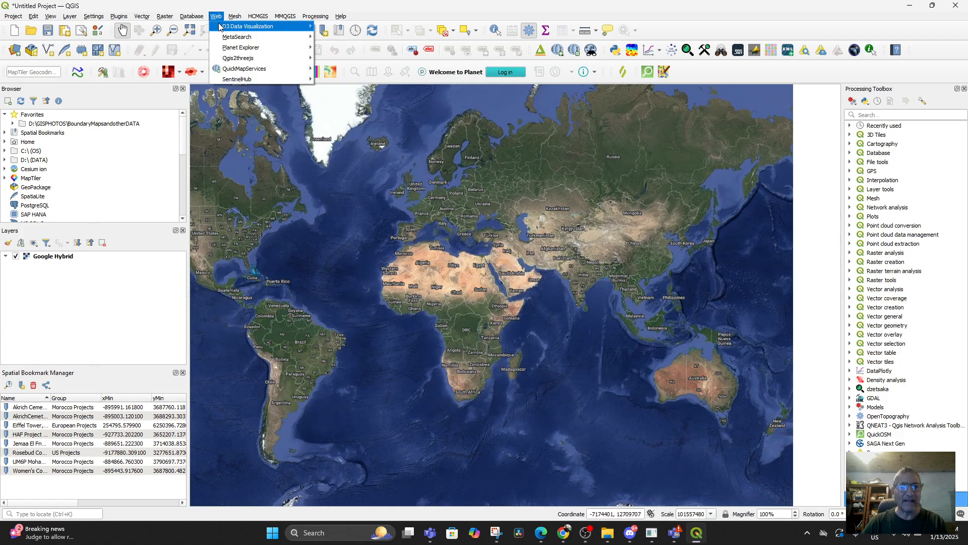
pyautogui.moveTo(238, 68)
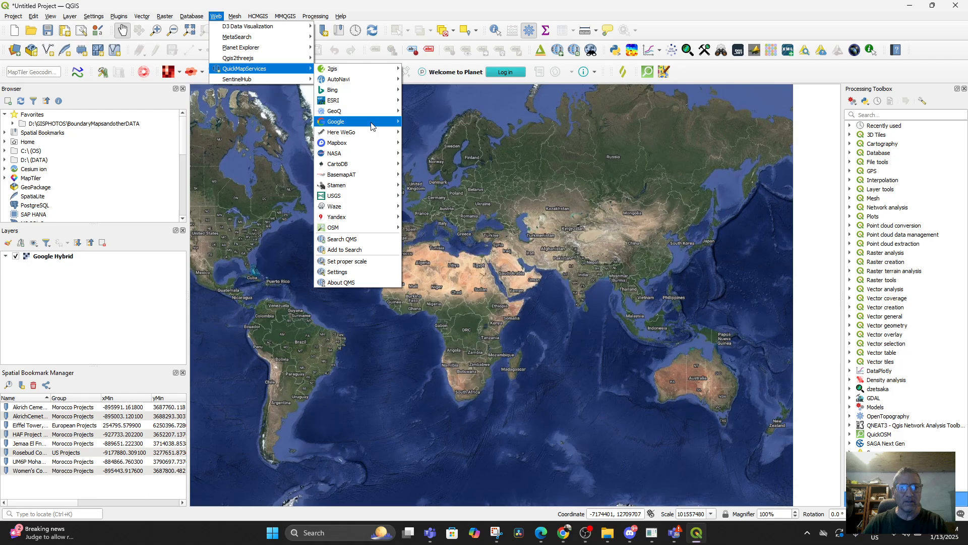
pyautogui.moveTo(374, 122)
pyautogui.click(445, 156)
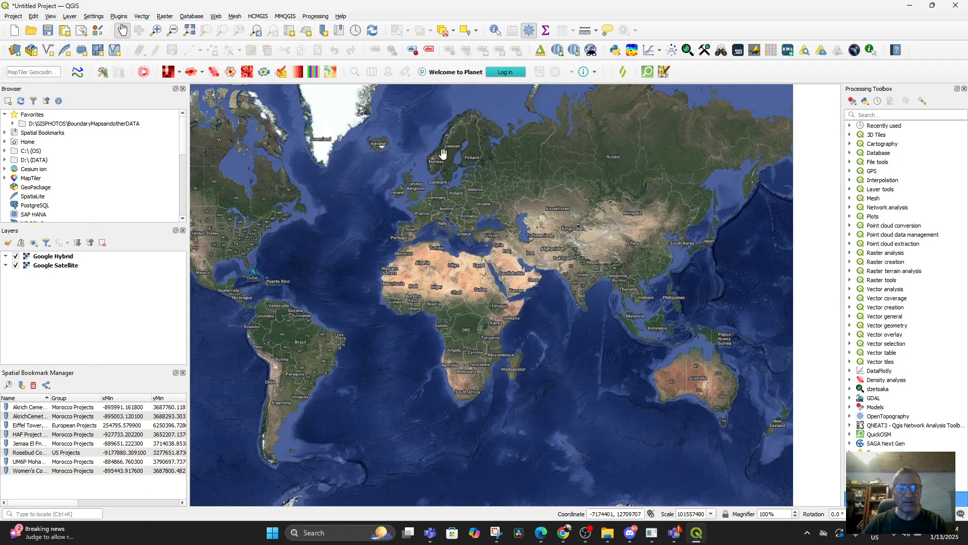
# Hide the Google Hybrid layer and examine the Google Satellite imagery over North Africa at several zoom levels
pyautogui.click(15, 257)
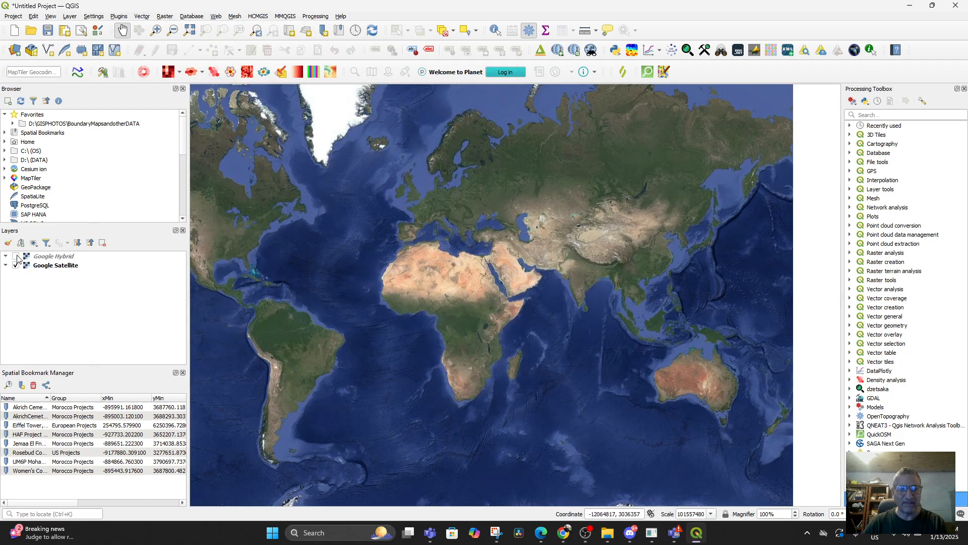
pyautogui.scroll(2, 385, 276)
pyautogui.moveTo(494, 286); pyautogui.dragTo(416, 318)
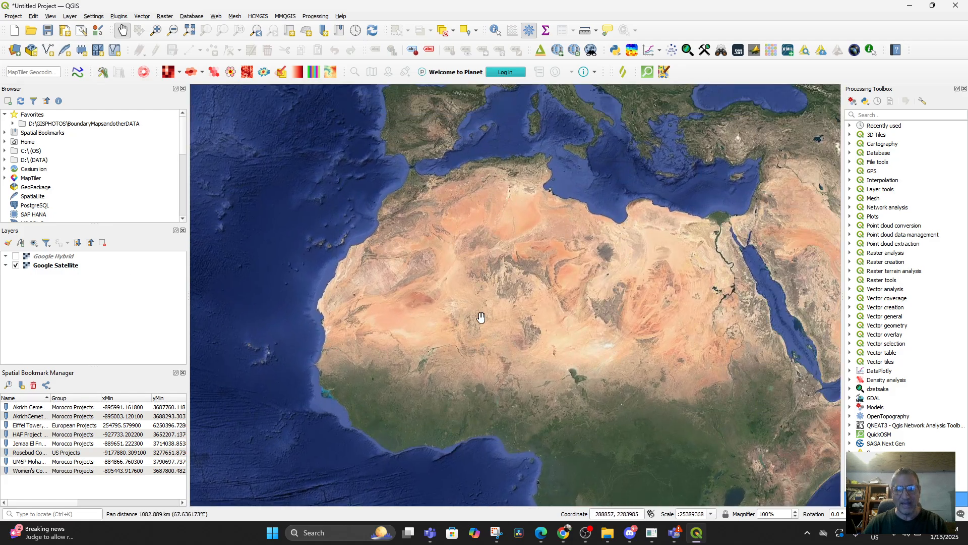
pyautogui.scroll(3, 482, 318)
pyautogui.scroll(-4, 513, 317)
pyautogui.scroll(10, 513, 316)
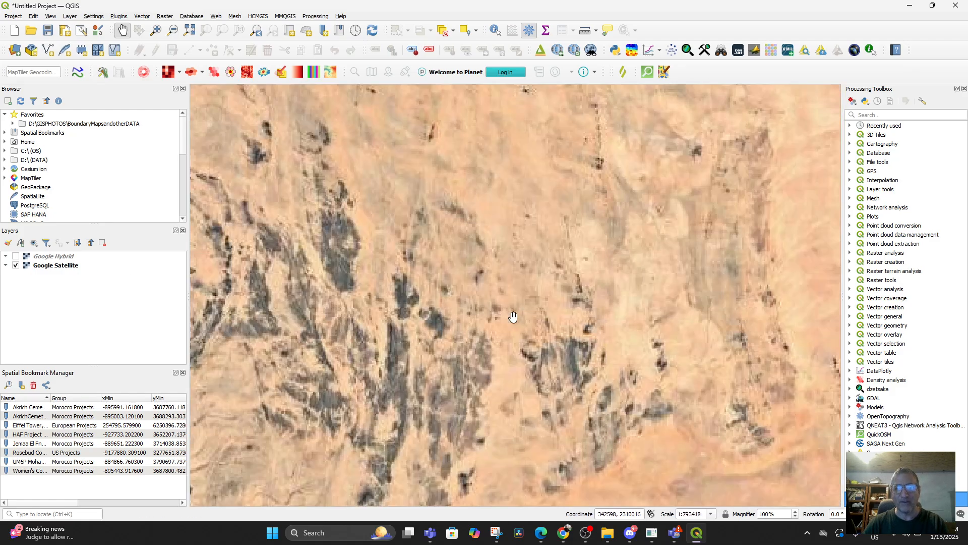
pyautogui.scroll(-3, 512, 317)
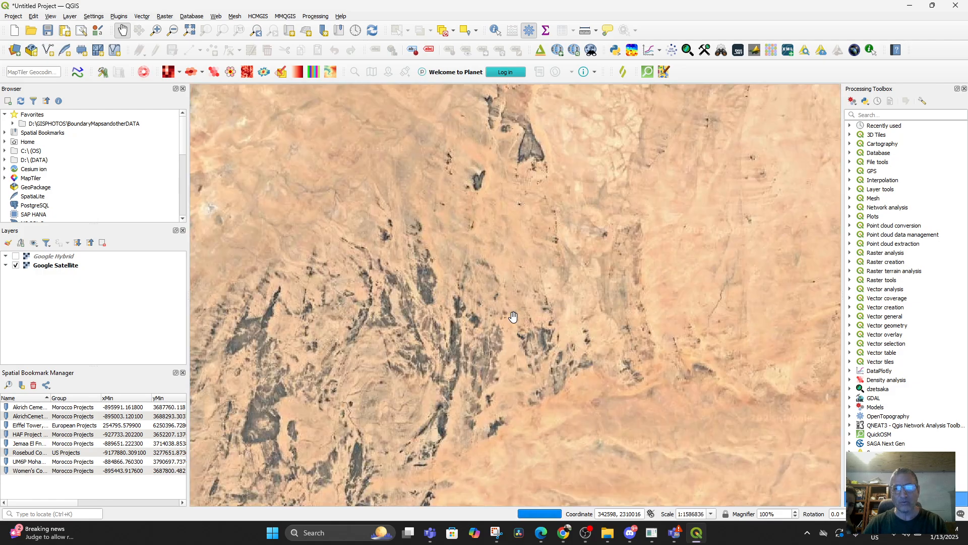
pyautogui.scroll(-7, 513, 317)
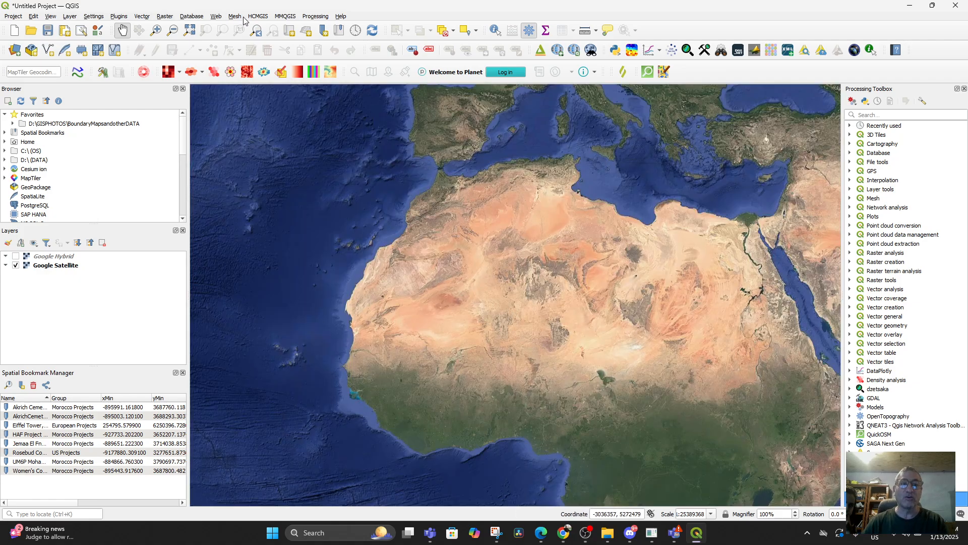
# Add the ESRI Satellite basemap from QuickMapServices and hide the Google Satellite layer above it
pyautogui.click(217, 17)
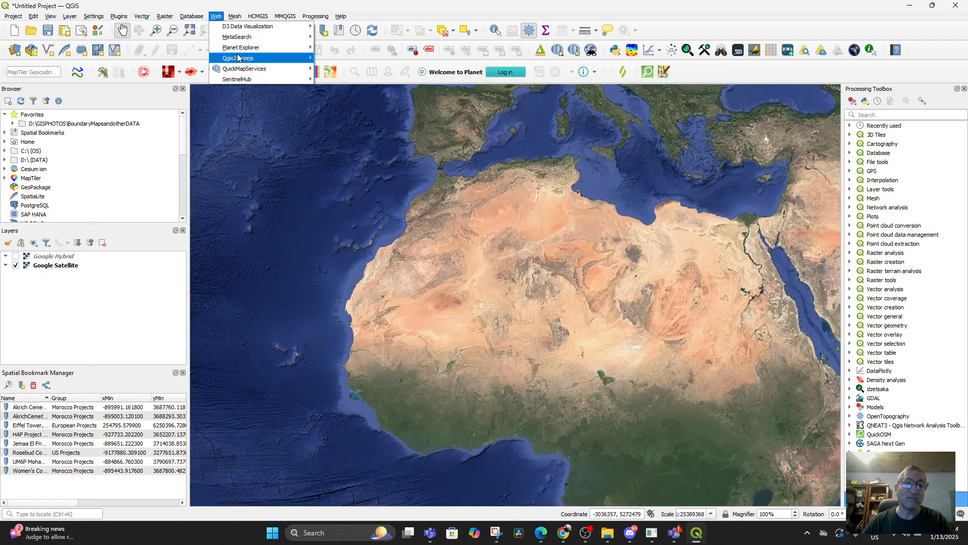
pyautogui.moveTo(239, 70)
pyautogui.moveTo(355, 101)
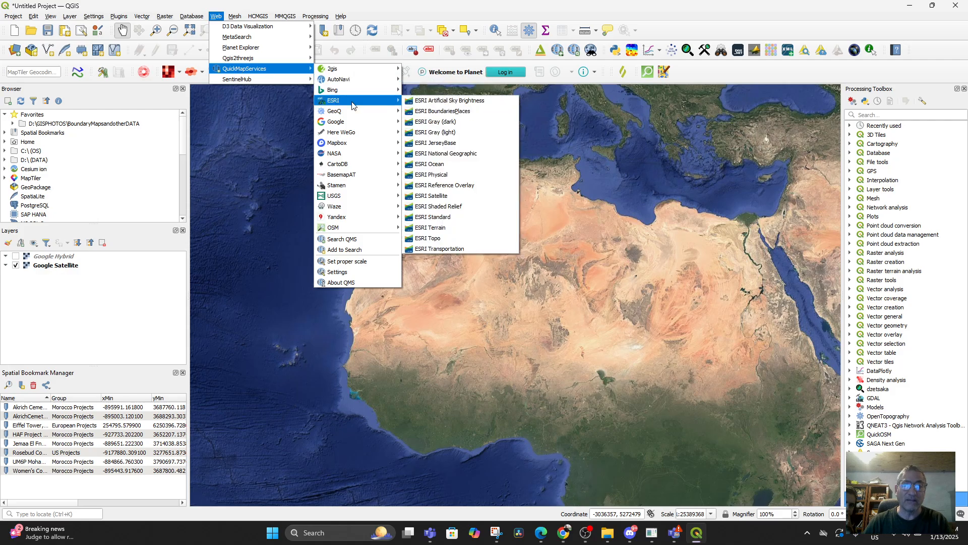
pyautogui.click(452, 196)
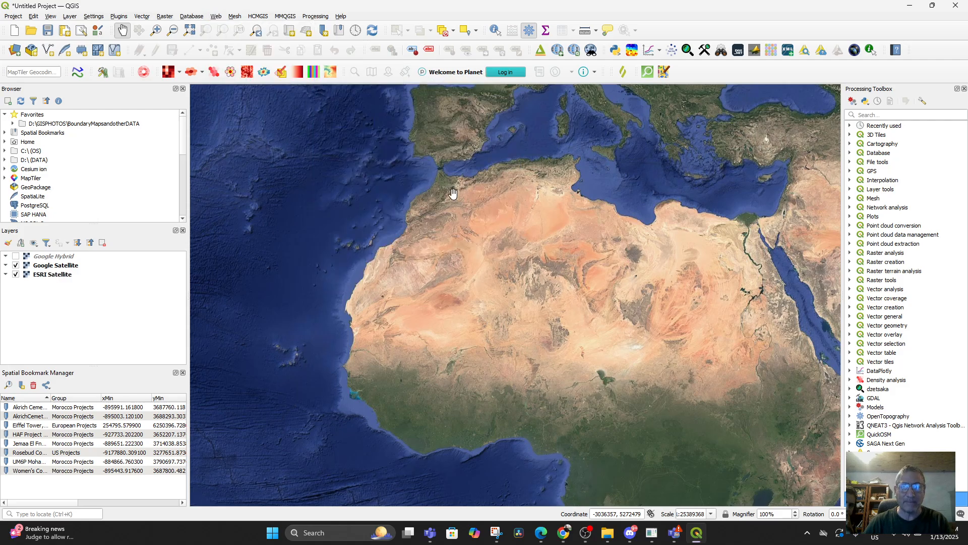
pyautogui.click(16, 266)
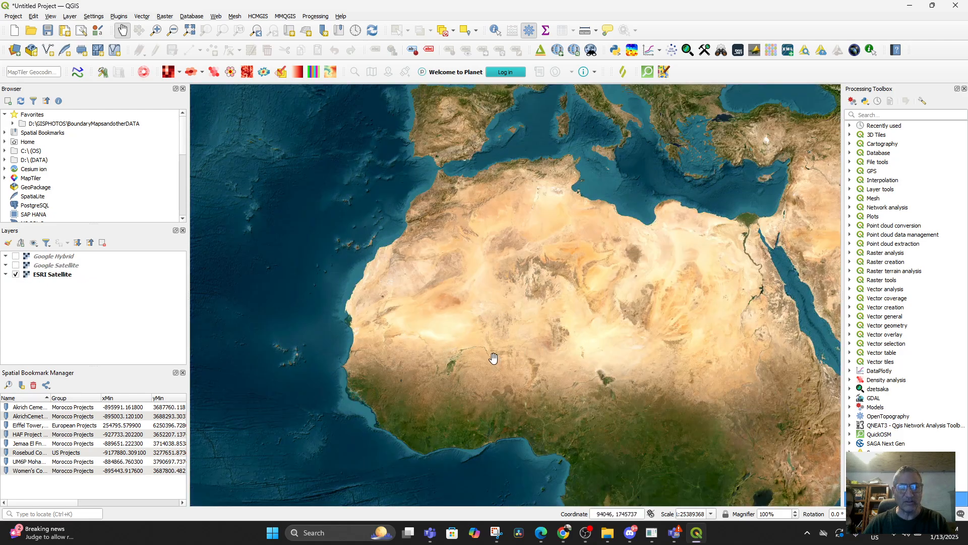
# Compare the ESRI and Google Satellite imagery along the West African river by temporarily showing the Google Satellite layer
pyautogui.scroll(5, 494, 354)
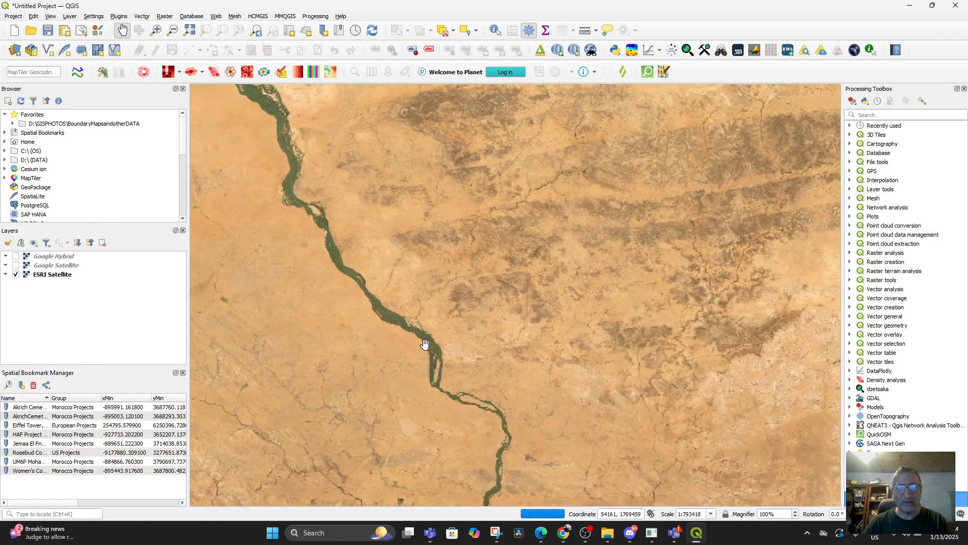
pyautogui.click(15, 266)
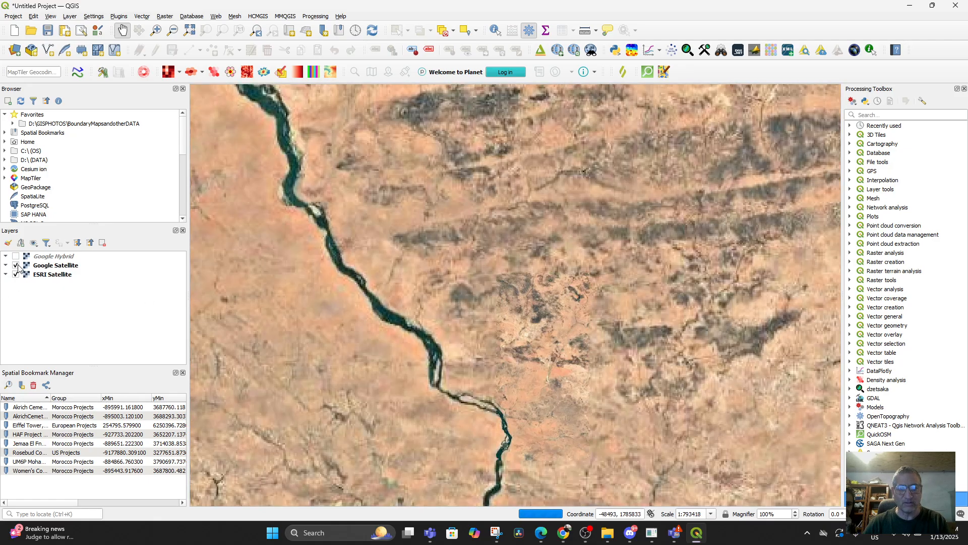
pyautogui.click(16, 265)
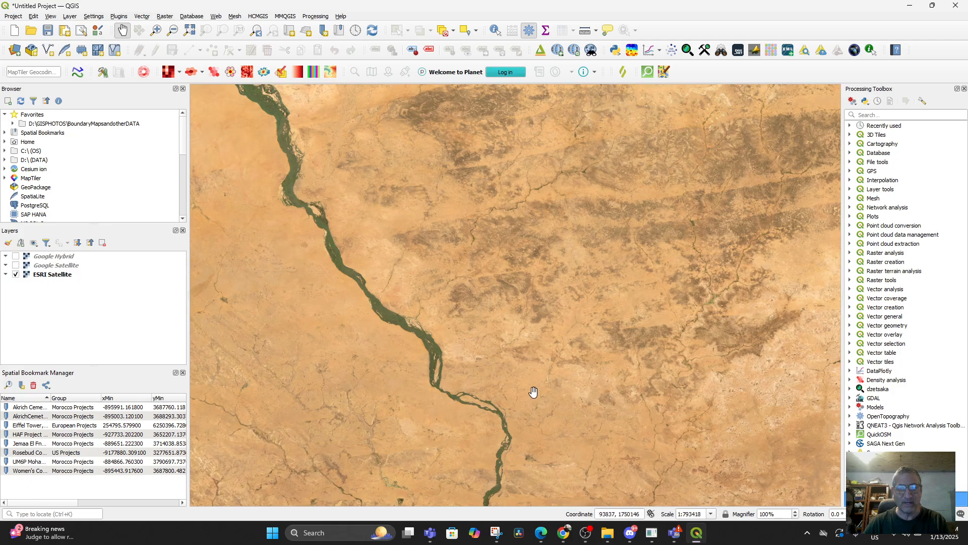
# Examine how closely the ESRI Satellite imagery can be viewed near the river before its map data runs out
pyautogui.scroll(4, 487, 367)
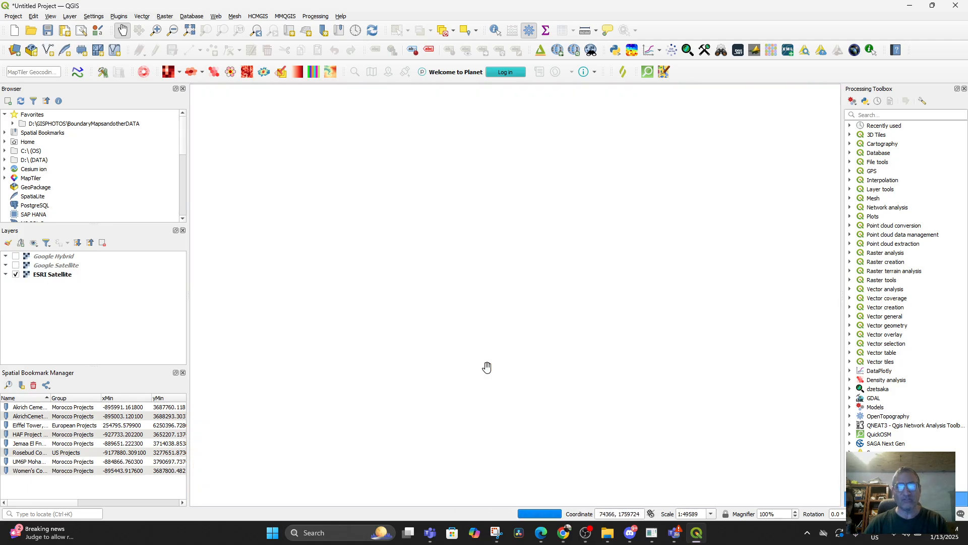
pyautogui.scroll(8, 486, 367)
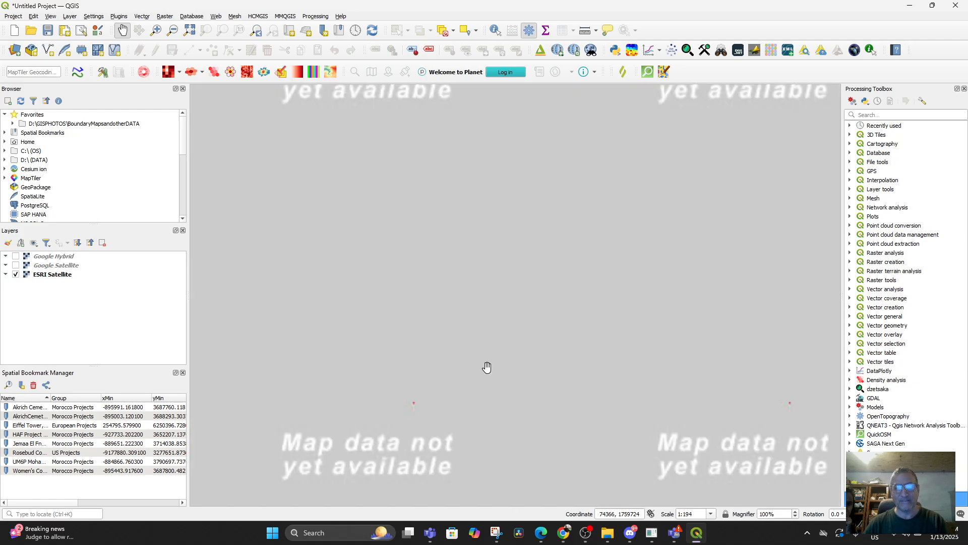
pyautogui.scroll(-4, 485, 363)
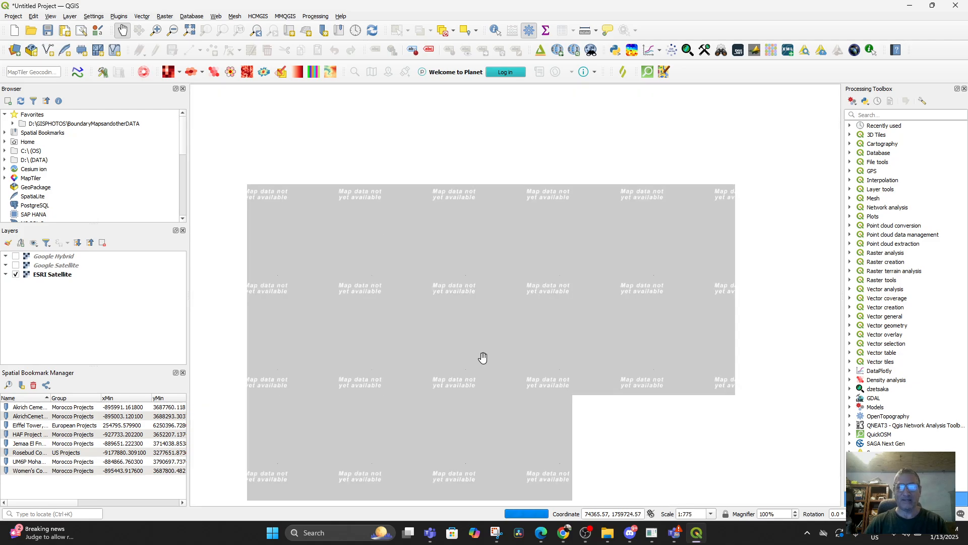
pyautogui.scroll(-2, 483, 357)
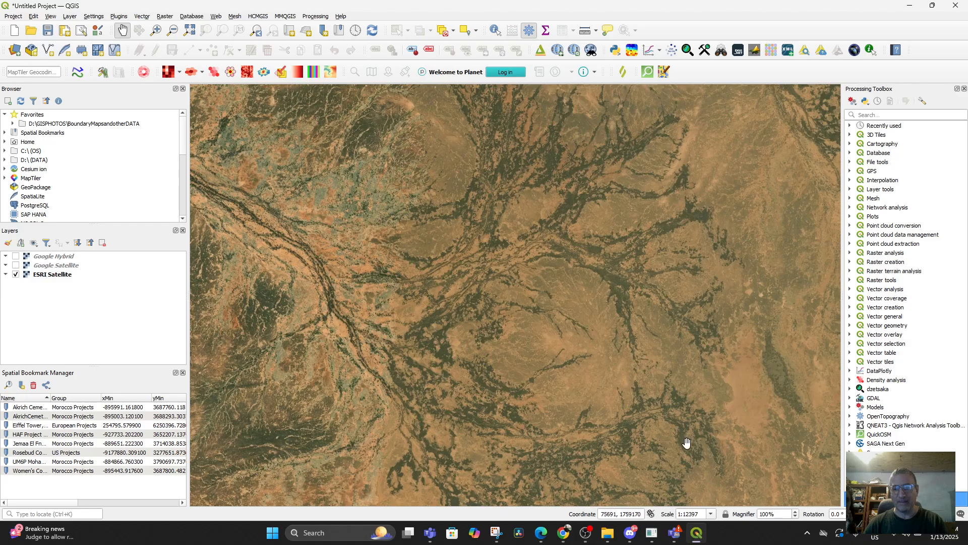
pyautogui.scroll(1, 669, 441)
pyautogui.scroll(2, 670, 441)
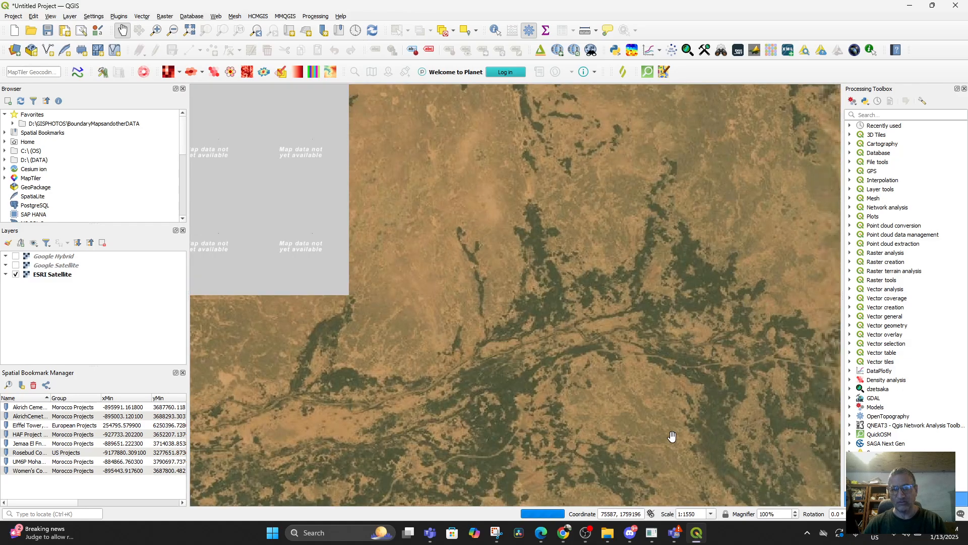
pyautogui.scroll(1, 672, 436)
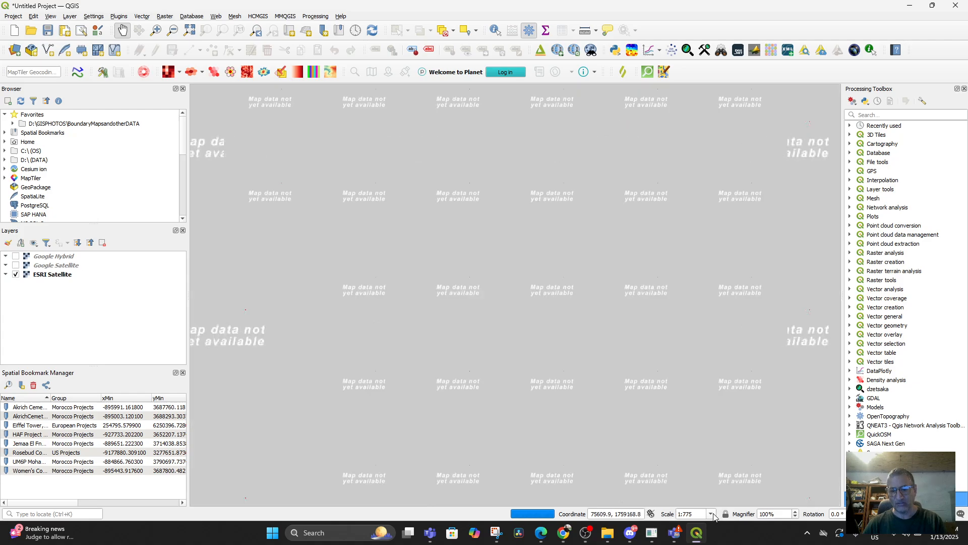
# Check the ESRI Satellite imagery at a map scale of 1:2500 and at 1:5000
pyautogui.click(711, 513)
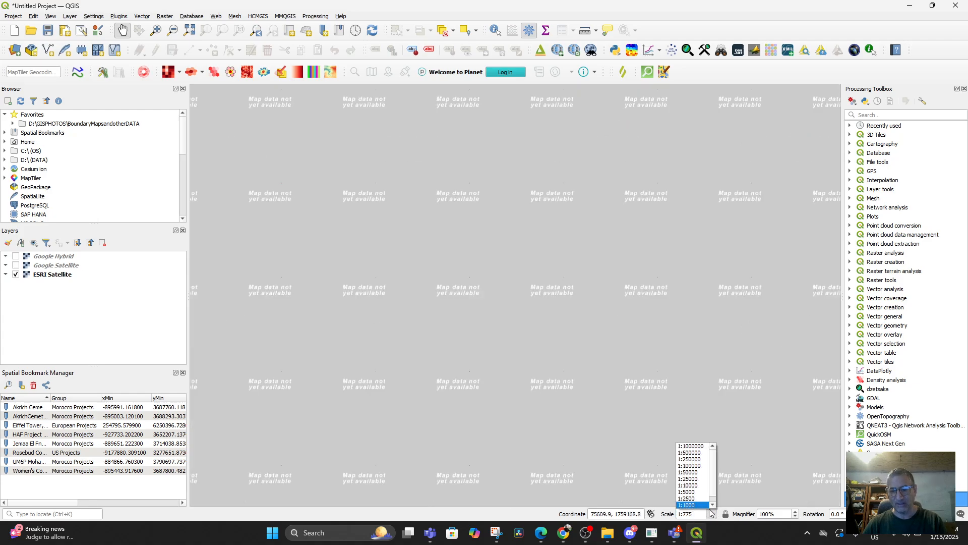
pyautogui.click(694, 498)
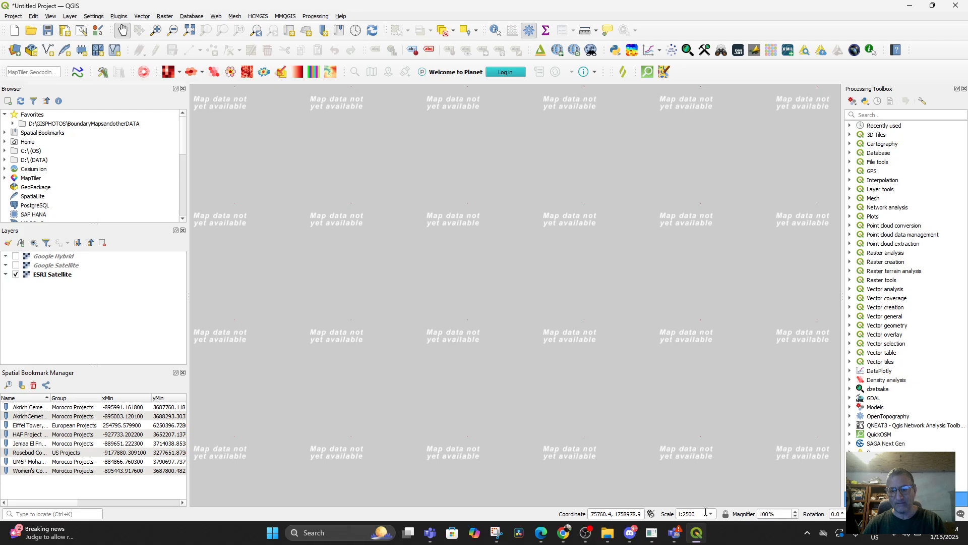
pyautogui.click(711, 513)
pyautogui.click(707, 499)
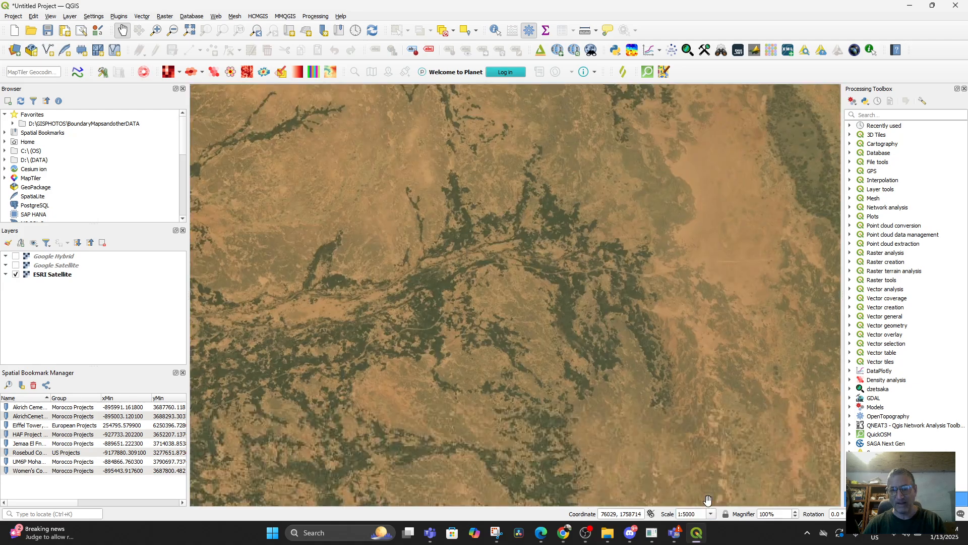
# Check the ESRI Satellite imagery at map scales of 1:2500, 1:1000 and 1:500, and return to 1:5000
pyautogui.click(711, 513)
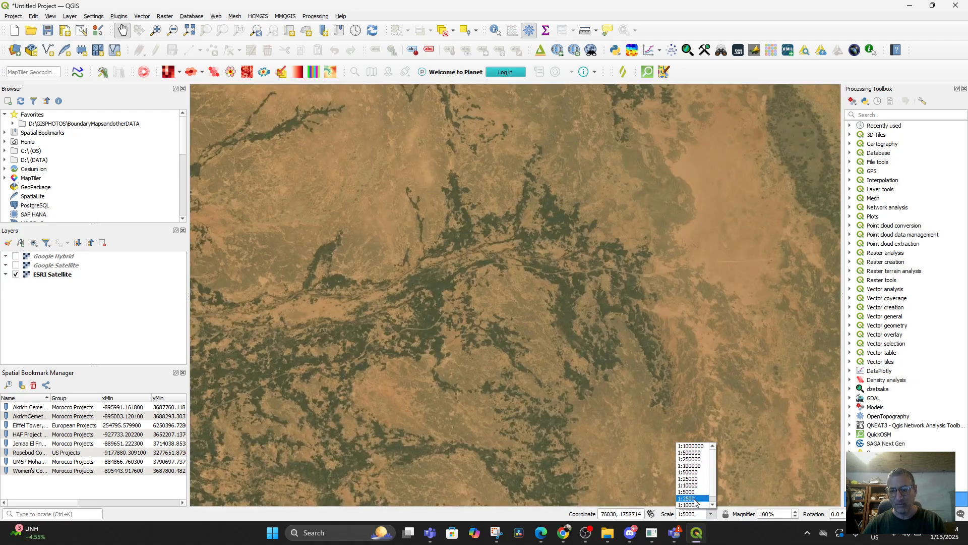
pyautogui.click(693, 498)
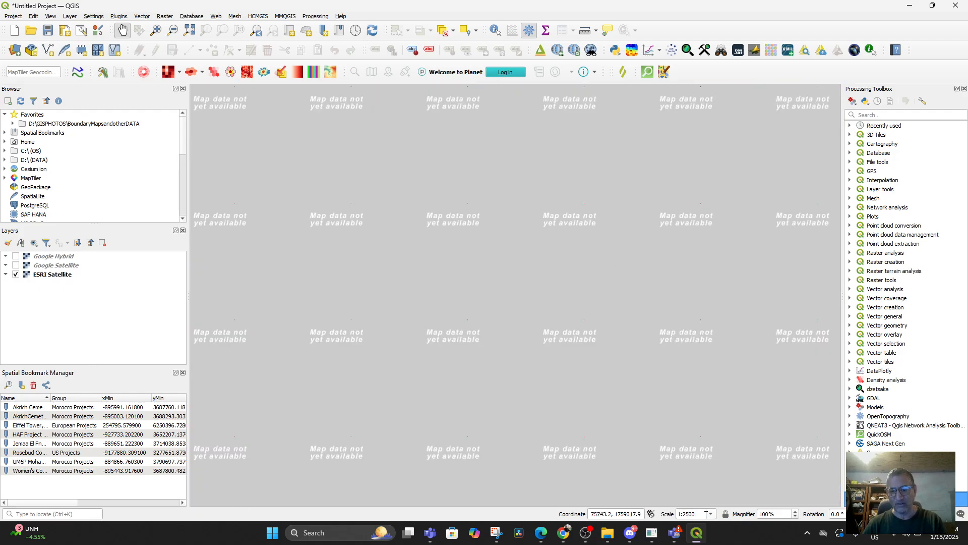
pyautogui.click(711, 513)
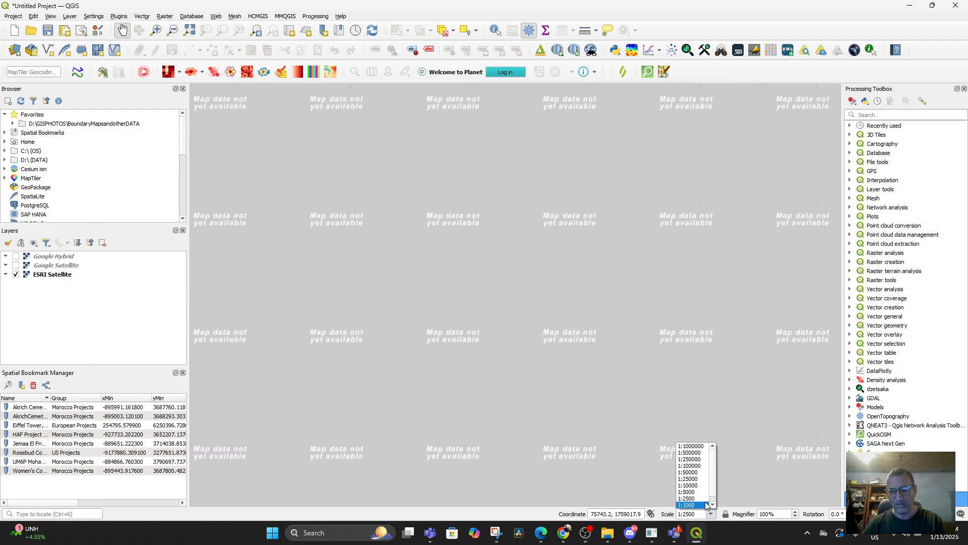
pyautogui.click(707, 504)
pyautogui.click(710, 514)
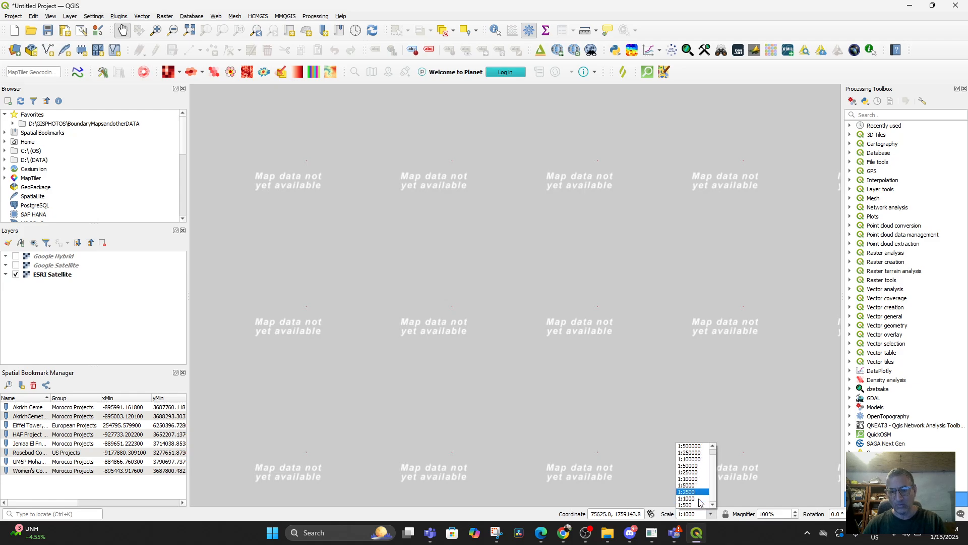
pyautogui.click(702, 507)
pyautogui.click(711, 514)
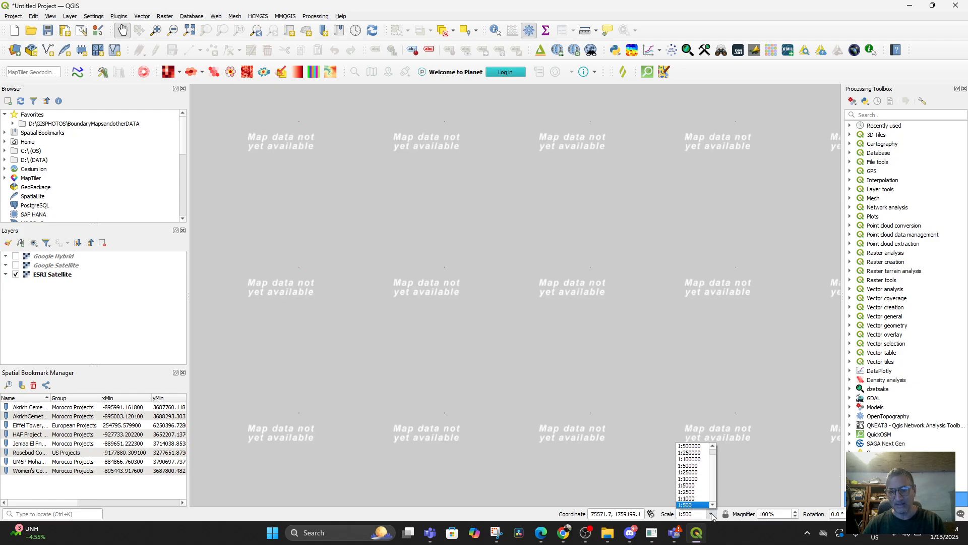
pyautogui.click(692, 495)
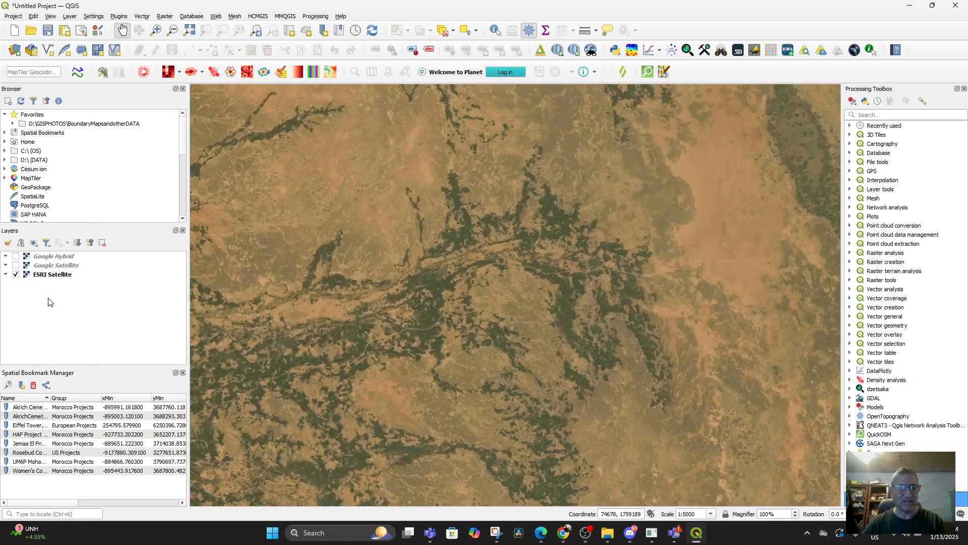
# Show Google Satellite in place of ESRI Satellite and examine its imagery at 1:500 and in to 1:125
pyautogui.click(16, 265)
pyautogui.click(16, 274)
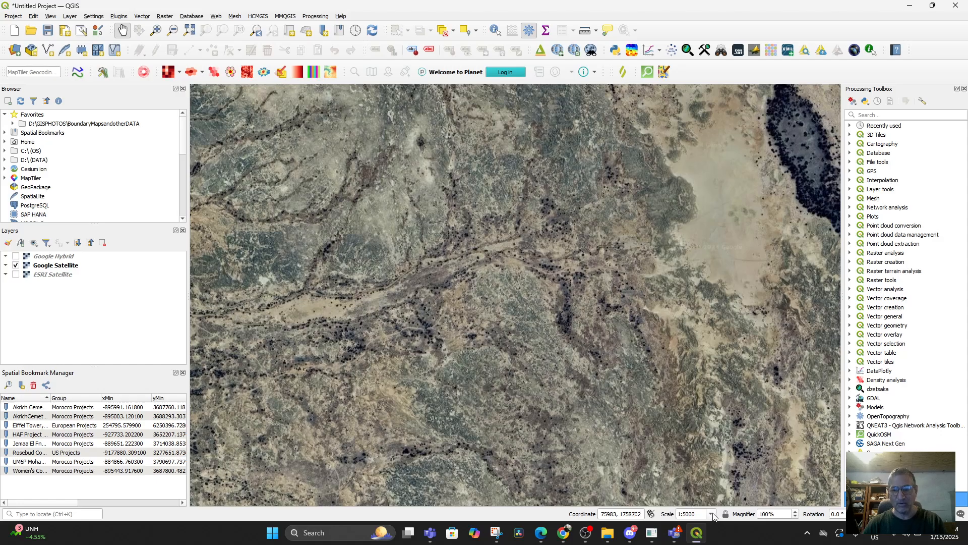
pyautogui.click(711, 514)
pyautogui.click(696, 505)
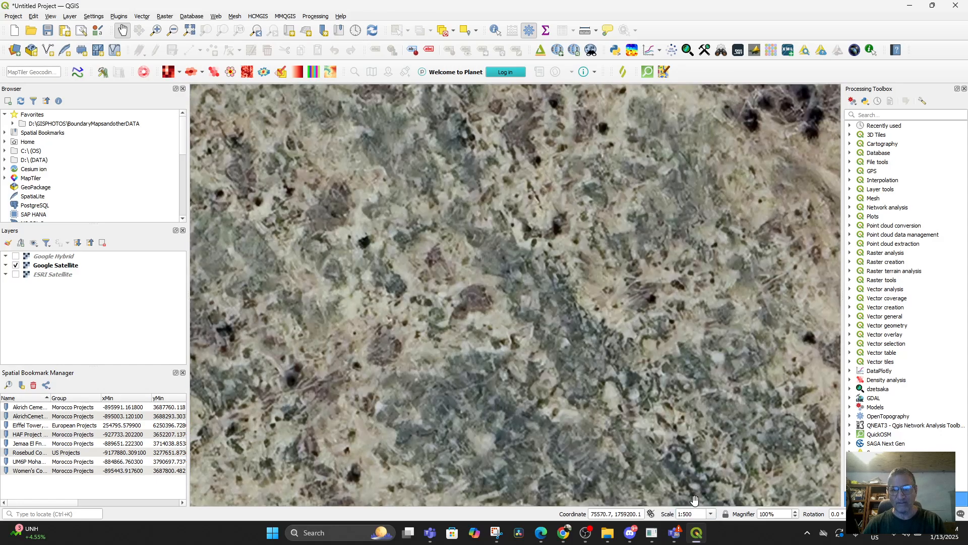
pyautogui.scroll(-5, 536, 263)
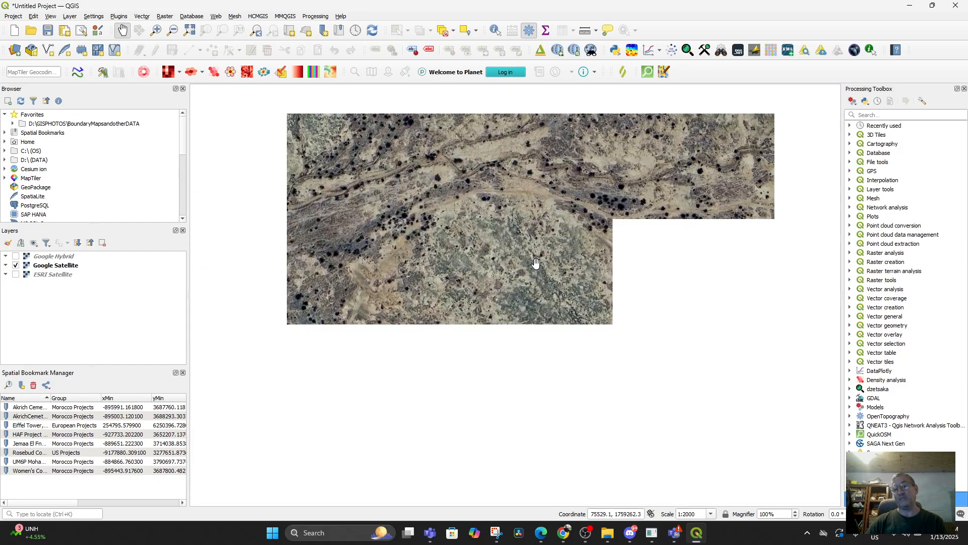
pyautogui.scroll(7, 536, 263)
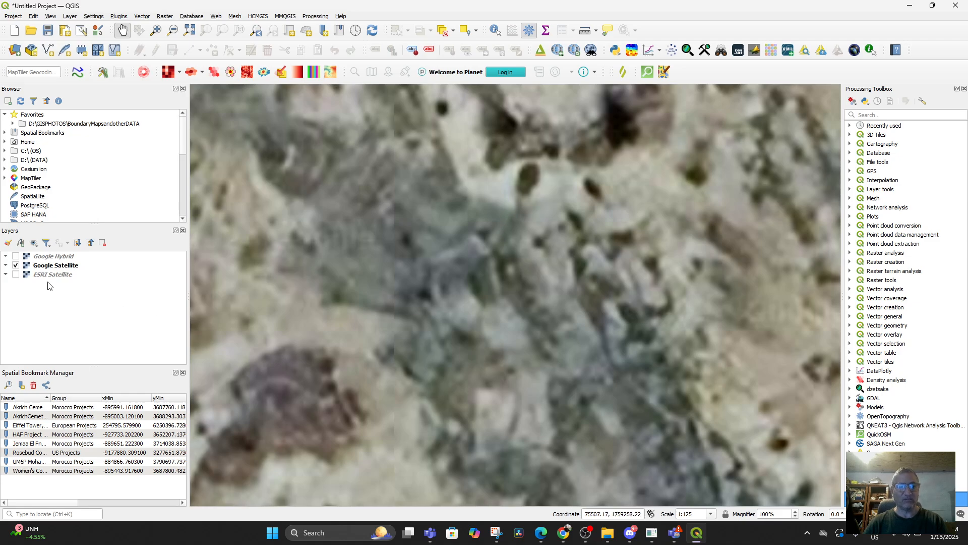
# Show the Google Hybrid layer over Google Satellite and bring the Niger river near Ansongo into view
pyautogui.click(16, 257)
pyautogui.scroll(-8, 502, 302)
pyautogui.scroll(-6, 501, 300)
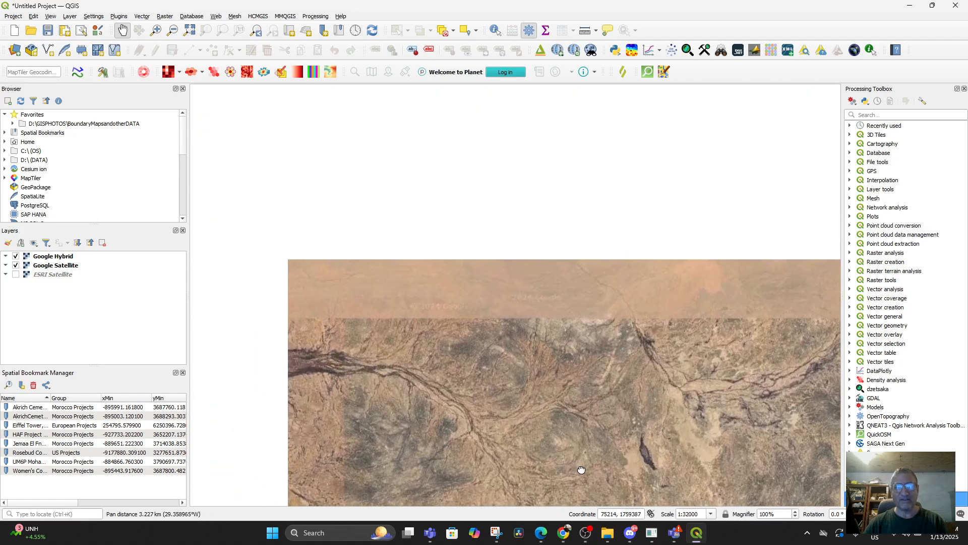
pyautogui.scroll(-1, 468, 348)
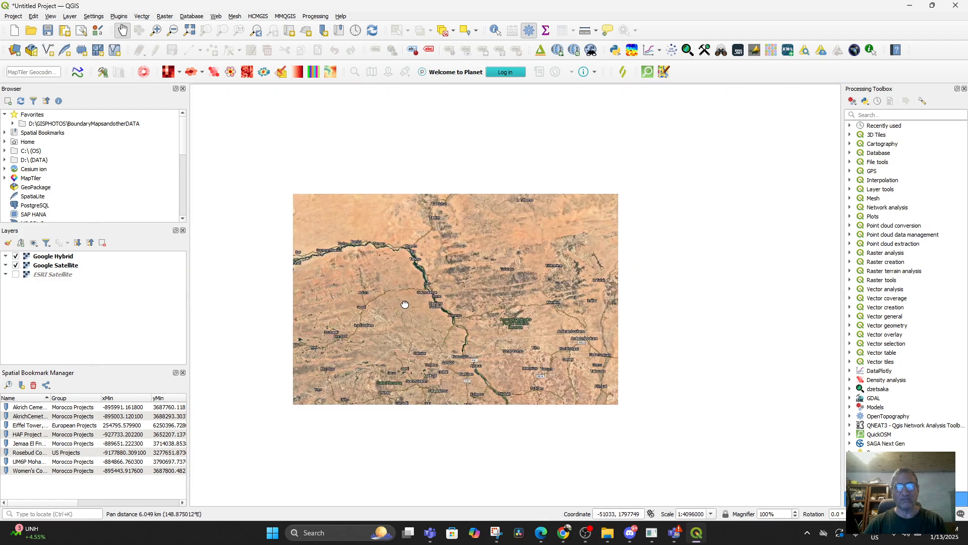
pyautogui.scroll(3, 458, 314)
pyautogui.scroll(5, 458, 314)
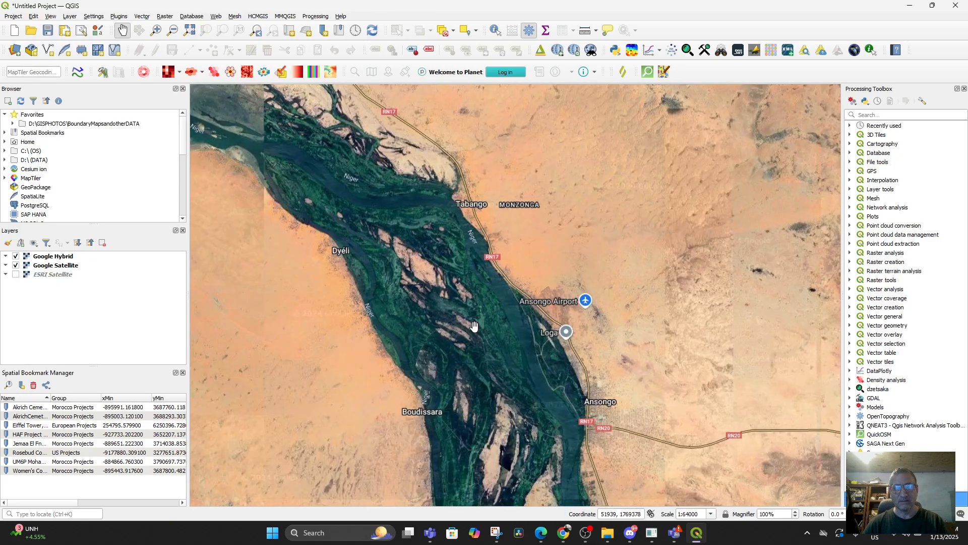
# Examine the Google Hybrid labels and imagery from the Niger river in to the Thaddo settlement along road RN17
pyautogui.moveTo(444, 296); pyautogui.dragTo(532, 311)
pyautogui.scroll(1, 568, 321)
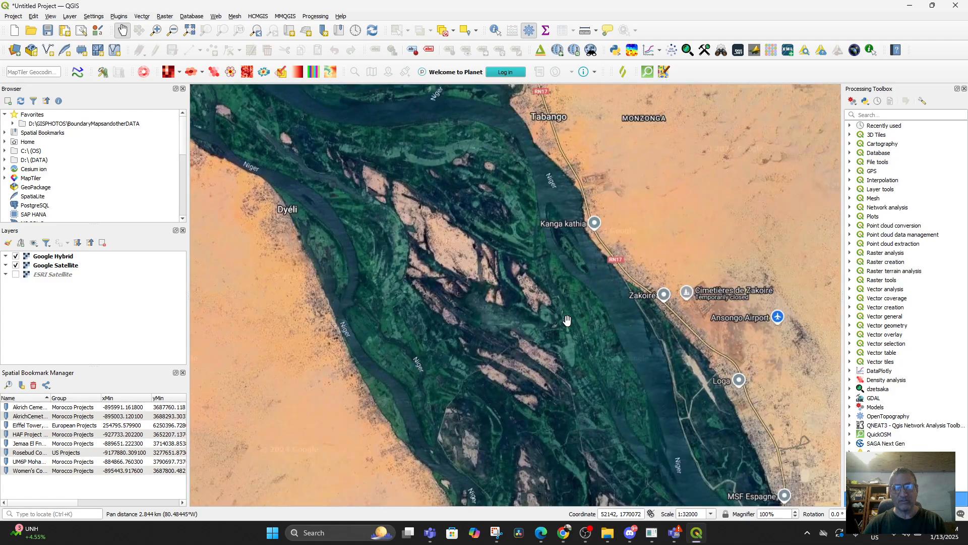
pyautogui.moveTo(659, 346); pyautogui.dragTo(471, 357)
pyautogui.scroll(1, 506, 350)
pyautogui.scroll(1, 508, 350)
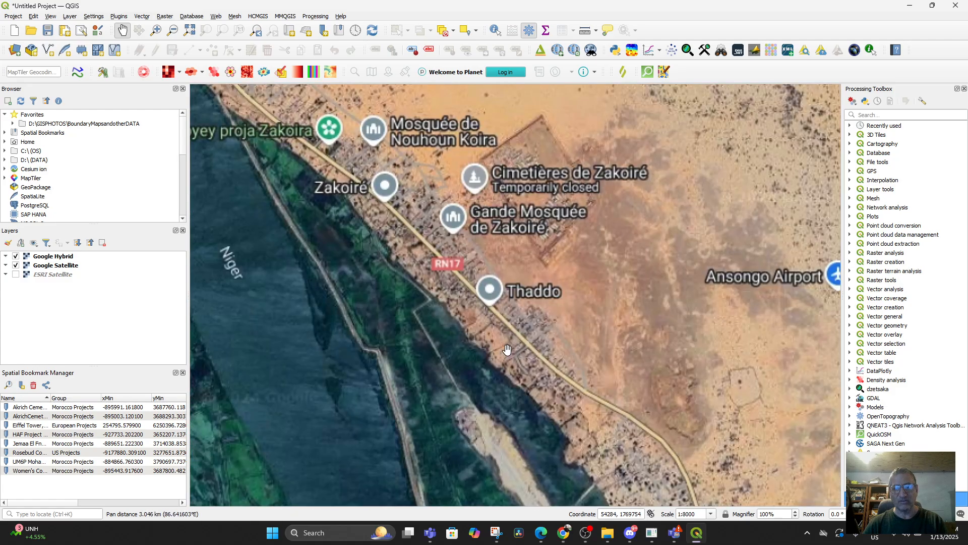
pyautogui.scroll(2, 540, 322)
pyautogui.moveTo(504, 312); pyautogui.dragTo(645, 403)
pyautogui.scroll(1, 479, 324)
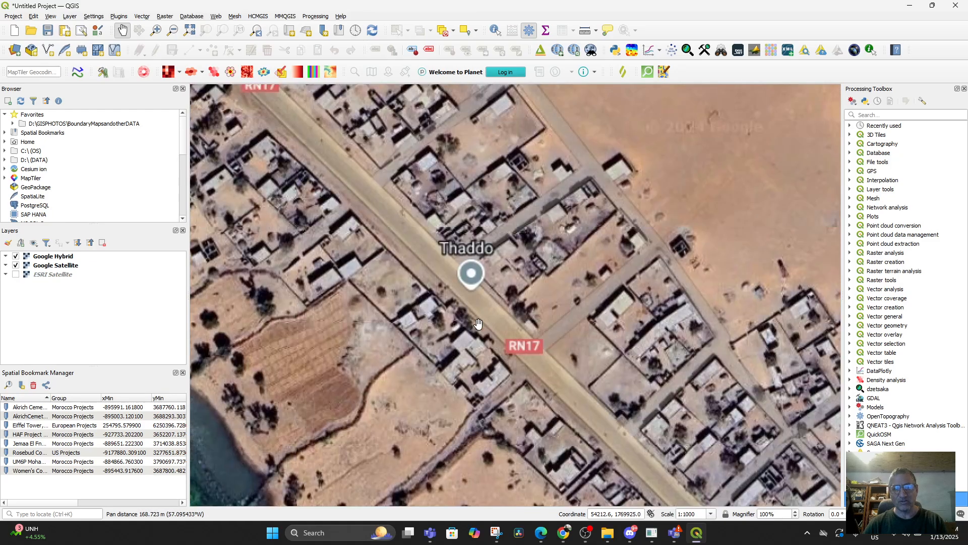
pyautogui.scroll(2, 479, 323)
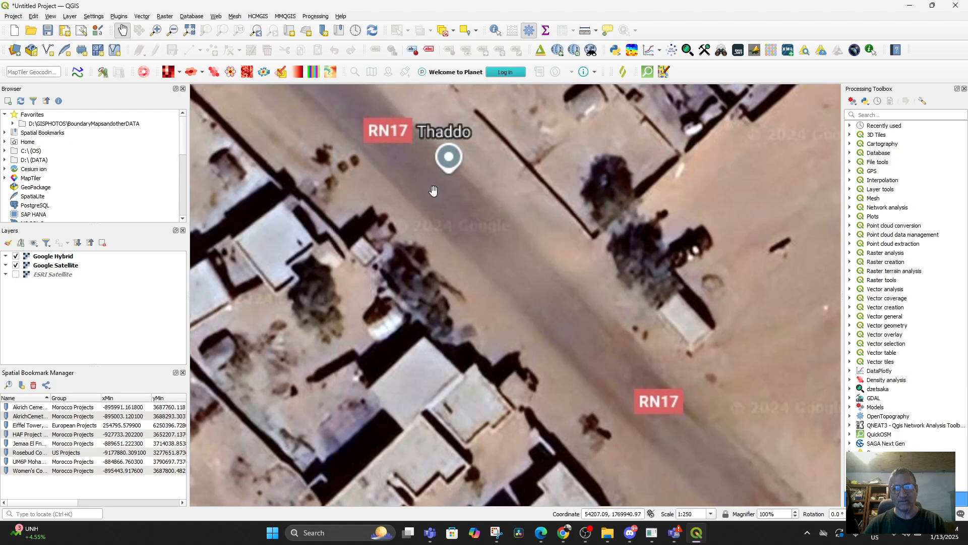
pyautogui.scroll(1, 439, 280)
pyautogui.scroll(-1, 441, 274)
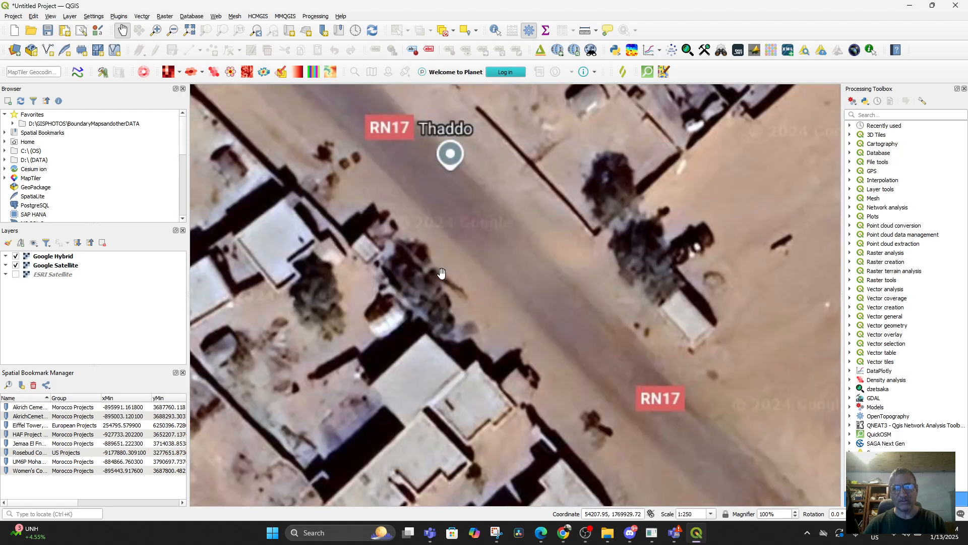
# Compare Thaddo with and without the Google Hybrid labels, and show only the ESRI Satellite layer
pyautogui.click(16, 257)
pyautogui.click(16, 256)
pyautogui.click(18, 259)
pyautogui.click(19, 260)
pyautogui.click(19, 259)
pyautogui.click(16, 266)
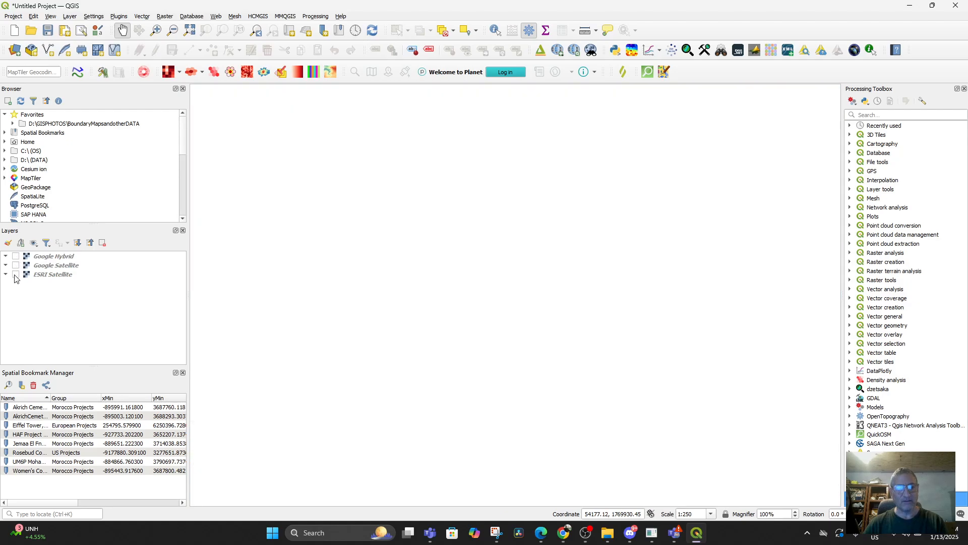
pyautogui.click(16, 275)
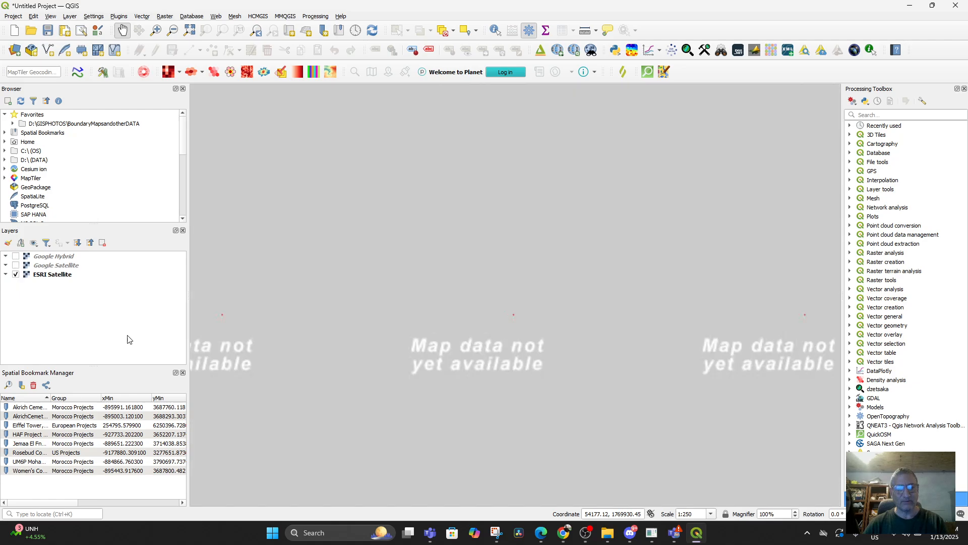
# Check the ESRI Satellite imagery around Thaddo at map scales of 1:2500 and 1:5000
pyautogui.click(710, 514)
pyautogui.click(704, 492)
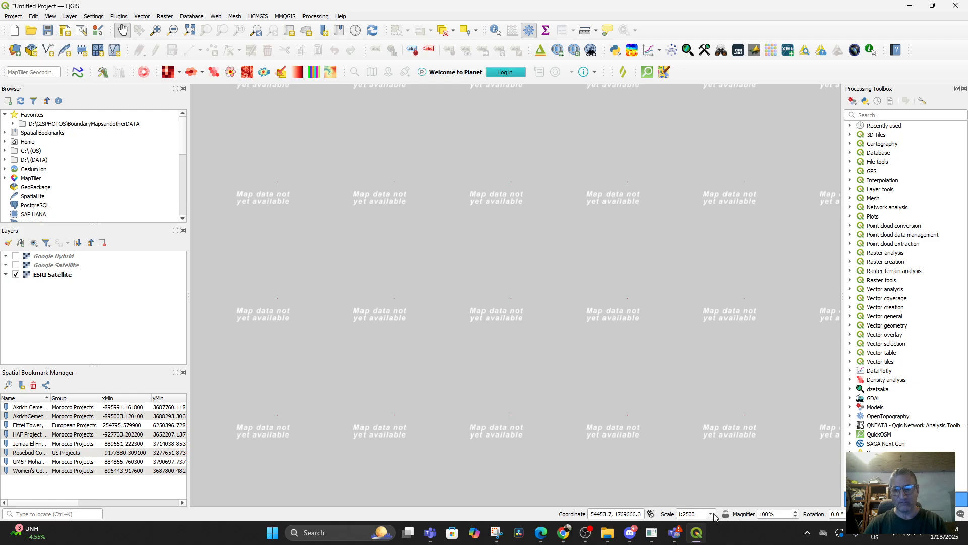
pyautogui.click(712, 514)
pyautogui.click(691, 487)
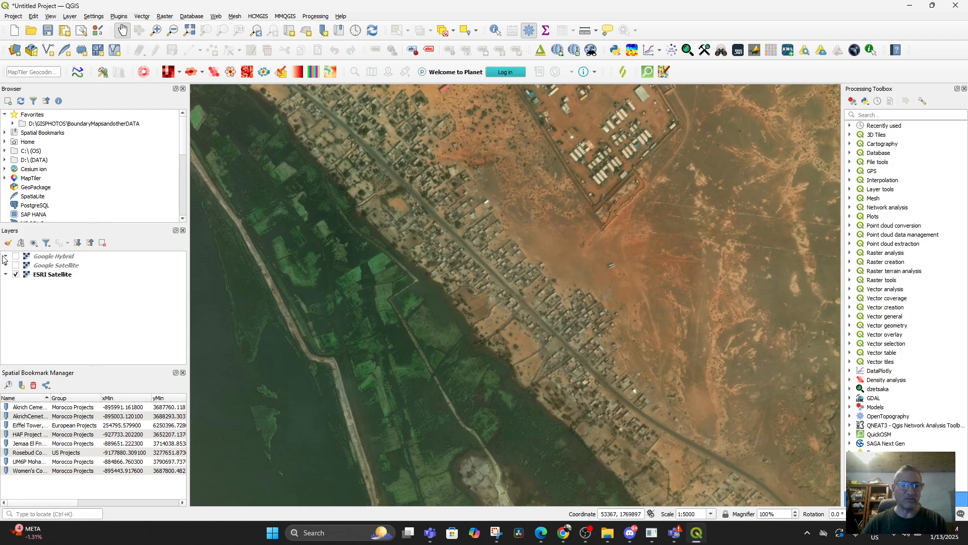
# Show Google Satellite instead of ESRI Satellite and set the map scale to 1:2500
pyautogui.click(16, 266)
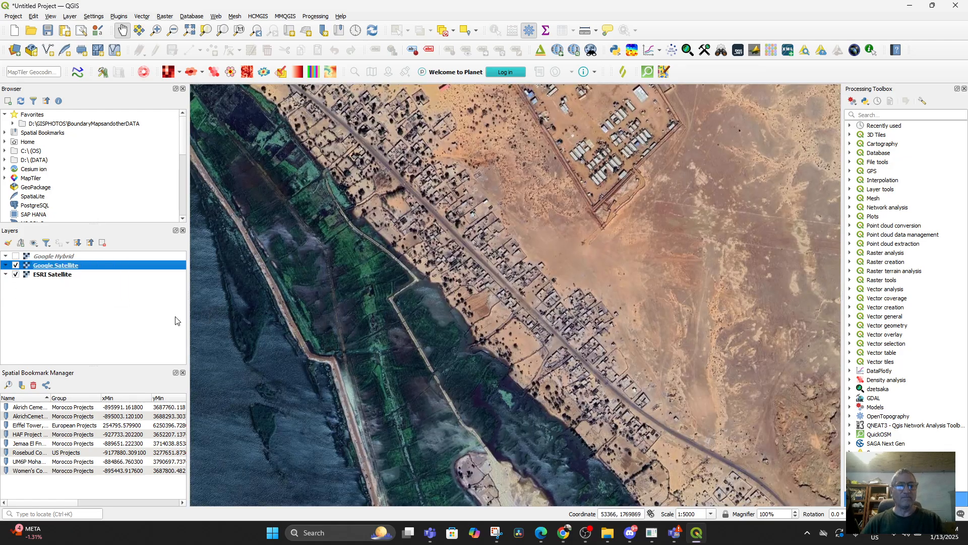
pyautogui.scroll(-8, 432, 313)
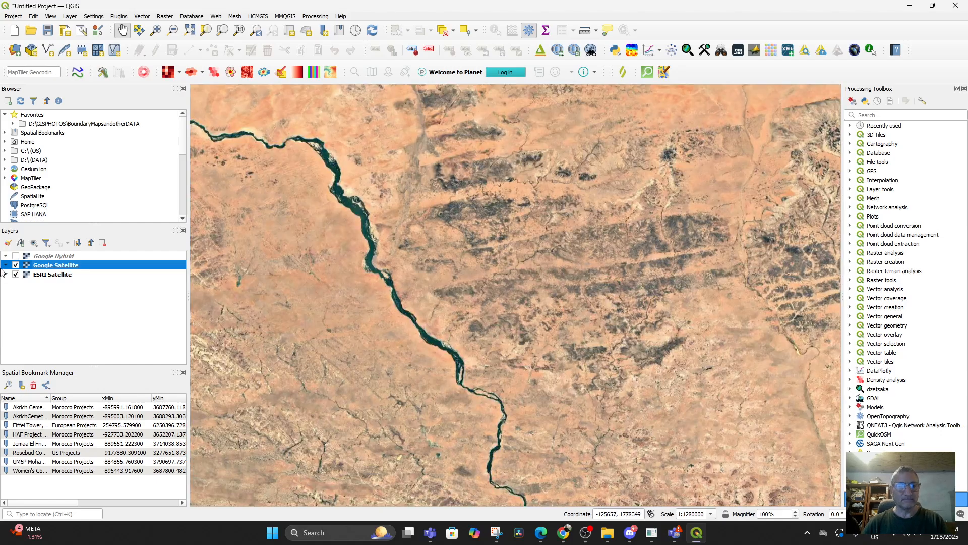
pyautogui.click(16, 275)
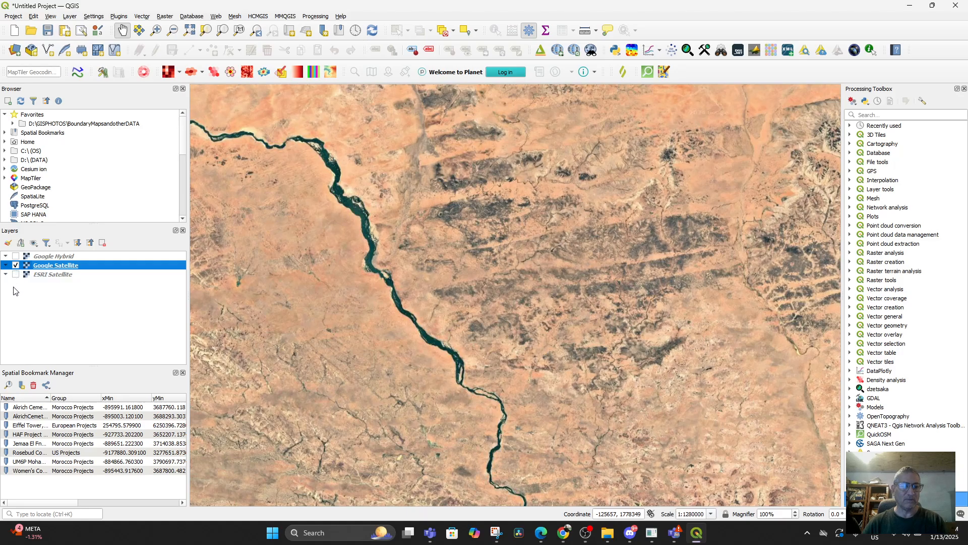
pyautogui.click(710, 514)
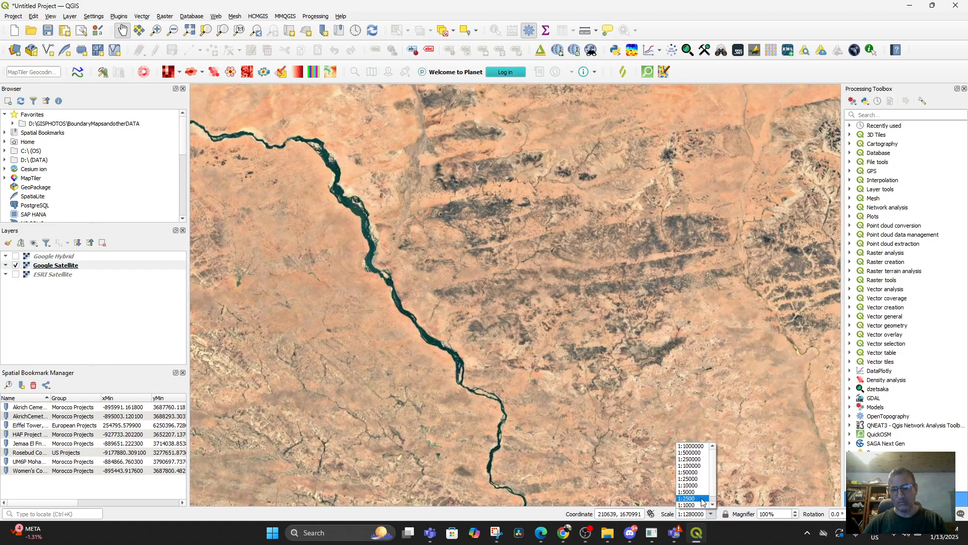
pyautogui.click(686, 498)
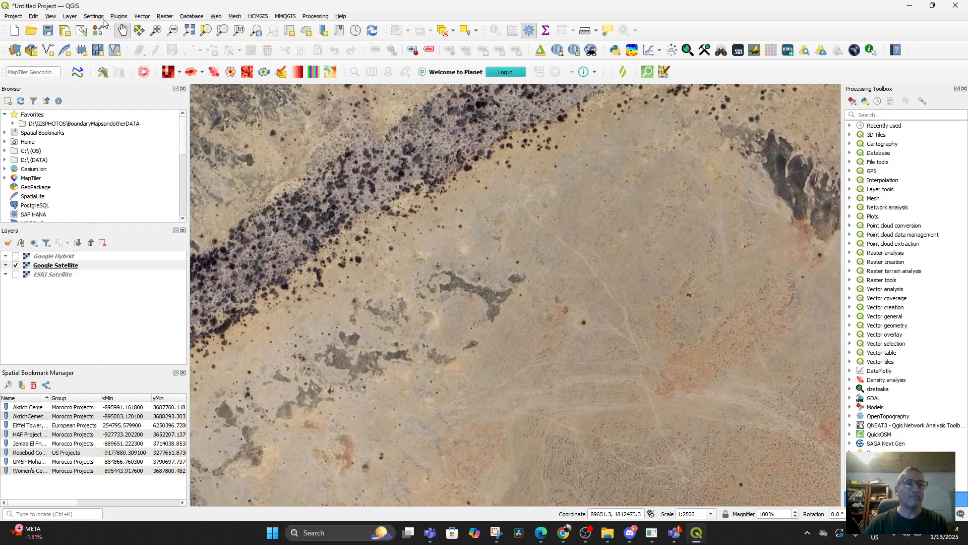
# Geocode "marrakech" with the GeoCoding plugin, choosing the Marrakesh, Pachalik de Marrakech result, and view the city's main square at 1:1250 and 1:5000
pyautogui.click(122, 17)
pyautogui.moveTo(237, 113)
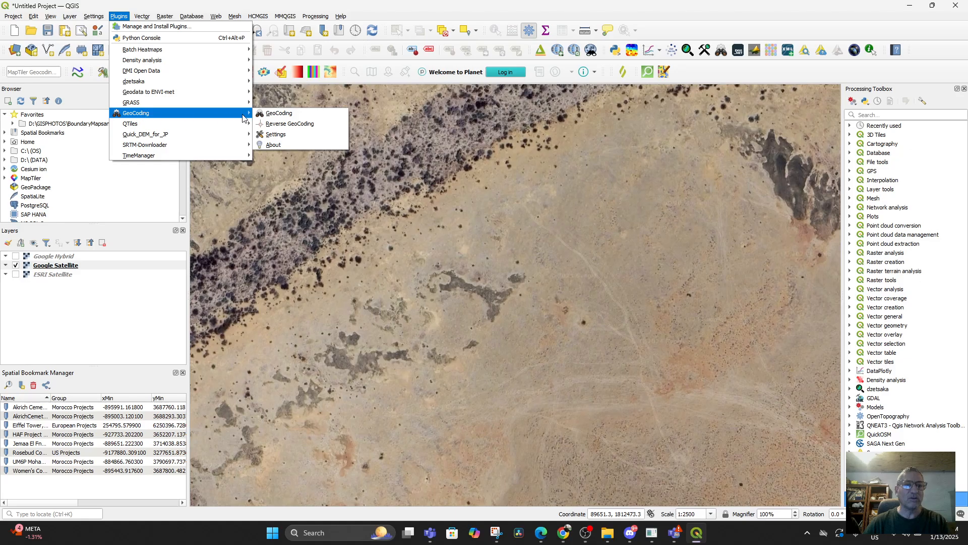
pyautogui.click(288, 115)
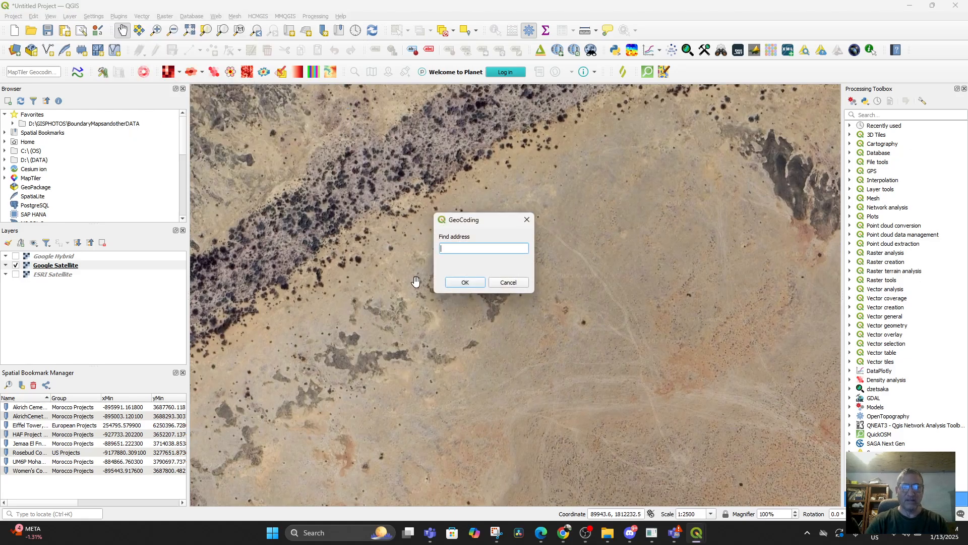
pyautogui.write('marrakech')
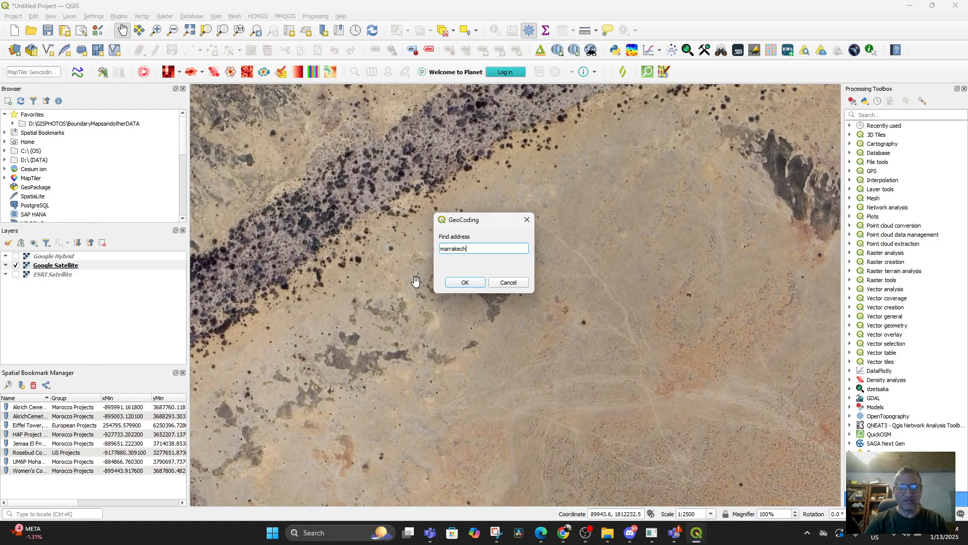
pyautogui.press('Return')
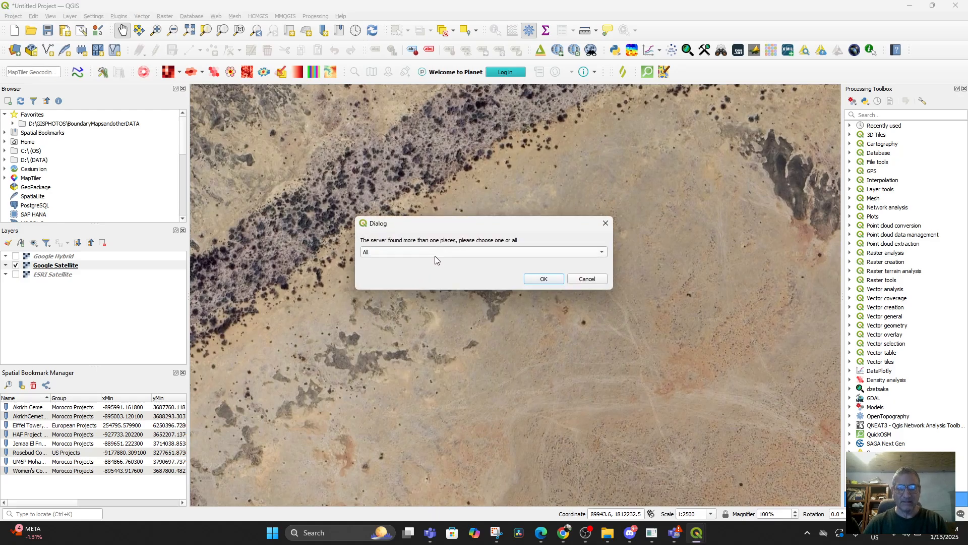
pyautogui.click(440, 259)
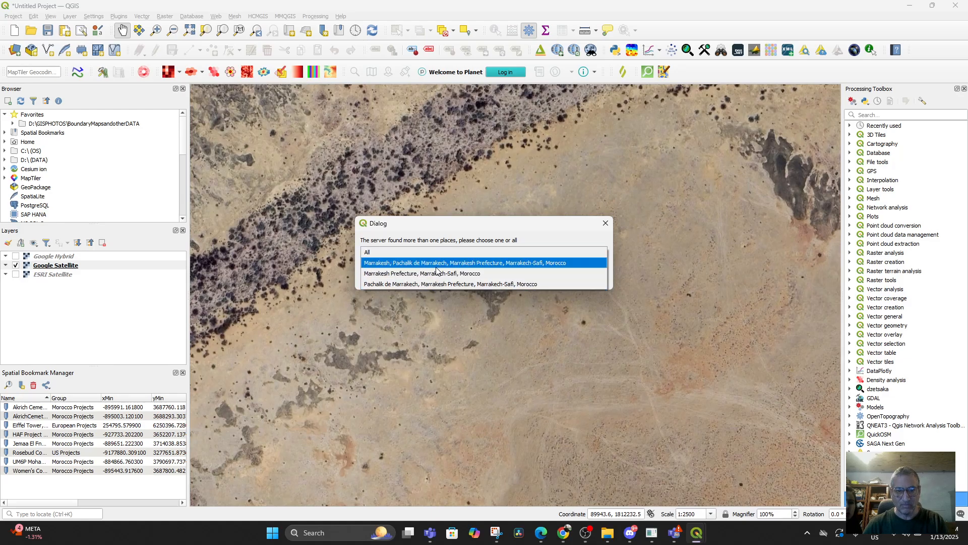
pyautogui.click(436, 267)
pyautogui.click(532, 279)
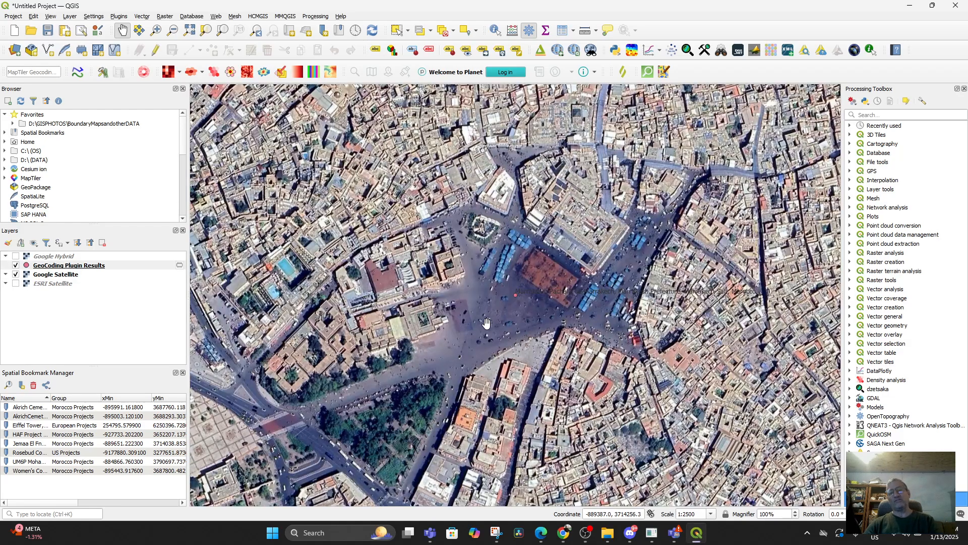
pyautogui.scroll(1, 514, 310)
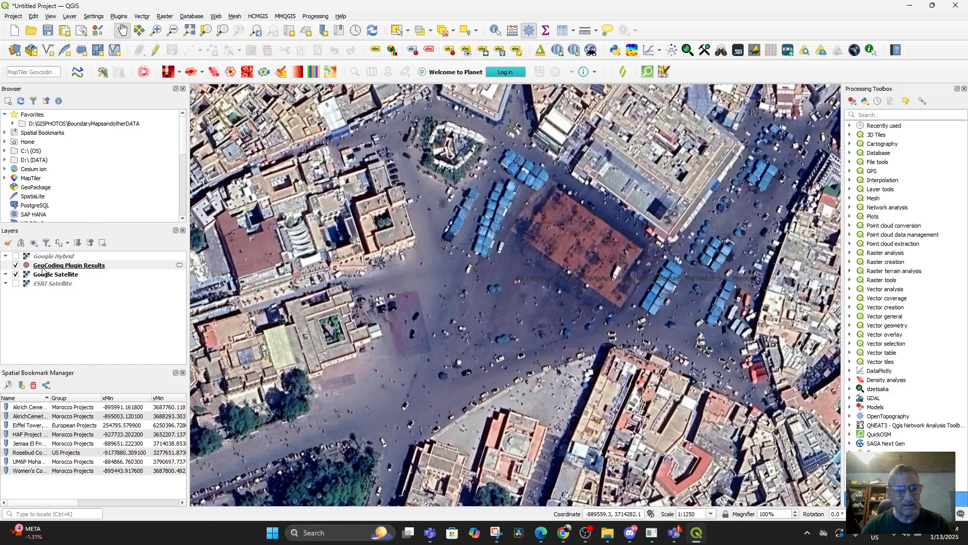
pyautogui.scroll(-2, 558, 300)
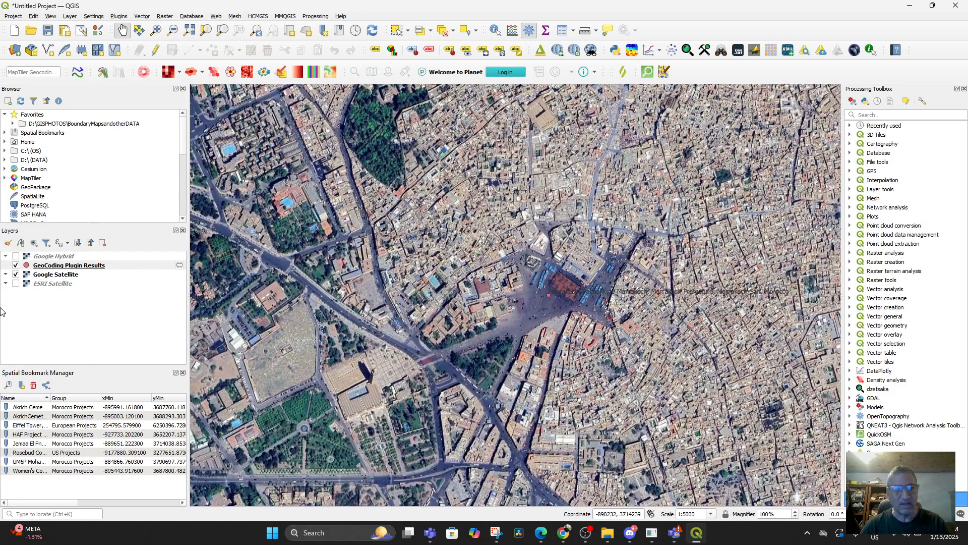
# Show the Google Hybrid labels over Google Satellite and examine the Jemaa el-Fna square at scales of 1:625, 1:1250 and 1:2500
pyautogui.click(16, 256)
pyautogui.scroll(2, 593, 307)
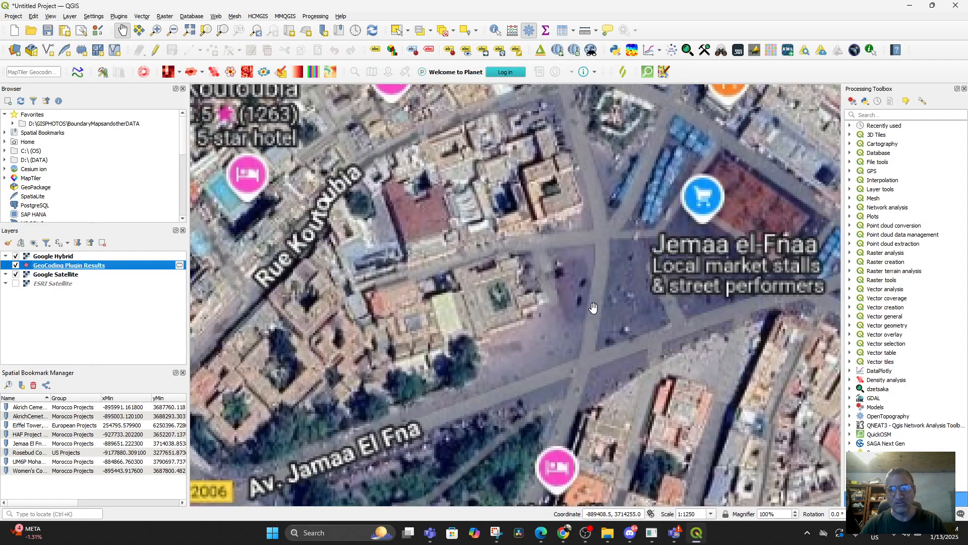
pyautogui.moveTo(593, 307); pyautogui.dragTo(559, 355)
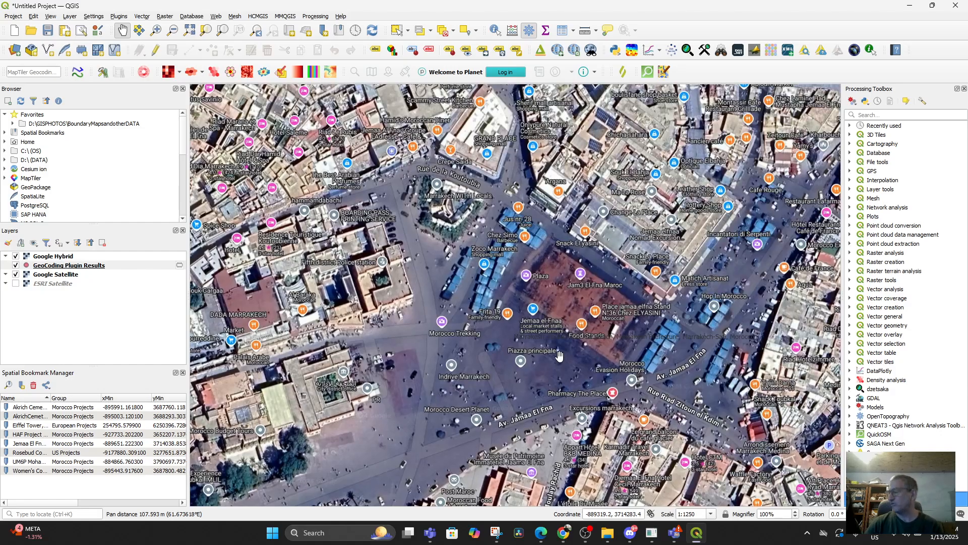
pyautogui.scroll(1, 548, 330)
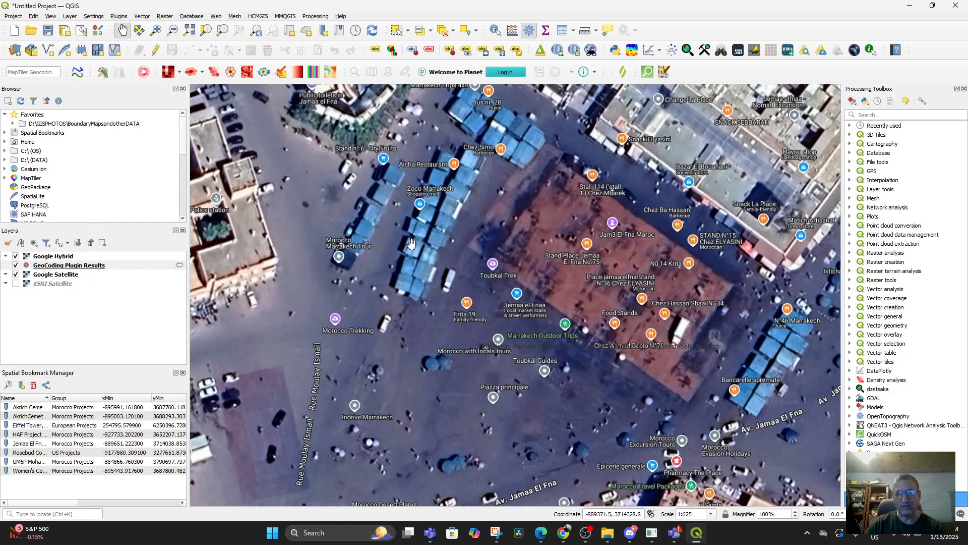
pyautogui.scroll(-2, 428, 308)
pyautogui.moveTo(442, 353); pyautogui.dragTo(454, 332)
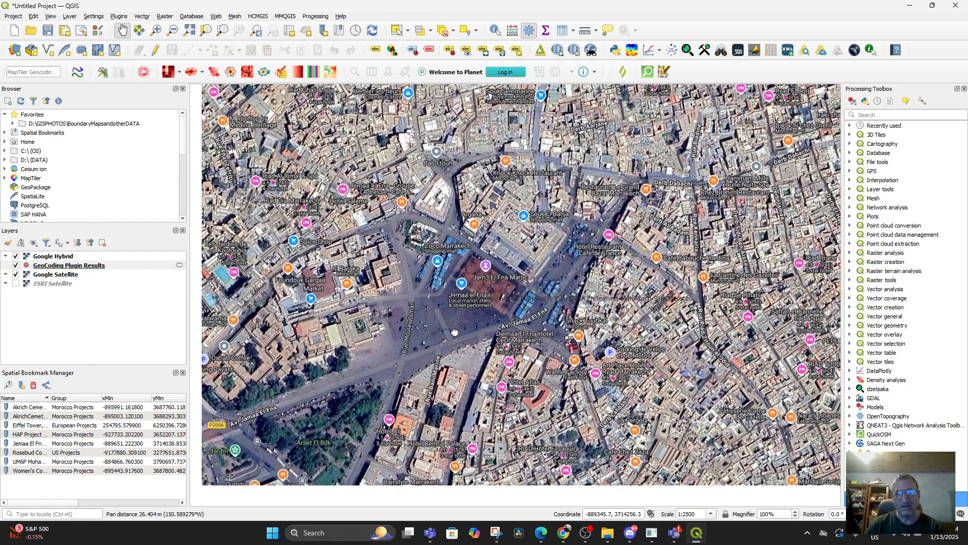
pyautogui.moveTo(450, 380); pyautogui.dragTo(515, 341)
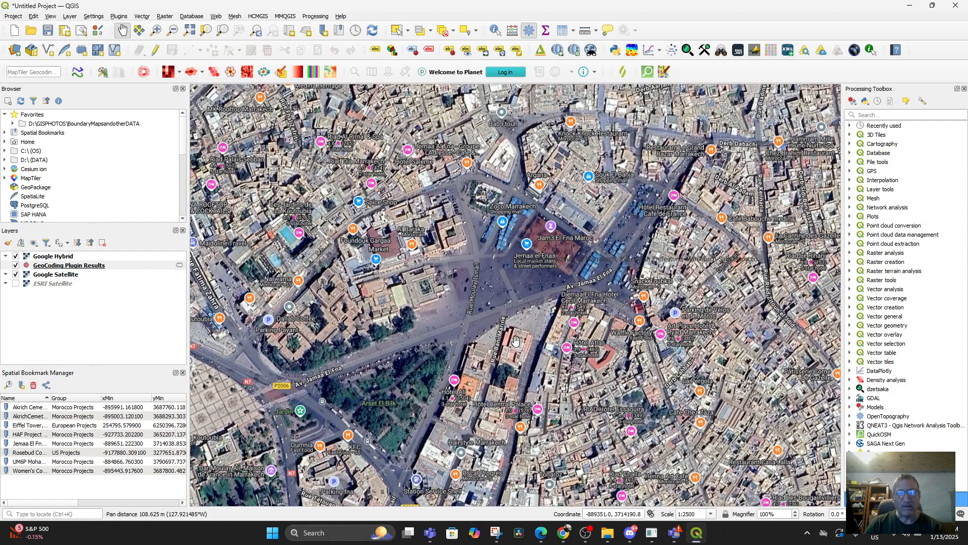
pyautogui.moveTo(582, 249); pyautogui.dragTo(577, 289)
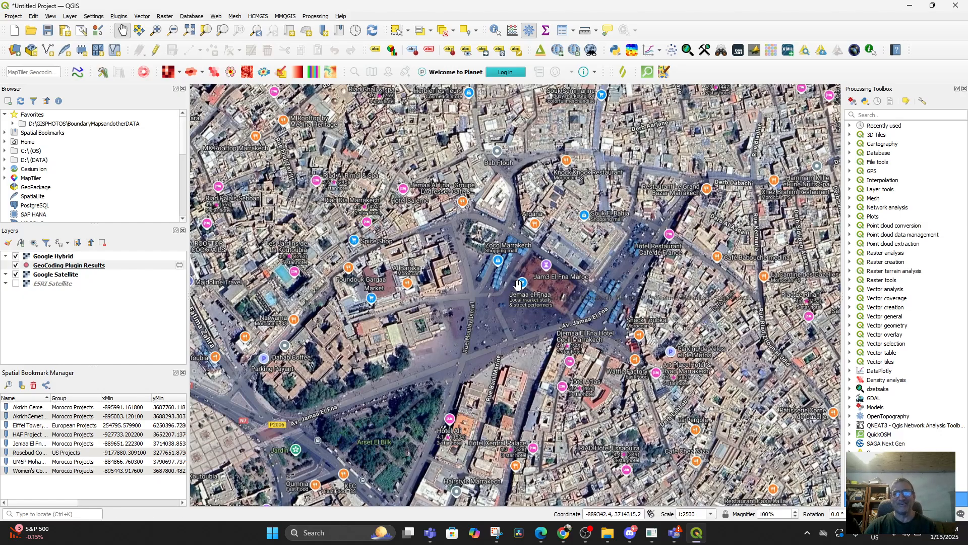
pyautogui.scroll(1, 486, 283)
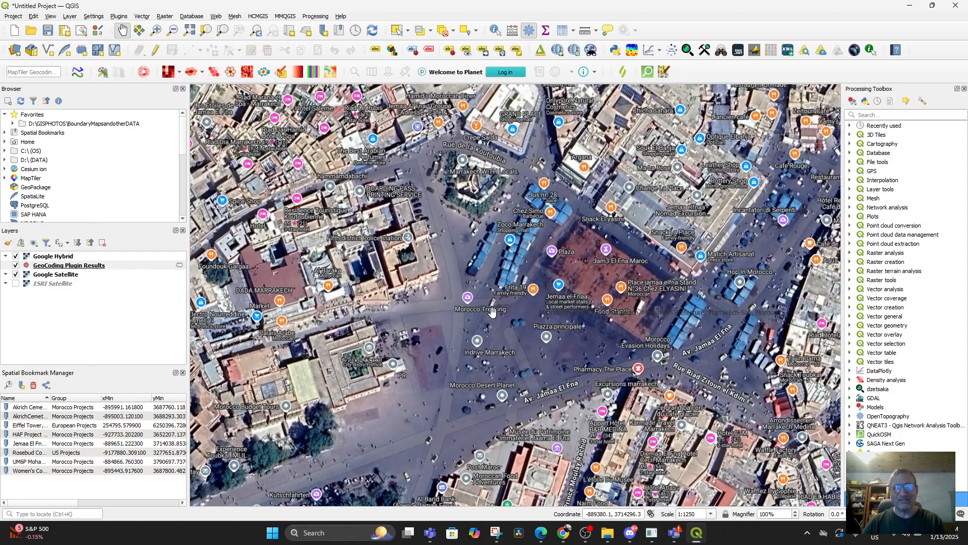
# Compare the square with and without the Google Hybrid labels, then view the unlabelled Google Satellite imagery at 1:625
pyautogui.click(17, 257)
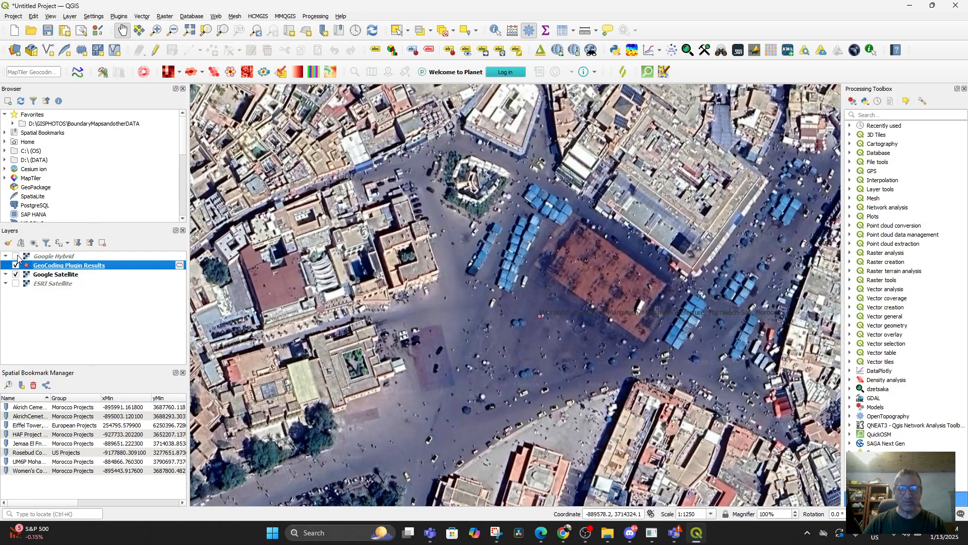
pyautogui.click(16, 257)
pyautogui.click(16, 256)
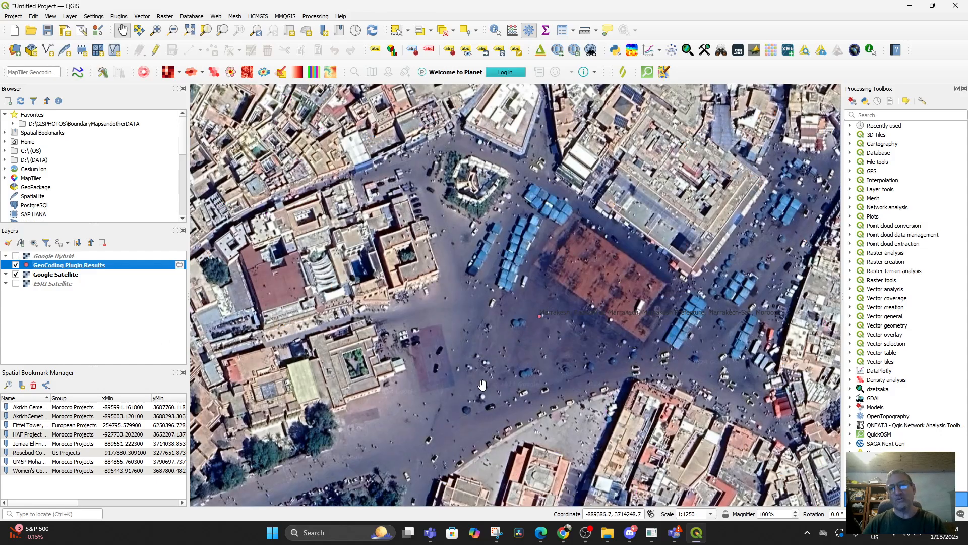
pyautogui.moveTo(493, 305); pyautogui.dragTo(468, 363)
pyautogui.scroll(2, 477, 367)
pyautogui.scroll(-1, 477, 366)
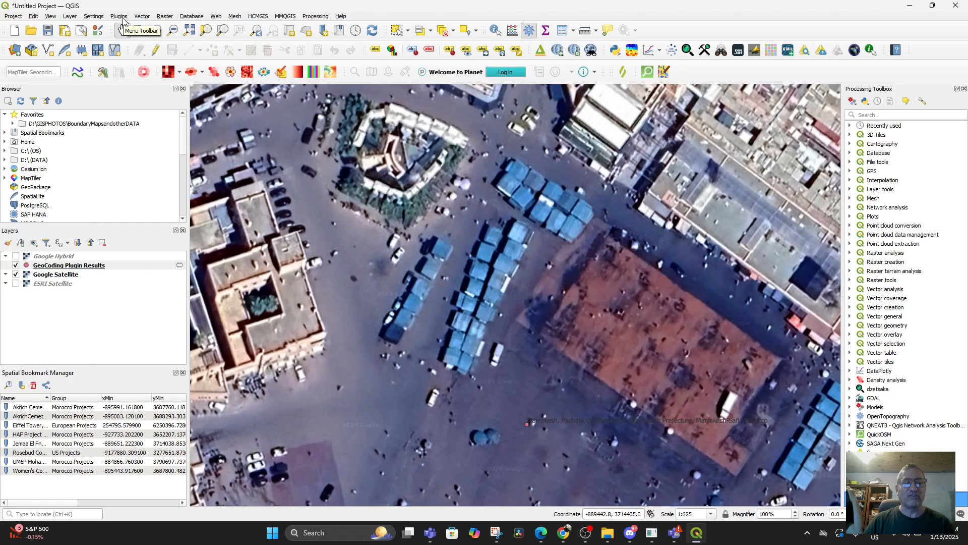
# Start a new GeoPackage layer, naming its database file with the owner's first name followed by "Points of Interest" in Spreadsheets and Attribute Tables
pyautogui.click(70, 17)
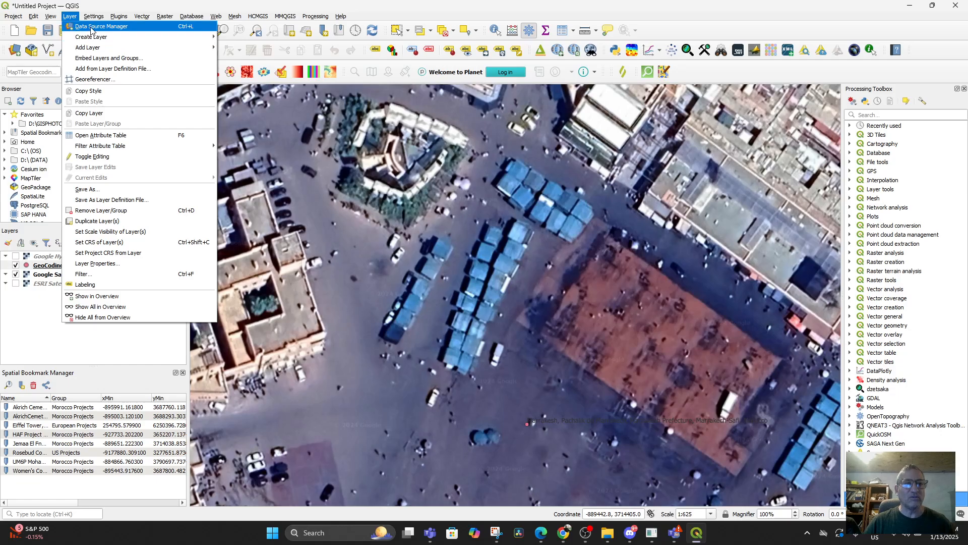
pyautogui.moveTo(92, 37)
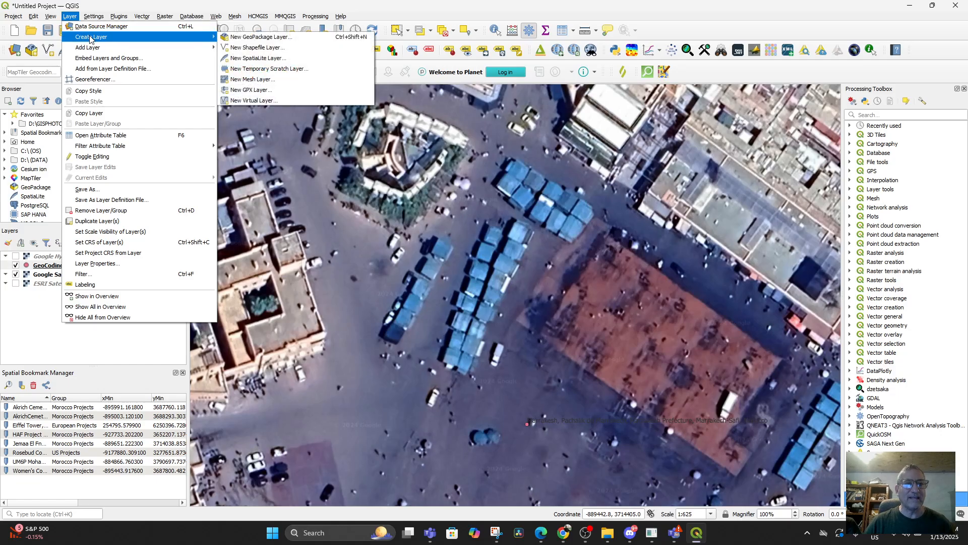
pyautogui.click(254, 39)
pyautogui.click(449, 71)
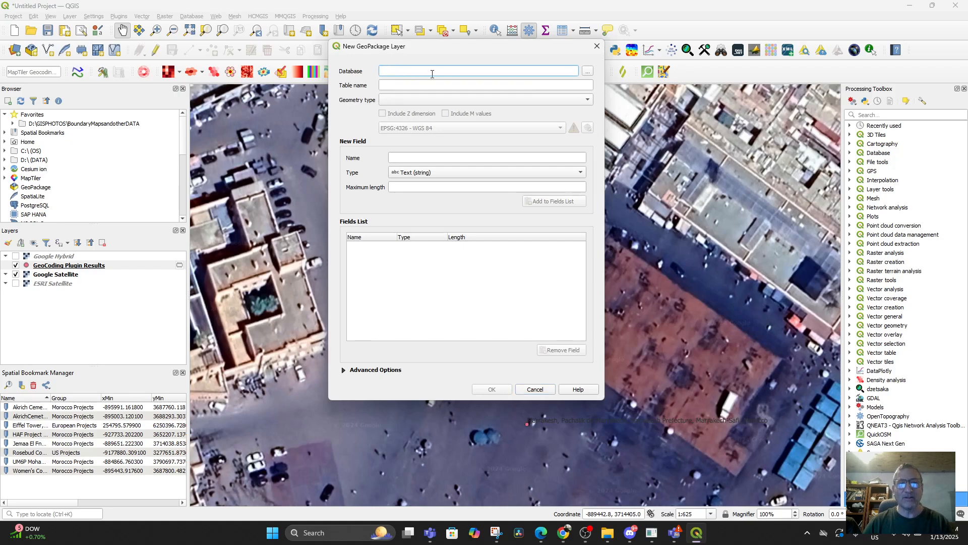
pyautogui.click(587, 72)
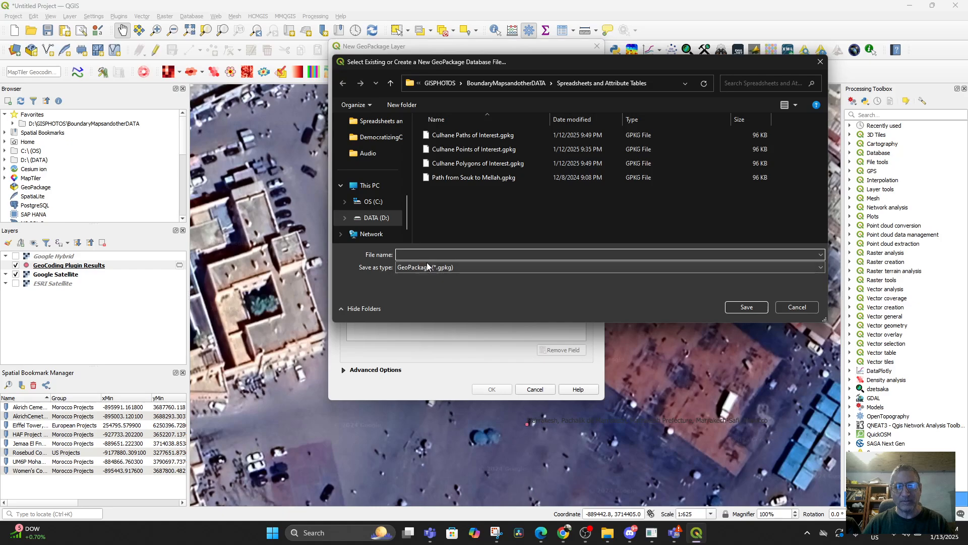
pyautogui.write('Enas Points of Intere')
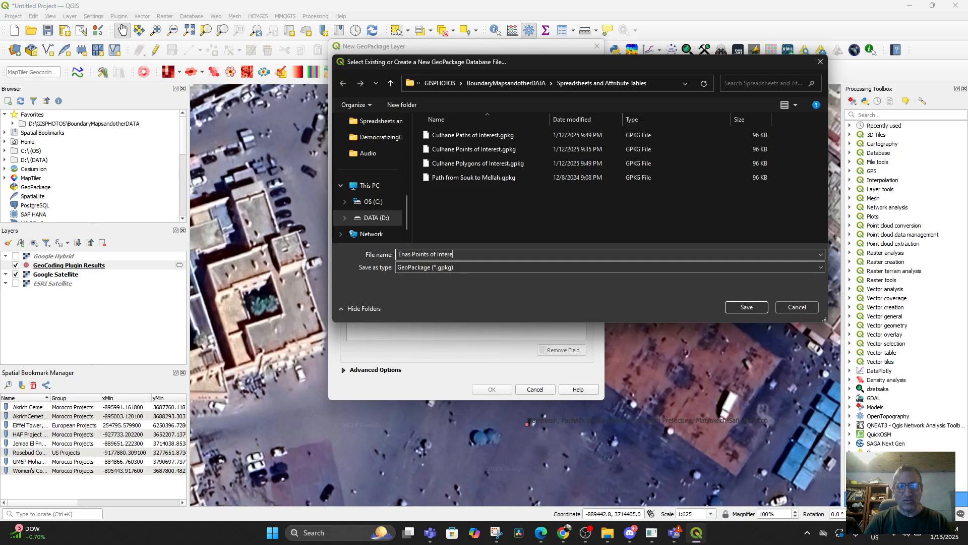
pyautogui.write('st')
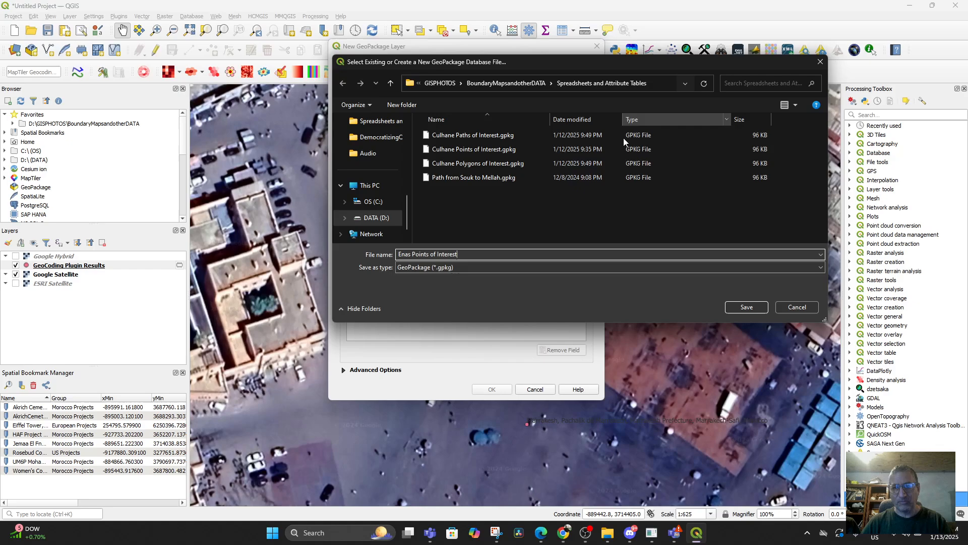
pyautogui.click(746, 307)
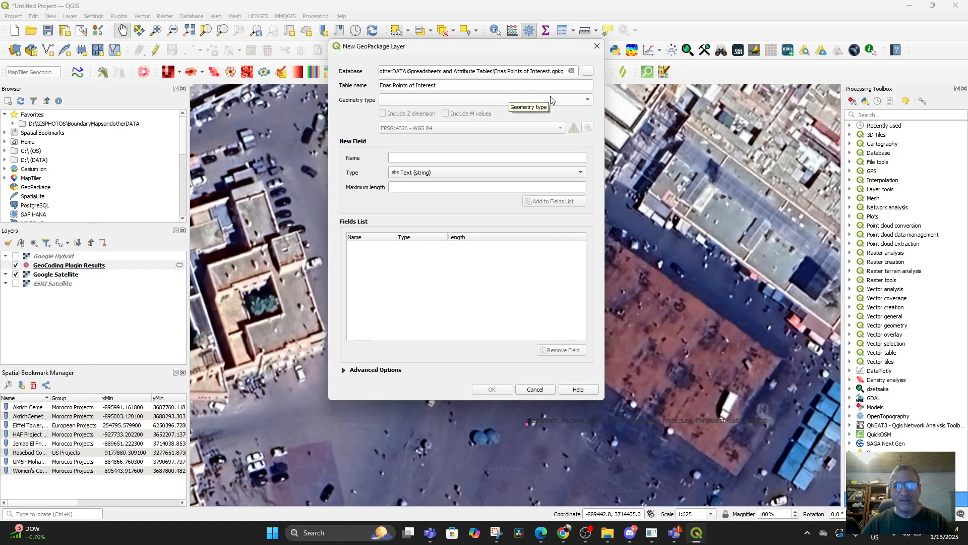
# Set the new layer's geometry type to Point and add a Text (string) field called Name
pyautogui.click(507, 100)
pyautogui.click(504, 109)
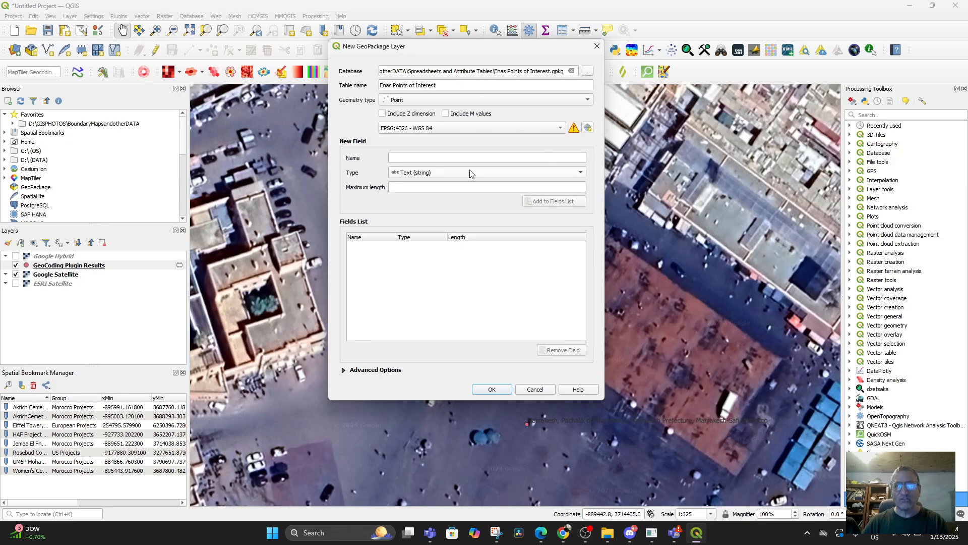
pyautogui.click(451, 158)
pyautogui.write('Name')
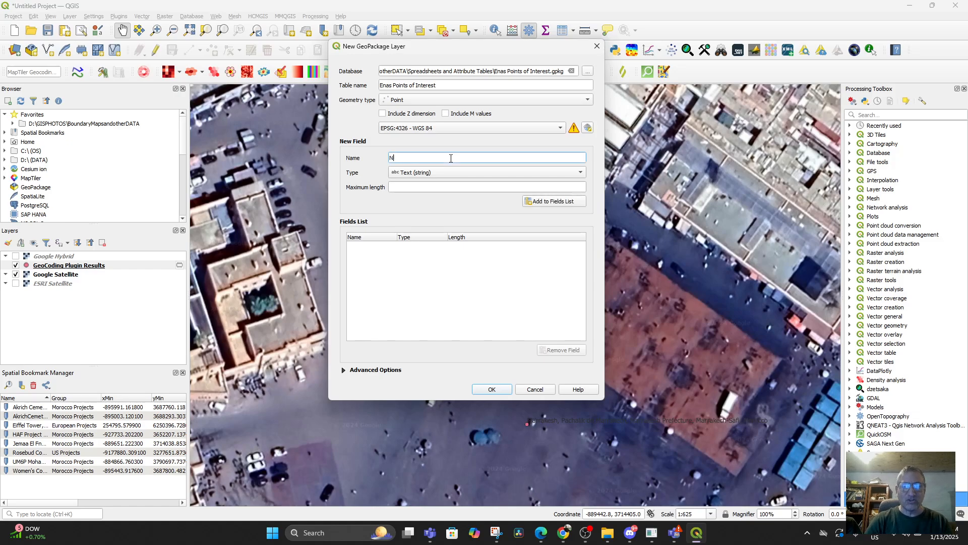
pyautogui.click(540, 205)
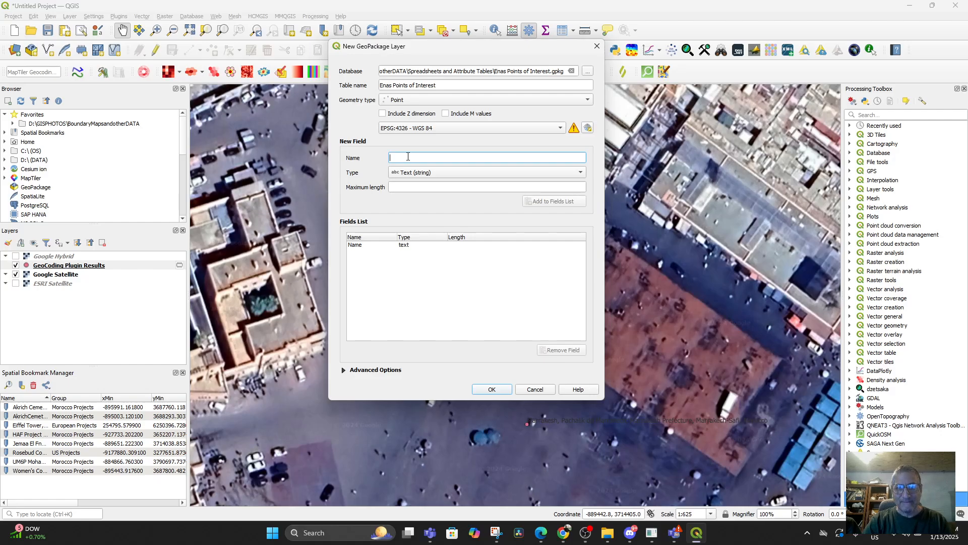
# Add two Decimal (double) fields called Latitude and Longitude to the new layer's fields list
pyautogui.write('Latitude')
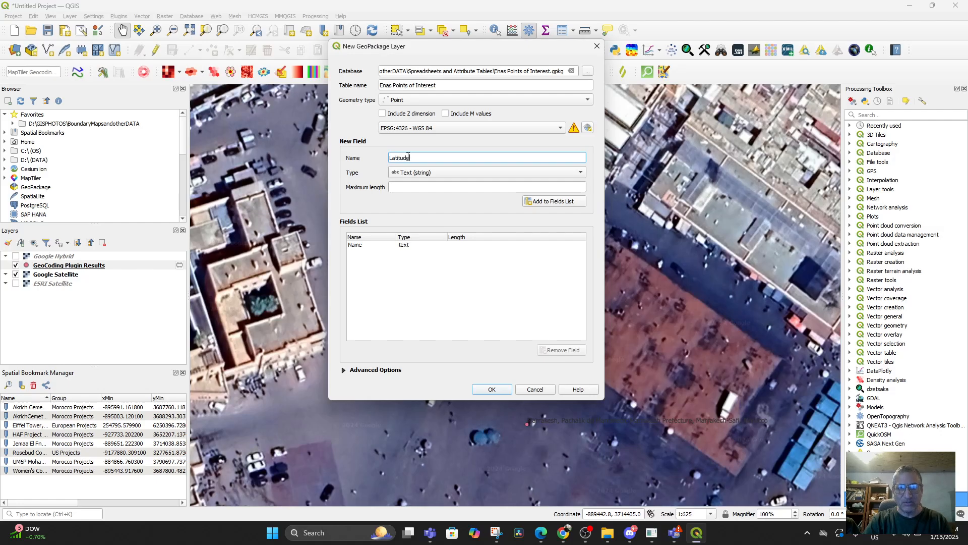
pyautogui.click(444, 173)
pyautogui.click(447, 204)
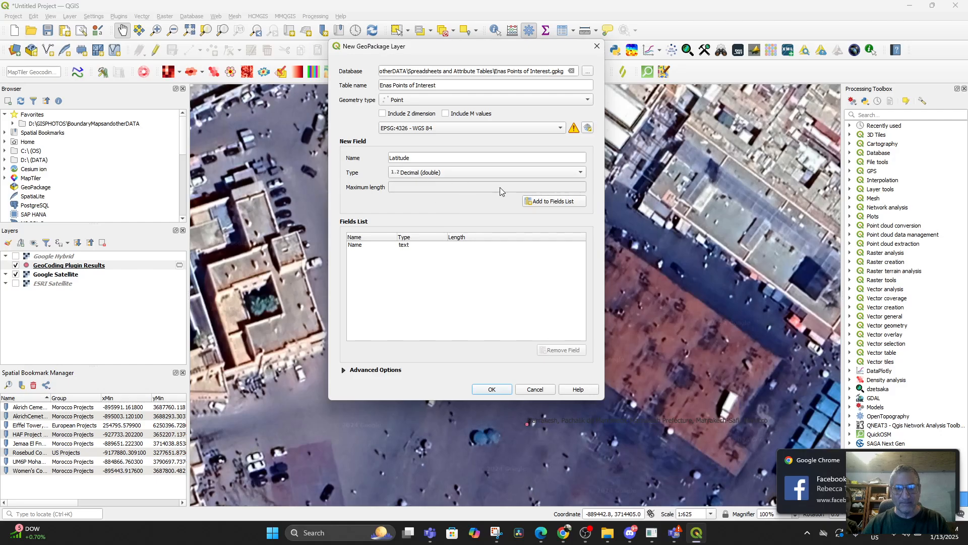
pyautogui.click(539, 204)
pyautogui.write('Longitude')
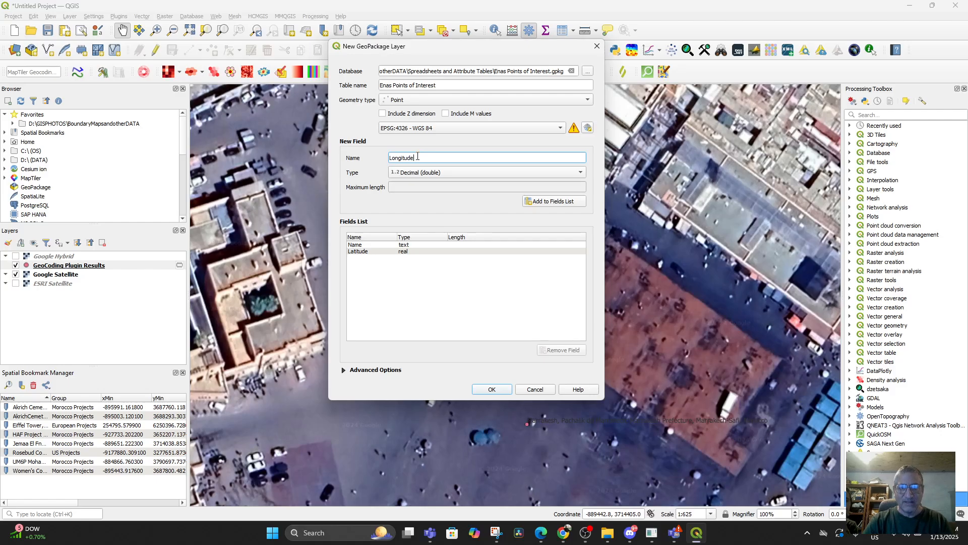
pyautogui.click(545, 206)
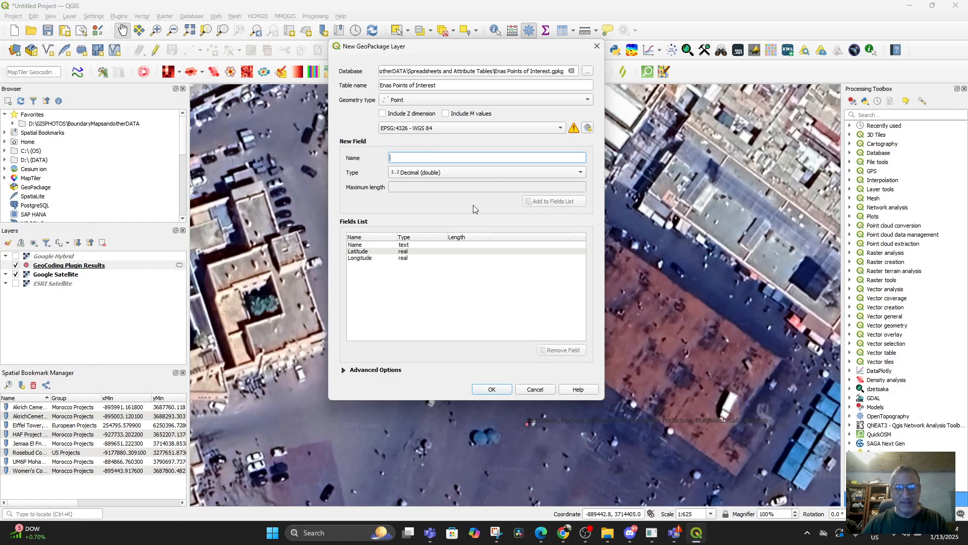
# Add two Text (string) fields called WKT and Geometry to the new layer's fields list
pyautogui.write('WKT')
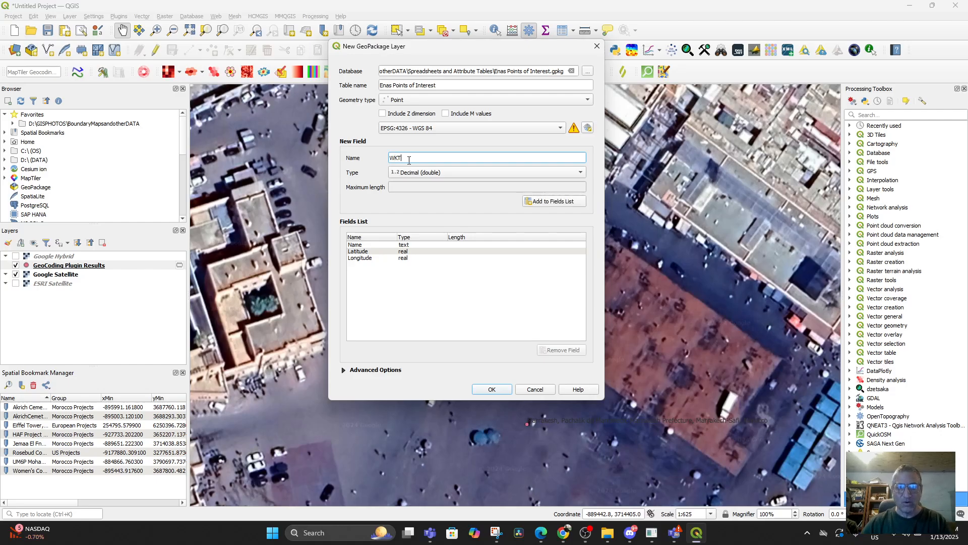
pyautogui.click(487, 174)
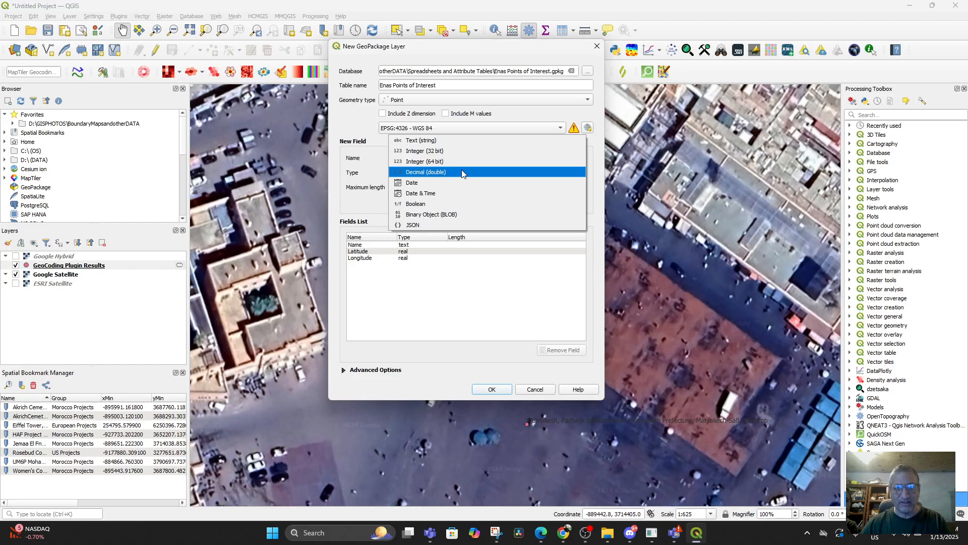
pyautogui.click(428, 141)
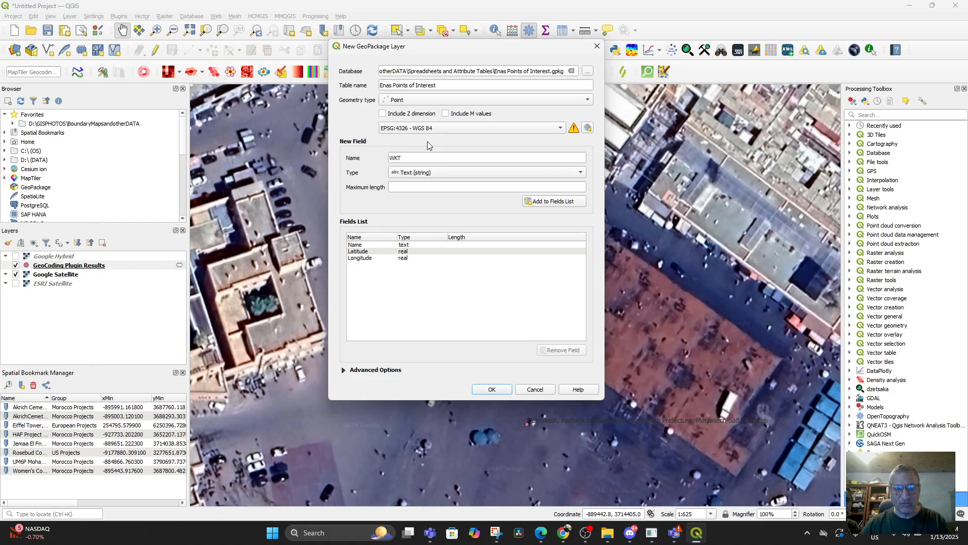
pyautogui.click(544, 204)
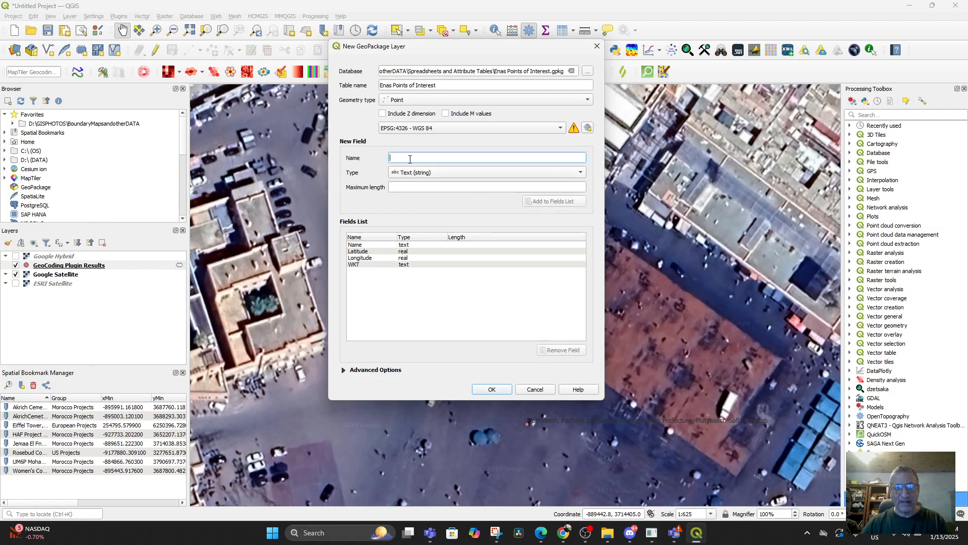
pyautogui.write('Geometry')
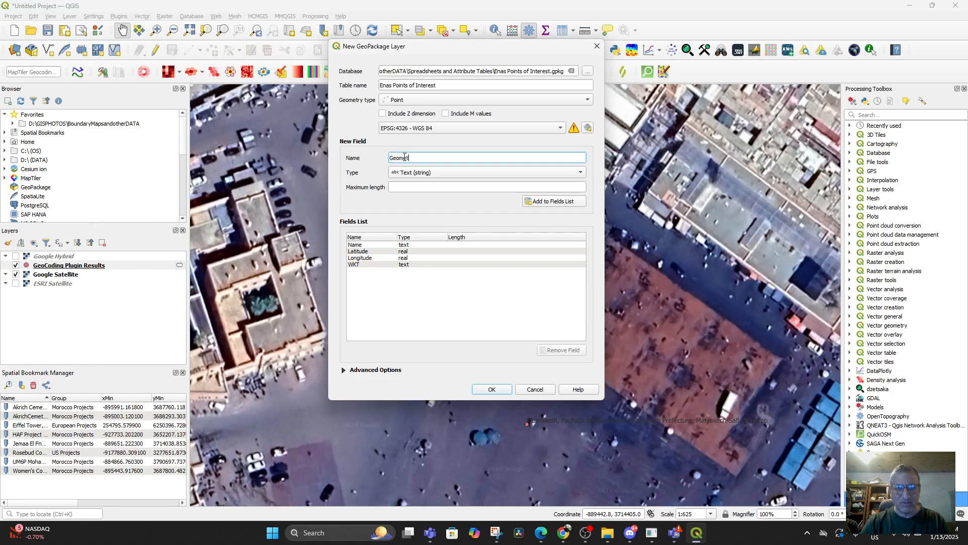
pyautogui.click(432, 173)
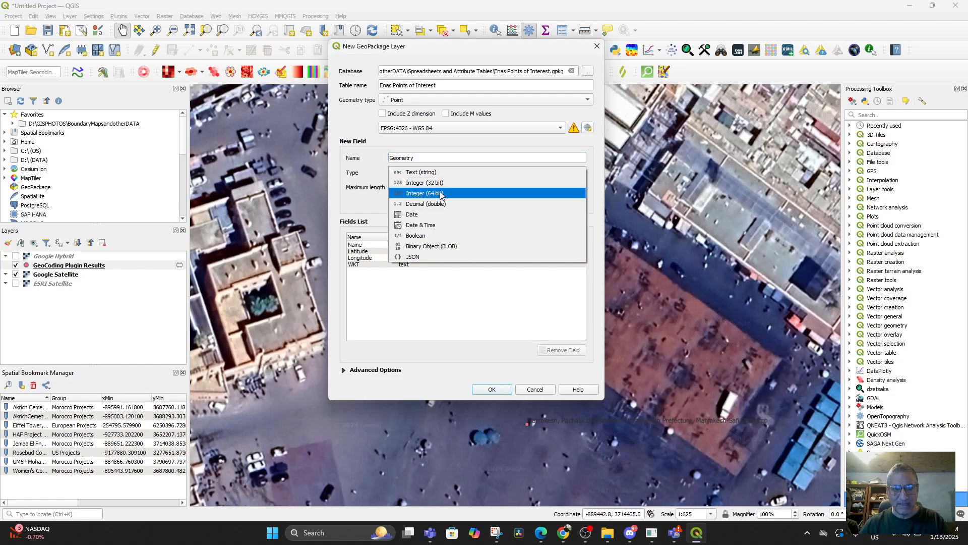
pyautogui.click(426, 172)
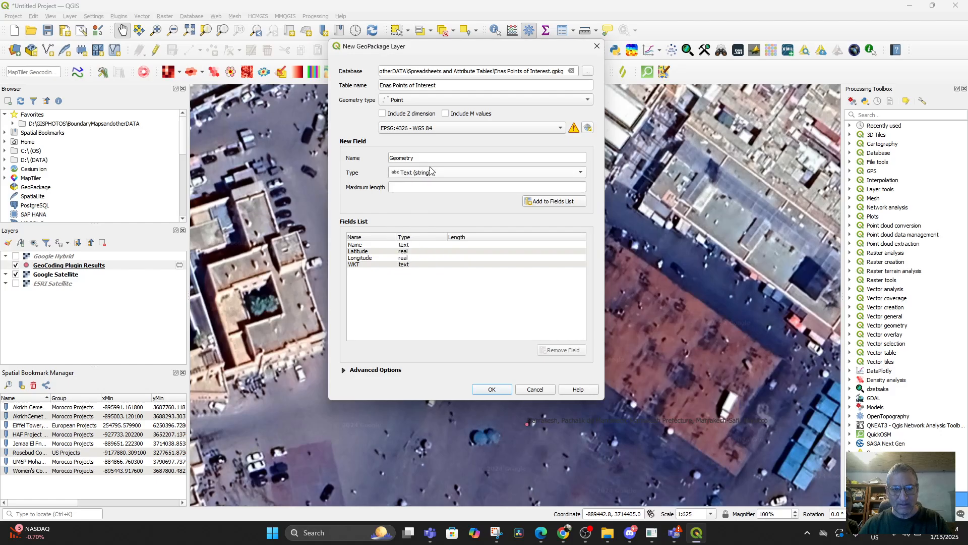
pyautogui.click(550, 202)
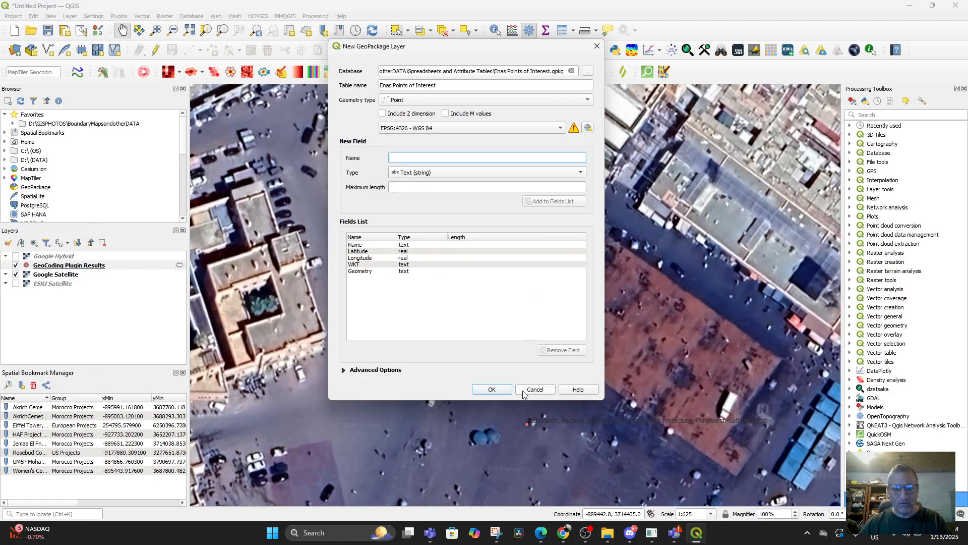
# Create the points of interest layer from these settings and open its attribute table
pyautogui.click(491, 389)
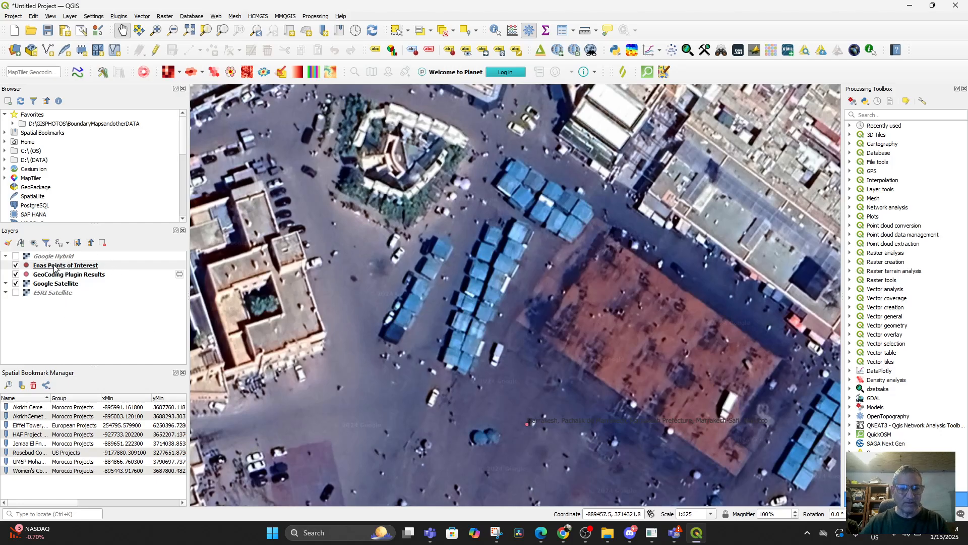
pyautogui.rightClick(54, 267)
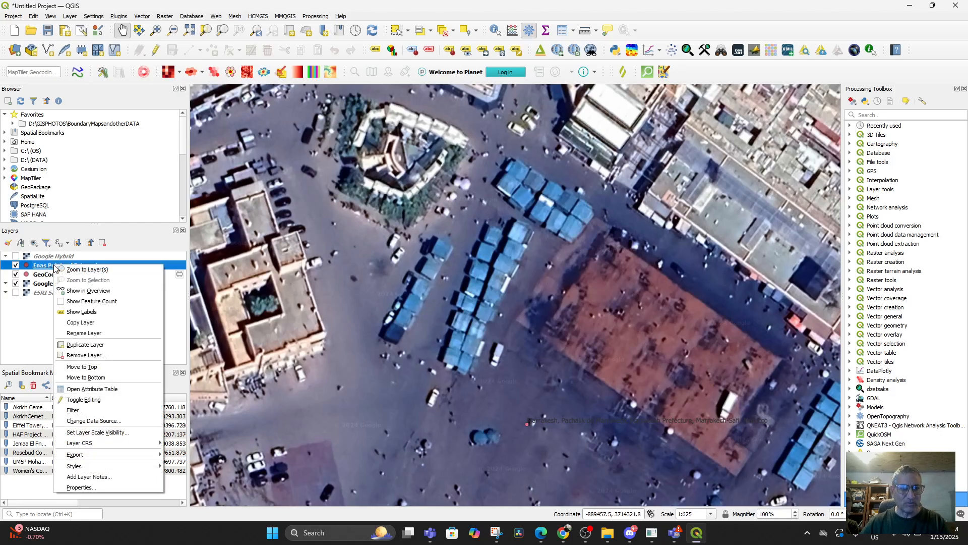
pyautogui.click(93, 389)
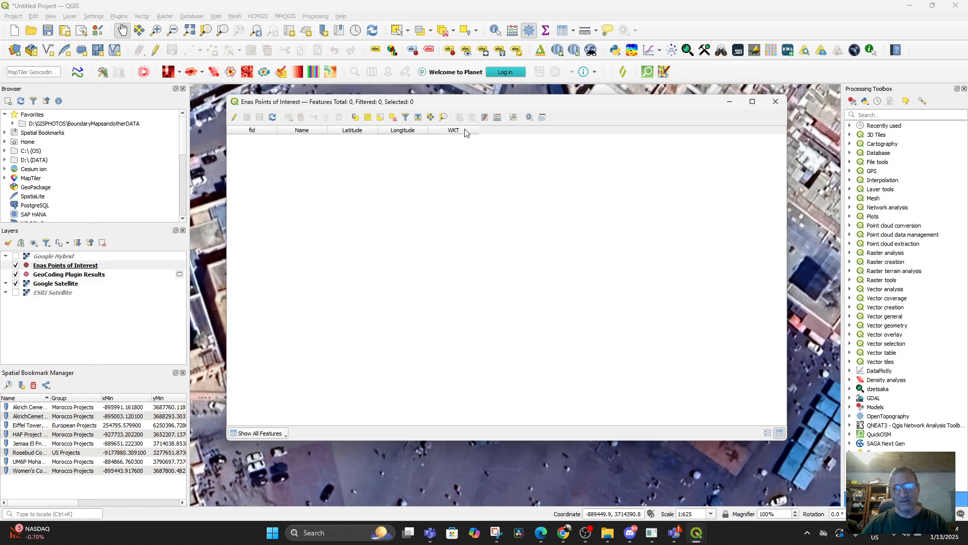
# Close the new points of interest layer's attribute table
pyautogui.click(780, 102)
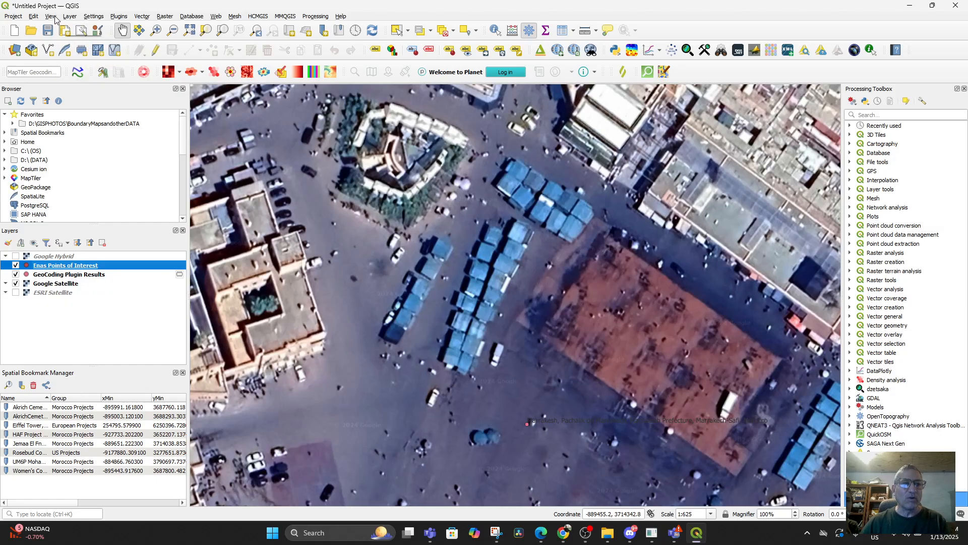
pyautogui.click(71, 16)
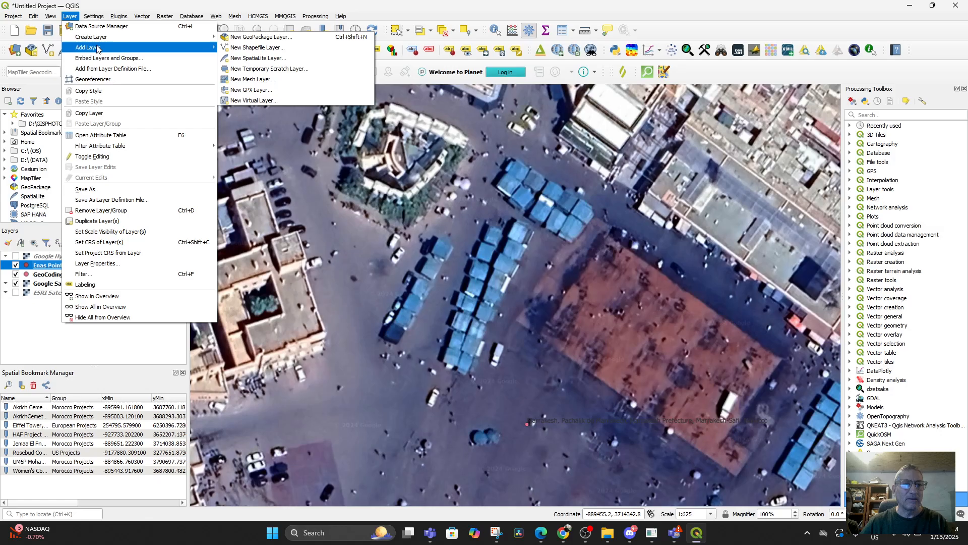
pyautogui.moveTo(97, 49)
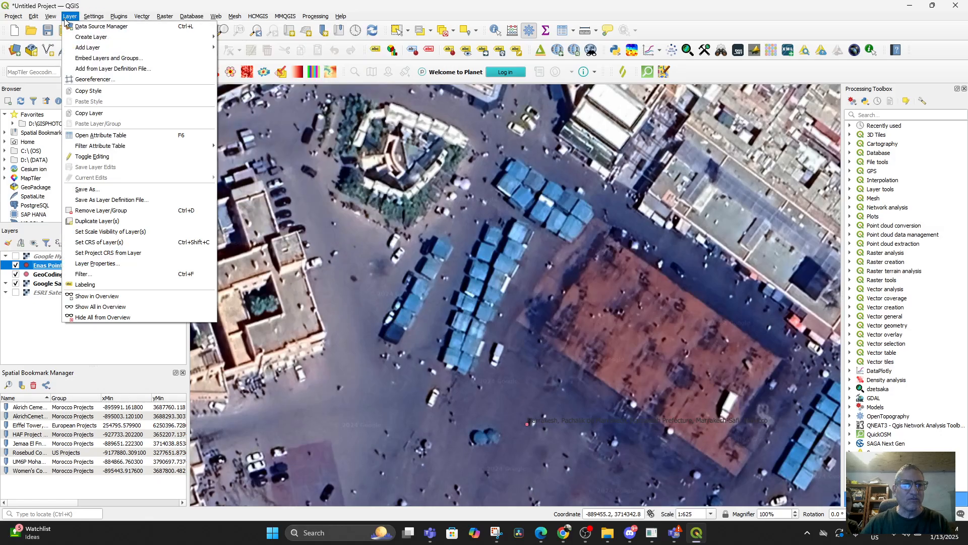
pyautogui.click(69, 16)
pyautogui.click(69, 16)
pyautogui.moveTo(214, 39)
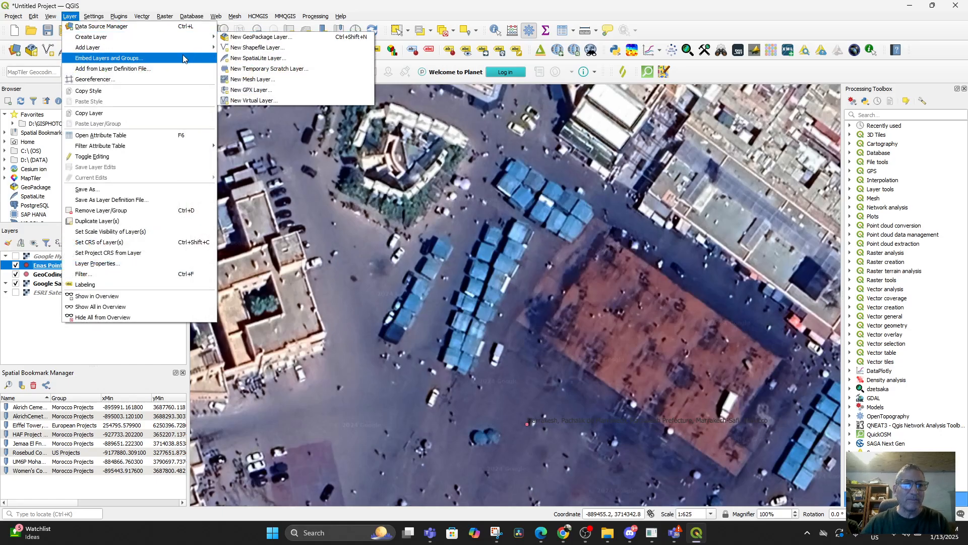
pyautogui.click(226, 9)
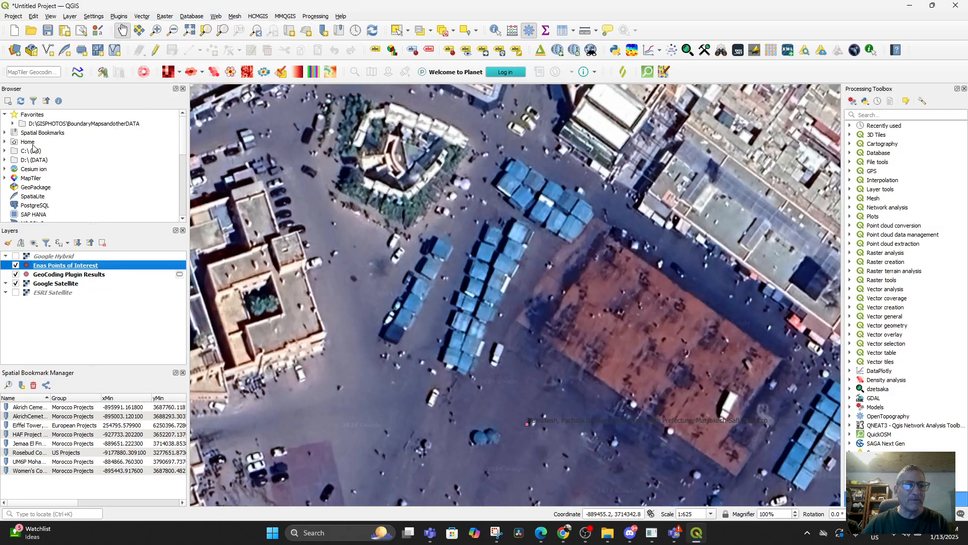
# Add the existing Points, Polygons and Paths of Interest GeoPackages from the favorite folder's Spreadsheets and Attribute Tables subfolder to the map
pyautogui.click(13, 124)
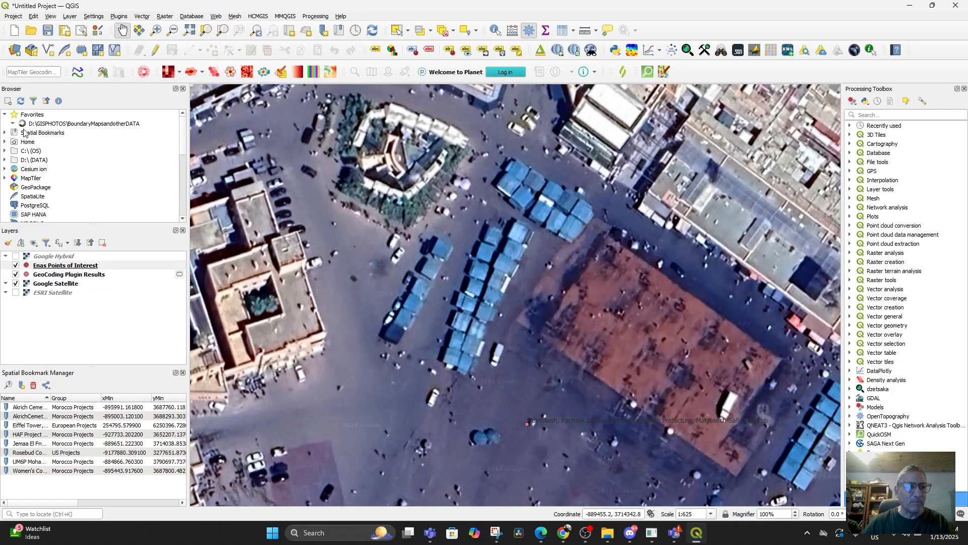
pyautogui.scroll(-1, 50, 158)
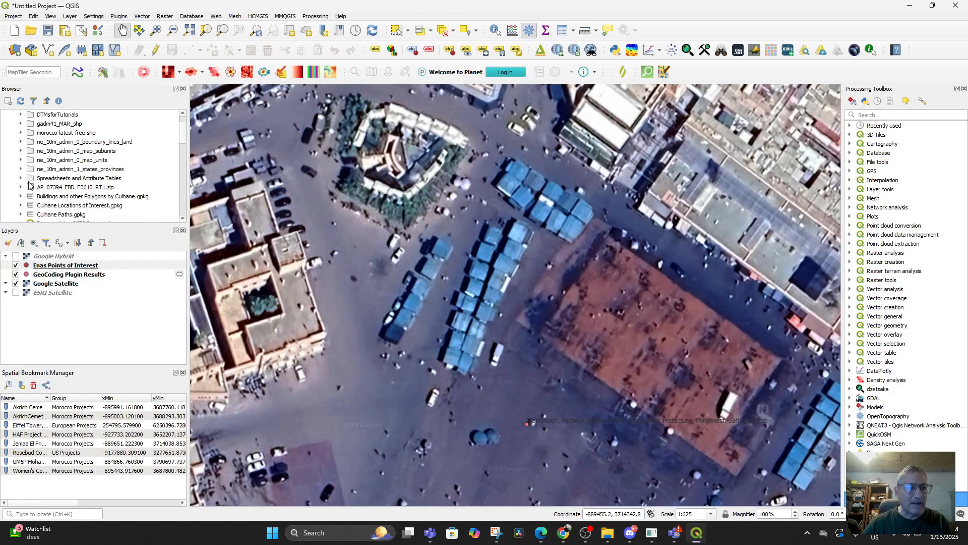
pyautogui.click(20, 178)
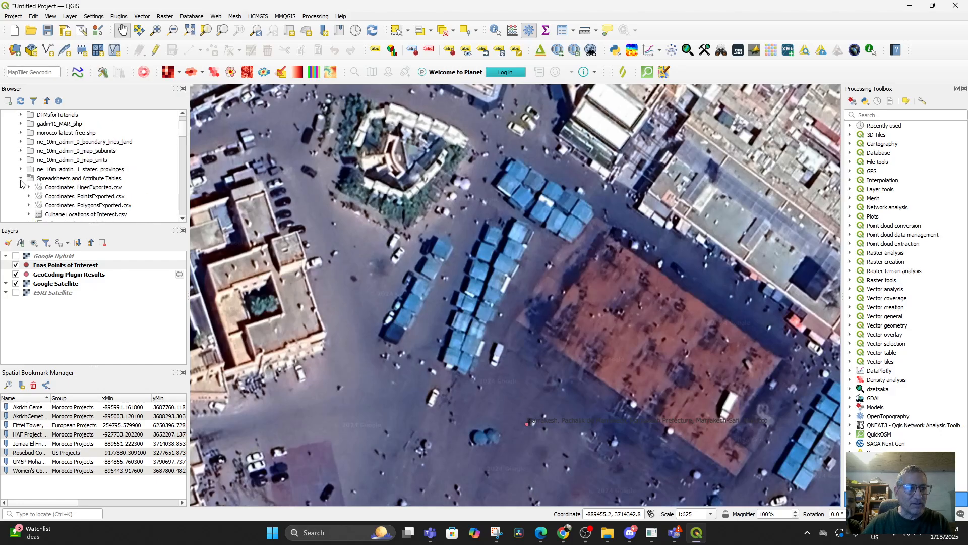
pyautogui.scroll(-2, 69, 179)
pyautogui.scroll(-2, 69, 179)
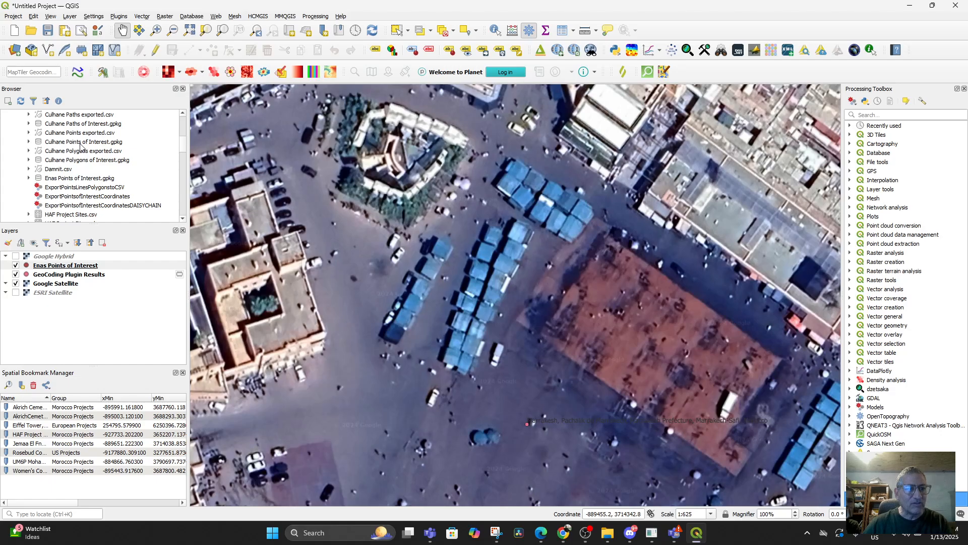
pyautogui.click(81, 143)
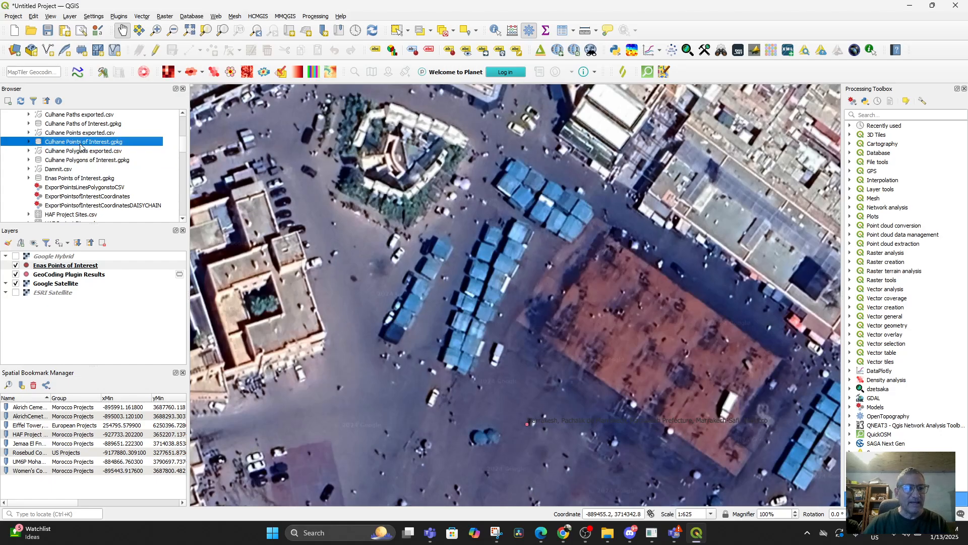
pyautogui.moveTo(81, 147); pyautogui.dragTo(431, 364)
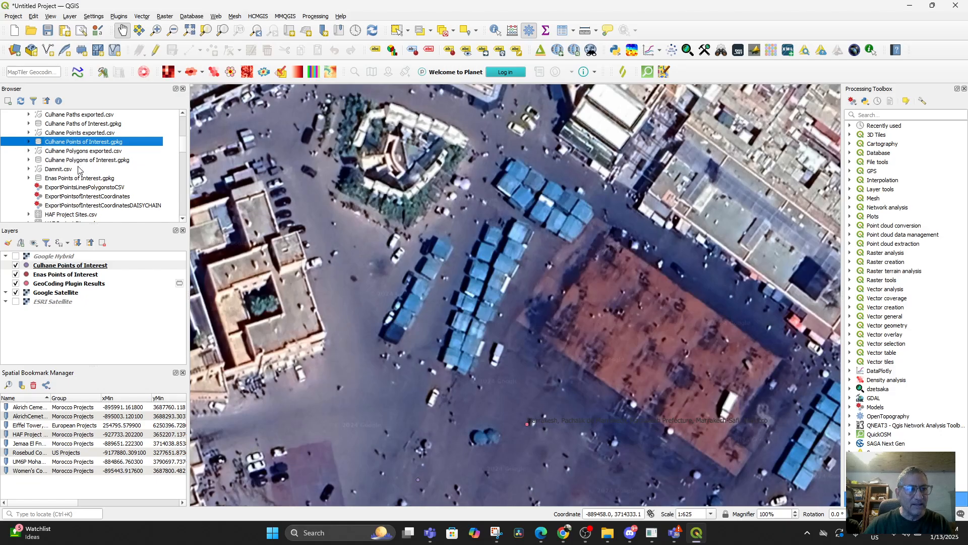
pyautogui.moveTo(78, 160); pyautogui.dragTo(429, 280)
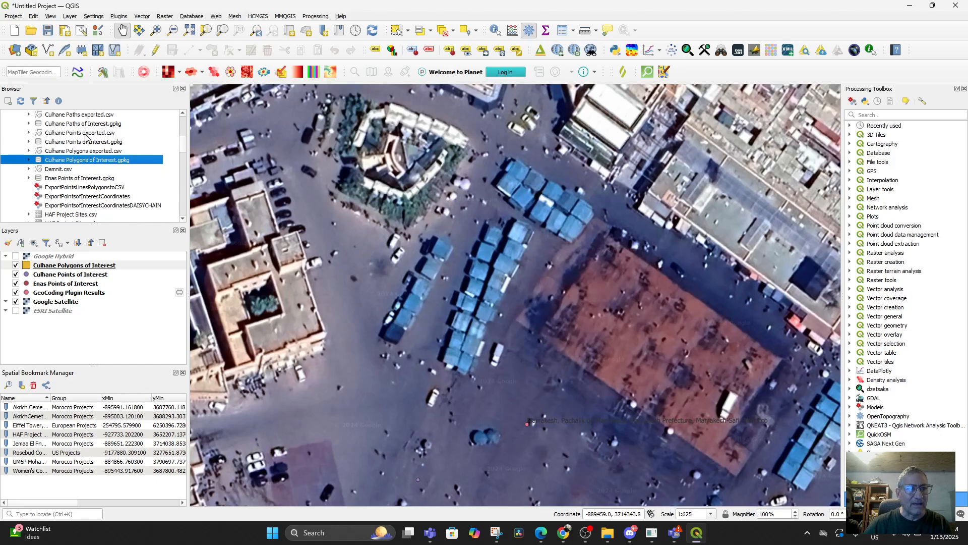
pyautogui.moveTo(78, 128); pyautogui.dragTo(421, 273)
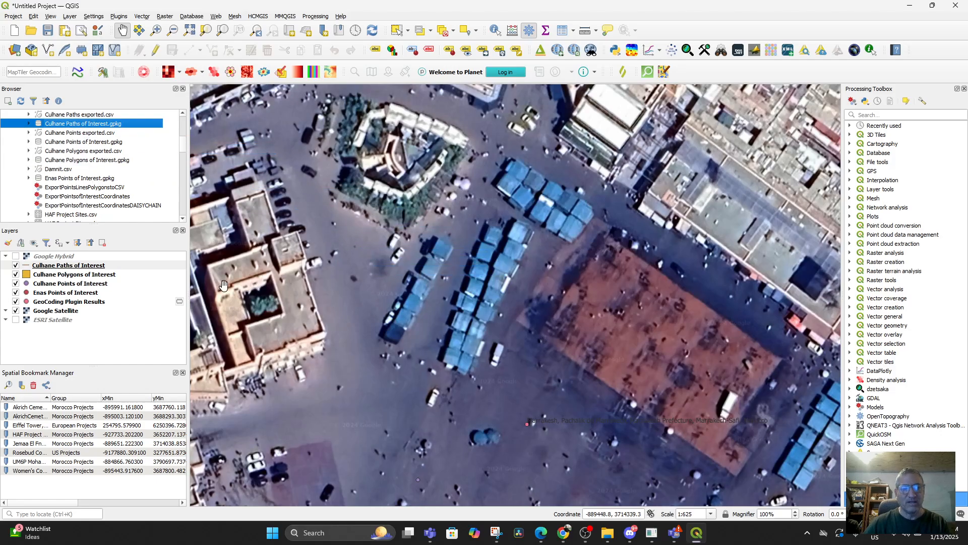
# Open the added points layer's attribute table, zoom the map to the Jemaa El Fna feature and minimize the table
pyautogui.click(63, 286)
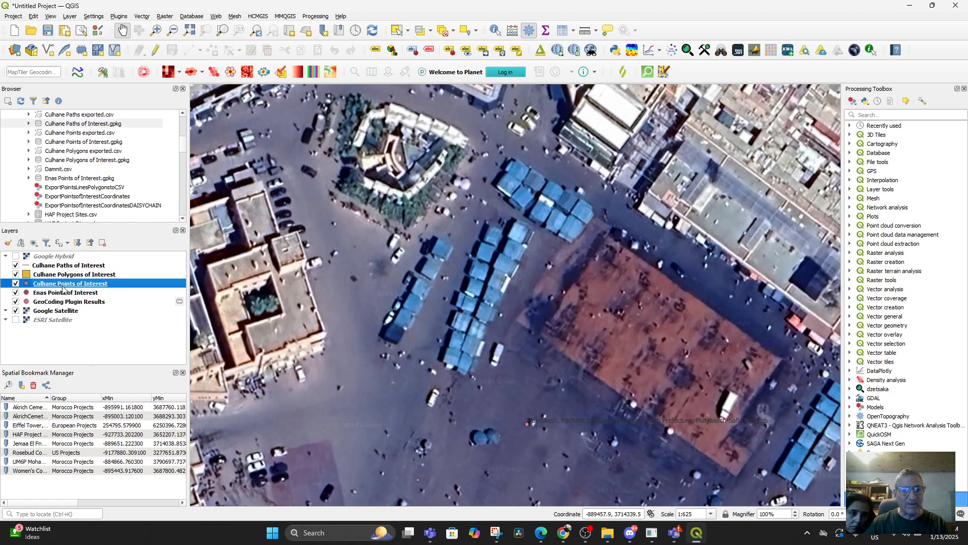
pyautogui.rightClick(63, 289)
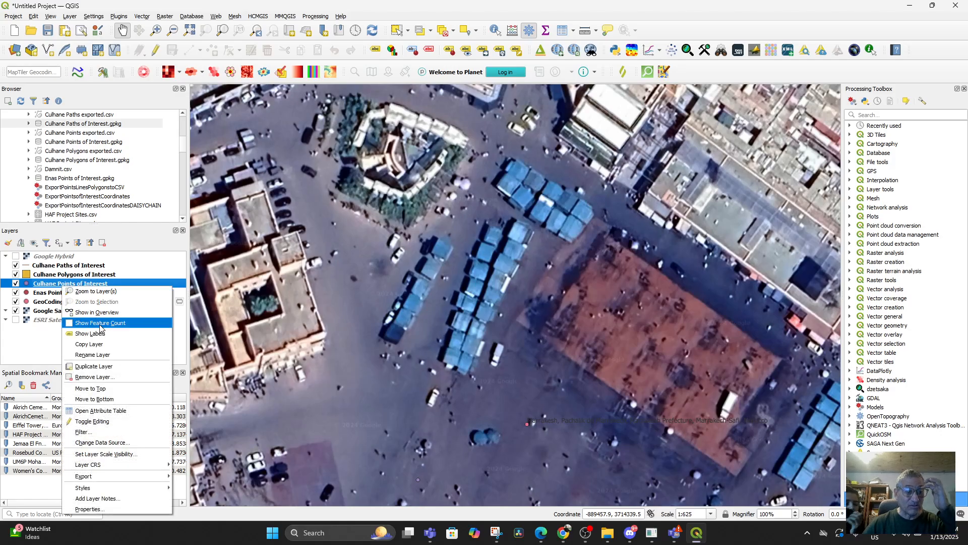
pyautogui.click(108, 410)
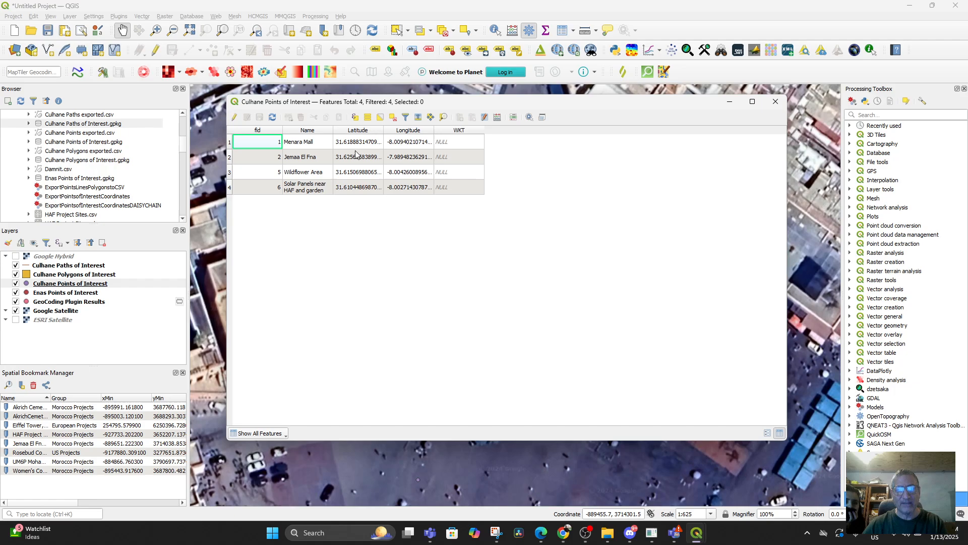
pyautogui.click(296, 160)
pyautogui.click(272, 161)
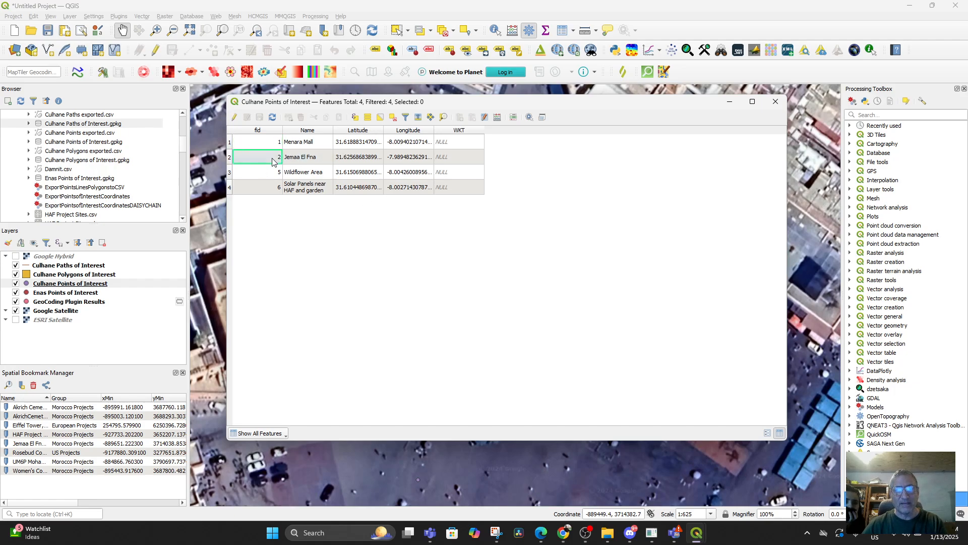
pyautogui.rightClick(273, 162)
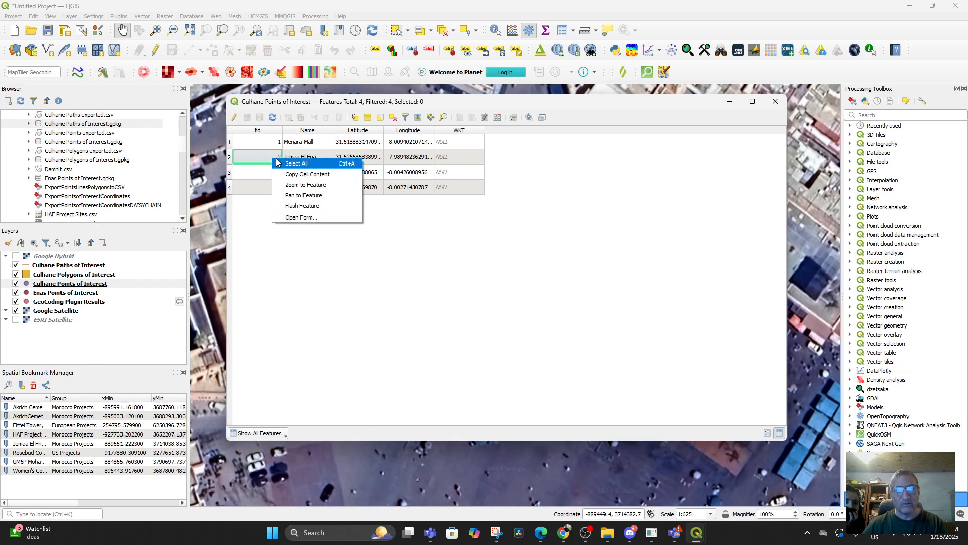
pyautogui.click(302, 187)
pyautogui.click(729, 103)
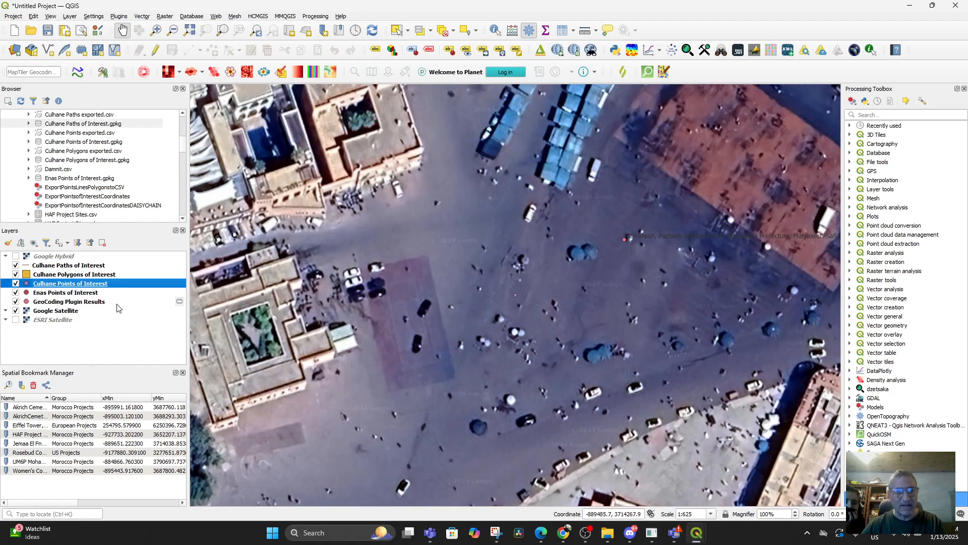
# Change the added points layer's marker symbol to effect drop shadow
pyautogui.doubleClick(56, 286)
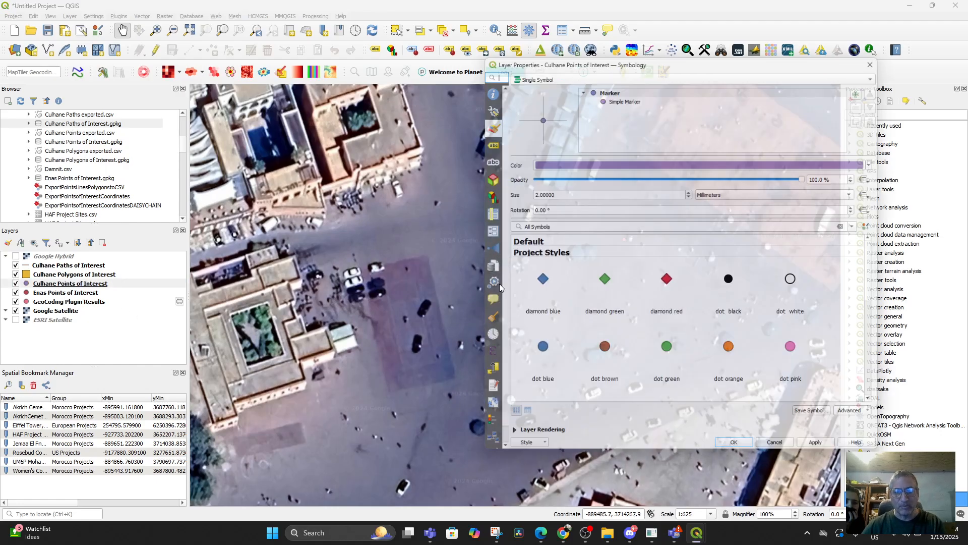
pyautogui.click(732, 322)
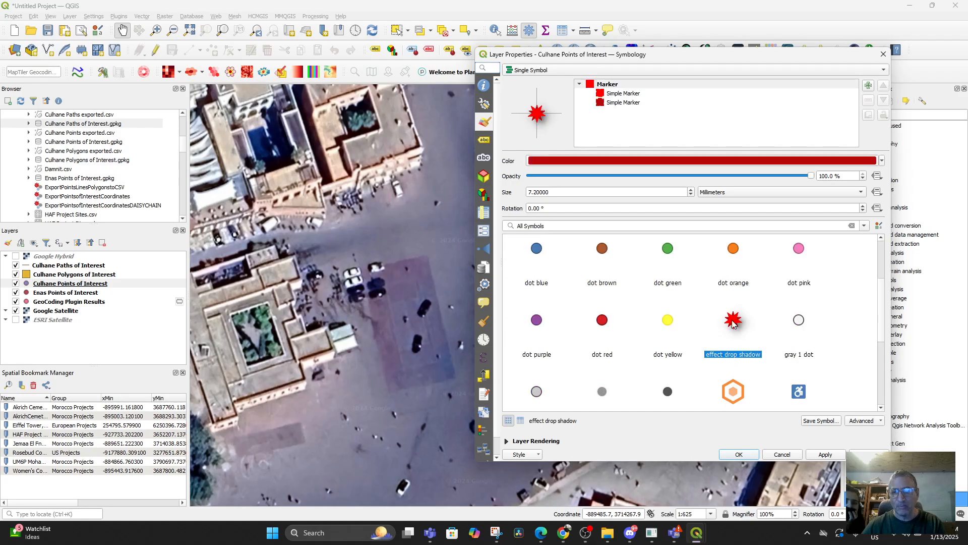
pyautogui.click(738, 455)
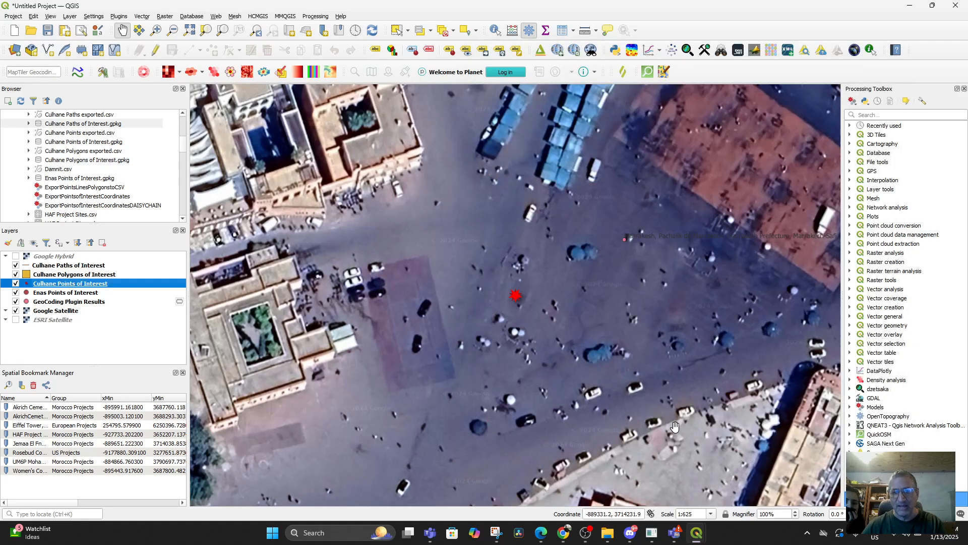
# Toggle the added points layer's visibility off and on to identify its marker on the map
pyautogui.click(16, 284)
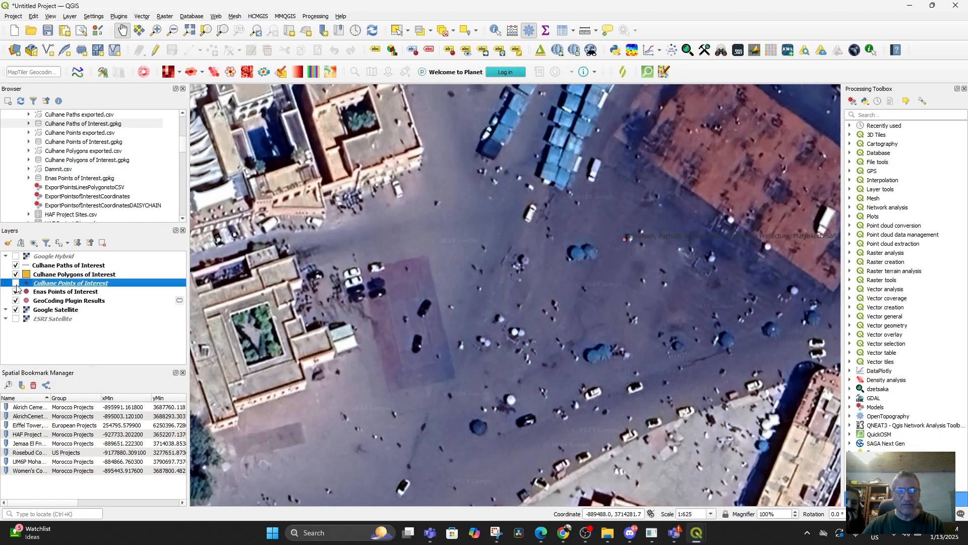
pyautogui.click(15, 284)
pyautogui.click(15, 283)
pyautogui.click(16, 284)
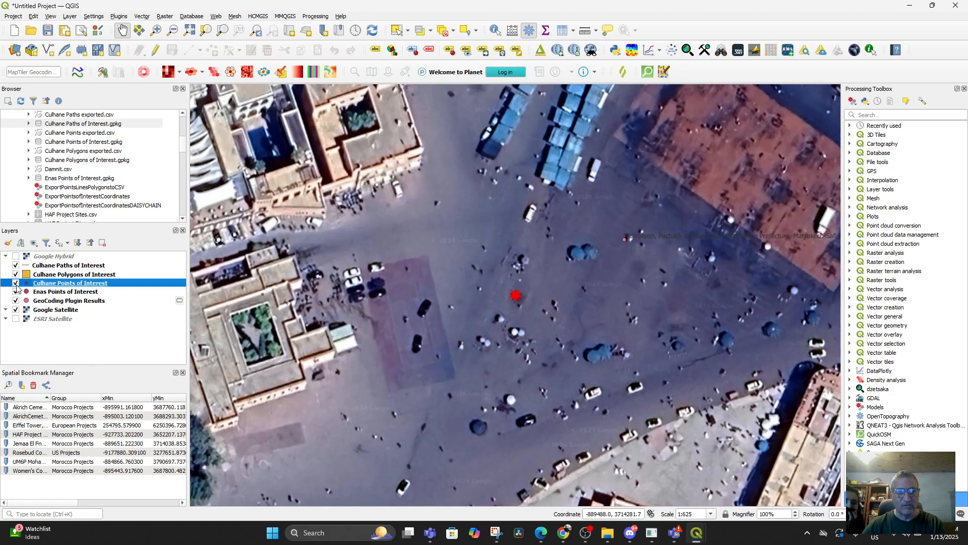
# Start editing the newly created points of interest layer and place a point on the long row of blue stalls in the square
pyautogui.click(55, 293)
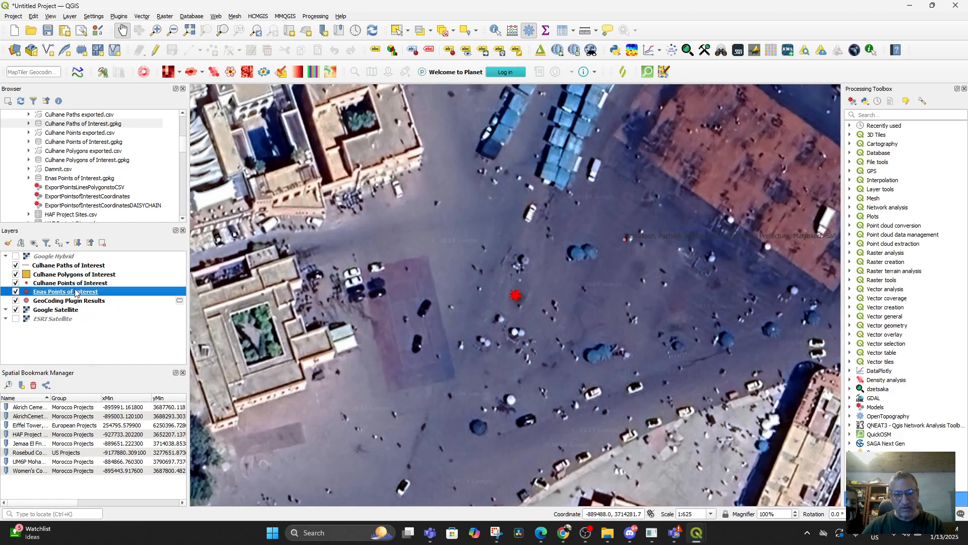
pyautogui.click(156, 49)
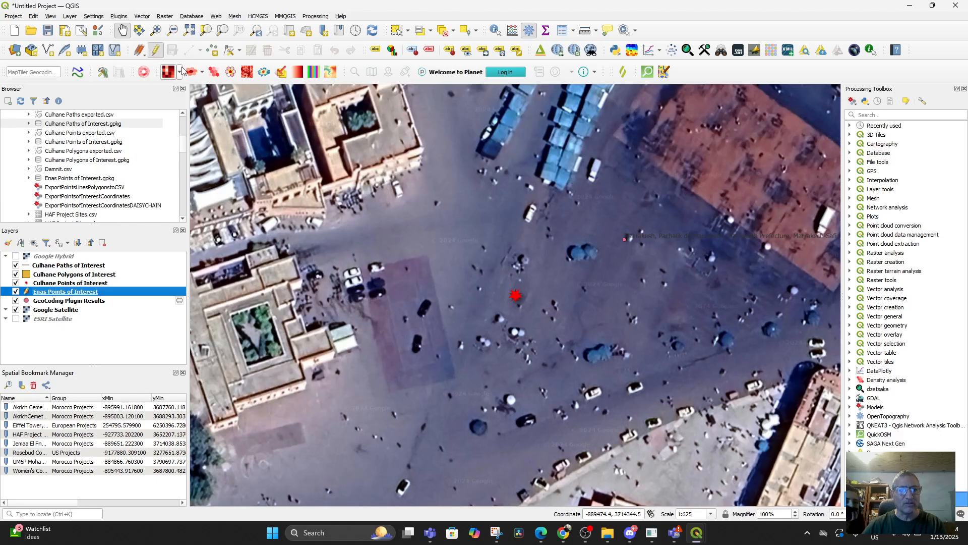
pyautogui.click(213, 53)
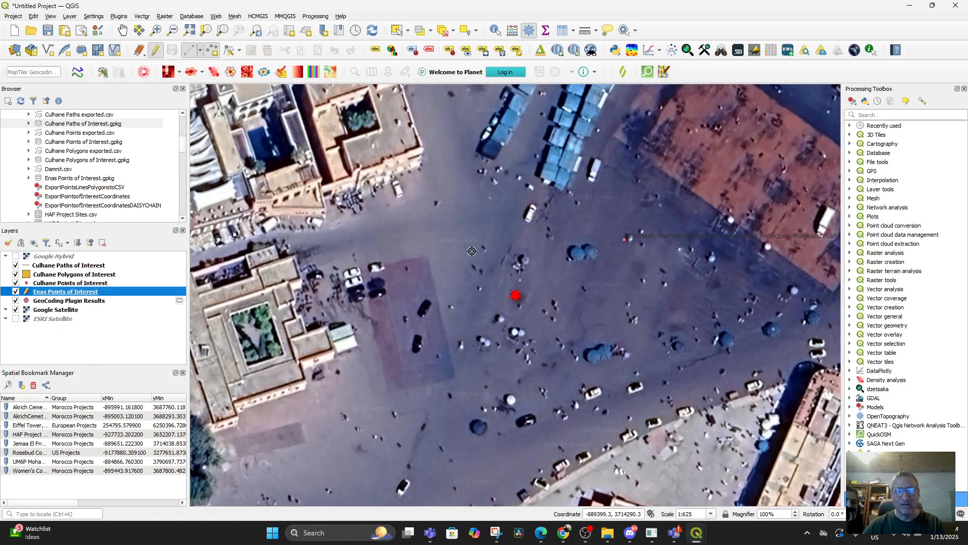
pyautogui.moveTo(530, 244); pyautogui.dragTo(509, 435)
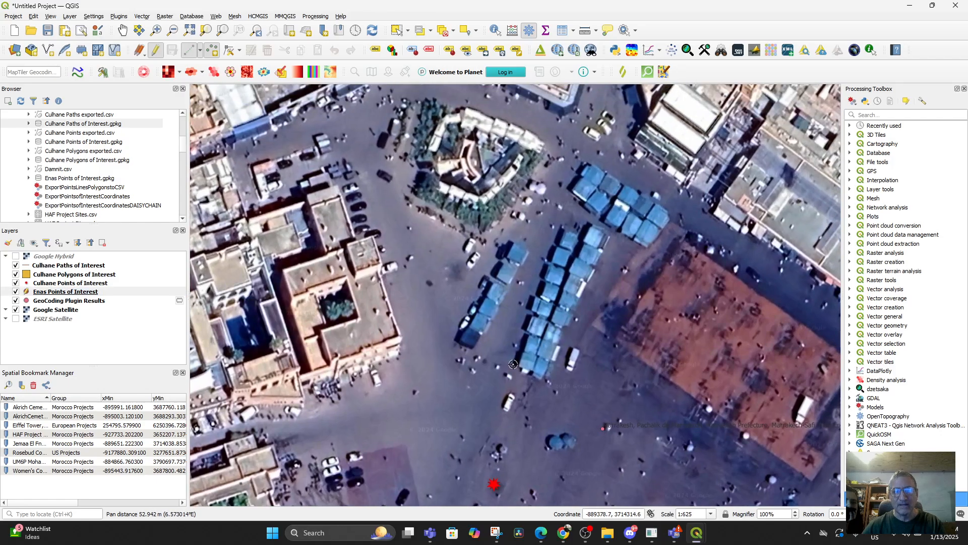
pyautogui.click(535, 325)
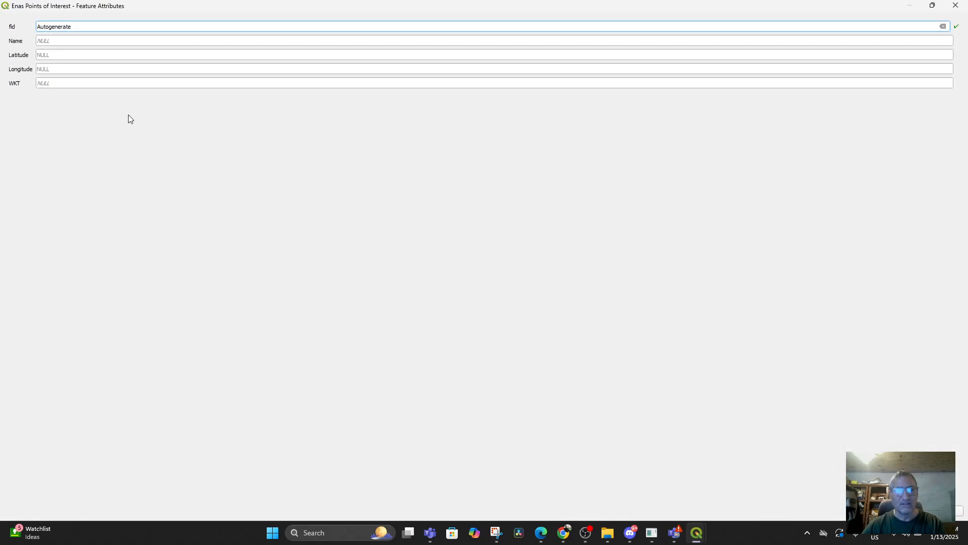
# Name the new point feature Fruit Stall in Jamaa El Fna and accept its attributes
pyautogui.click(84, 40)
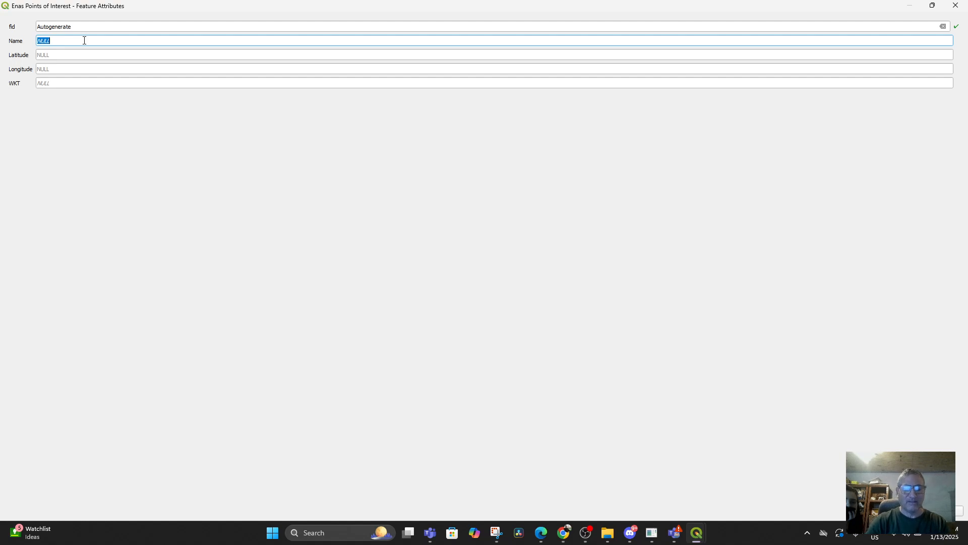
pyautogui.write('Fruit Stall in Jamaa')
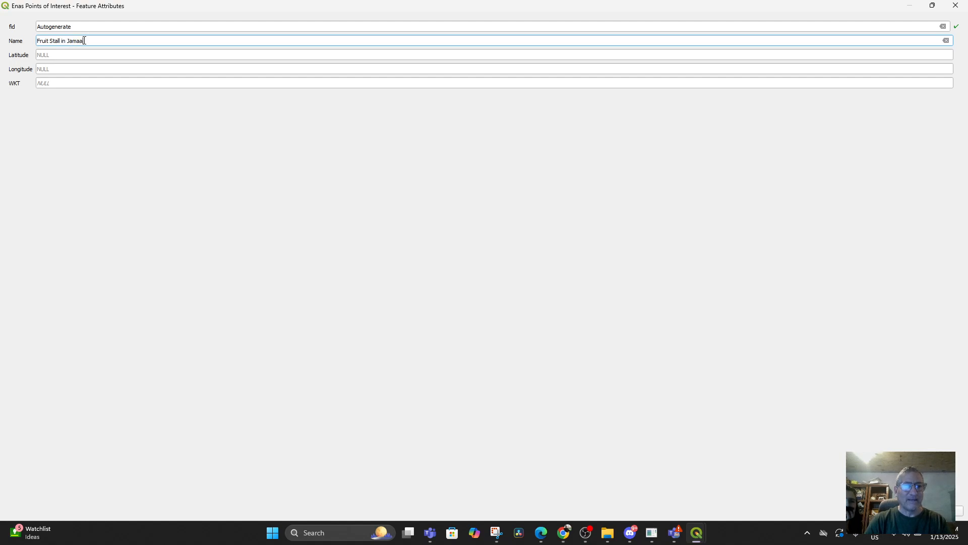
pyautogui.write(' El Fna')
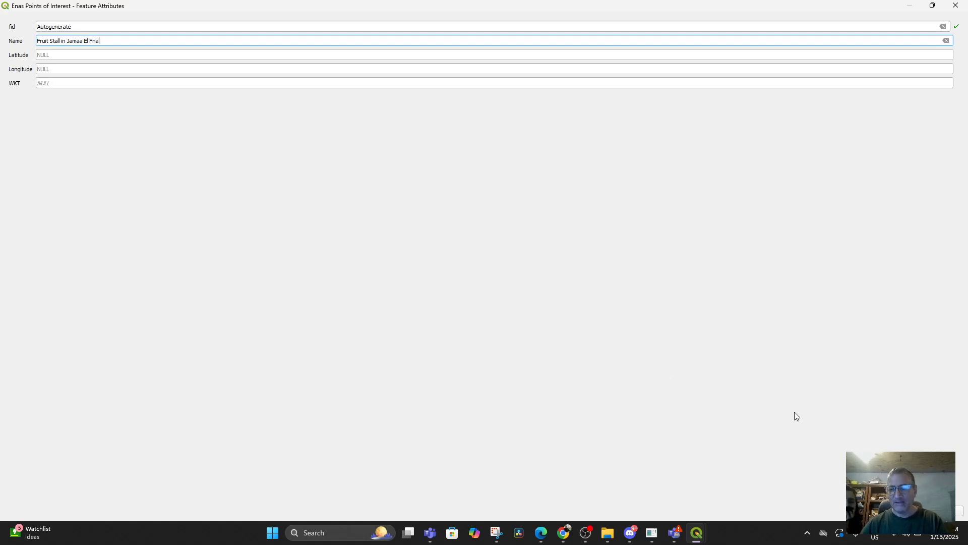
pyautogui.press('Return')
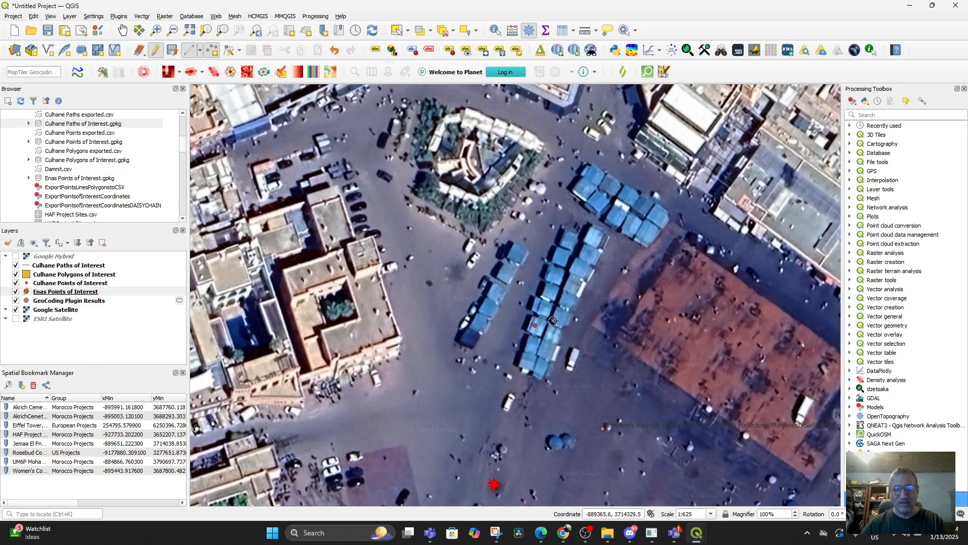
# Change the newly created points of interest layer's marker symbol to honeycomb faux 3d
pyautogui.click(49, 292)
pyautogui.doubleClick(49, 292)
pyautogui.scroll(-3, 711, 342)
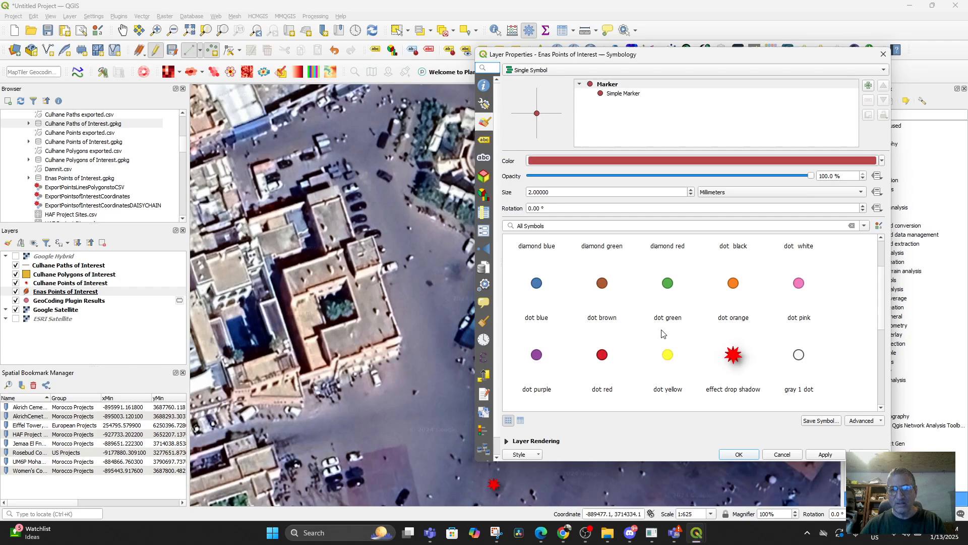
pyautogui.click(735, 384)
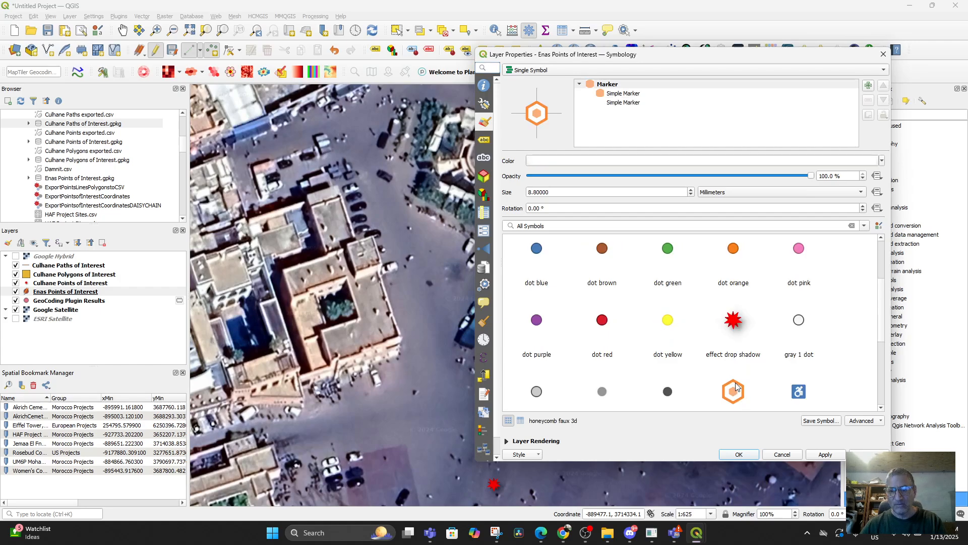
pyautogui.click(748, 455)
# Toggle the newly created points layer's visibility off and on to identify its marker on the map
pyautogui.scroll(-1, 515, 364)
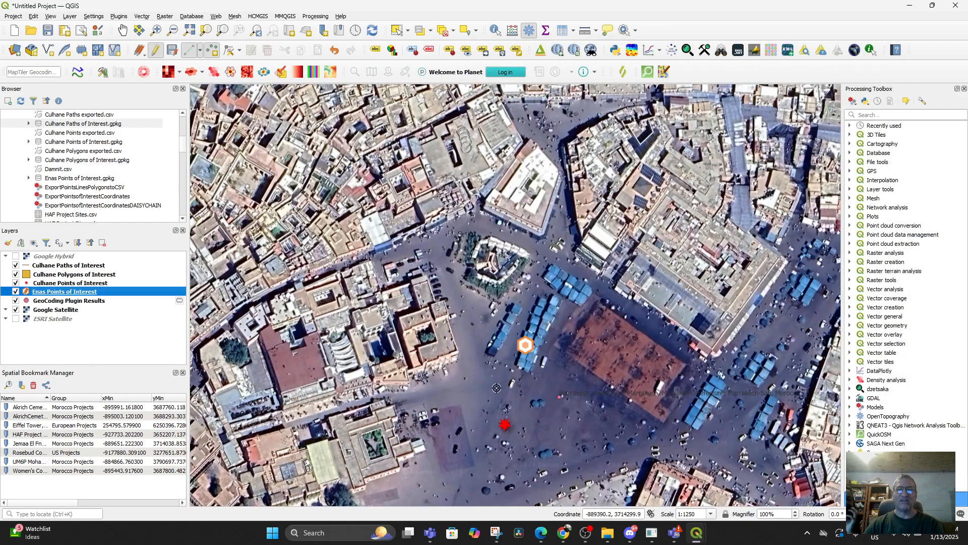
pyautogui.click(15, 293)
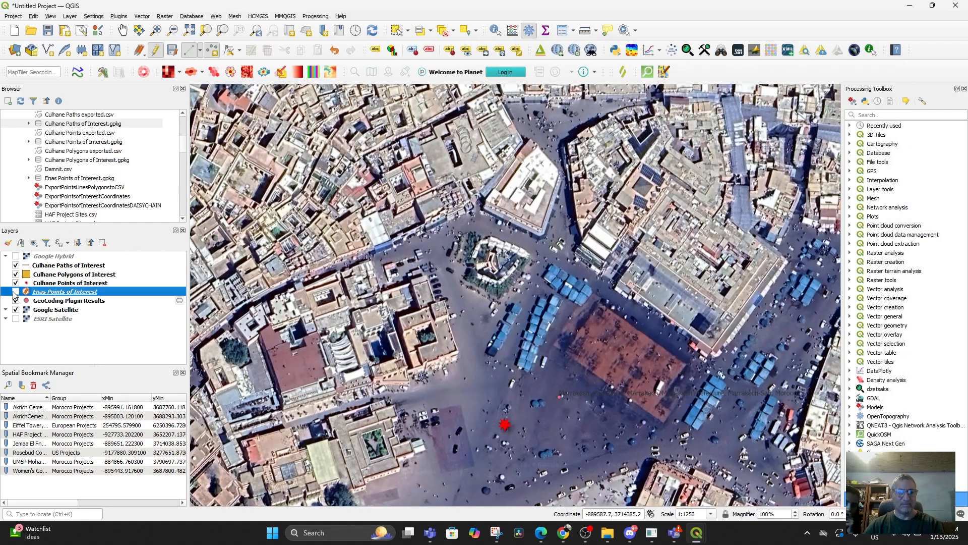
pyautogui.click(14, 293)
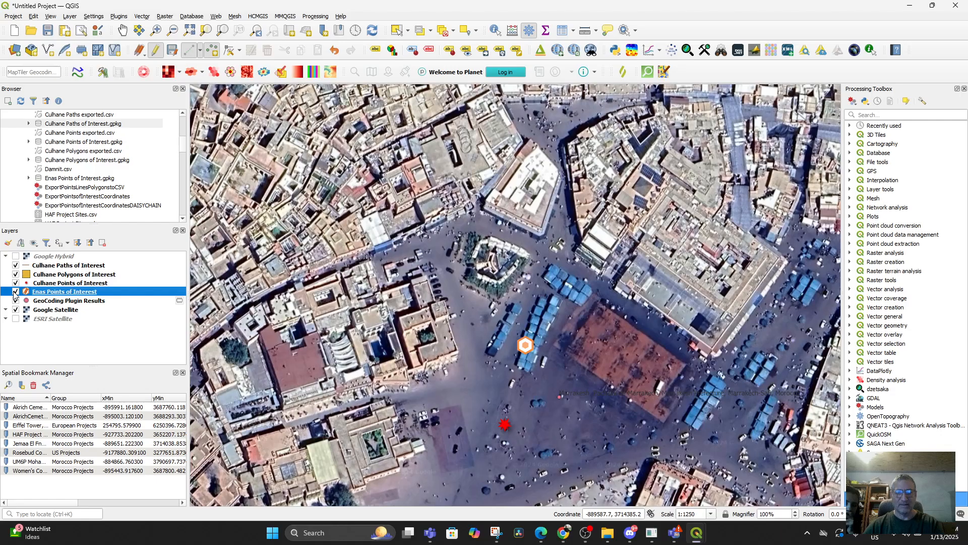
# Save the edits to the newly created points layer and start editing the previously added points layer
pyautogui.click(172, 49)
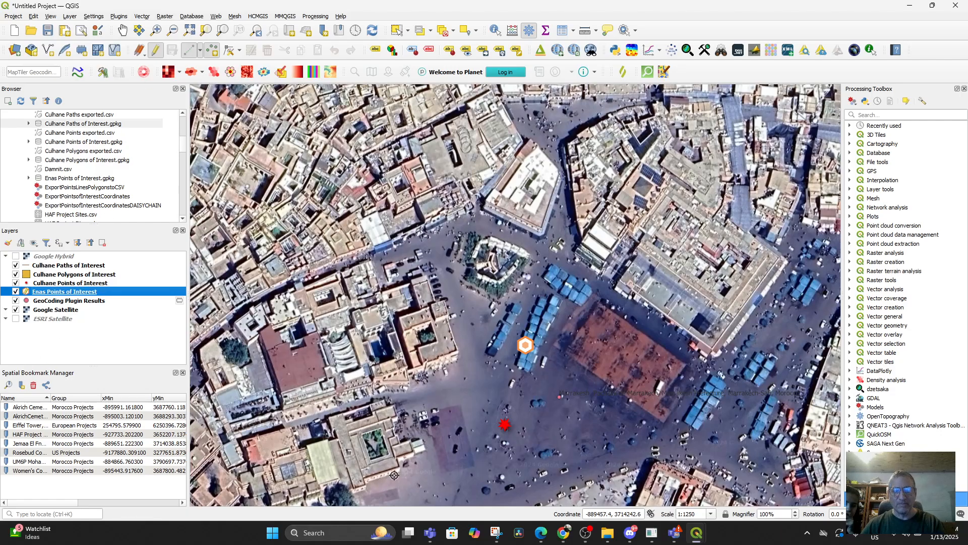
pyautogui.click(73, 283)
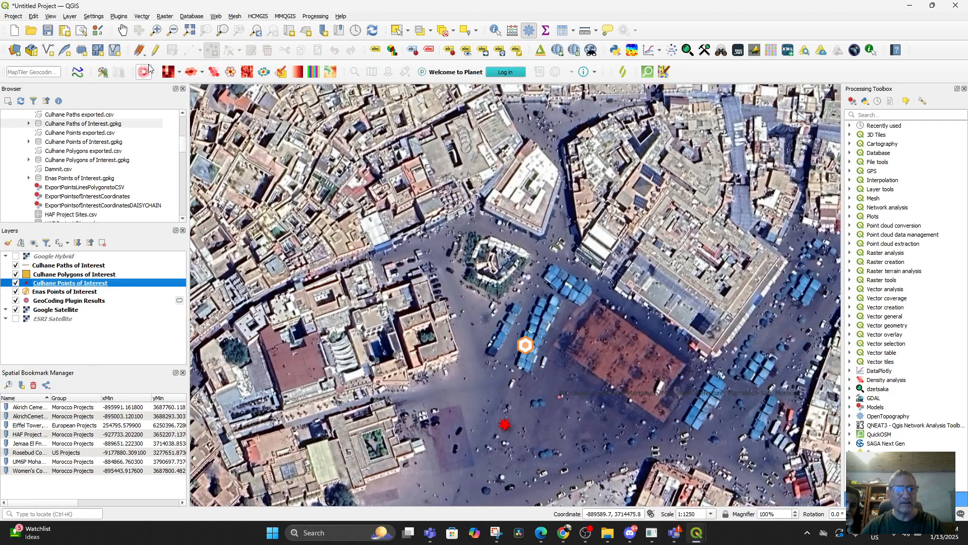
pyautogui.click(155, 50)
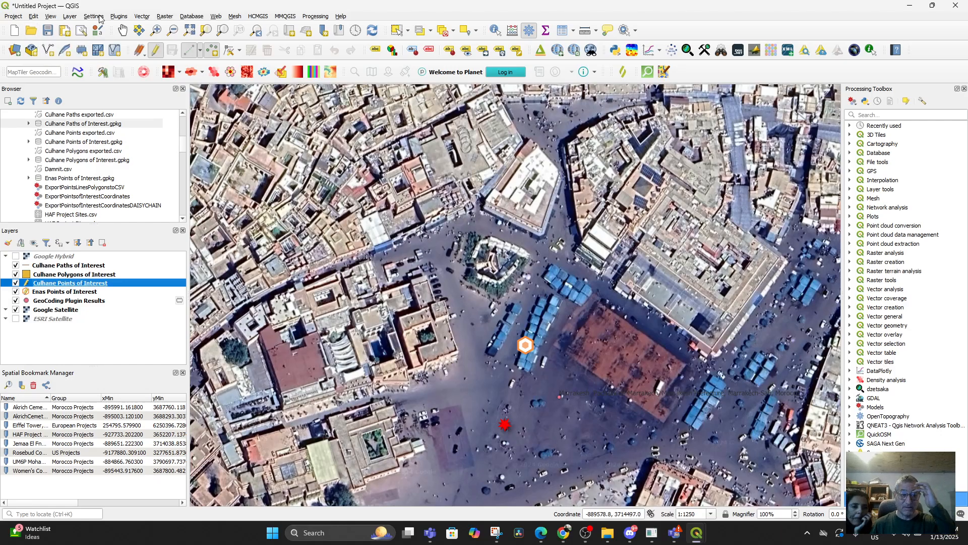
# Open the newly created points layer's symbology and examine the available marker symbols in the library
pyautogui.click(55, 293)
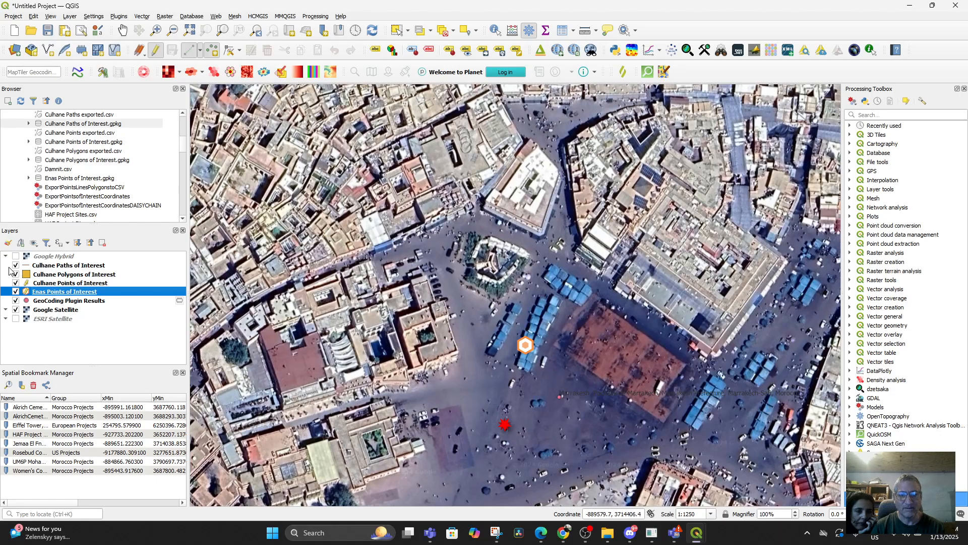
pyautogui.doubleClick(41, 292)
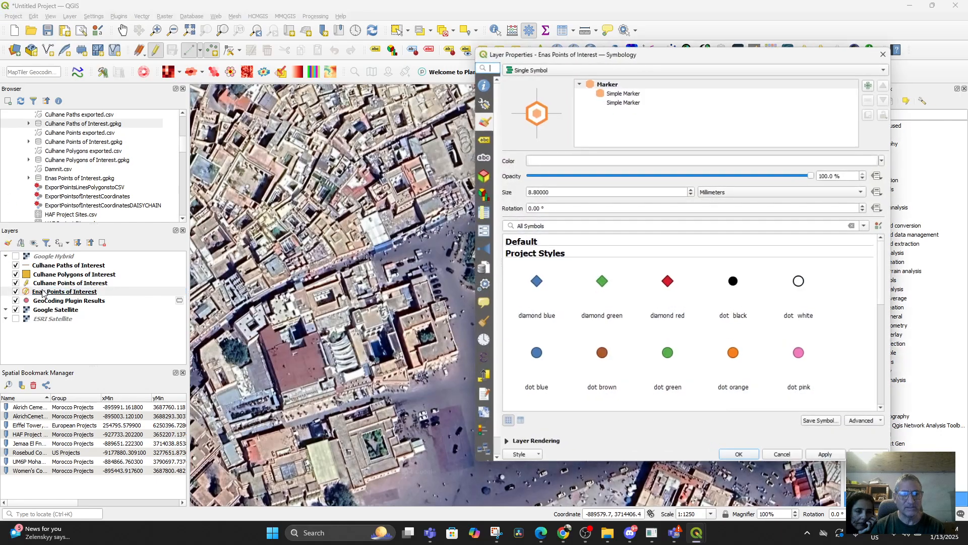
pyautogui.scroll(-5, 748, 303)
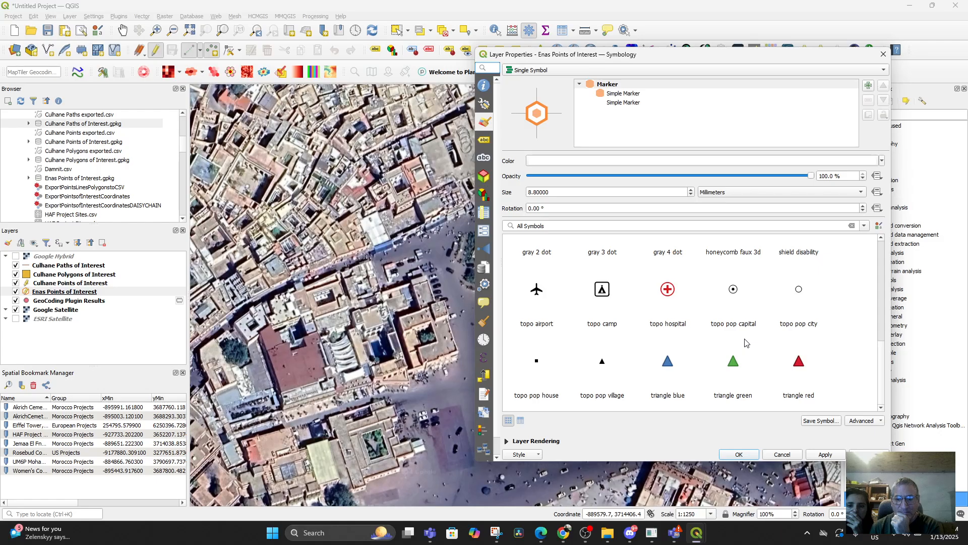
pyautogui.scroll(1, 746, 343)
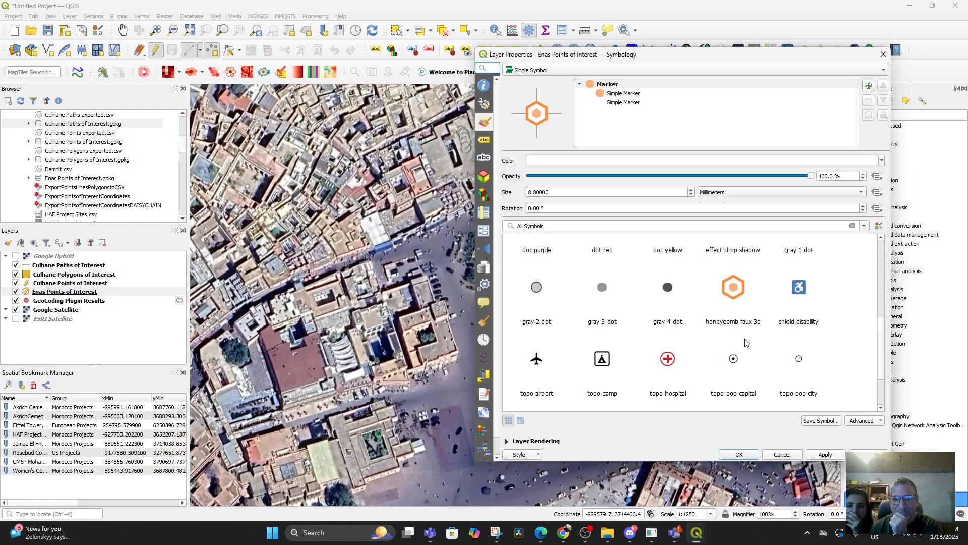
pyautogui.scroll(1, 745, 343)
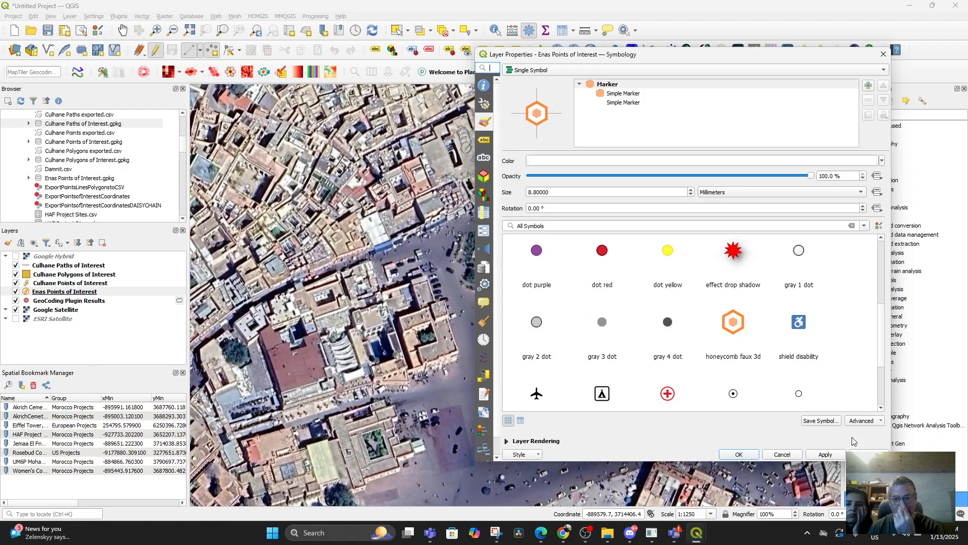
# Examine the advanced symbol options, the save-symbol form and the symbol levels, closing the layer properties without changes
pyautogui.click(856, 421)
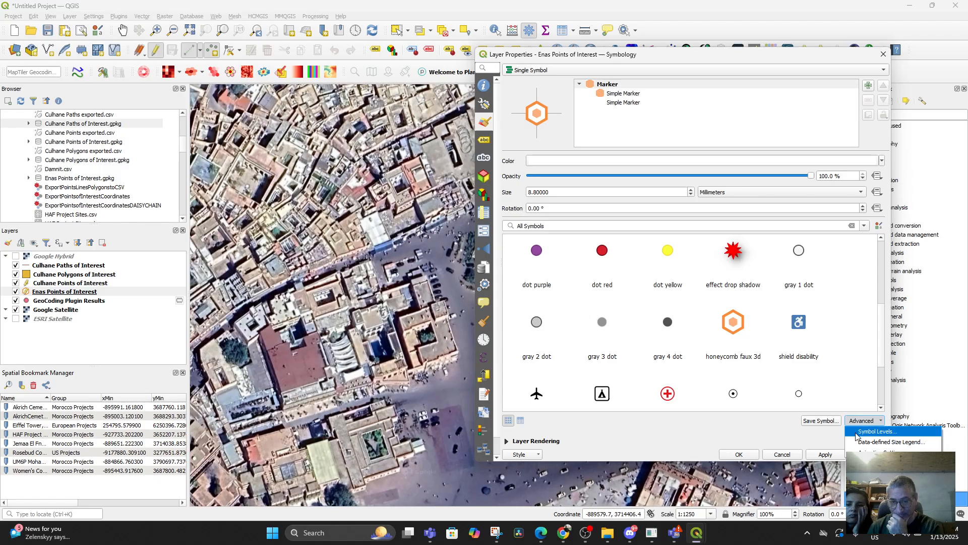
pyautogui.click(868, 452)
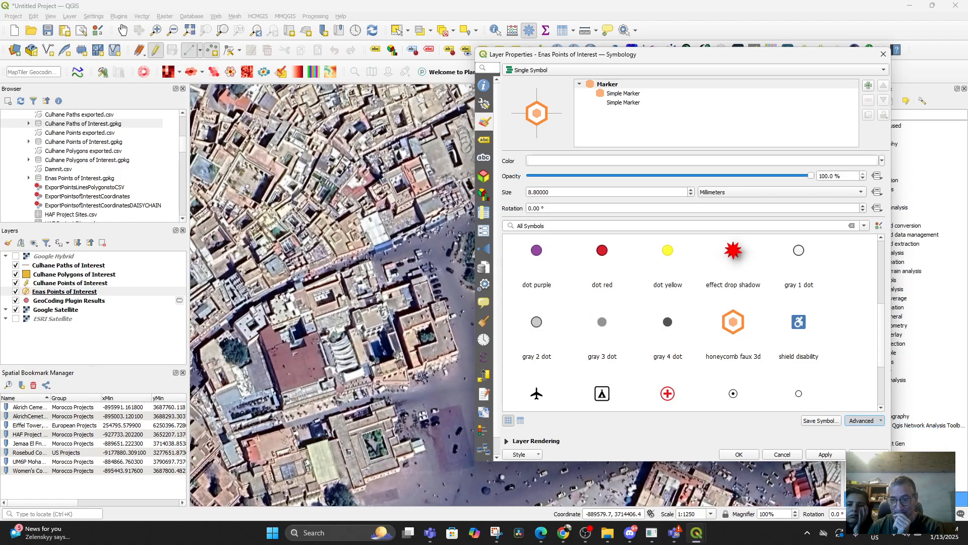
pyautogui.click(734, 190)
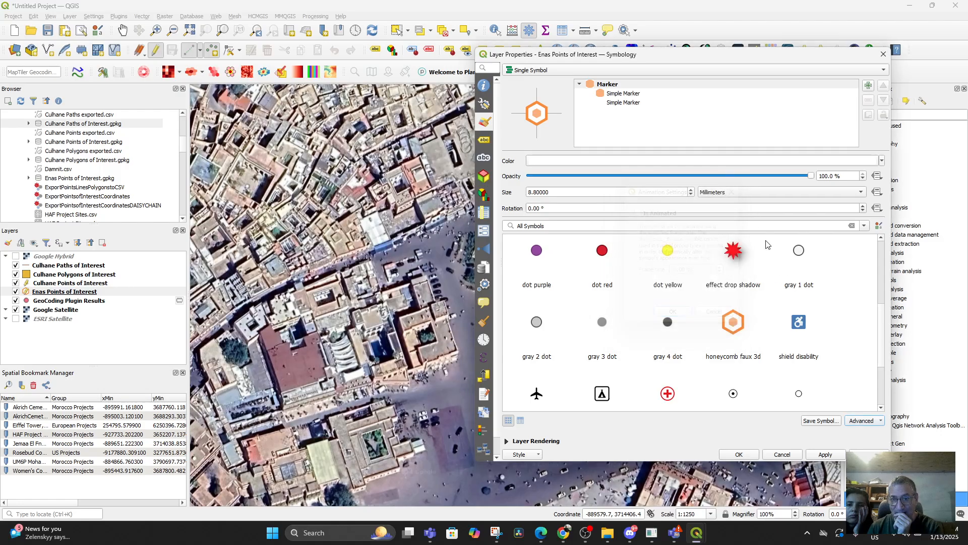
pyautogui.click(861, 422)
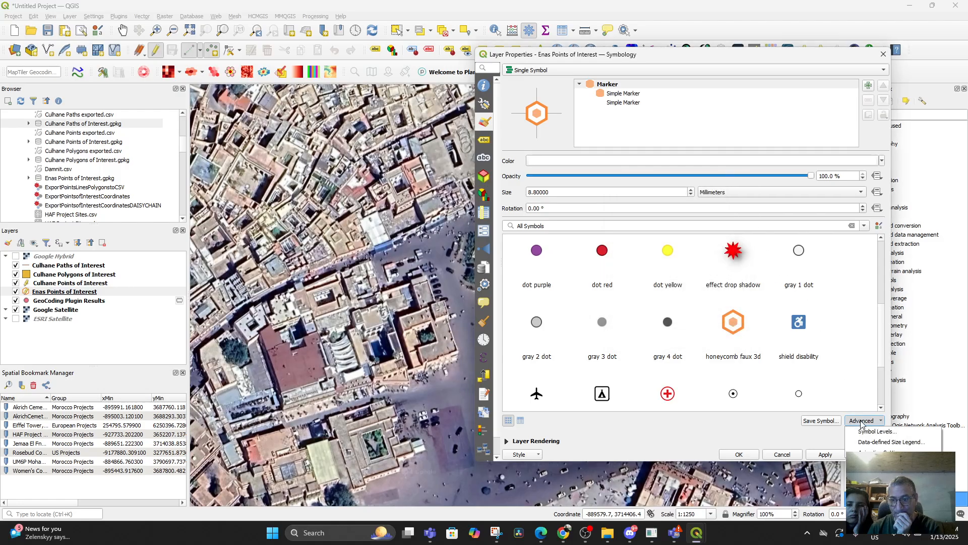
pyautogui.click(823, 418)
pyautogui.click(822, 420)
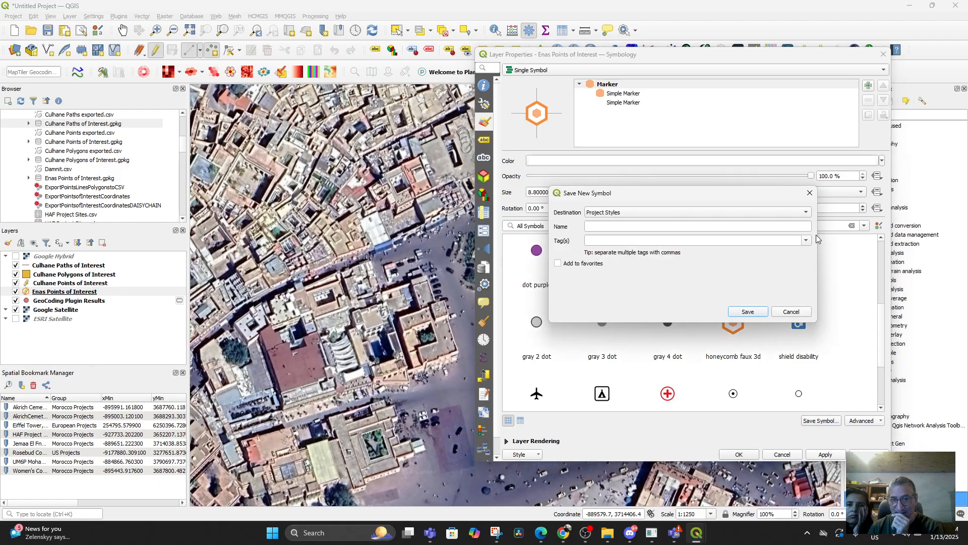
pyautogui.click(809, 193)
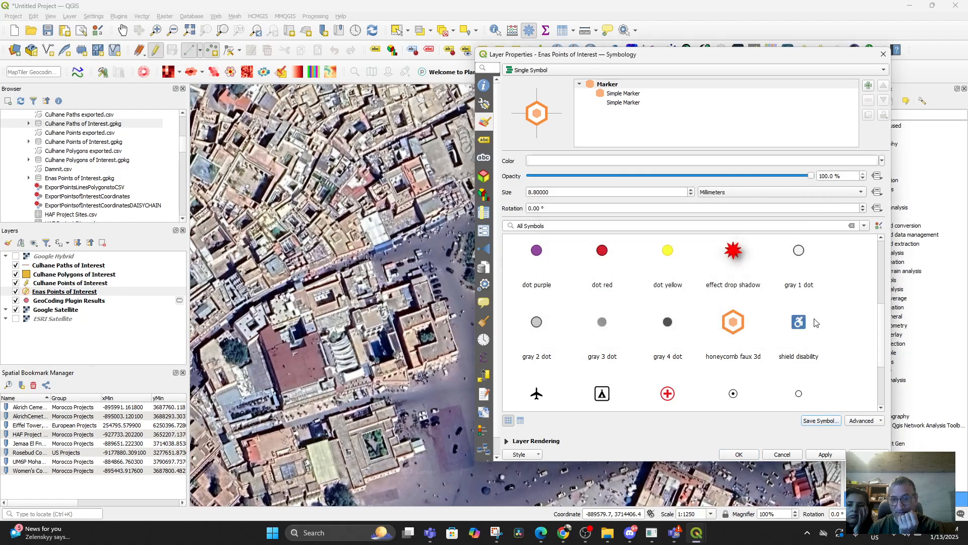
pyautogui.click(862, 420)
pyautogui.click(868, 430)
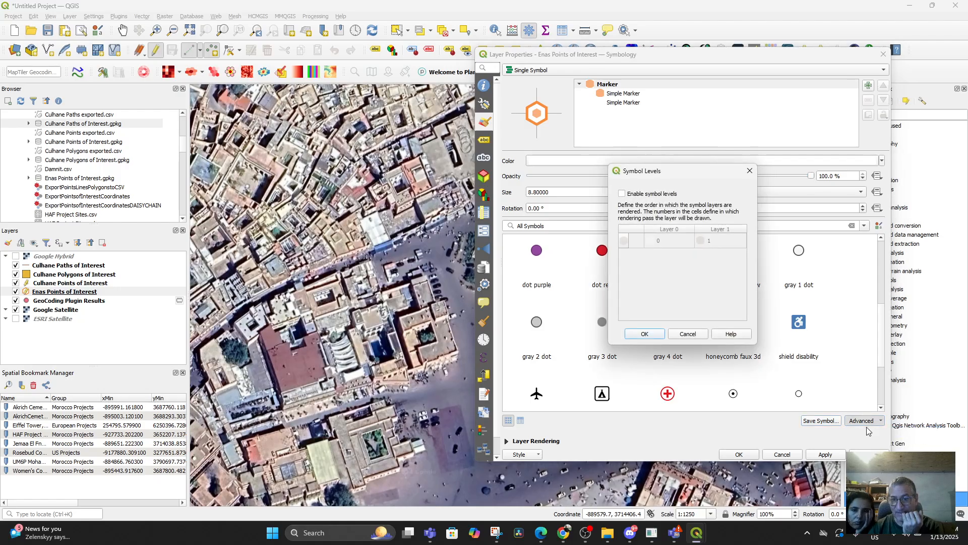
pyautogui.click(750, 171)
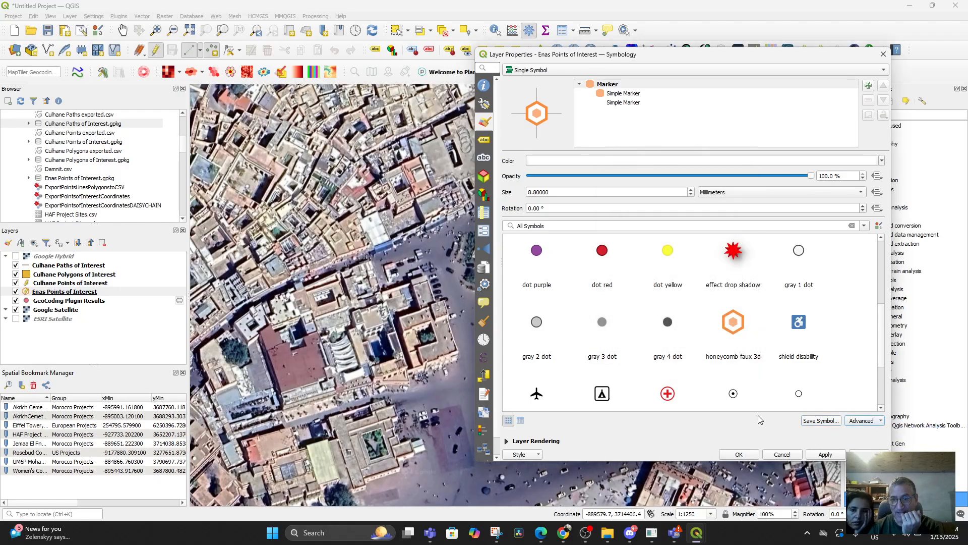
pyautogui.click(772, 456)
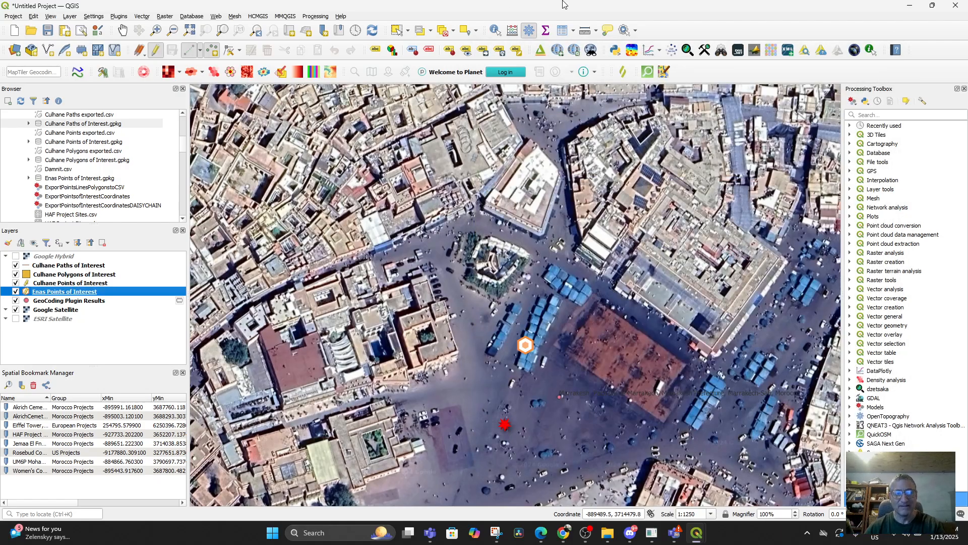
# Filter the newly created points layer's symbol library to Topography for inspection and restore the All Symbols view
pyautogui.doubleClick(53, 292)
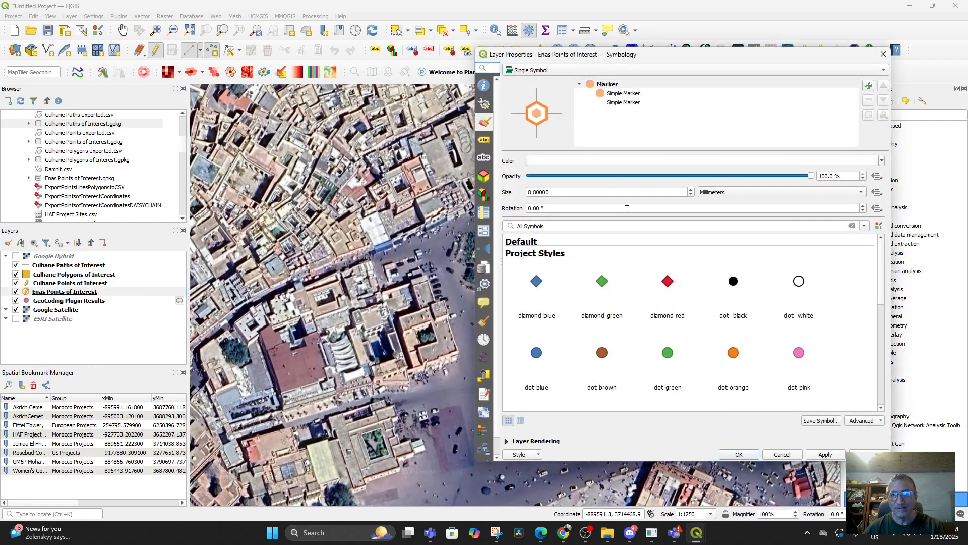
pyautogui.click(863, 226)
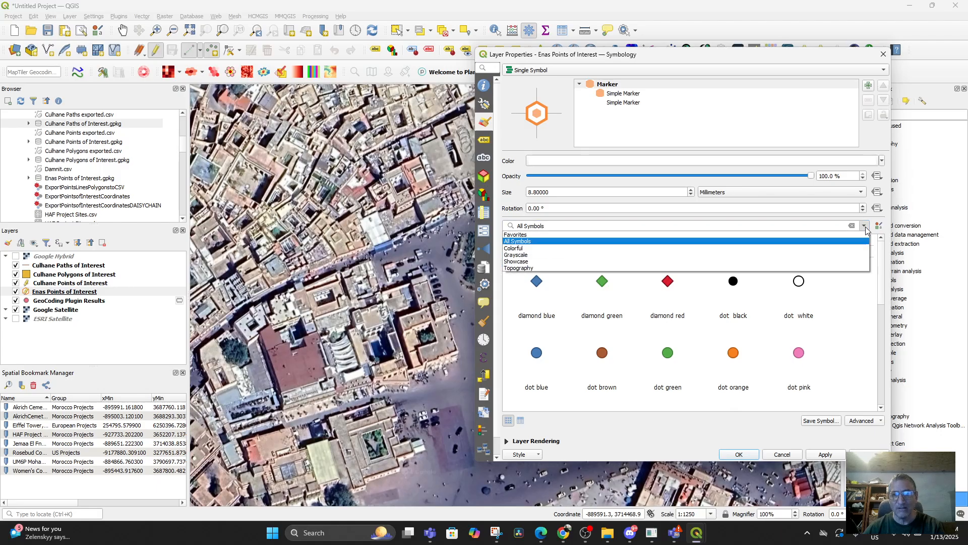
pyautogui.click(540, 265)
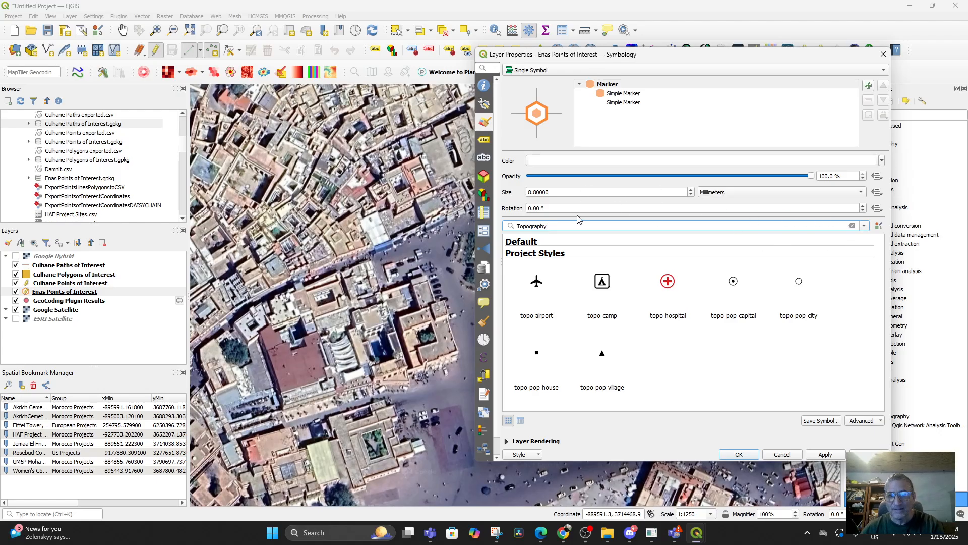
pyautogui.click(864, 227)
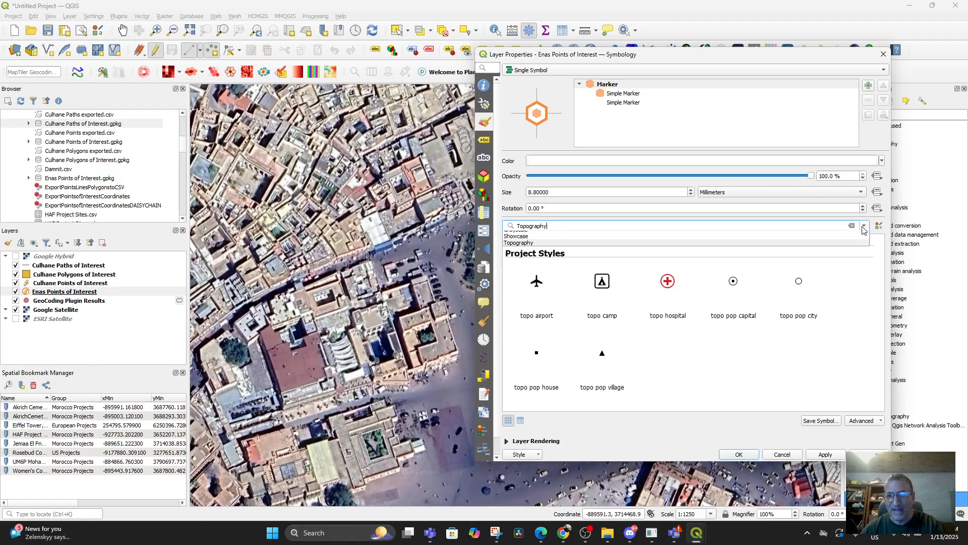
pyautogui.click(609, 242)
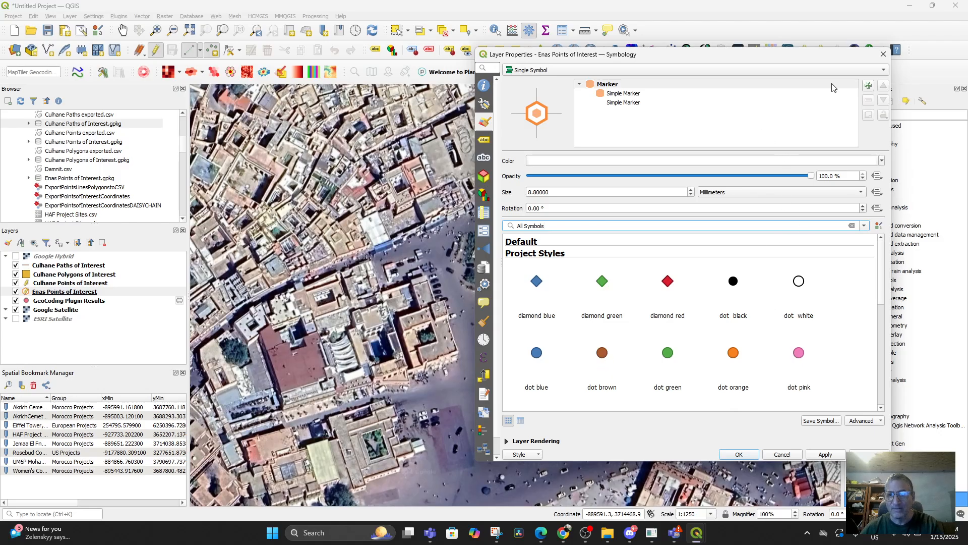
# Try adding a red heart simple marker to the honeycomb symbol and discard the change
pyautogui.click(868, 85)
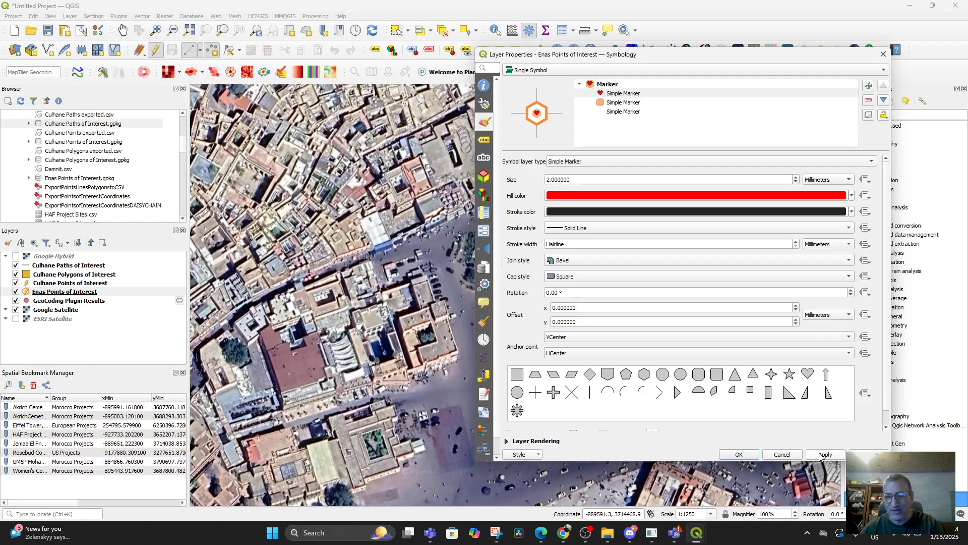
pyautogui.click(782, 453)
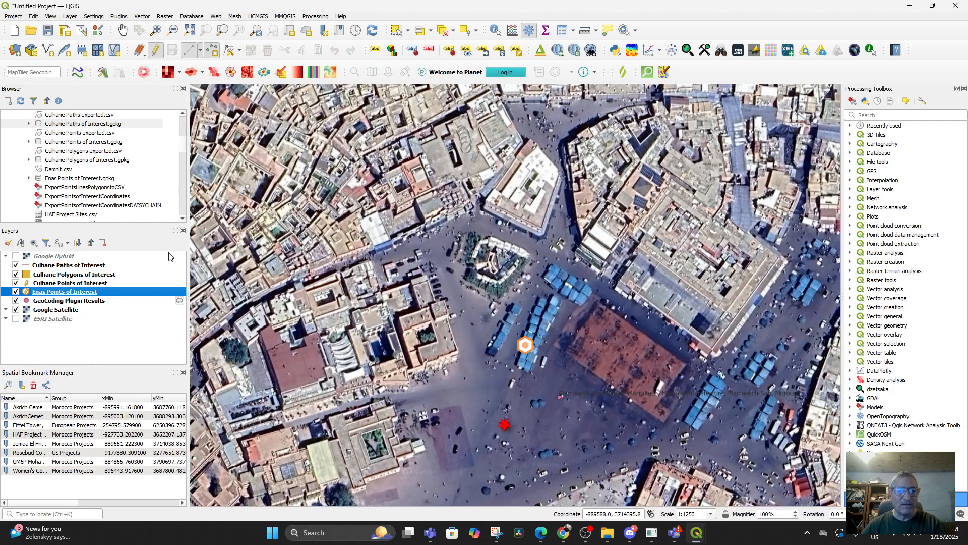
# Move the previously added points layer's red star point onto the long row of blue stalls, just below the honeycomb marker, with the Vertex Tool
pyautogui.press('Up')
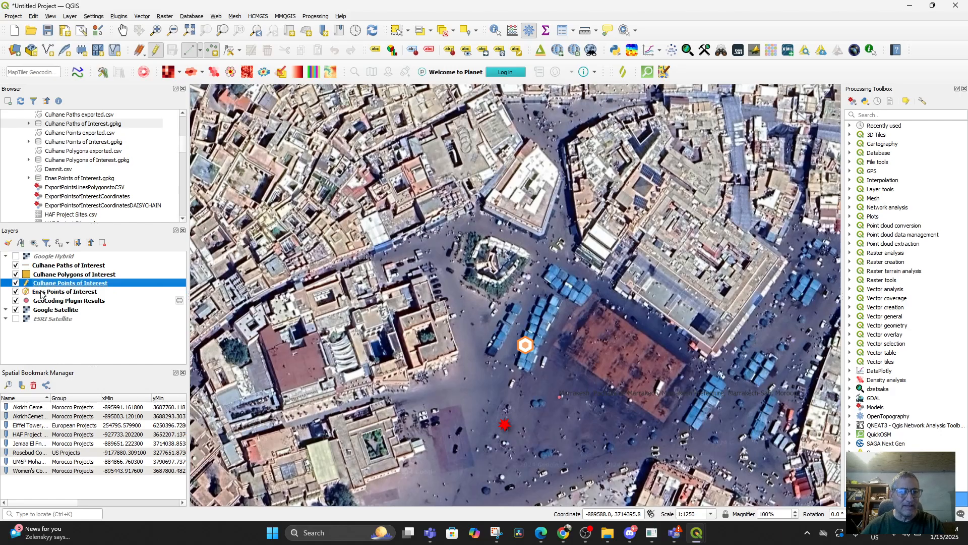
pyautogui.click(231, 52)
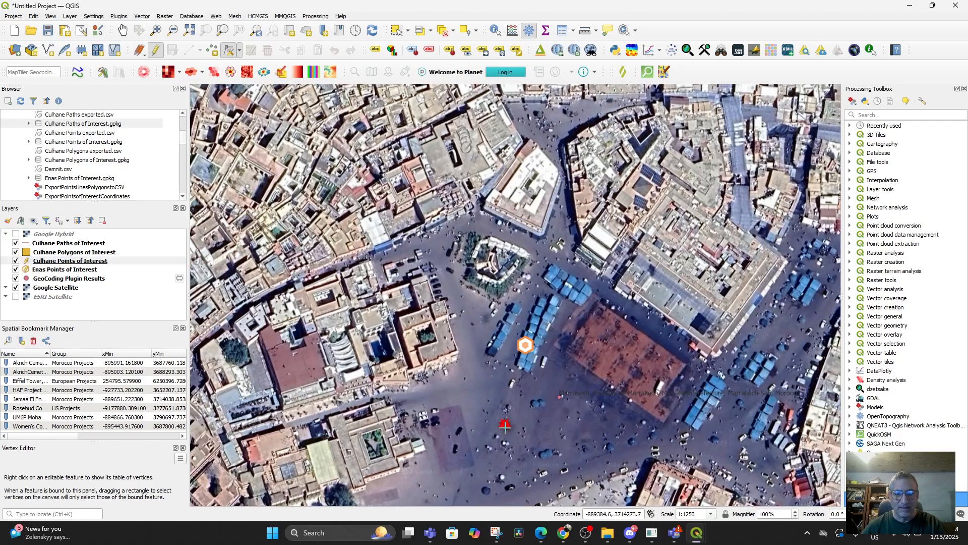
pyautogui.moveTo(505, 424); pyautogui.dragTo(506, 426)
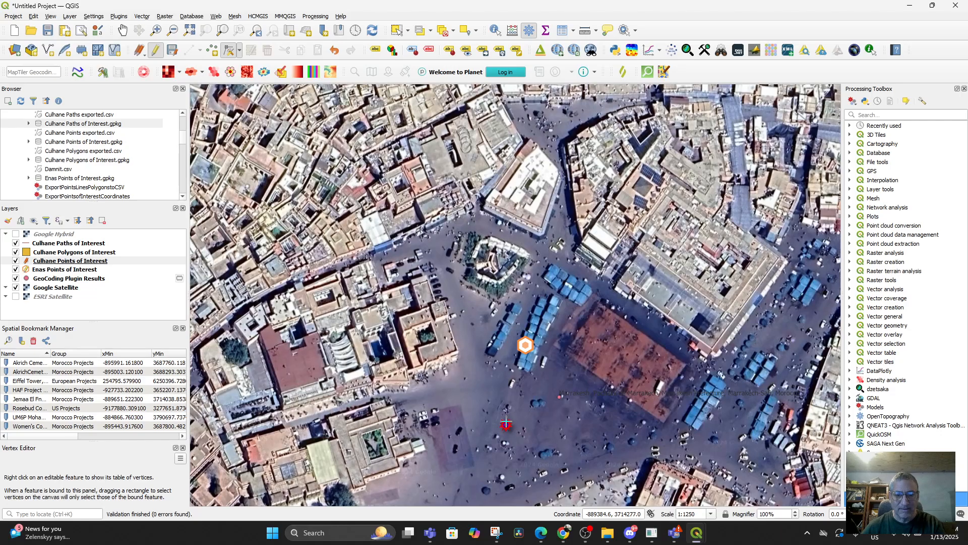
pyautogui.click(230, 51)
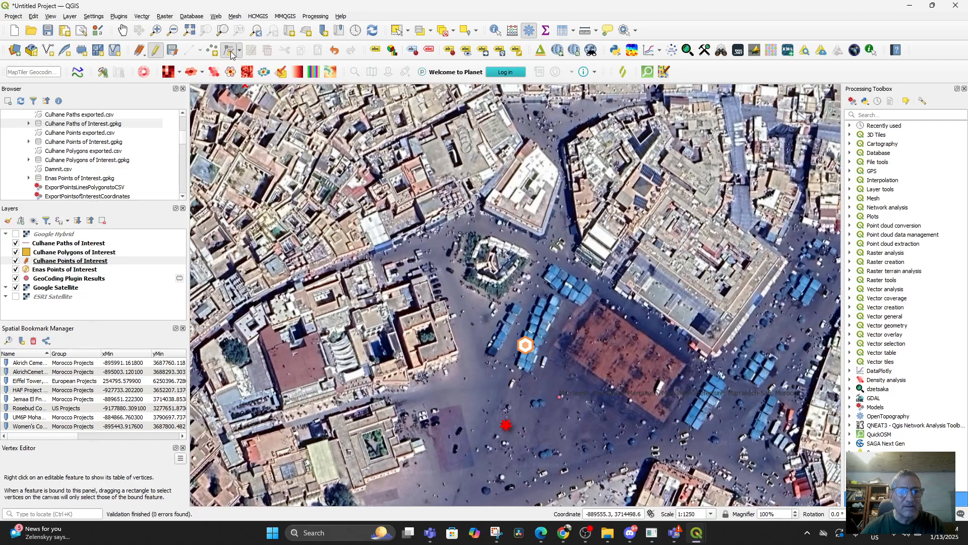
pyautogui.click(506, 425)
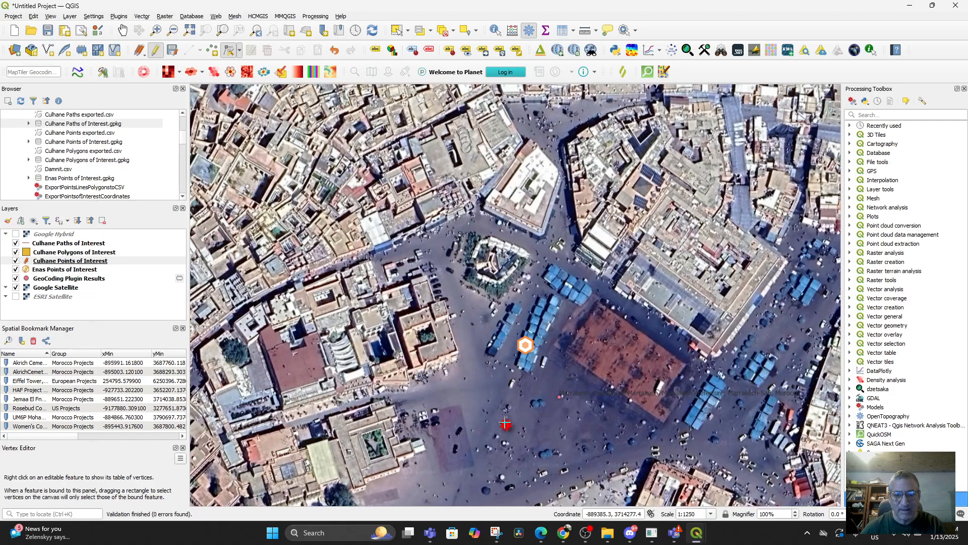
pyautogui.click(528, 351)
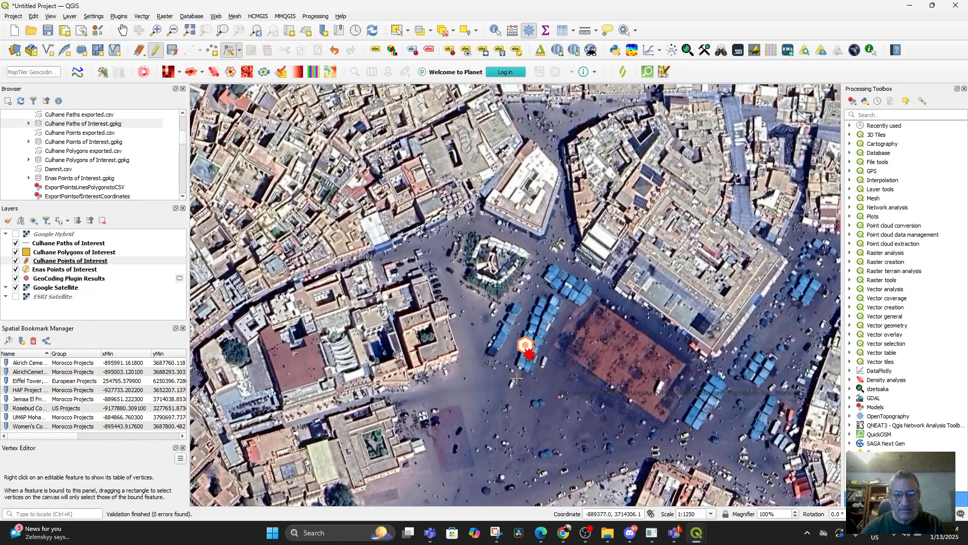
# Move the previously added points layer's red star point onto the honeycomb marker's location over the blue stalls with the Vertex Tool
pyautogui.rightClick(529, 353)
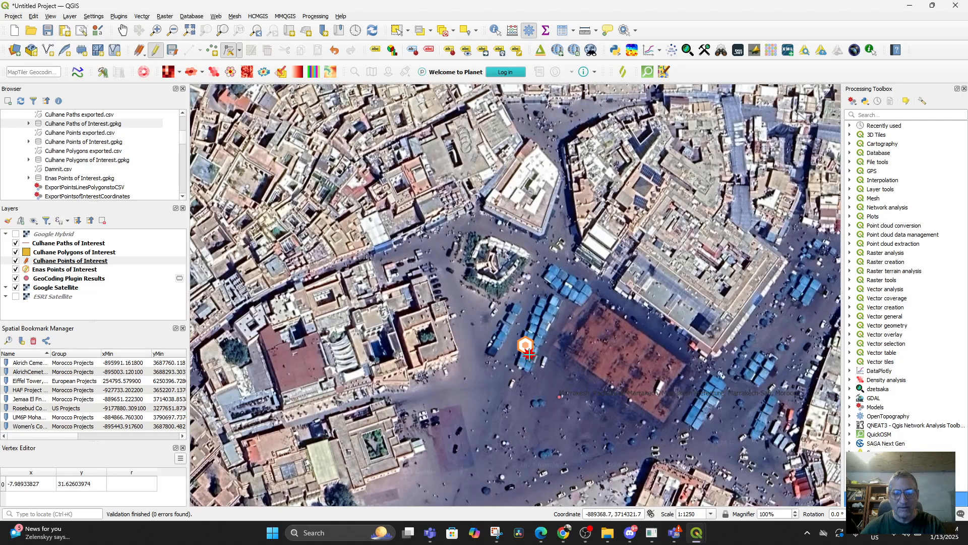
pyautogui.click(528, 353)
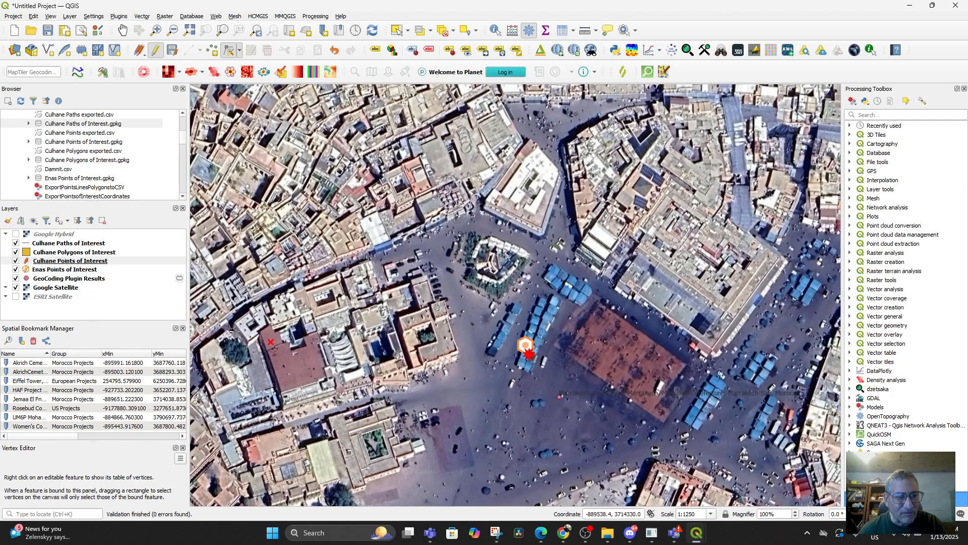
pyautogui.click(87, 262)
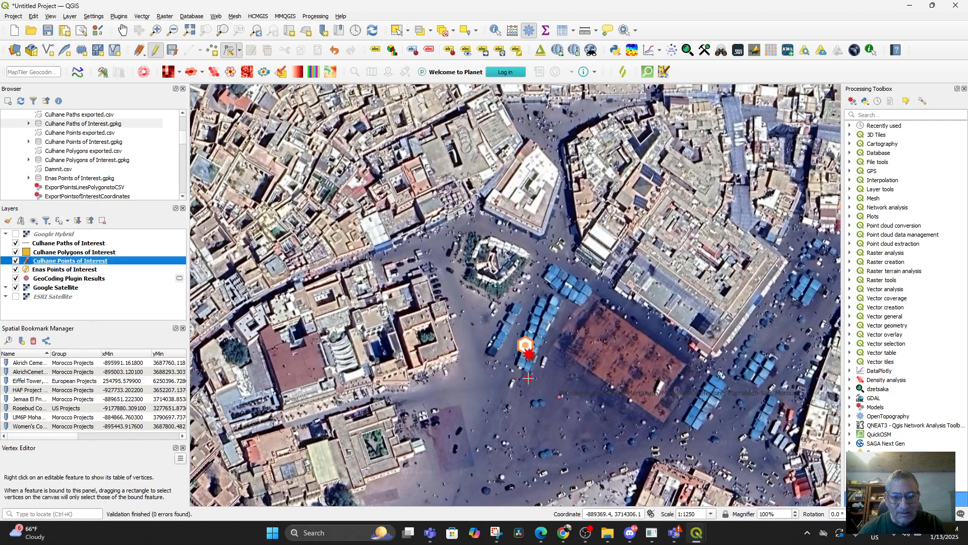
pyautogui.click(529, 354)
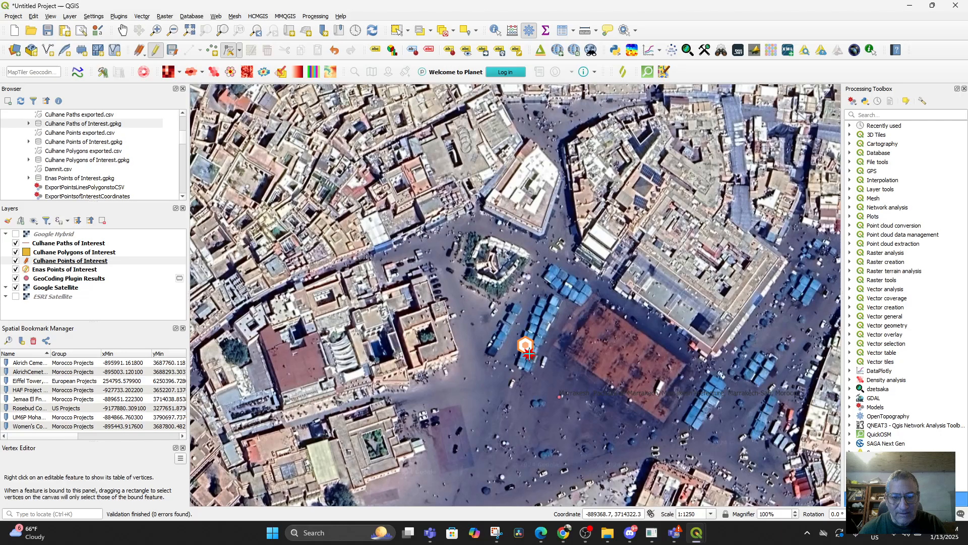
pyautogui.click(65, 261)
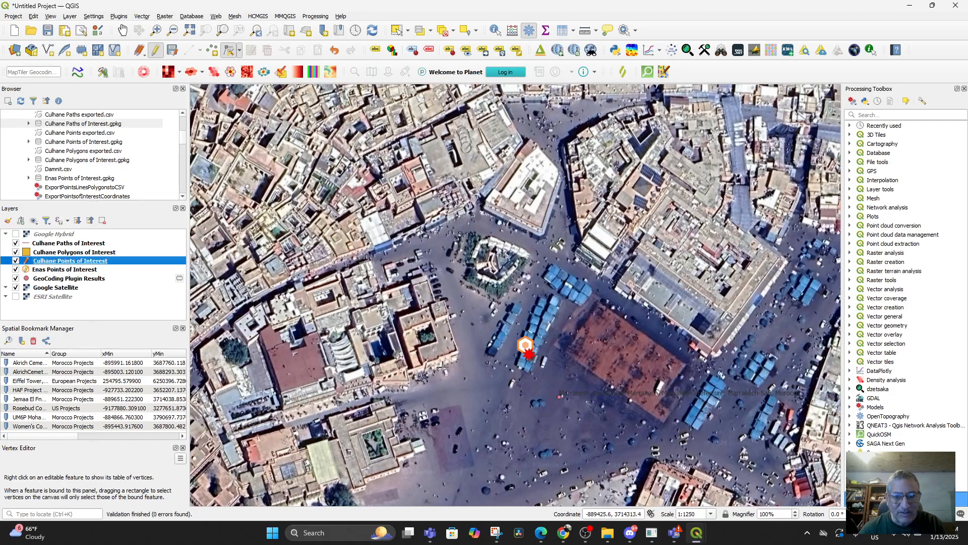
pyautogui.rightClick(528, 354)
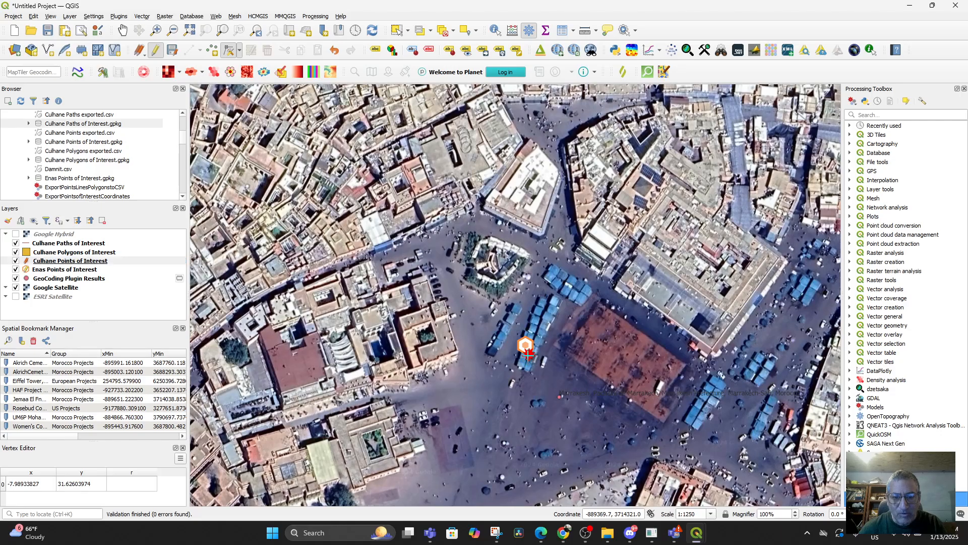
pyautogui.moveTo(528, 354); pyautogui.dragTo(525, 346)
# Hide the newly created points layer with the honeycomb marker and save the edits to the red star points layer
pyautogui.click(12, 262)
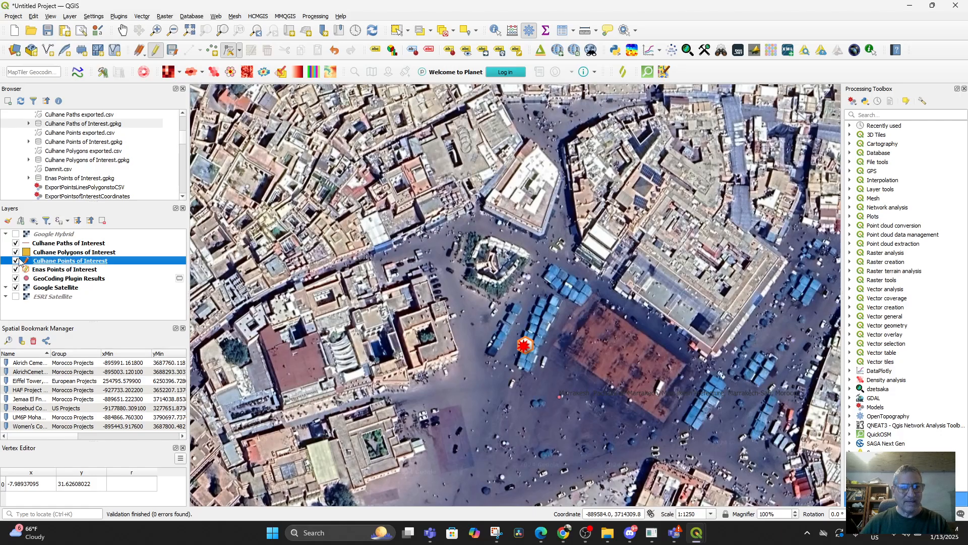
pyautogui.click(17, 261)
pyautogui.click(16, 261)
pyautogui.click(15, 270)
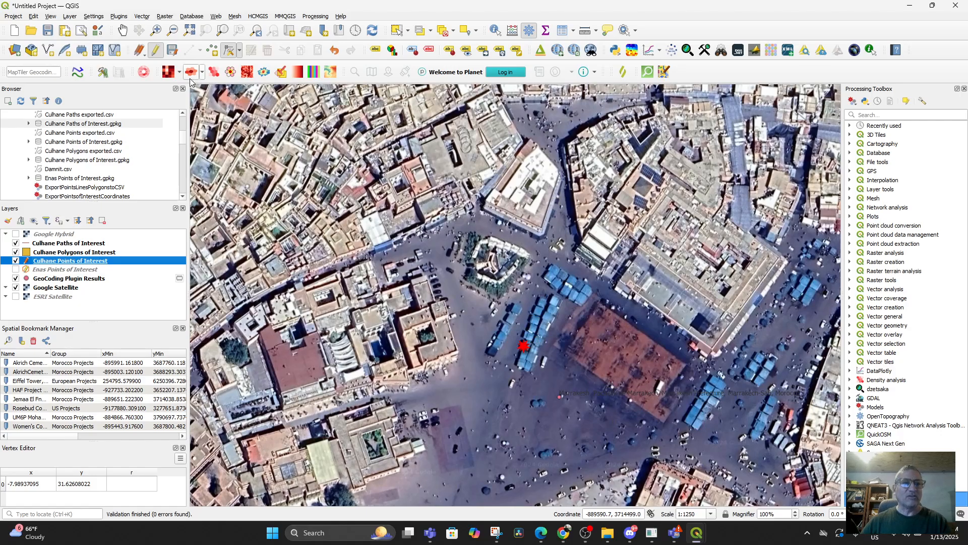
pyautogui.click(172, 49)
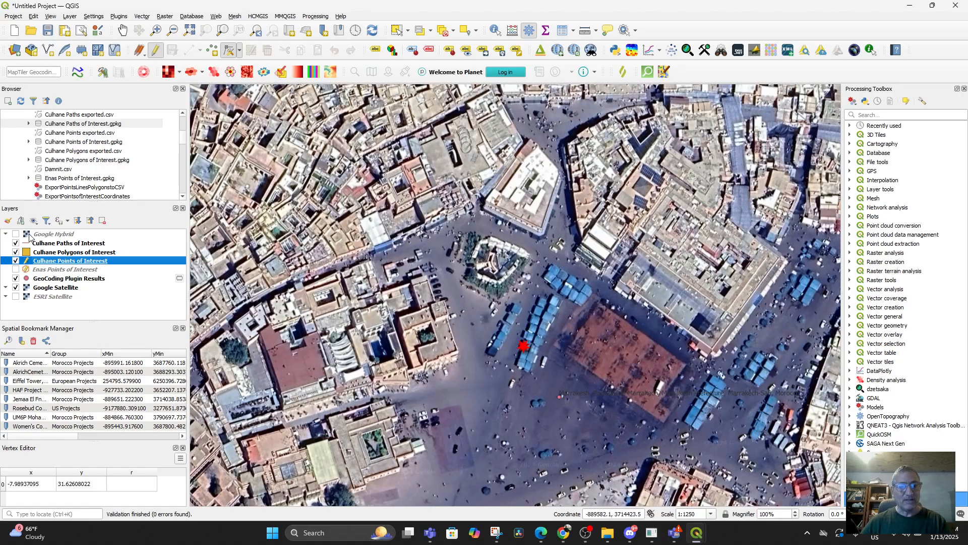
pyautogui.click(52, 253)
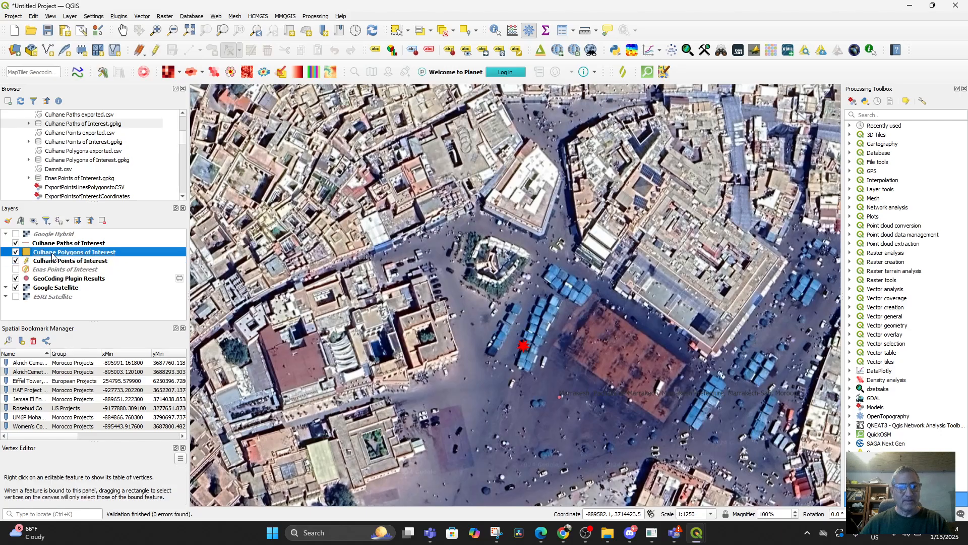
pyautogui.scroll(-2, 592, 431)
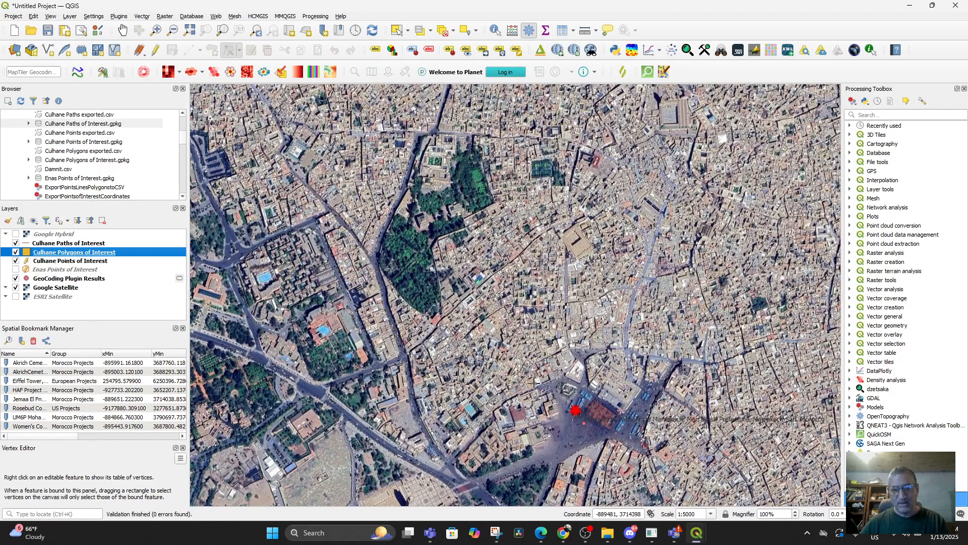
pyautogui.scroll(2, 534, 382)
pyautogui.scroll(1, 565, 370)
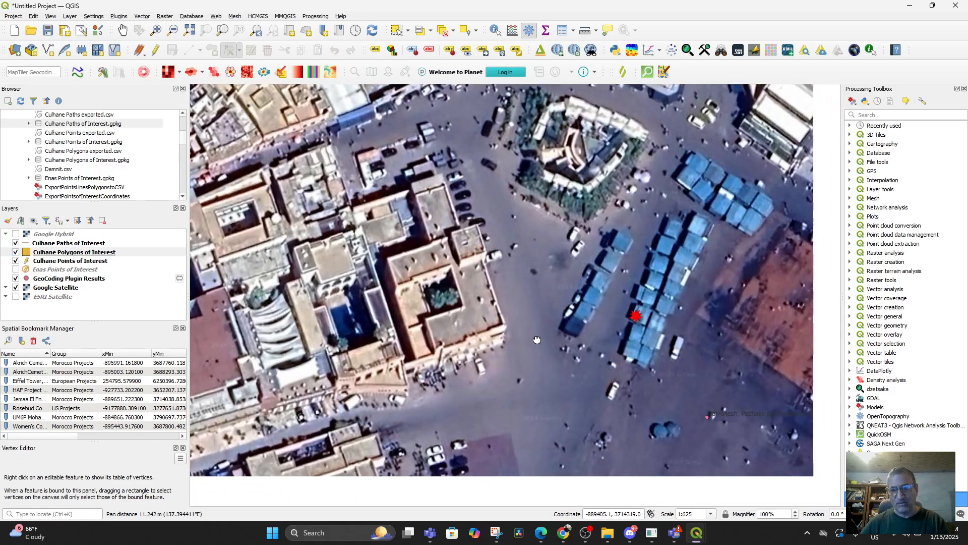
pyautogui.scroll(-2, 530, 391)
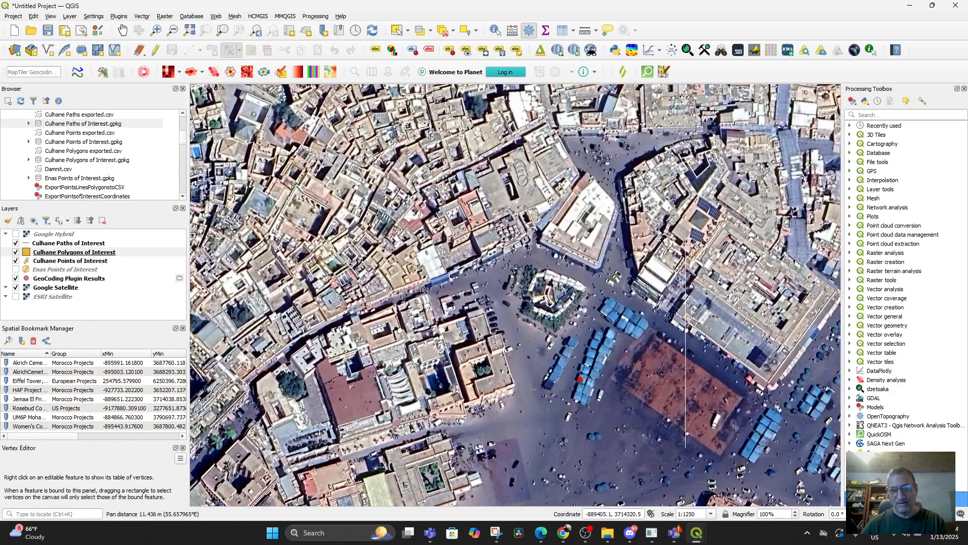
pyautogui.scroll(1, 529, 365)
pyautogui.moveTo(527, 372); pyautogui.dragTo(528, 322)
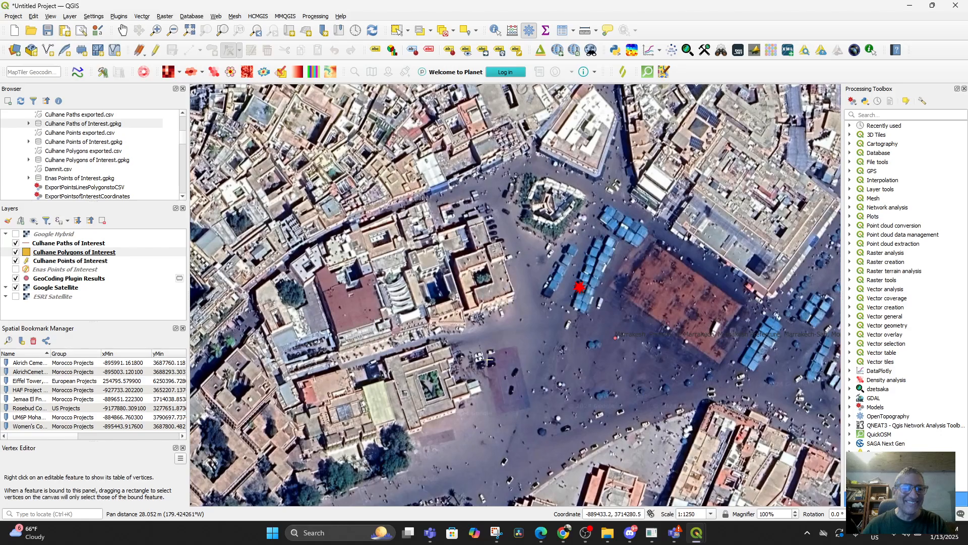
# Open the polygons layer's attribute table and zoom the map to the Place de La Jeunesse feature
pyautogui.click(63, 254)
pyautogui.rightClick(63, 257)
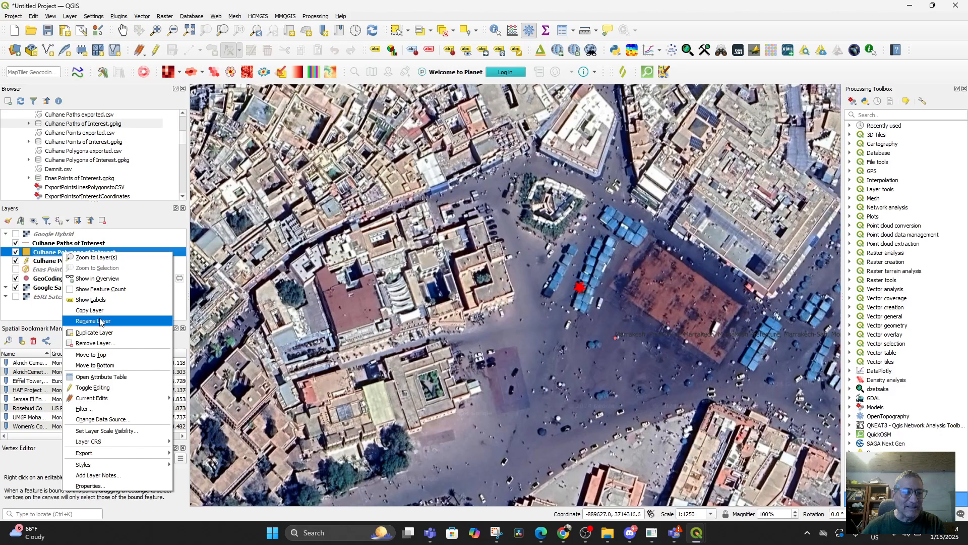
pyautogui.click(102, 377)
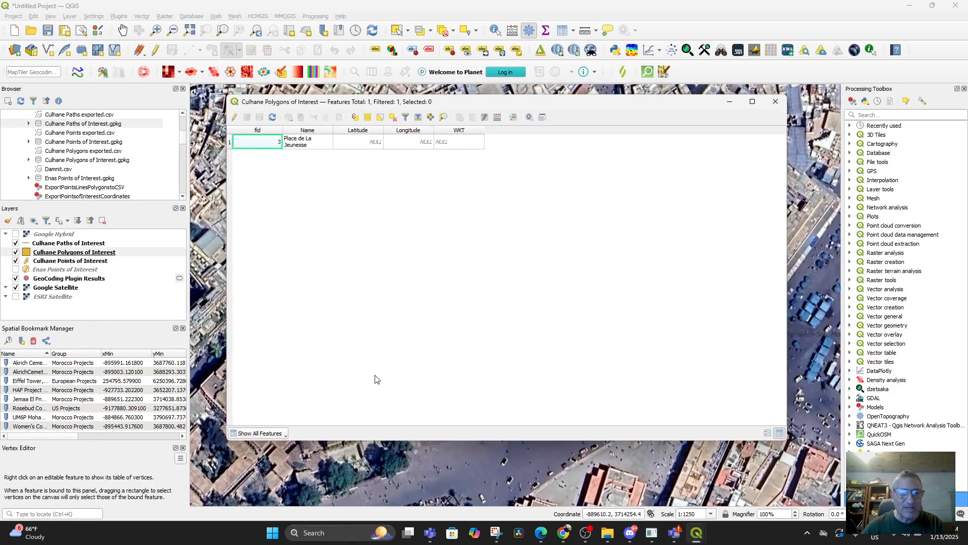
pyautogui.rightClick(251, 146)
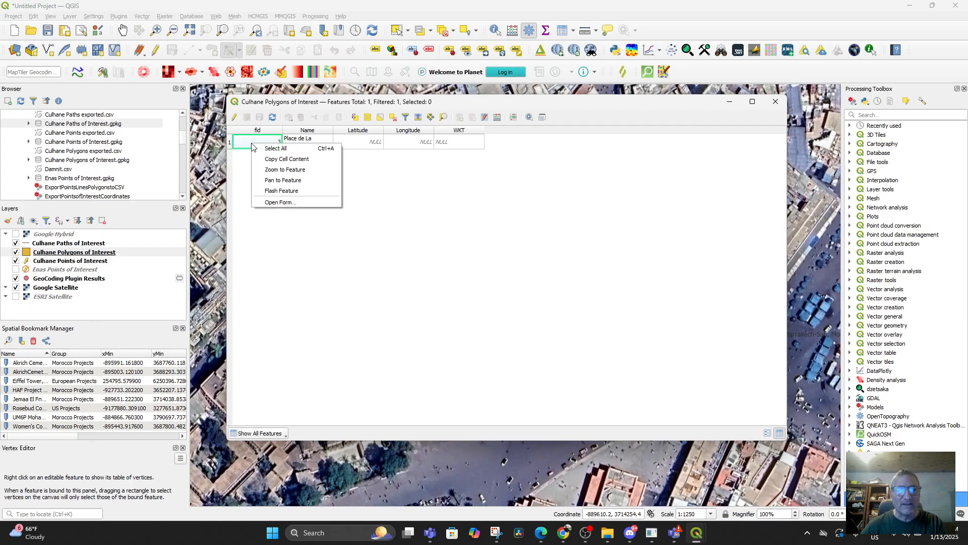
pyautogui.click(284, 170)
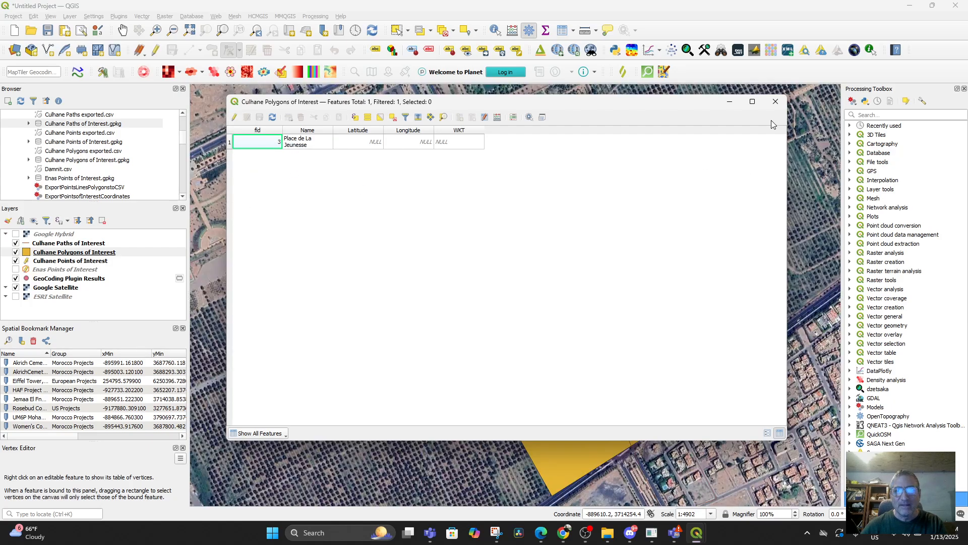
# Minimize the attribute table and locate the residential blocks just southeast of the Place de La Jeunesse polygon on the satellite map
pyautogui.click(730, 102)
pyautogui.moveTo(619, 304); pyautogui.dragTo(544, 305)
pyautogui.scroll(-2, 642, 343)
pyautogui.scroll(1, 536, 295)
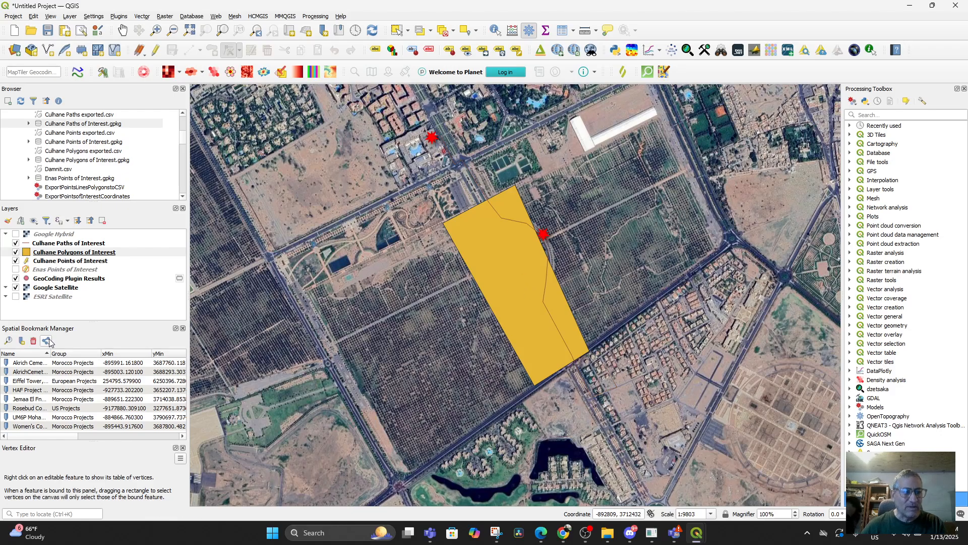
pyautogui.moveTo(565, 385); pyautogui.dragTo(495, 391)
pyautogui.scroll(-1, 524, 297)
pyautogui.scroll(2, 564, 399)
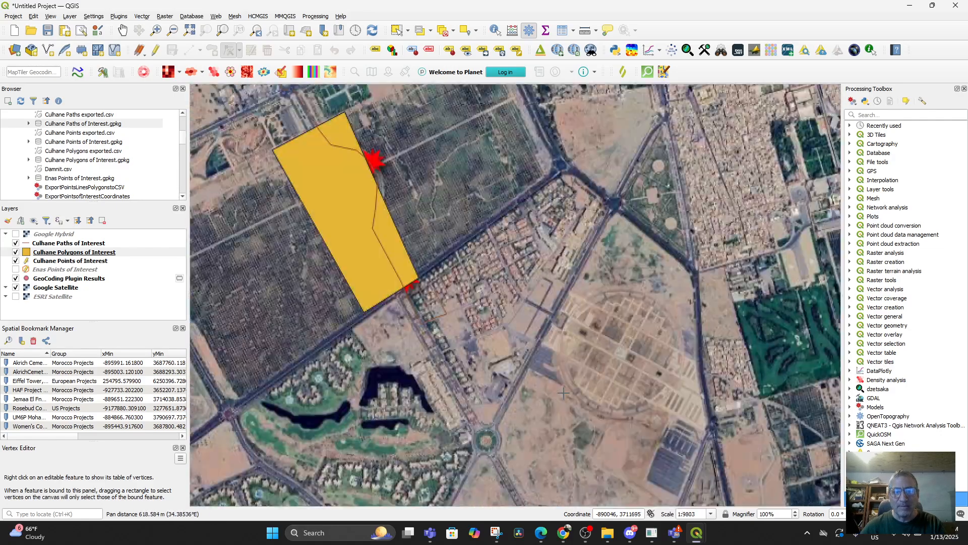
pyautogui.moveTo(429, 355); pyautogui.dragTo(587, 395)
pyautogui.scroll(1, 530, 360)
pyautogui.moveTo(469, 283); pyautogui.dragTo(545, 453)
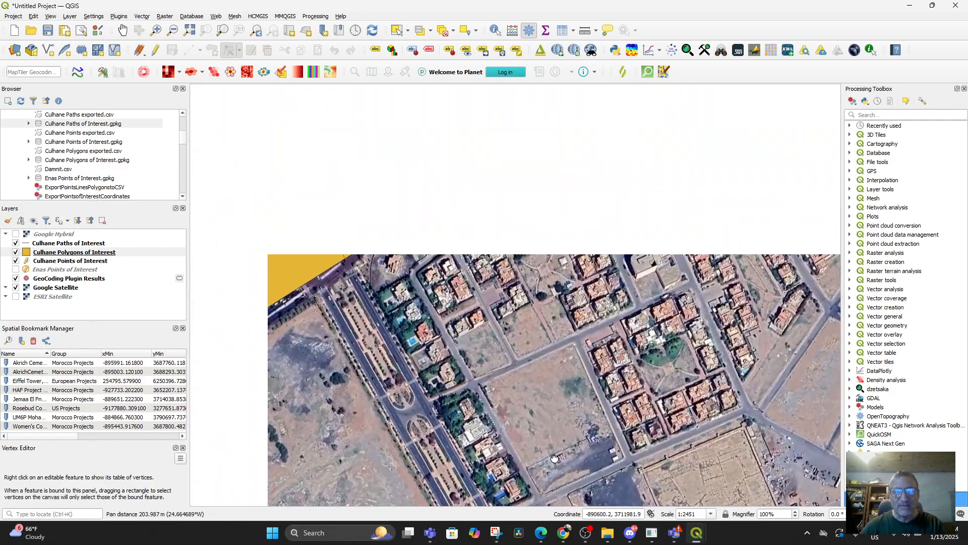
pyautogui.moveTo(476, 302); pyautogui.dragTo(494, 382)
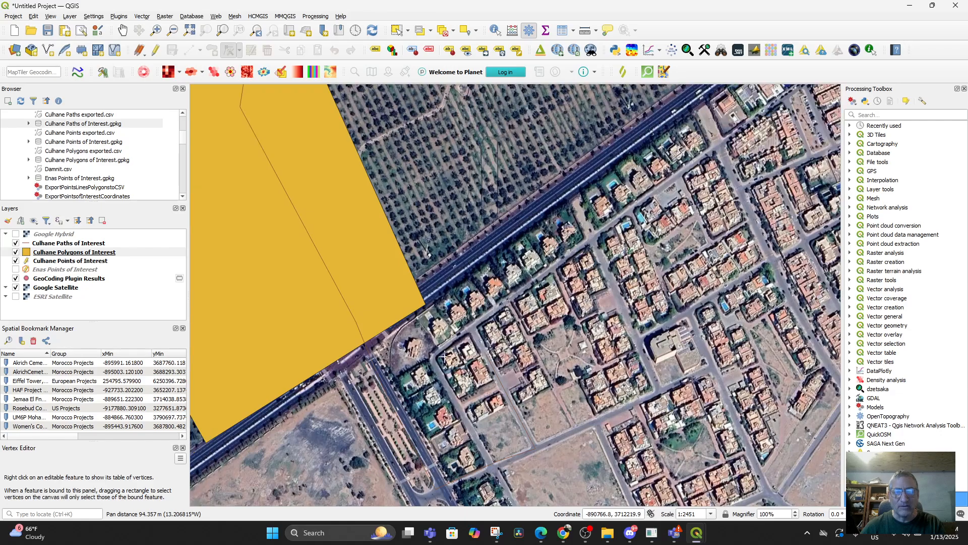
pyautogui.click(16, 278)
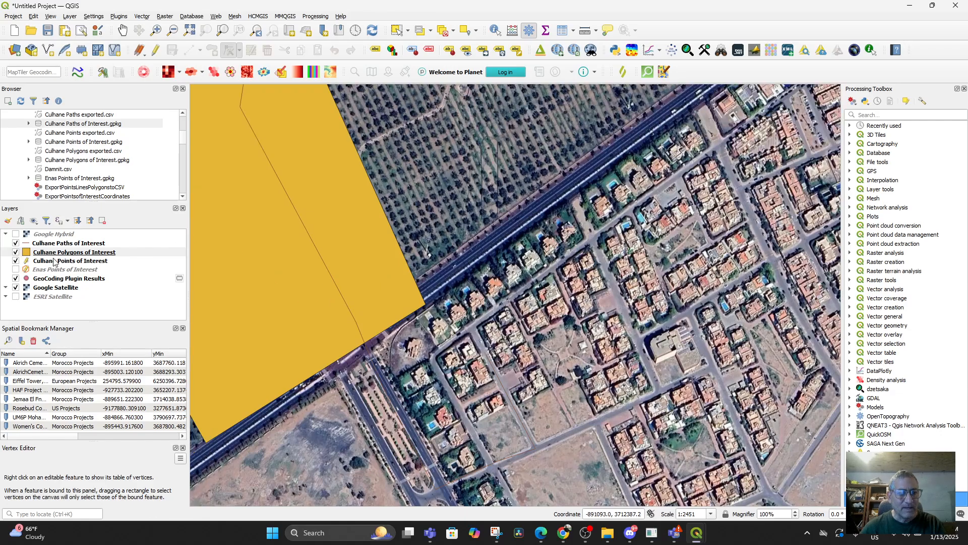
pyautogui.moveTo(498, 341); pyautogui.dragTo(513, 289)
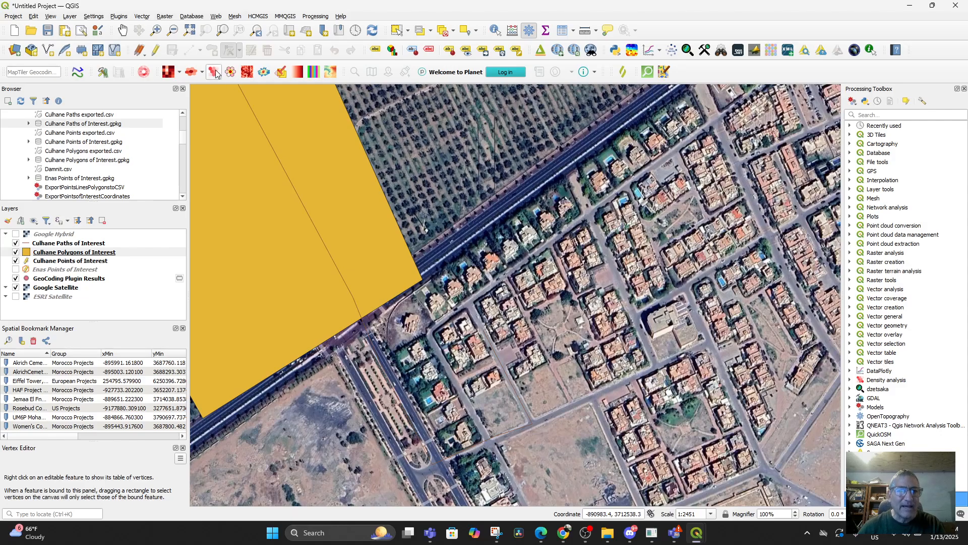
# Enable editing on the polygons layer and digitize a small four-cornered polygon over a housing block southeast of the Place de La Jeunesse polygon
pyautogui.click(156, 50)
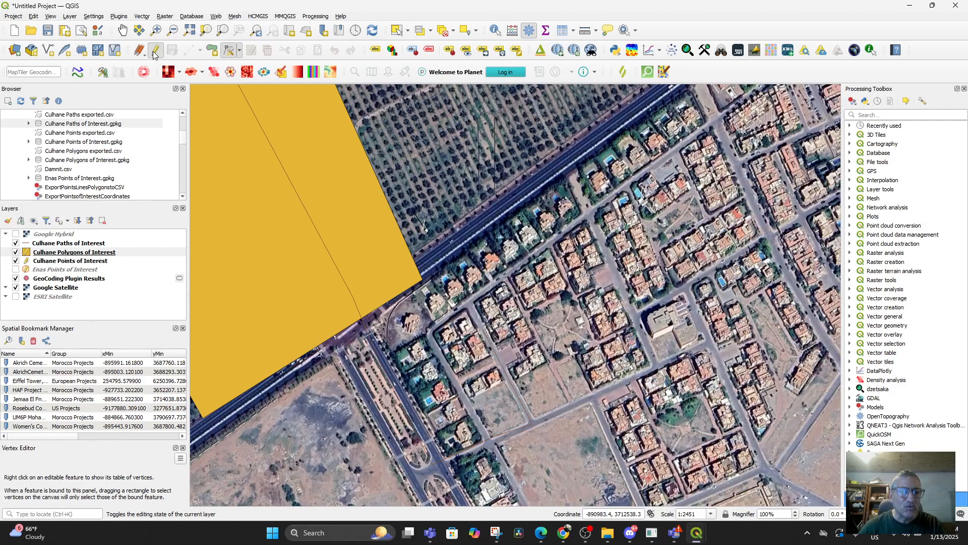
pyautogui.click(52, 254)
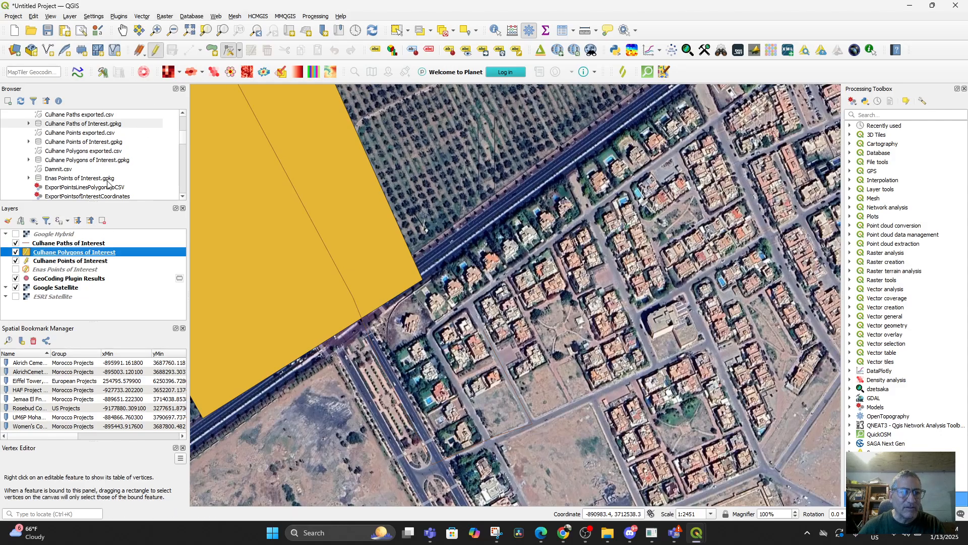
pyautogui.click(214, 51)
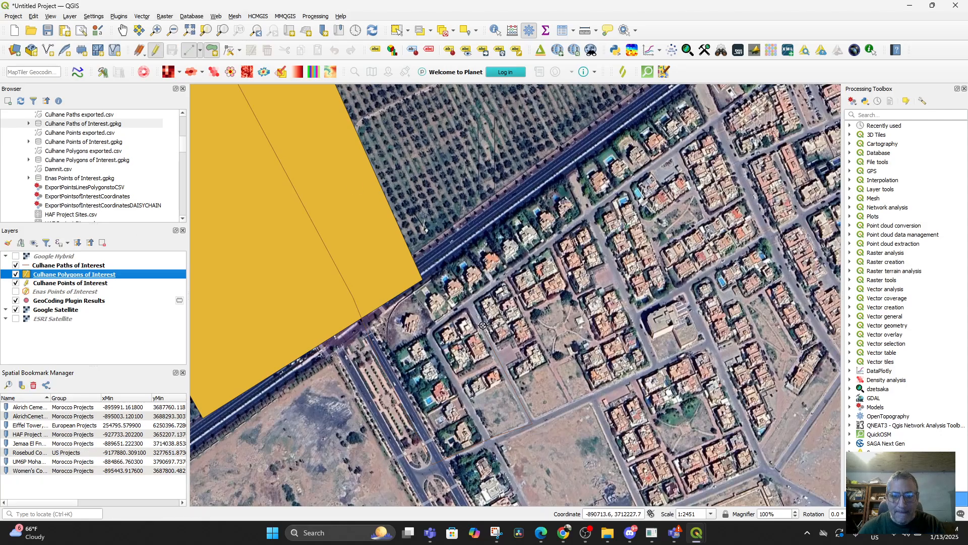
pyautogui.click(503, 317)
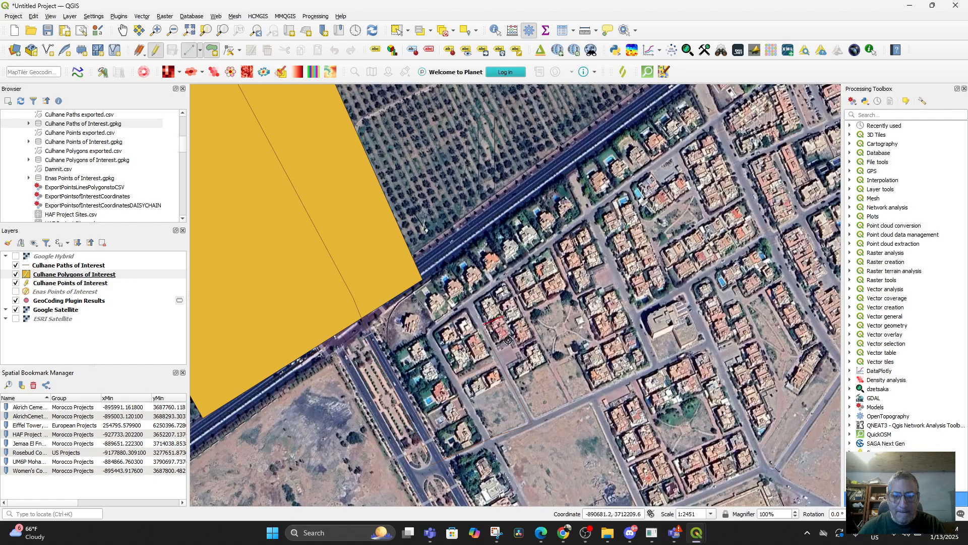
pyautogui.click(512, 338)
pyautogui.click(495, 347)
pyautogui.rightClick(496, 347)
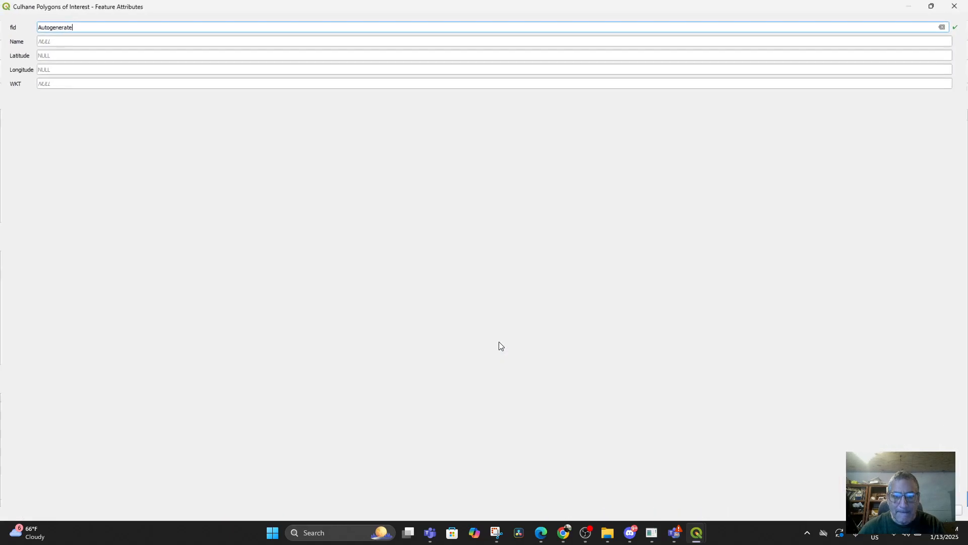
# Name the new polygon HAF Office Polygon, save the polygons layer's edits and end its editing session
pyautogui.click(56, 40)
pyautogui.write('HAF Office Polygon')
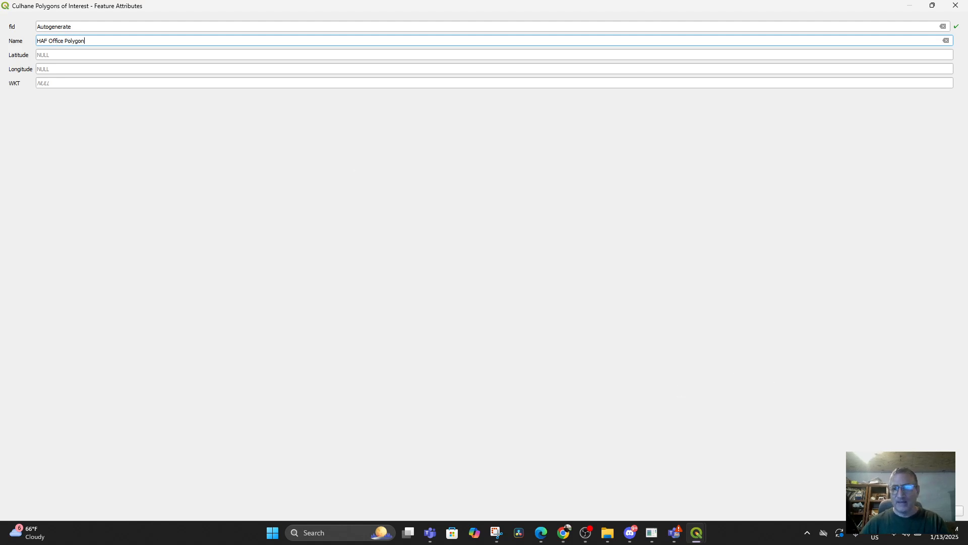
pyautogui.press('Return')
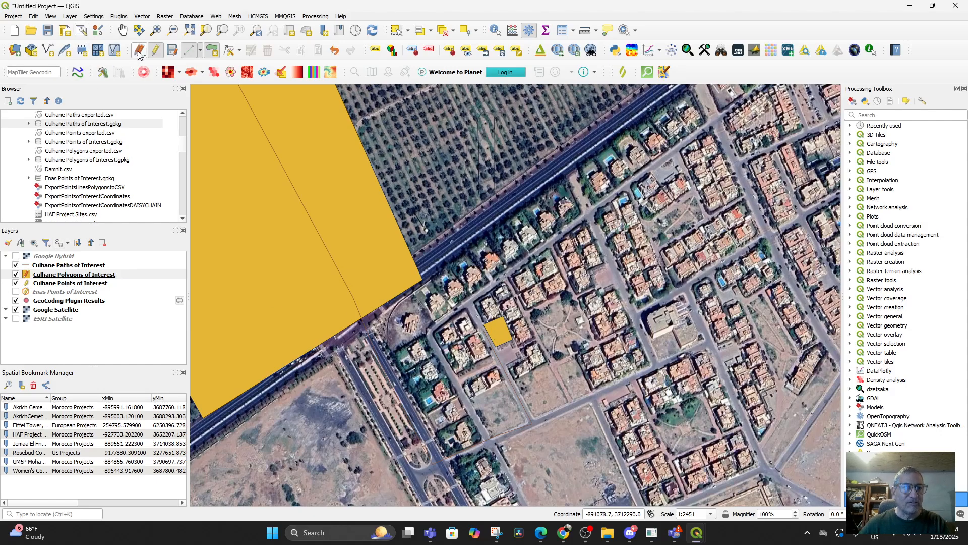
pyautogui.click(174, 51)
pyautogui.click(156, 49)
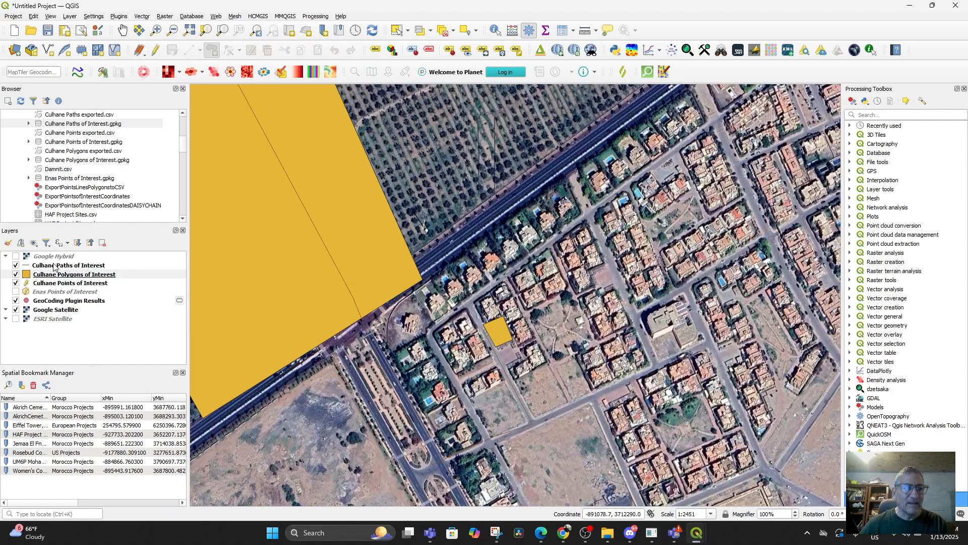
# Open the paths layer's attribute table, zoom the map to the Path Manara Mall to HAF Office feature and close the table
pyautogui.click(53, 274)
pyautogui.rightClick(55, 268)
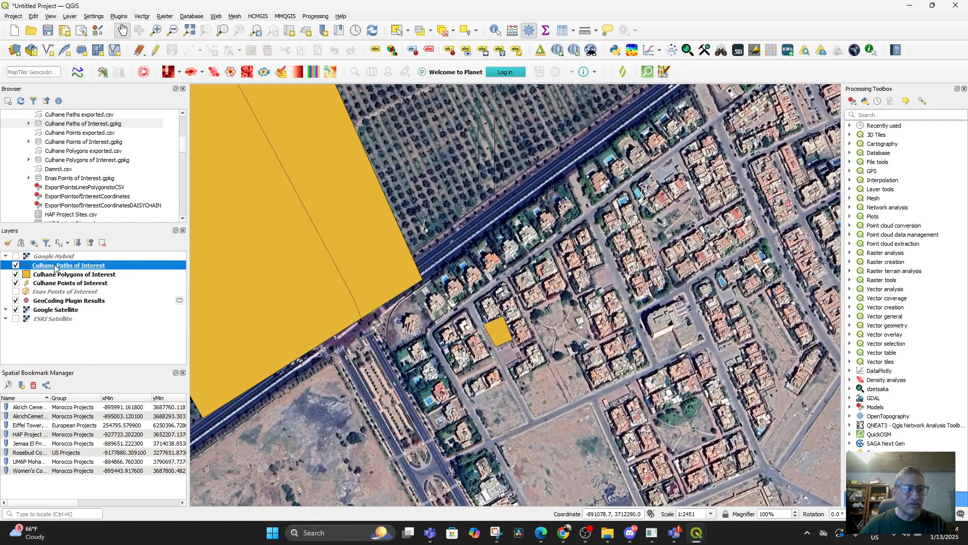
pyautogui.click(97, 389)
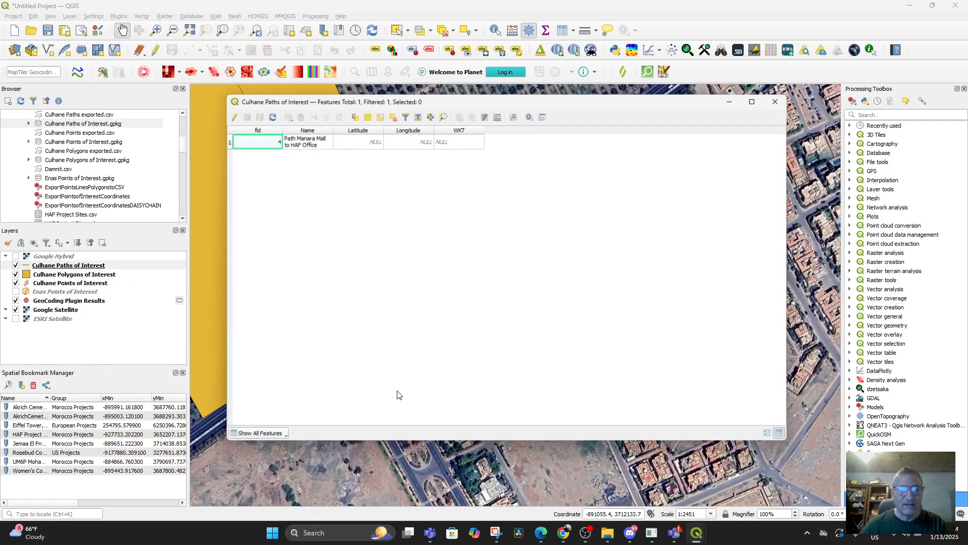
pyautogui.rightClick(247, 148)
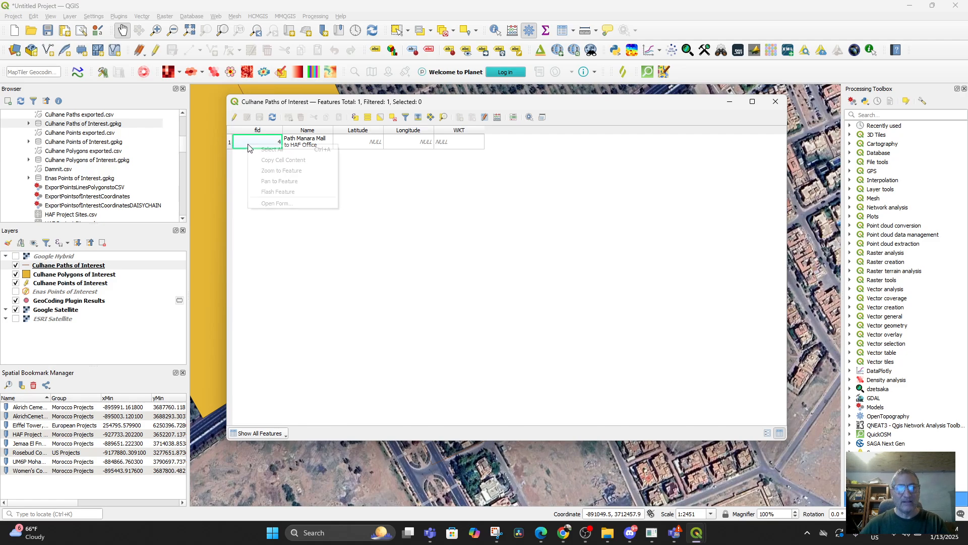
pyautogui.click(267, 172)
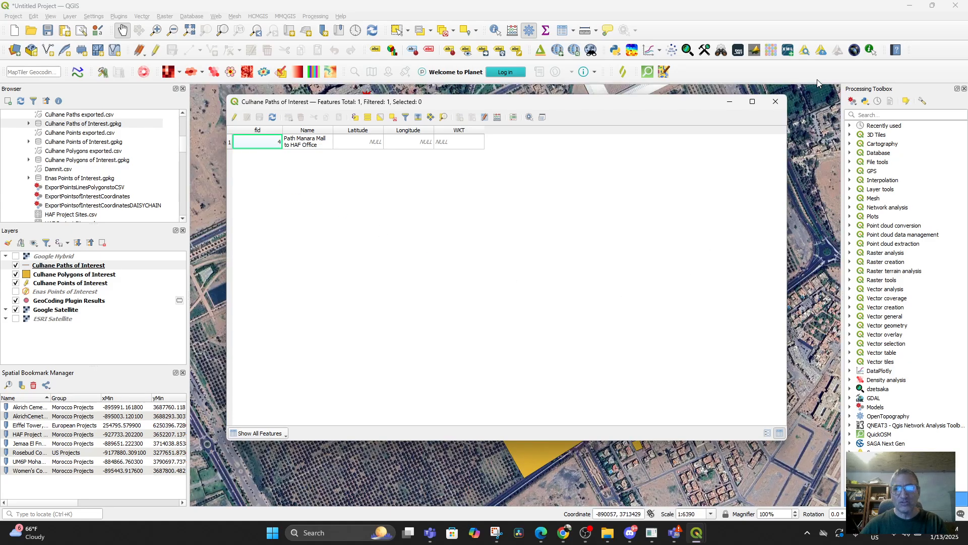
pyautogui.click(775, 101)
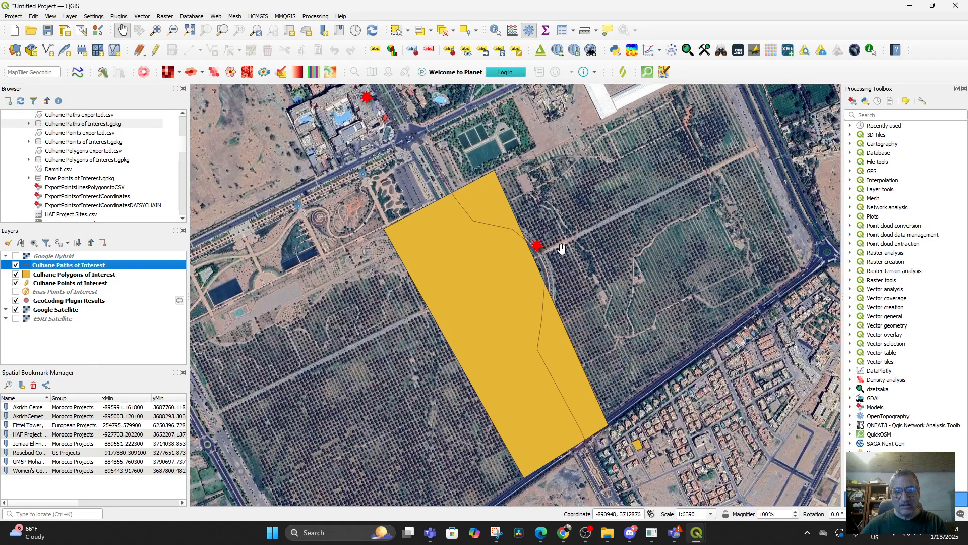
# Style the Culhane Paths of Interest layer with the pointing arrow symbol and check the arrows along the path on the map
pyautogui.doubleClick(56, 267)
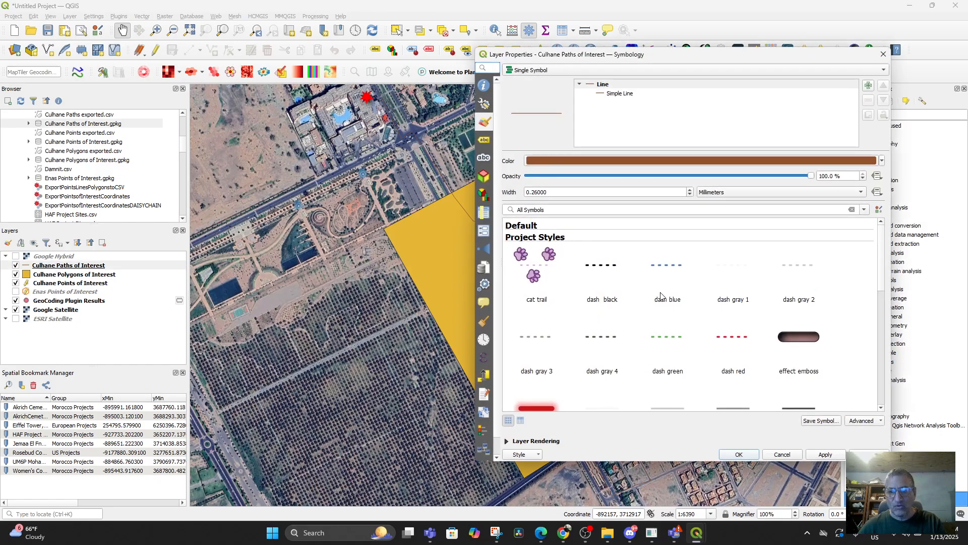
pyautogui.scroll(-1, 661, 297)
pyautogui.scroll(-3, 563, 278)
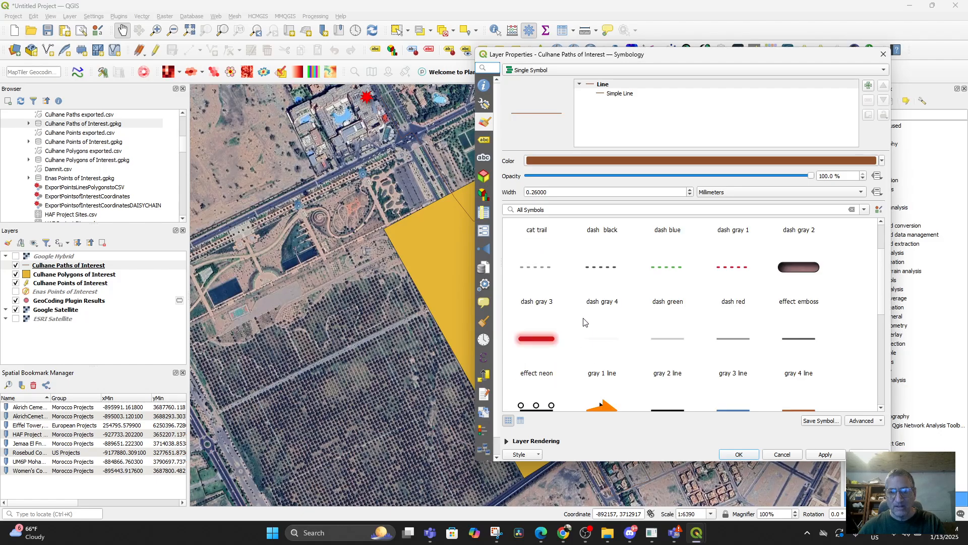
pyautogui.click(595, 345)
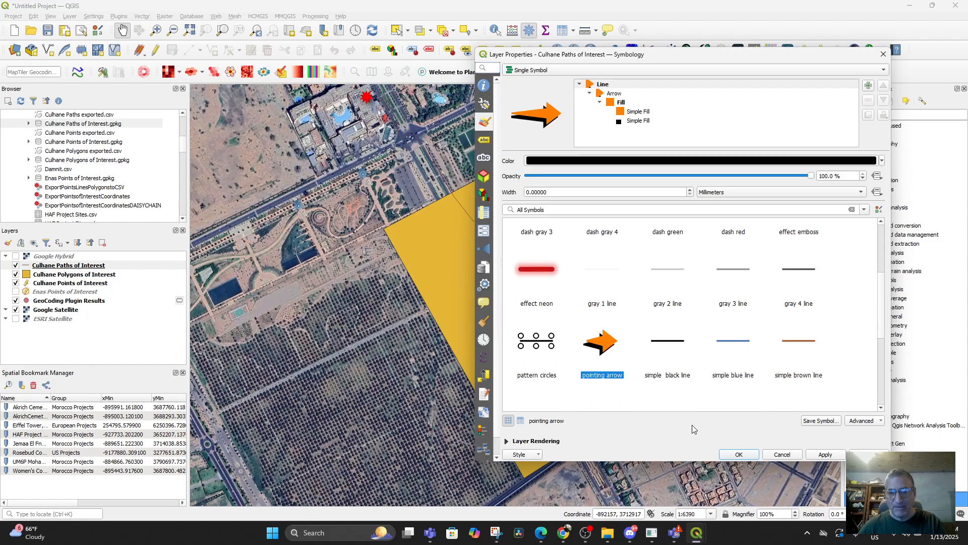
pyautogui.click(739, 454)
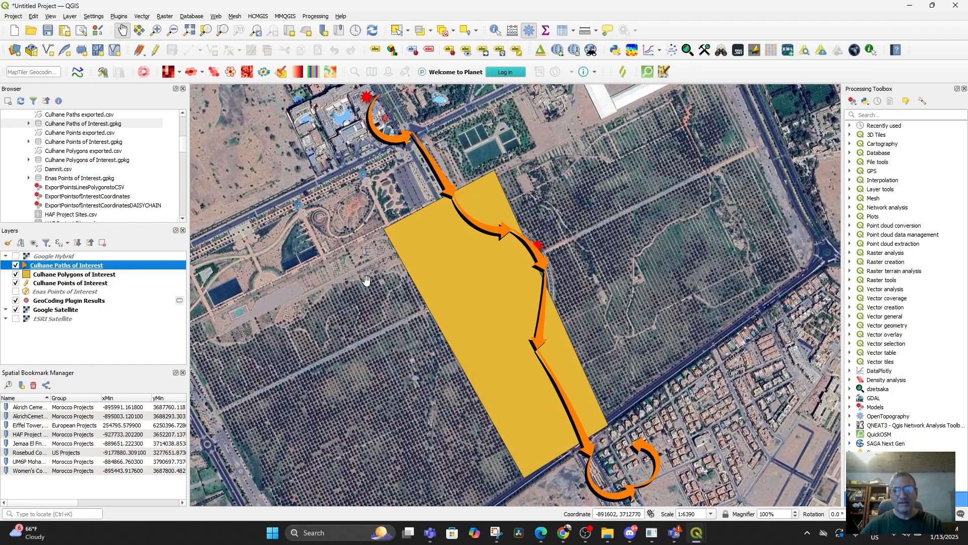
pyautogui.moveTo(367, 283)
pyautogui.mouseDown()
pyautogui.moveTo(367, 320)
pyautogui.moveTo(315, 217)
pyautogui.mouseUp()
pyautogui.scroll(1, 368, 262)
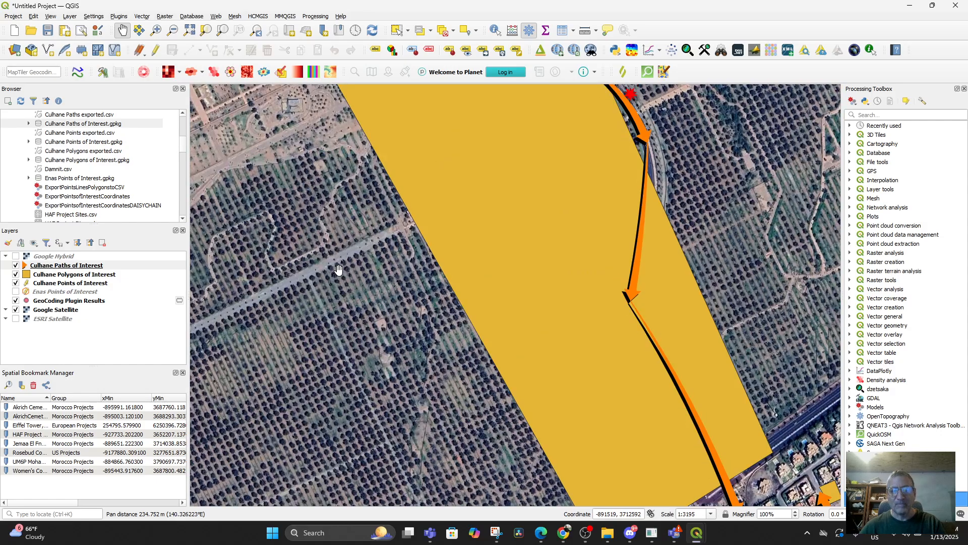
pyautogui.moveTo(369, 262); pyautogui.dragTo(374, 385)
pyautogui.scroll(-2, 382, 309)
pyautogui.moveTo(408, 358); pyautogui.dragTo(529, 380)
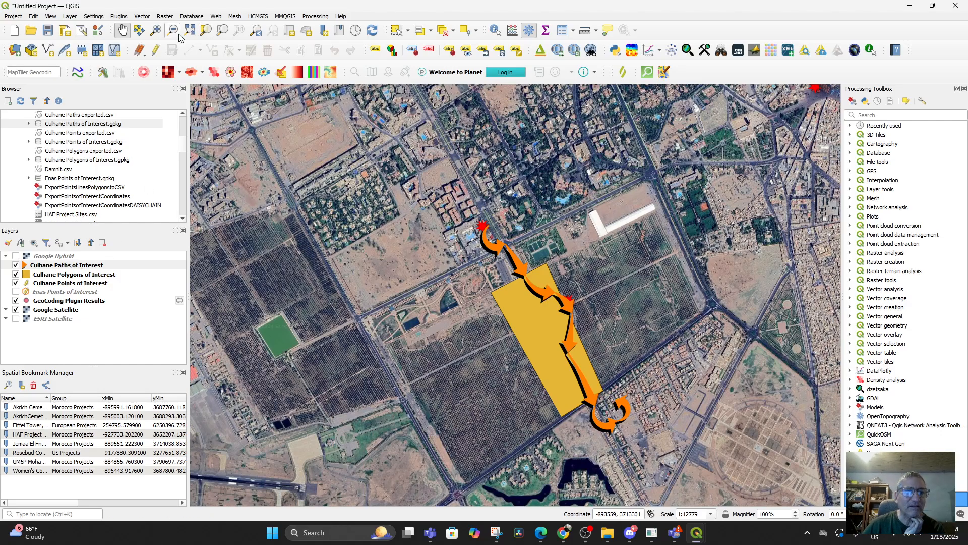
# Survey the satellite map of Marrakech north of the Manara Mall path
pyautogui.click(70, 266)
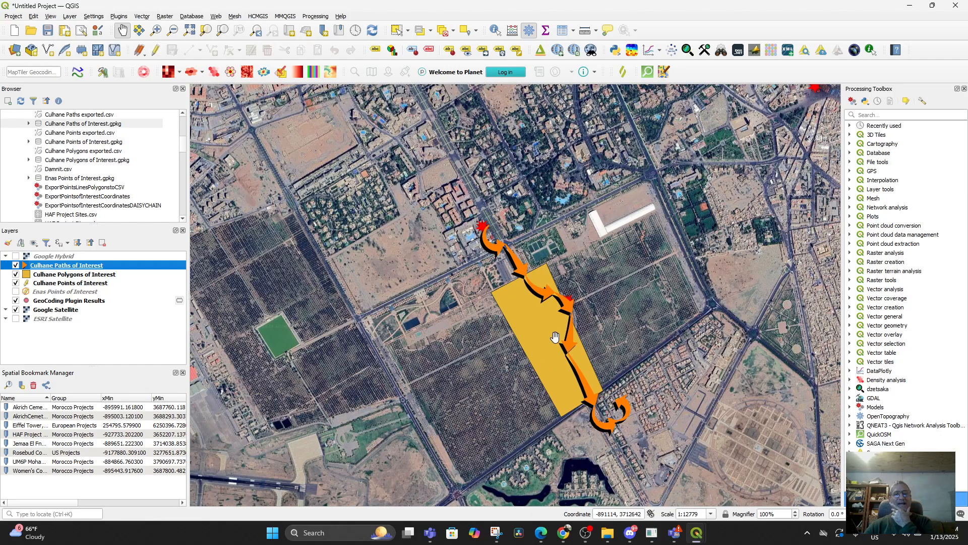
pyautogui.moveTo(623, 328); pyautogui.dragTo(659, 428)
pyautogui.scroll(-2, 640, 329)
pyautogui.moveTo(618, 295); pyautogui.dragTo(615, 383)
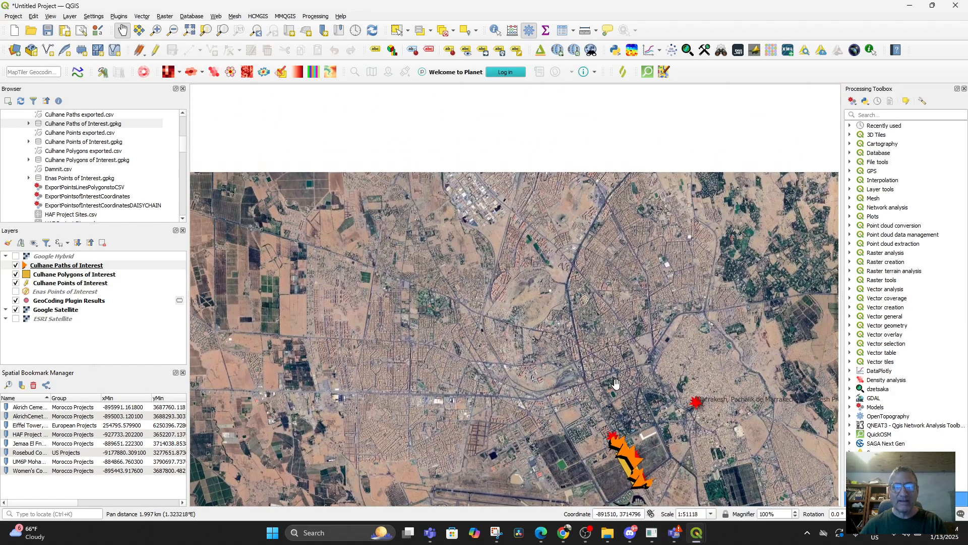
pyautogui.moveTo(575, 205); pyautogui.dragTo(579, 242)
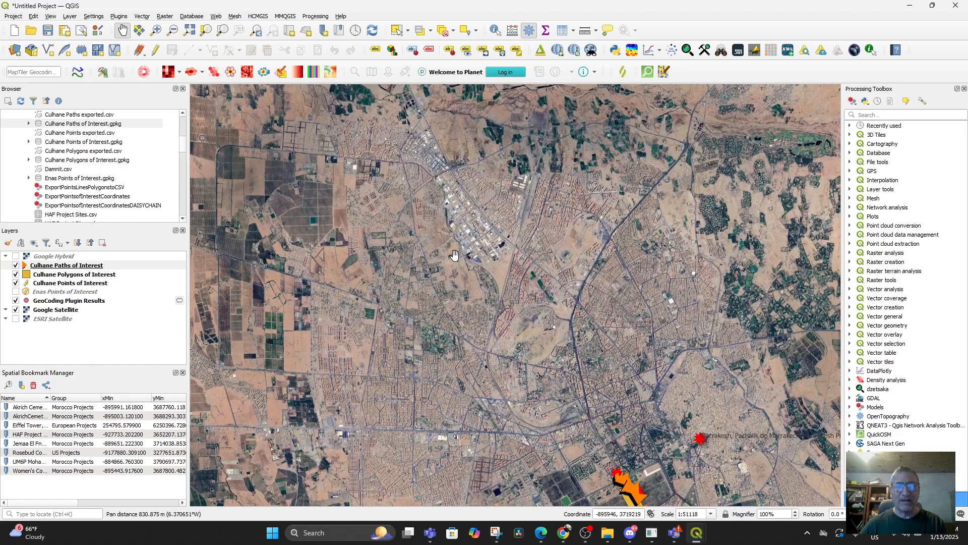
pyautogui.scroll(1, 481, 297)
pyautogui.moveTo(509, 334); pyautogui.dragTo(433, 258)
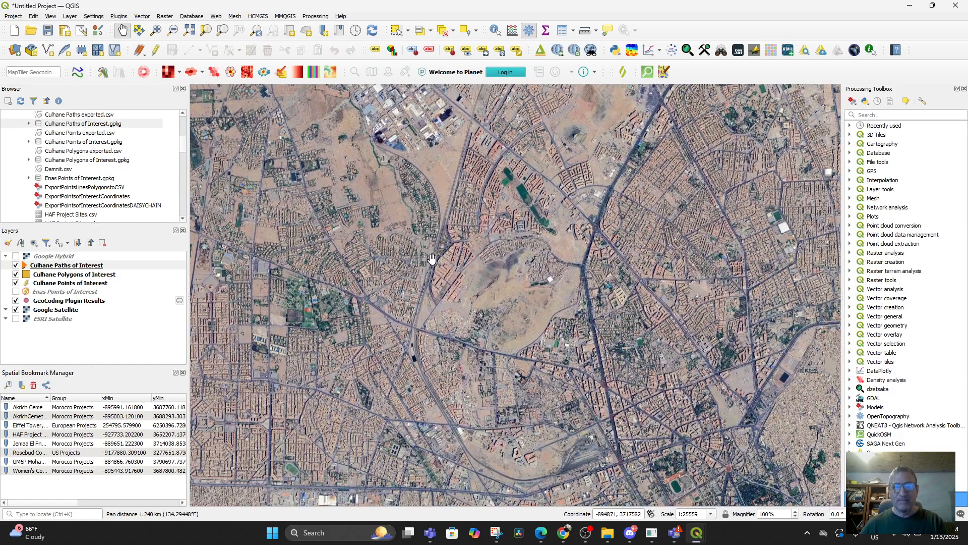
pyautogui.moveTo(463, 297); pyautogui.dragTo(454, 262)
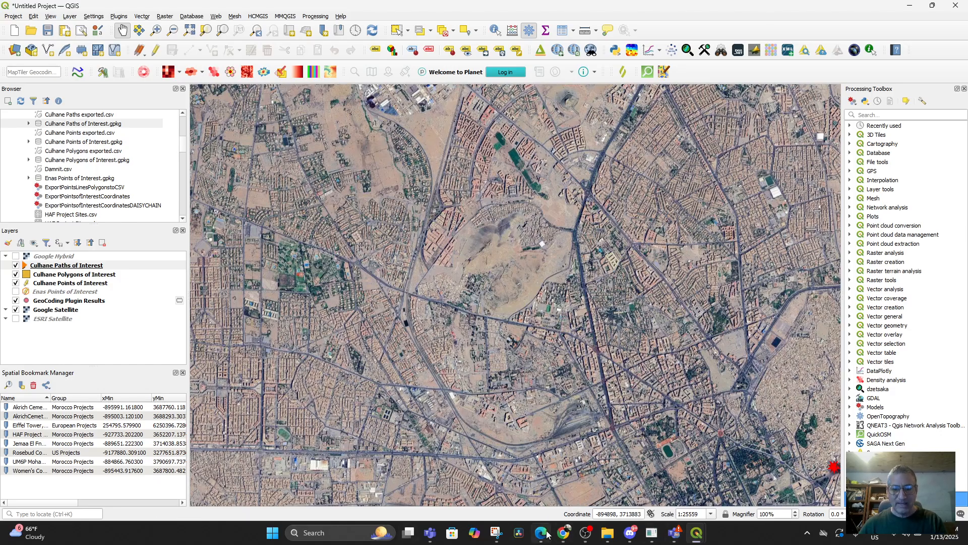
# Geocode the address Hotel Semiramis Marrakech and bring the hotel and its surrounding streets into close view on the map
pyautogui.click(94, 17)
pyautogui.moveTo(110, 18)
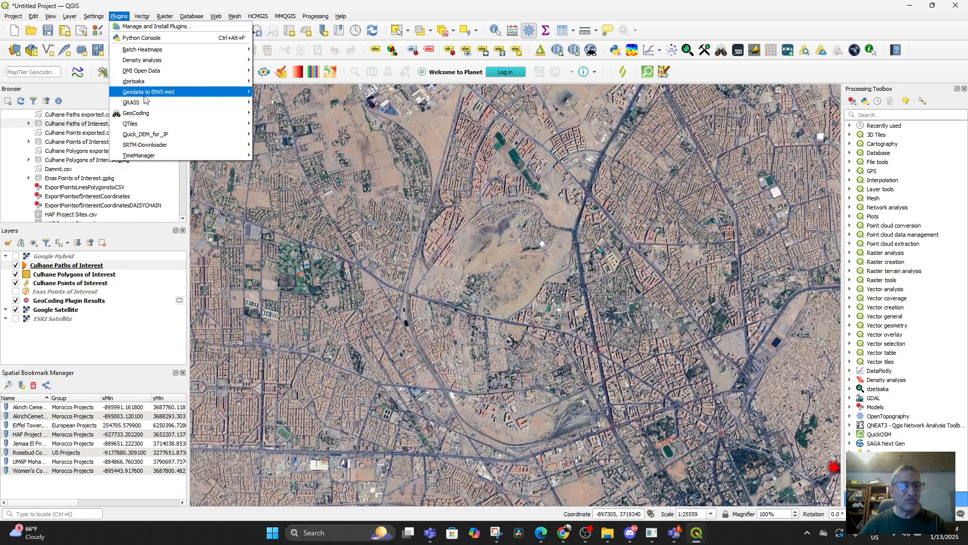
pyautogui.moveTo(151, 114)
pyautogui.click(295, 112)
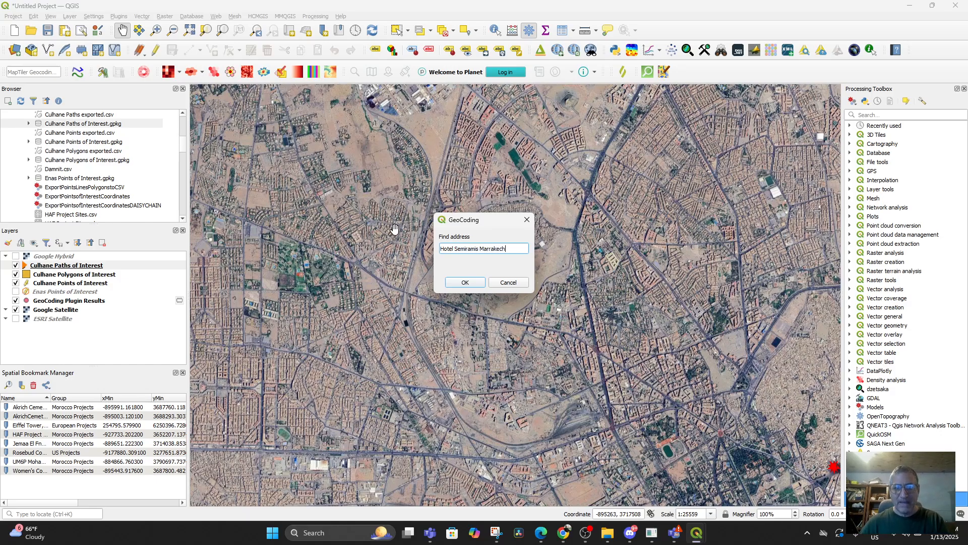
pyautogui.click(455, 284)
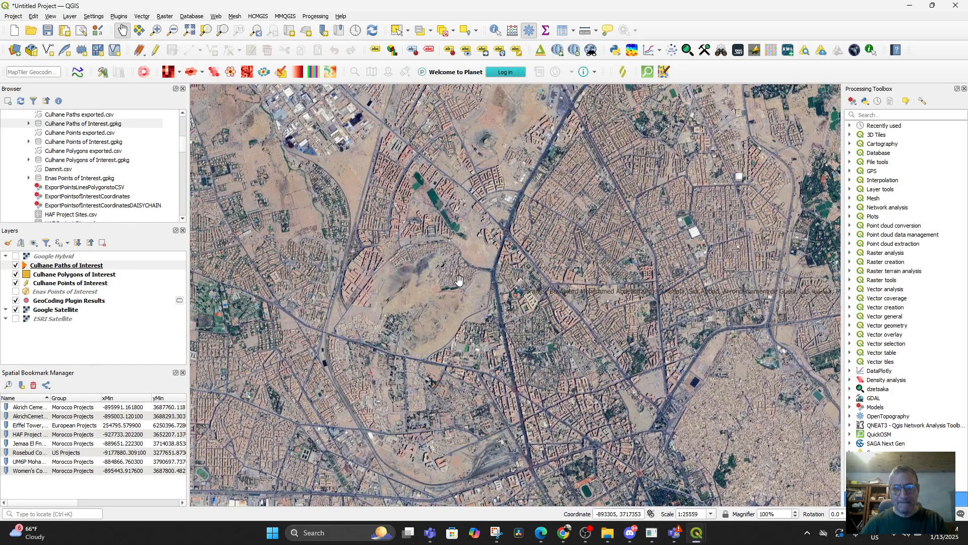
pyautogui.scroll(3, 547, 313)
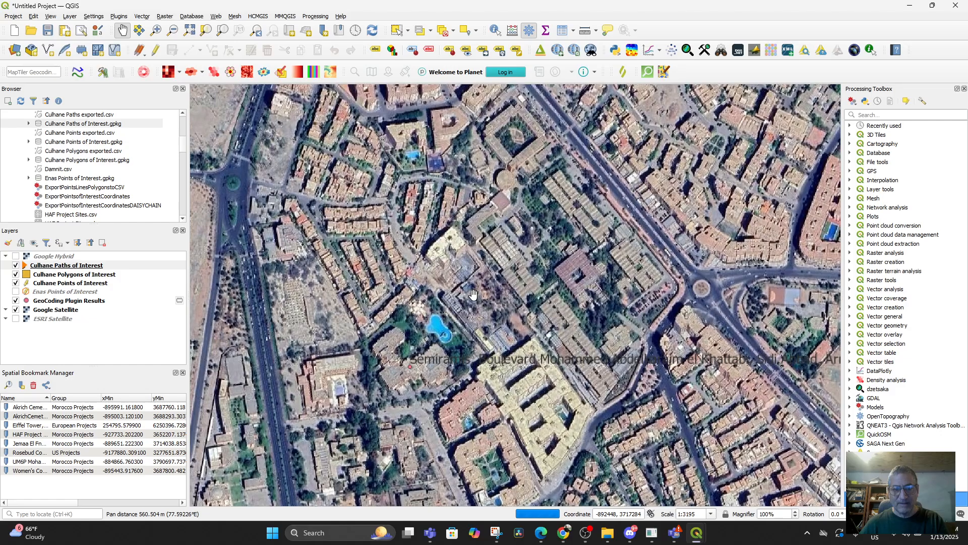
pyautogui.moveTo(455, 326); pyautogui.dragTo(560, 198)
pyautogui.scroll(1, 506, 260)
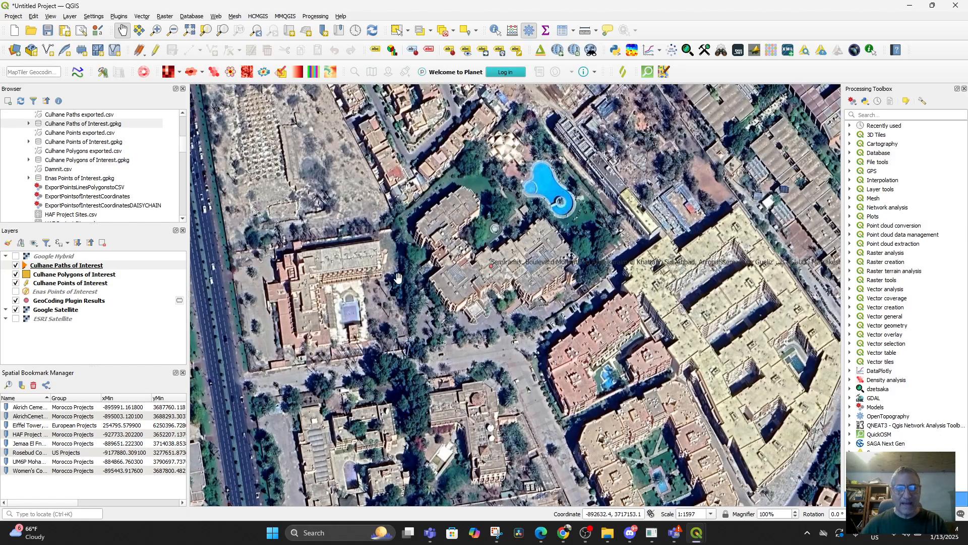
# Enable editing on the polygons layer and the paths layer, and set straight-segment digitizing for the paths
pyautogui.click(48, 274)
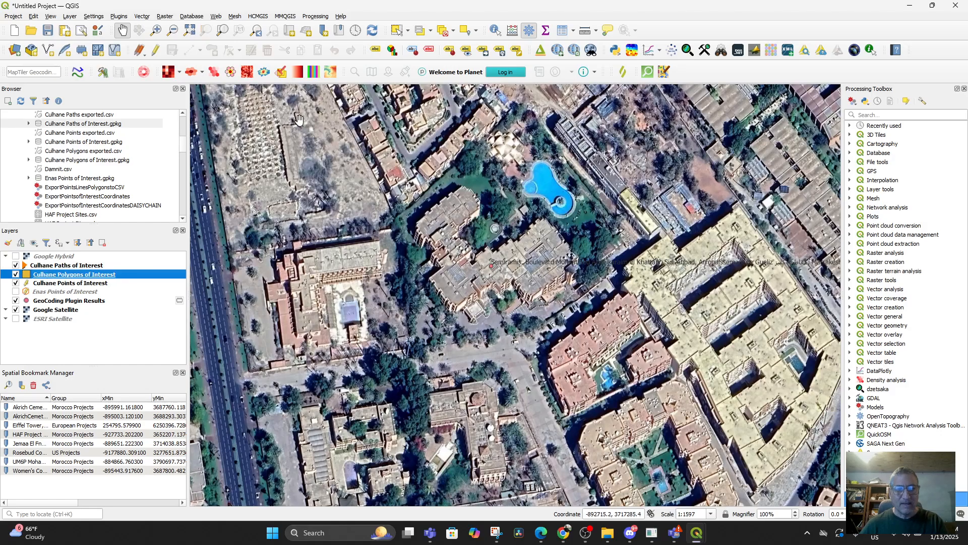
pyautogui.click(156, 52)
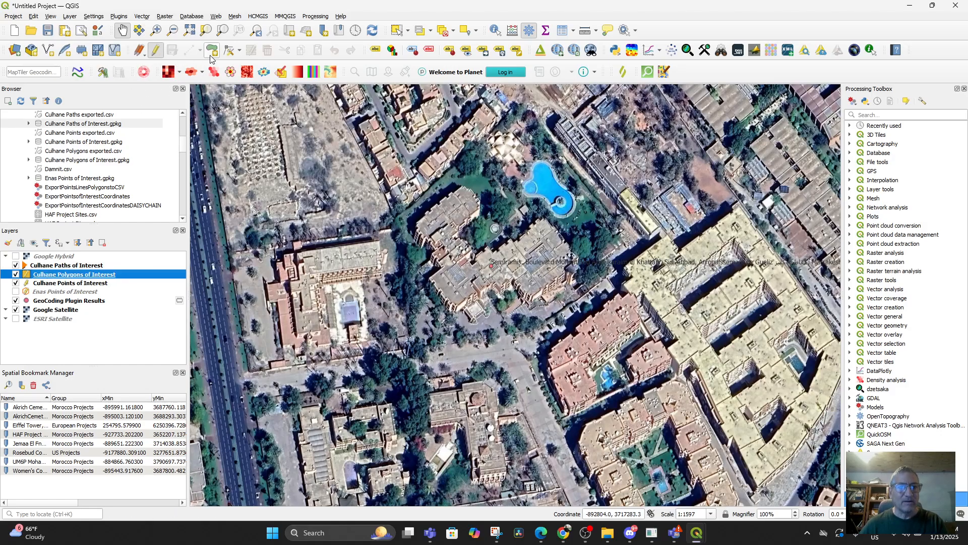
pyautogui.click(64, 266)
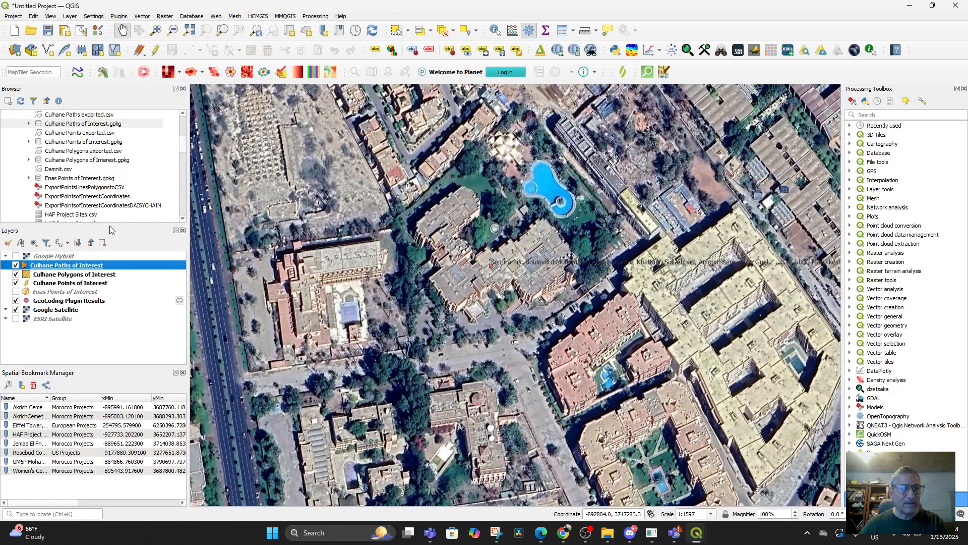
pyautogui.click(155, 50)
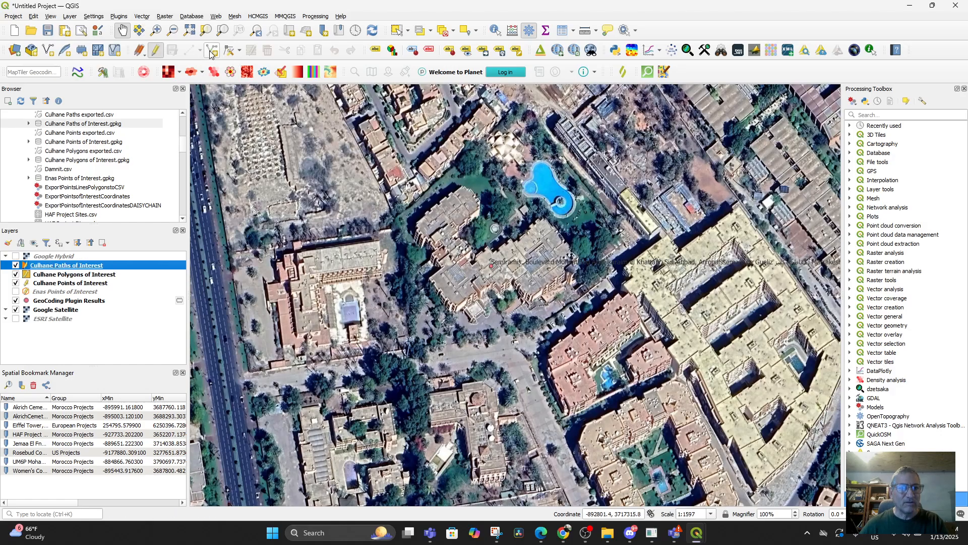
pyautogui.click(189, 50)
# Digitize a path from the street by Hotel Semiramis west to the main boulevard, then south along it to Manara Mall
pyautogui.moveTo(515, 315); pyautogui.dragTo(498, 261)
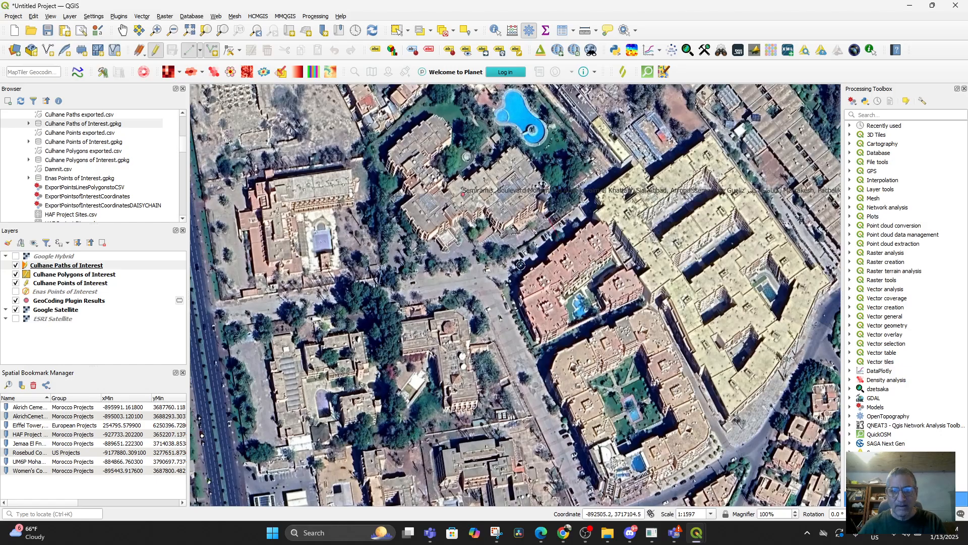
pyautogui.click(489, 272)
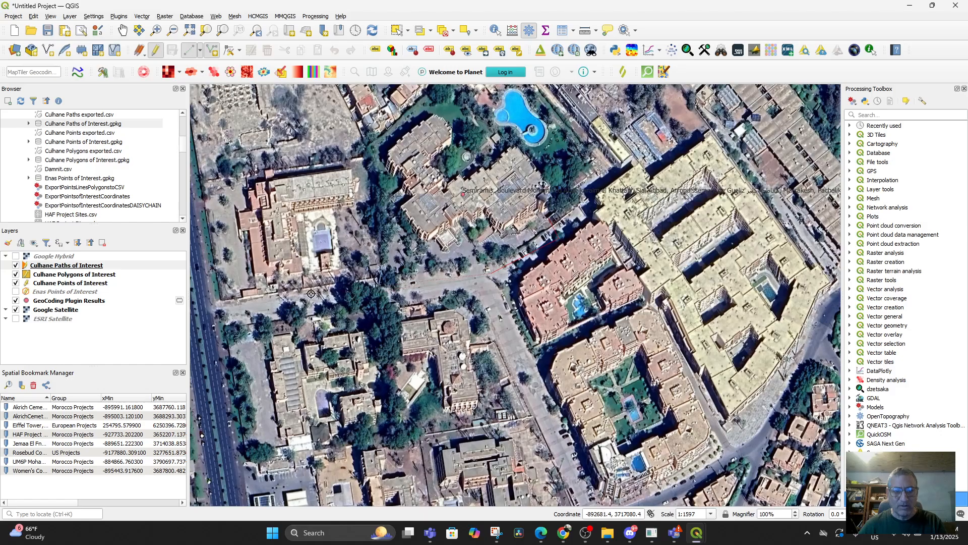
pyautogui.click(204, 315)
pyautogui.moveTo(223, 330); pyautogui.dragTo(377, 147)
pyautogui.scroll(-2, 377, 197)
pyautogui.scroll(-2, 387, 274)
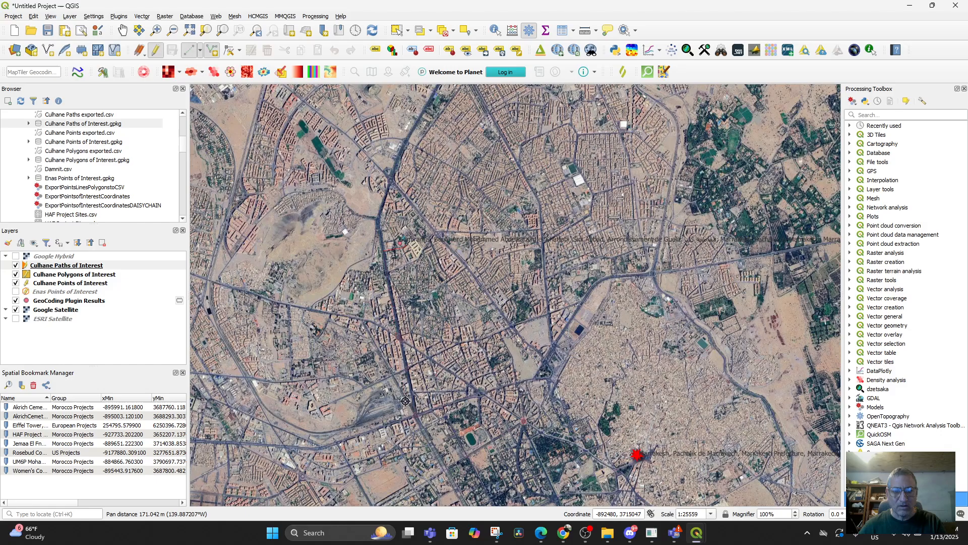
pyautogui.moveTo(416, 409); pyautogui.dragTo(458, 215)
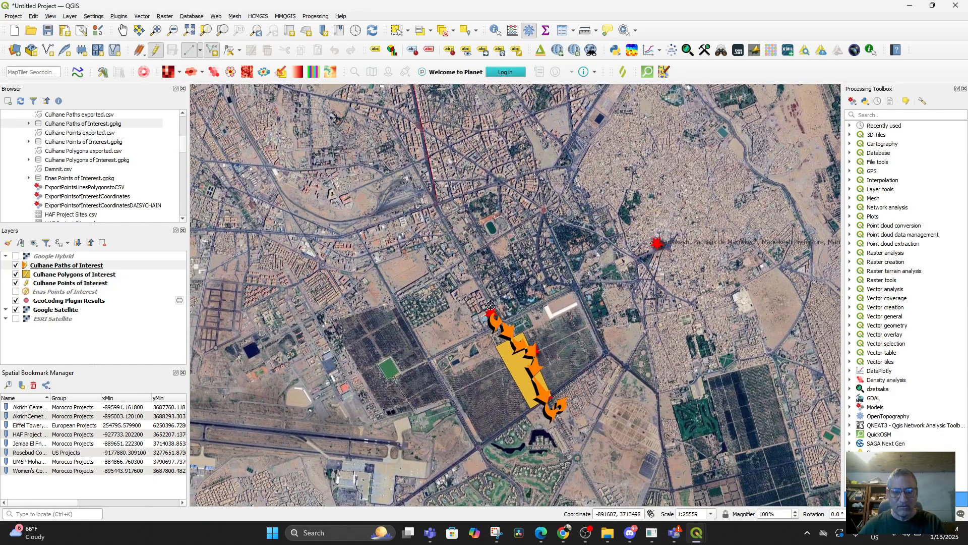
pyautogui.moveTo(503, 337); pyautogui.dragTo(444, 314)
pyautogui.scroll(2, 444, 317)
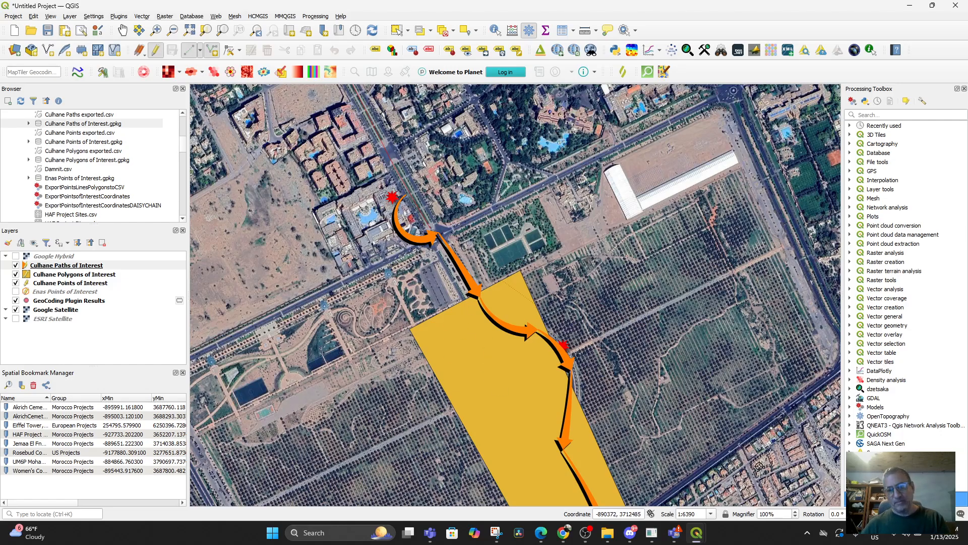
pyautogui.moveTo(366, 292); pyautogui.dragTo(460, 389)
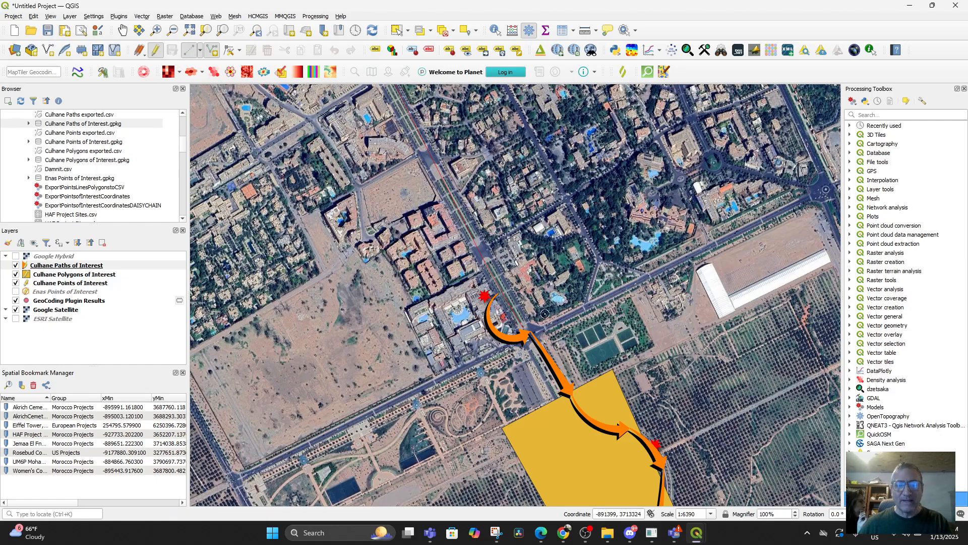
# Finish the line, name it Path from Semiramis to Manara Mall Marrakech, and review its full course on the map
pyautogui.rightClick(547, 289)
pyautogui.click(80, 38)
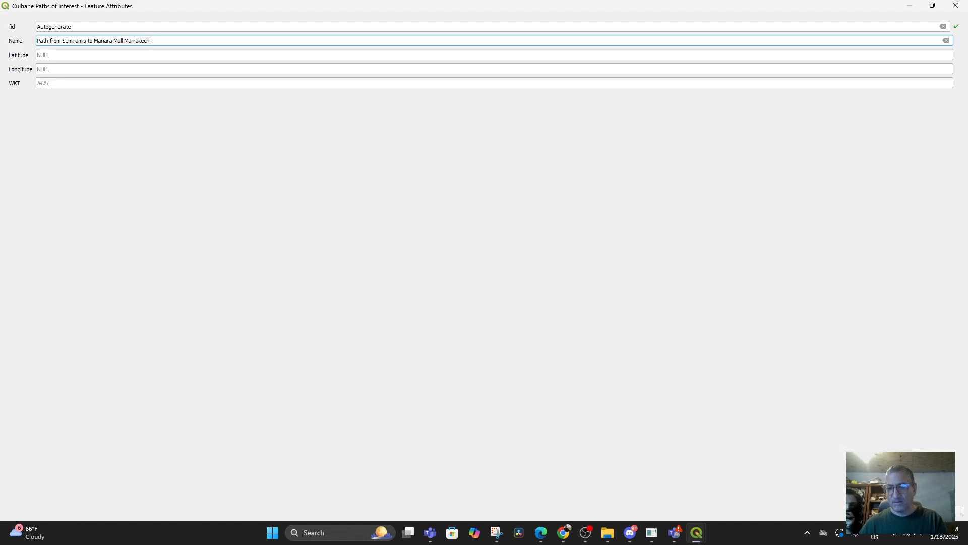
pyautogui.press('Return')
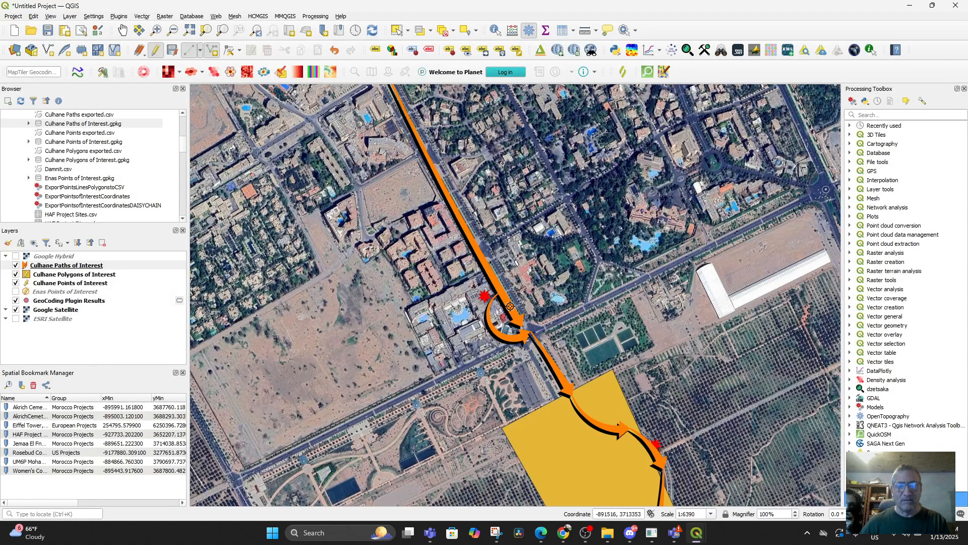
pyautogui.scroll(-3, 510, 306)
pyautogui.moveTo(484, 268); pyautogui.dragTo(462, 304)
pyautogui.scroll(3, 464, 227)
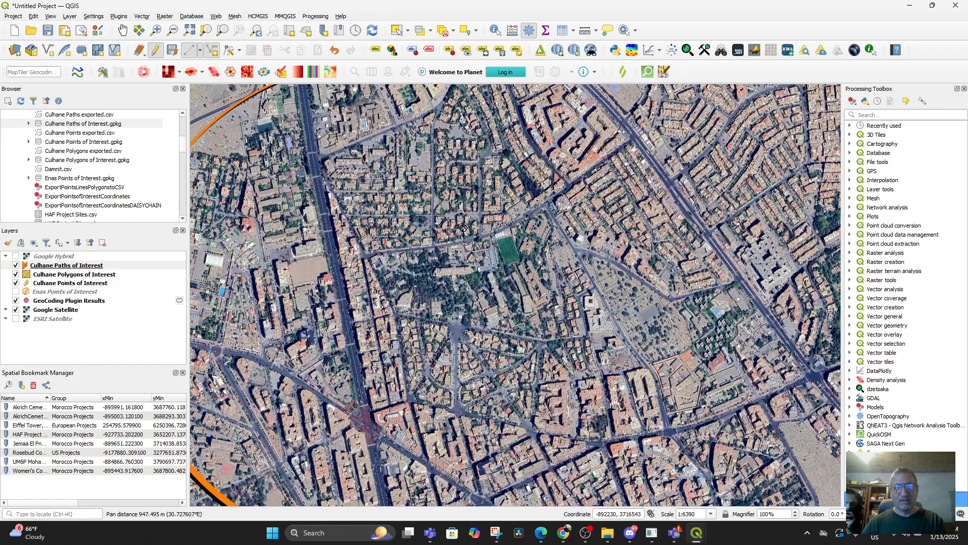
pyautogui.scroll(-2, 463, 227)
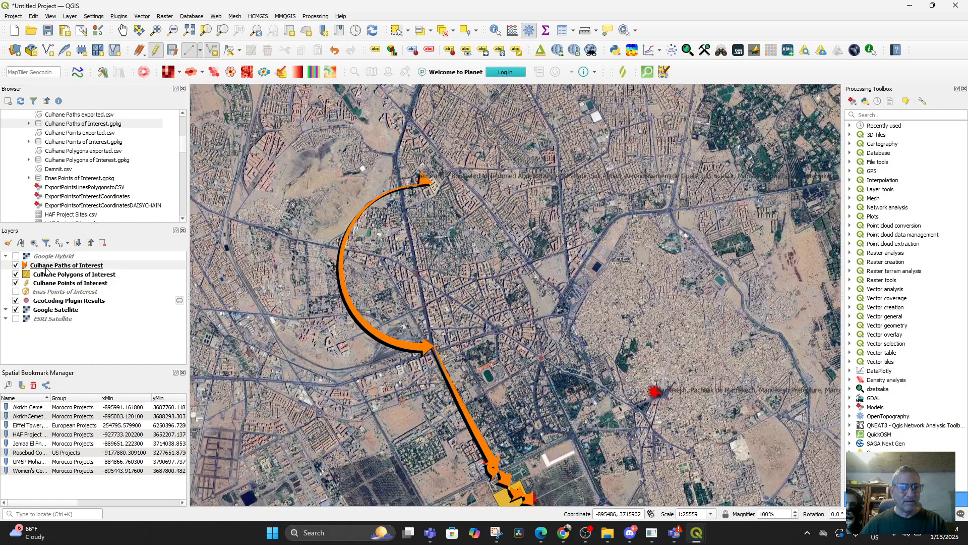
# Apply the cat trail symbol to the paths of interest layer and check the restyled paths on the map
pyautogui.doubleClick(45, 266)
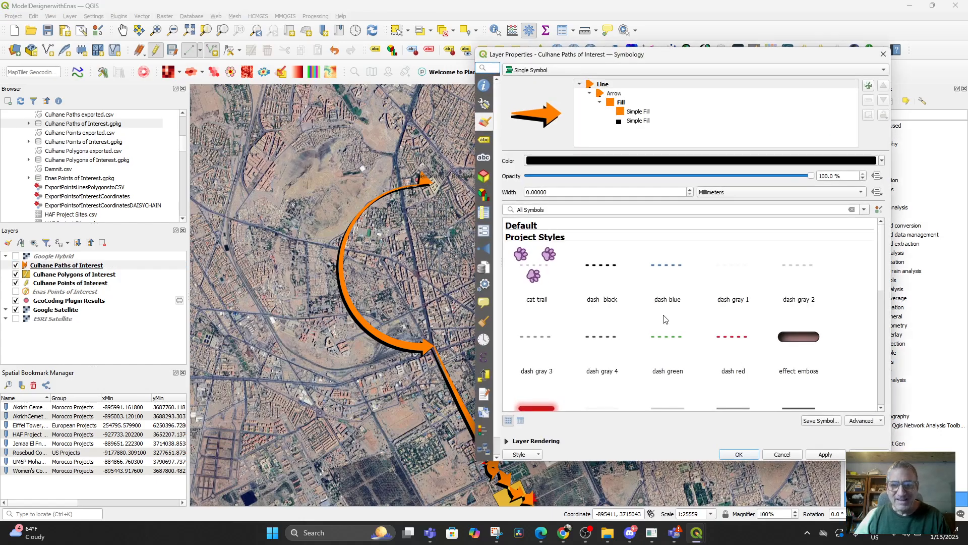
pyautogui.click(525, 279)
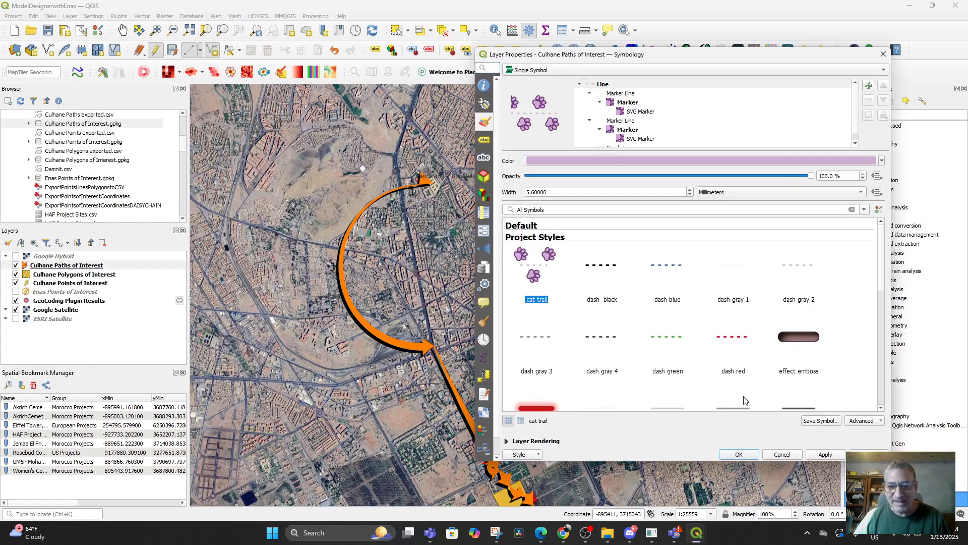
pyautogui.click(822, 454)
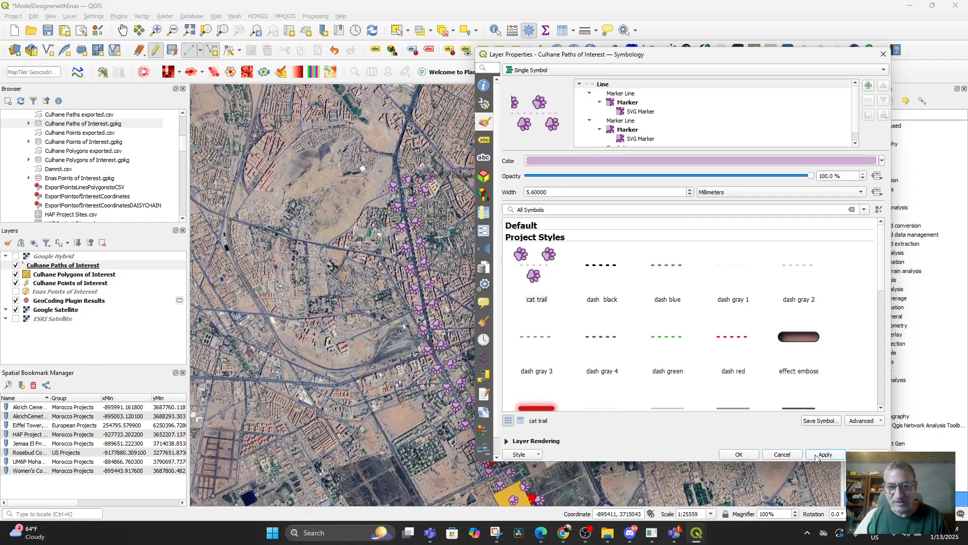
pyautogui.click(739, 454)
pyautogui.scroll(-2, 513, 302)
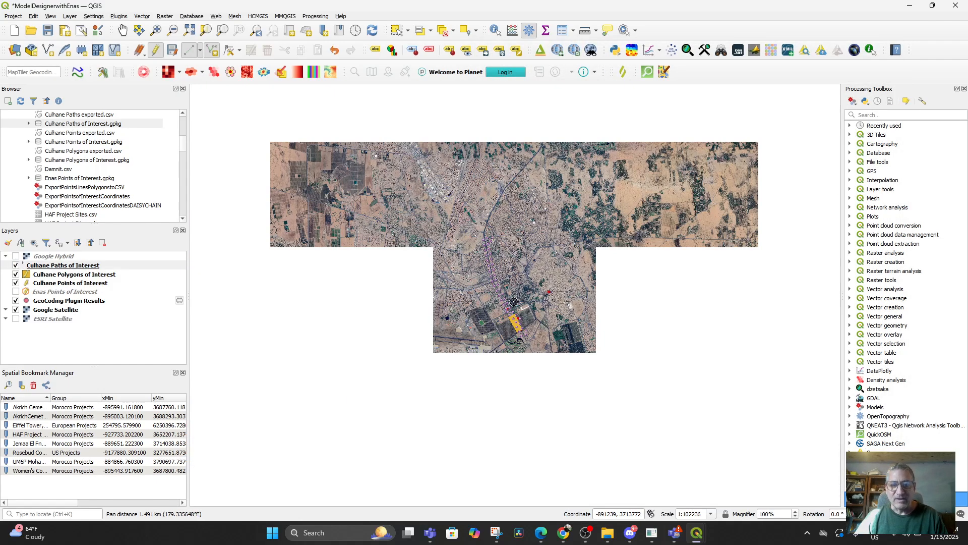
pyautogui.scroll(2, 513, 301)
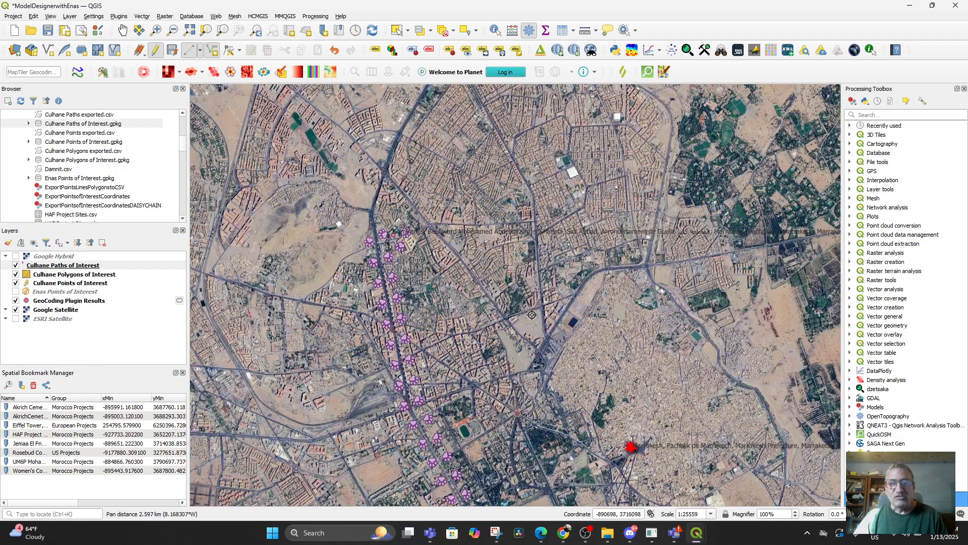
pyautogui.moveTo(531, 314); pyautogui.dragTo(623, 256)
pyautogui.scroll(-1, 605, 298)
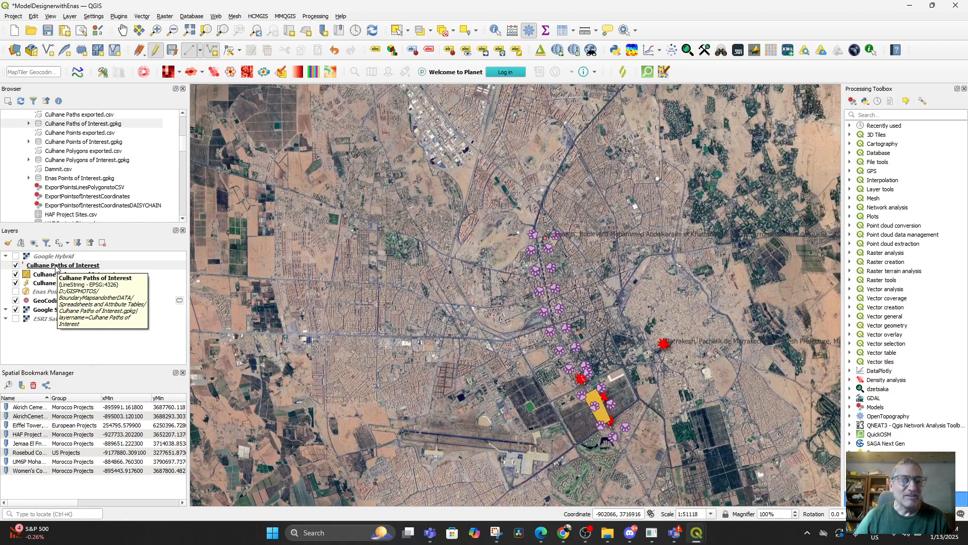
# Change the colour of the paths layer's cat trail symbol to green and look over the recoloured trail
pyautogui.click(56, 266)
pyautogui.doubleClick(55, 266)
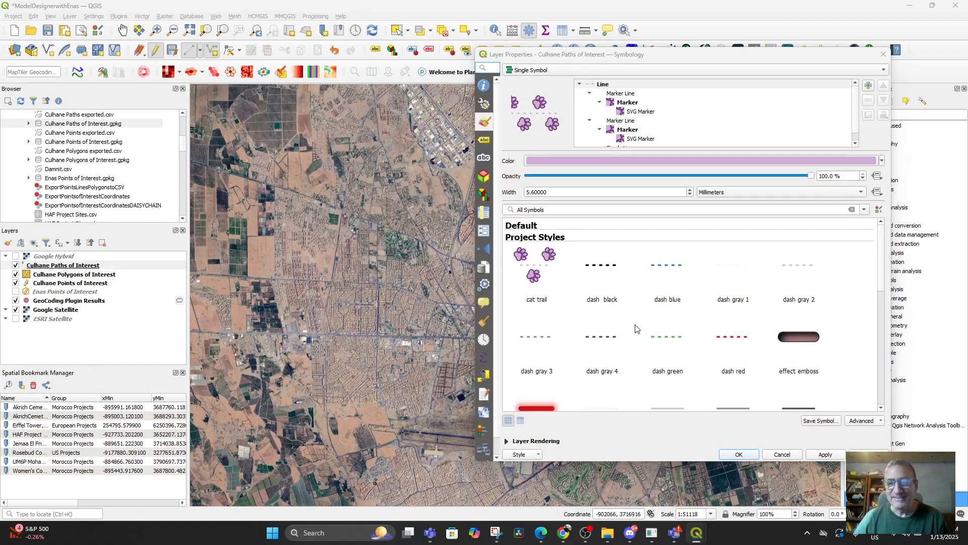
pyautogui.click(656, 162)
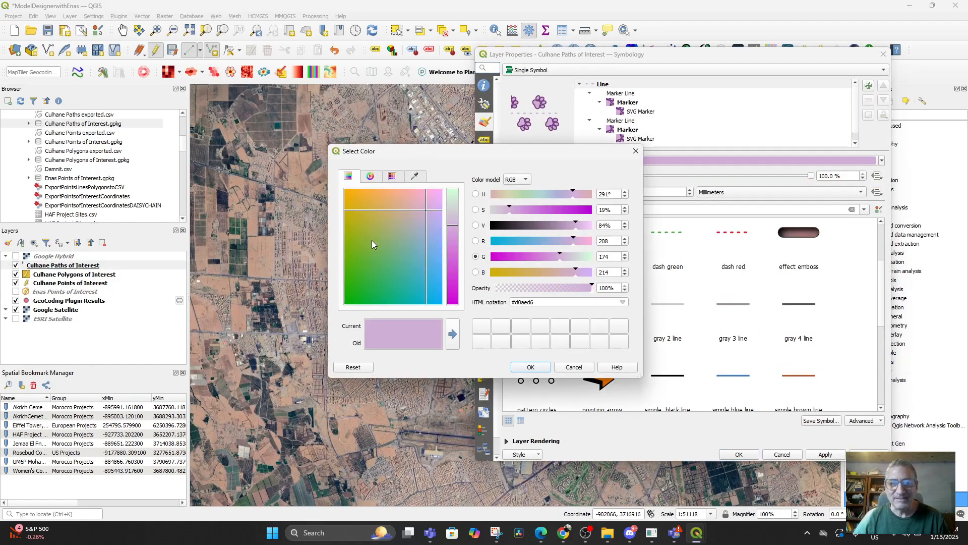
pyautogui.click(353, 291)
pyautogui.click(540, 368)
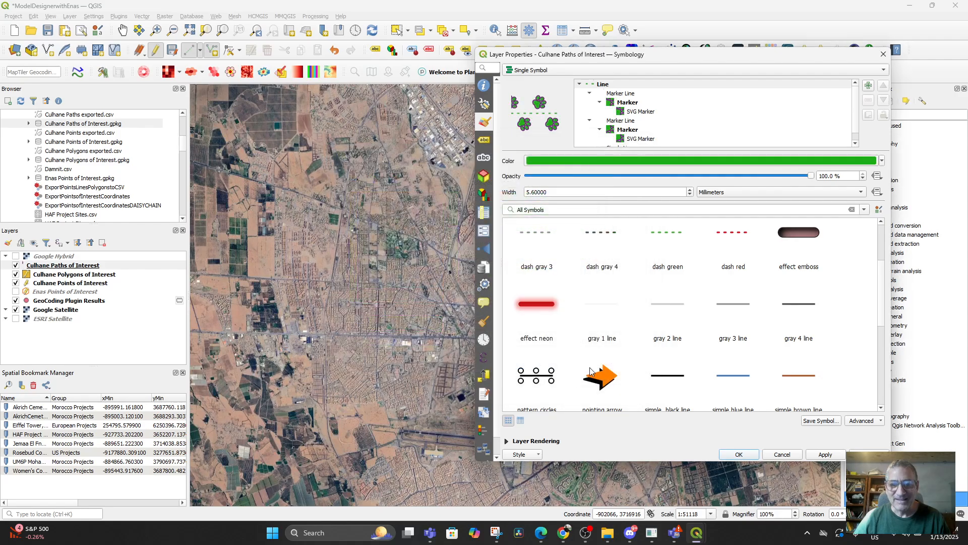
pyautogui.click(826, 454)
pyautogui.click(738, 455)
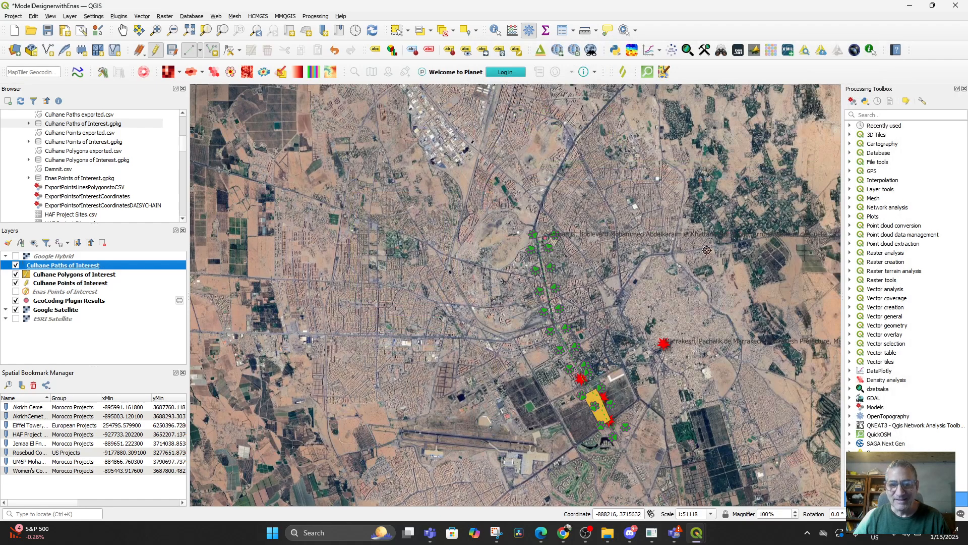
pyautogui.moveTo(566, 373); pyautogui.dragTo(529, 225)
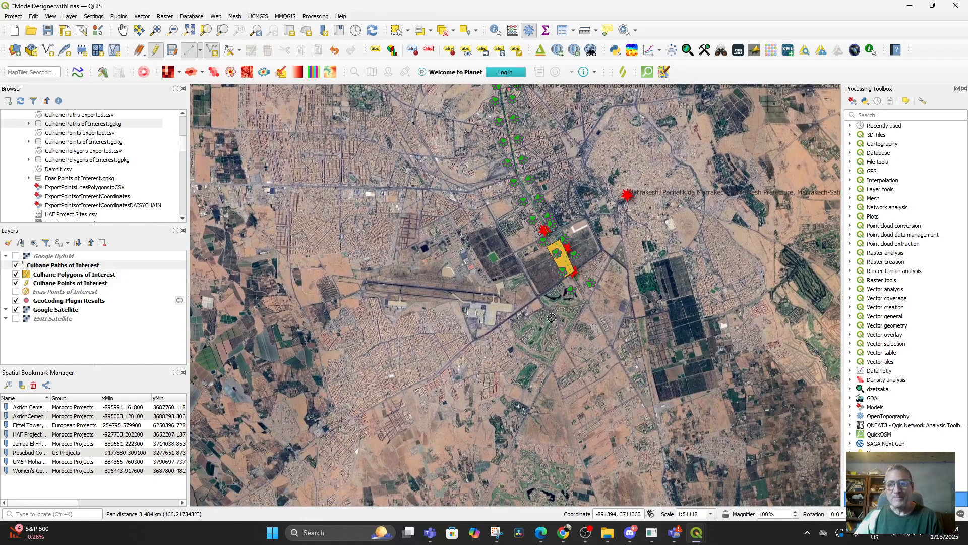
pyautogui.moveTo(484, 301); pyautogui.dragTo(487, 405)
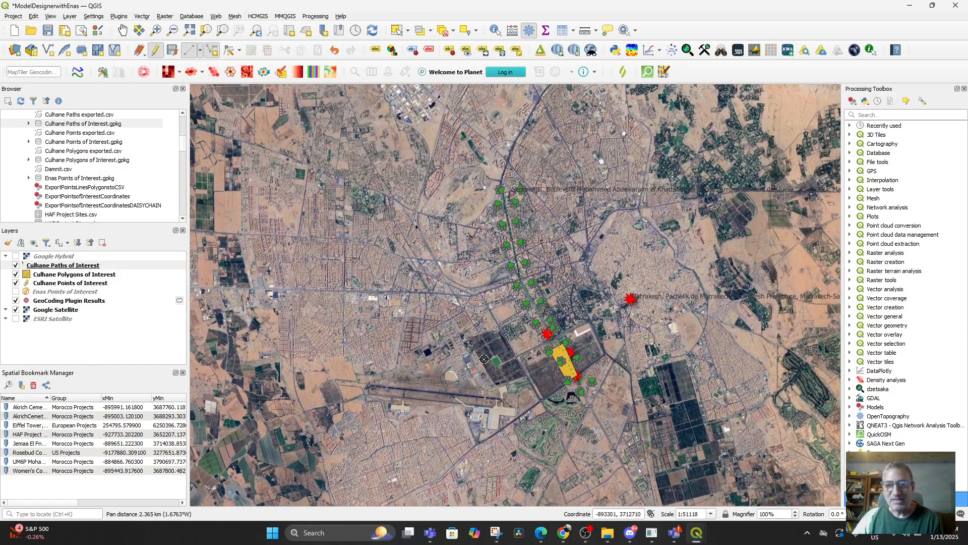
pyautogui.moveTo(456, 320); pyautogui.dragTo(486, 352)
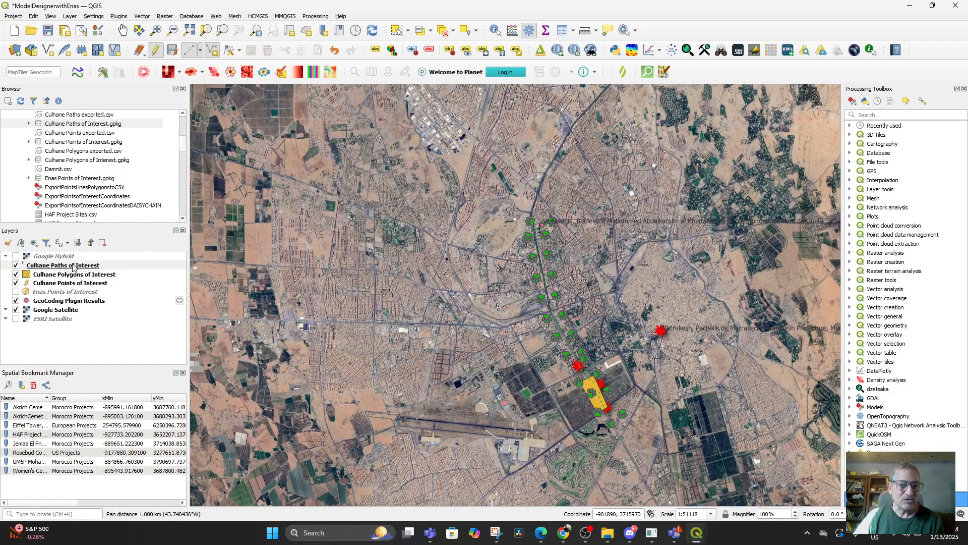
# Stop editing the paths layer, and widen the Name column in its attribute table to read the full path names
pyautogui.click(156, 51)
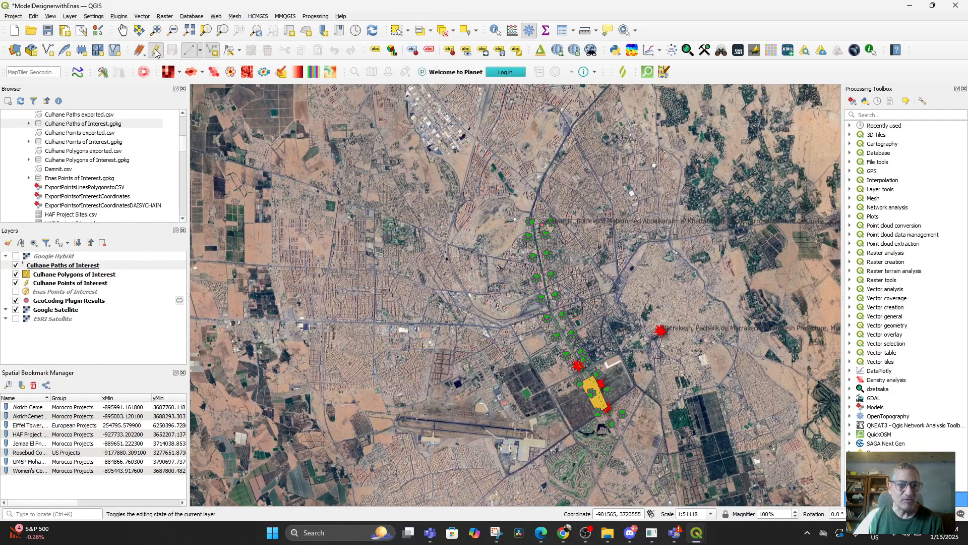
pyautogui.rightClick(64, 269)
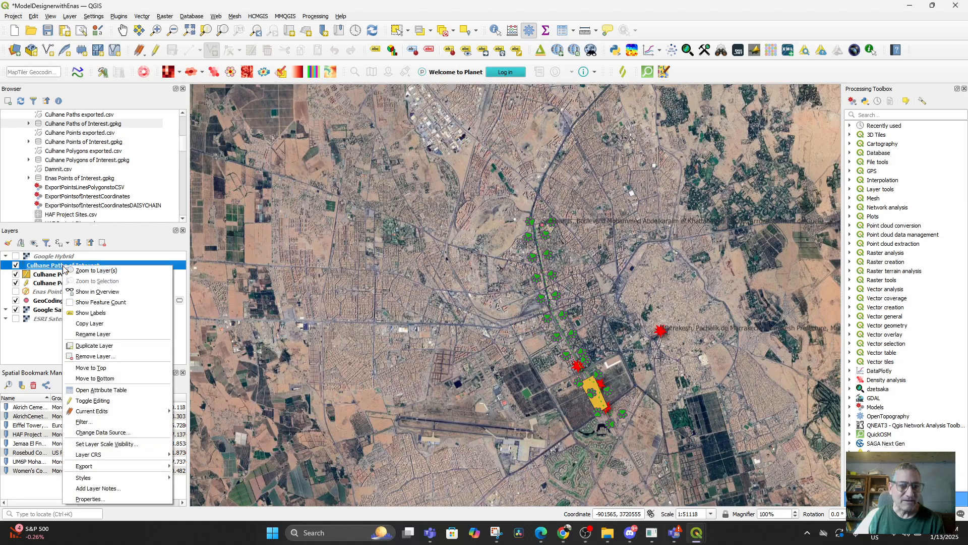
pyautogui.click(113, 392)
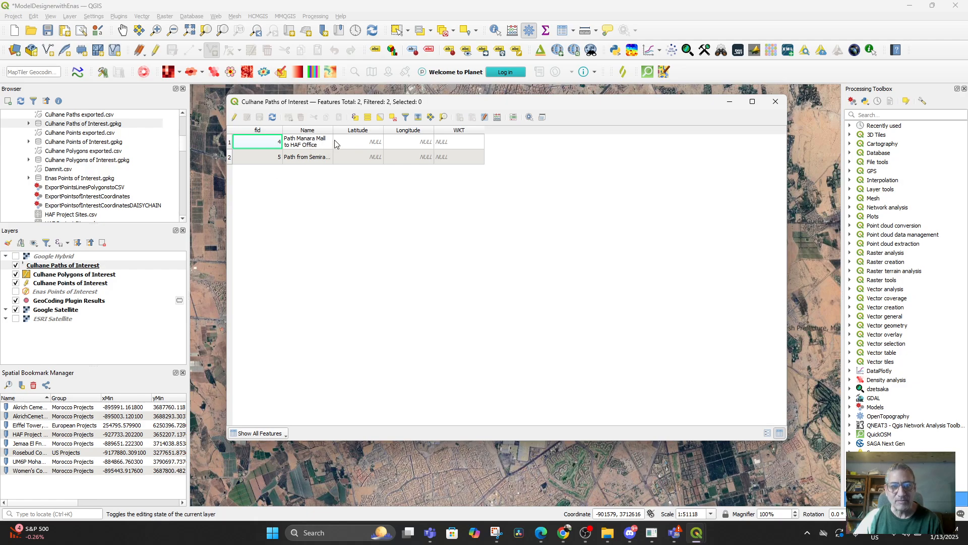
pyautogui.moveTo(332, 128); pyautogui.dragTo(392, 141)
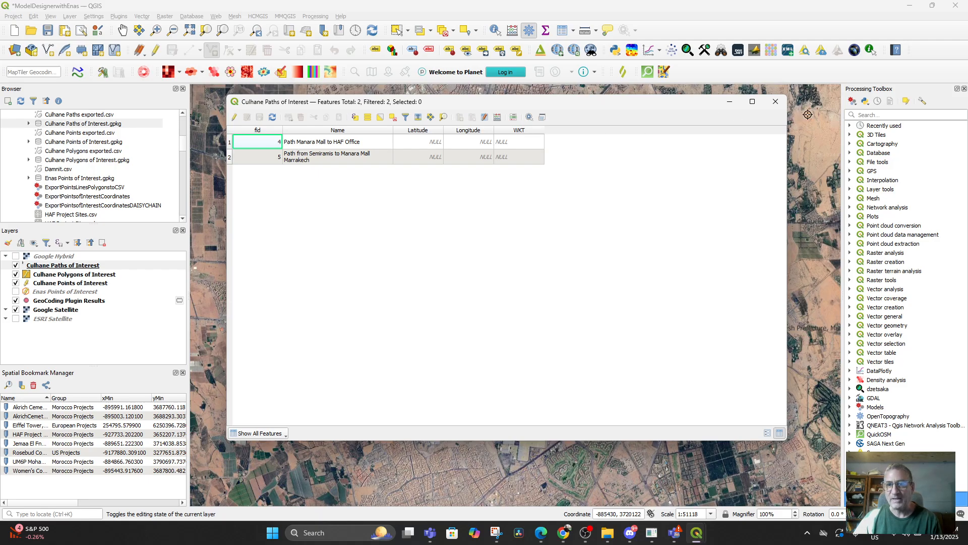
pyautogui.click(775, 102)
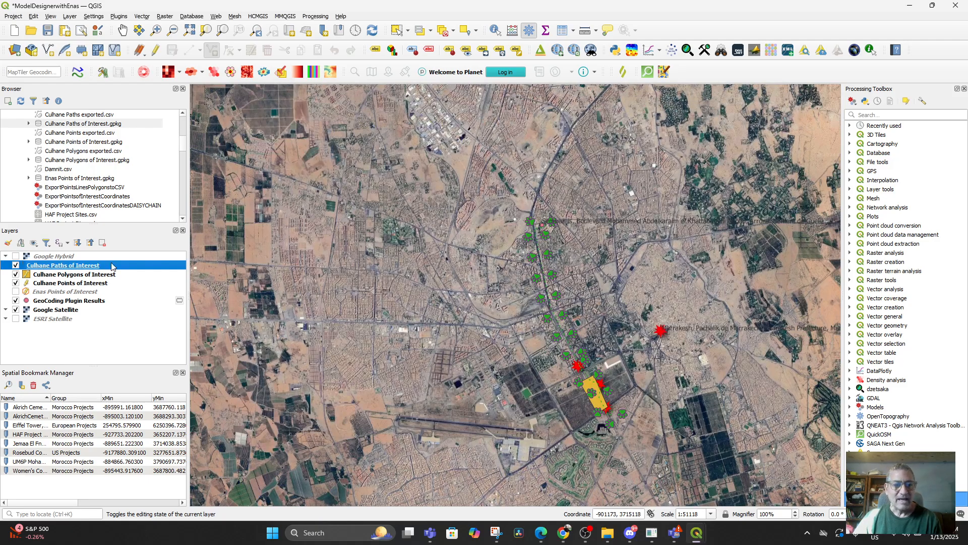
# Review the records in the attribute table of the polygons of interest layer
pyautogui.click(74, 279)
pyautogui.rightClick(74, 276)
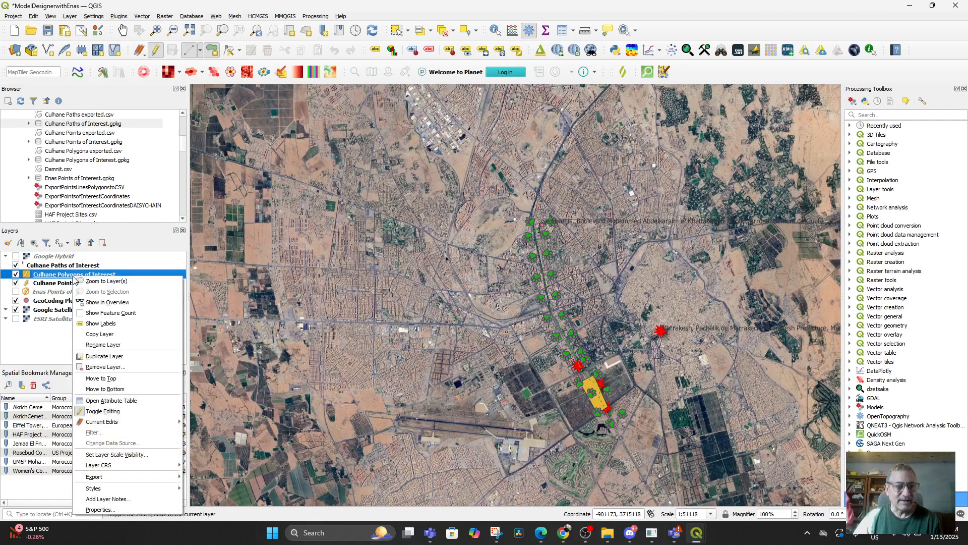
pyautogui.click(120, 402)
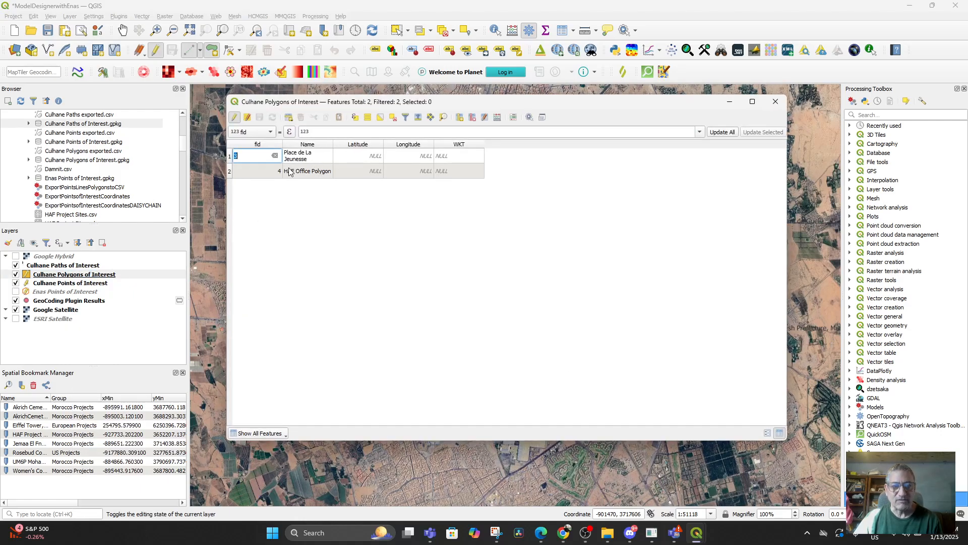
pyautogui.click(775, 101)
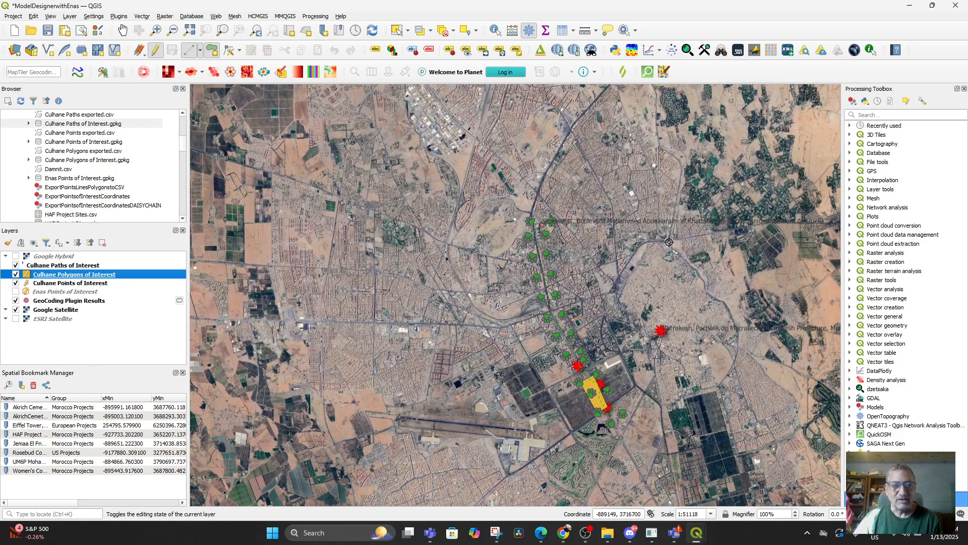
# Select the Wildflower Area record in the points of interest attribute table and zoom the map to that feature
pyautogui.rightClick(56, 284)
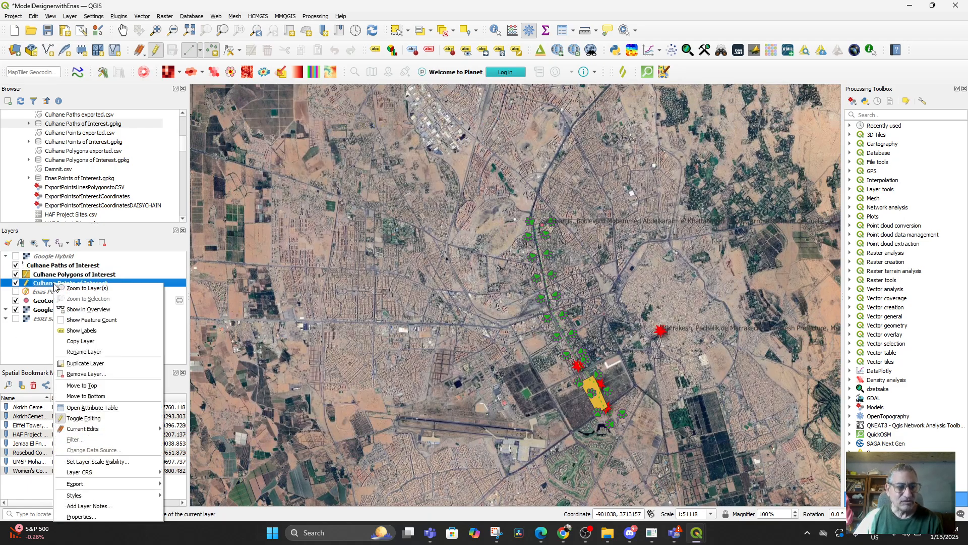
pyautogui.click(101, 408)
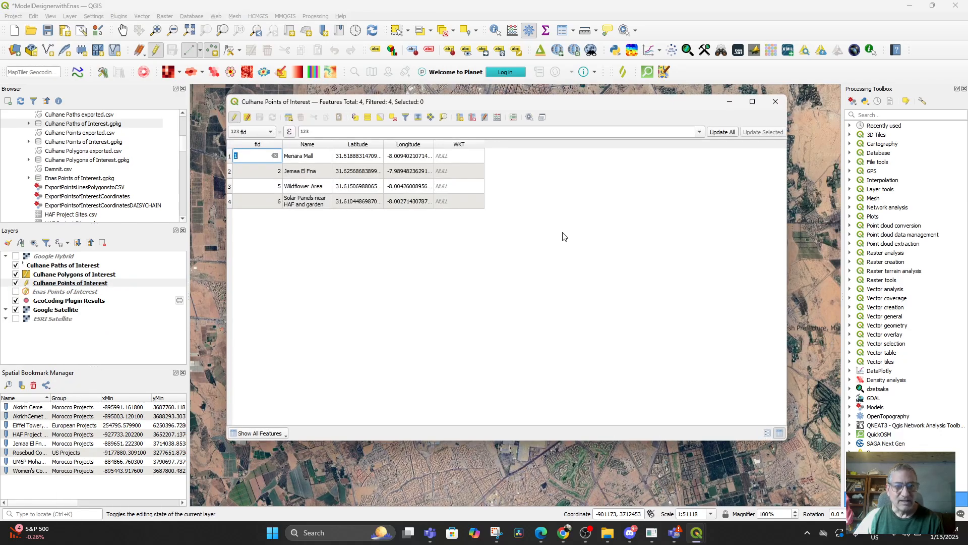
pyautogui.click(263, 186)
pyautogui.click(310, 191)
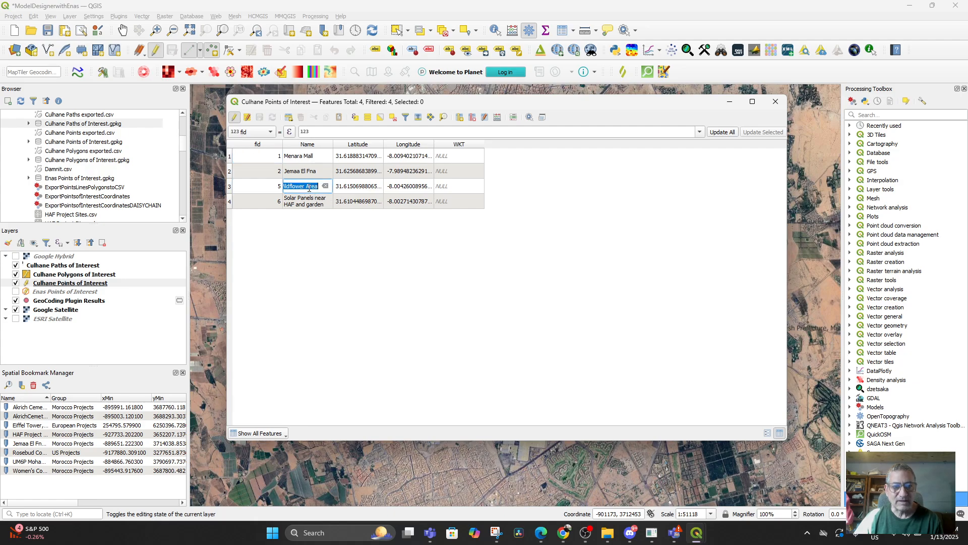
pyautogui.rightClick(310, 191)
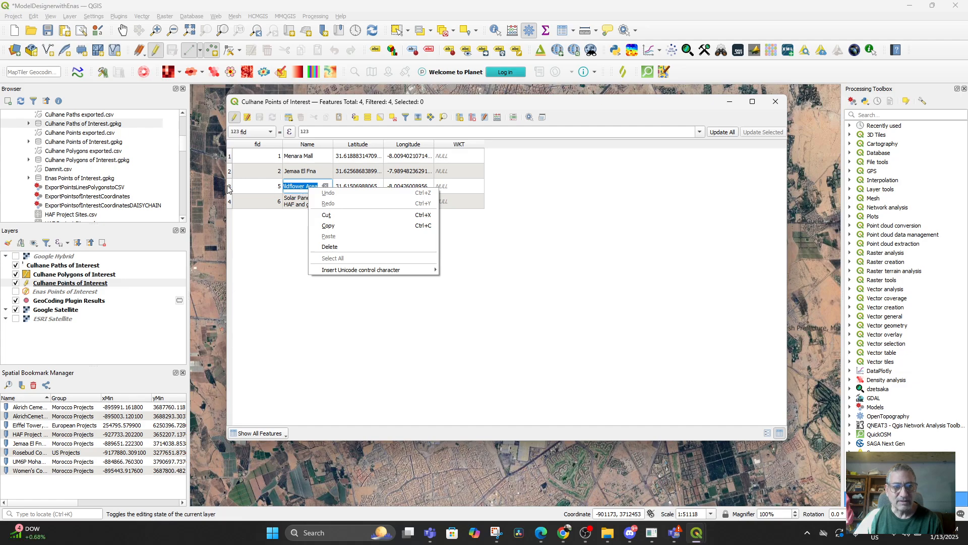
pyautogui.click(229, 186)
pyautogui.rightClick(308, 188)
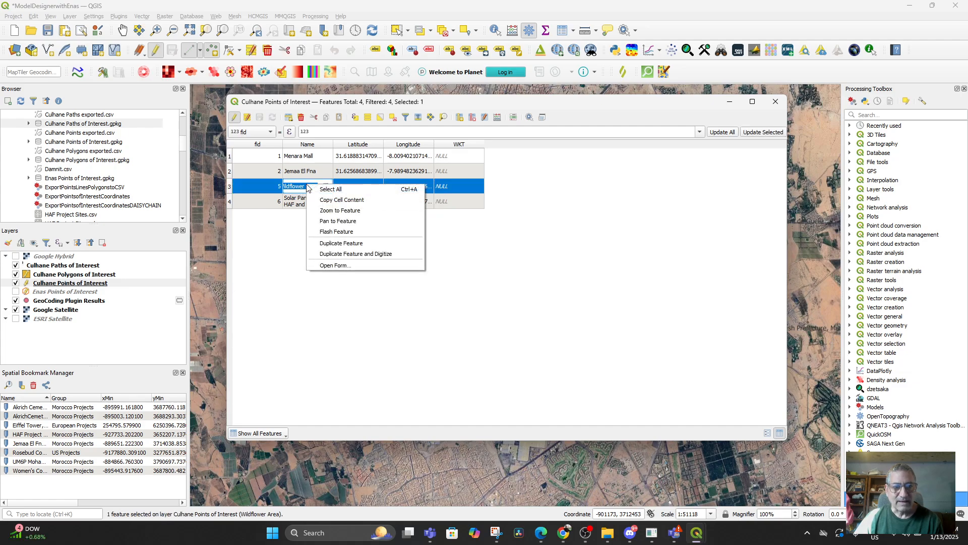
pyautogui.click(327, 211)
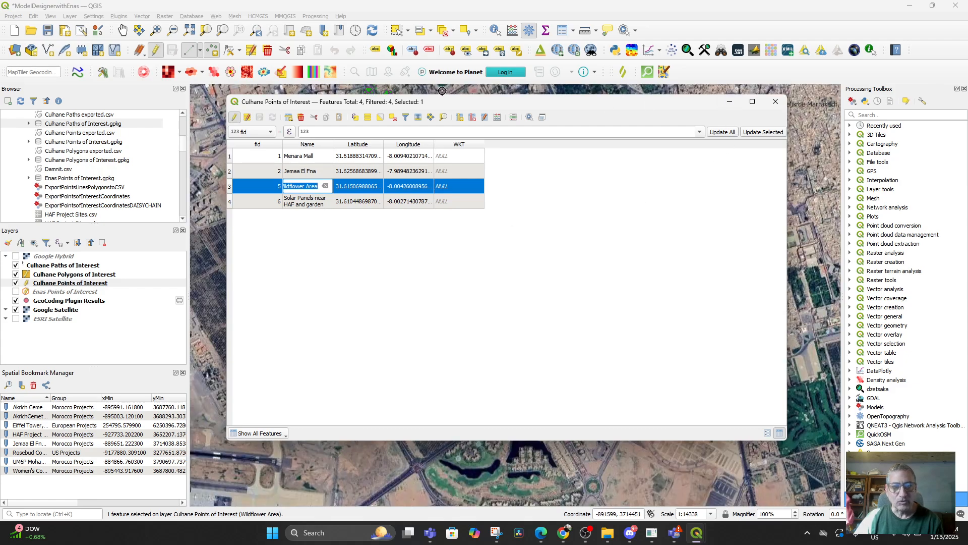
# Move the attribute table off the map and examine the Wildflower Area point and its surroundings up close
pyautogui.moveTo(453, 103); pyautogui.dragTo(888, 86)
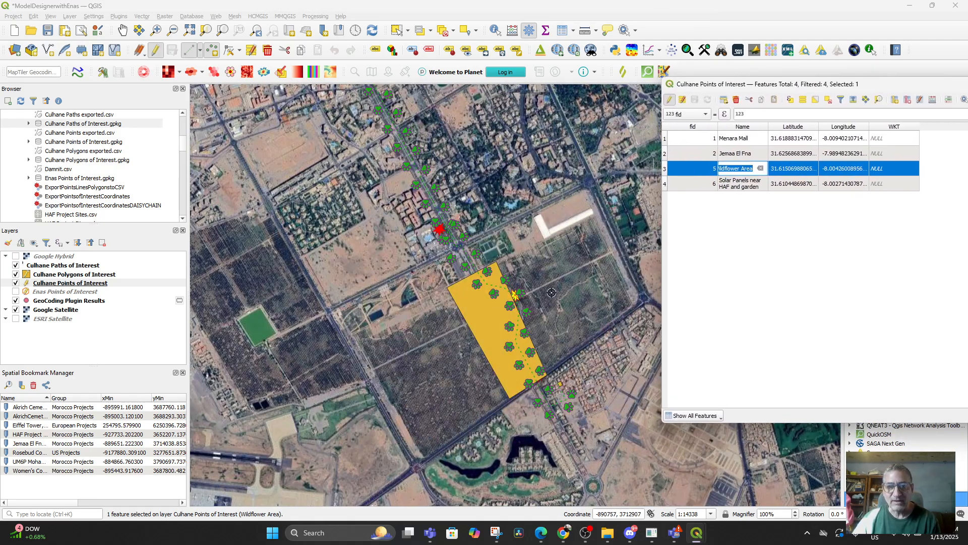
pyautogui.scroll(1, 544, 276)
pyautogui.moveTo(510, 329)
pyautogui.mouseDown()
pyautogui.moveTo(514, 297)
pyautogui.moveTo(509, 317)
pyautogui.mouseUp()
pyautogui.scroll(2, 504, 318)
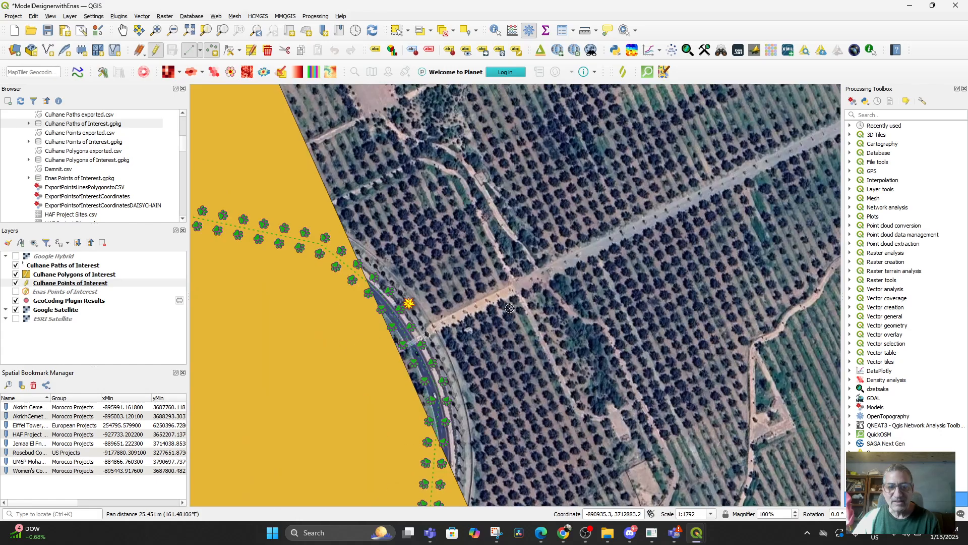
pyautogui.moveTo(425, 316); pyautogui.dragTo(517, 296)
pyautogui.scroll(2, 517, 296)
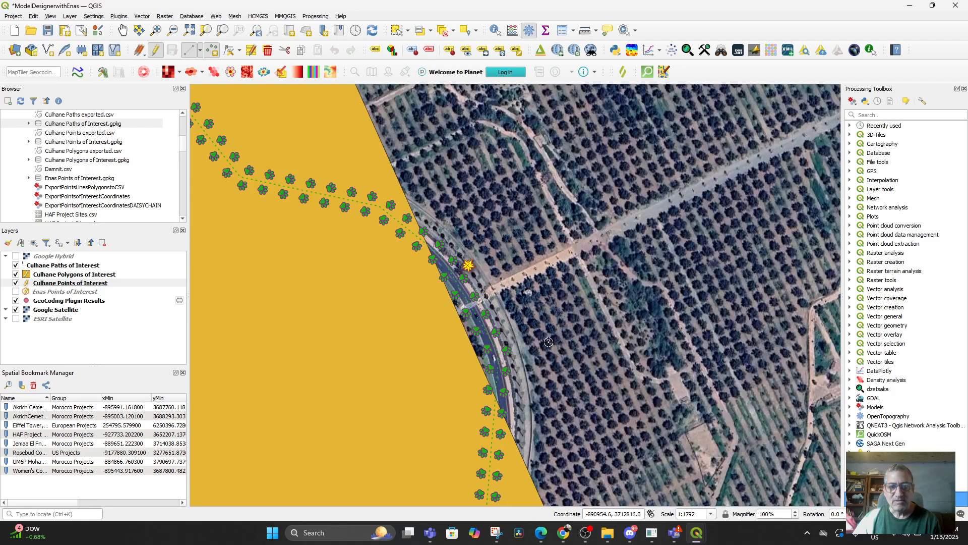
# Hide the Culhane Polygons of Interest layer to uncover the satellite imagery beneath the large polygon by the main road junction
pyautogui.scroll(-3, 484, 282)
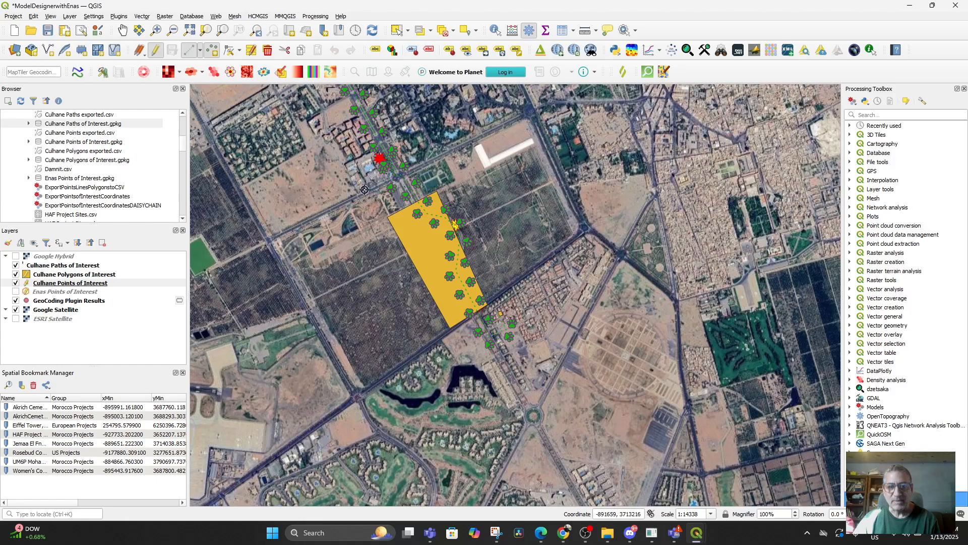
pyautogui.moveTo(542, 299); pyautogui.dragTo(564, 274)
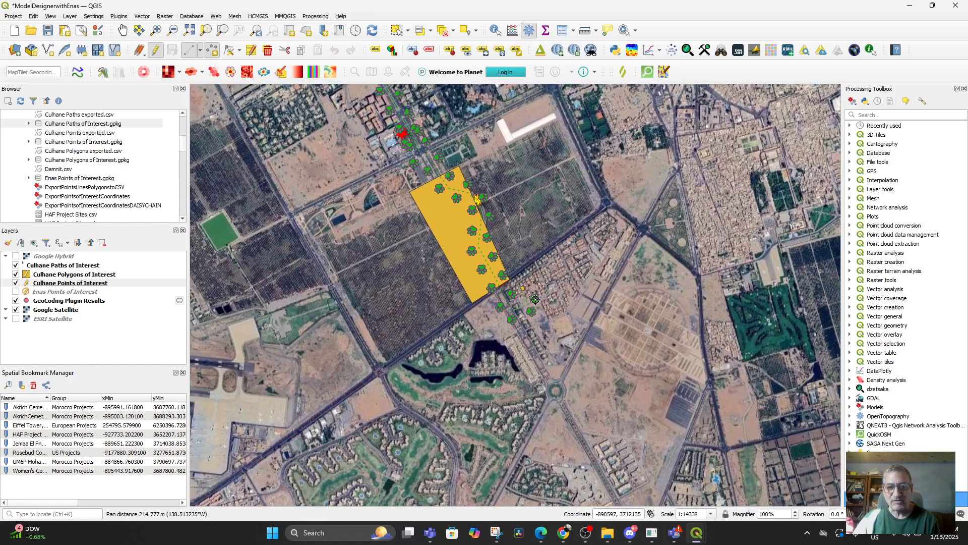
pyautogui.scroll(2, 530, 299)
pyautogui.moveTo(475, 256); pyautogui.dragTo(579, 423)
pyautogui.scroll(2, 584, 387)
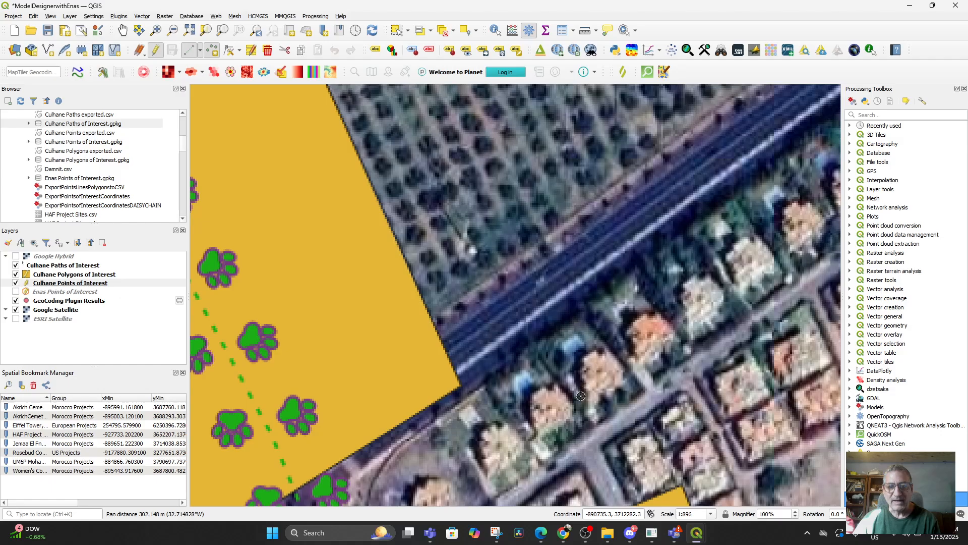
pyautogui.moveTo(528, 393); pyautogui.dragTo(659, 326)
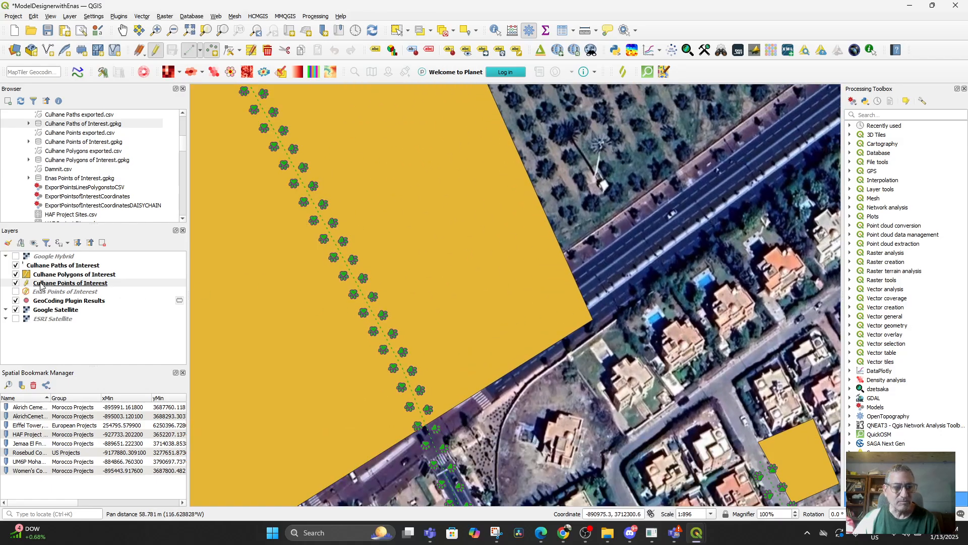
pyautogui.click(13, 277)
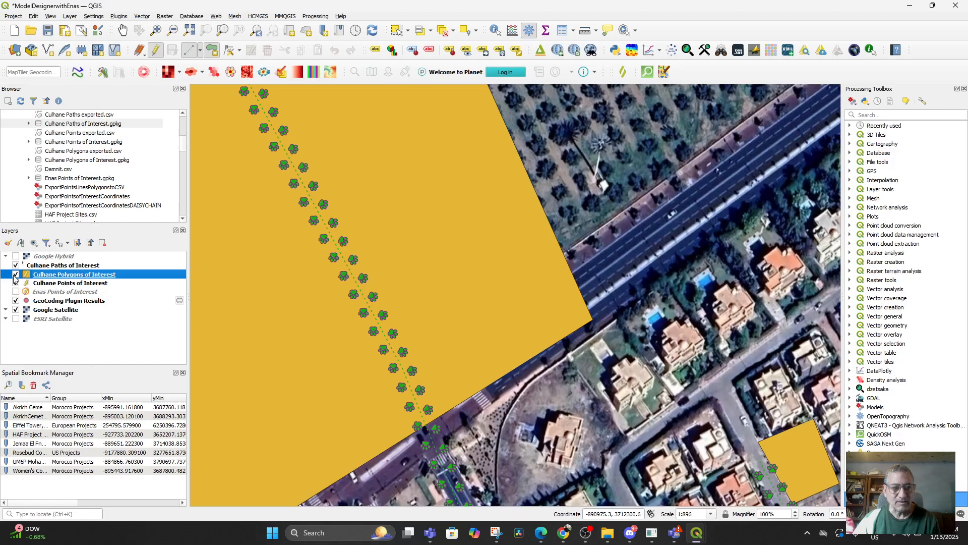
pyautogui.click(16, 275)
# Examine the red point marker on the solar panels beside the road junction, along with the nearby path and surroundings
pyautogui.scroll(2, 477, 372)
pyautogui.moveTo(437, 355); pyautogui.dragTo(534, 479)
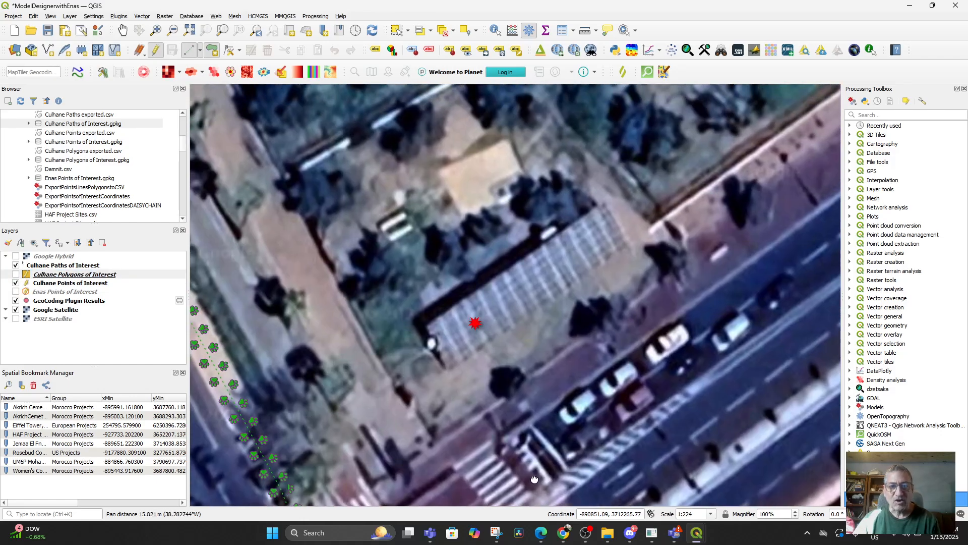
pyautogui.moveTo(438, 313); pyautogui.dragTo(576, 319)
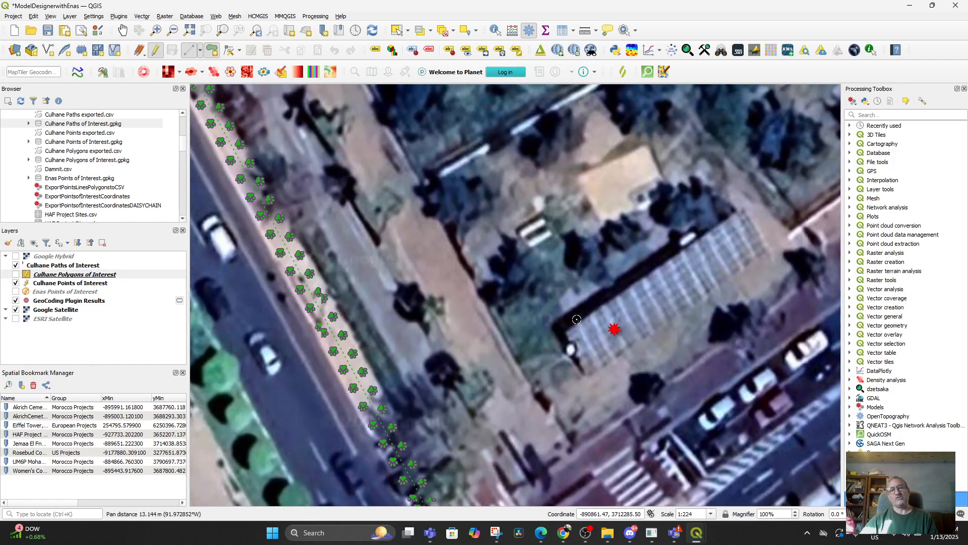
pyautogui.scroll(-2, 460, 323)
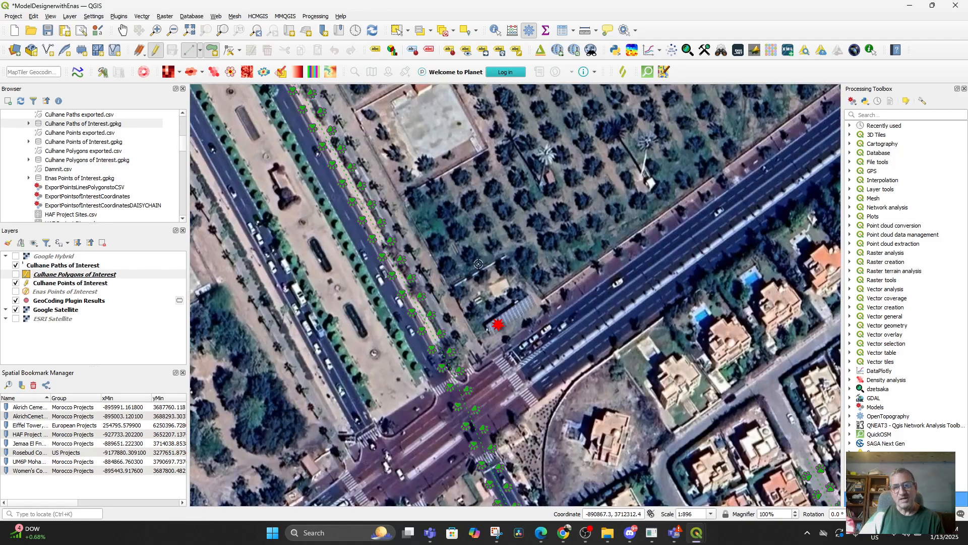
pyautogui.moveTo(522, 375); pyautogui.dragTo(547, 316)
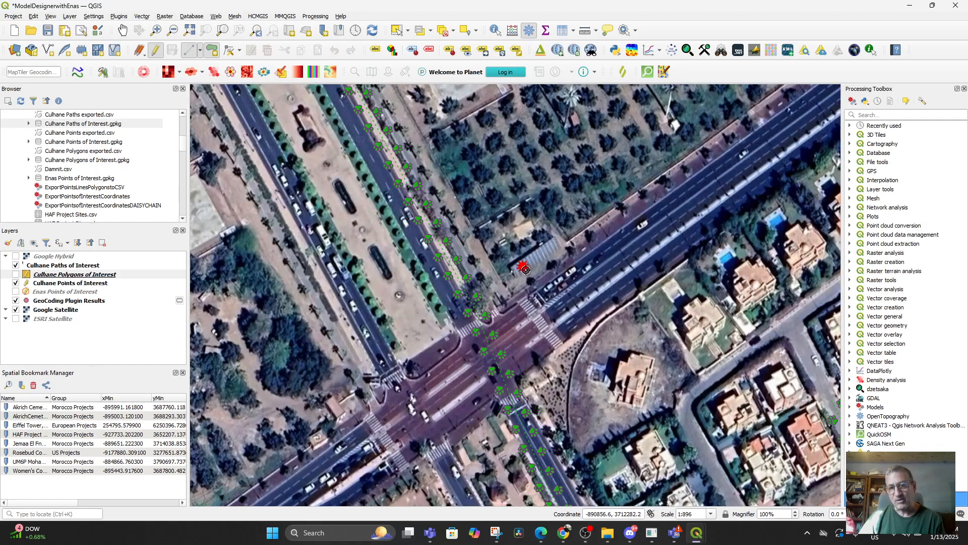
pyautogui.scroll(1, 526, 269)
pyautogui.scroll(-2, 542, 292)
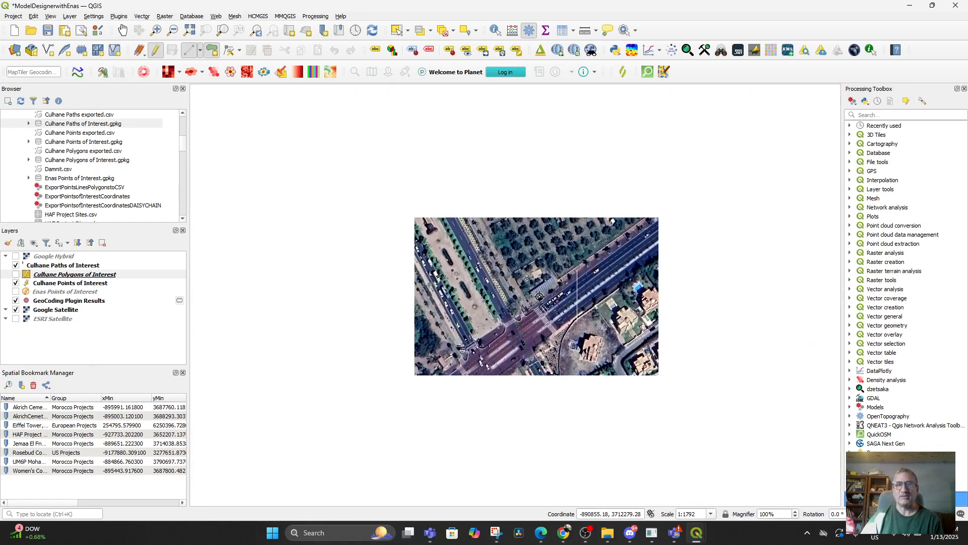
pyautogui.scroll(-2, 539, 297)
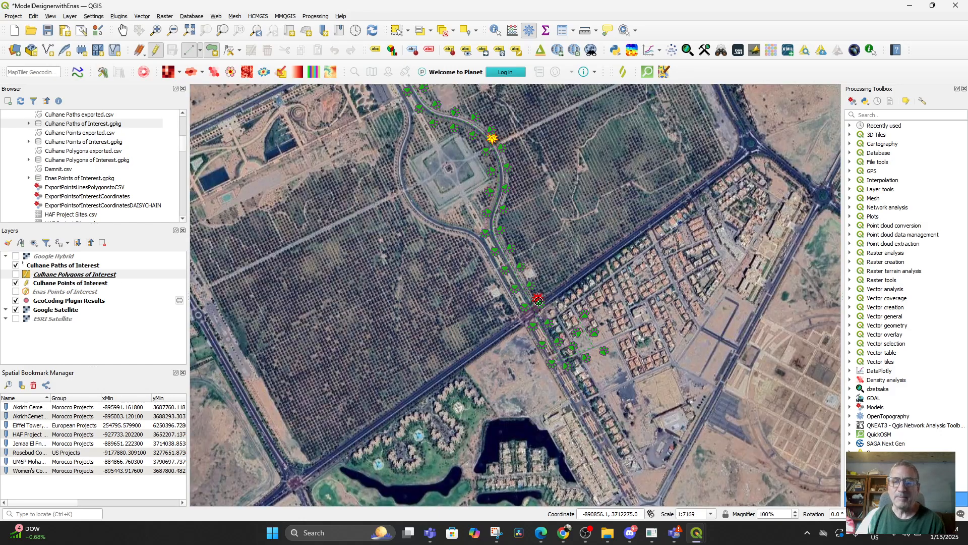
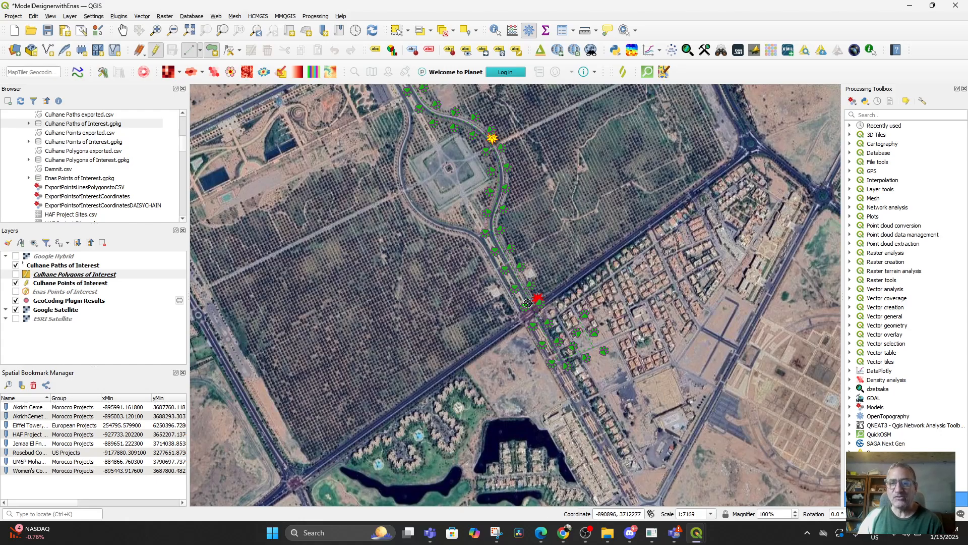
# Examine the location of the recorded points and paths within the wider region around Marrakech
pyautogui.scroll(-1, 523, 262)
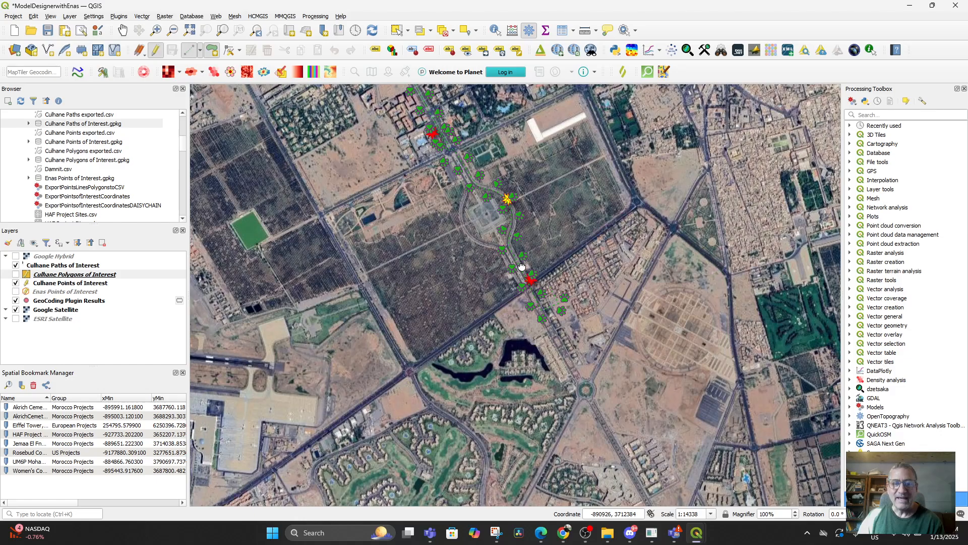
pyautogui.scroll(-1, 521, 266)
pyautogui.scroll(-2, 456, 293)
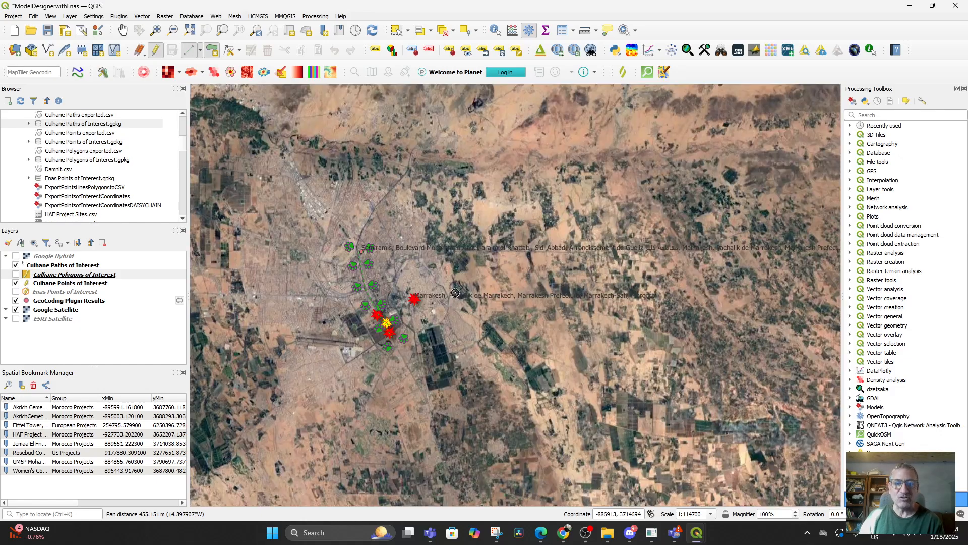
pyautogui.scroll(-3, 456, 293)
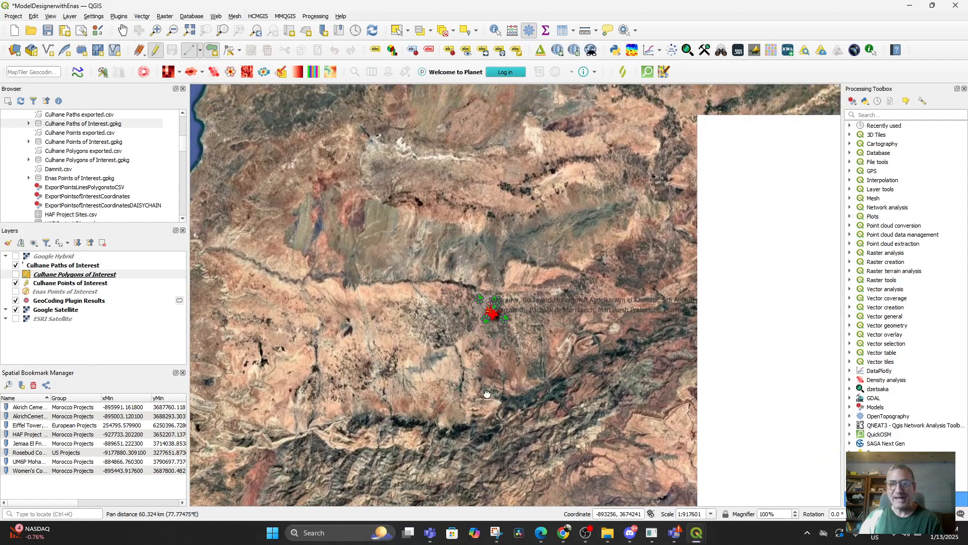
pyautogui.moveTo(473, 373); pyautogui.dragTo(557, 375)
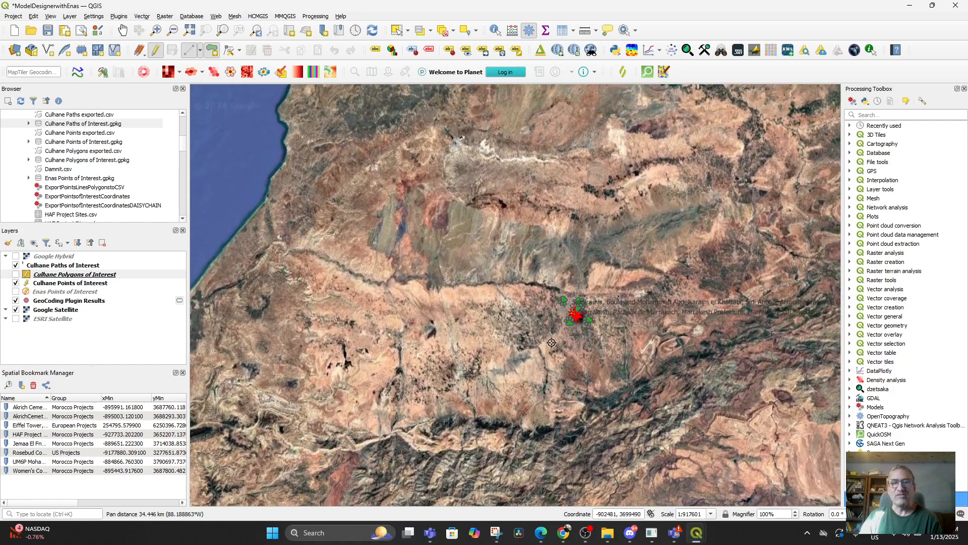
pyautogui.scroll(1, 552, 342)
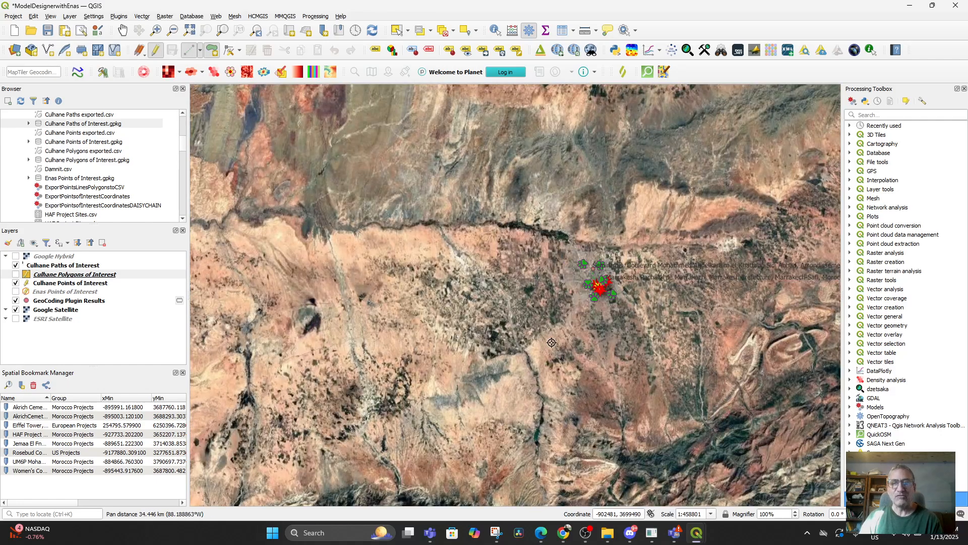
# Open the HAF Project Sites CSV from the Spreadsheets and Attribute Tables folder in LibreOffice Calc, importing it as comma-separated Unicode (UTF-8) text
pyautogui.click(601, 536)
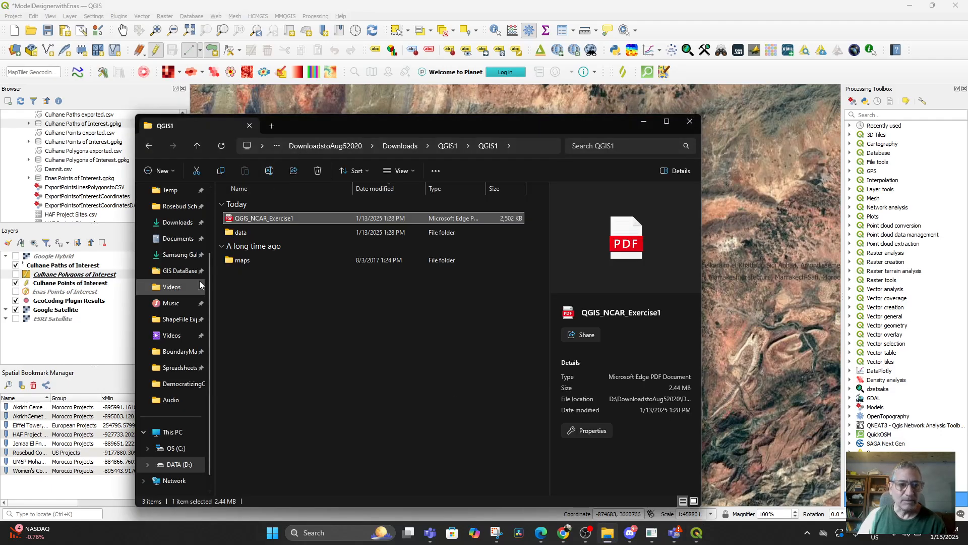
pyautogui.click(157, 370)
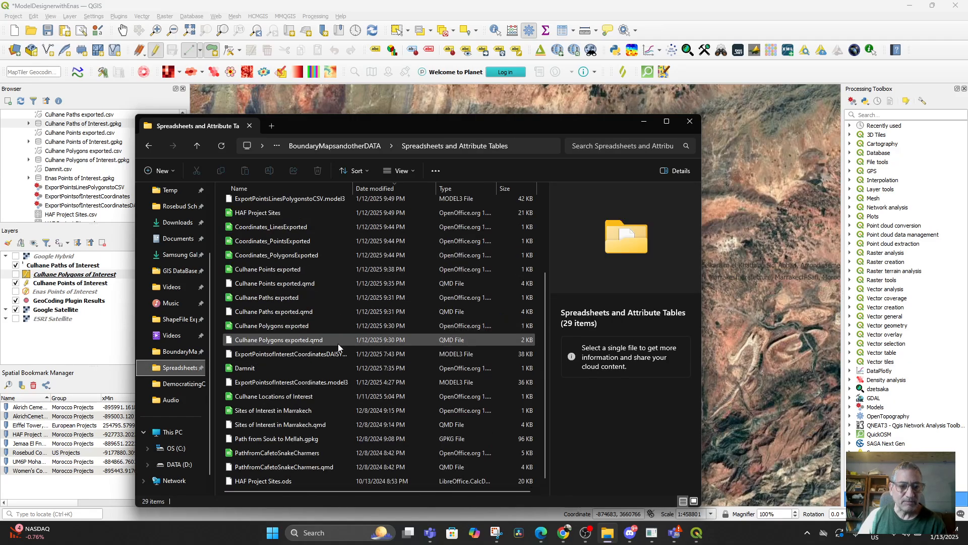
pyautogui.click(272, 213)
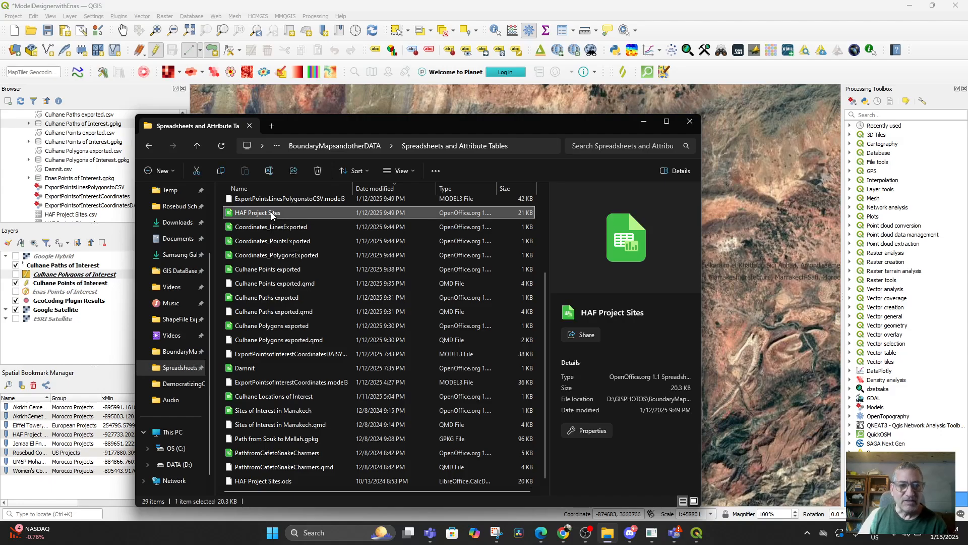
pyautogui.doubleClick(271, 212)
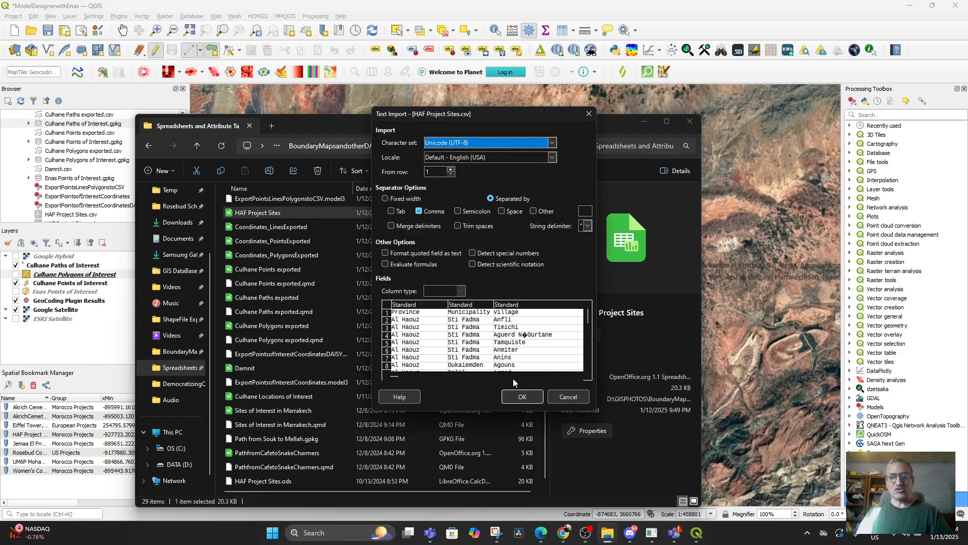
pyautogui.click(522, 396)
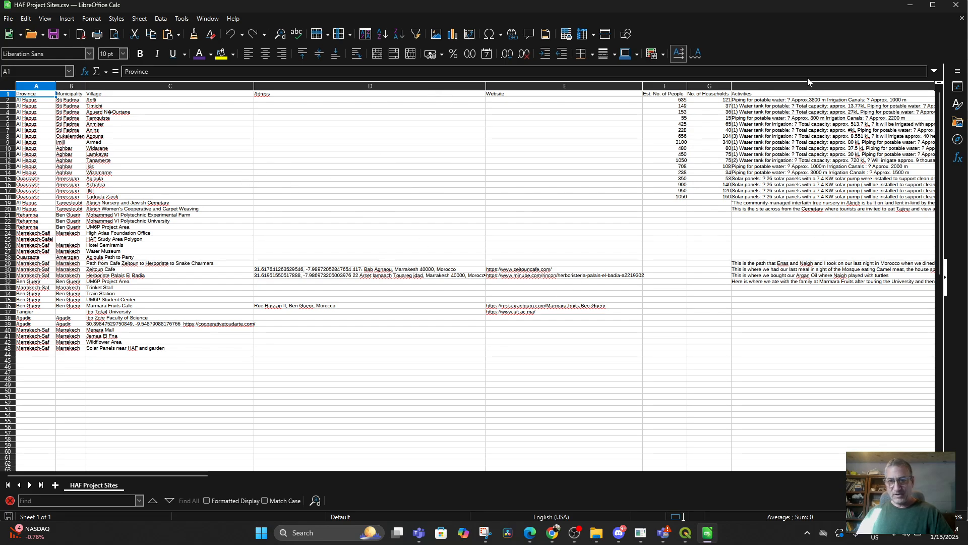
# Read the Activities entries describing the villages' water tank, piping and solar panel projects, including rows 4, 7, 12 and 17
pyautogui.click(787, 191)
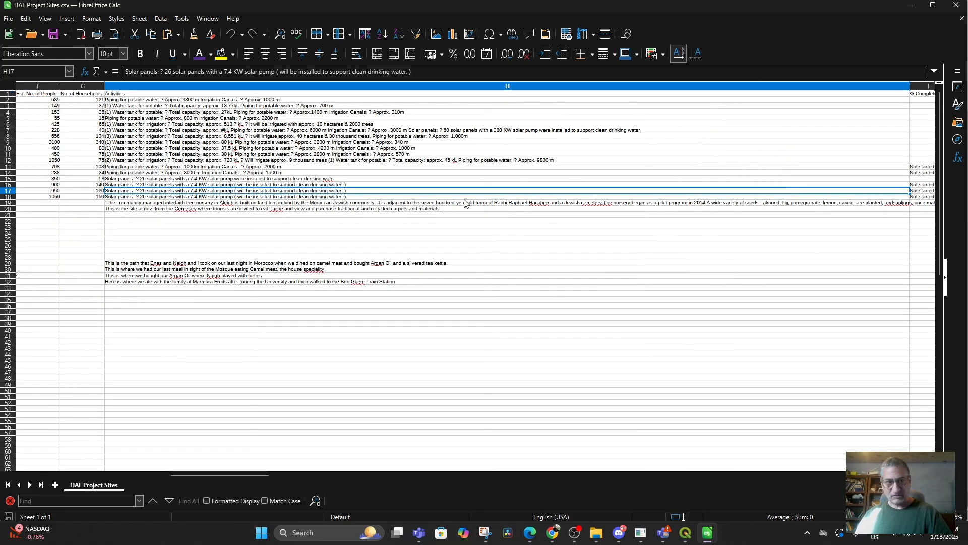
pyautogui.click(150, 167)
pyautogui.click(157, 161)
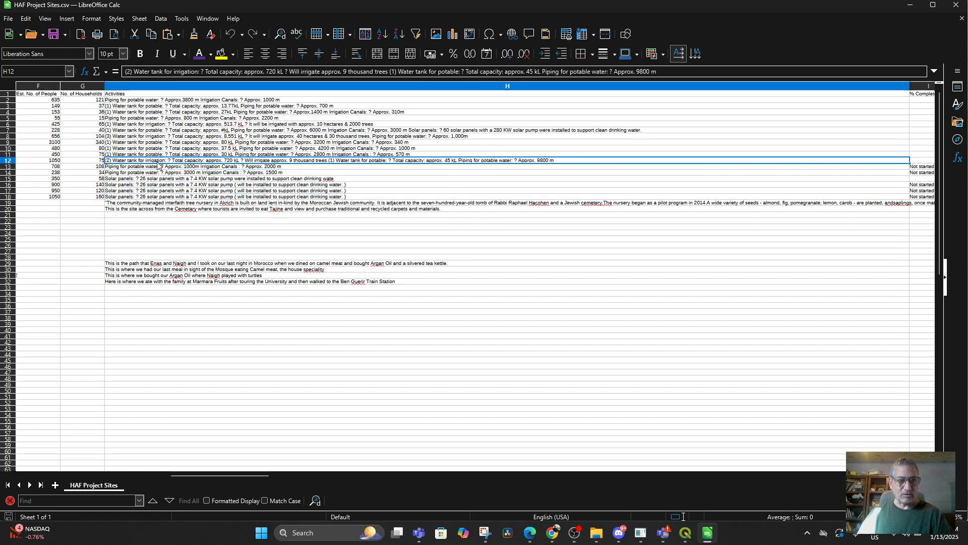
pyautogui.click(162, 131)
pyautogui.click(162, 112)
pyautogui.click(184, 191)
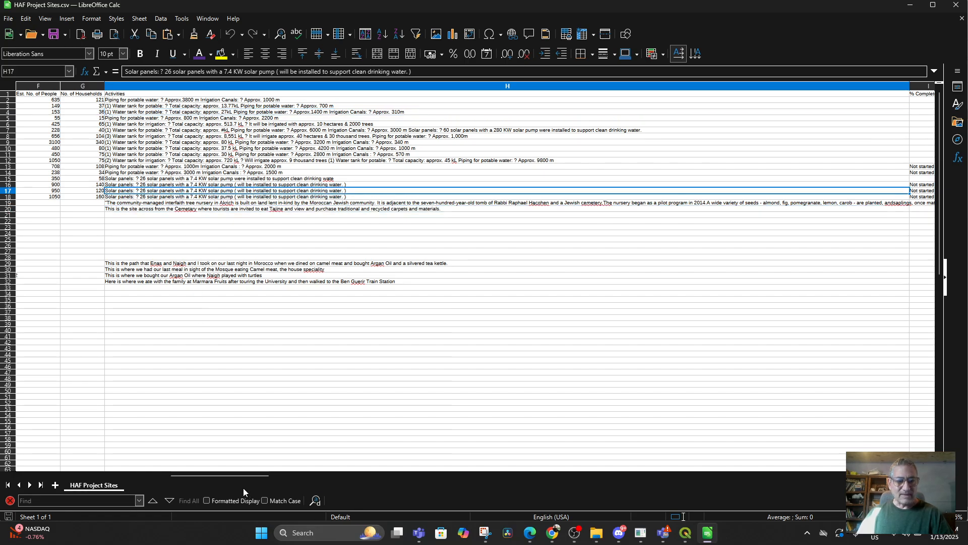
# Read the Activities notes in rows 29 to 32 about the walking path, cafe meal, Argan Oil shop and Marmara Fruits visit
pyautogui.moveTo(237, 474); pyautogui.dragTo(165, 471)
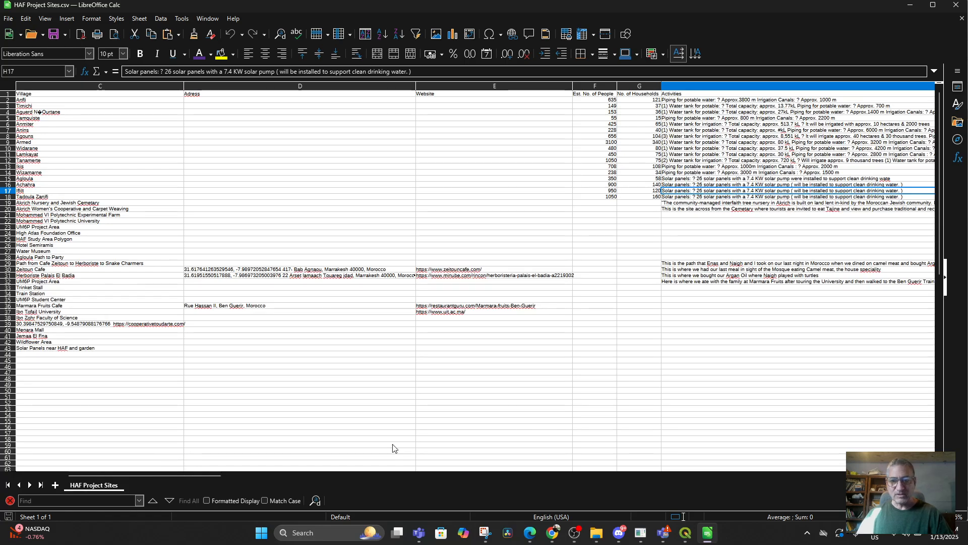
pyautogui.click(776, 266)
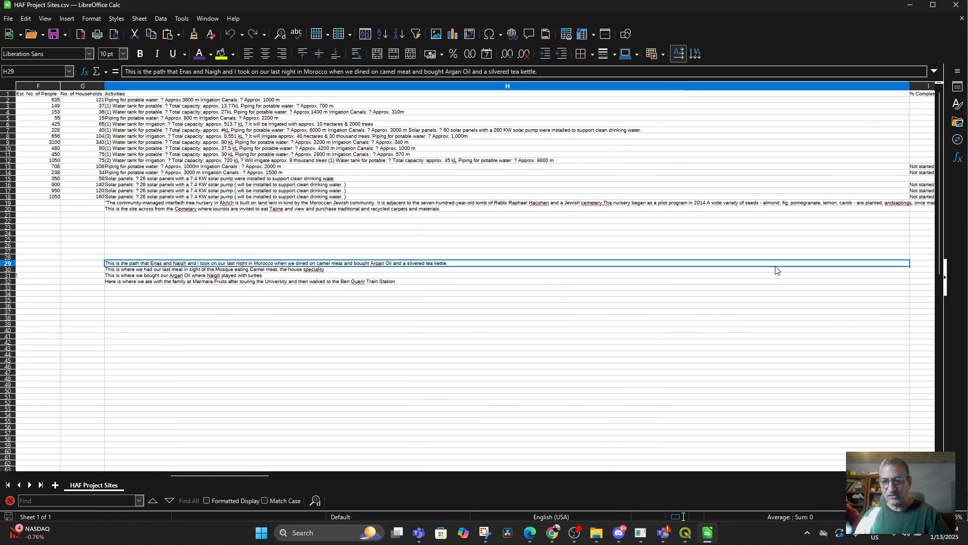
pyautogui.click(289, 271)
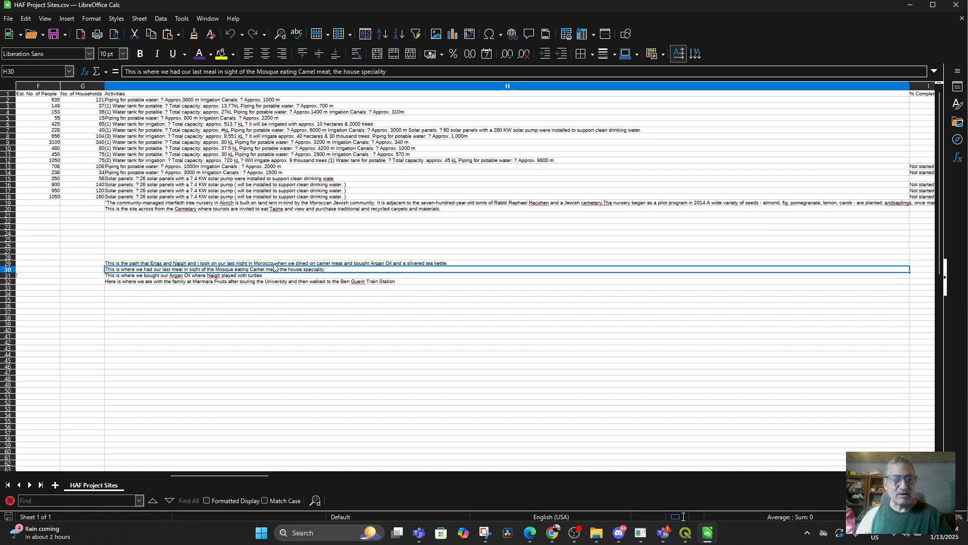
pyautogui.click(212, 276)
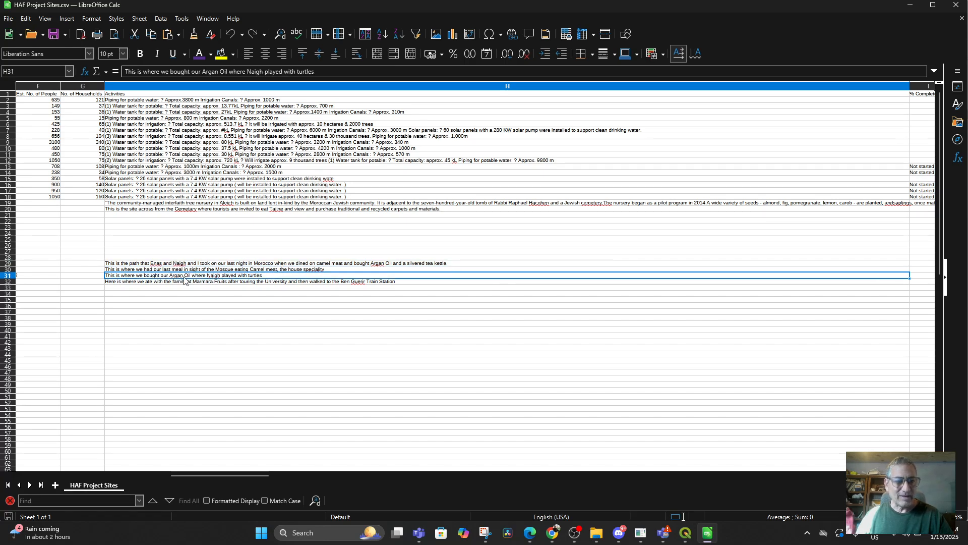
pyautogui.click(210, 282)
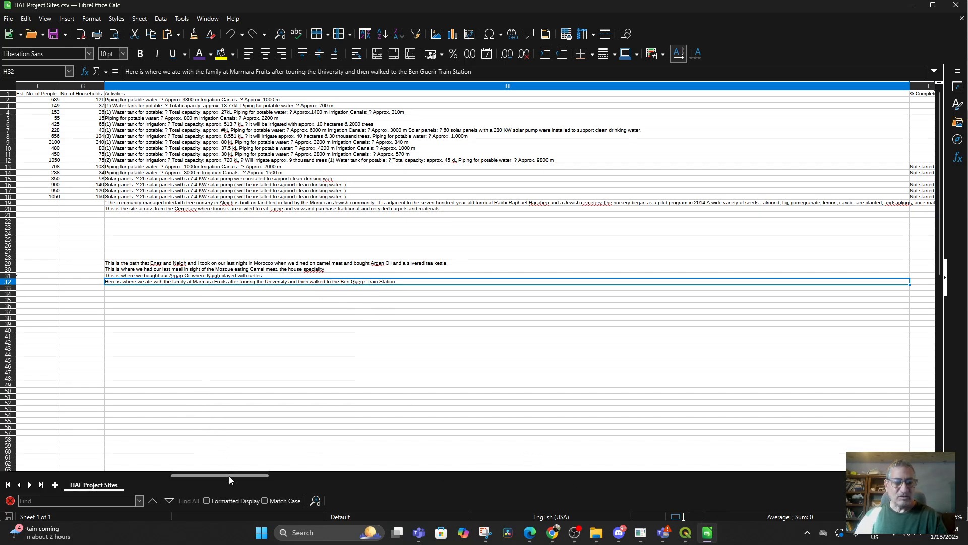
# Review the remaining columns of the project sites sheet, from Village and Adress through the latitude, longitude and PolygonWKT fields
pyautogui.moveTo(229, 474); pyautogui.dragTo(117, 474)
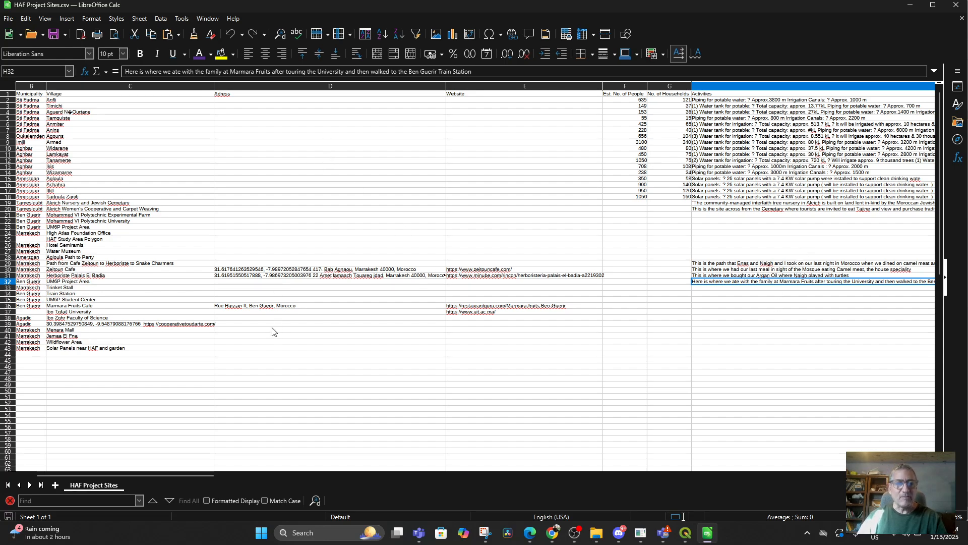
pyautogui.scroll(-4, 273, 331)
pyautogui.scroll(4, 270, 333)
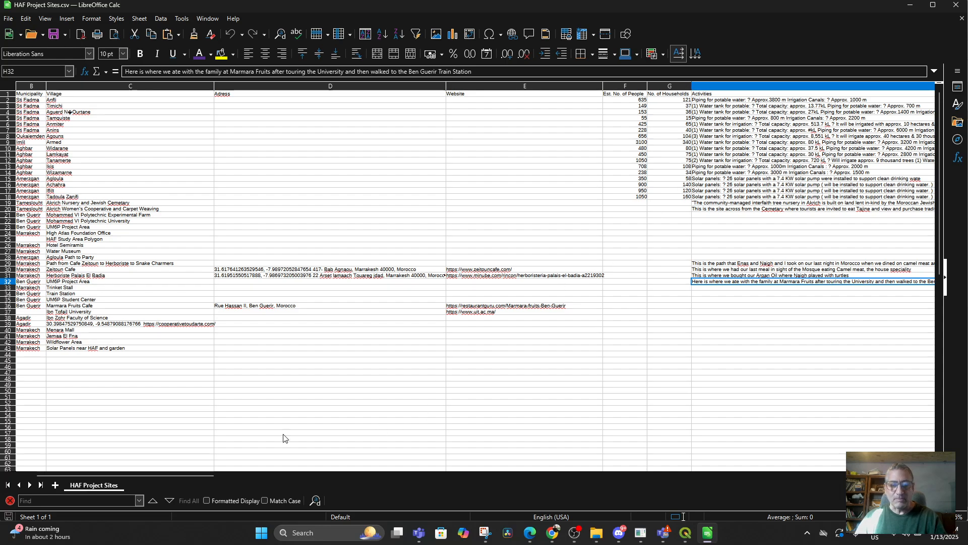
pyautogui.moveTo(198, 475); pyautogui.dragTo(363, 512)
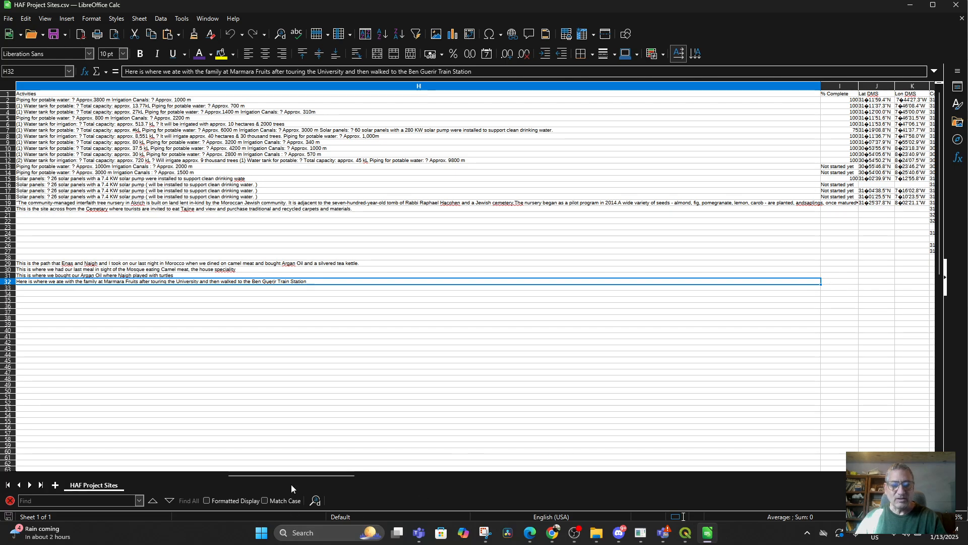
pyautogui.moveTo(301, 476); pyautogui.dragTo(388, 479)
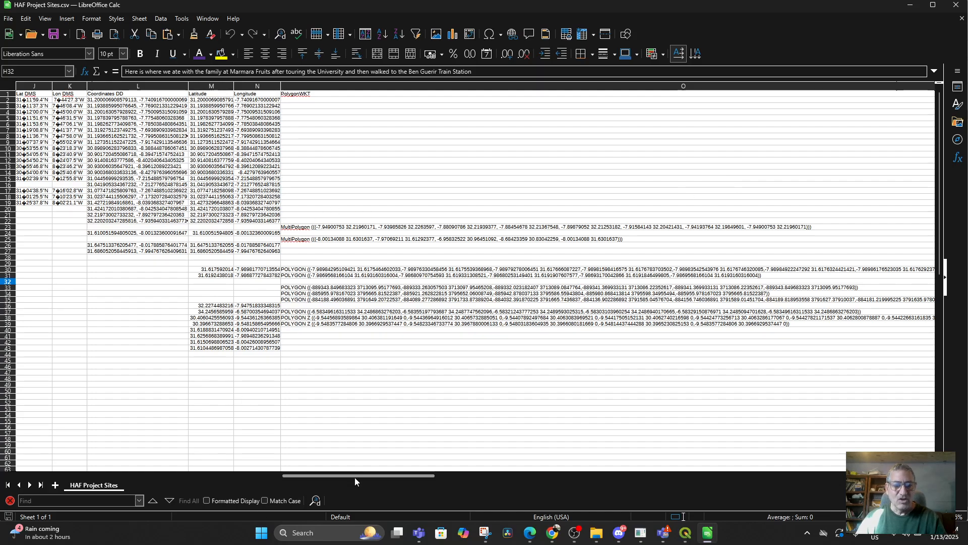
pyautogui.moveTo(355, 480); pyautogui.dragTo(266, 479)
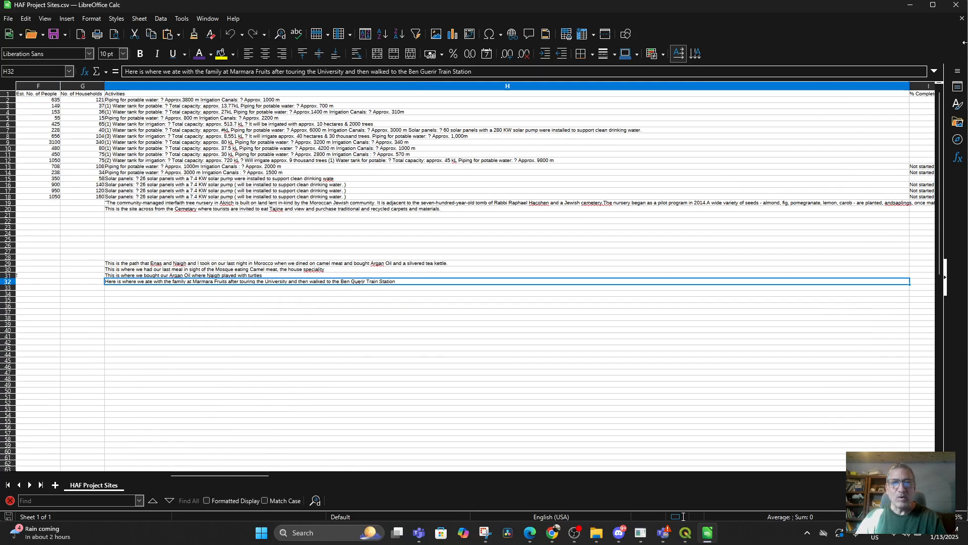
# Switch back to QGIS and turn off editing for the polygons of interest layer
pyautogui.click(910, 6)
pyautogui.click(689, 122)
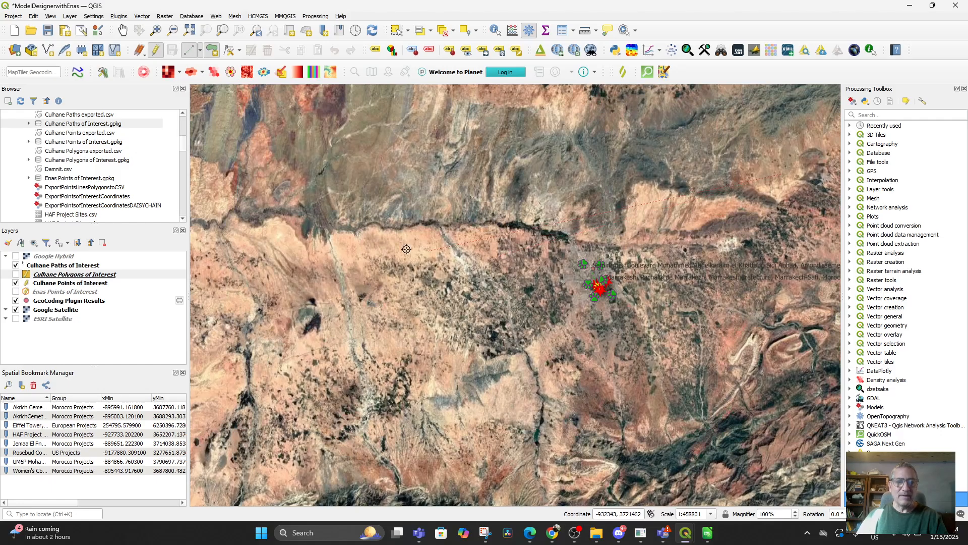
pyautogui.click(155, 49)
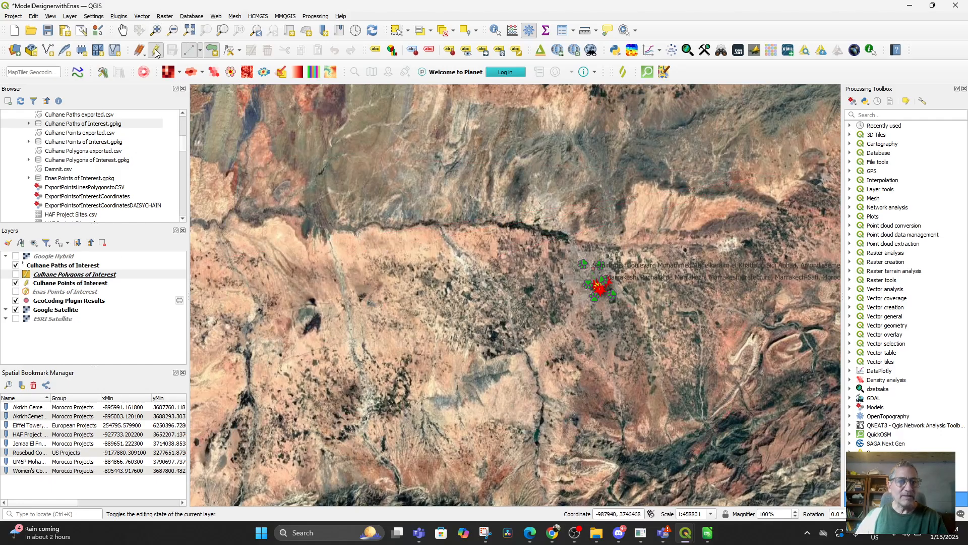
# Add HAF Project Sites.csv as a delimited text point layer with Longitude as X, Latitude as Y, Municipality as M and EPSG:4326
pyautogui.click(50, 17)
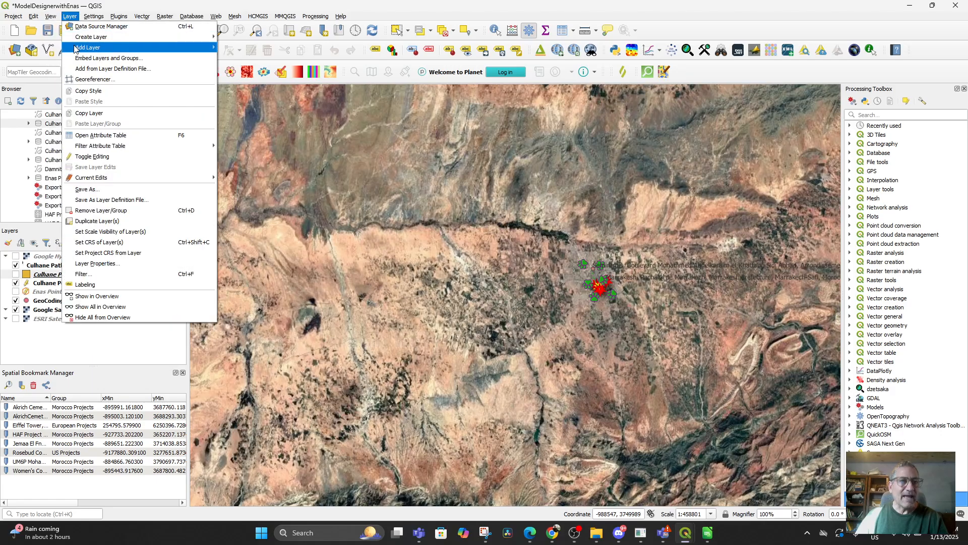
pyautogui.moveTo(192, 49)
pyautogui.click(268, 79)
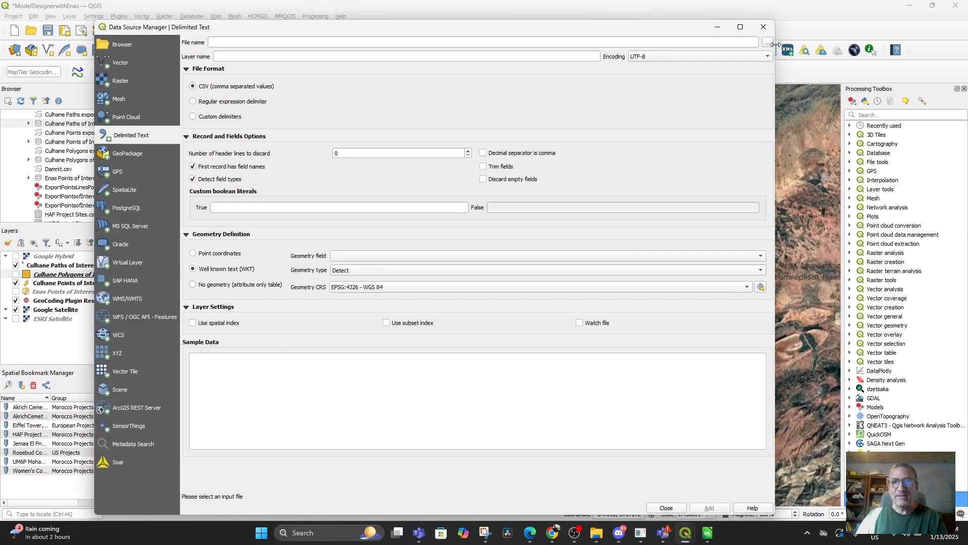
pyautogui.click(767, 43)
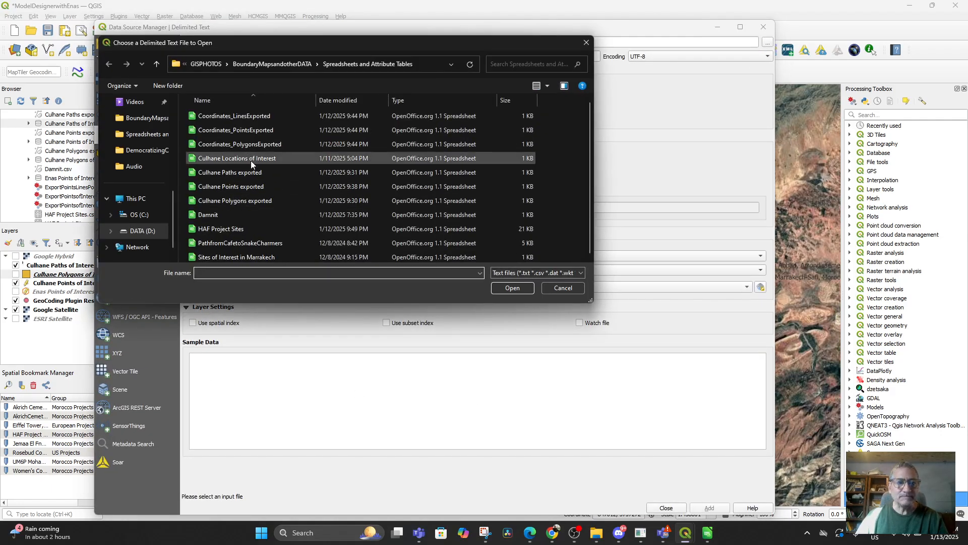
pyautogui.doubleClick(221, 228)
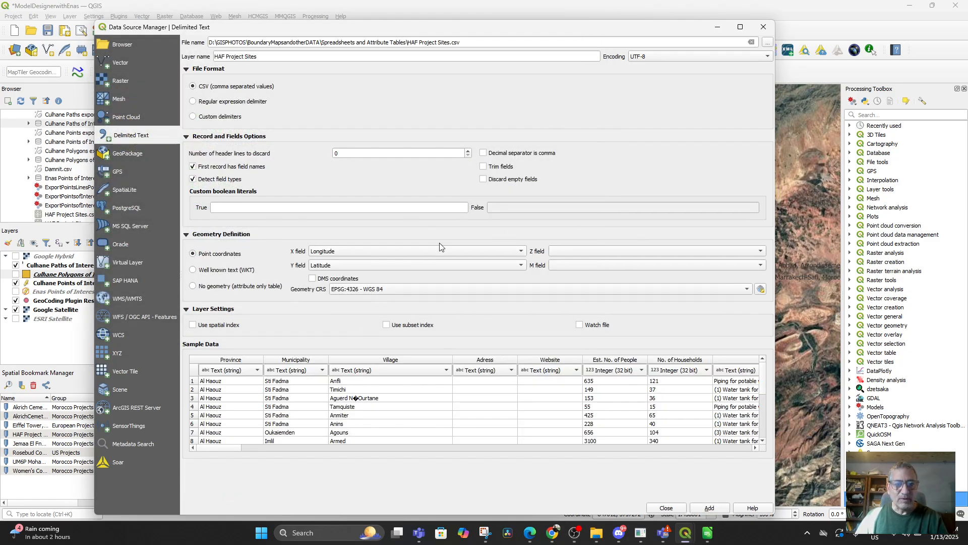
pyautogui.scroll(-2, 556, 268)
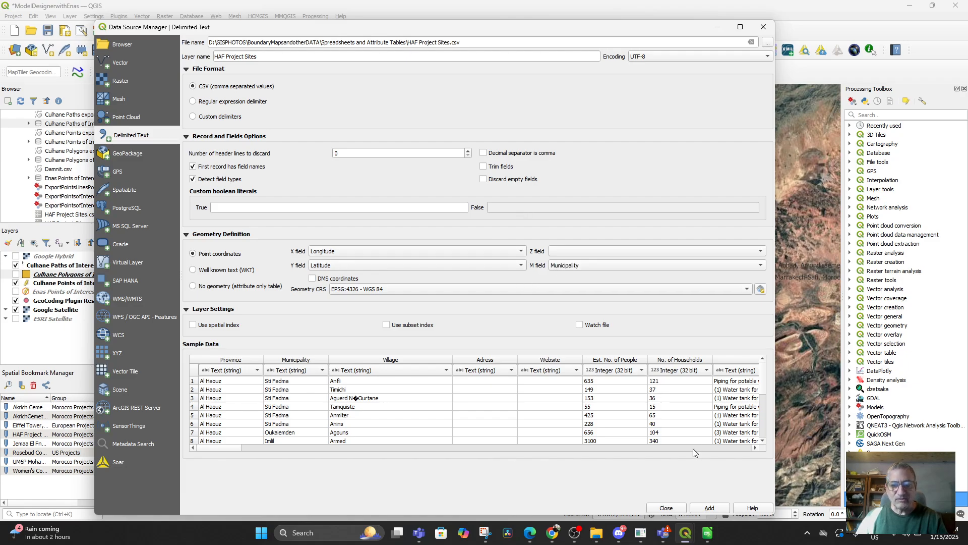
pyautogui.click(709, 507)
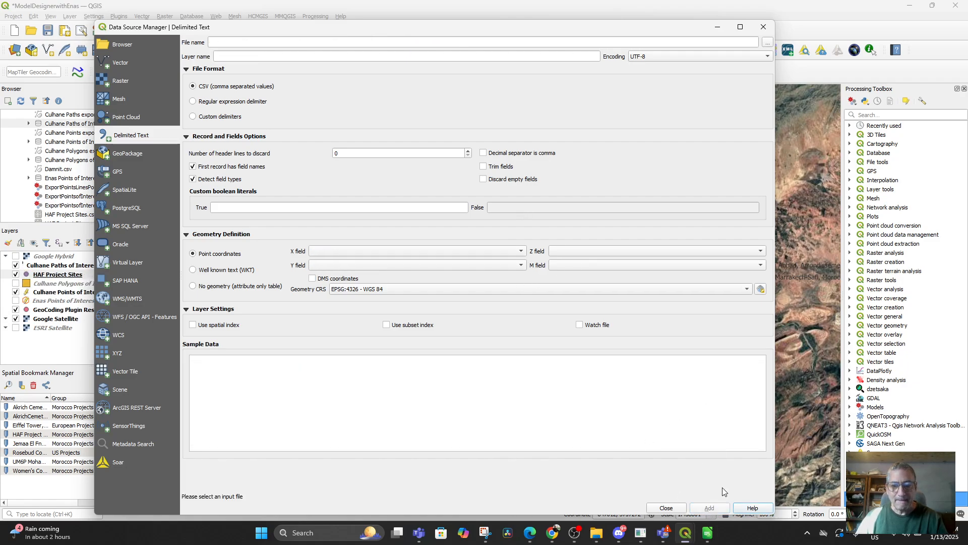
pyautogui.click(666, 508)
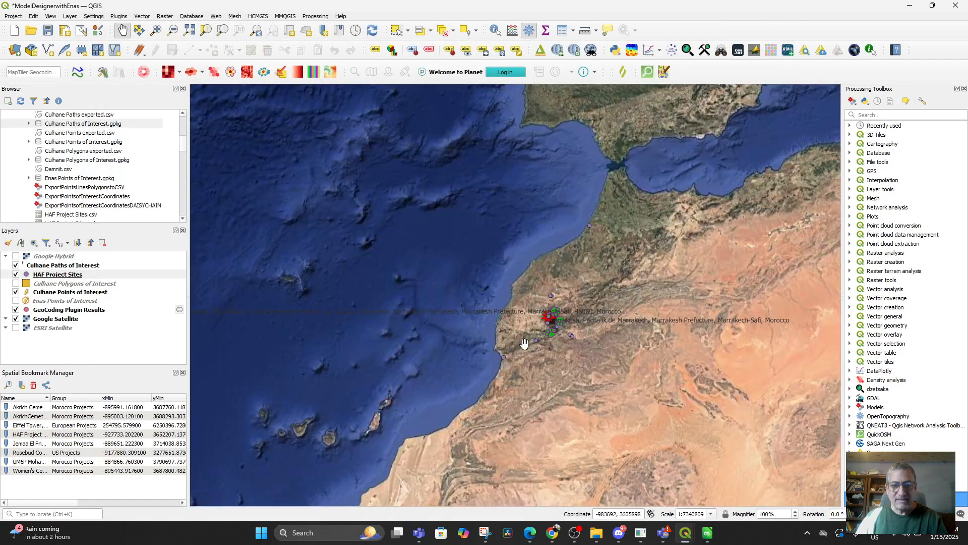
# Style the HAF Project Sites layer's markers with the red "effect drop shadow" star symbol
pyautogui.moveTo(508, 379); pyautogui.dragTo(540, 212)
pyautogui.scroll(-1, 538, 277)
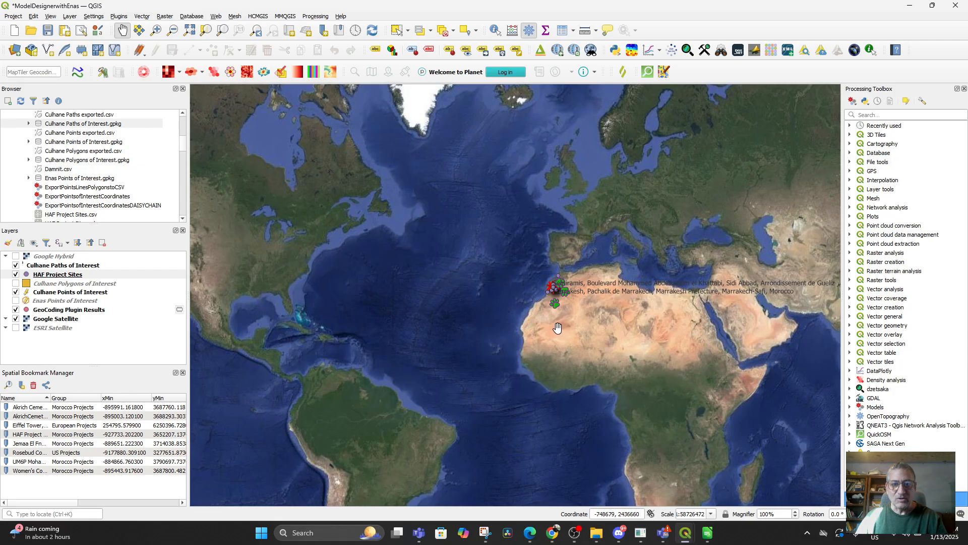
pyautogui.moveTo(551, 311); pyautogui.dragTo(562, 430)
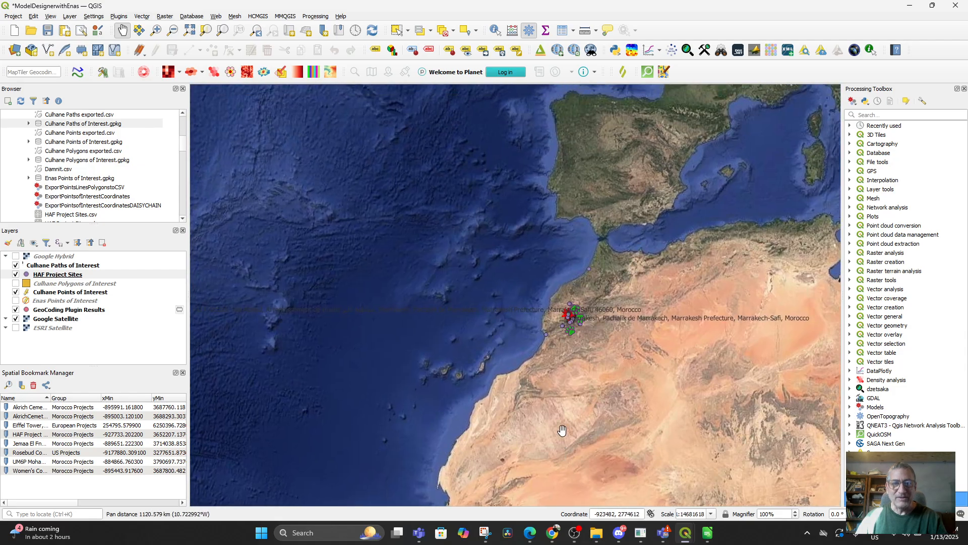
pyautogui.click(50, 277)
pyautogui.doubleClick(50, 277)
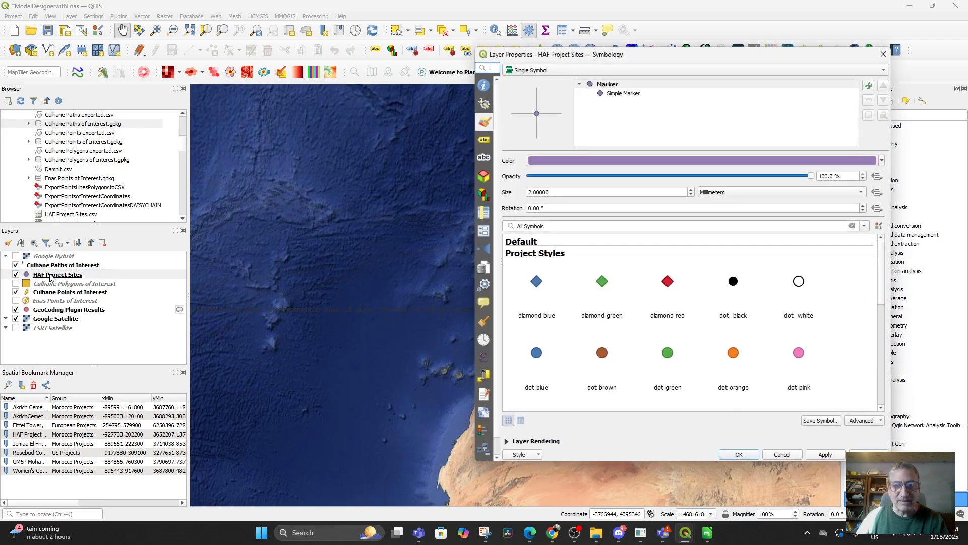
pyautogui.scroll(-3, 600, 337)
pyautogui.click(732, 325)
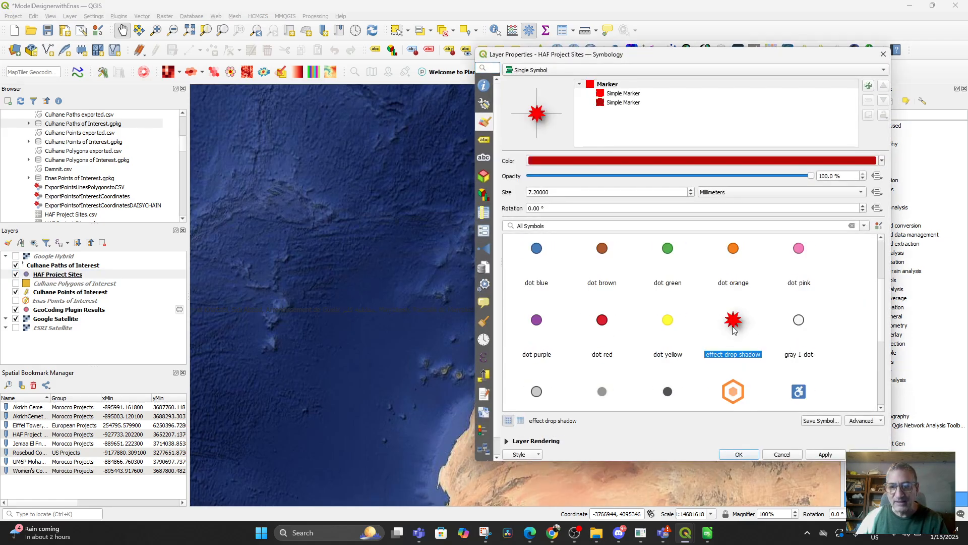
# Apply the effect drop shadow marker symbol to the HAF Project Sites layer and close its properties
pyautogui.click(825, 454)
pyautogui.click(737, 453)
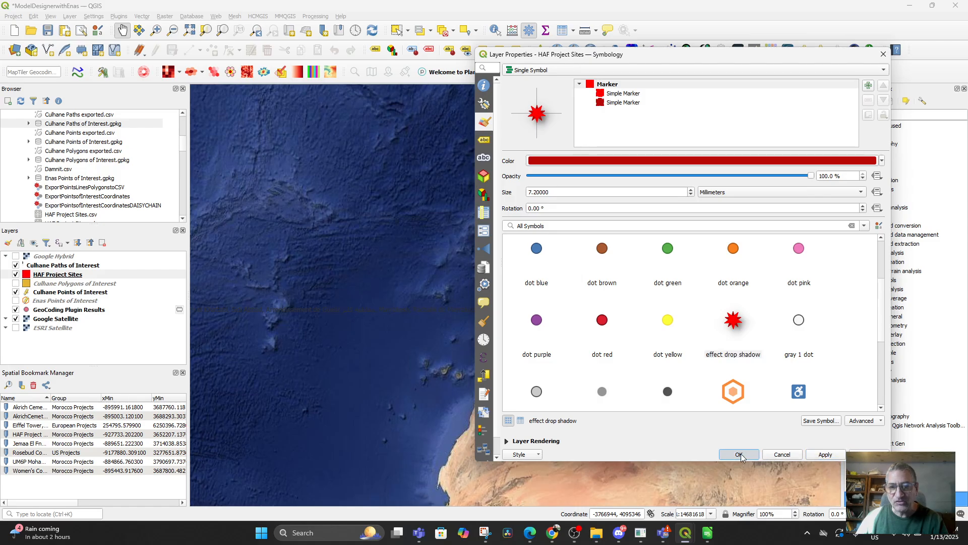
# Identify three of the inland project sites south of Marrakech one at a time and read their attributes
pyautogui.scroll(2, 520, 329)
pyautogui.moveTo(520, 330); pyautogui.dragTo(350, 349)
pyautogui.scroll(3, 519, 363)
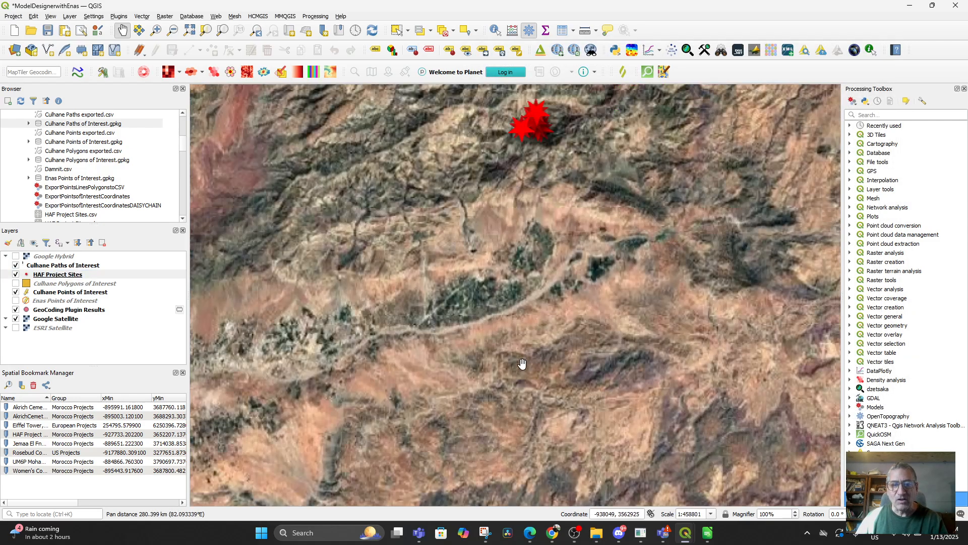
pyautogui.moveTo(553, 280); pyautogui.dragTo(563, 426)
pyautogui.scroll(-2, 563, 426)
pyautogui.moveTo(697, 365); pyautogui.dragTo(650, 348)
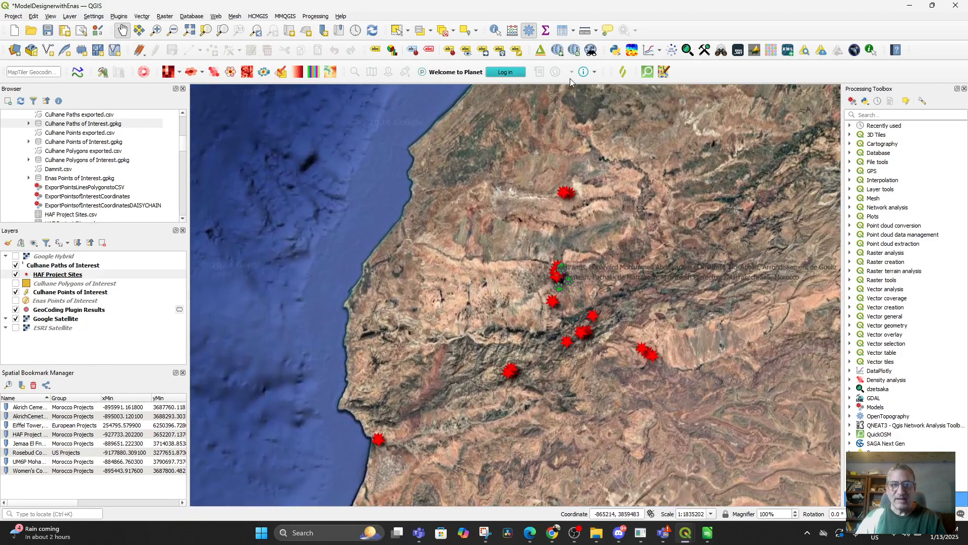
pyautogui.click(592, 316)
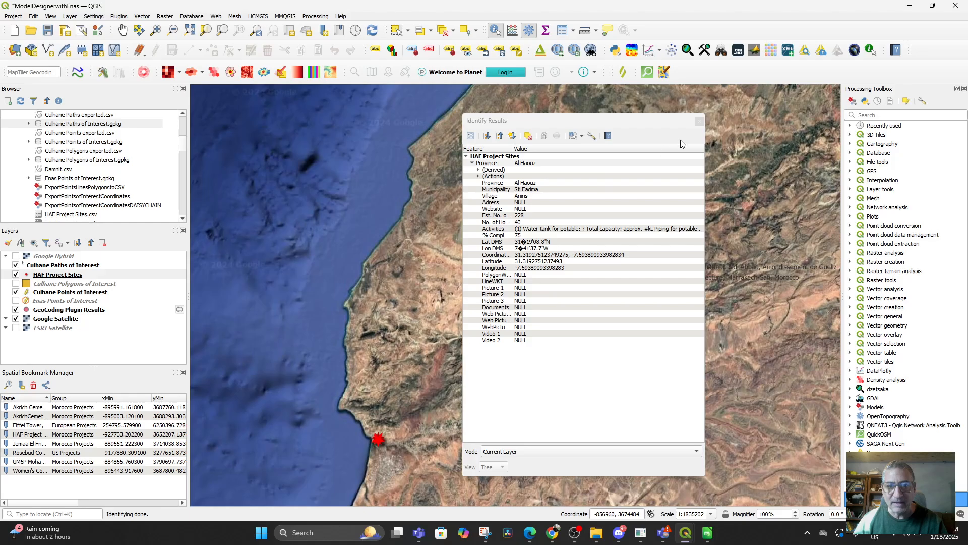
pyautogui.click(700, 121)
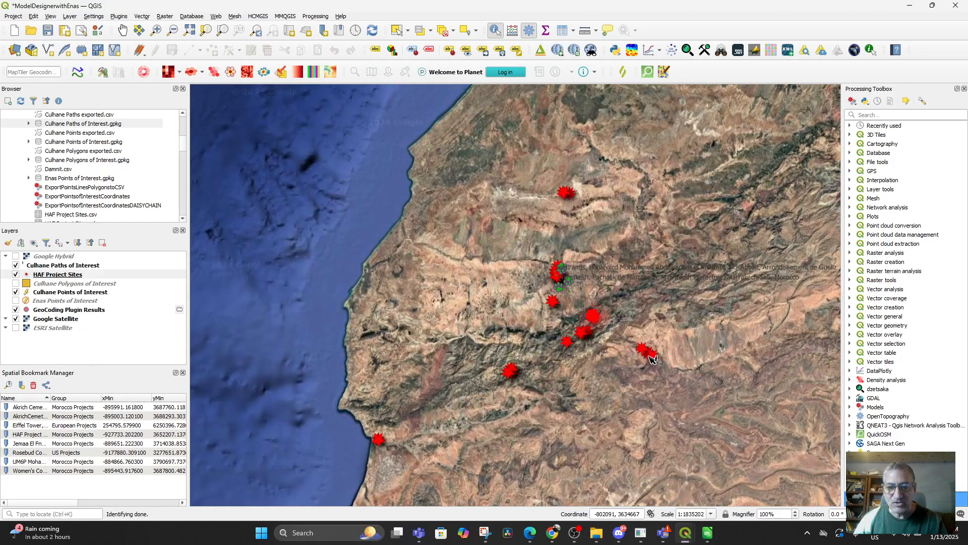
pyautogui.click(511, 372)
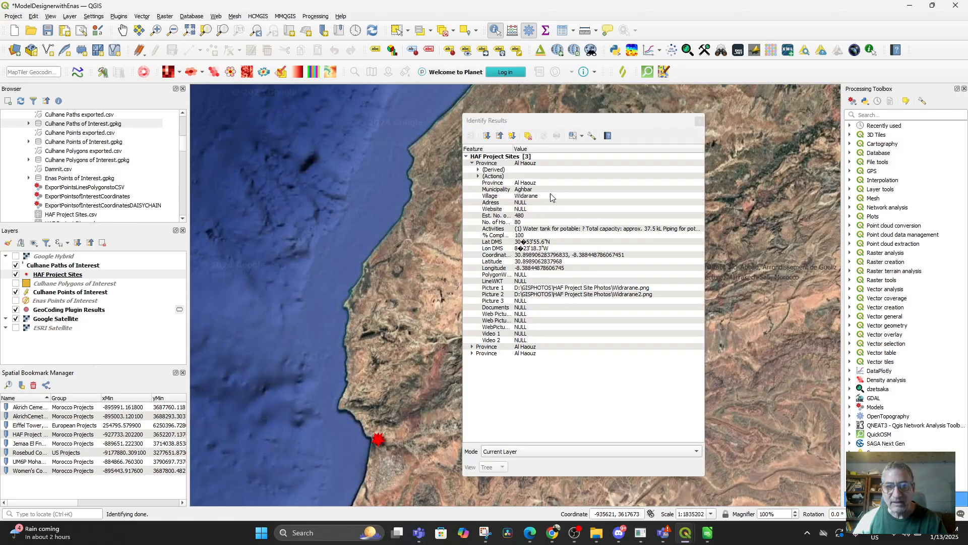
pyautogui.click(699, 121)
pyautogui.click(642, 354)
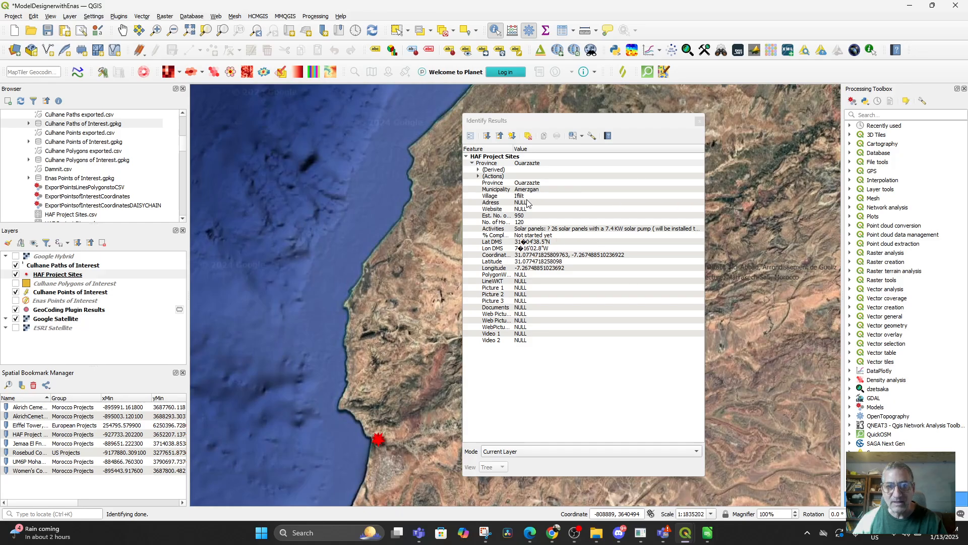
pyautogui.click(700, 121)
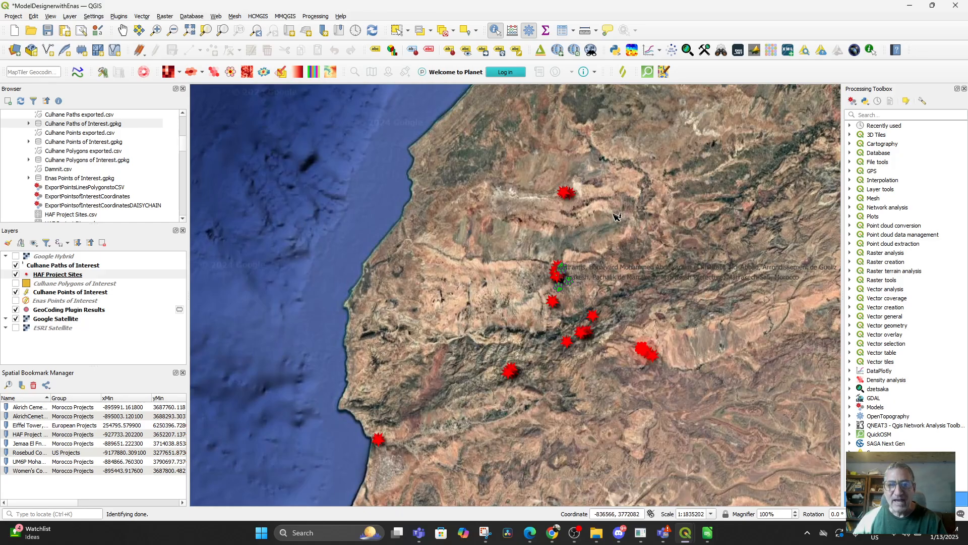
# Identify the project site cluster north of Marrakech and read its attributes
pyautogui.moveTo(568, 196); pyautogui.dragTo(570, 227)
pyautogui.click(570, 228)
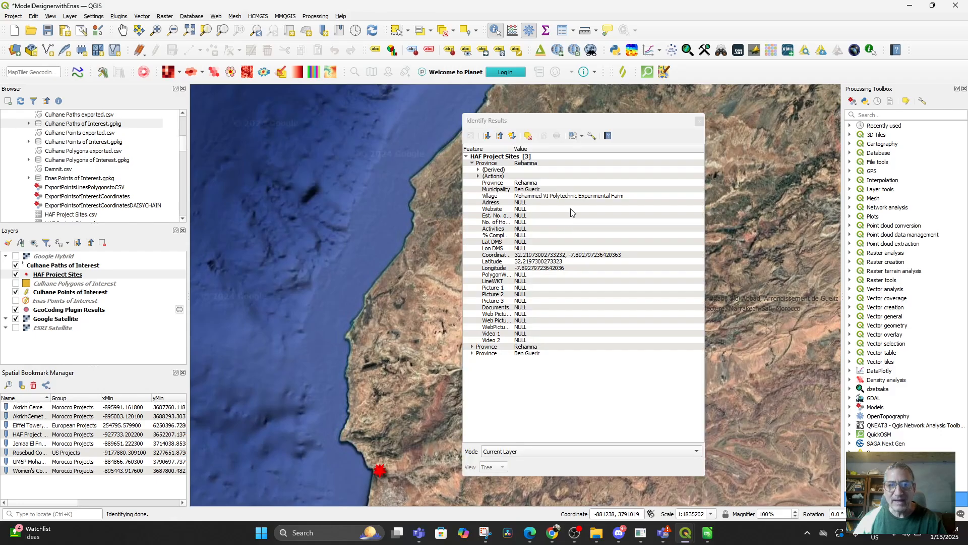
pyautogui.click(699, 121)
# Identify the southern coastal site near Agadir, view its linked cooperative website, and return to the QGIS map
pyautogui.moveTo(380, 490); pyautogui.dragTo(470, 384)
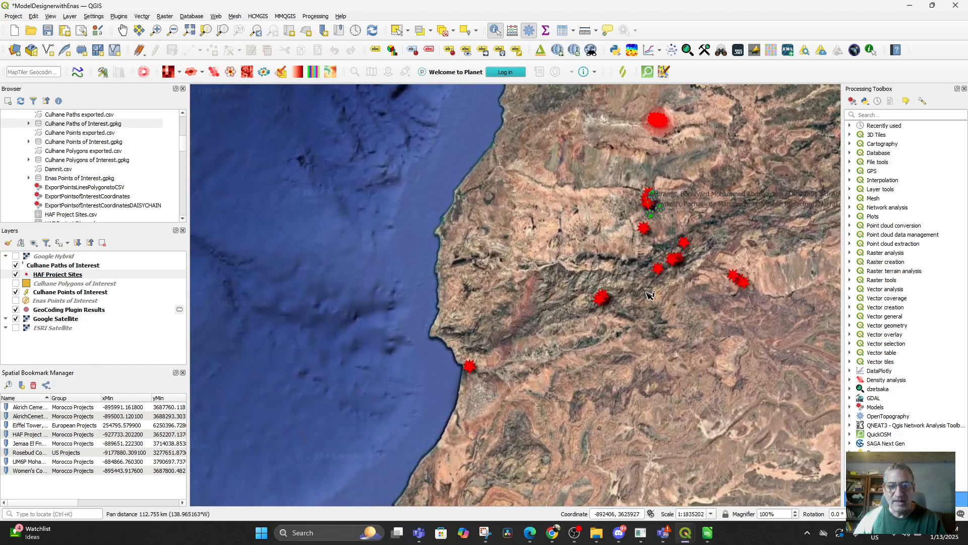
pyautogui.click(472, 372)
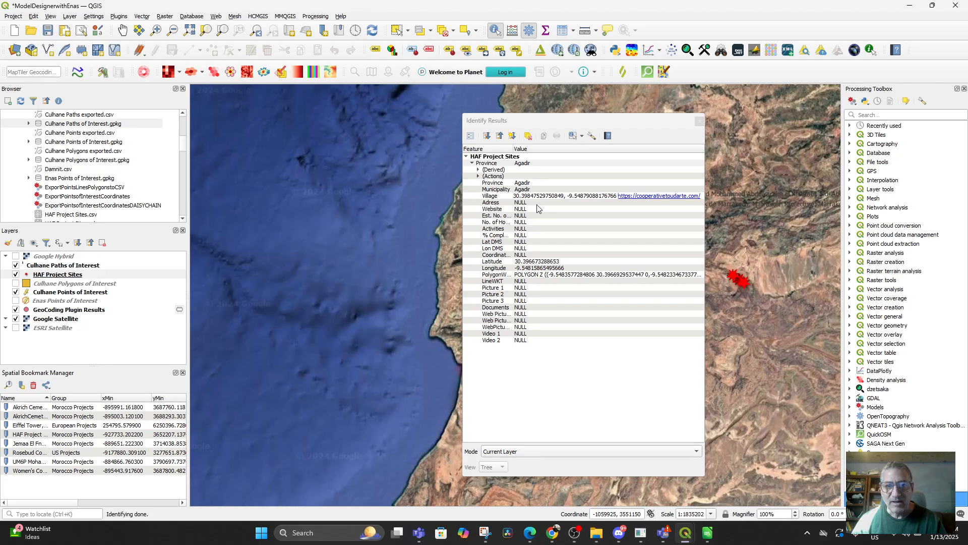
pyautogui.click(658, 197)
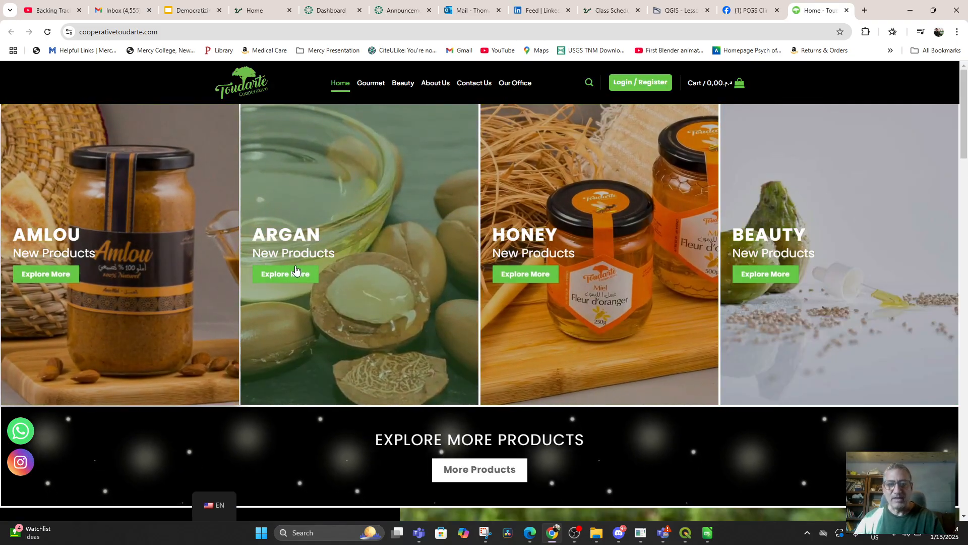
pyautogui.scroll(-2, 589, 476)
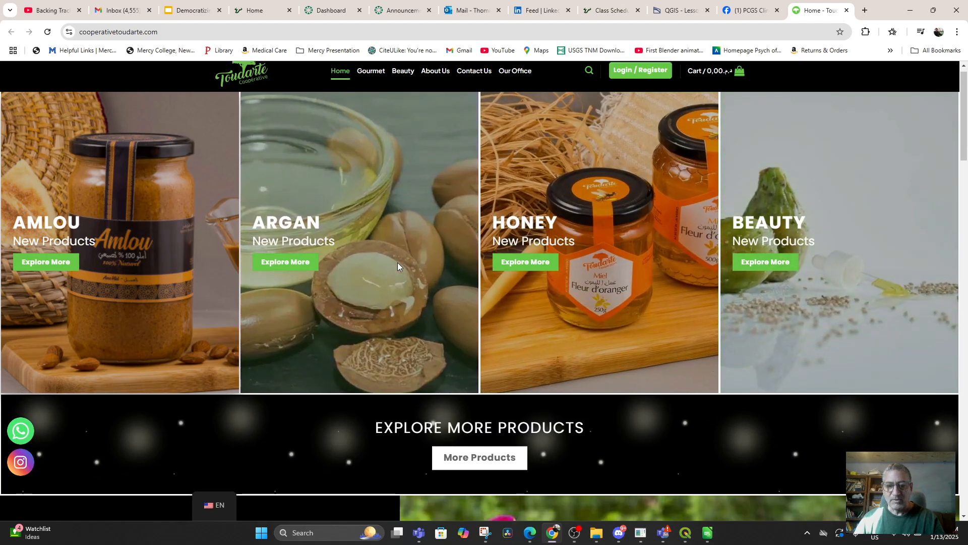
pyautogui.moveTo(686, 533)
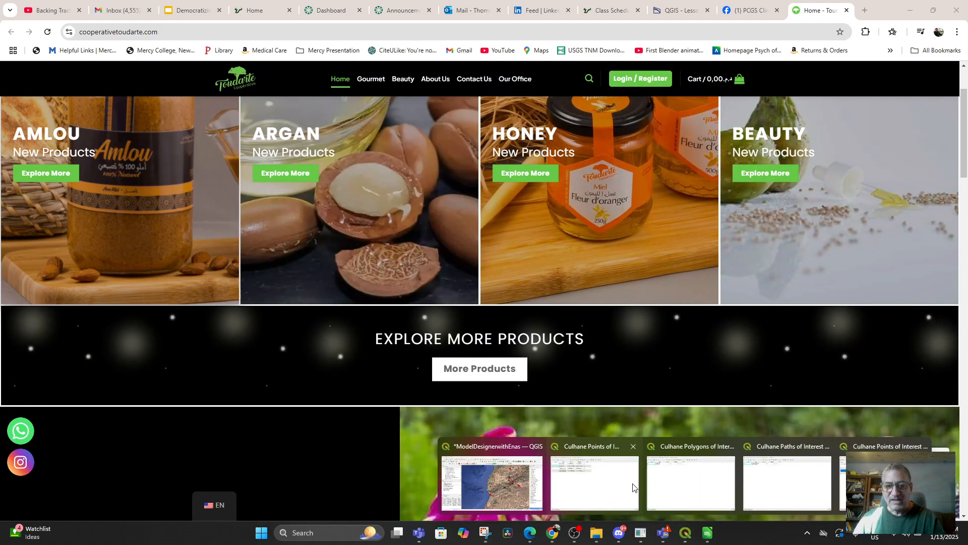
pyautogui.click(533, 492)
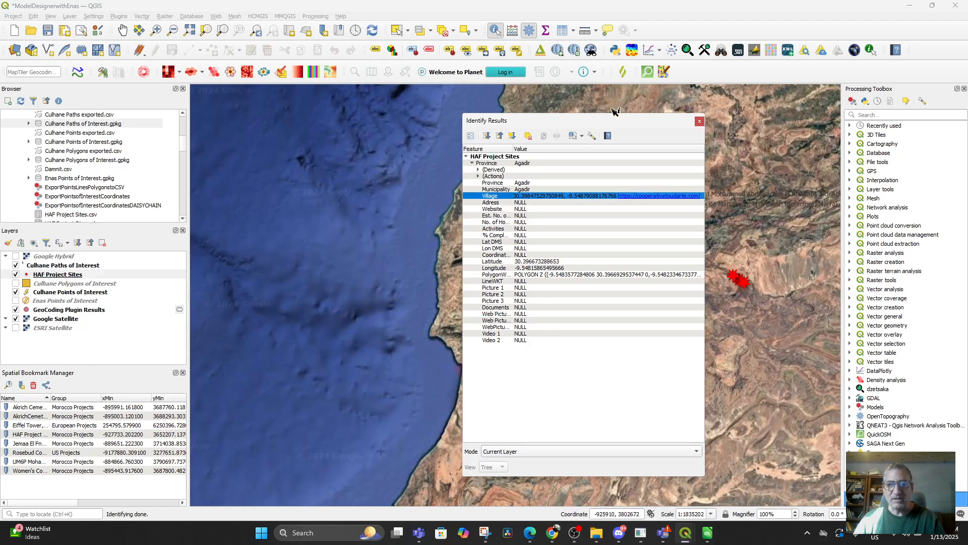
pyautogui.click(700, 122)
# Identify the northernmost coastal project site, open its website link in the browser, and return to the QGIS map
pyautogui.moveTo(504, 166); pyautogui.dragTo(706, 327)
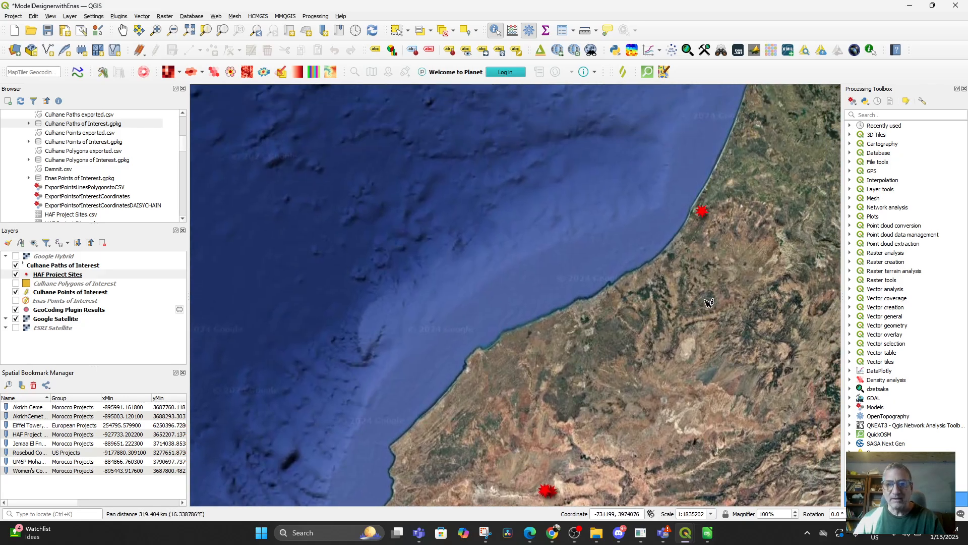
pyautogui.click(704, 210)
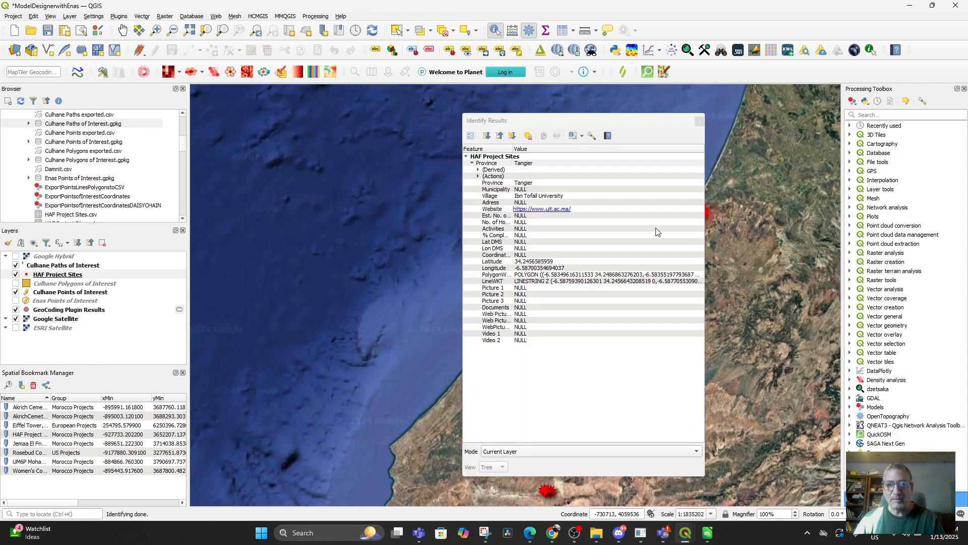
pyautogui.click(547, 210)
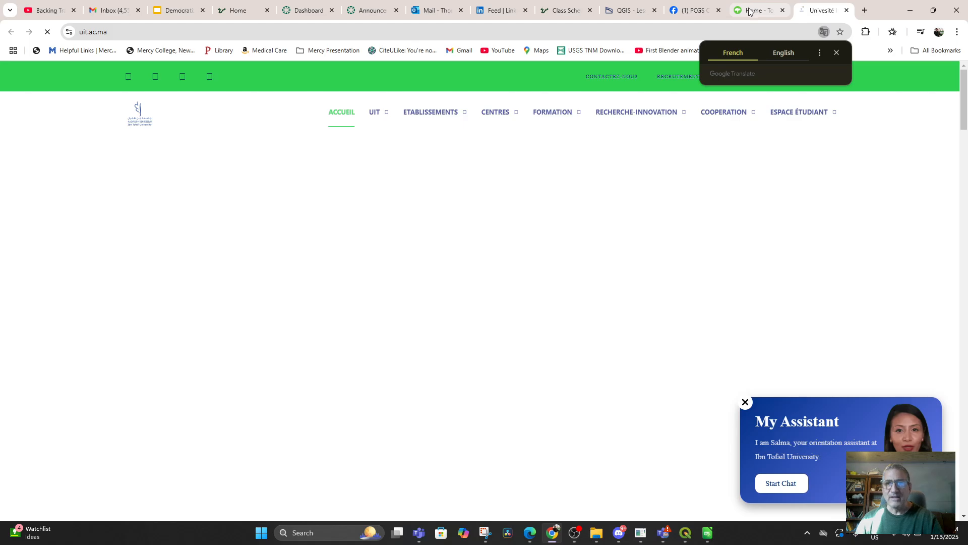
pyautogui.moveTo(685, 532)
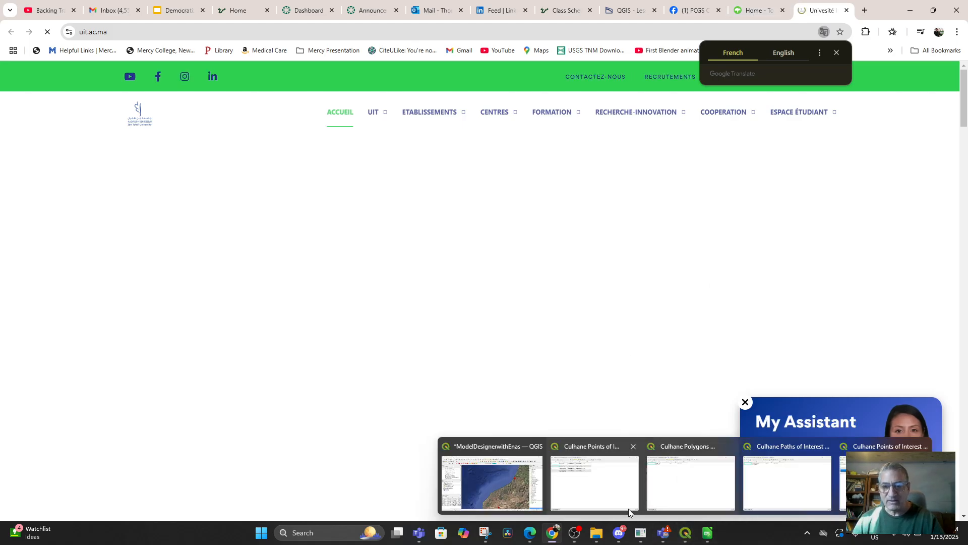
pyautogui.click(470, 480)
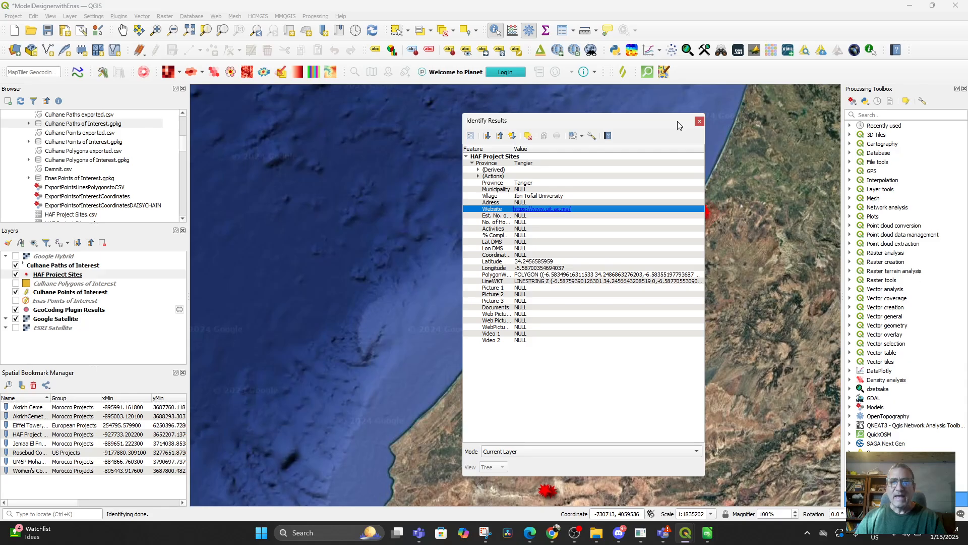
pyautogui.click(698, 122)
# Start adding a delimited text layer and choose HAF Project Sites.csv as its source file
pyautogui.scroll(-2, 592, 304)
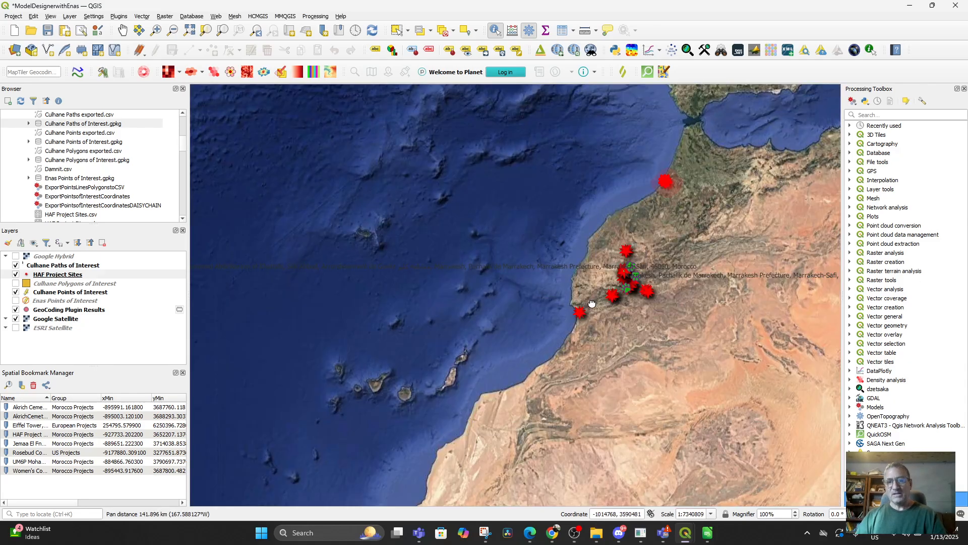
pyautogui.moveTo(592, 304); pyautogui.dragTo(519, 362)
pyautogui.scroll(1, 551, 348)
pyautogui.moveTo(541, 305); pyautogui.dragTo(543, 362)
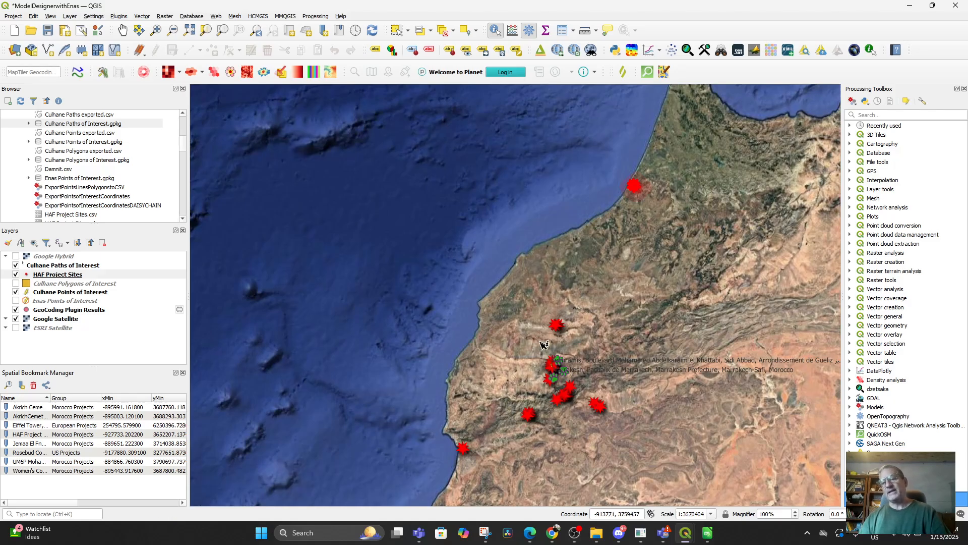
pyautogui.click(71, 17)
pyautogui.moveTo(109, 49)
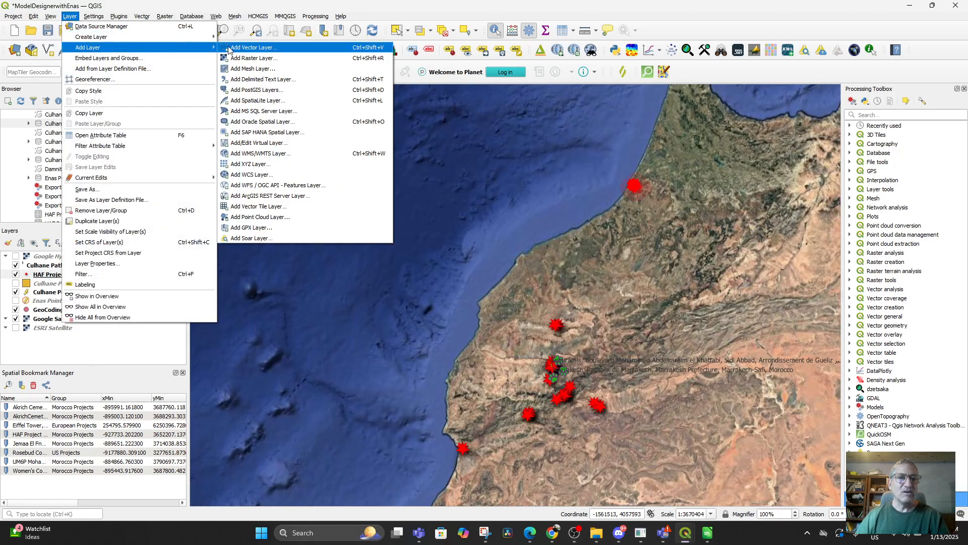
pyautogui.click(273, 80)
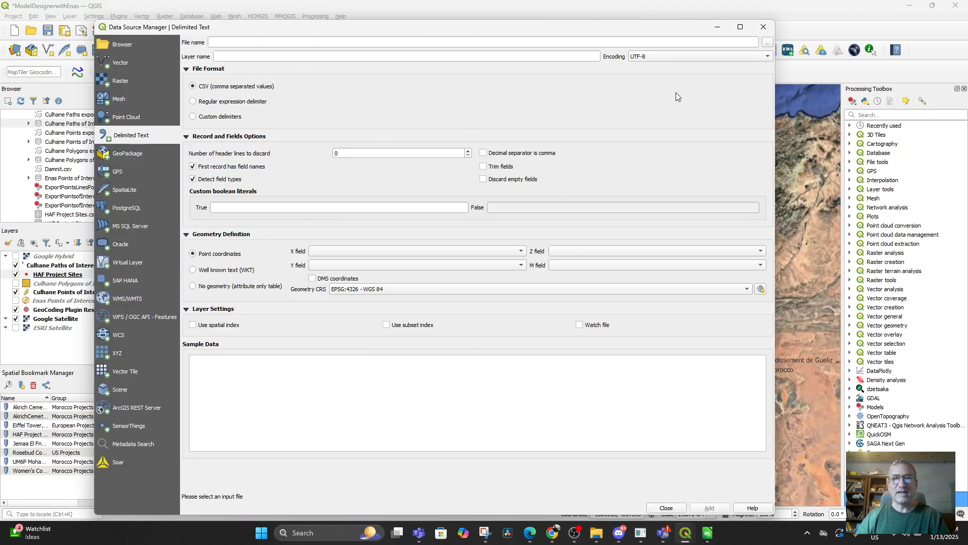
pyautogui.click(767, 43)
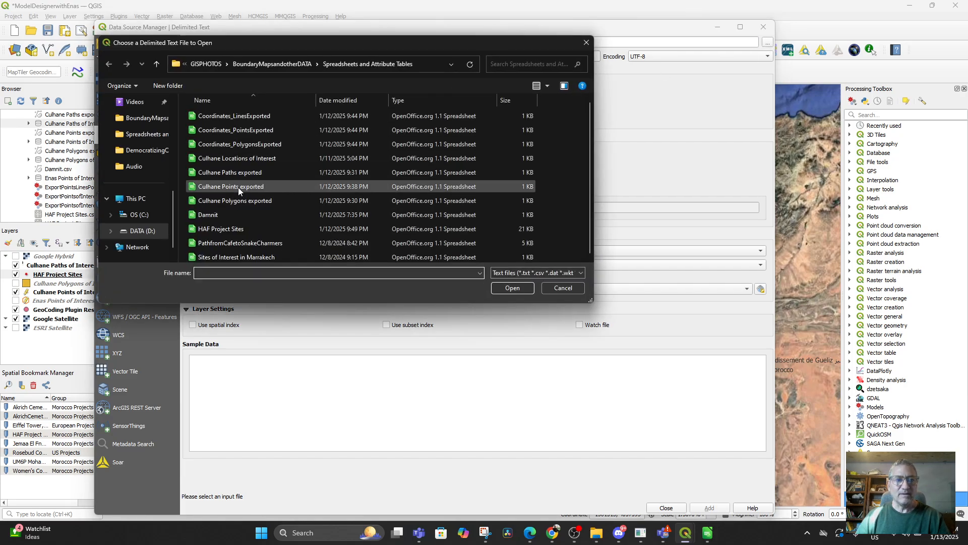
pyautogui.doubleClick(234, 230)
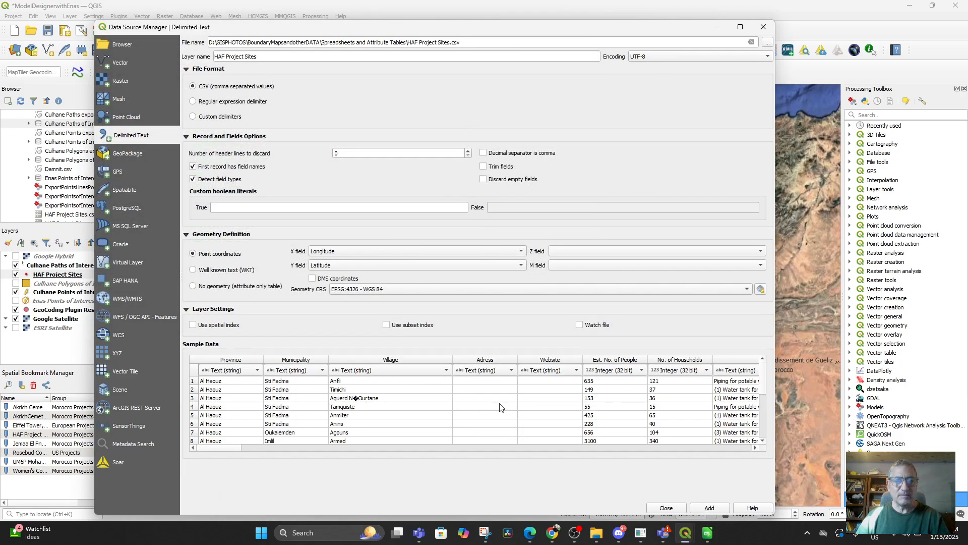
# Define the geometry as well known text from the PolygonWKT field and add the layer to the project
pyautogui.click(193, 269)
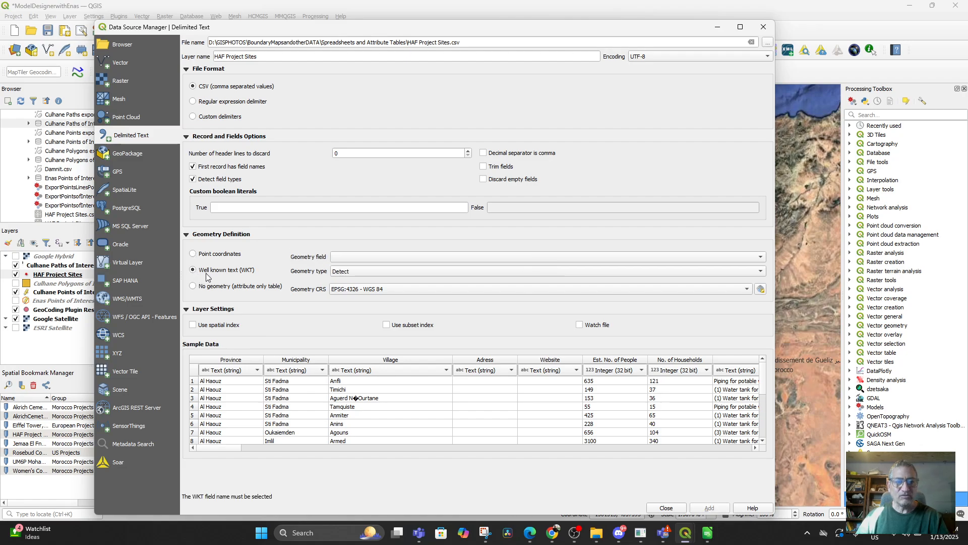
pyautogui.click(388, 257)
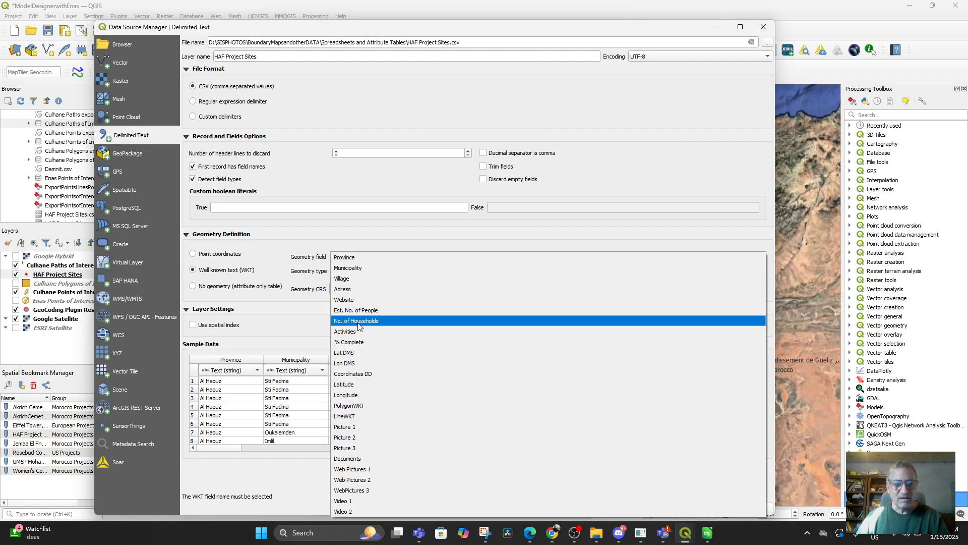
pyautogui.click(370, 404)
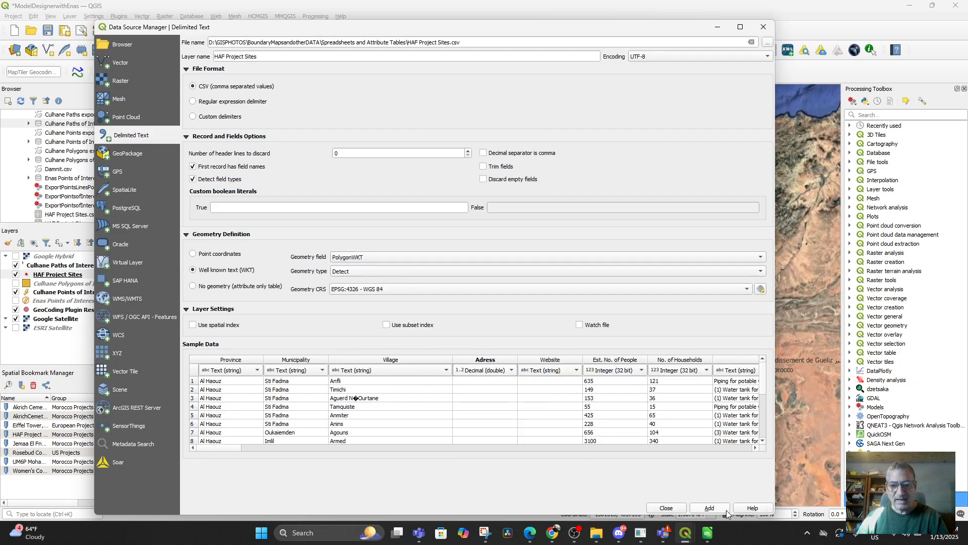
pyautogui.click(713, 509)
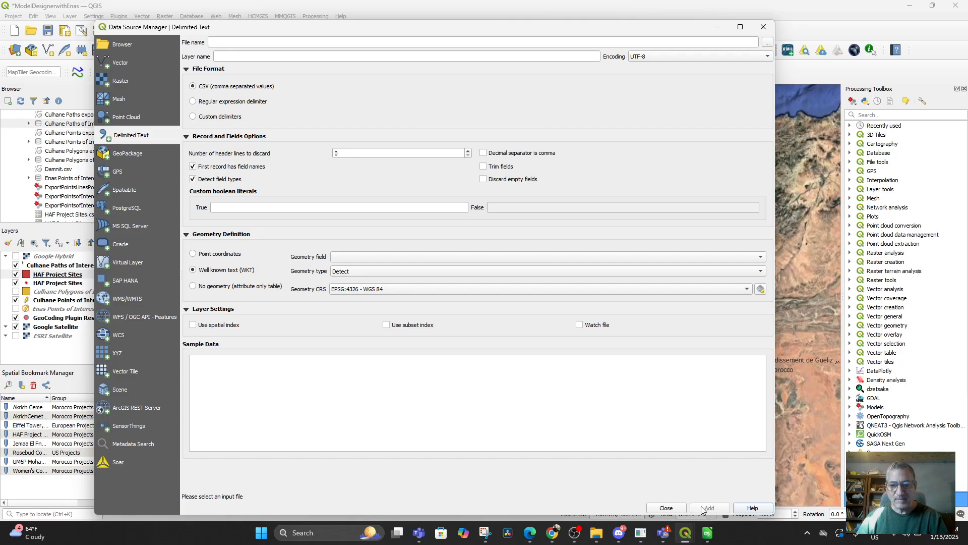
pyautogui.click(764, 27)
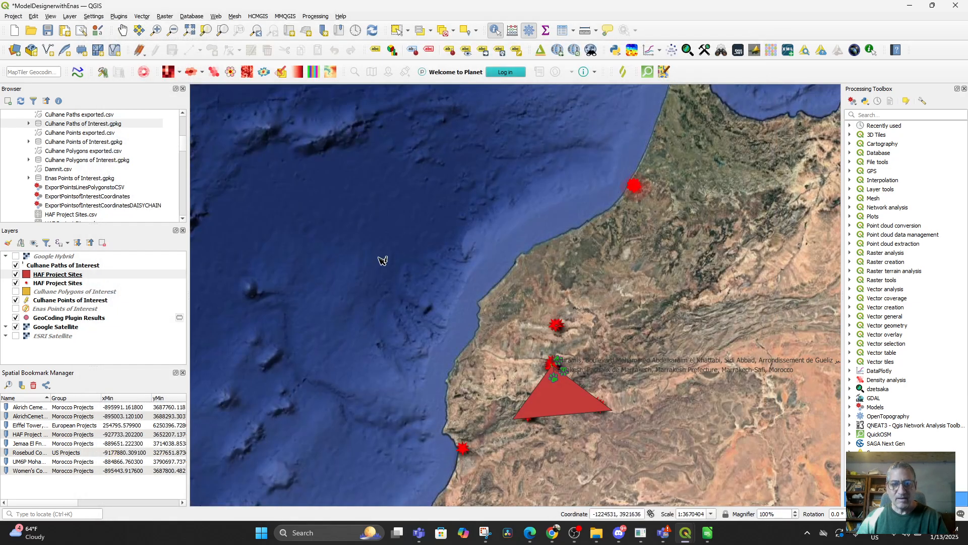
# Switch the symbology of the HAF Project Sites polygon layer from single symbol to rule-based
pyautogui.moveTo(506, 403); pyautogui.dragTo(423, 305)
pyautogui.scroll(2, 421, 302)
pyautogui.moveTo(463, 356); pyautogui.dragTo(423, 419)
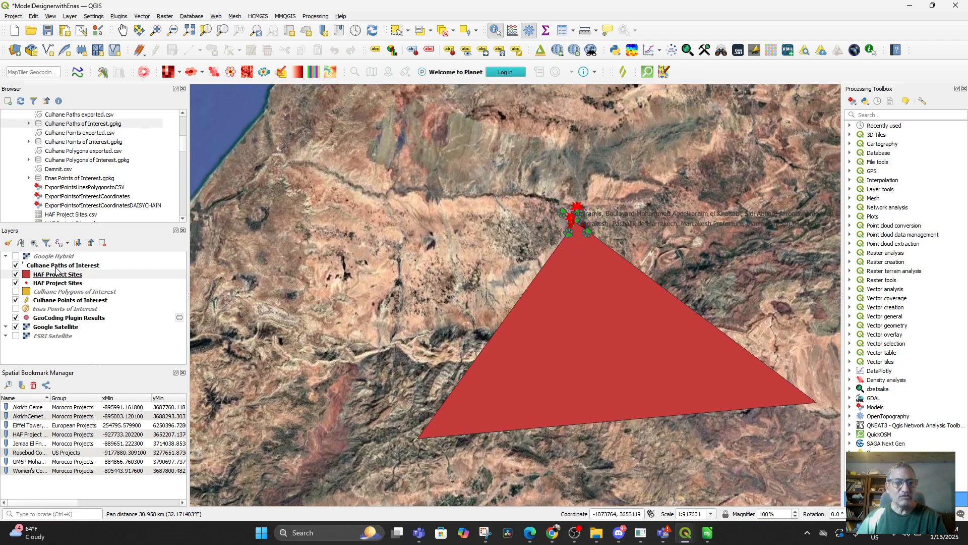
pyautogui.click(57, 277)
pyautogui.doubleClick(57, 276)
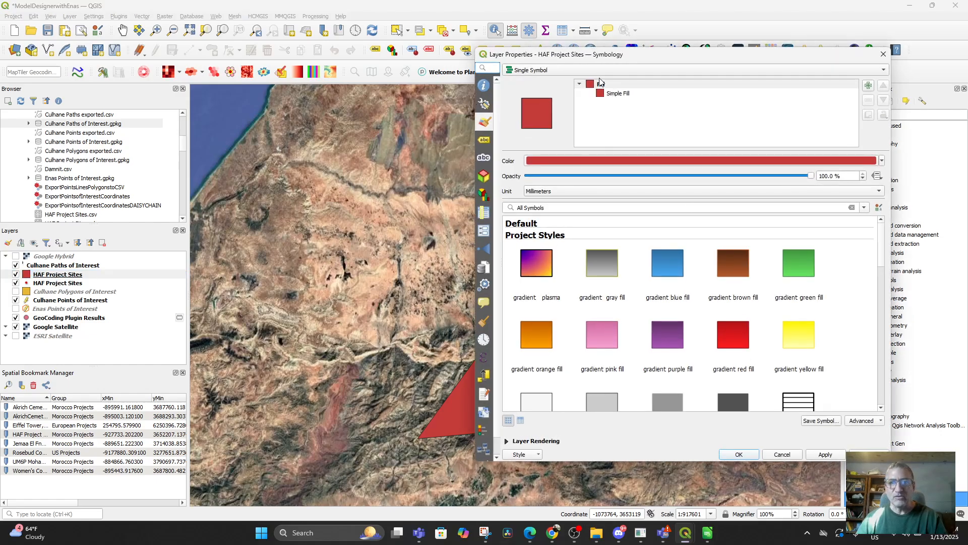
pyautogui.click(597, 69)
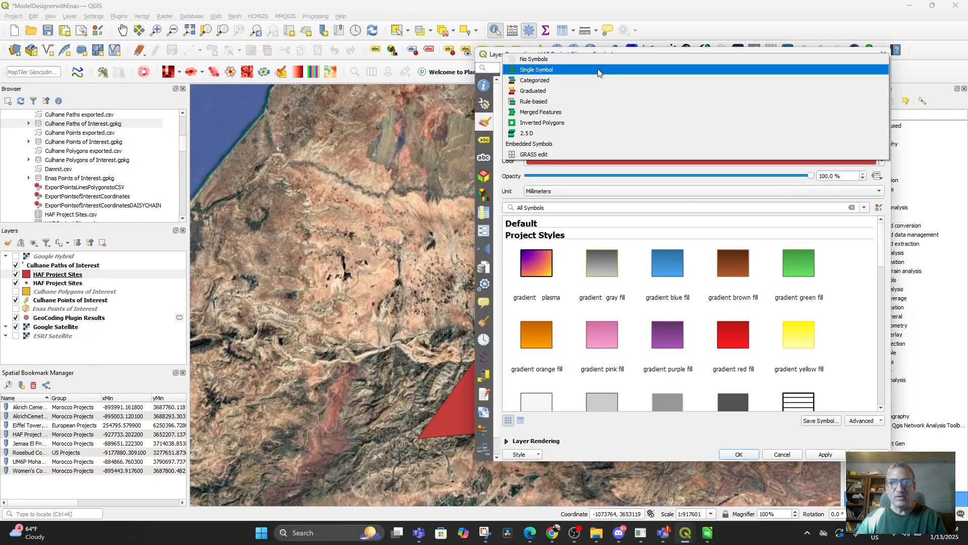
pyautogui.click(569, 101)
pyautogui.doubleClick(593, 94)
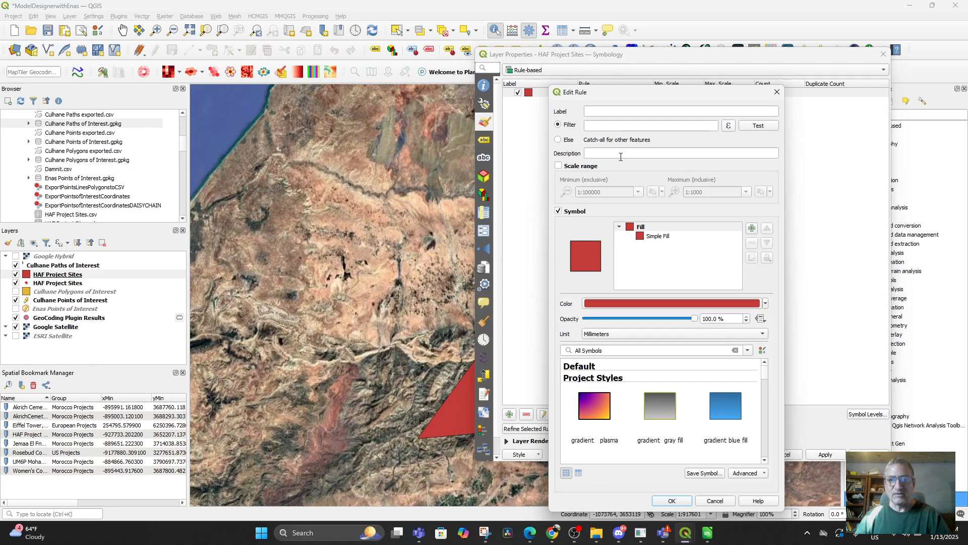
pyautogui.click(611, 125)
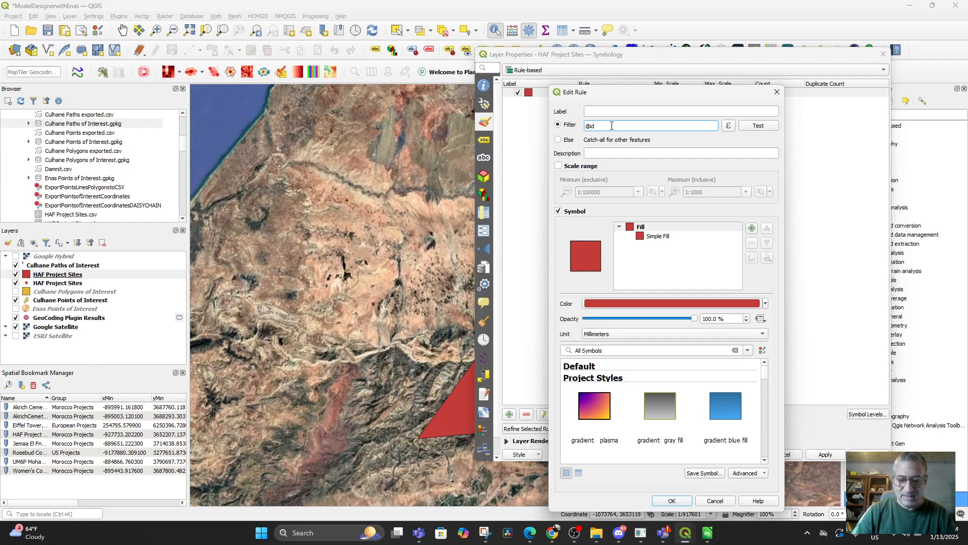
pyautogui.write('@id = 25')
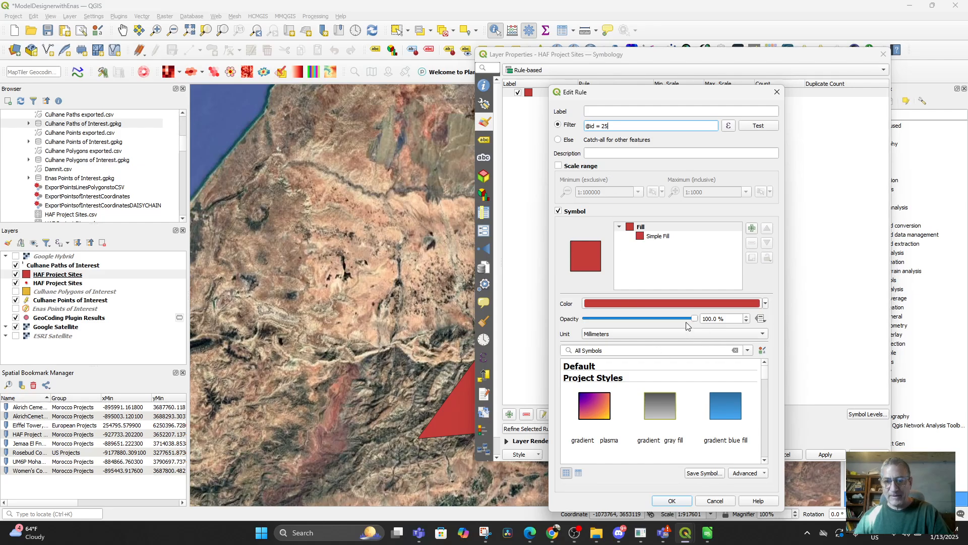
pyautogui.moveTo(694, 318); pyautogui.dragTo(633, 318)
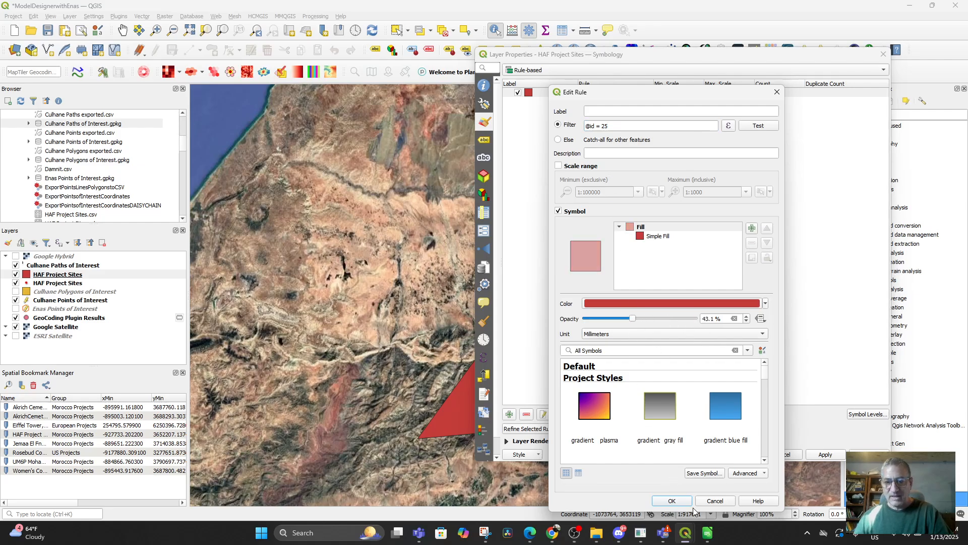
pyautogui.click(663, 500)
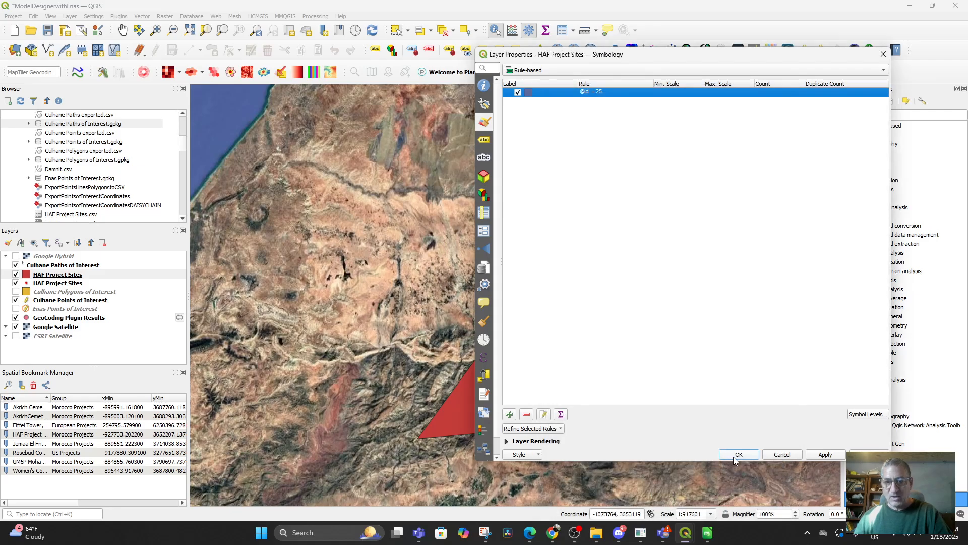
pyautogui.click(737, 455)
pyautogui.scroll(2, 625, 347)
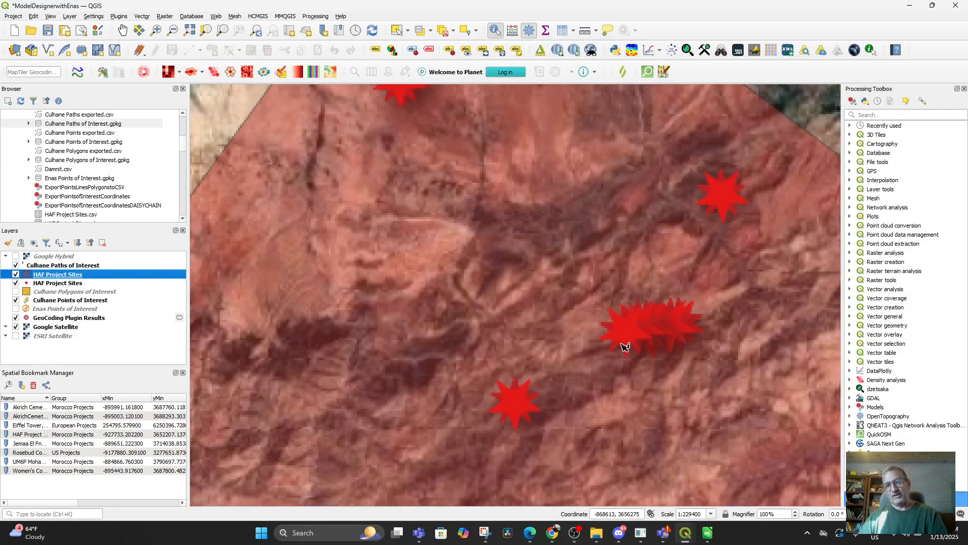
pyautogui.scroll(-2, 625, 347)
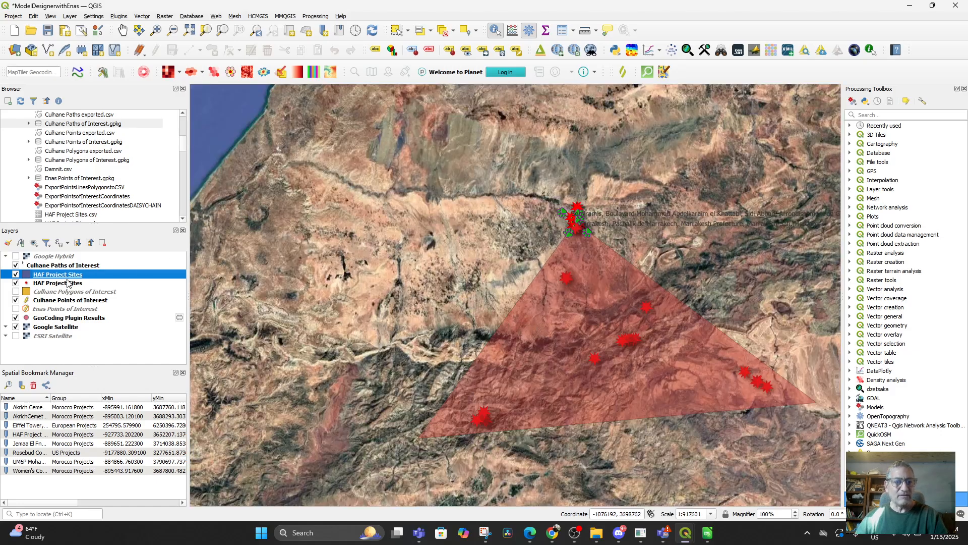
# Select the HAF Study Area Polygon record in the polygon layer's attribute table and view its highlighted shape on the map
pyautogui.rightClick(62, 277)
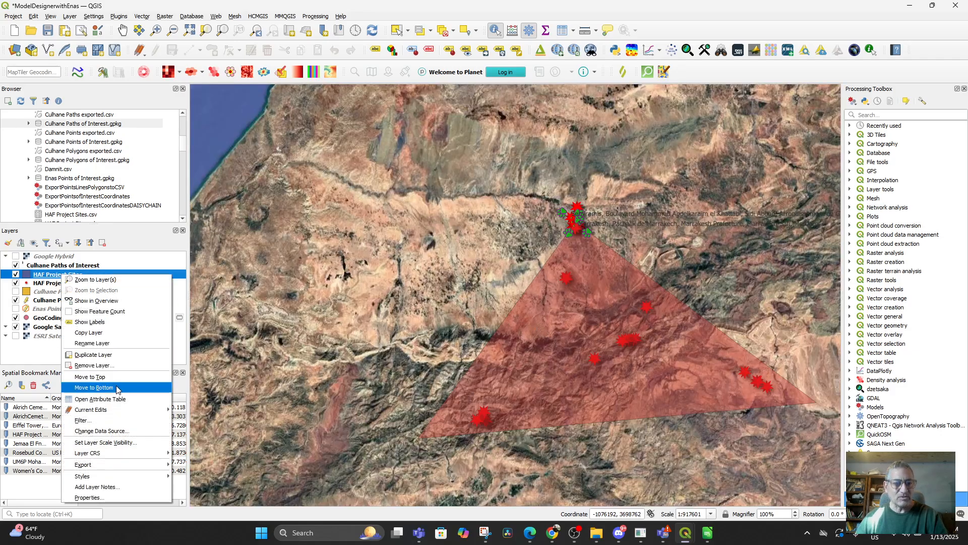
pyautogui.click(120, 403)
pyautogui.scroll(-5, 270, 339)
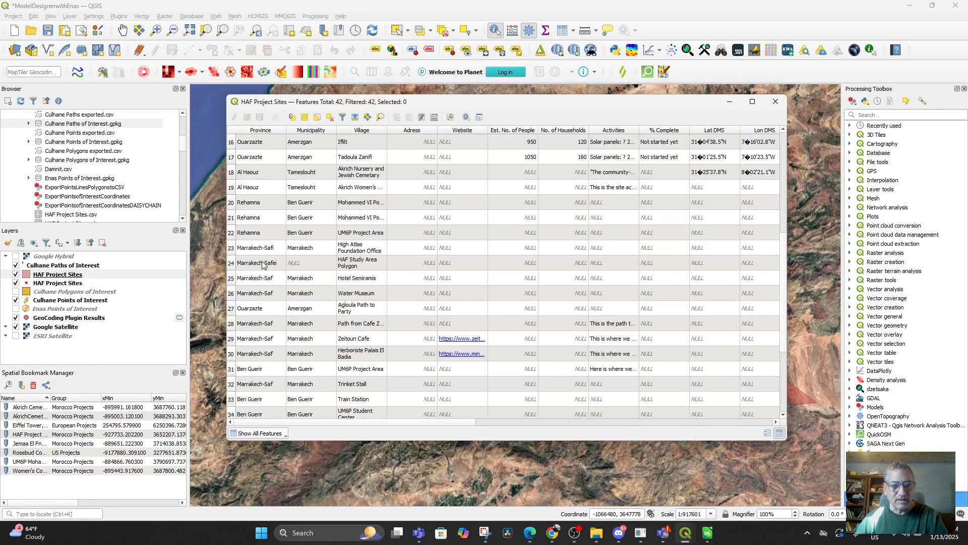
pyautogui.click(230, 264)
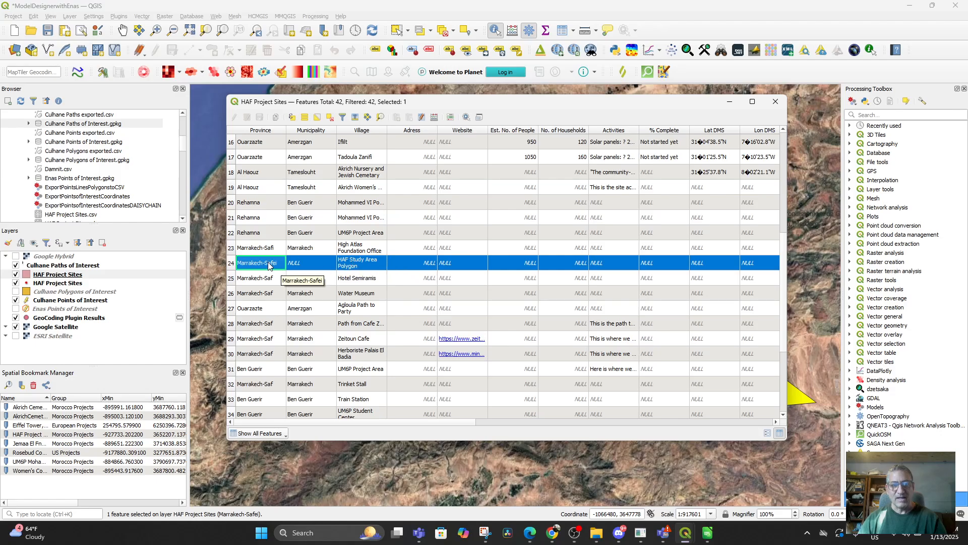
pyautogui.click(728, 103)
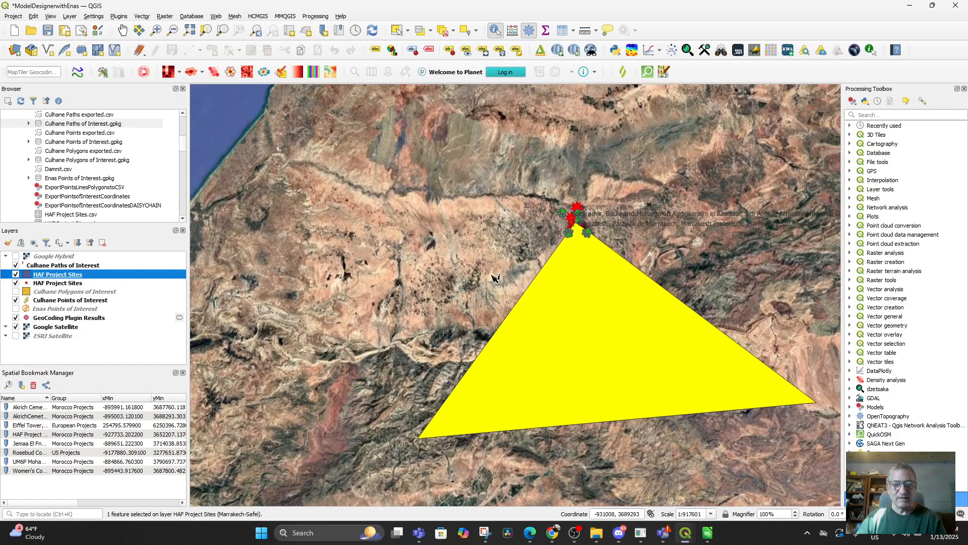
# Try to move the selection to the Lamkayat record in the polygon layer's attribute table
pyautogui.rightClick(46, 274)
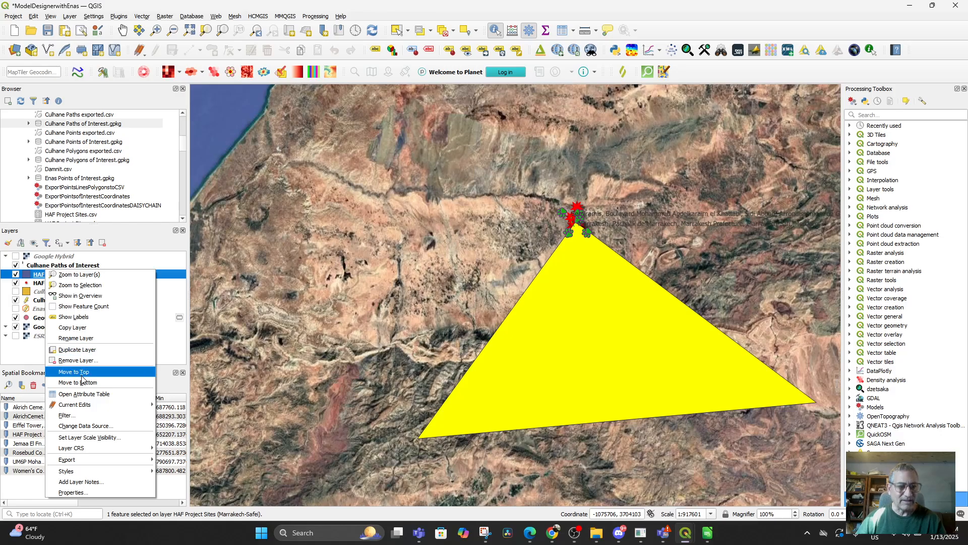
pyautogui.click(91, 396)
pyautogui.scroll(-1, 276, 254)
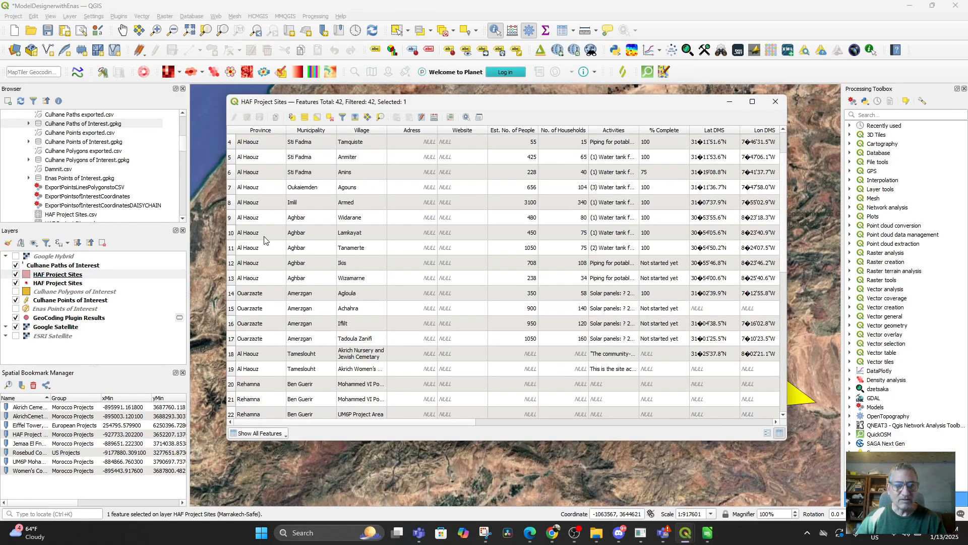
pyautogui.click(267, 233)
pyautogui.click(730, 105)
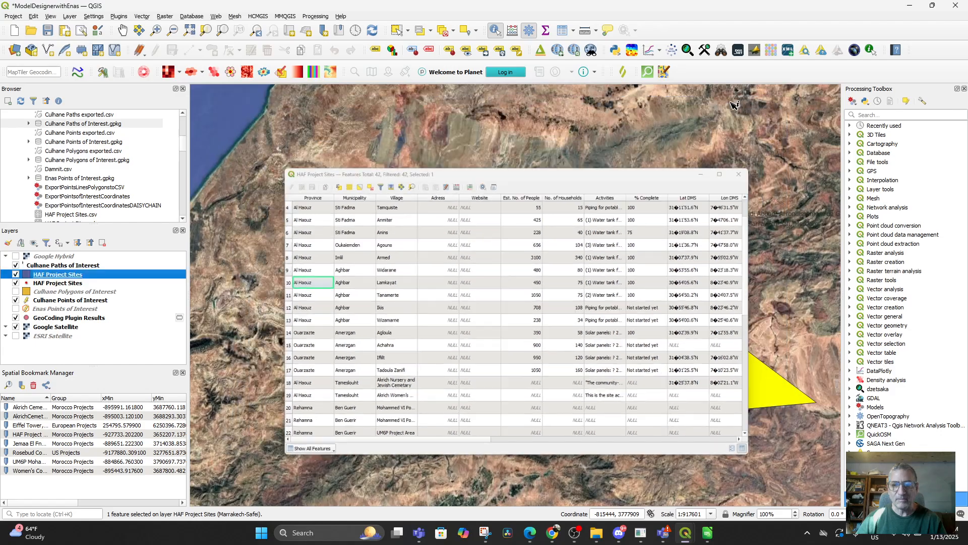
# Select the Armed village record in place of the study area polygon, close the attribute table, and inspect the translucent polygon
pyautogui.rightClick(57, 279)
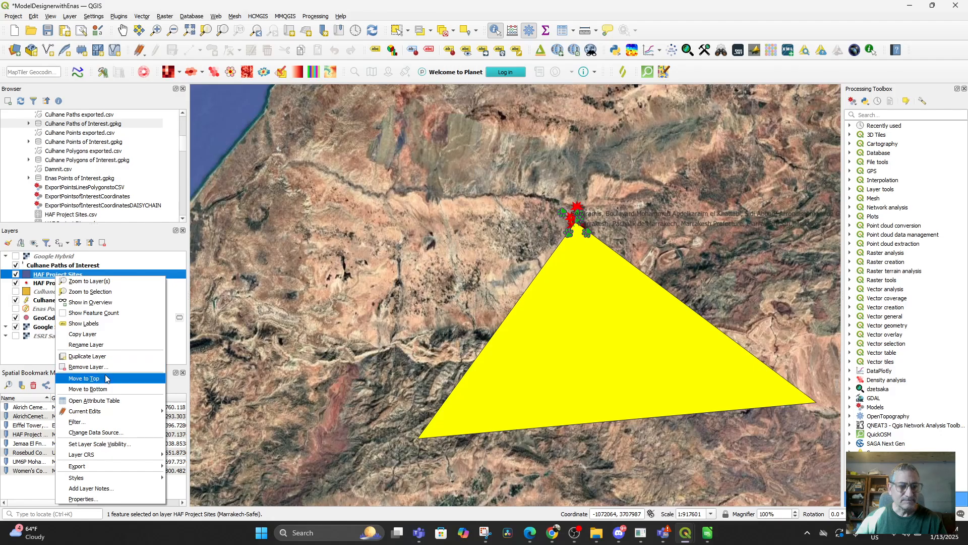
pyautogui.click(110, 401)
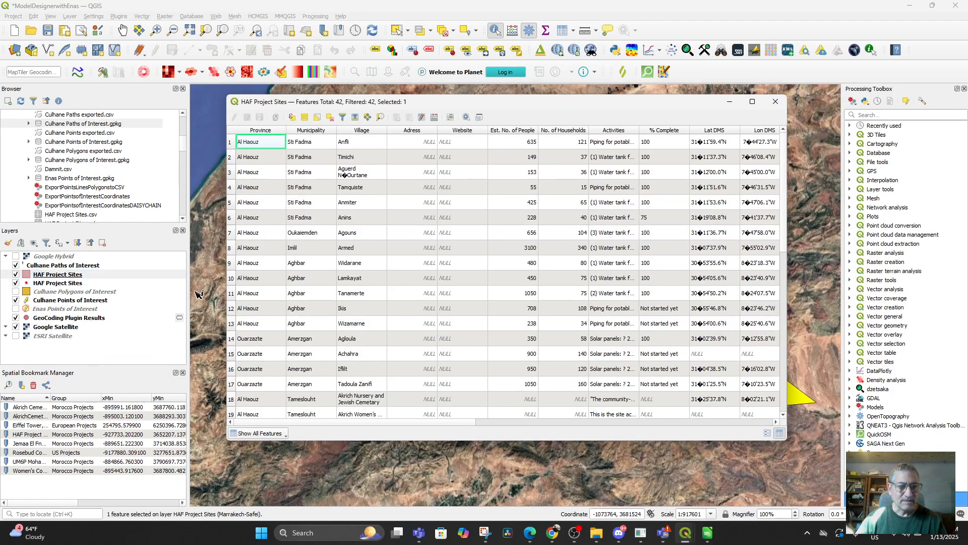
pyautogui.click(242, 249)
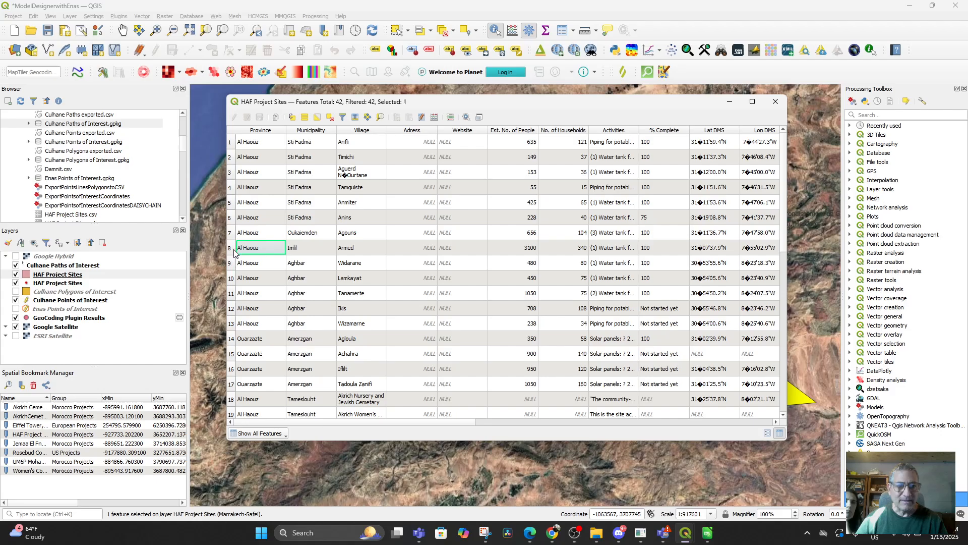
pyautogui.click(233, 250)
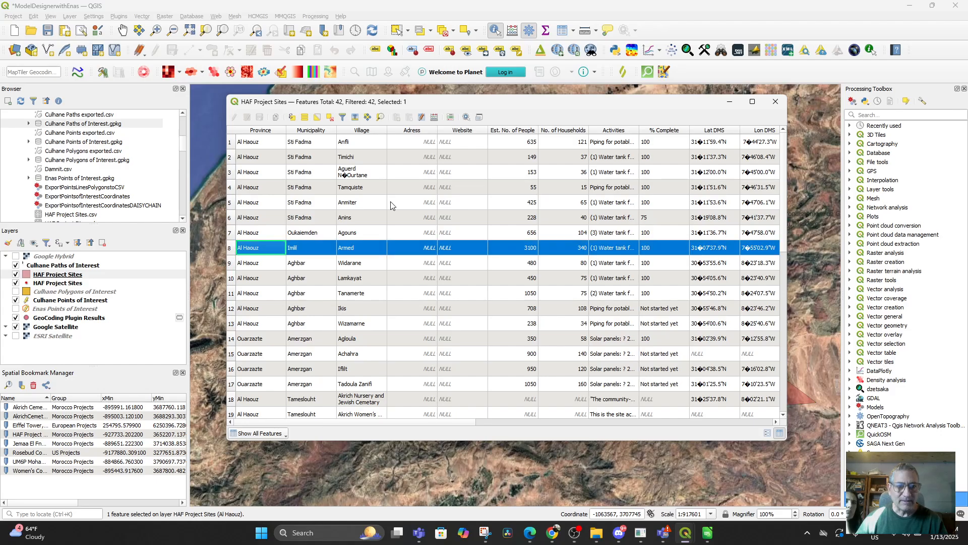
pyautogui.click(776, 102)
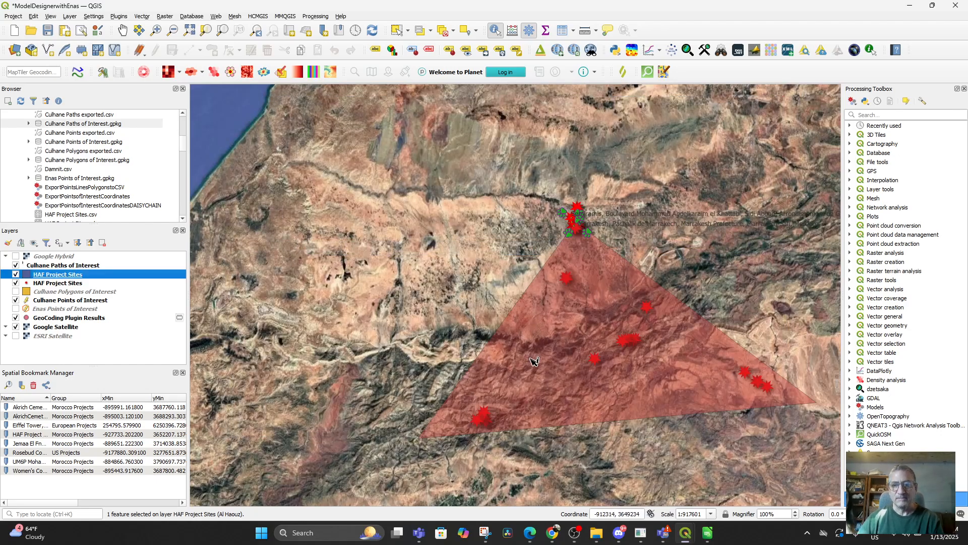
pyautogui.scroll(3, 519, 339)
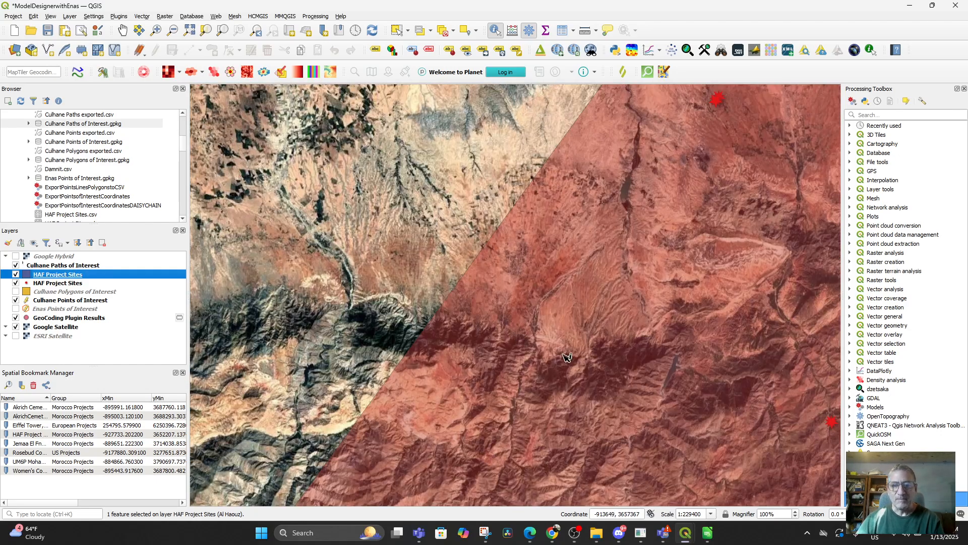
pyautogui.scroll(-3, 465, 362)
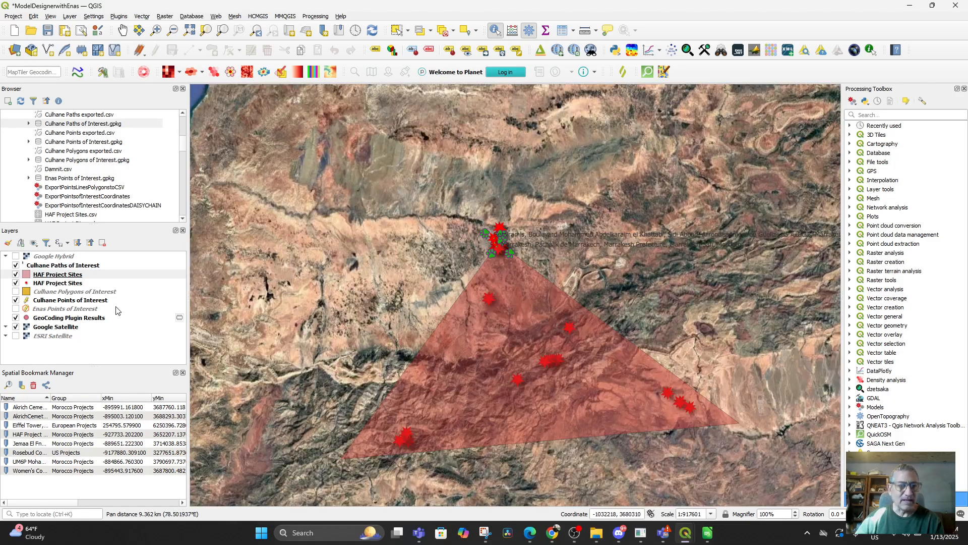
# Reopen the polygon layer's attribute table and widen the Village column to read the full site names
pyautogui.rightClick(60, 274)
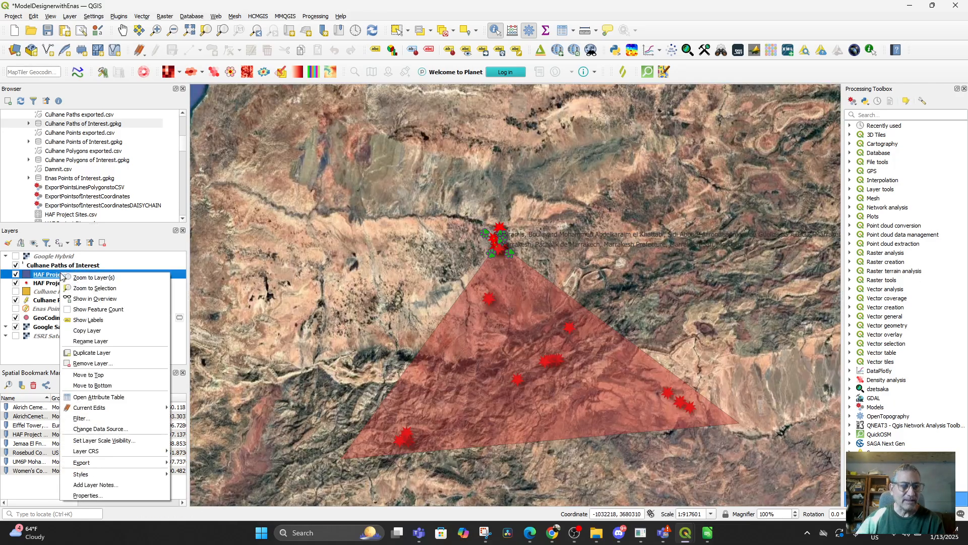
pyautogui.click(91, 397)
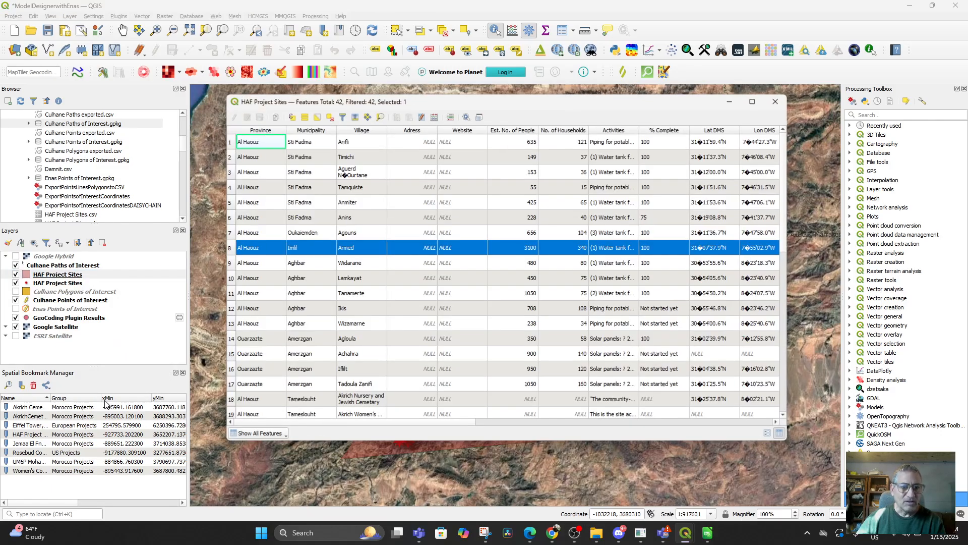
pyautogui.scroll(-8, 379, 289)
pyautogui.scroll(2, 360, 318)
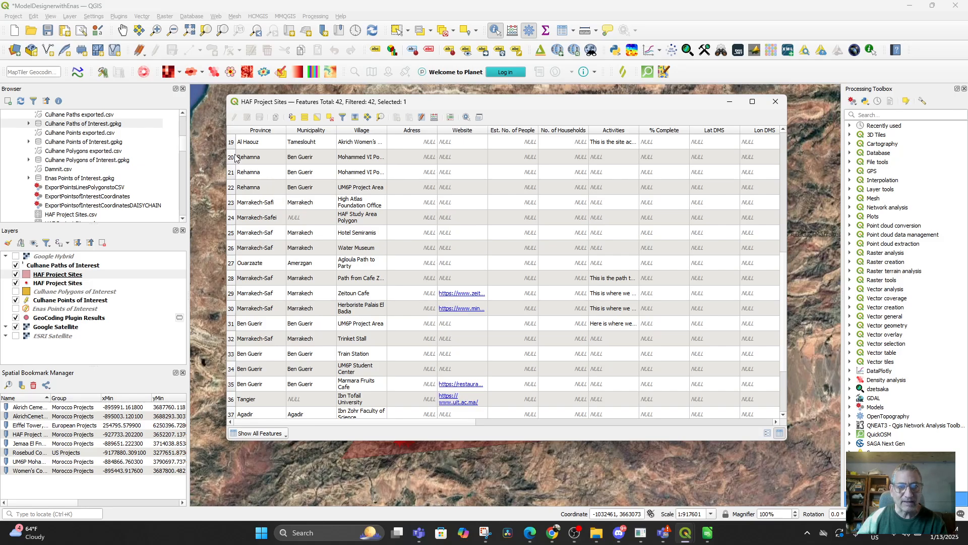
pyautogui.moveTo(387, 133); pyautogui.dragTo(498, 146)
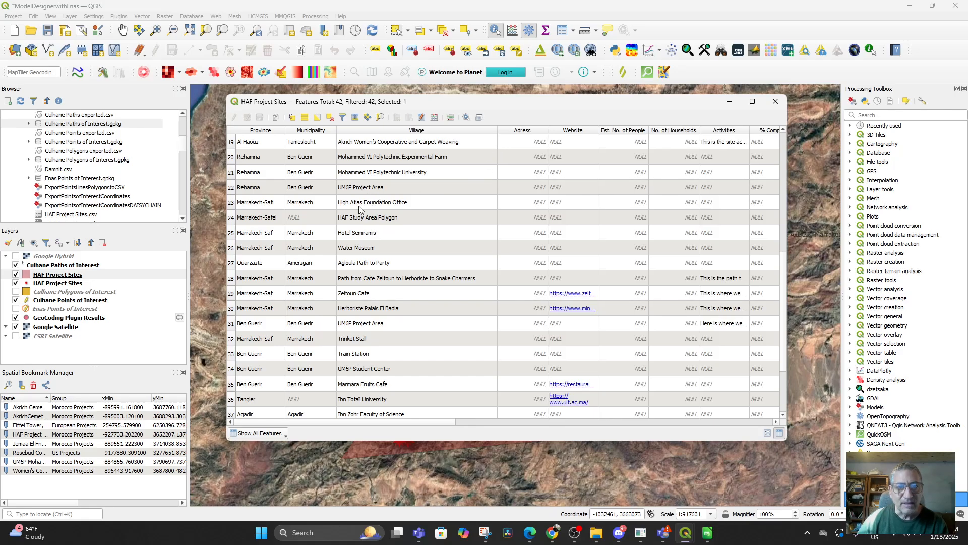
pyautogui.scroll(-2, 403, 167)
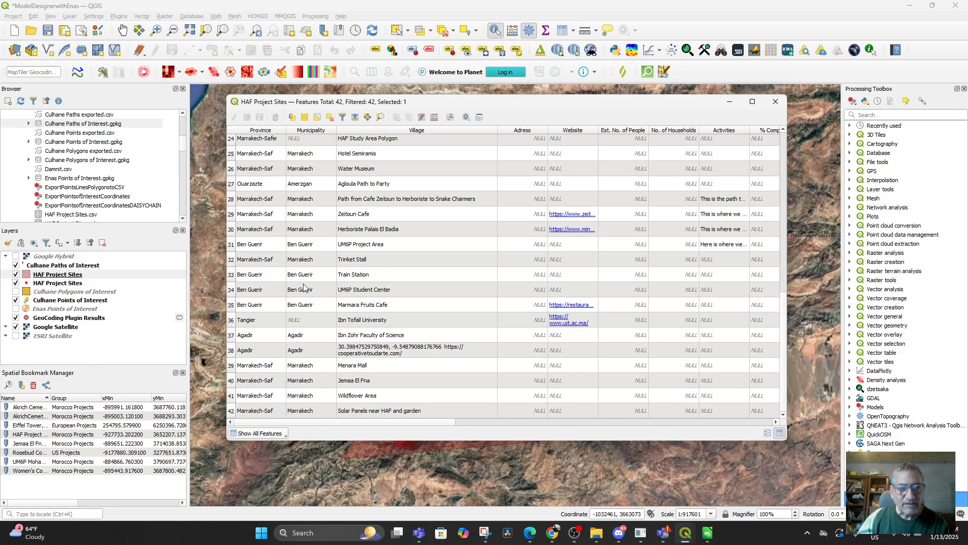
# Select the Train Station record in Ben Guerir, zoom the map to that feature, and examine the station's surroundings
pyautogui.click(232, 277)
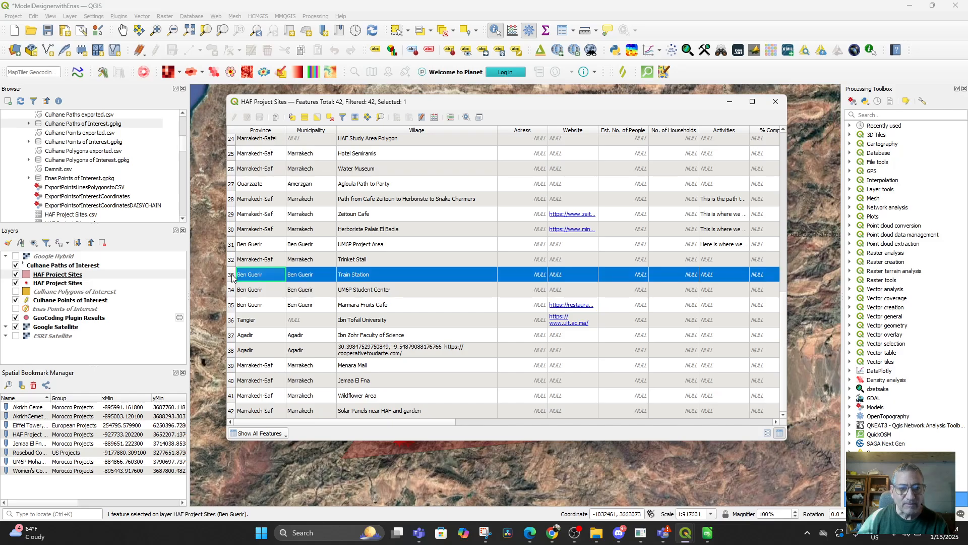
pyautogui.rightClick(249, 282)
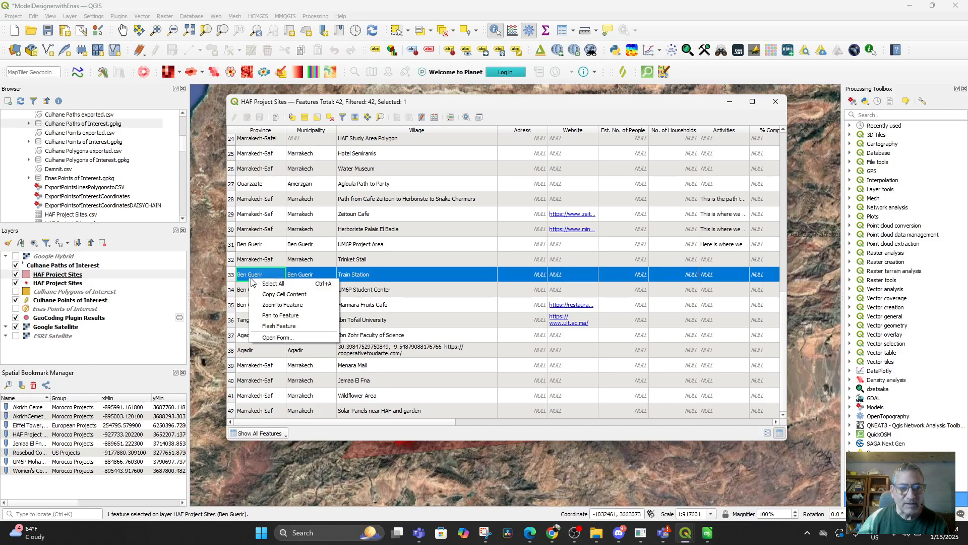
pyautogui.click(272, 304)
pyautogui.click(729, 101)
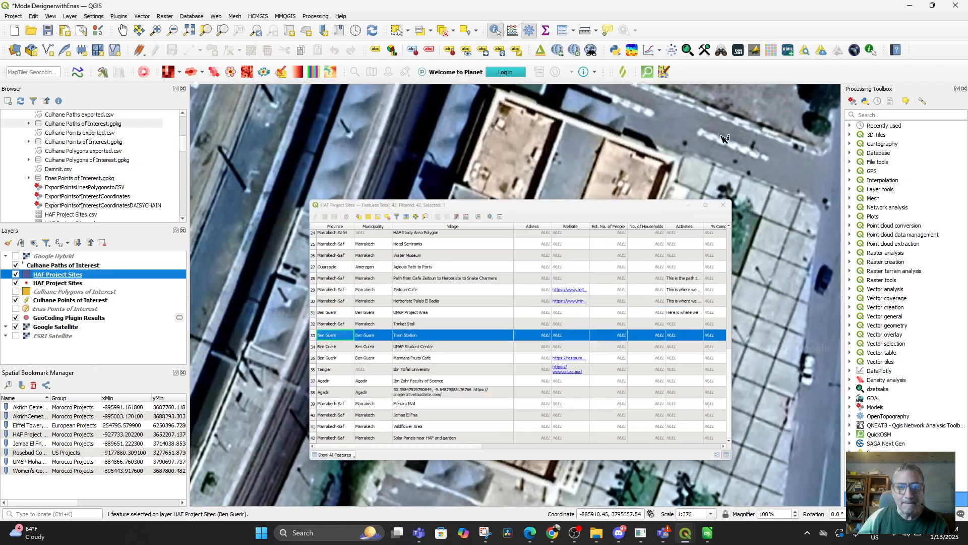
pyautogui.scroll(-3, 550, 316)
pyautogui.moveTo(541, 343); pyautogui.dragTo(441, 353)
pyautogui.scroll(3, 442, 368)
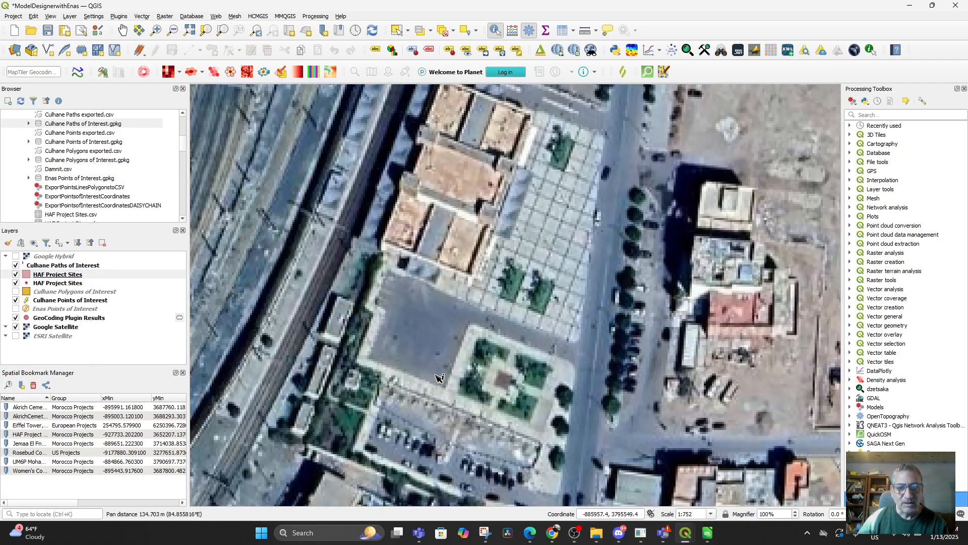
pyautogui.scroll(-2, 441, 359)
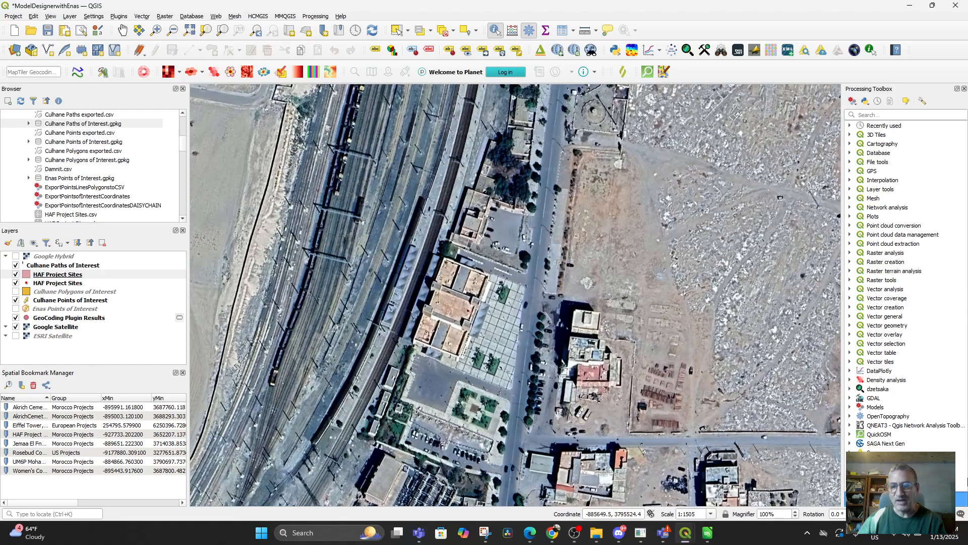
# Set the project coordinate reference system to EPSG:4326 - WGS 84
pyautogui.click(929, 513)
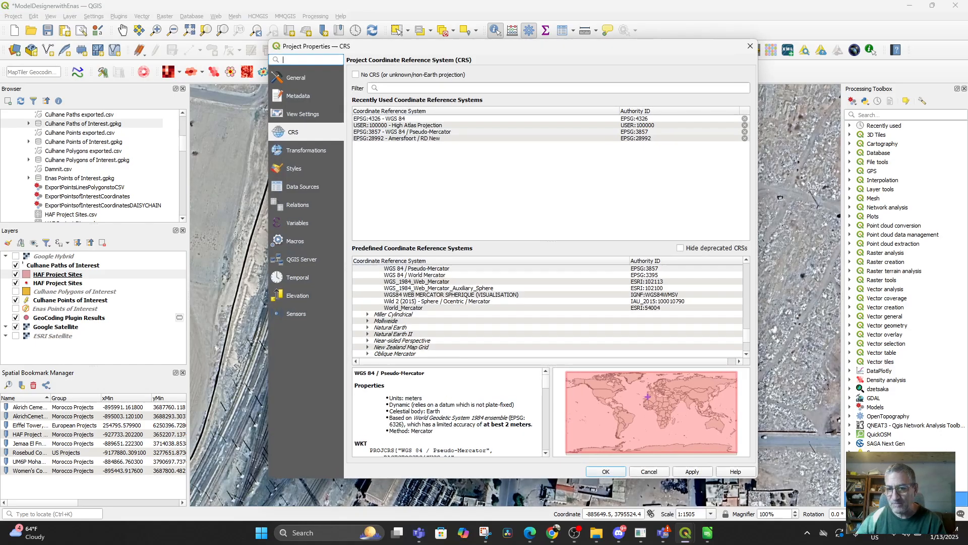
pyautogui.click(400, 119)
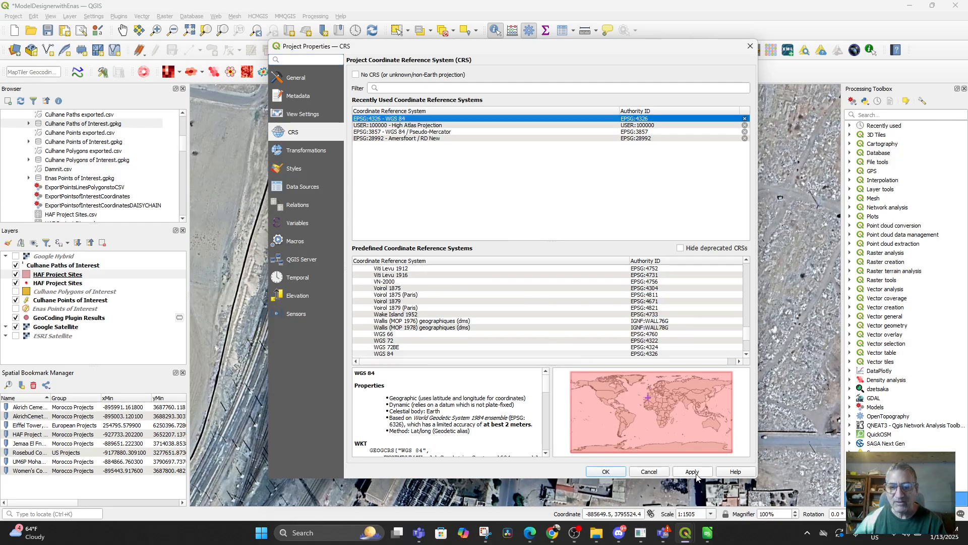
pyautogui.click(605, 471)
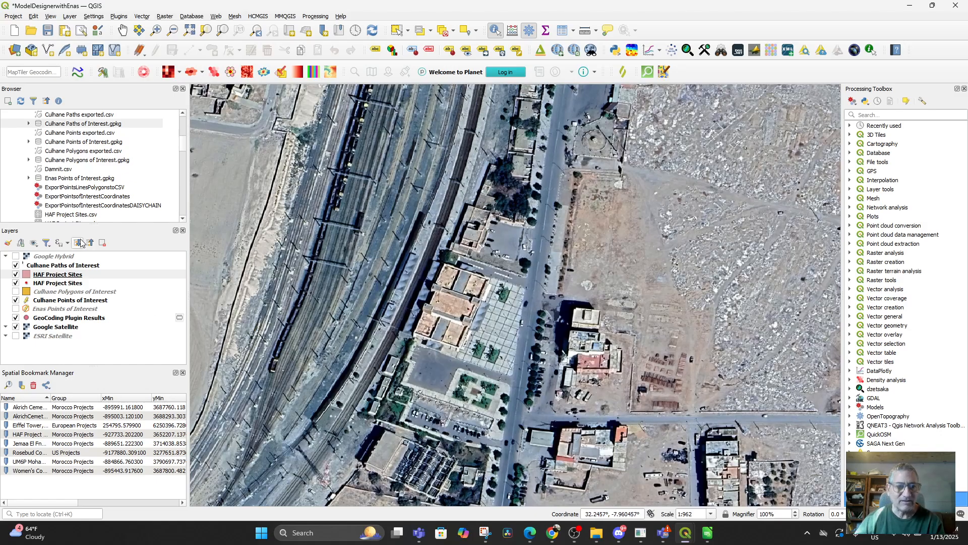
# Assign EPSG:3857 to the HAF Project Sites polygon layer, and return that layer to EPSG:4326
pyautogui.rightClick(56, 275)
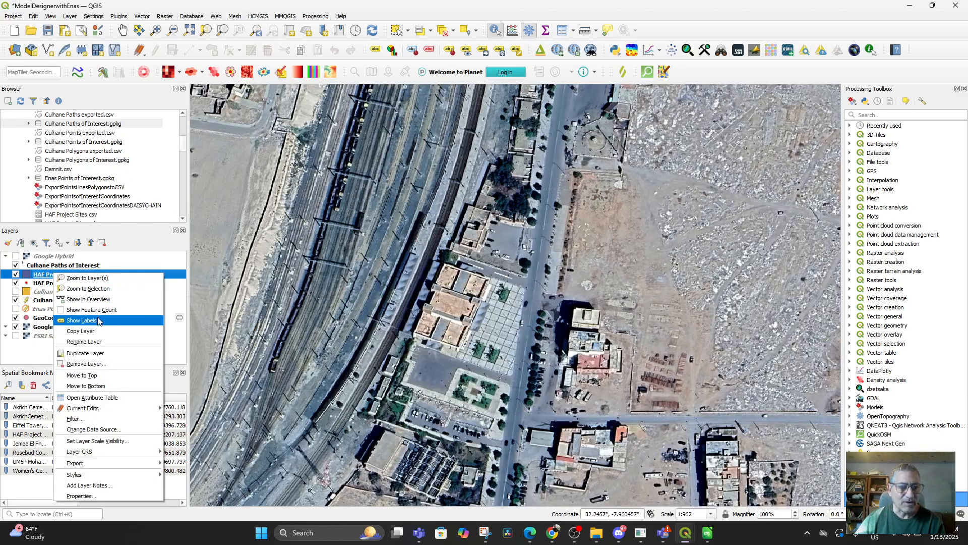
pyautogui.moveTo(113, 446)
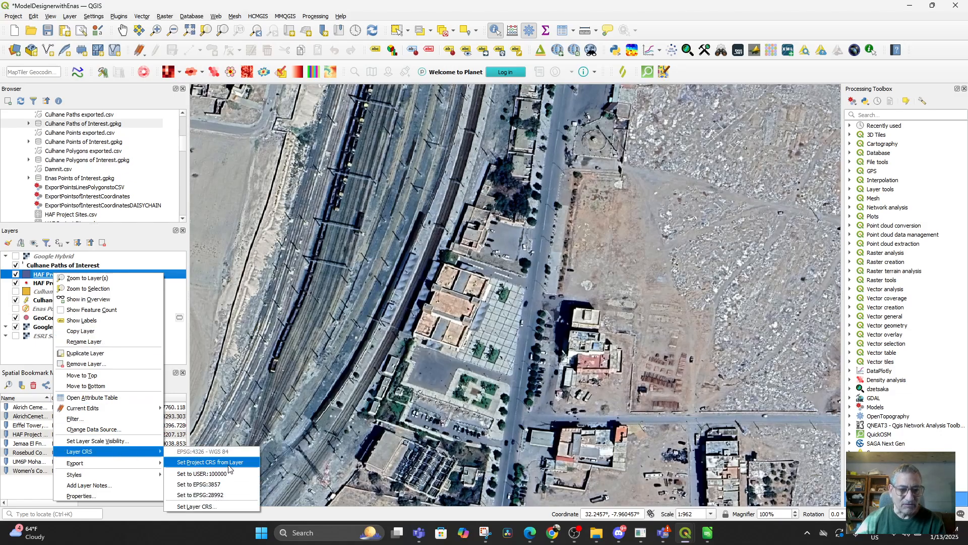
pyautogui.click(223, 484)
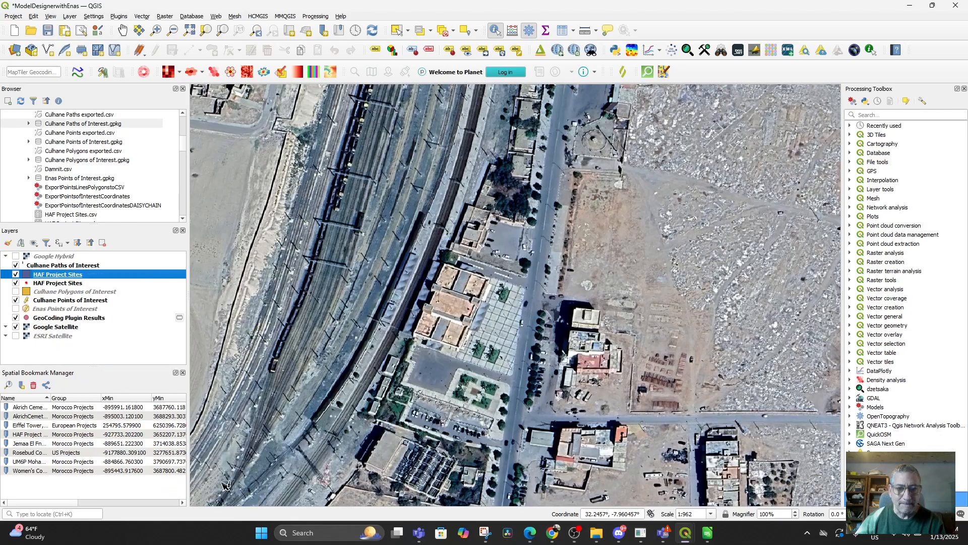
pyautogui.rightClick(49, 276)
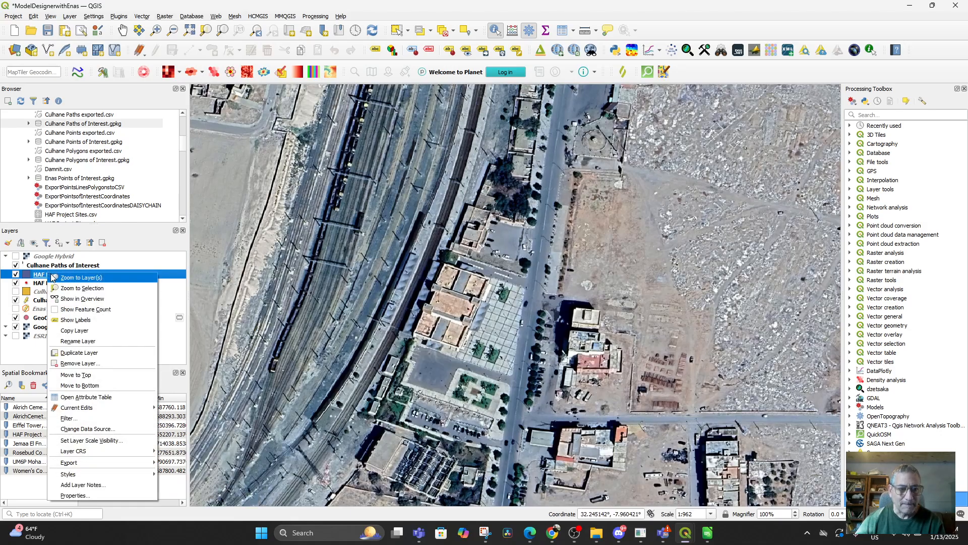
pyautogui.moveTo(134, 451)
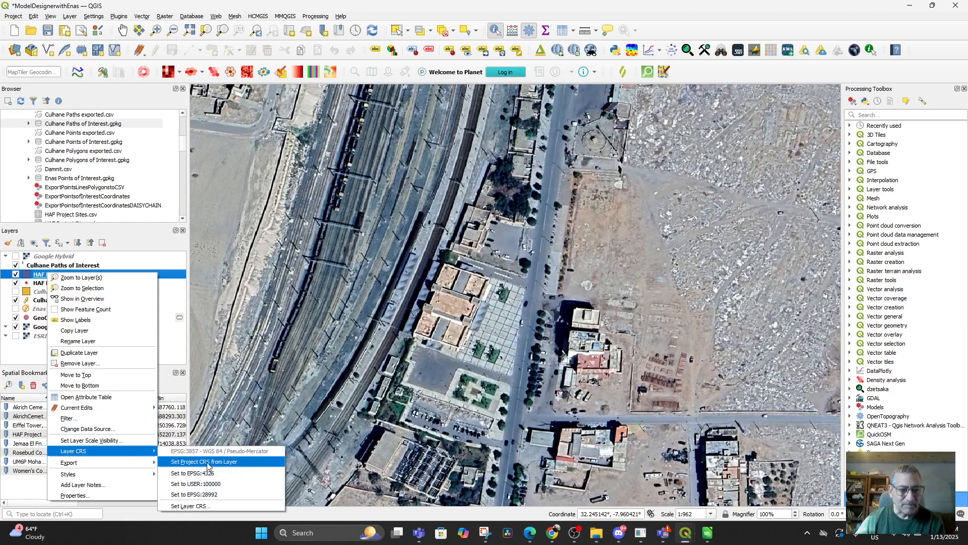
pyautogui.click(216, 478)
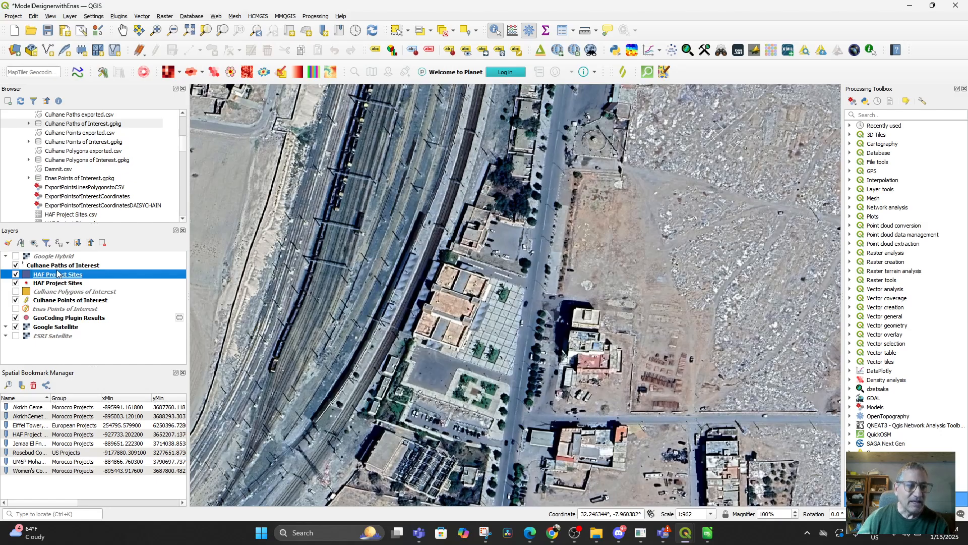
# Start a delimited text import above the Culhane Paths of Interest layer and load HAF Project Sites.csv as its source
pyautogui.click(60, 266)
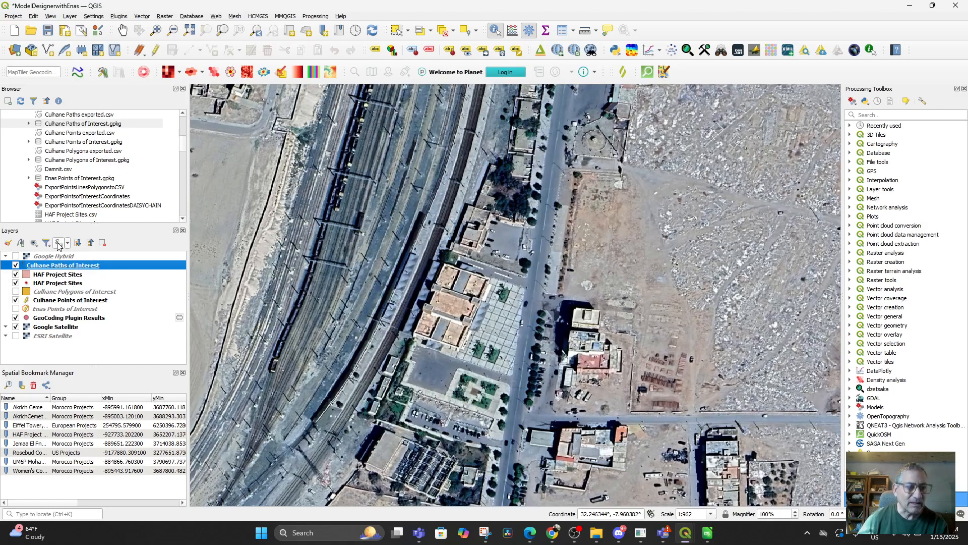
pyautogui.click(69, 15)
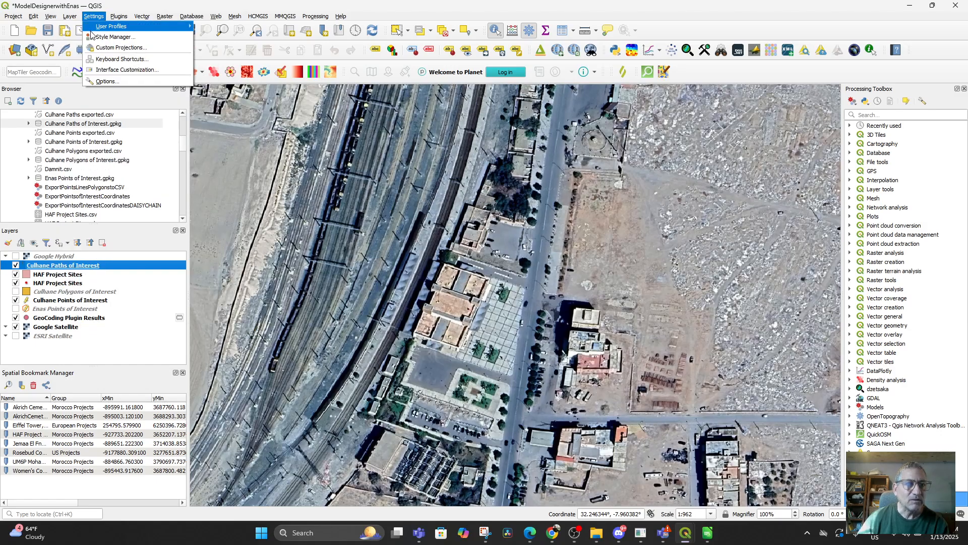
pyautogui.moveTo(84, 48)
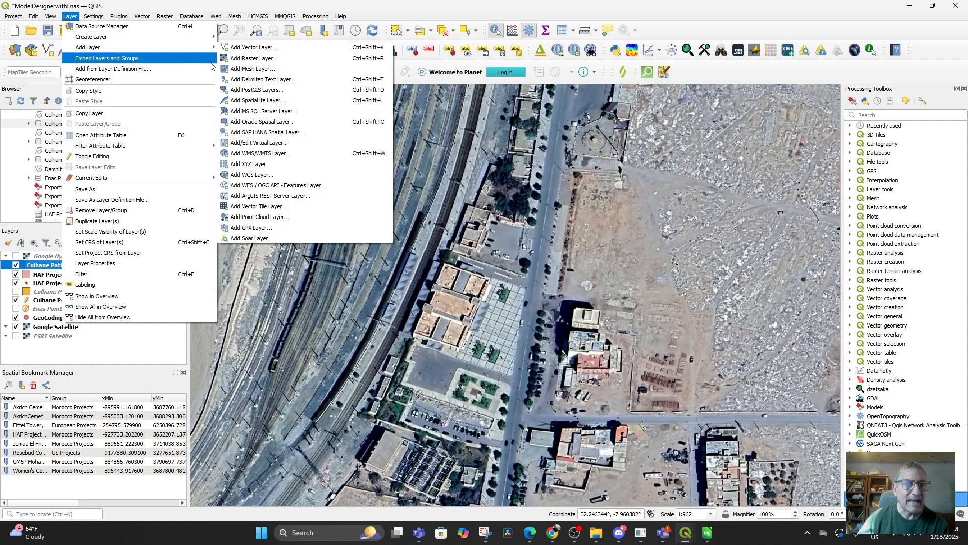
pyautogui.click(255, 85)
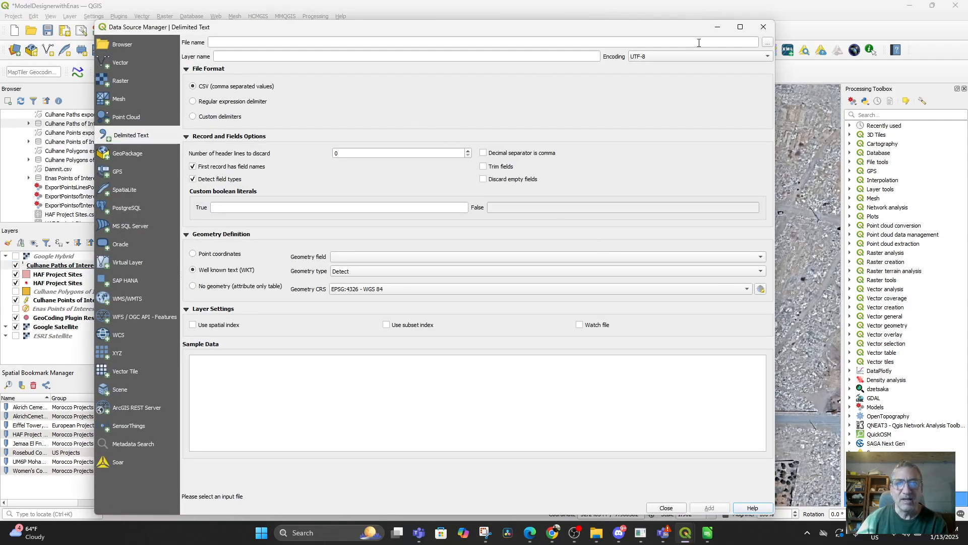
pyautogui.click(768, 43)
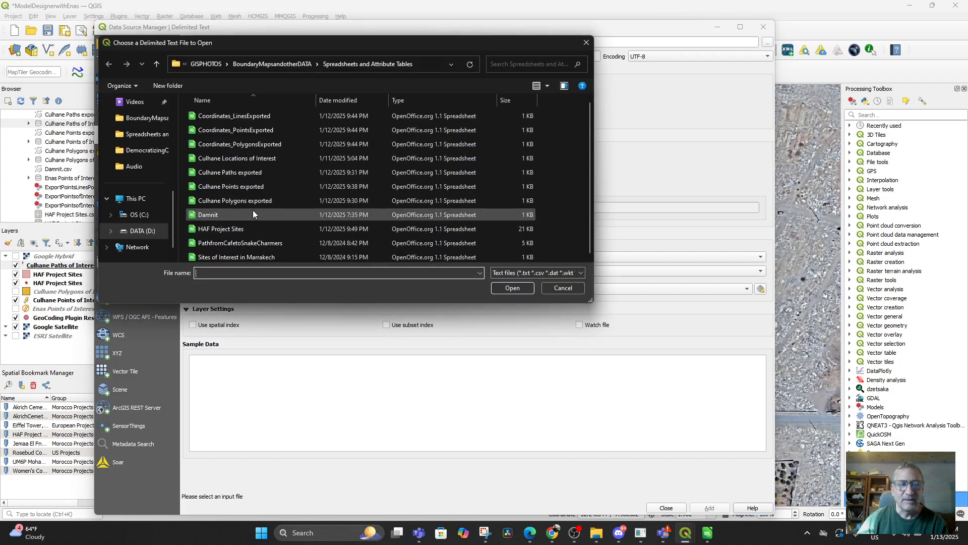
pyautogui.doubleClick(211, 228)
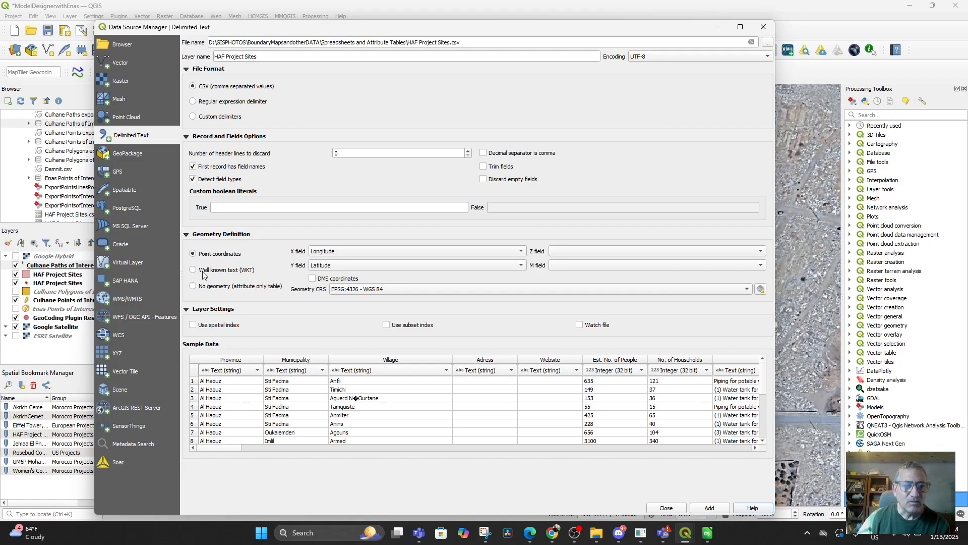
# Define the geometry as well known text from the LineWKT field and add the HAF Project Sites line layer
pyautogui.click(201, 271)
pyautogui.click(452, 258)
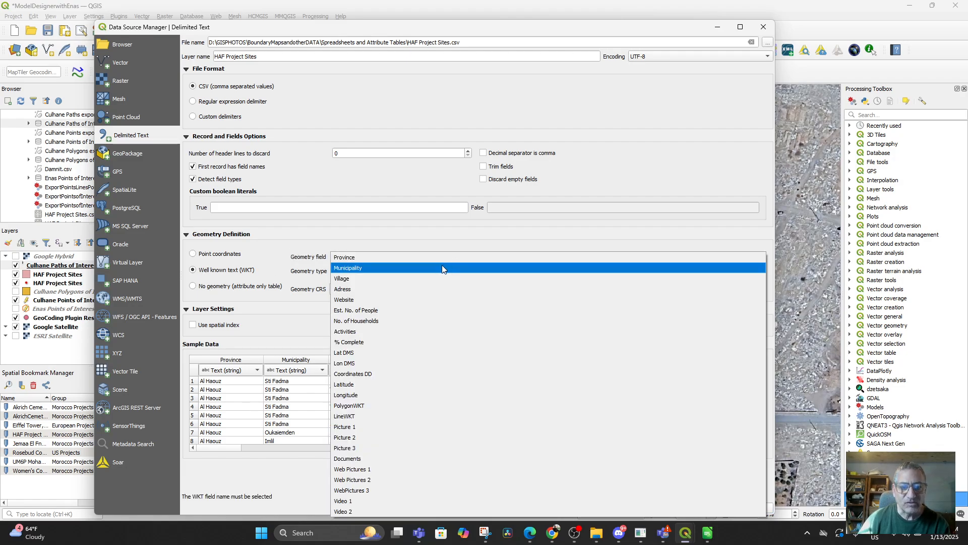
pyautogui.click(364, 414)
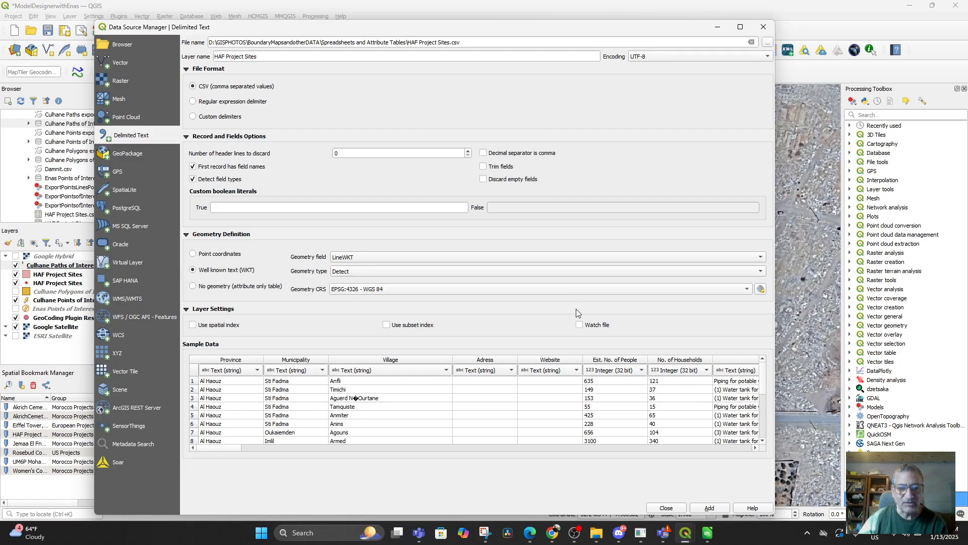
pyautogui.scroll(-4, 689, 392)
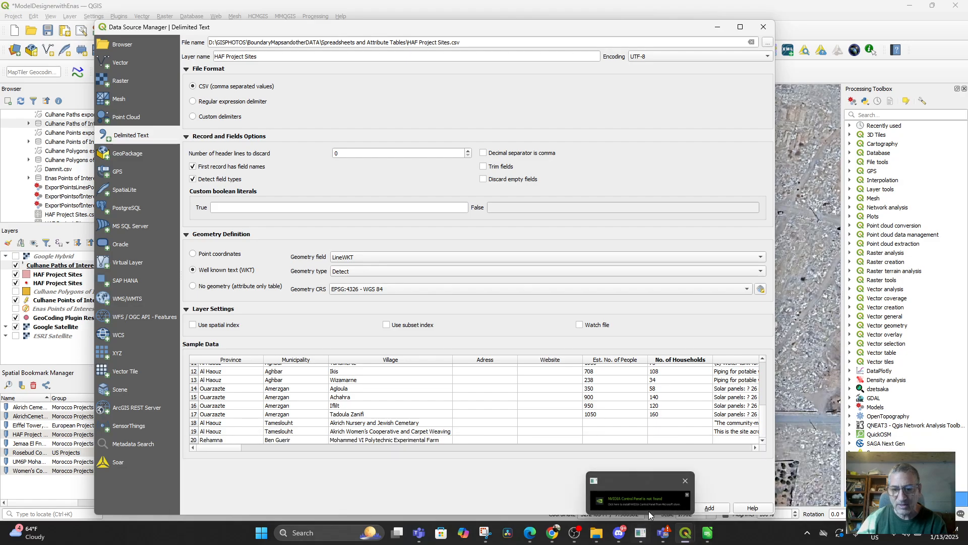
pyautogui.click(709, 507)
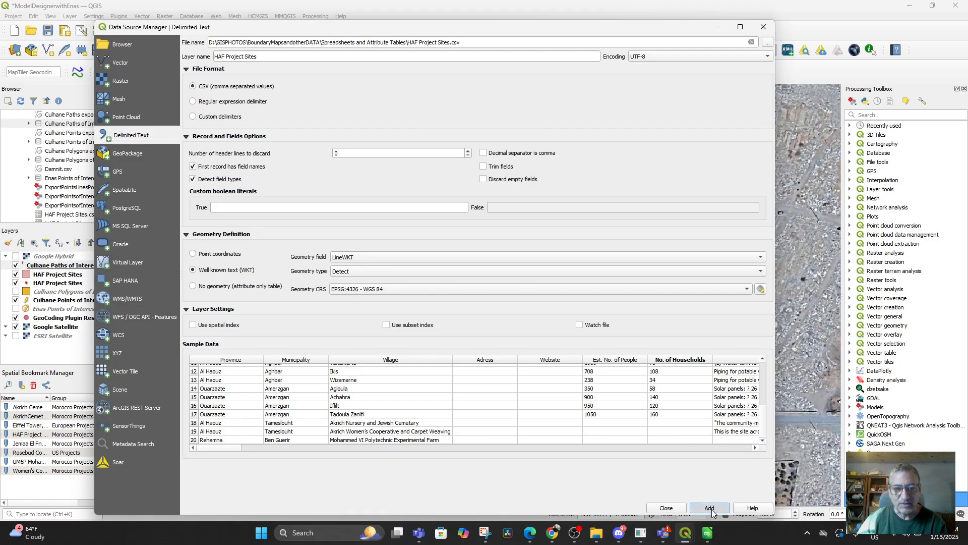
pyautogui.click(673, 507)
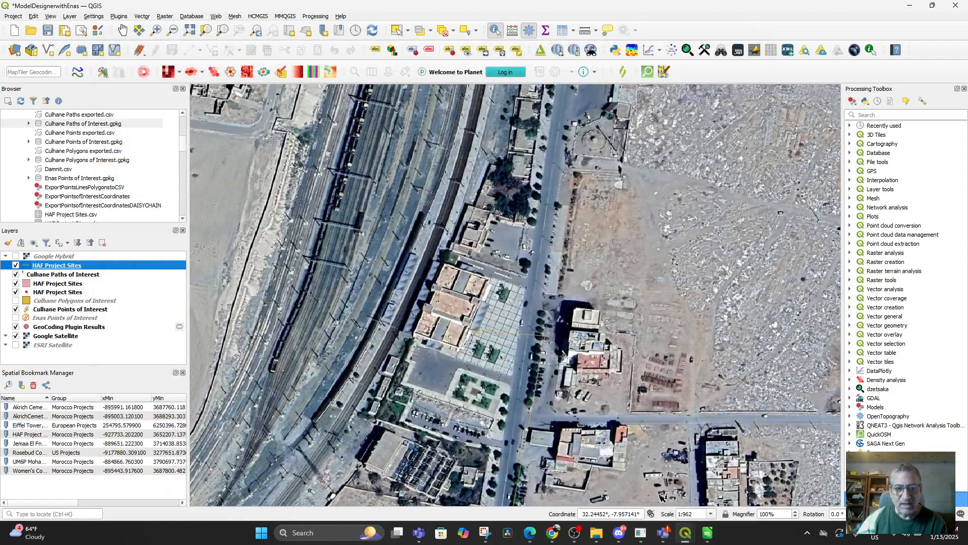
# Choose the pattern circles preset as the symbol for the new HAF Project Sites line layer
pyautogui.moveTo(472, 474); pyautogui.dragTo(465, 268)
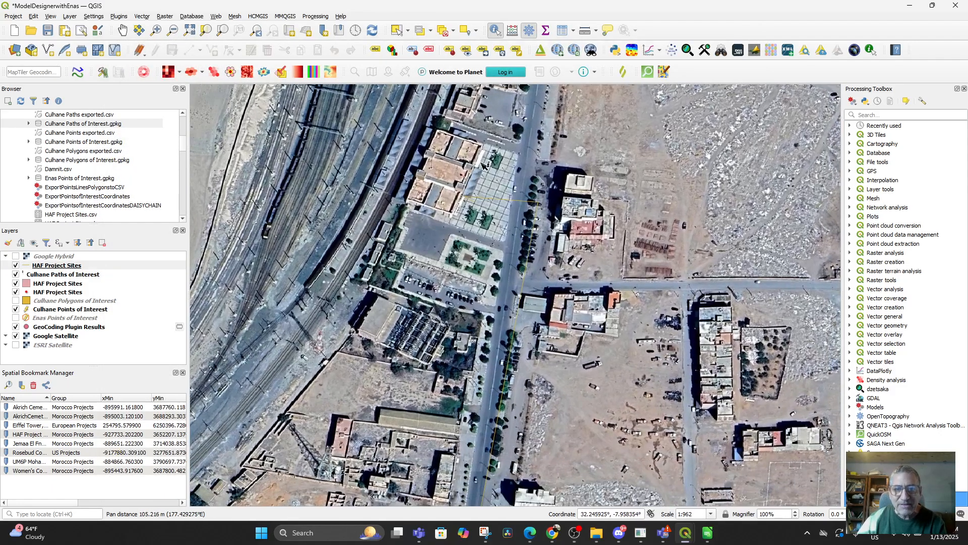
pyautogui.click(46, 267)
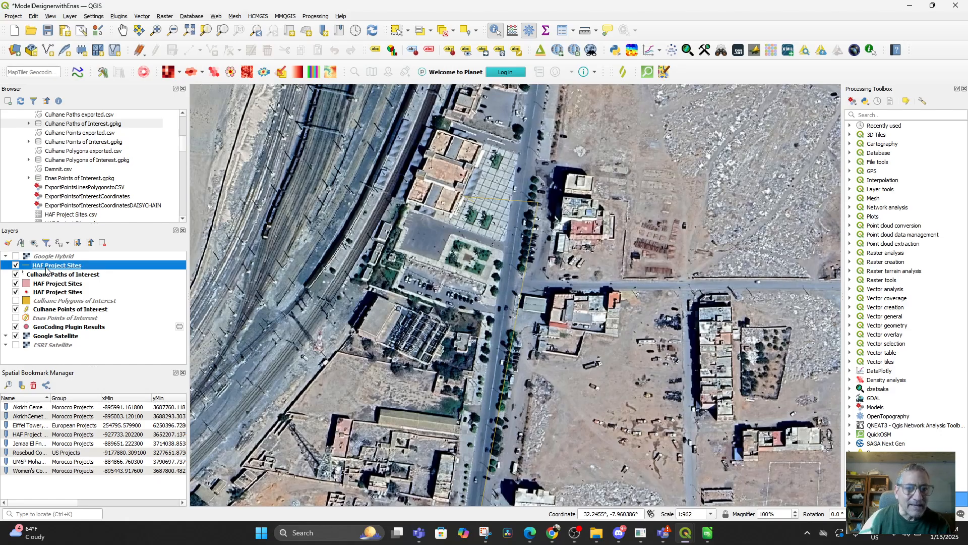
pyautogui.doubleClick(46, 271)
pyautogui.scroll(-3, 588, 338)
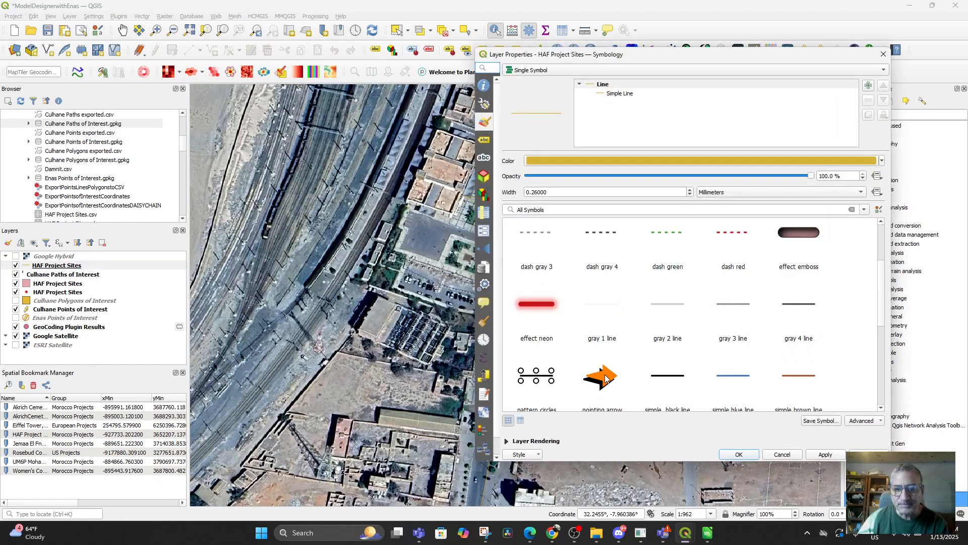
pyautogui.click(546, 379)
pyautogui.scroll(-1, 652, 341)
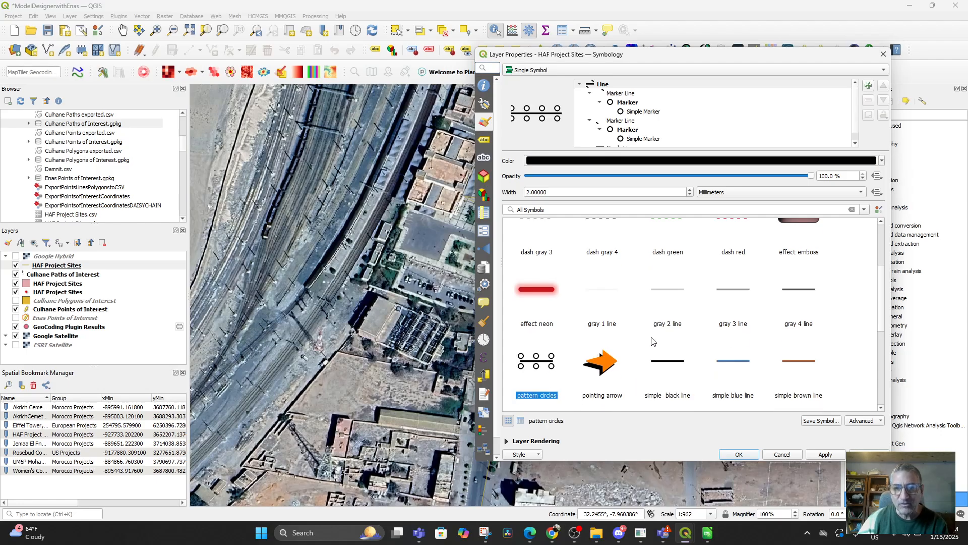
# Color the line symbol green (#009400) and apply the symbology to the line layer
pyautogui.click(676, 161)
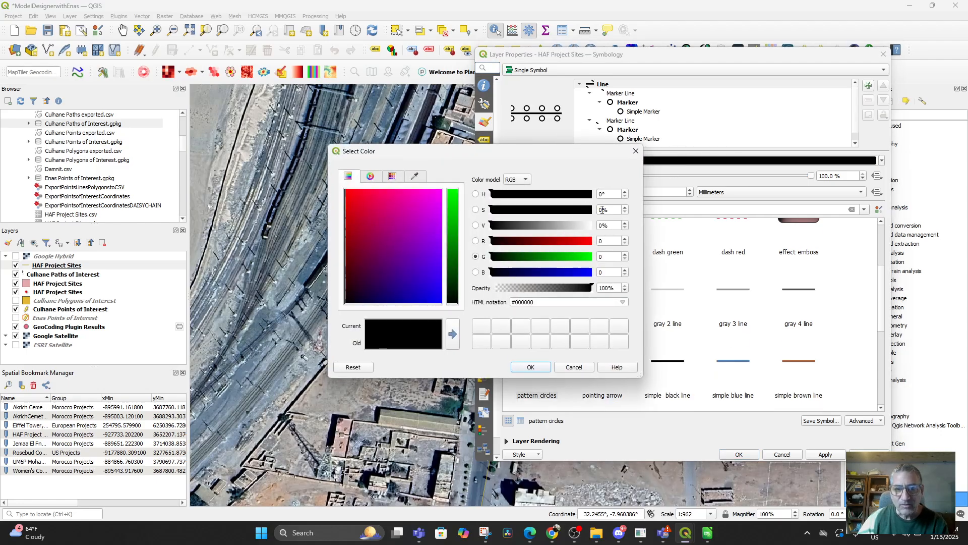
pyautogui.click(550, 260)
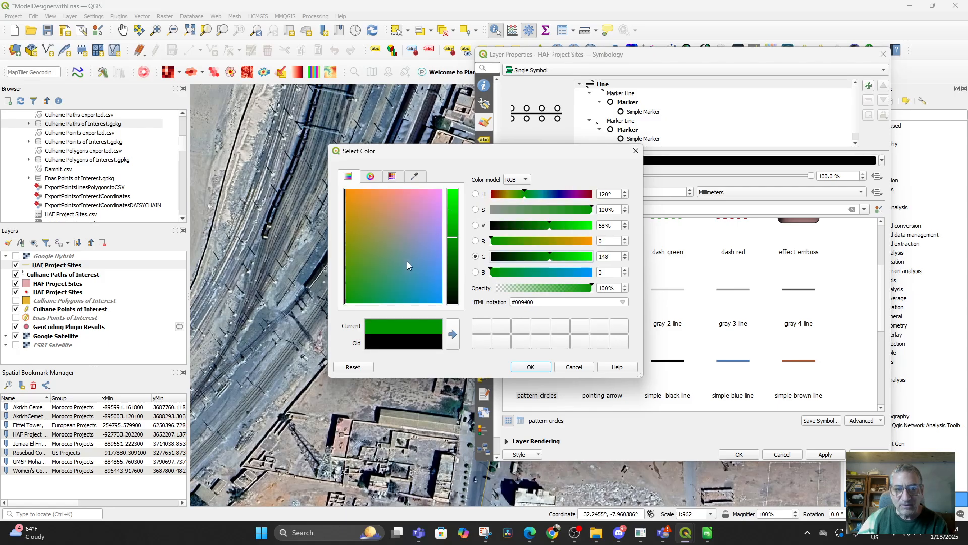
pyautogui.click(532, 368)
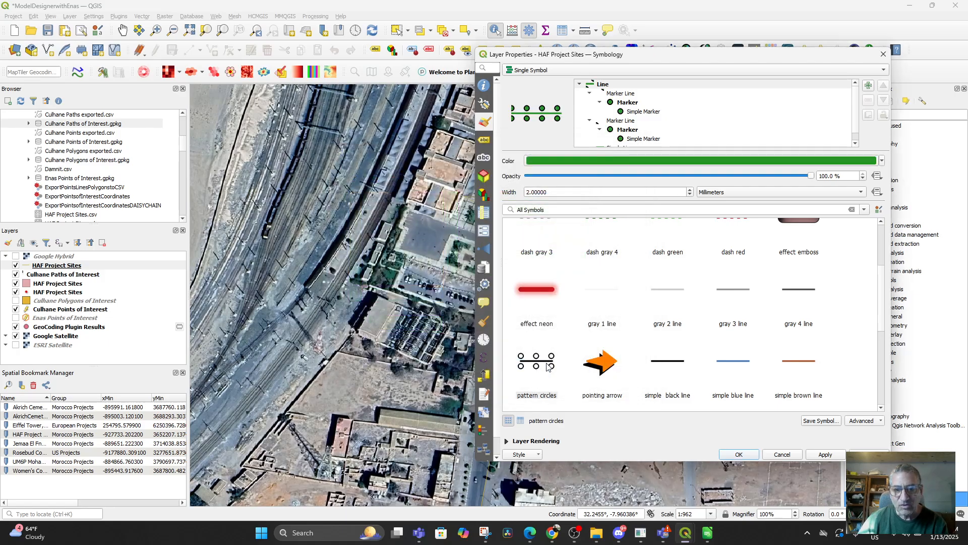
pyautogui.click(740, 454)
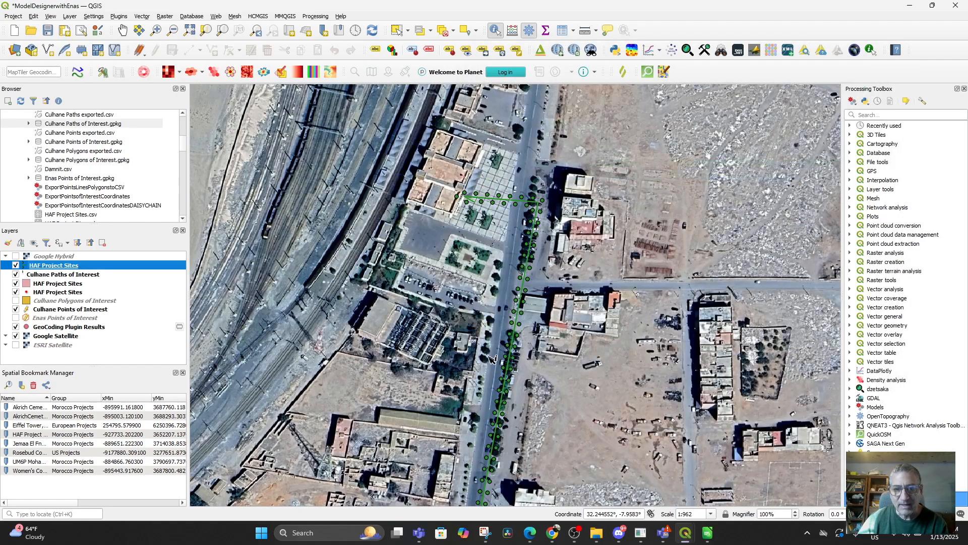
# Follow the green line through Ben Guerir from the train station to the project site marker at its end
pyautogui.moveTo(505, 323); pyautogui.dragTo(502, 182)
pyautogui.scroll(-2, 502, 182)
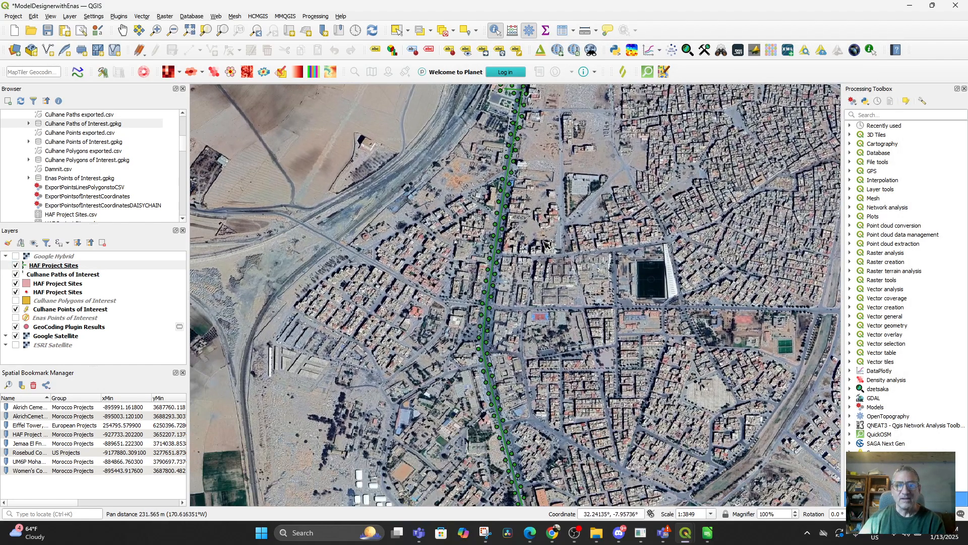
pyautogui.scroll(-1, 545, 307)
pyautogui.moveTo(545, 308); pyautogui.dragTo(451, 261)
pyautogui.moveTo(562, 317); pyautogui.dragTo(545, 294)
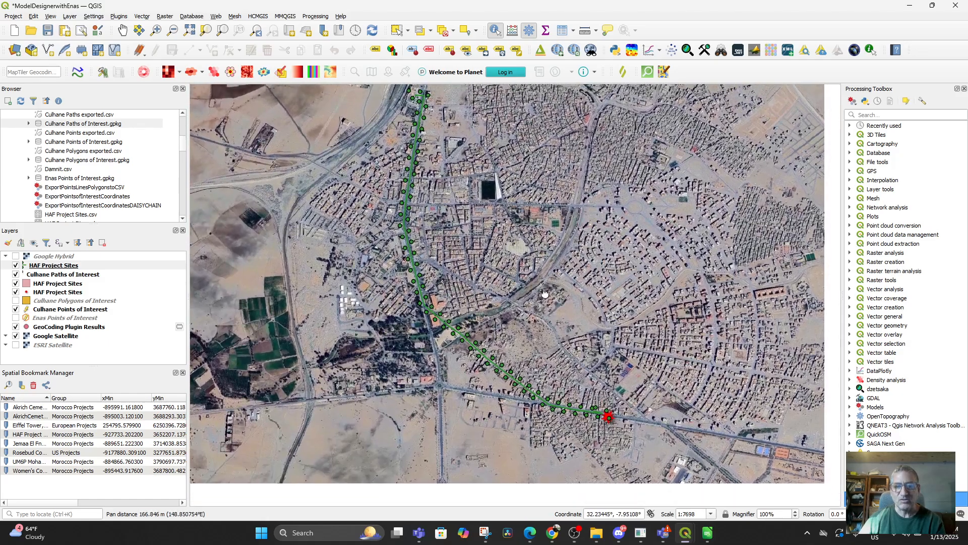
pyautogui.scroll(1, 600, 351)
pyautogui.moveTo(600, 352); pyautogui.dragTo(644, 384)
pyautogui.scroll(-1, 644, 385)
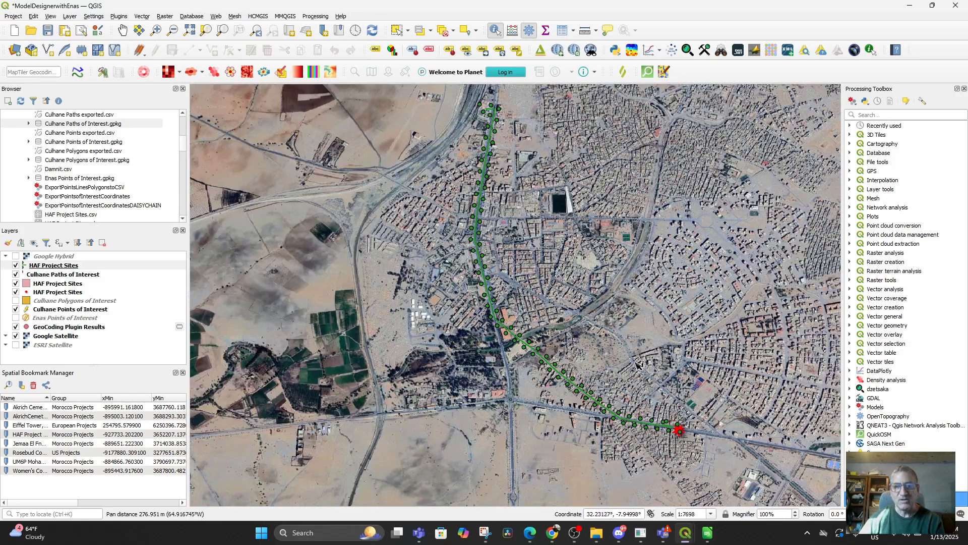
# Examine the HAF Project Sites features around Marrakesh and follow the green line through the old city between its two project markers
pyautogui.scroll(-4, 644, 384)
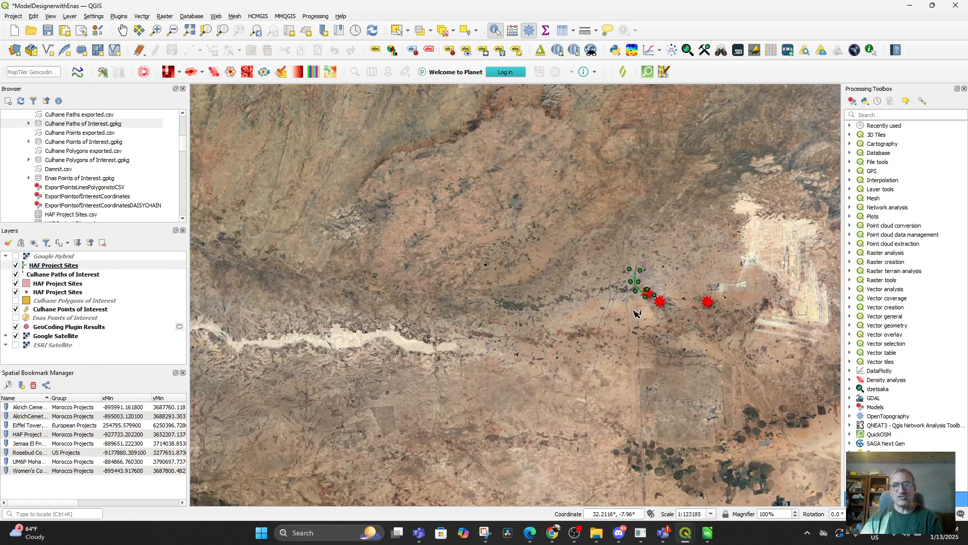
pyautogui.scroll(-4, 638, 318)
pyautogui.moveTo(633, 473); pyautogui.dragTo(512, 311)
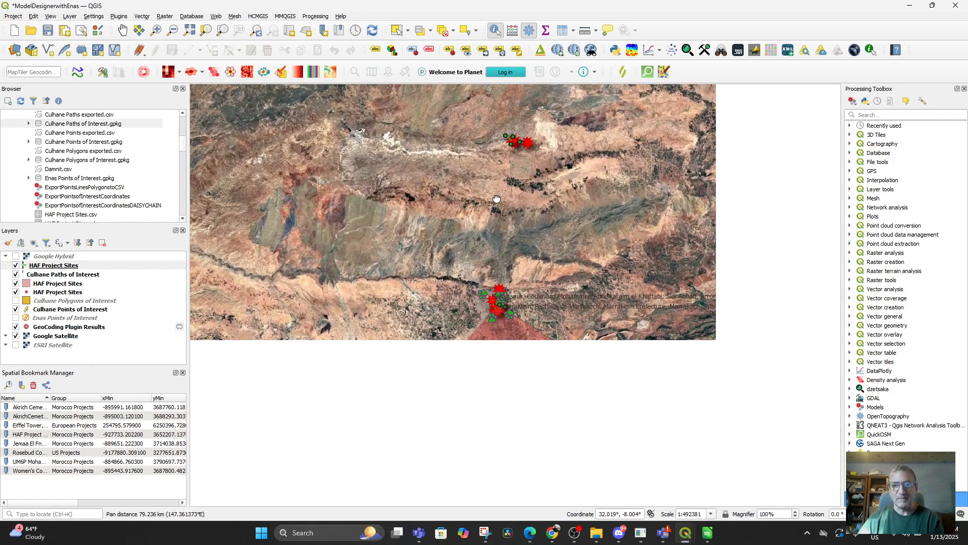
pyautogui.scroll(4, 512, 311)
pyautogui.scroll(5, 511, 312)
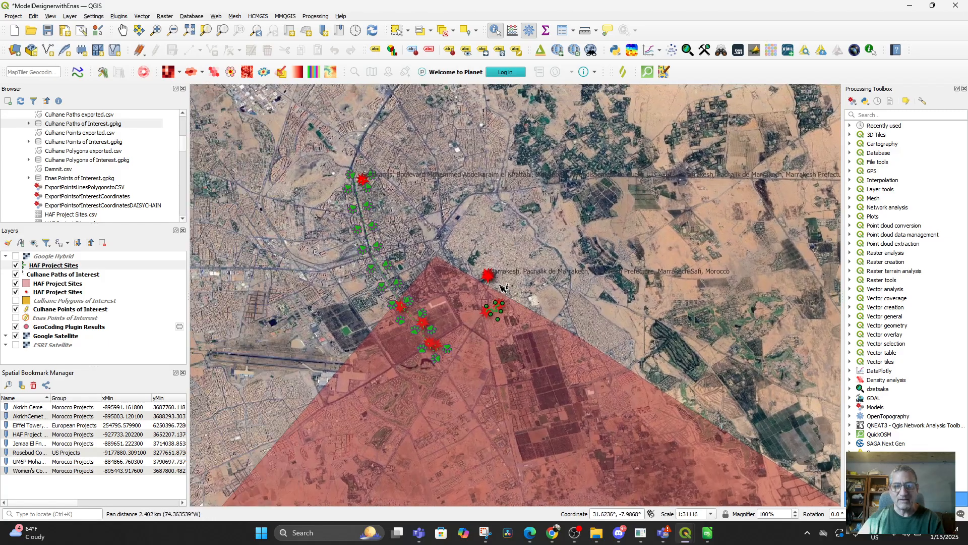
pyautogui.scroll(2, 616, 266)
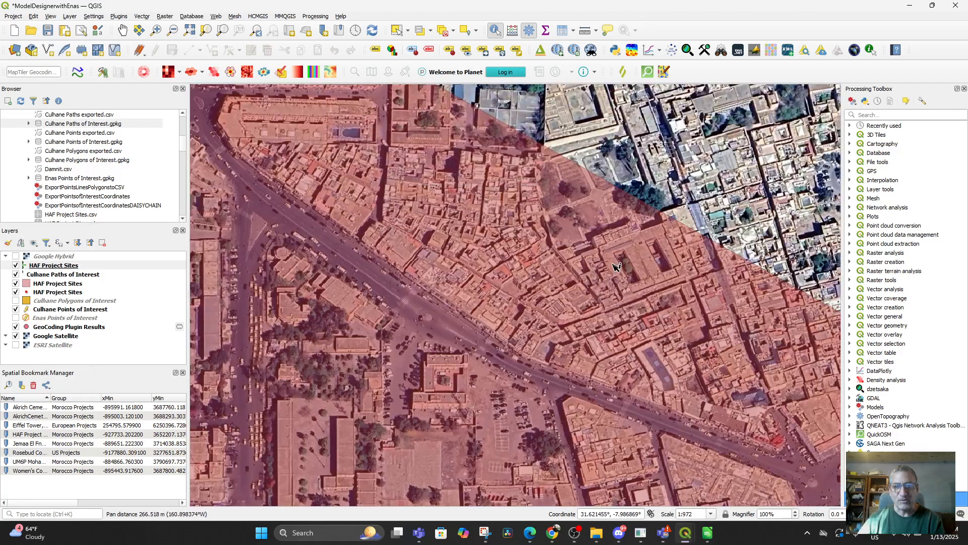
pyautogui.moveTo(625, 322); pyautogui.dragTo(537, 132)
pyautogui.scroll(-1, 590, 239)
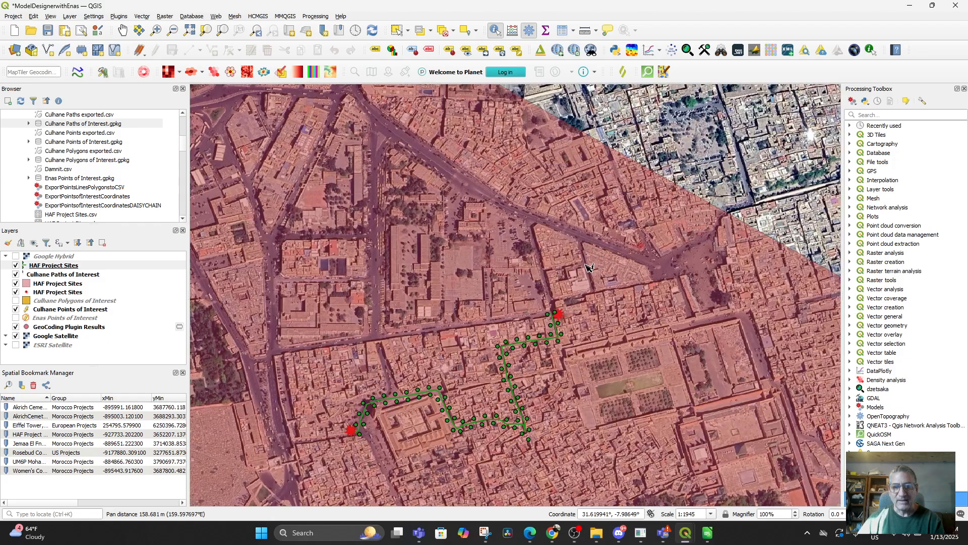
pyautogui.moveTo(593, 288); pyautogui.dragTo(611, 189)
pyautogui.scroll(1, 593, 229)
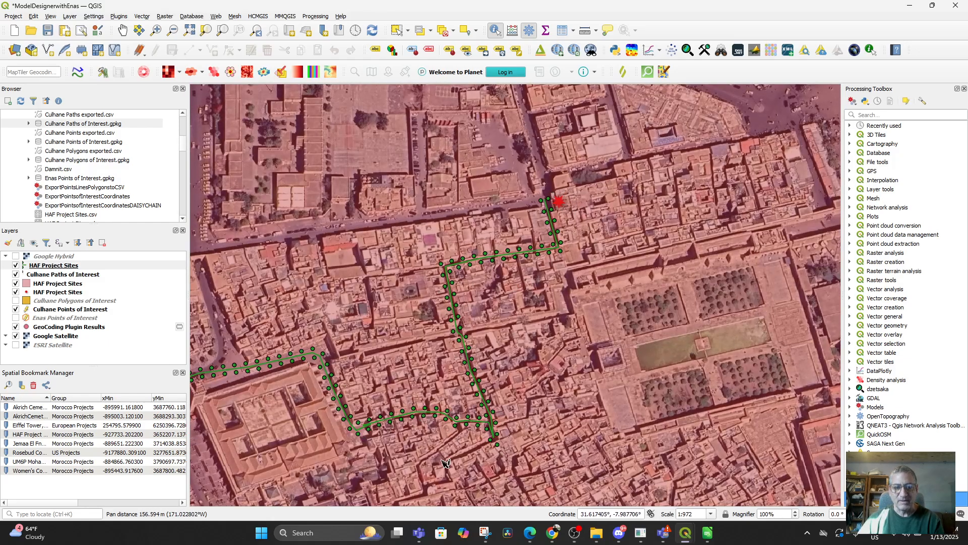
pyautogui.moveTo(413, 449); pyautogui.dragTo(598, 428)
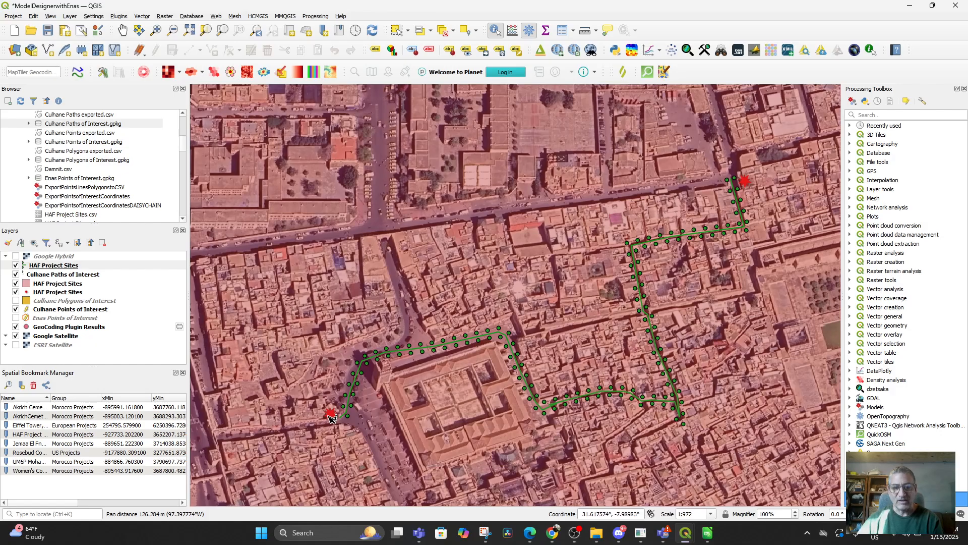
# Hide the polygon, line and point HAF Project Sites layers on the map
pyautogui.scroll(-10, 563, 223)
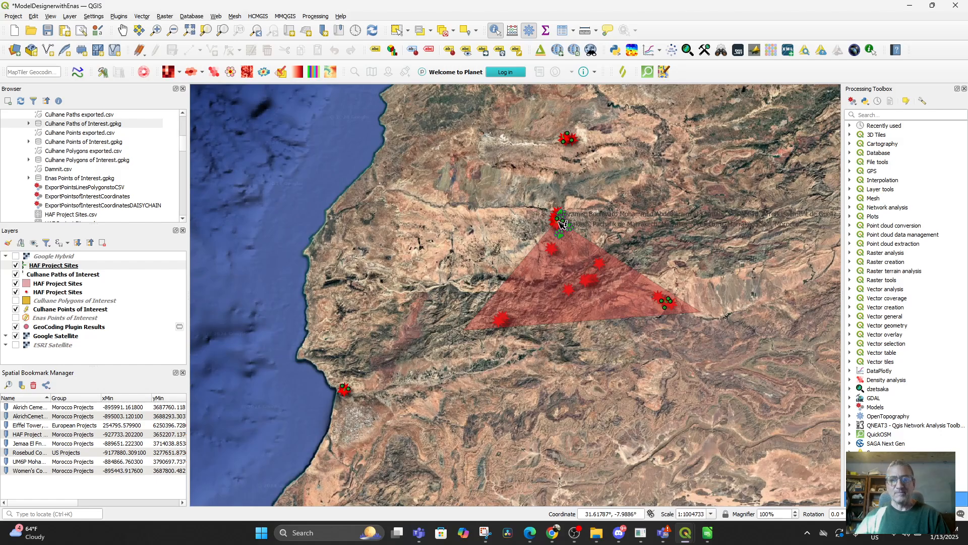
pyautogui.click(16, 283)
pyautogui.moveTo(437, 300); pyautogui.dragTo(463, 384)
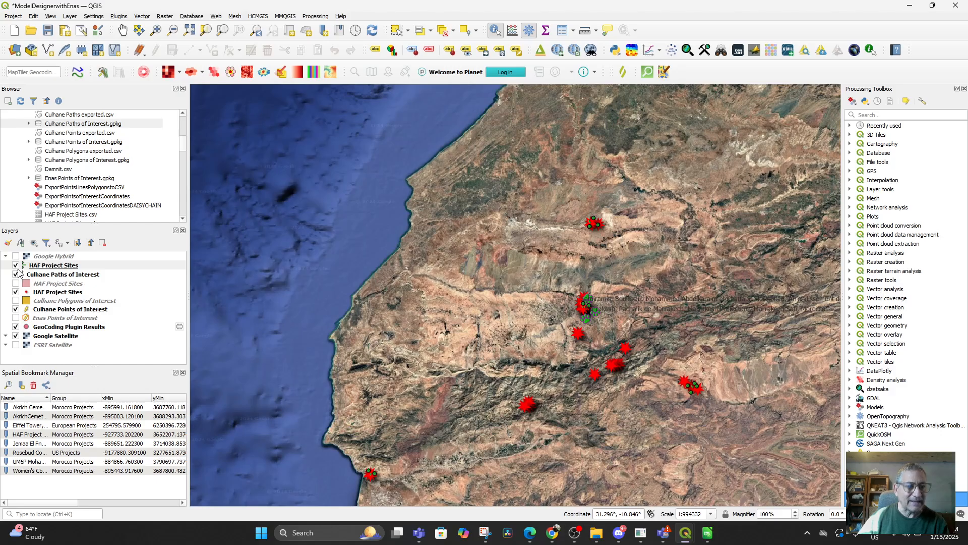
pyautogui.click(16, 265)
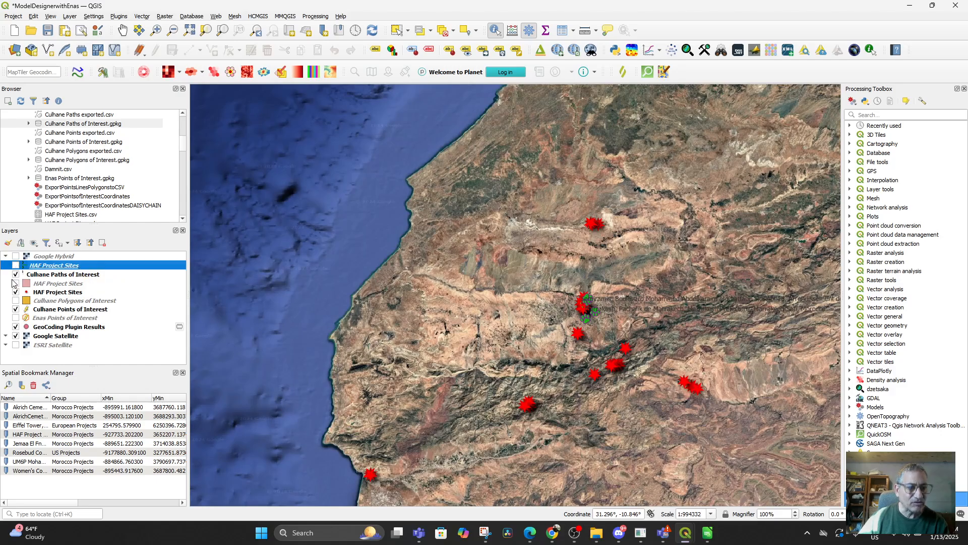
pyautogui.click(17, 292)
# Show the Culhane Polygons of Interest layer over Marrakesh and make it the active layer
pyautogui.scroll(3, 576, 362)
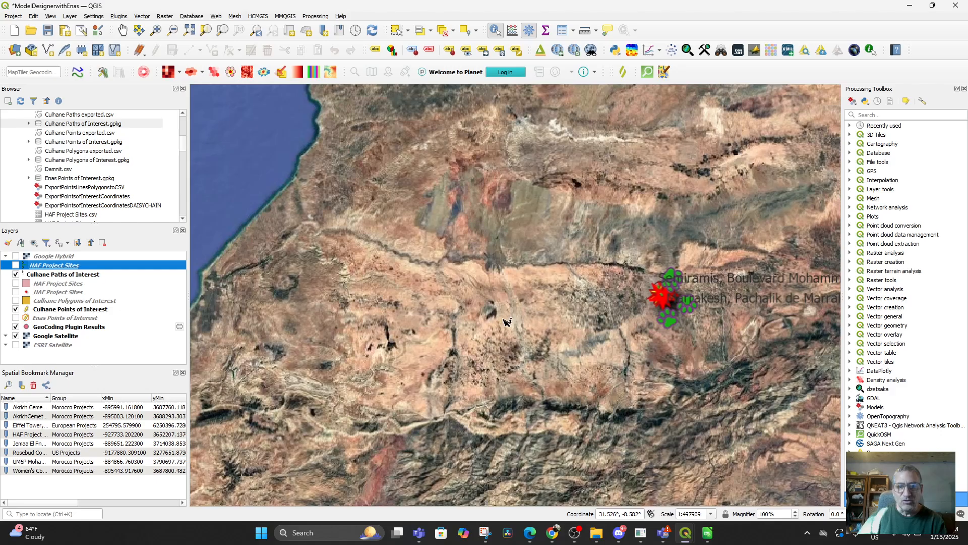
pyautogui.scroll(1, 577, 359)
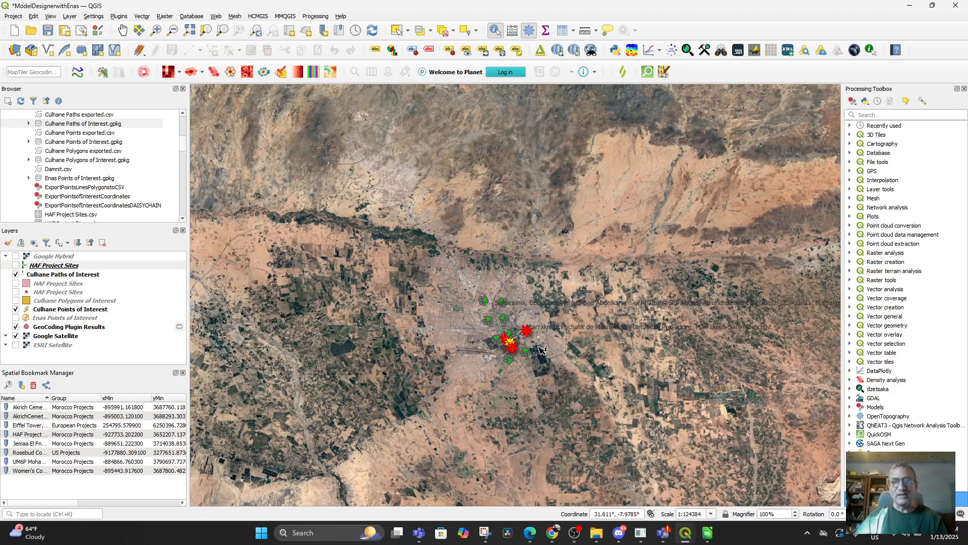
pyautogui.scroll(3, 496, 353)
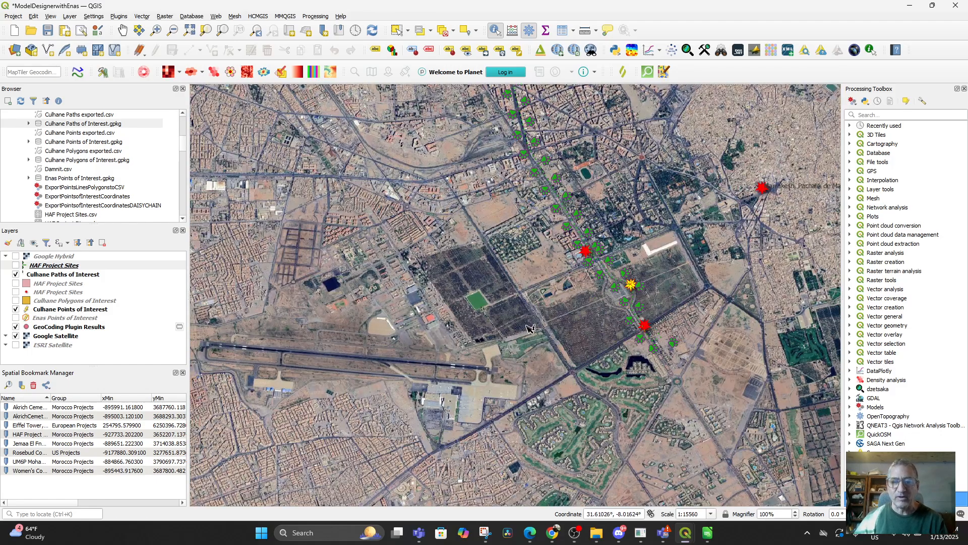
pyautogui.moveTo(493, 350); pyautogui.dragTo(454, 424)
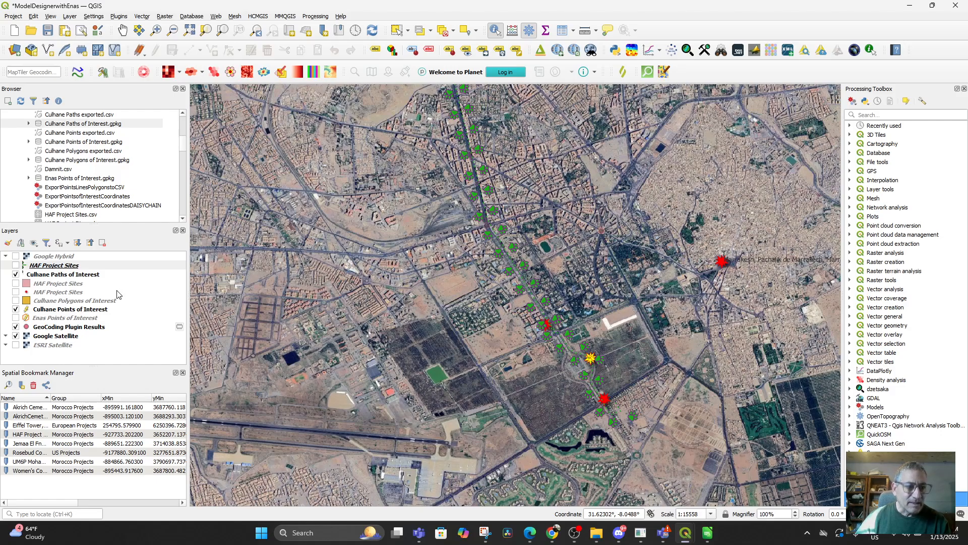
pyautogui.click(49, 277)
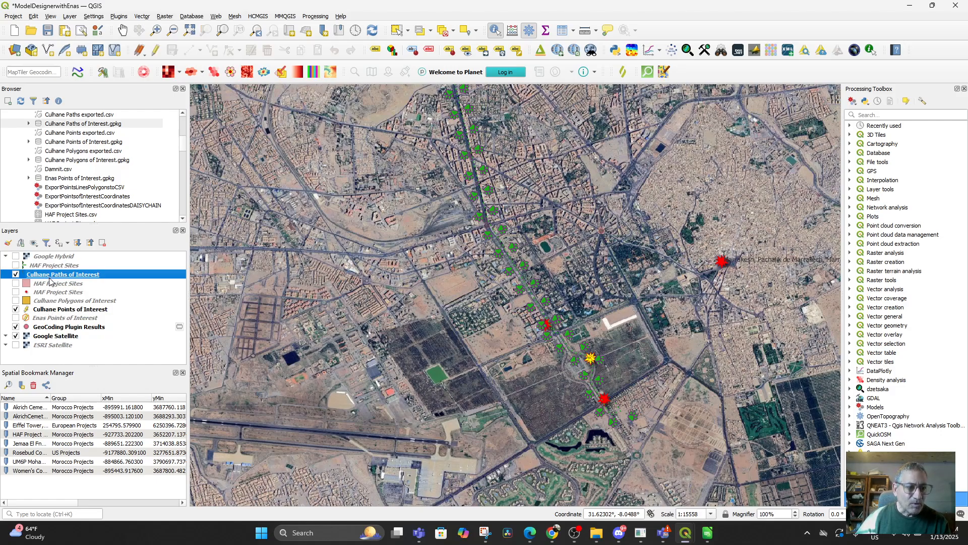
pyautogui.click(16, 300)
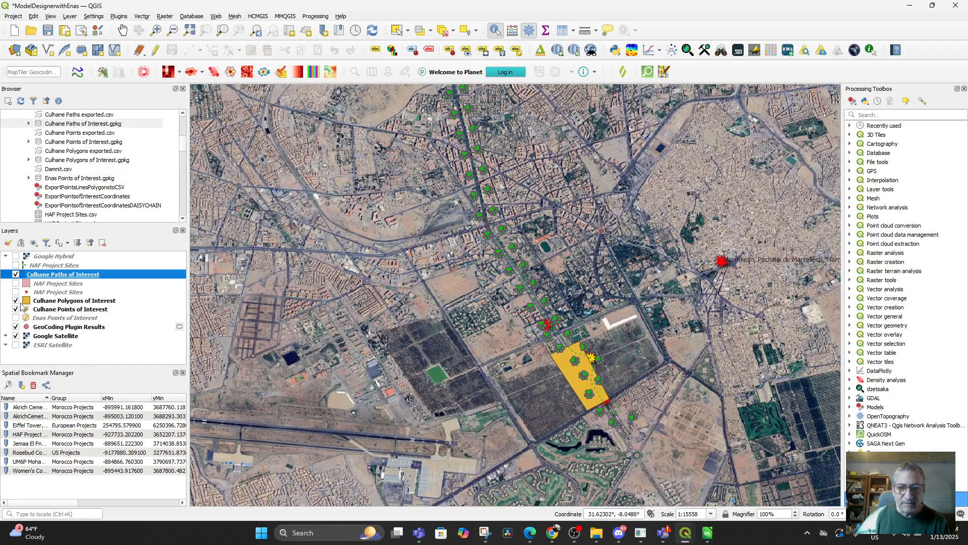
pyautogui.click(69, 302)
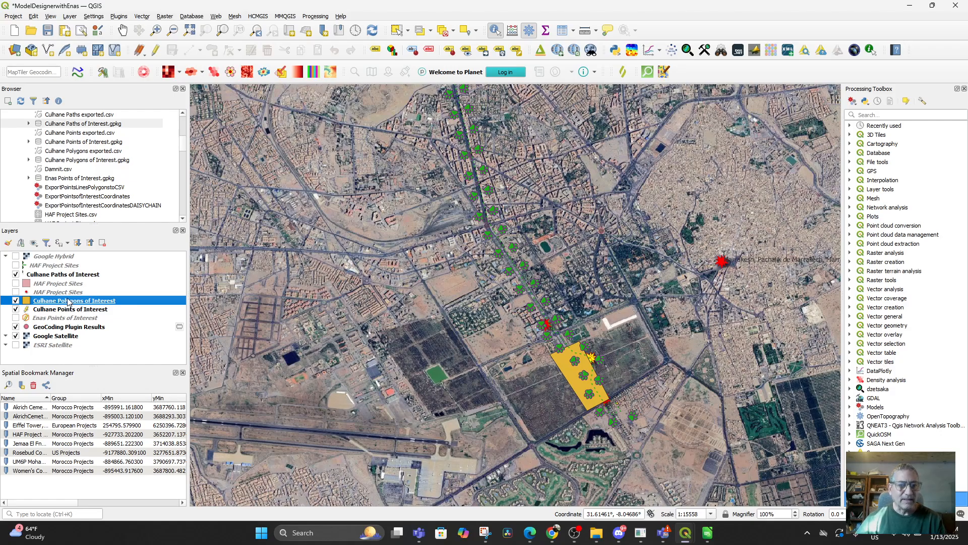
# Set up a CSV export of the Culhane Polygons of Interest layer to the existing Culhane Polygons exported file in Spreadsheets and Attribute Tables
pyautogui.rightClick(73, 302)
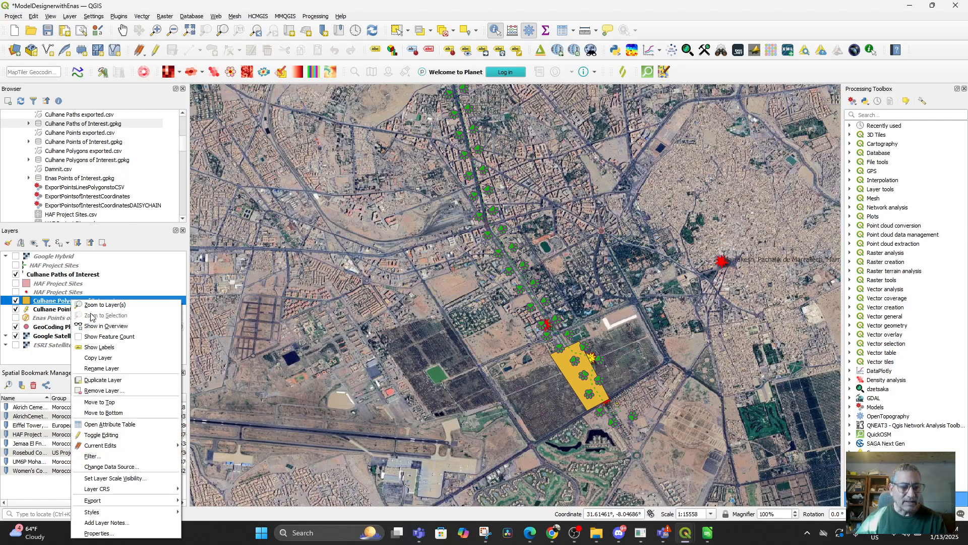
pyautogui.moveTo(135, 505)
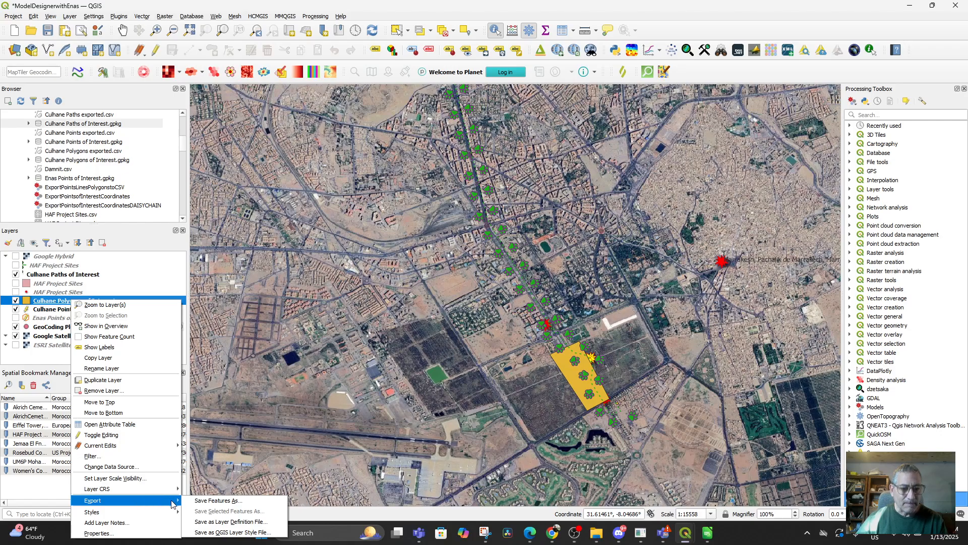
pyautogui.click(240, 501)
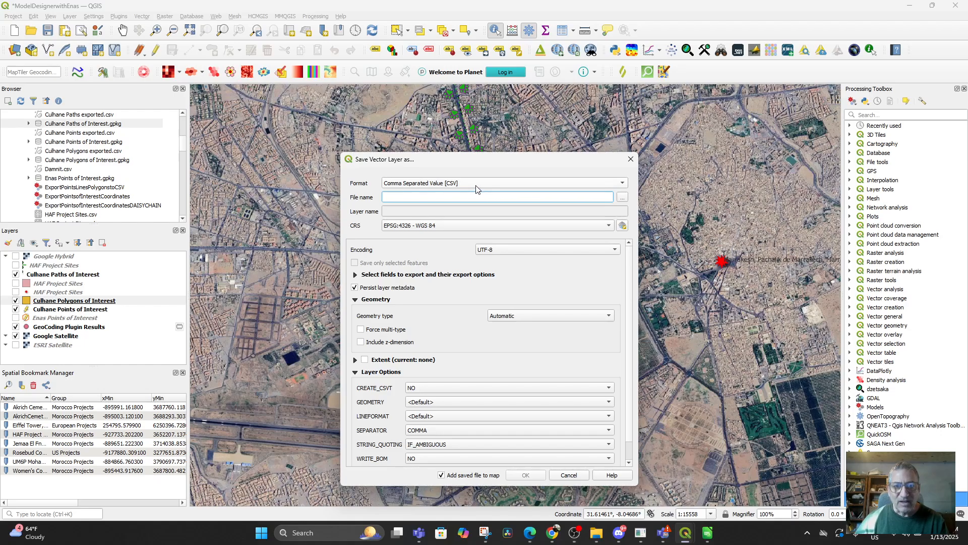
pyautogui.click(623, 199)
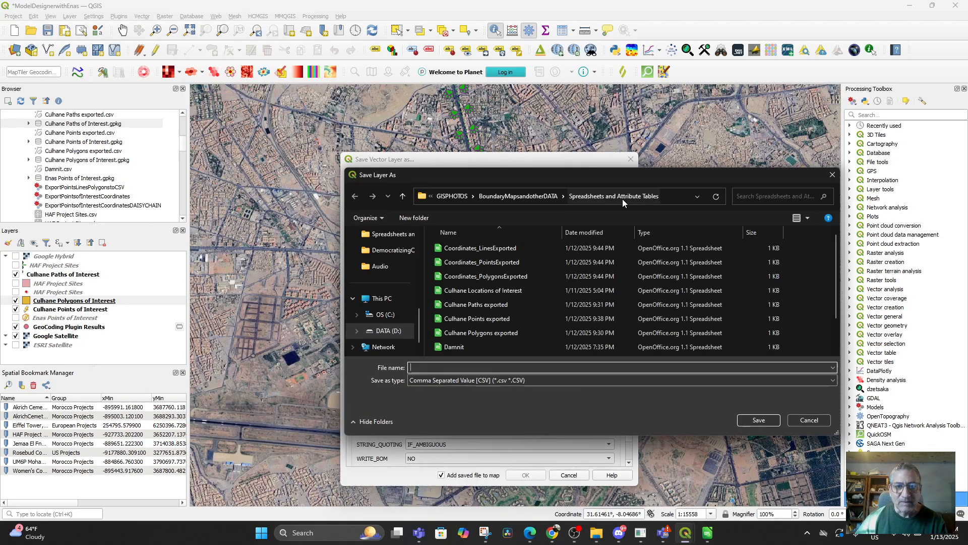
pyautogui.scroll(-1, 525, 304)
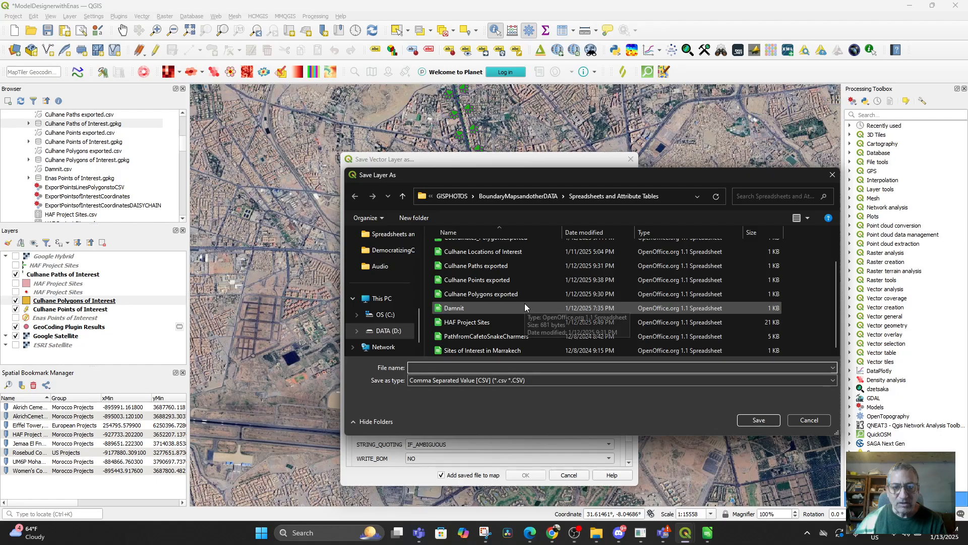
pyautogui.scroll(1, 524, 304)
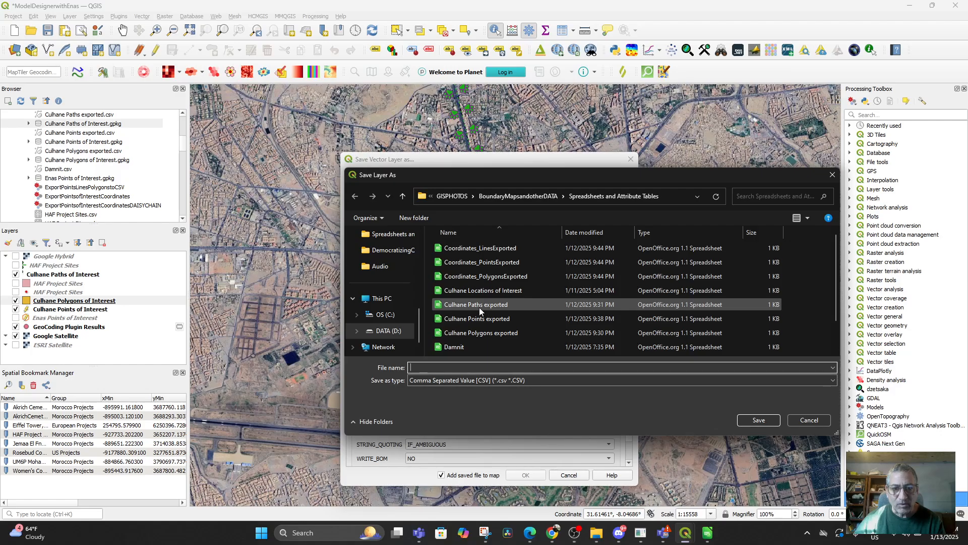
pyautogui.click(485, 334)
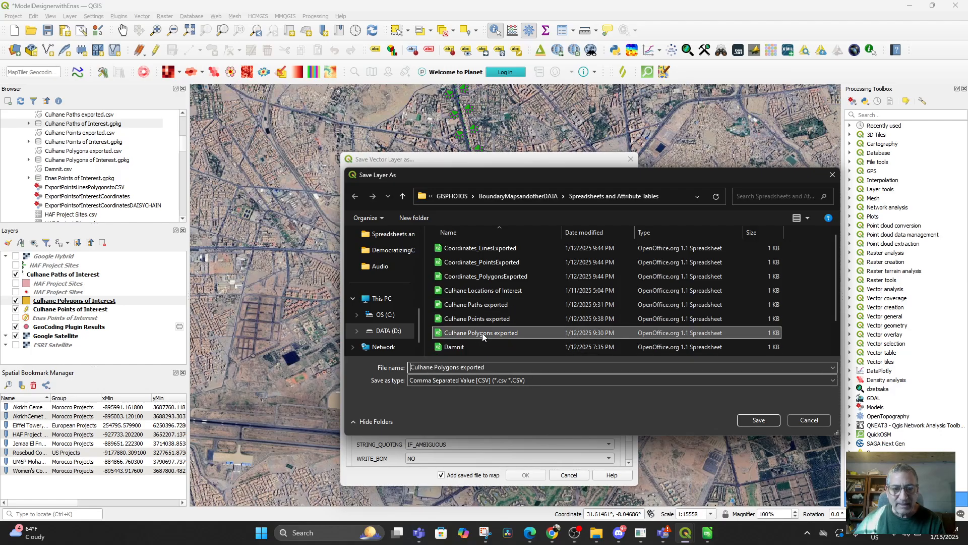
pyautogui.click(749, 420)
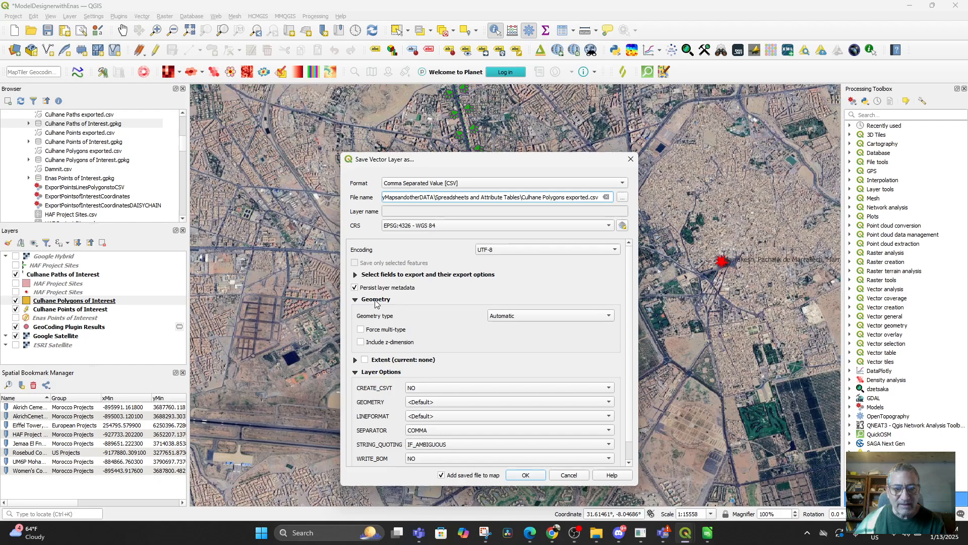
# Set the export geometry to AS_WKT and save the CSV, overwriting the existing file
pyautogui.scroll(-1, 418, 333)
pyautogui.click(435, 383)
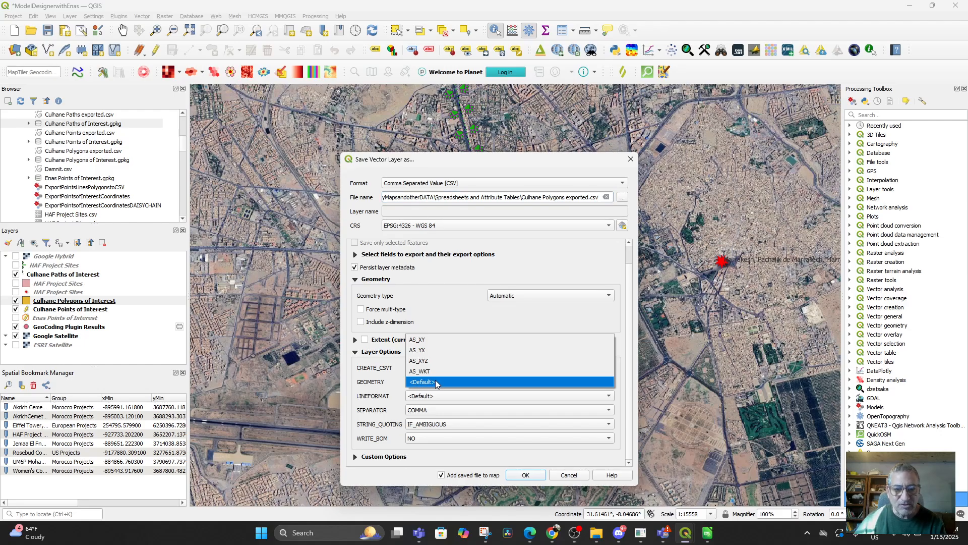
pyautogui.click(435, 371)
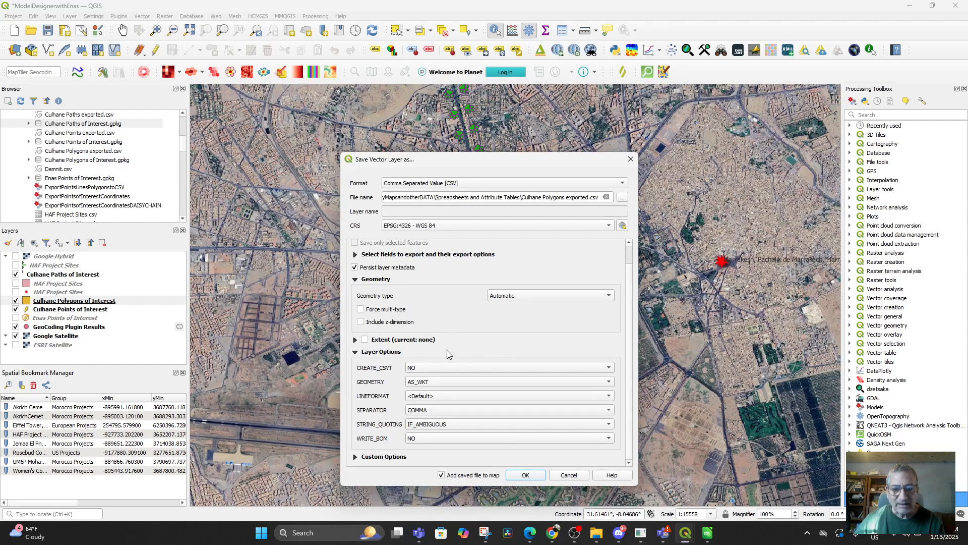
pyautogui.click(536, 477)
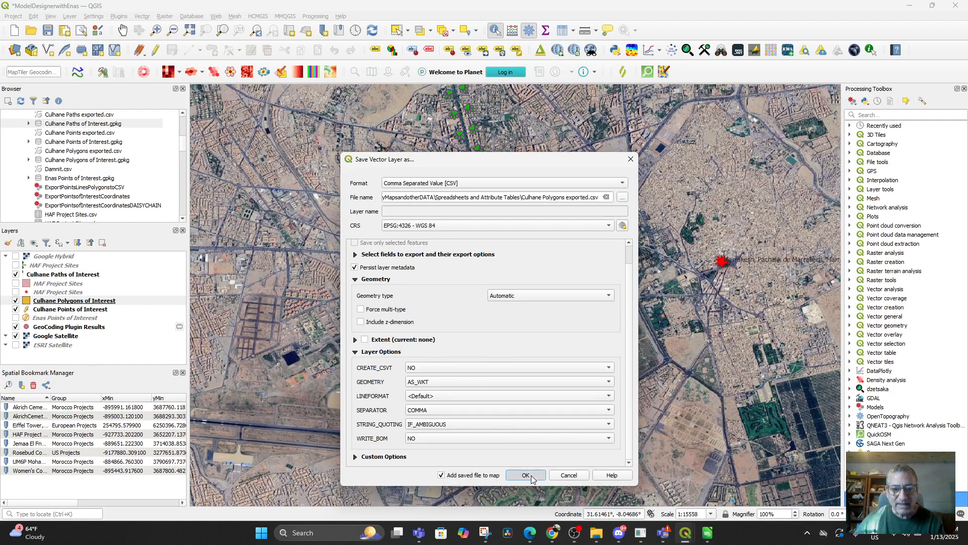
pyautogui.click(440, 273)
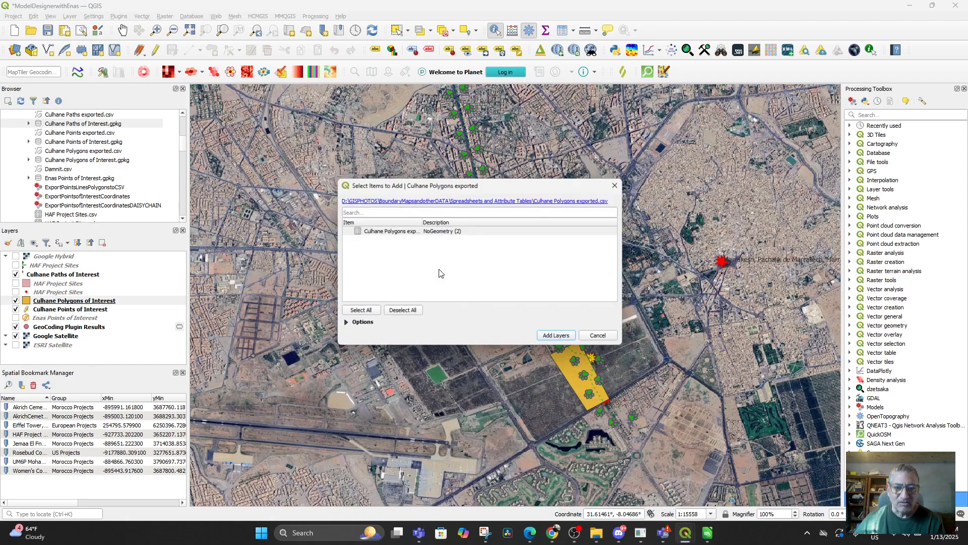
# Open the exported Culhane Polygons exported CSV from its folder in LibreOffice Calc, using the default comma-separated text import
pyautogui.click(519, 204)
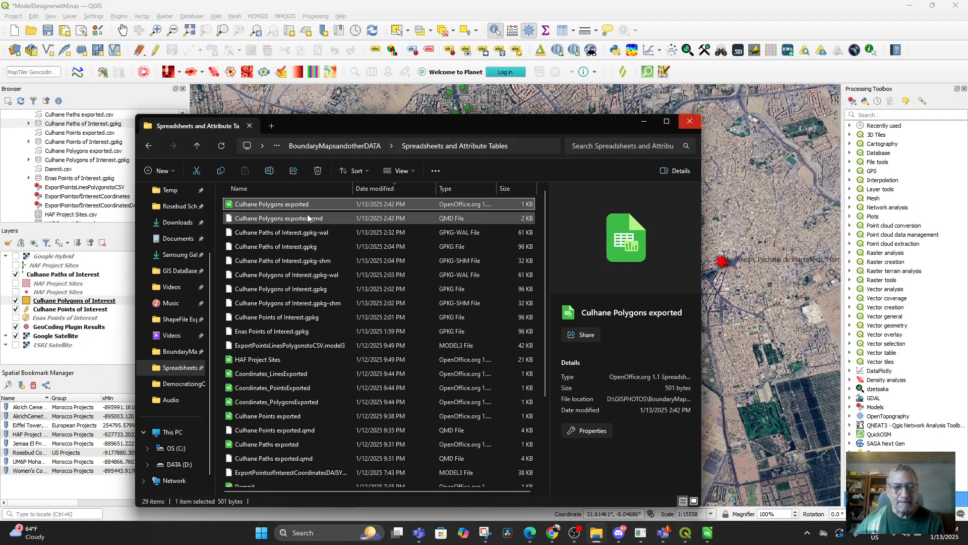
pyautogui.doubleClick(272, 204)
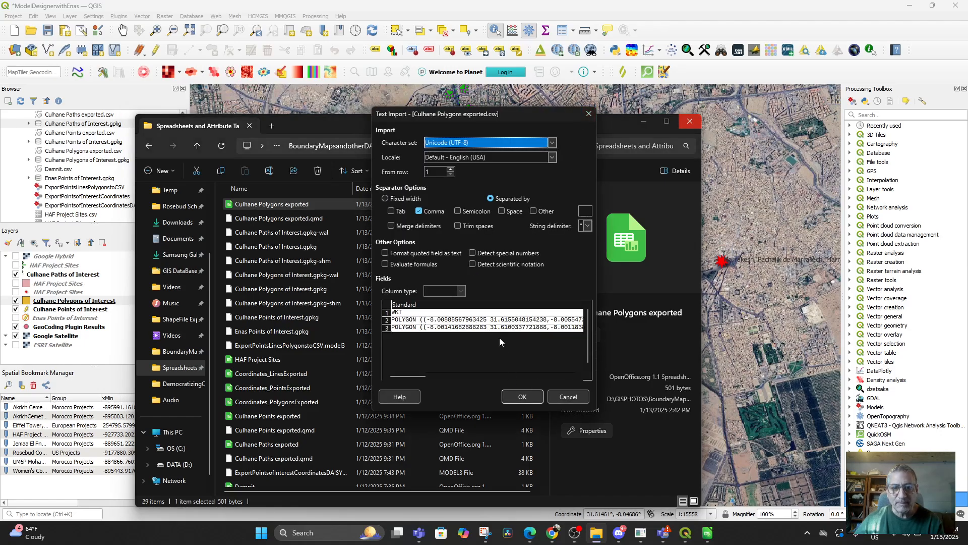
pyautogui.click(514, 396)
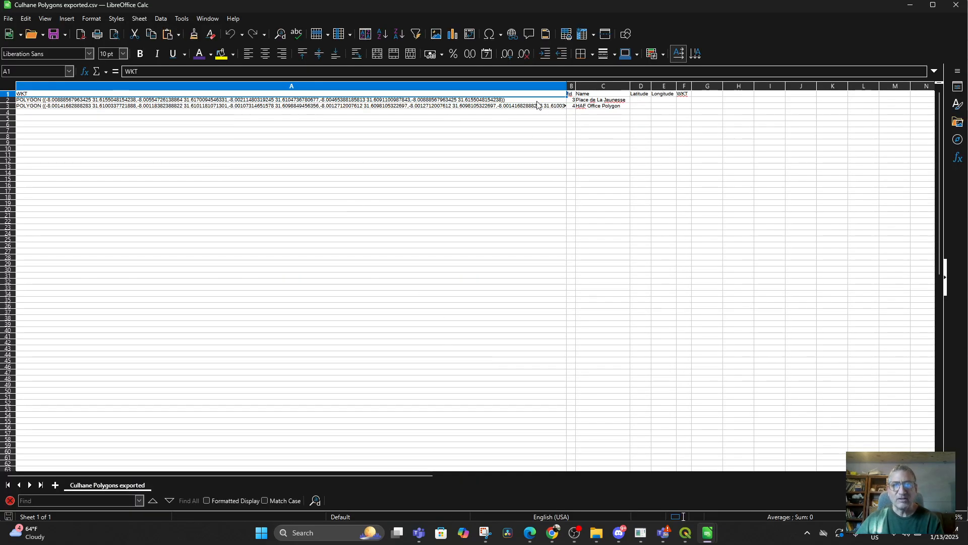
# Examine the WKT geometry of the Place de La Jeunesse and HAF Office Polygon rows in the exported spreadsheet
pyautogui.click(297, 100)
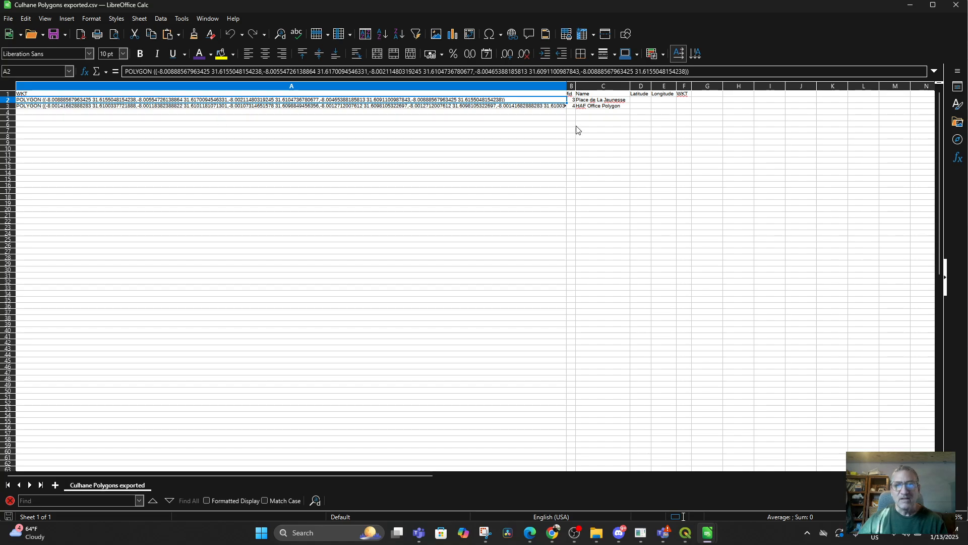
pyautogui.click(582, 107)
pyautogui.click(479, 106)
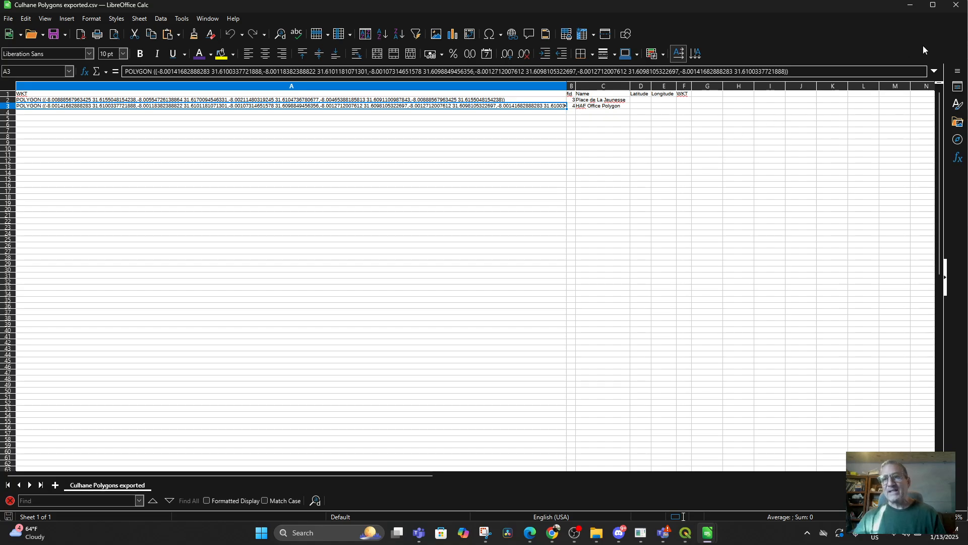
pyautogui.click(237, 101)
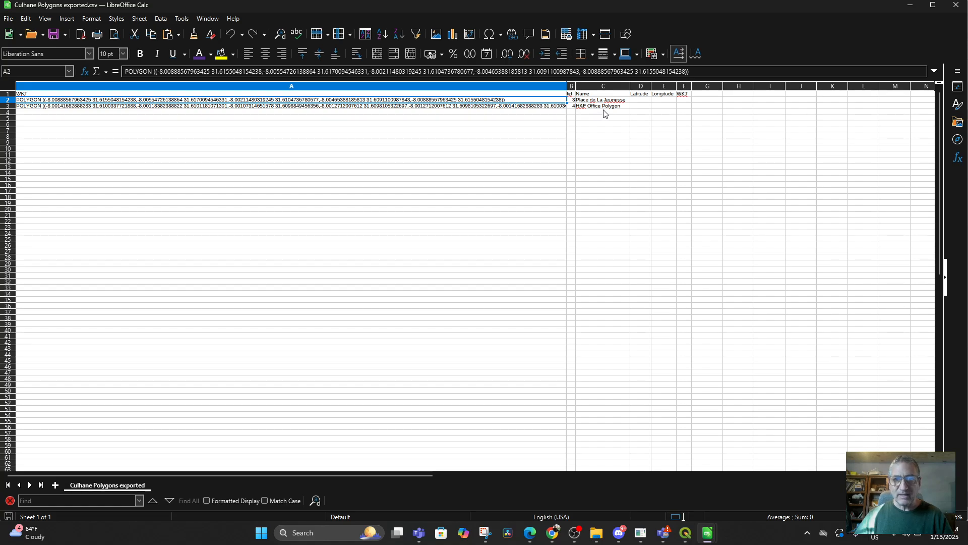
# Copy the Place de La Jeunesse and HAF Office Polygon rows from the exported CSV into HAF Project Sites.csv, starting at cell A44
pyautogui.moveTo(603, 112); pyautogui.dragTo(572, 101)
pyautogui.moveTo(547, 136); pyautogui.dragTo(541, 142)
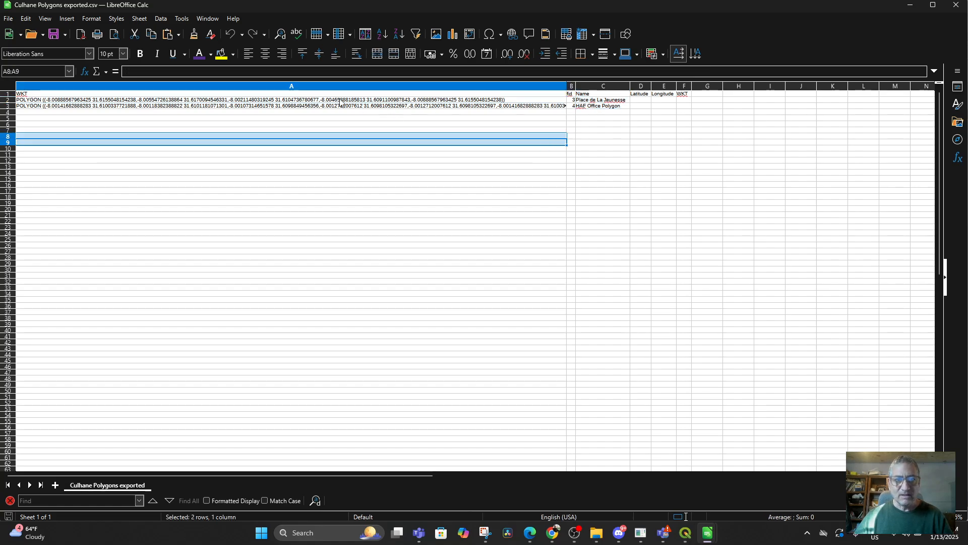
pyautogui.moveTo(311, 99); pyautogui.dragTo(590, 109)
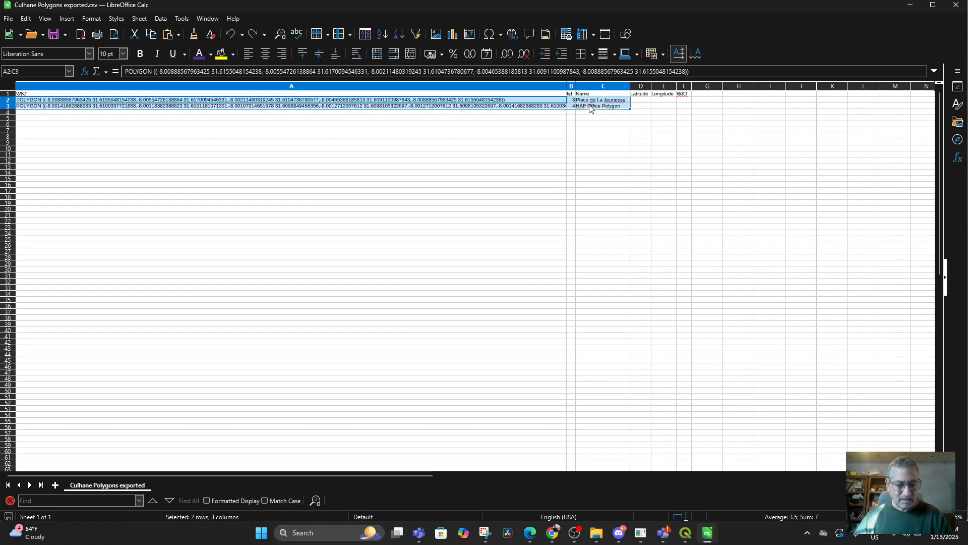
pyautogui.hotkey('ctrl', 'c')
pyautogui.moveTo(708, 534)
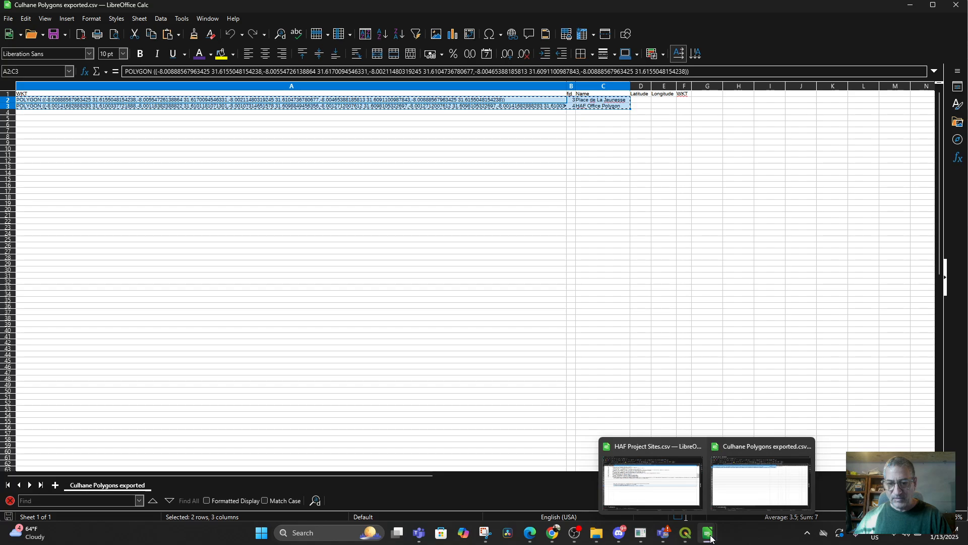
pyautogui.click(655, 474)
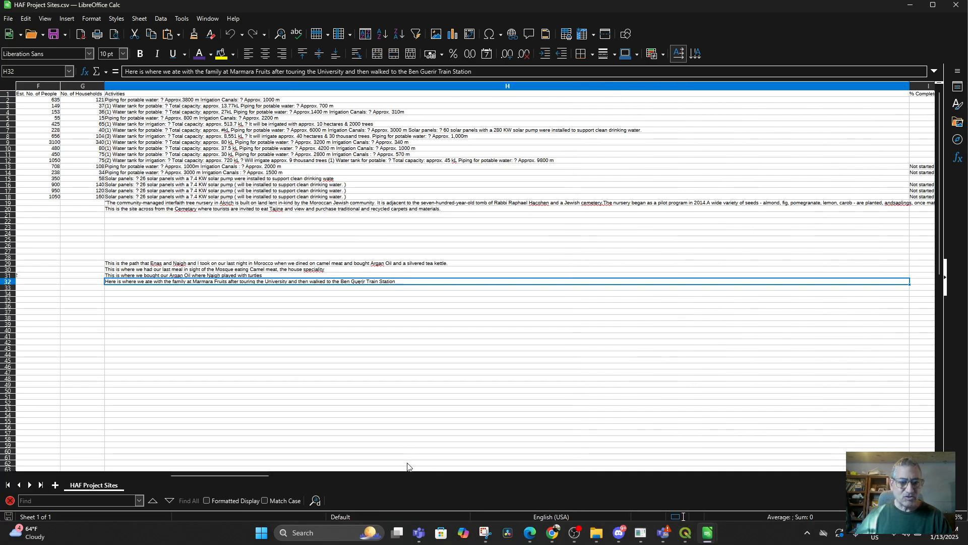
pyautogui.moveTo(253, 475); pyautogui.dragTo(95, 475)
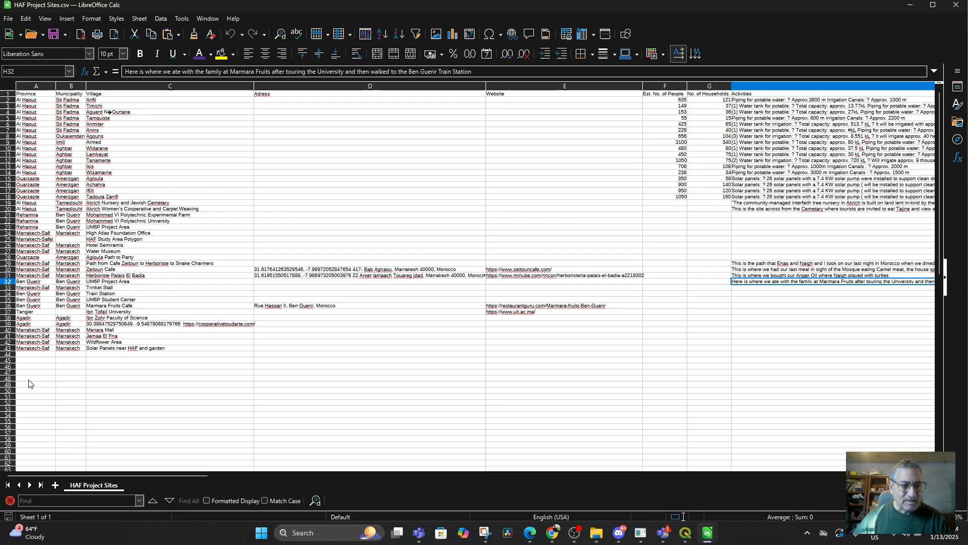
pyautogui.click(39, 355)
pyautogui.hotkey('ctrl', 'v')
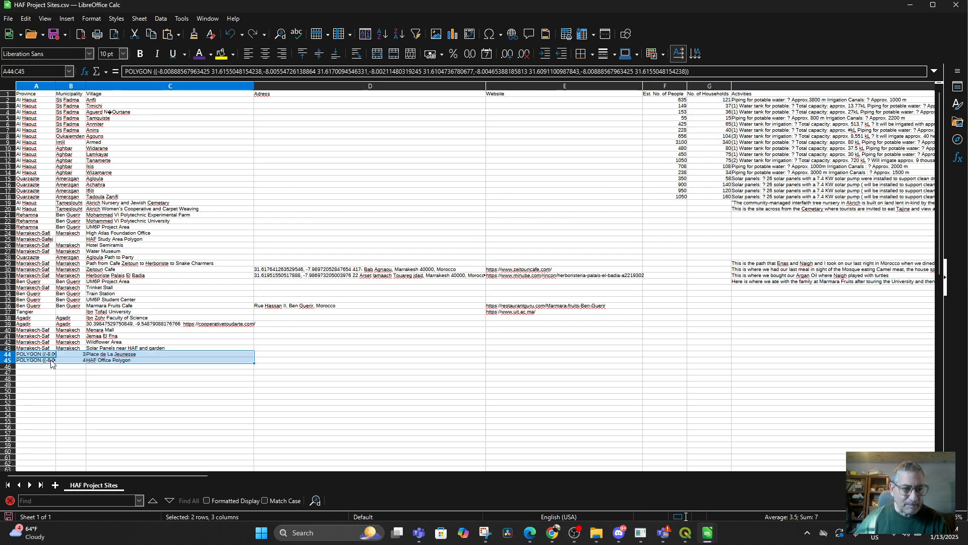
# Move the two pasted WKT geometries from A44:A45 into the PolygonWKT column at O44:O45
pyautogui.click(31, 372)
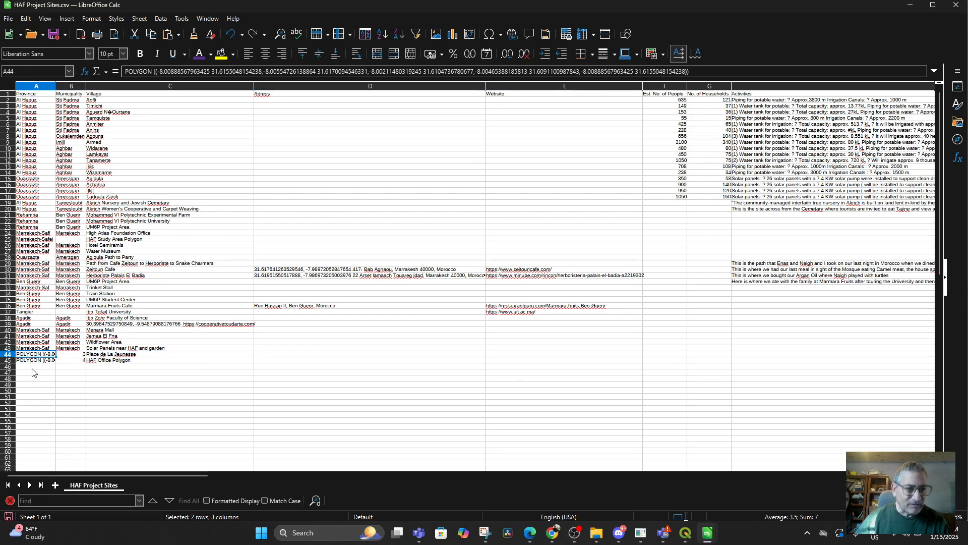
pyautogui.moveTo(30, 353); pyautogui.dragTo(32, 363)
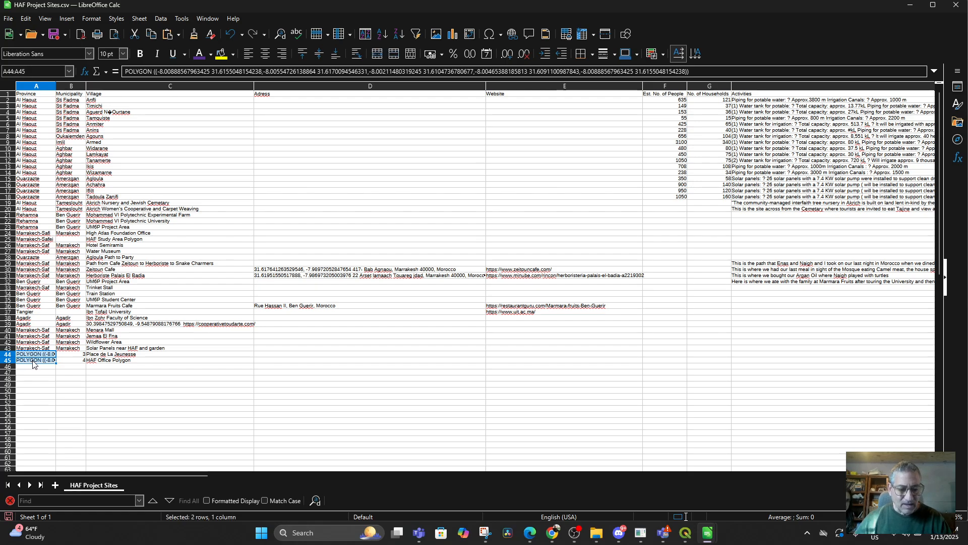
pyautogui.hotkey('ctrl', 'x')
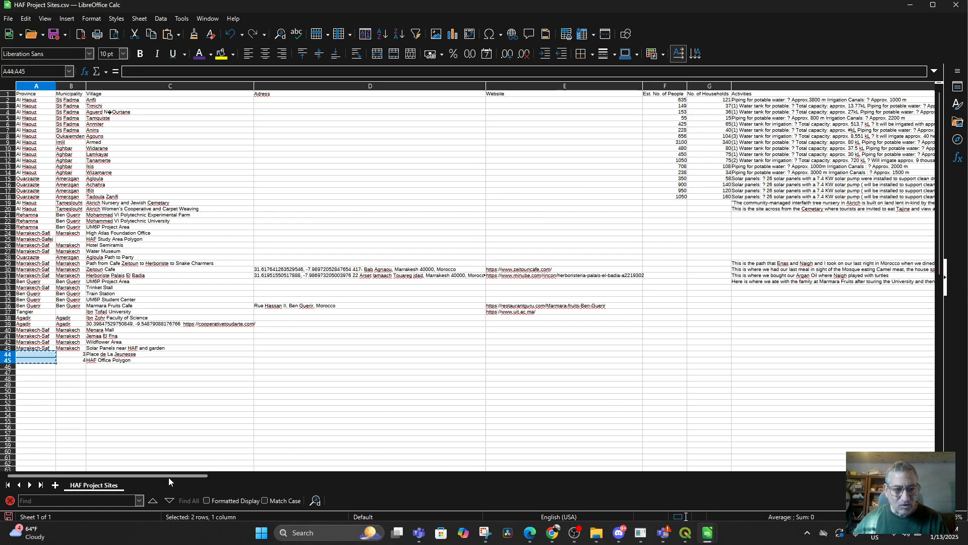
pyautogui.moveTo(169, 478); pyautogui.dragTo(298, 477)
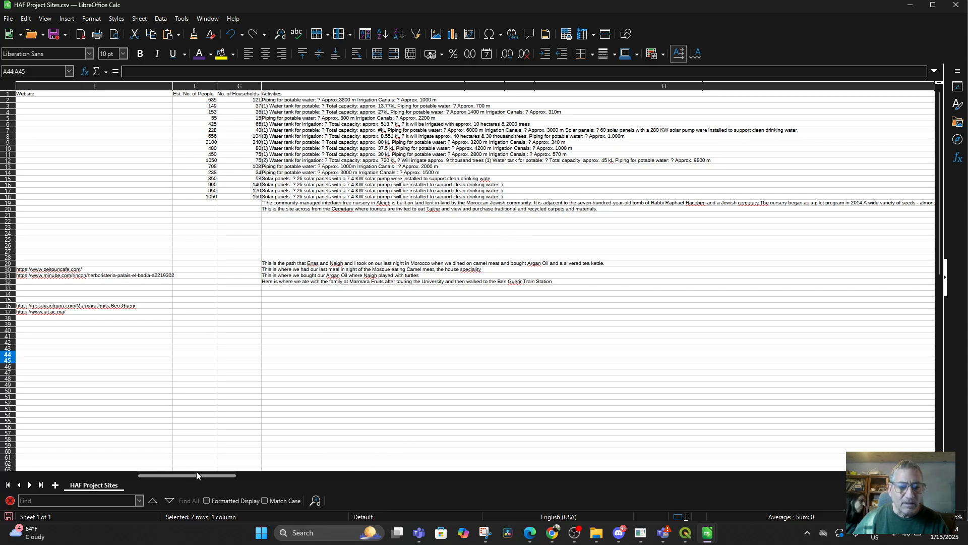
pyautogui.moveTo(197, 475); pyautogui.dragTo(403, 497)
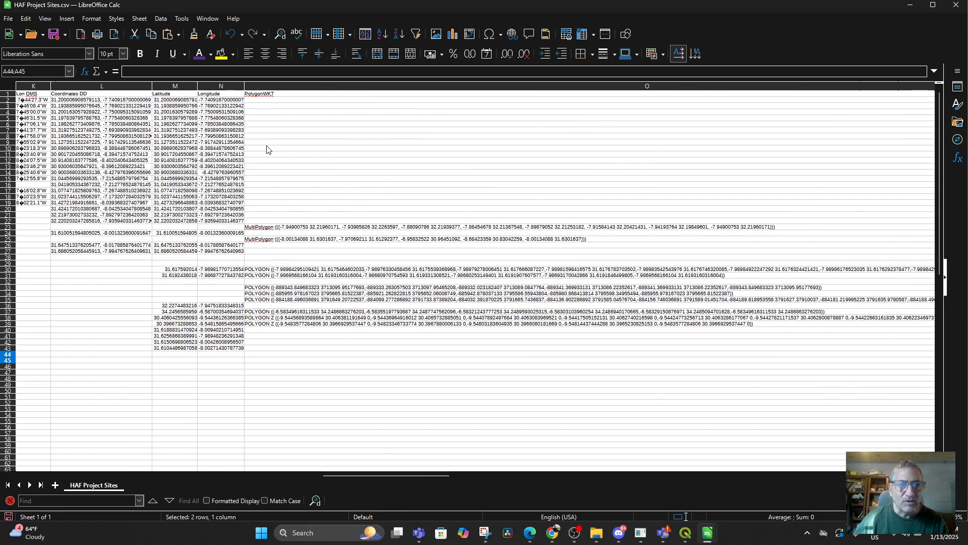
pyautogui.click(254, 358)
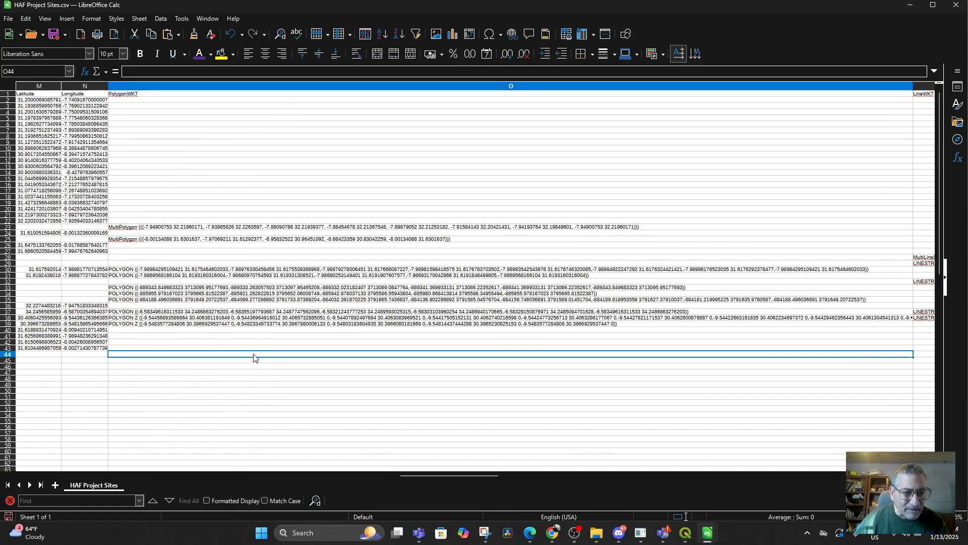
pyautogui.hotkey('ctrl', 'v')
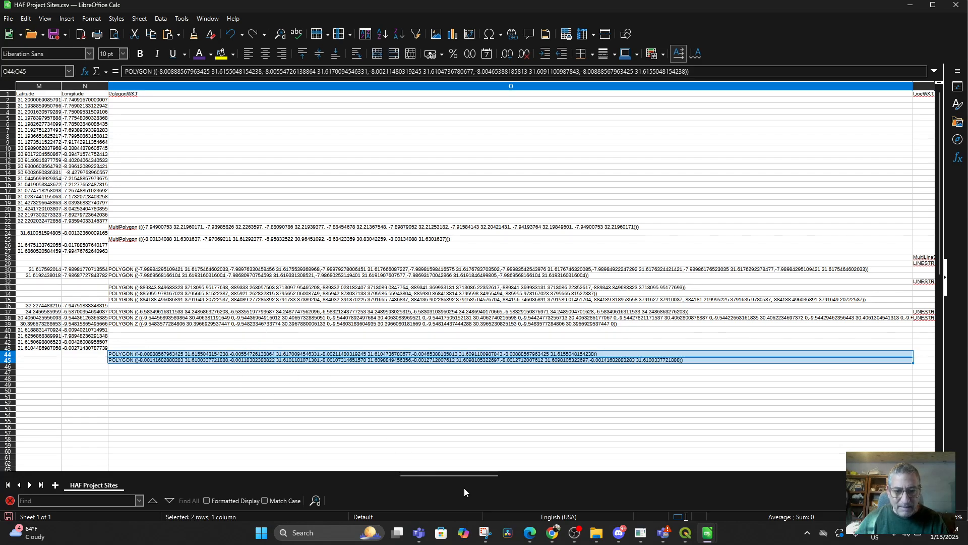
# Fill in Marrakech-Saf as the Province for the Place de La Jeunesse and HAF Office Polygon rows
pyautogui.moveTo(442, 474); pyautogui.dragTo(119, 475)
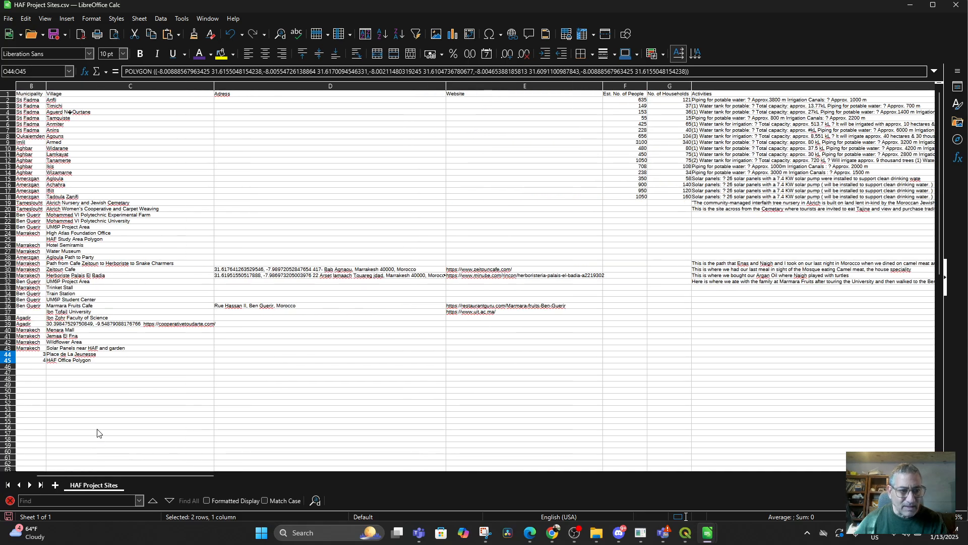
pyautogui.click(32, 354)
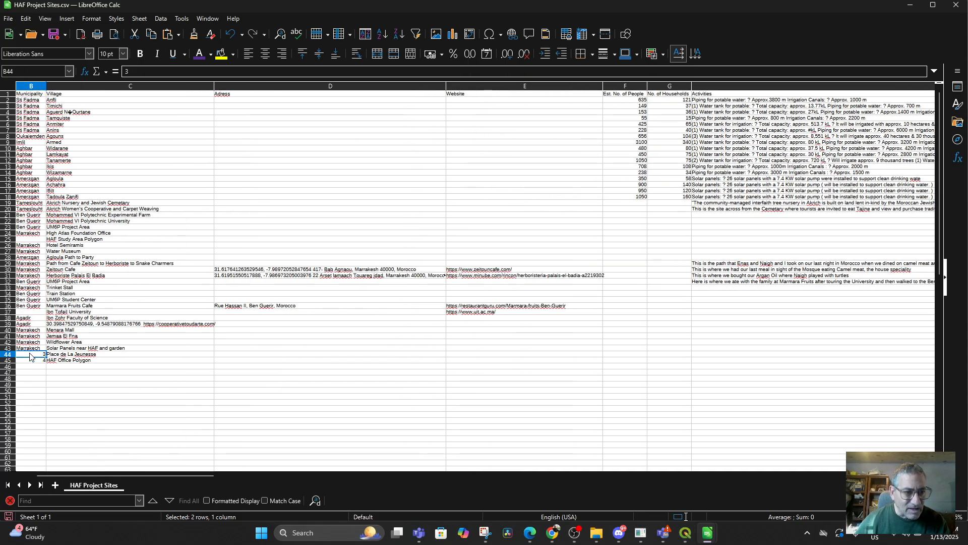
pyautogui.moveTo(119, 476); pyautogui.dragTo(55, 474)
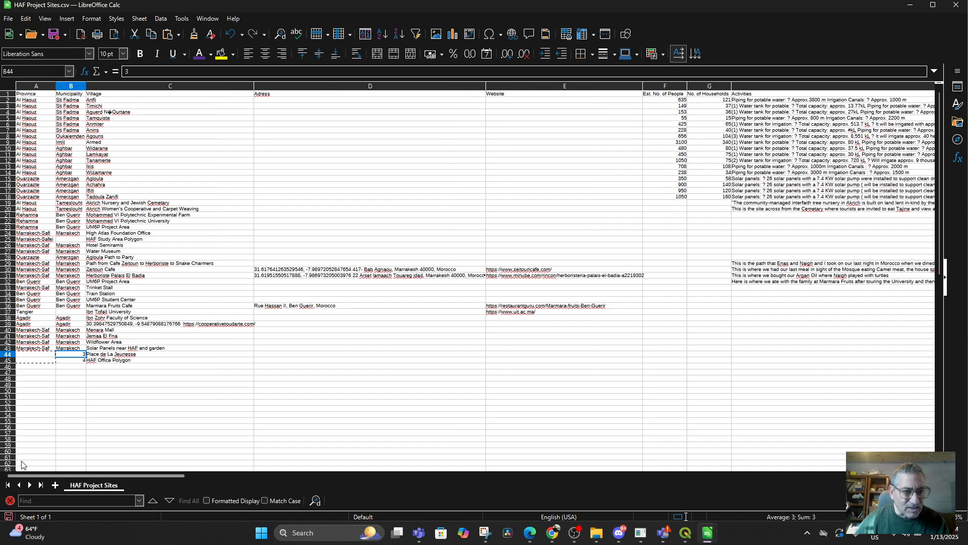
pyautogui.click(28, 356)
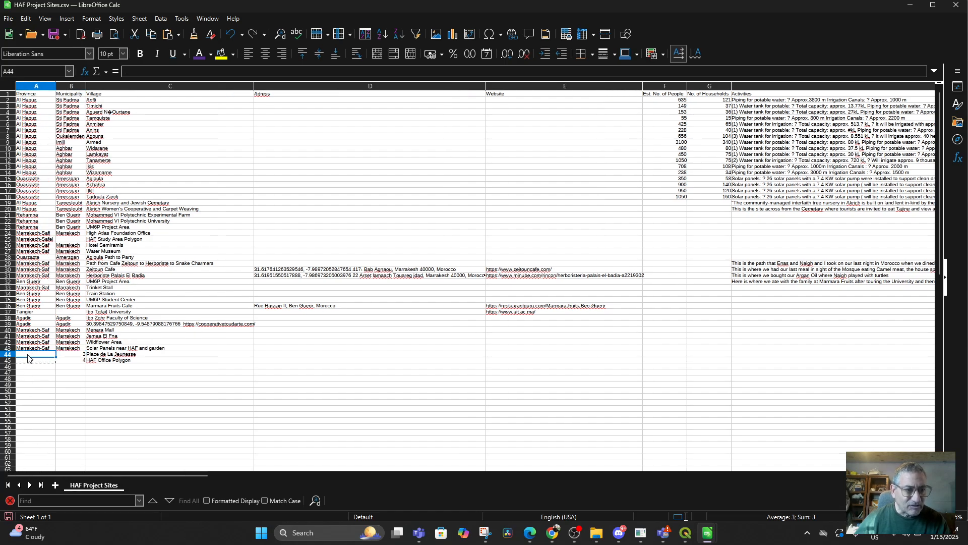
pyautogui.write('M')
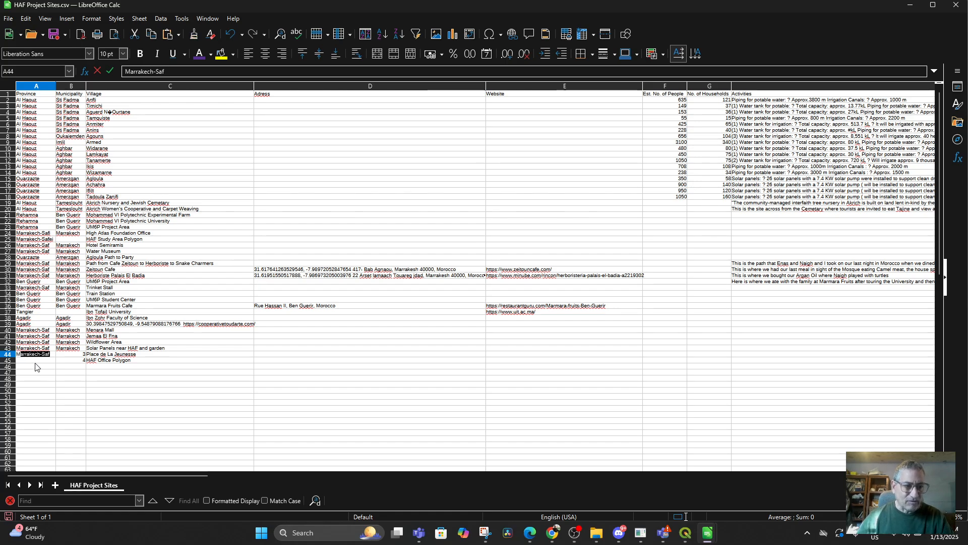
pyautogui.click(36, 363)
pyautogui.write('M')
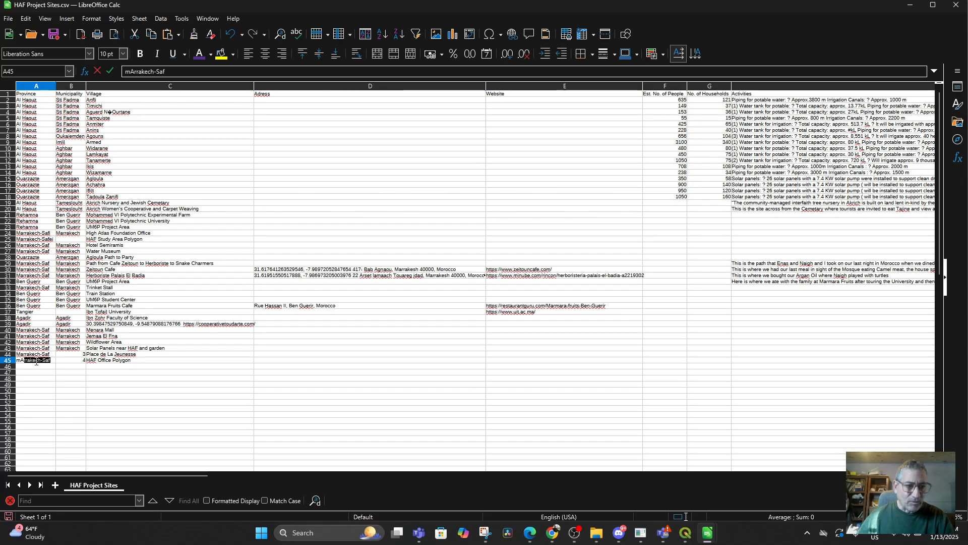
# Set the Municipality of rows 44 and 45 to Marrakech and save the sheet in Text CSV format
pyautogui.click(72, 356)
pyautogui.write('mArrakech')
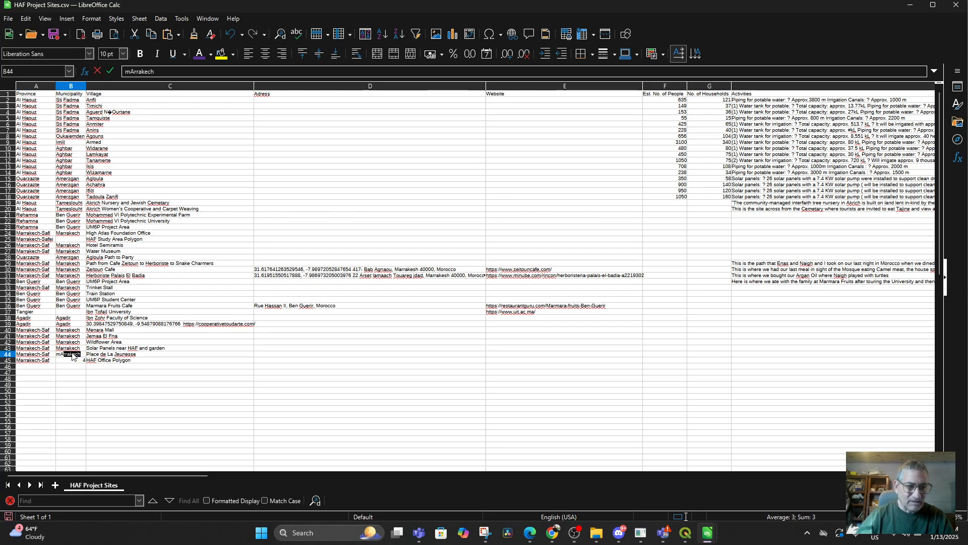
pyautogui.press('Return')
pyautogui.write('M')
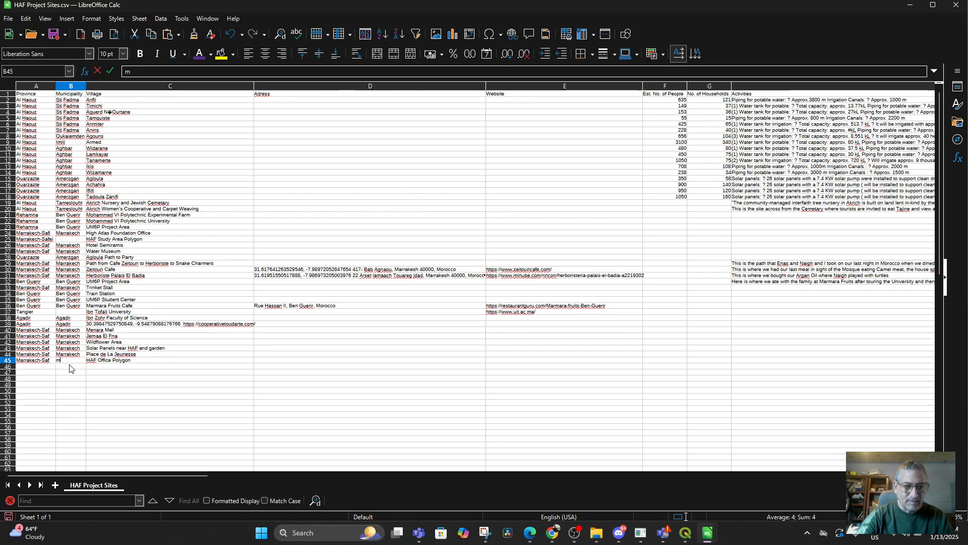
pyautogui.press('Return')
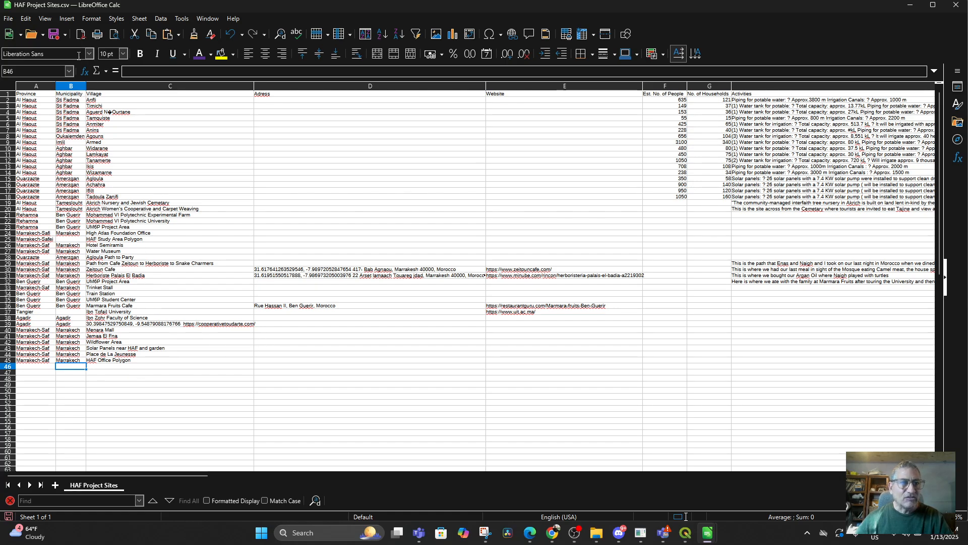
pyautogui.click(55, 35)
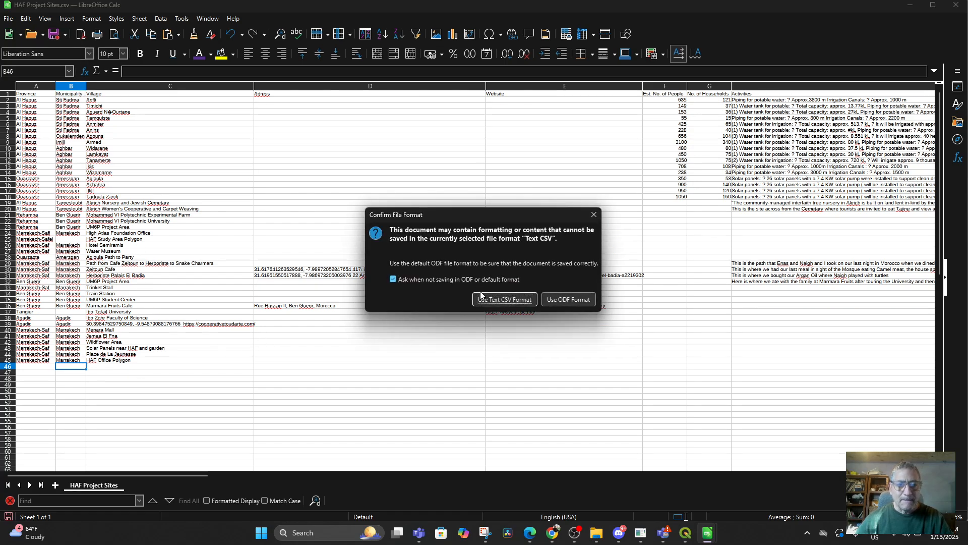
pyautogui.click(505, 299)
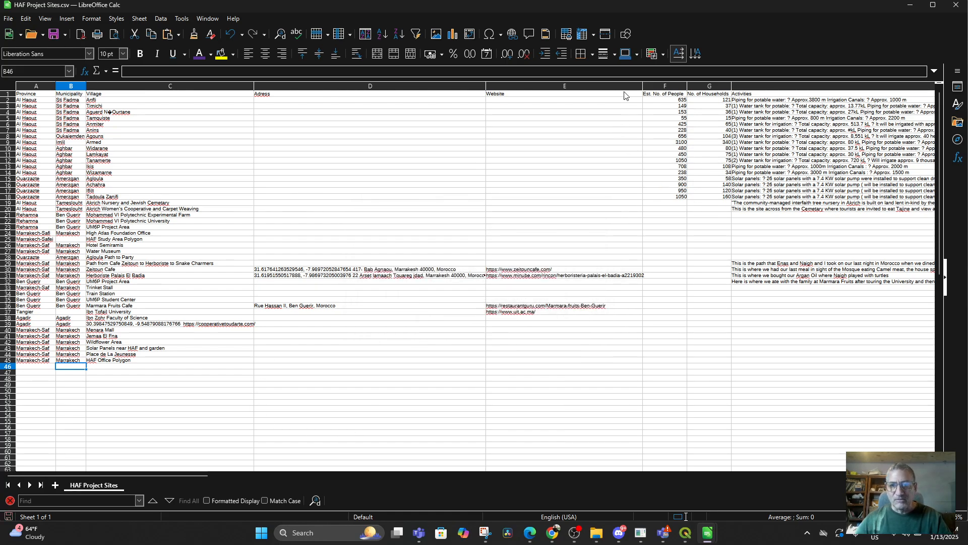
# Narrow the Website and Adress columns and select the PolygonWKT header cell
pyautogui.moveTo(642, 86); pyautogui.dragTo(557, 86)
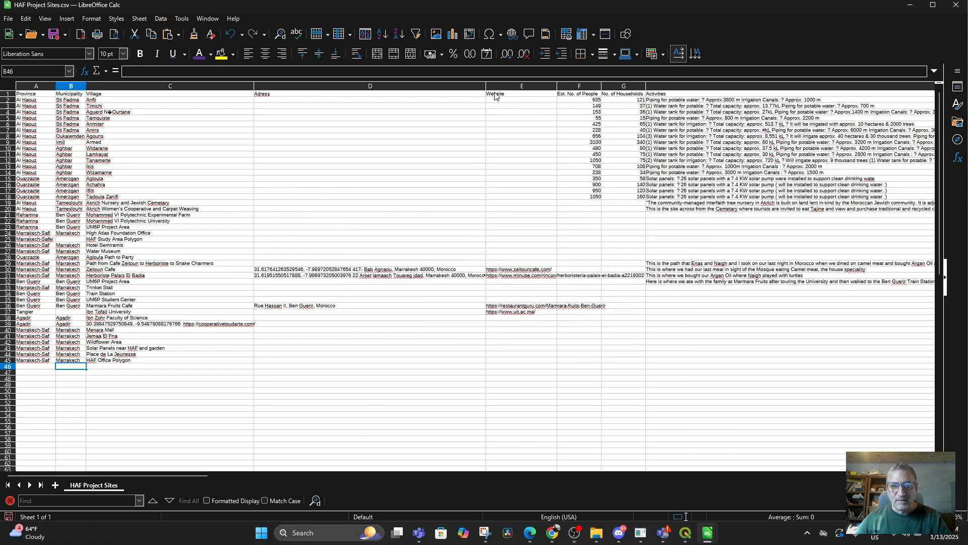
pyautogui.moveTo(485, 86); pyautogui.dragTo(349, 88)
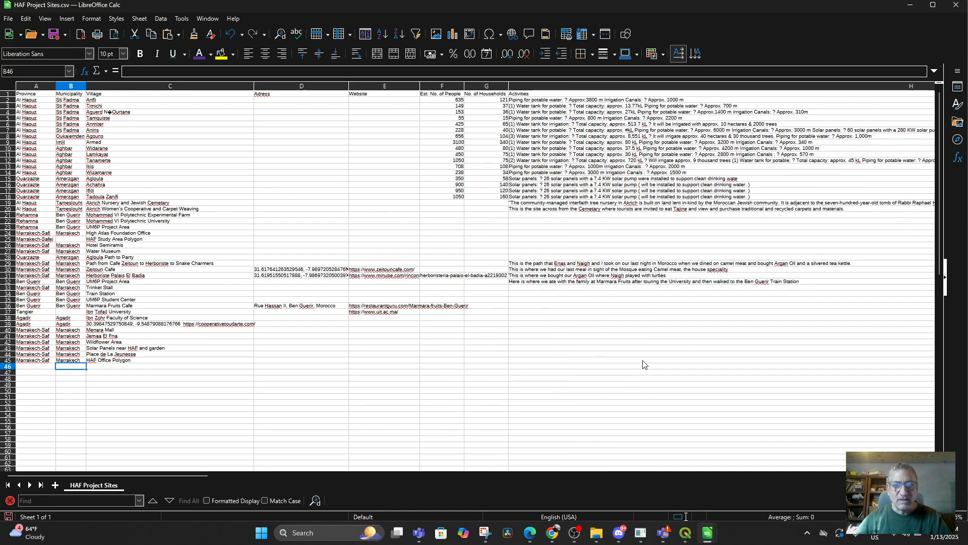
pyautogui.moveTo(159, 477); pyautogui.dragTo(422, 496)
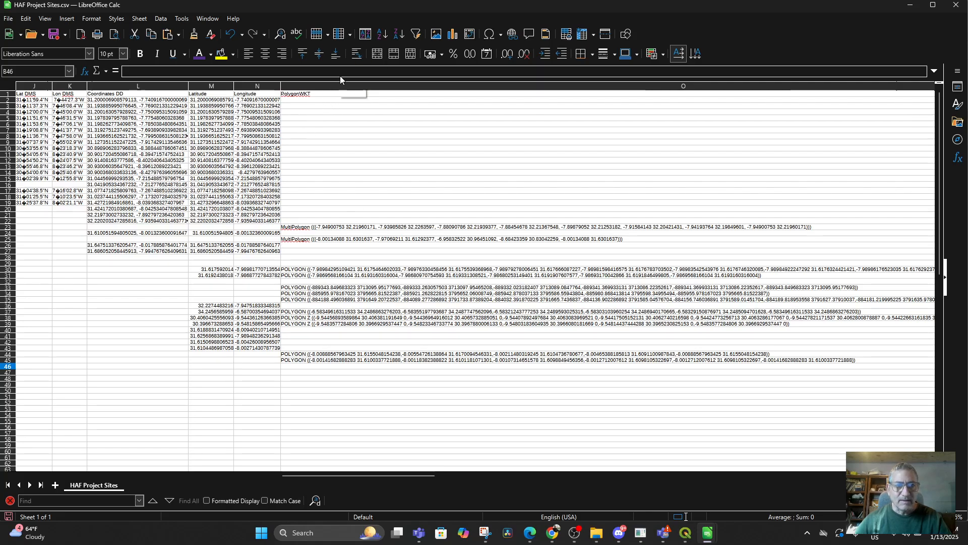
pyautogui.click(303, 97)
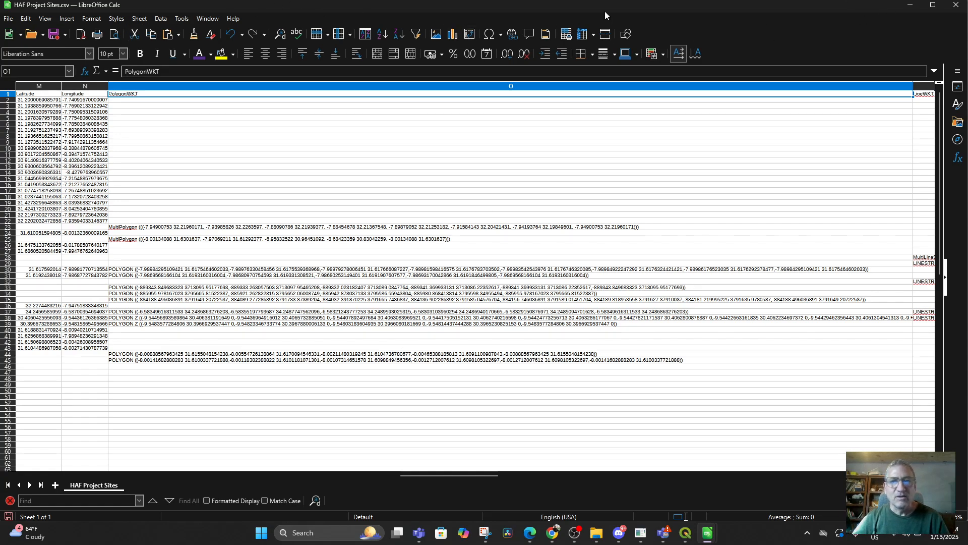
# Minimize the HAF Project Sites sheet, switch to the ModelDesignerwithEnas project in QGIS, and decline adding the Culhane Polygons exported table
pyautogui.click(910, 6)
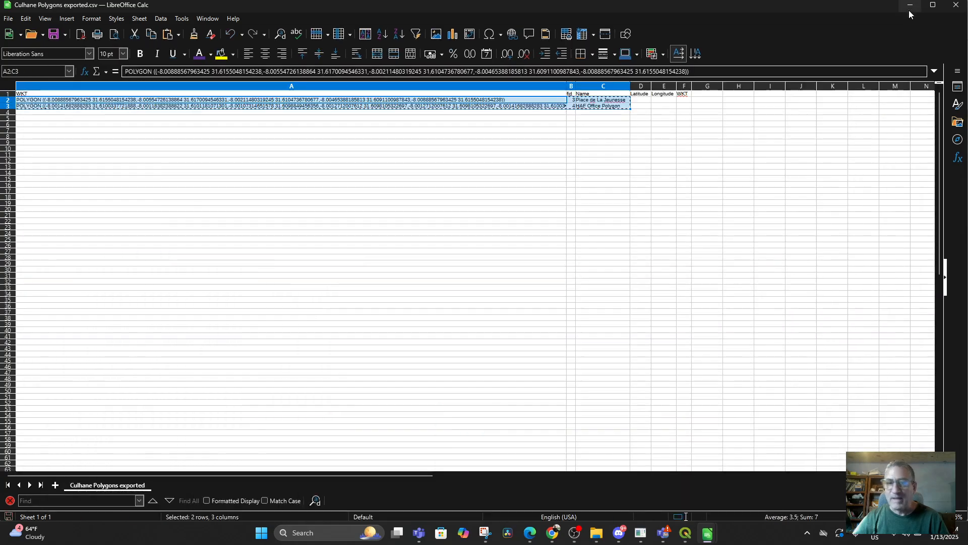
pyautogui.moveTo(684, 538)
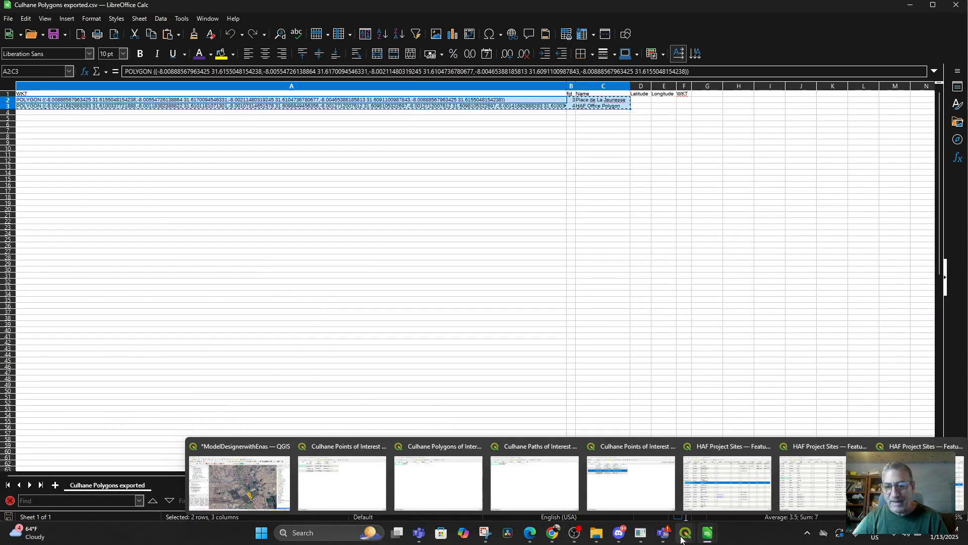
pyautogui.click(268, 488)
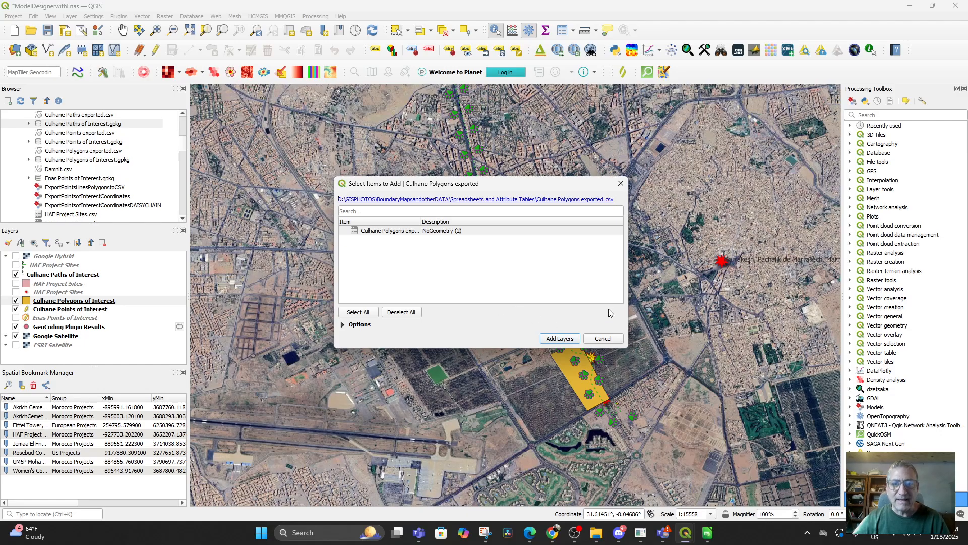
pyautogui.click(603, 341)
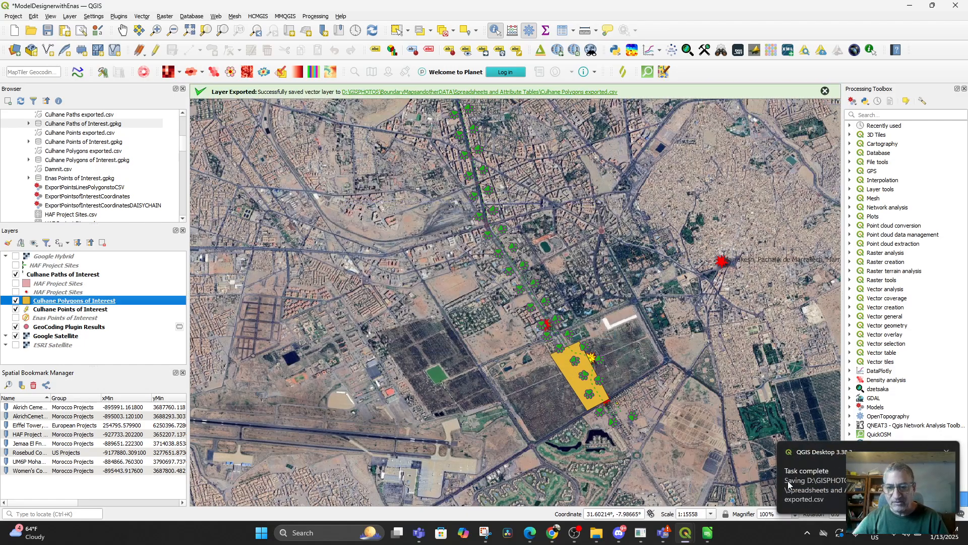
pyautogui.moveTo(513, 290); pyautogui.dragTo(528, 244)
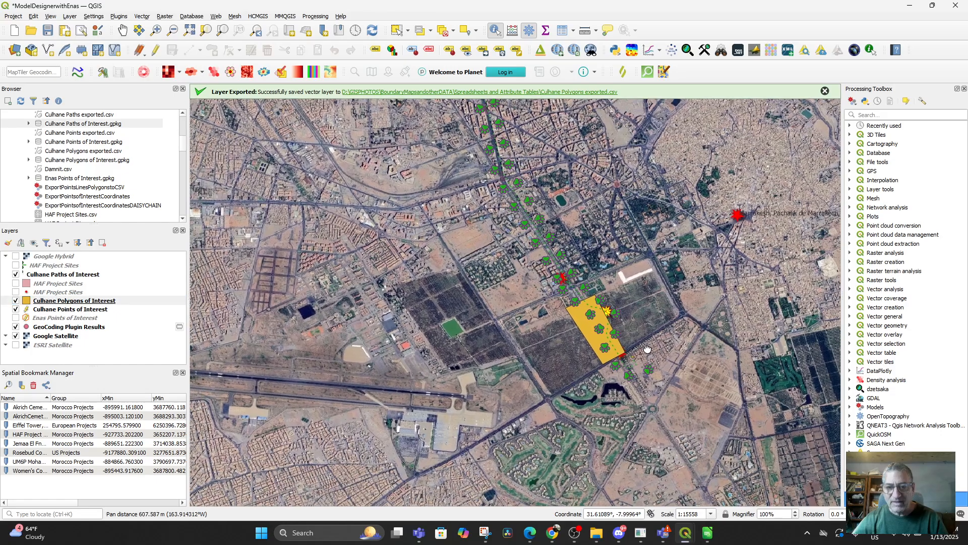
pyautogui.scroll(-3, 454, 325)
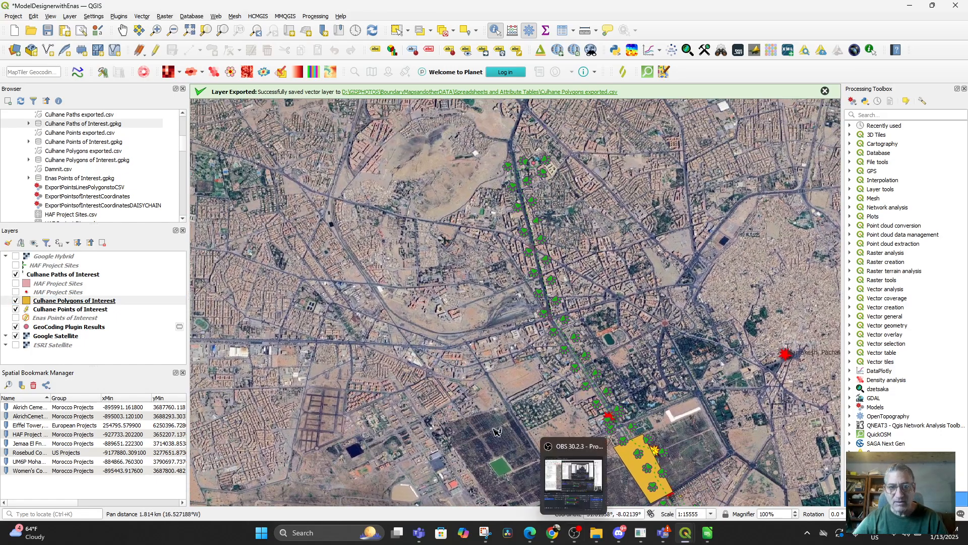
pyautogui.scroll(2, 452, 375)
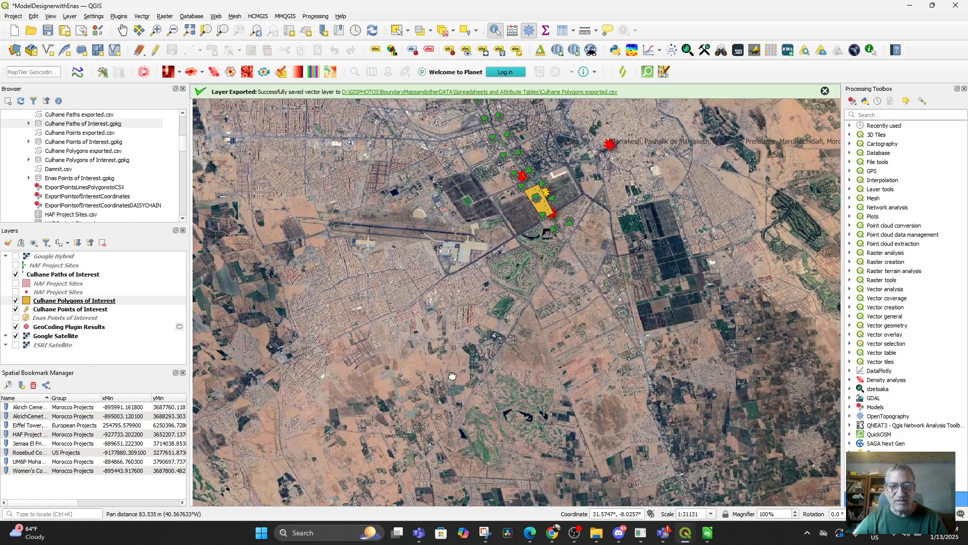
# Examine the exported Culhane points, paths and polygons on the satellite map around Marrakech at regional and city scale
pyautogui.moveTo(452, 374); pyautogui.dragTo(485, 447)
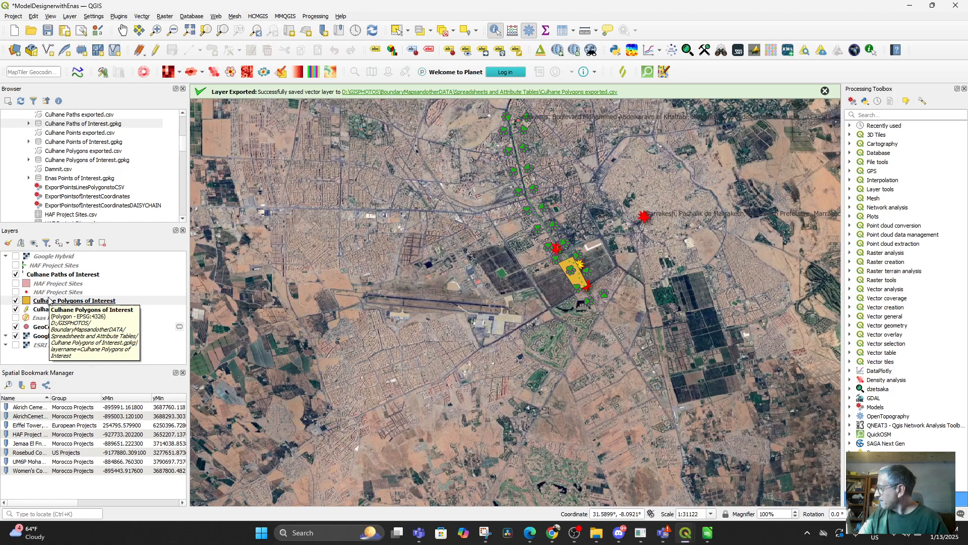
pyautogui.moveTo(457, 209); pyautogui.dragTo(489, 327)
pyautogui.scroll(-3, 489, 328)
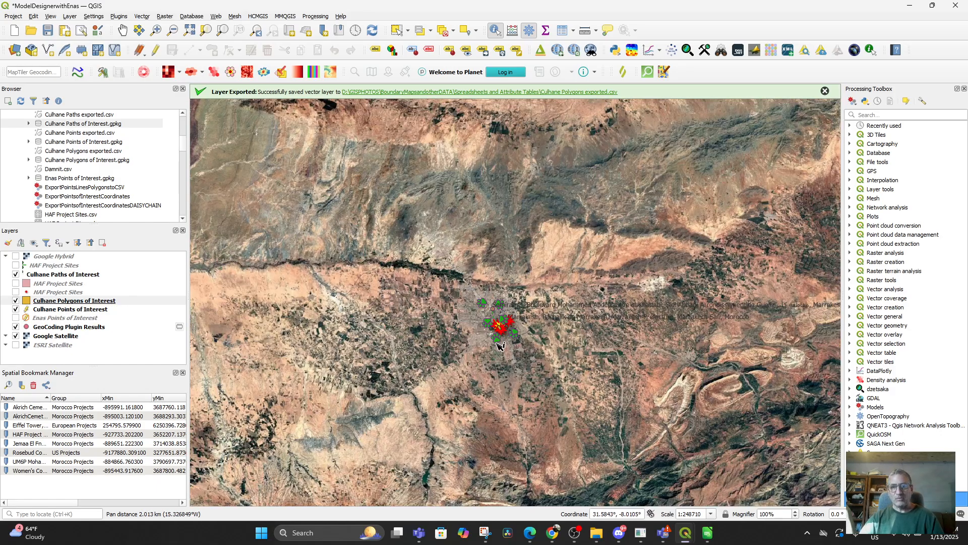
pyautogui.scroll(-2, 499, 348)
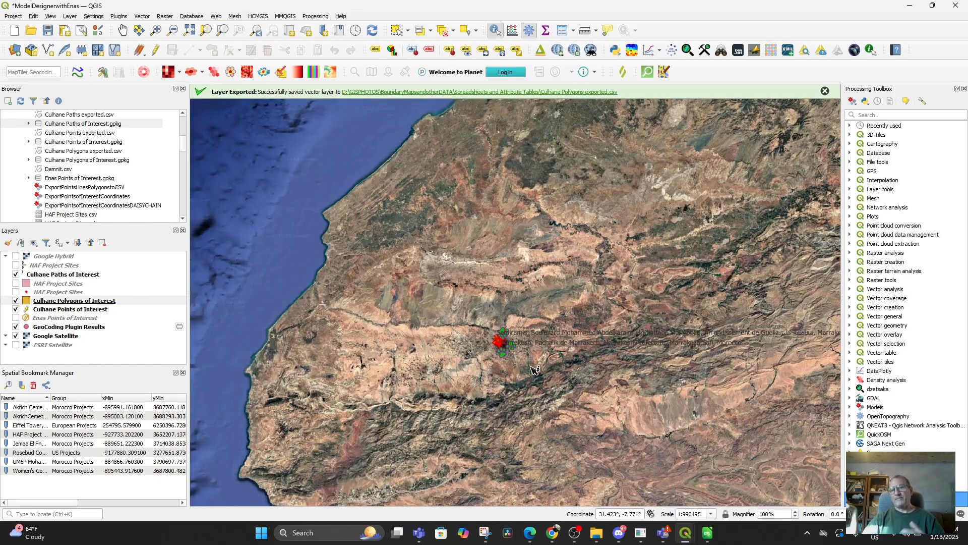
pyautogui.scroll(4, 535, 370)
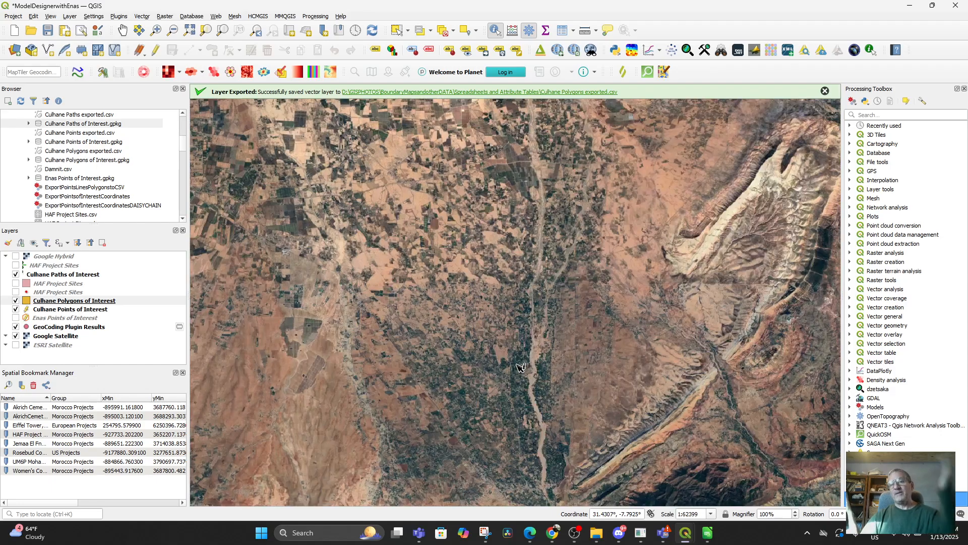
pyautogui.moveTo(447, 296); pyautogui.dragTo(576, 355)
pyautogui.scroll(-2, 575, 355)
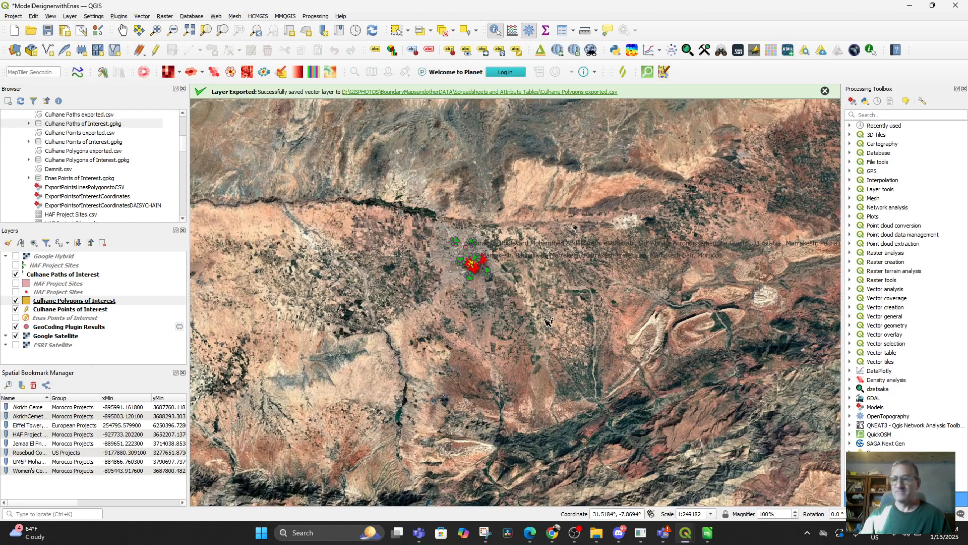
pyautogui.scroll(1, 491, 341)
pyautogui.moveTo(479, 277); pyautogui.dragTo(495, 366)
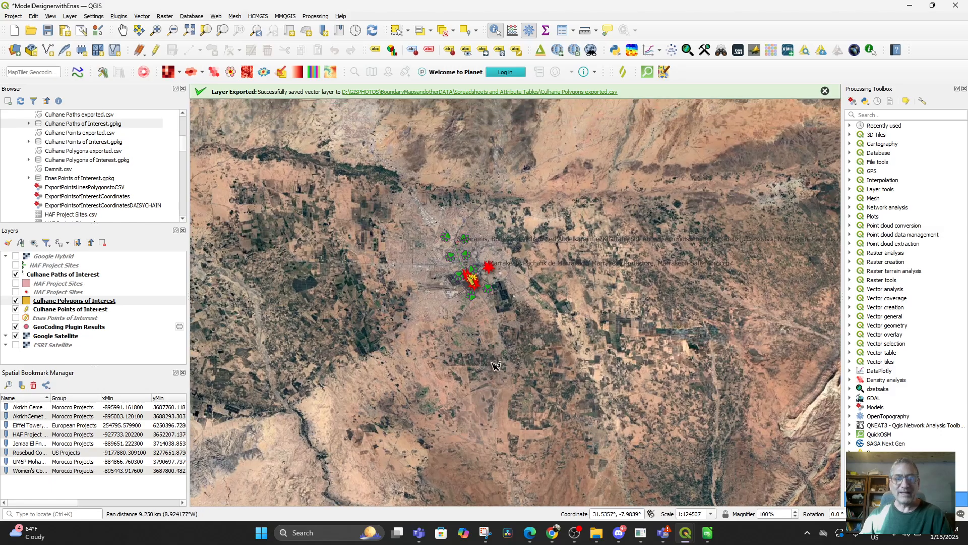
# Start exporting the Culhane Paths of Interest layer as CSV, choosing the existing Culhane Paths exported file as the target
pyautogui.click(60, 275)
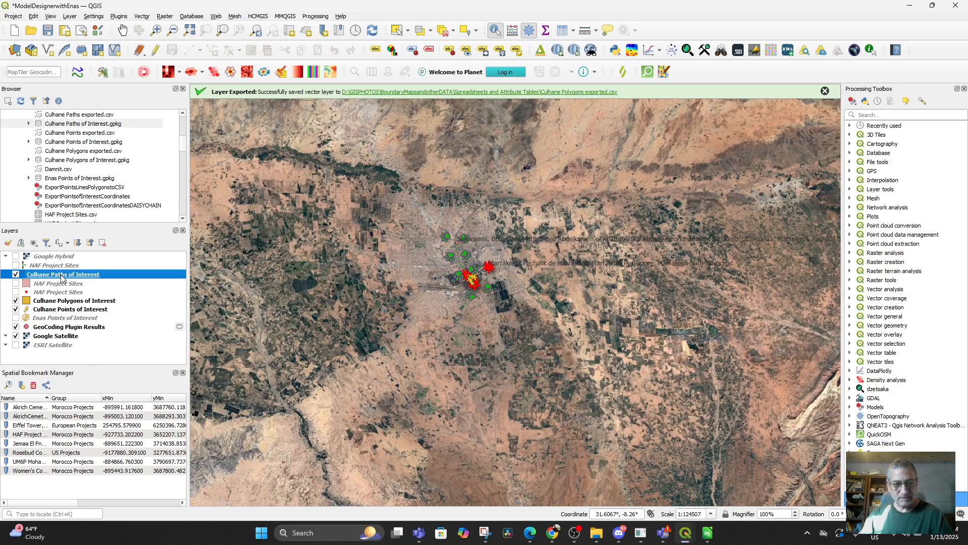
pyautogui.rightClick(61, 278)
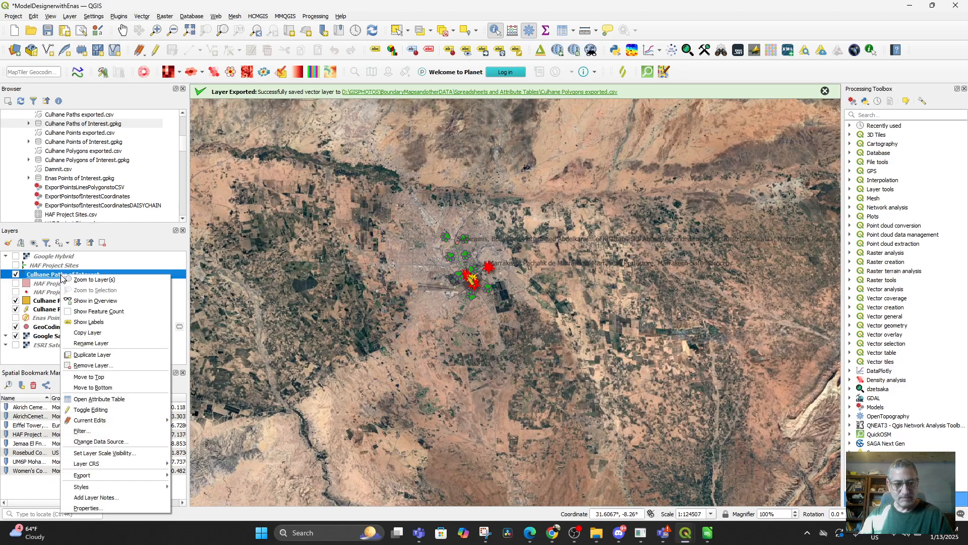
pyautogui.moveTo(135, 476)
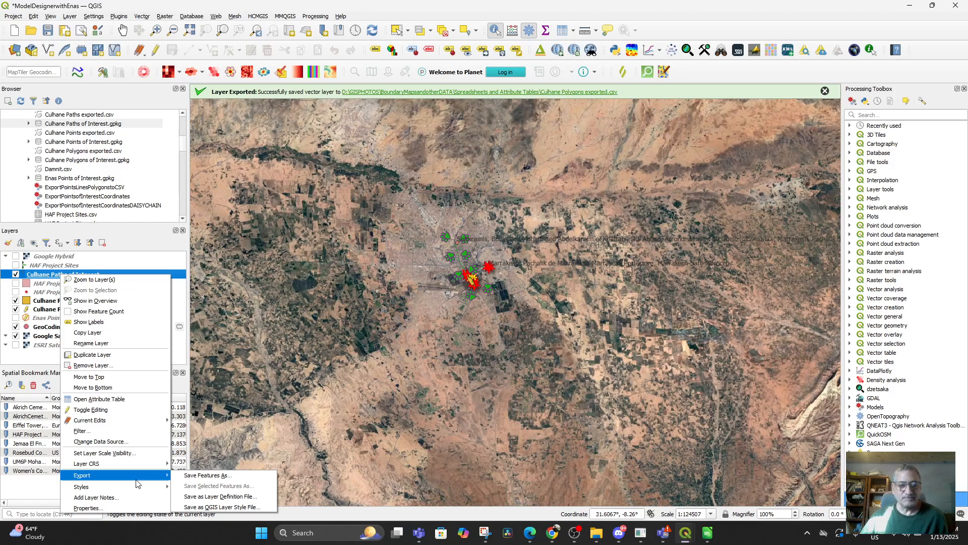
pyautogui.click(50, 277)
pyautogui.rightClick(51, 277)
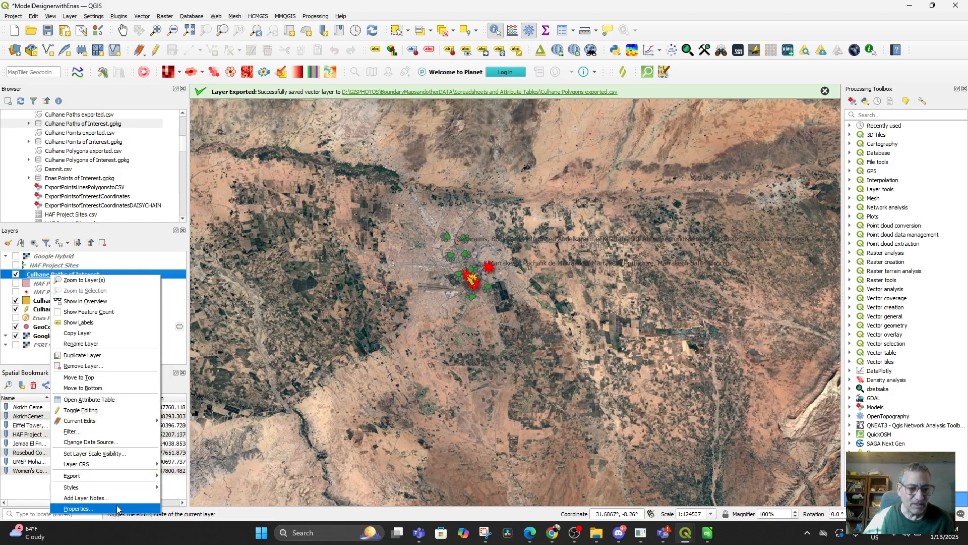
pyautogui.click(176, 476)
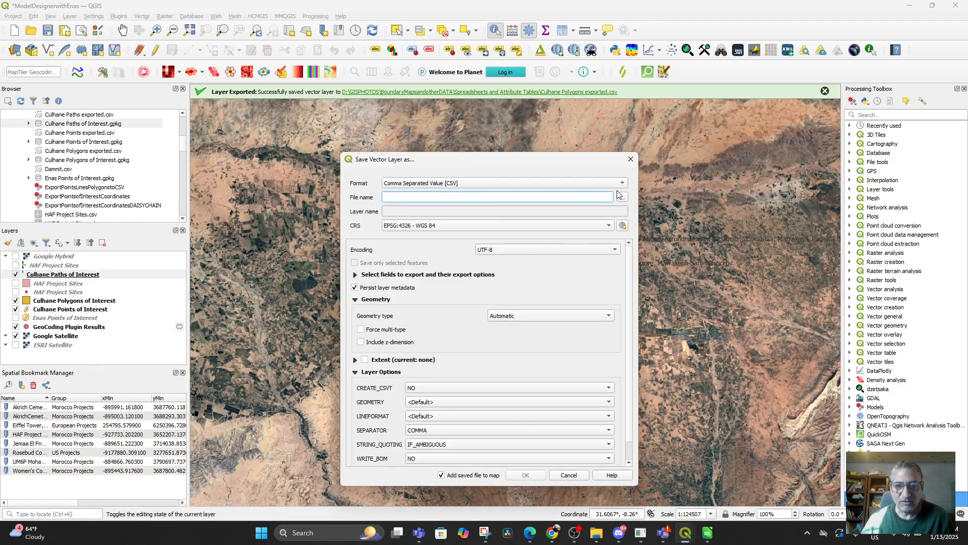
pyautogui.click(623, 197)
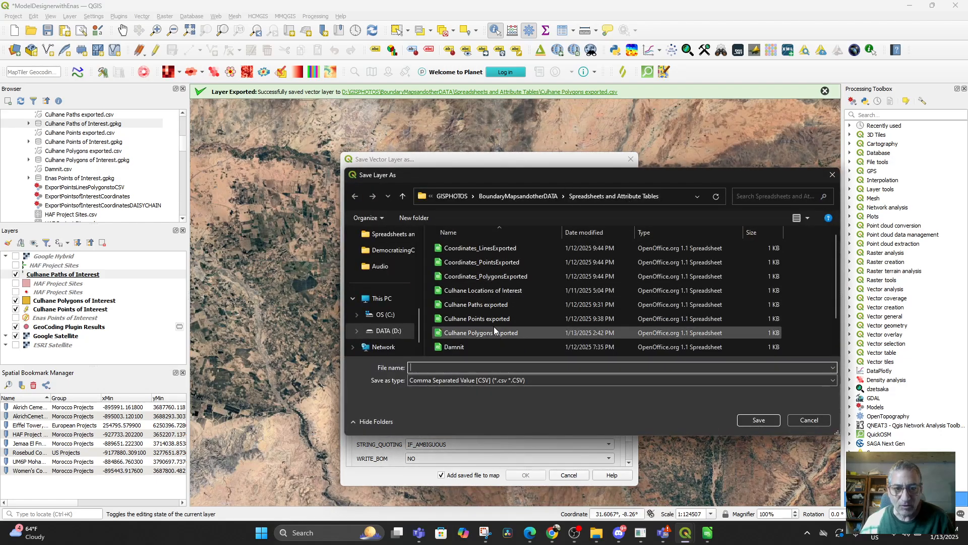
pyautogui.click(478, 307)
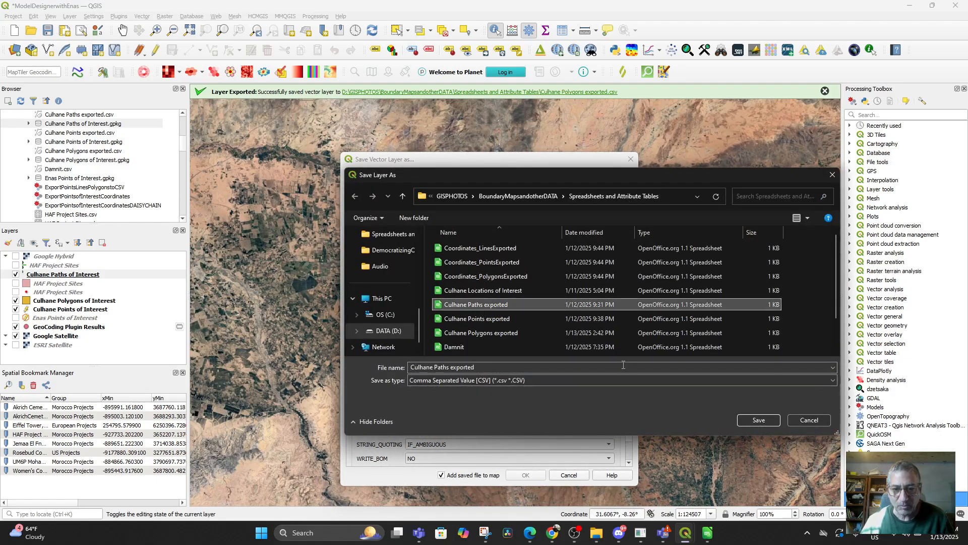
pyautogui.click(754, 419)
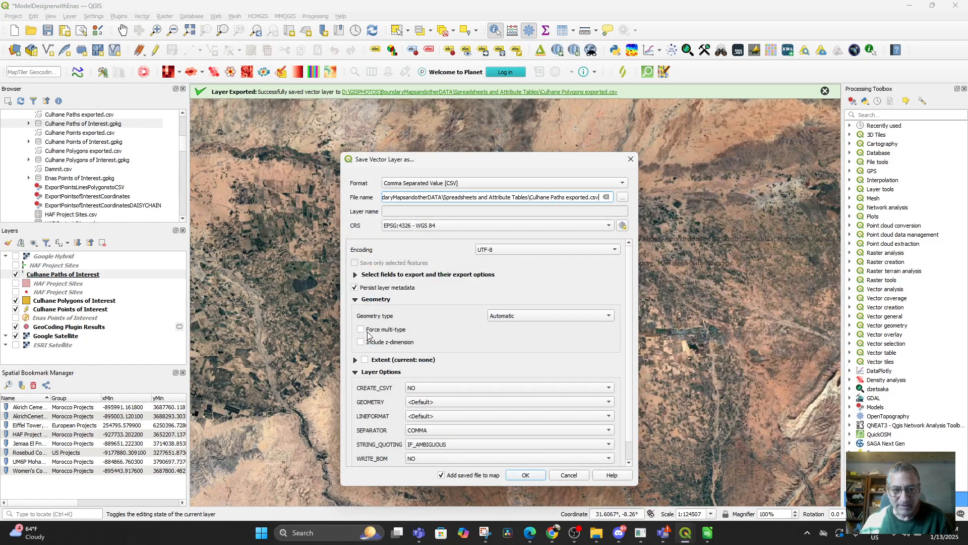
# Set the export's GEOMETRY option to AS_WKT and run it, overwriting the whole existing file
pyautogui.click(446, 403)
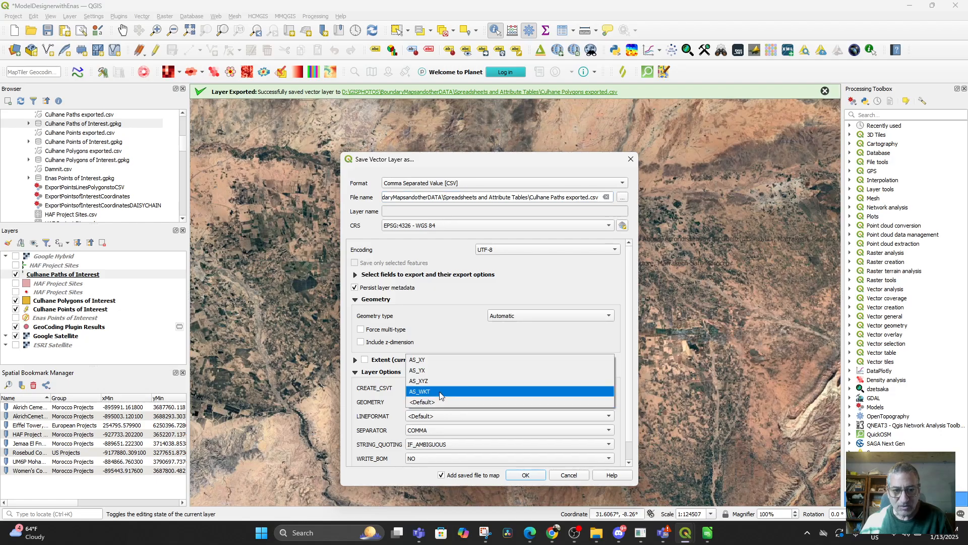
pyautogui.click(432, 390)
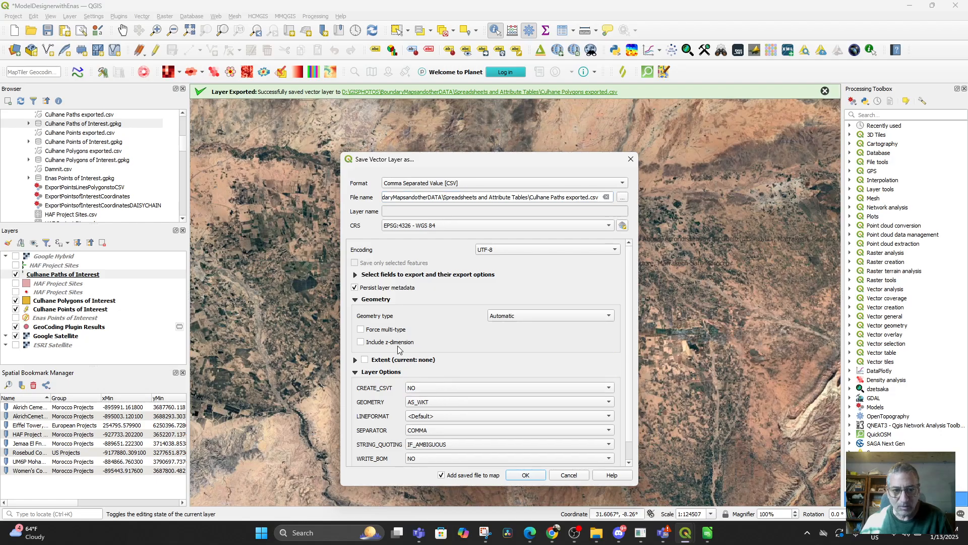
pyautogui.scroll(-1, 477, 287)
pyautogui.click(525, 475)
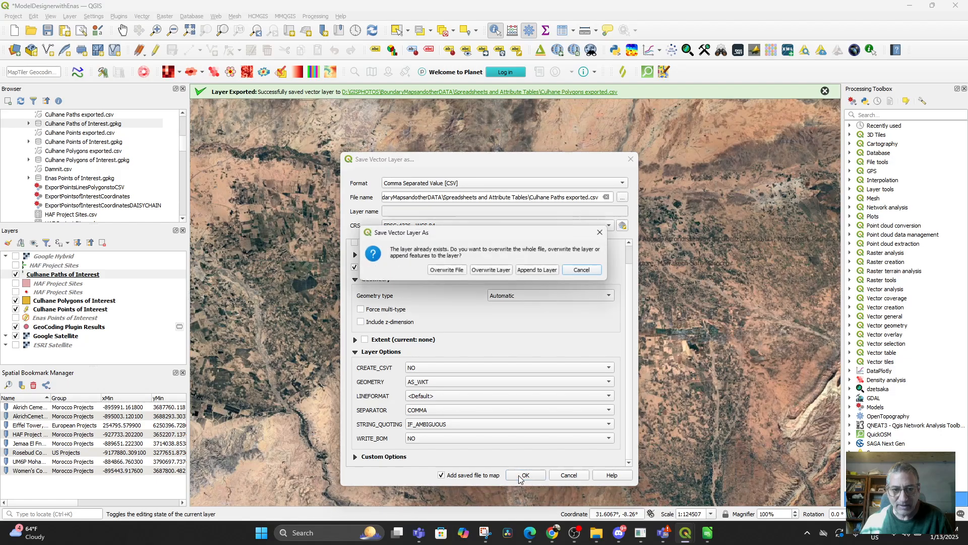
pyautogui.click(446, 270)
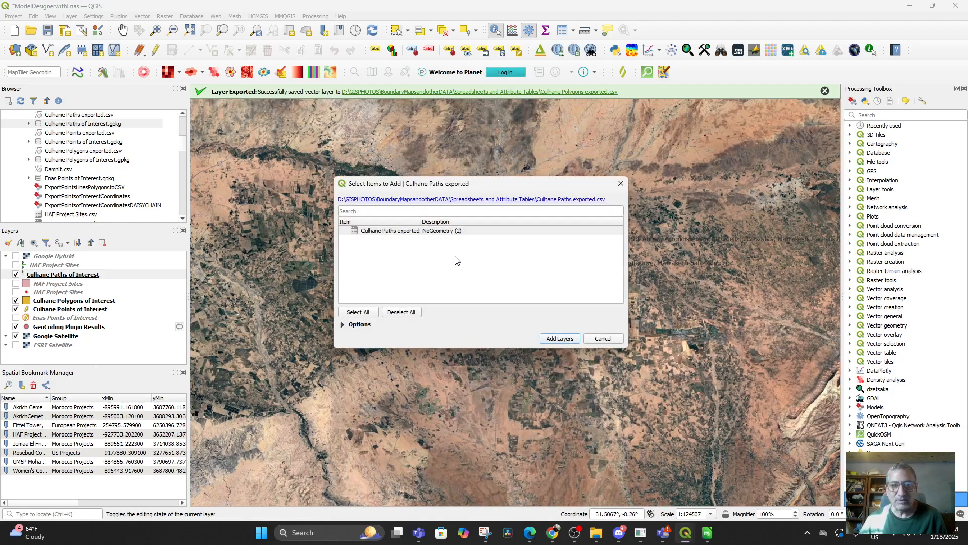
# Open the exported file's folder and load Culhane Paths exported into LibreOffice Calc with comma separation
pyautogui.click(481, 199)
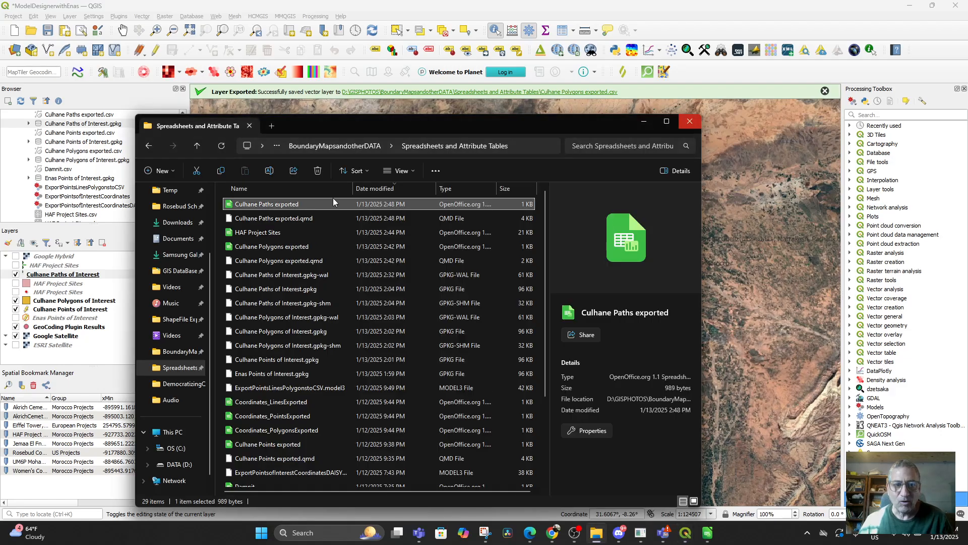
pyautogui.doubleClick(277, 204)
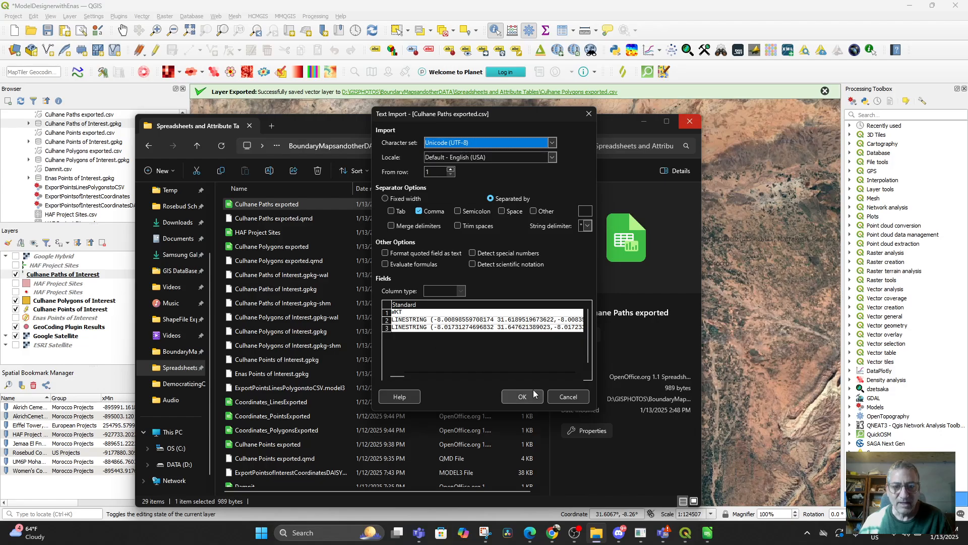
pyautogui.click(535, 392)
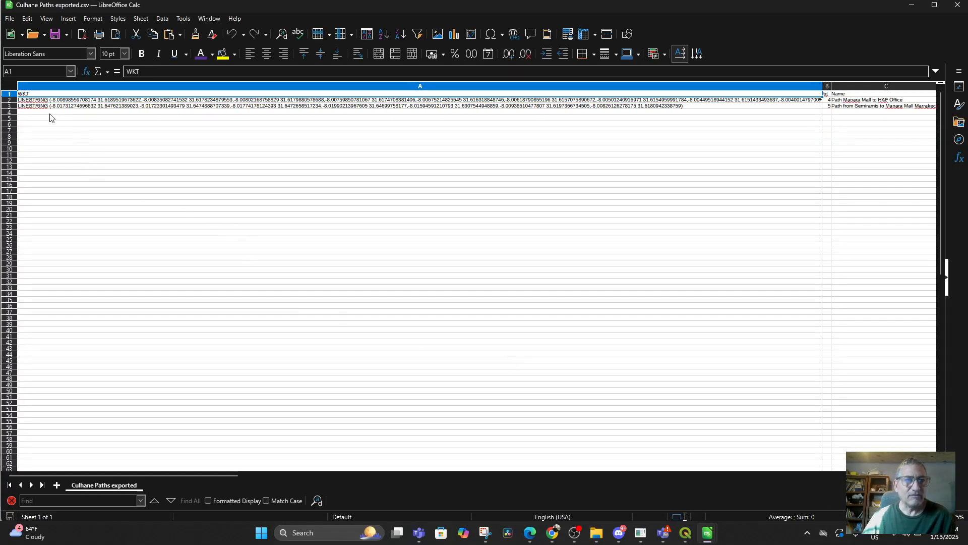
# Copy the two path records in A2:C3 and close the Culhane Paths exported sheet without saving
pyautogui.moveTo(31, 103); pyautogui.dragTo(130, 107)
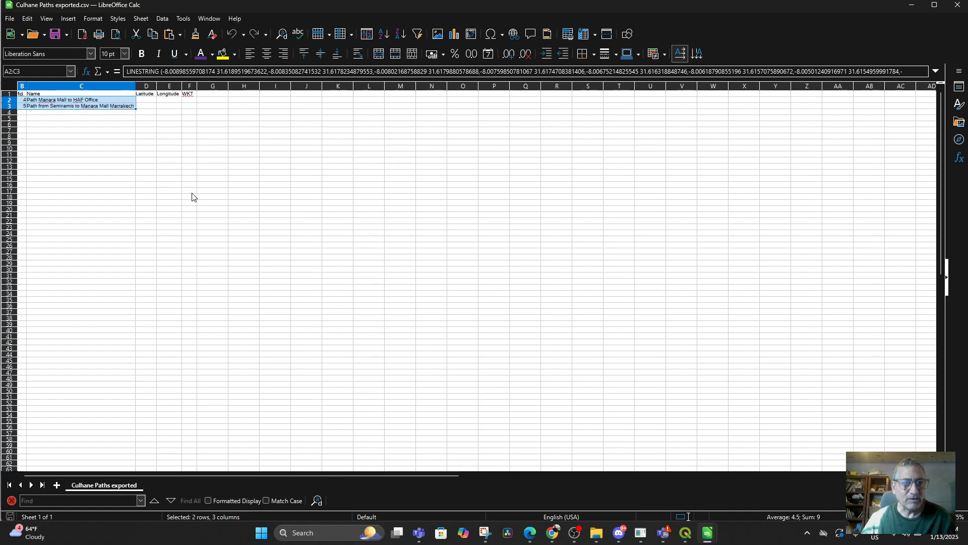
pyautogui.rightClick(70, 111)
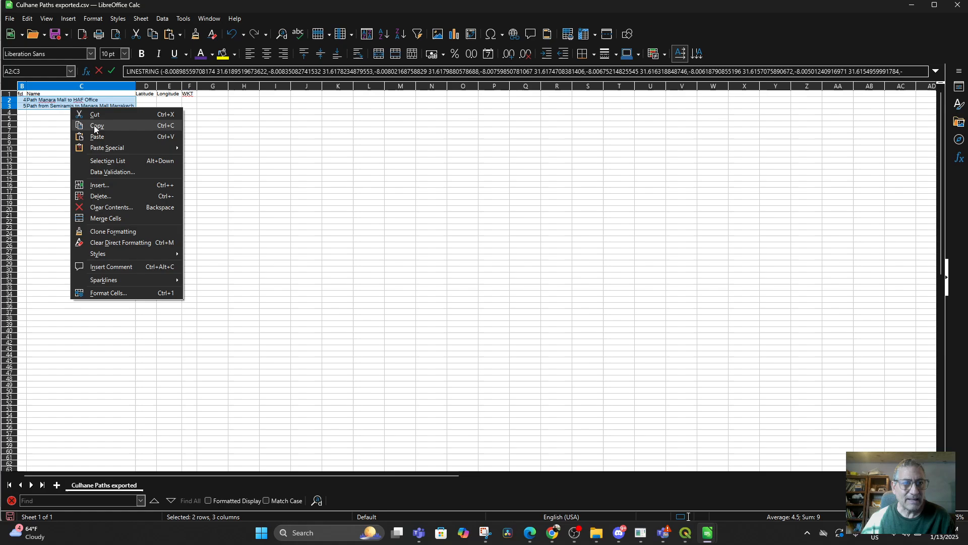
pyautogui.click(94, 125)
pyautogui.click(956, 6)
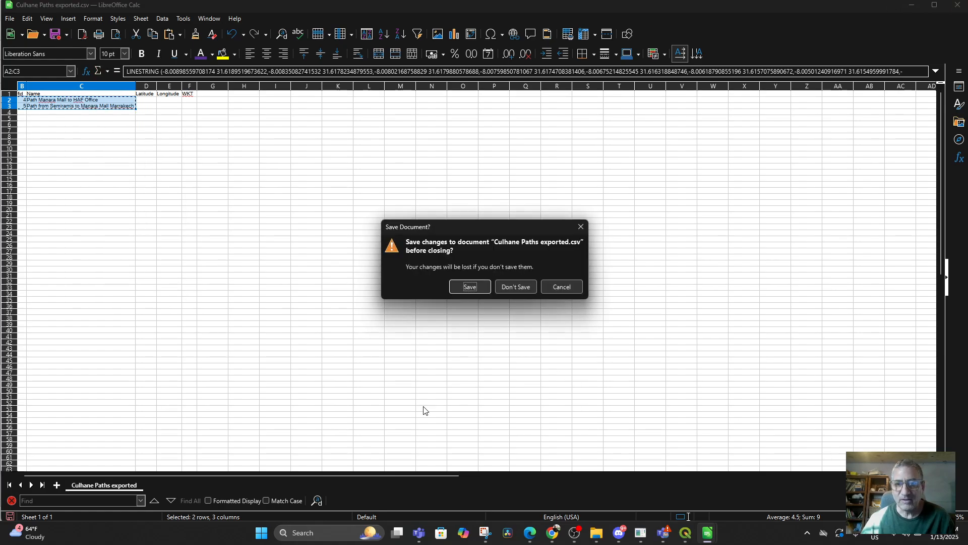
pyautogui.click(511, 287)
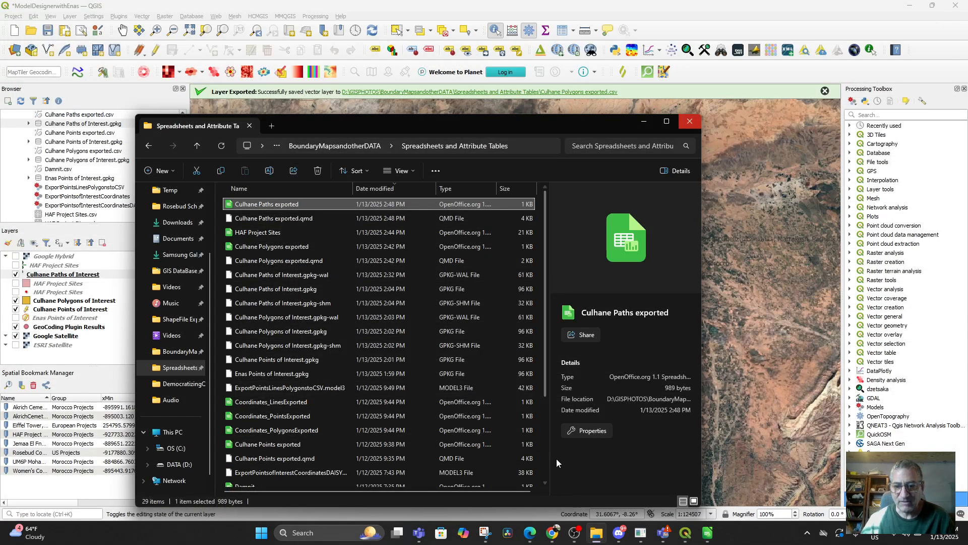
# Switch to the HAF Project Sites sheet and paste the two copied path records below the last entry, starting at D46
pyautogui.moveTo(708, 537)
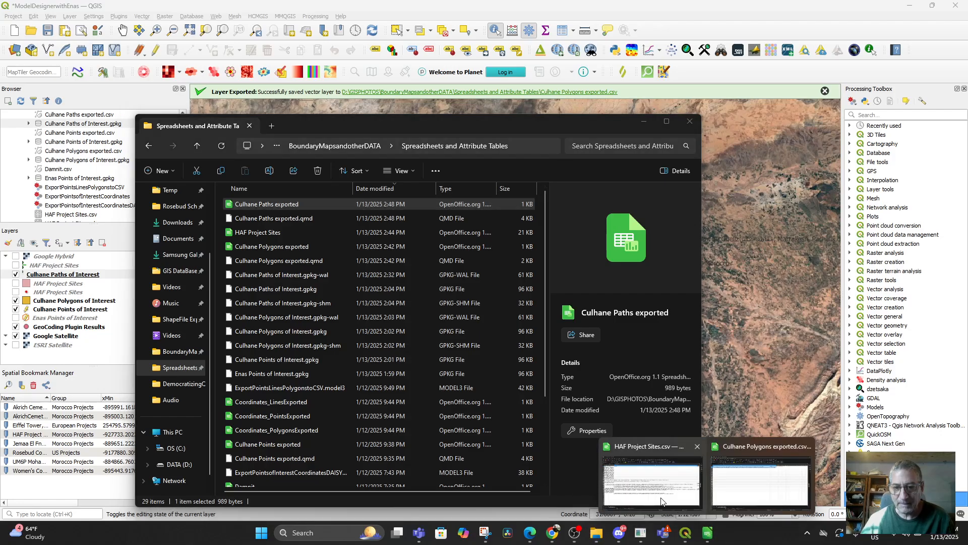
pyautogui.click(650, 474)
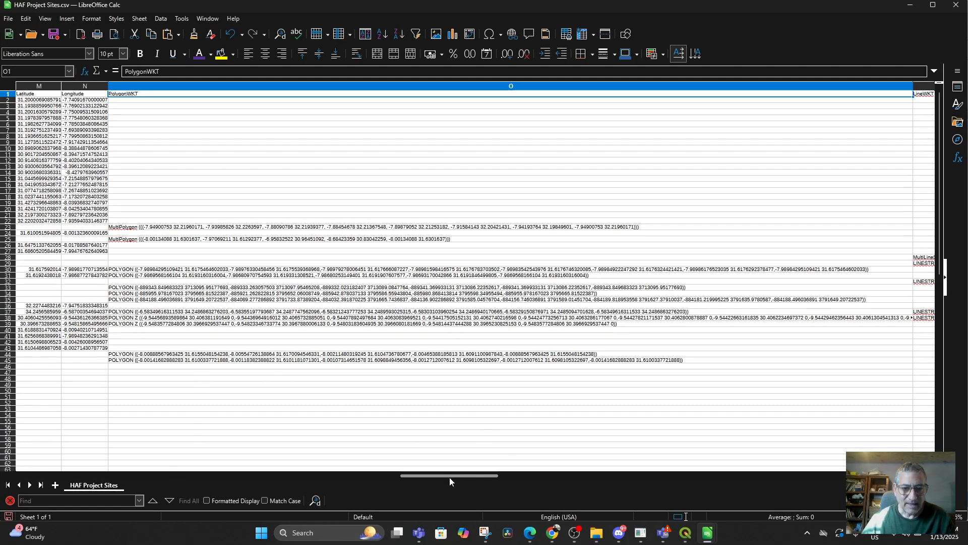
pyautogui.moveTo(449, 477); pyautogui.dragTo(40, 475)
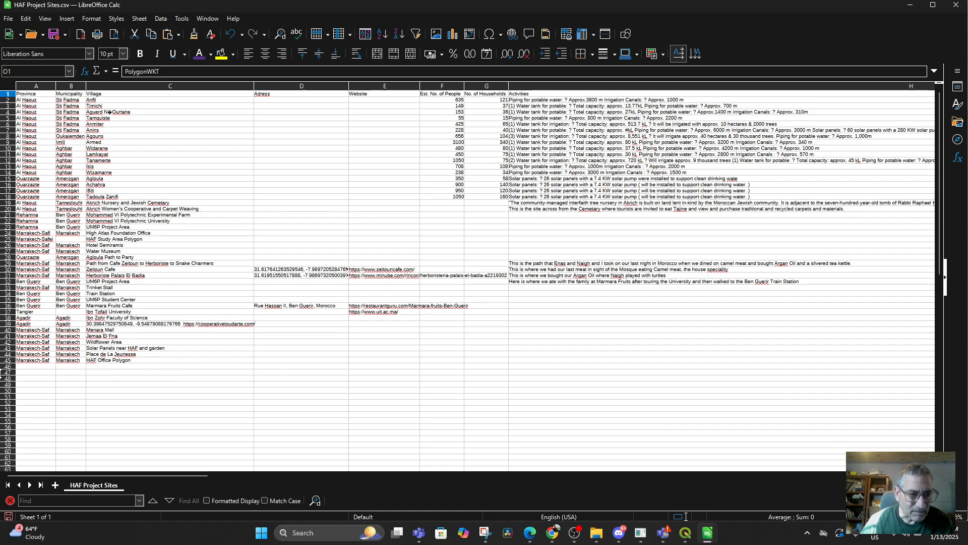
pyautogui.moveTo(4, 370); pyautogui.dragTo(7, 386)
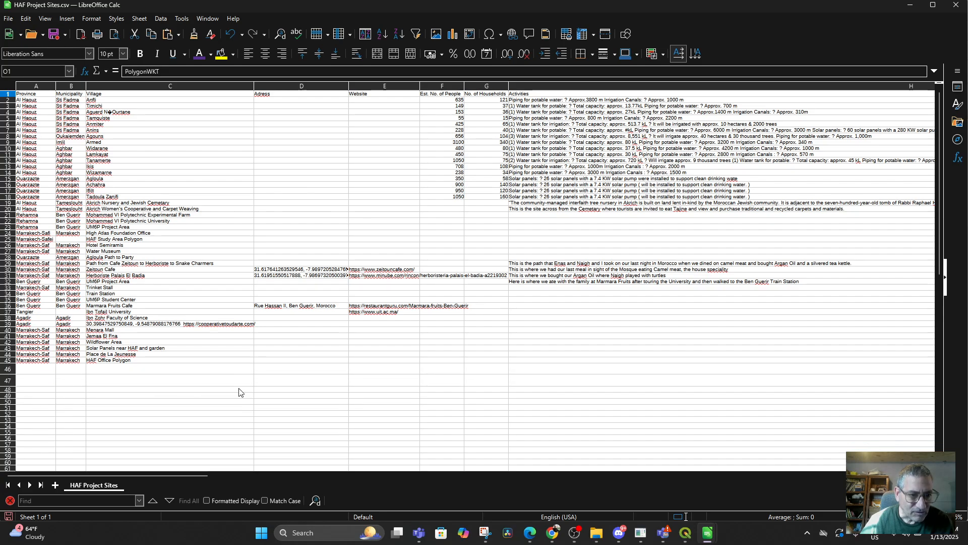
pyautogui.click(301, 373)
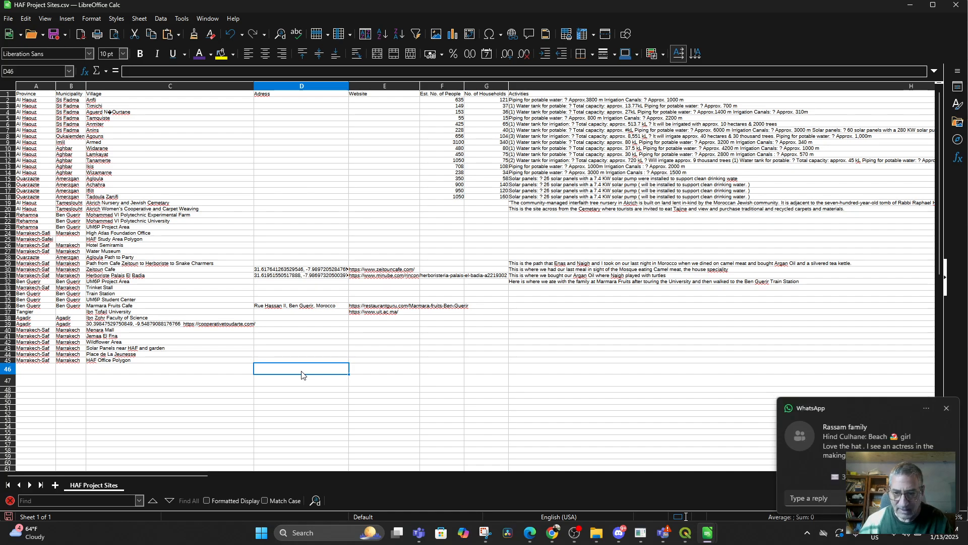
pyautogui.click(946, 408)
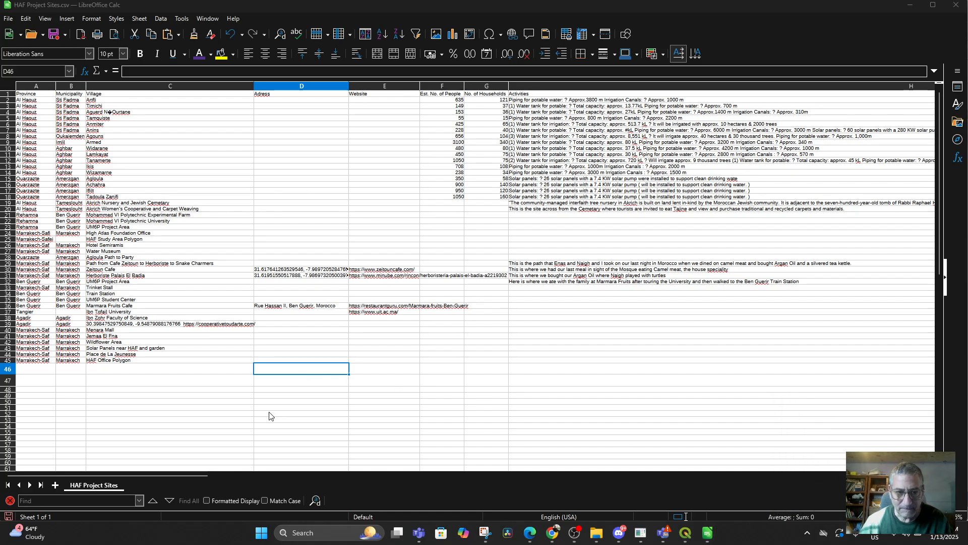
pyautogui.hotkey('ctrl', 'v')
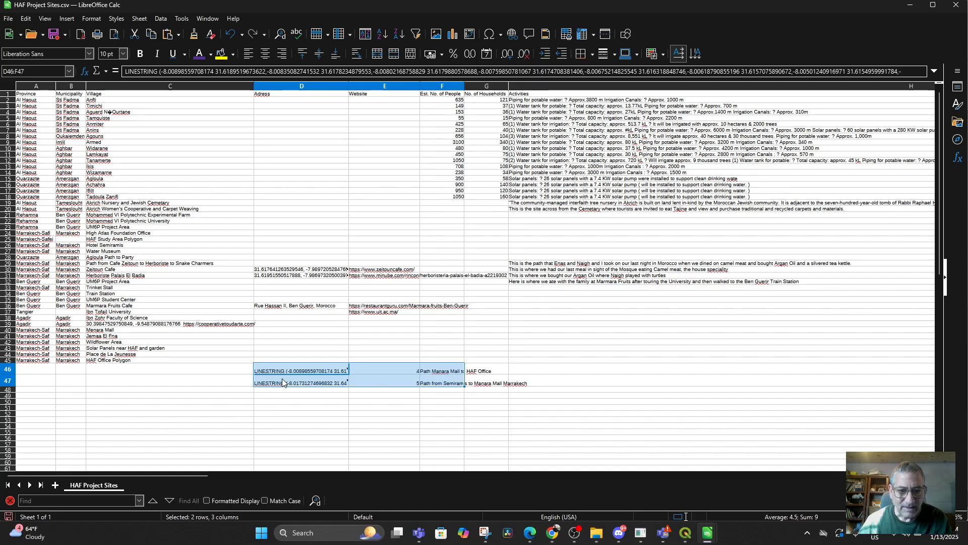
# Move the two path names from F46:G47 into the Village column starting at C46, overwriting the existing data
pyautogui.click(426, 372)
pyautogui.moveTo(446, 375); pyautogui.dragTo(477, 386)
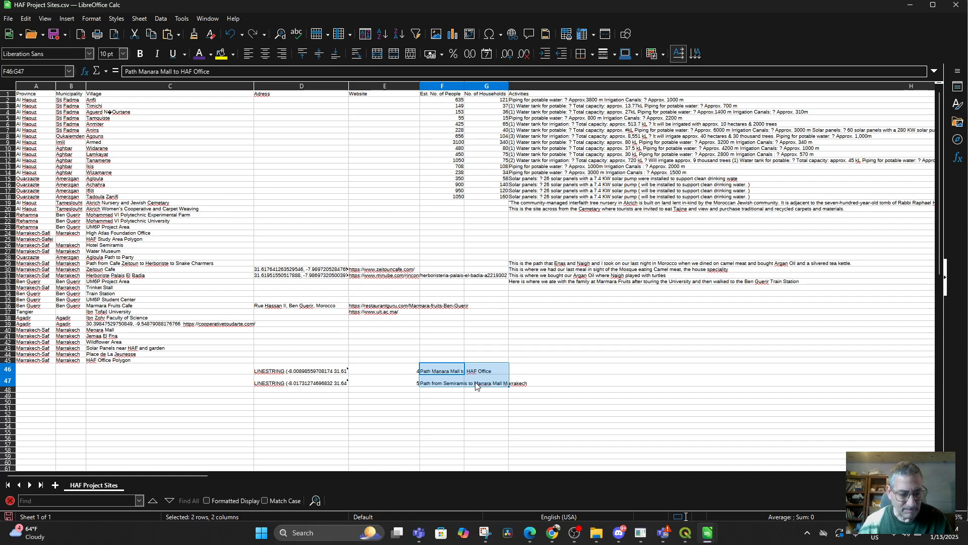
pyautogui.hotkey('ctrl', 'x')
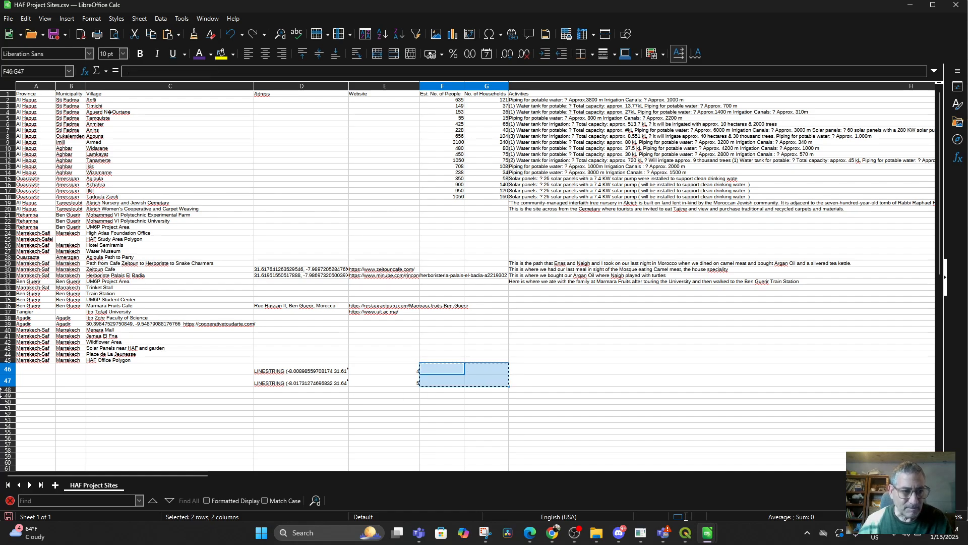
pyautogui.click(107, 372)
pyautogui.hotkey('ctrl', 'v')
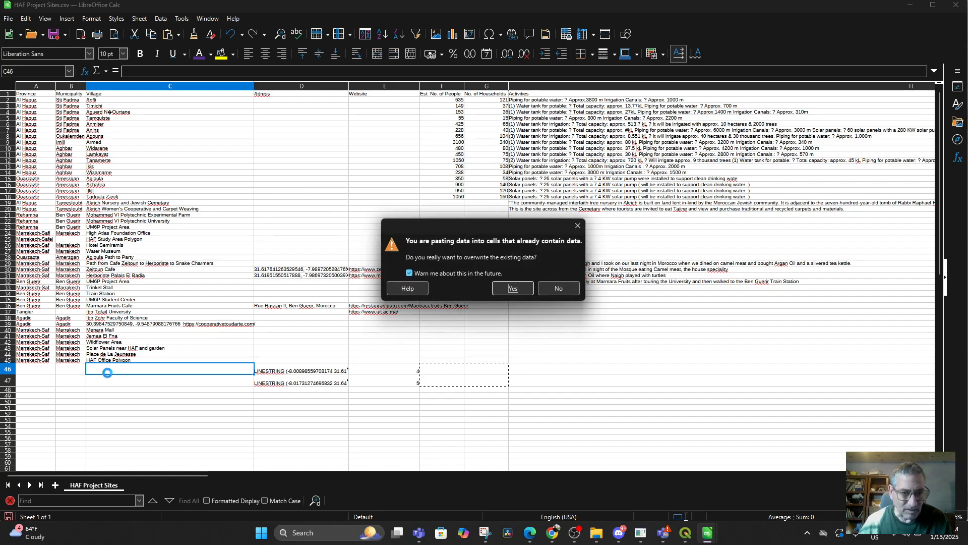
pyautogui.click(497, 291)
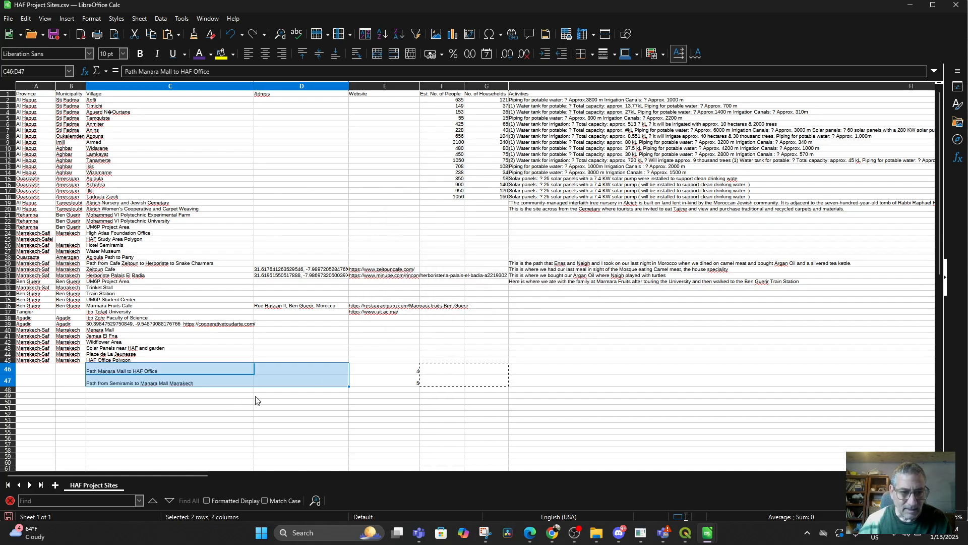
pyautogui.click(293, 398)
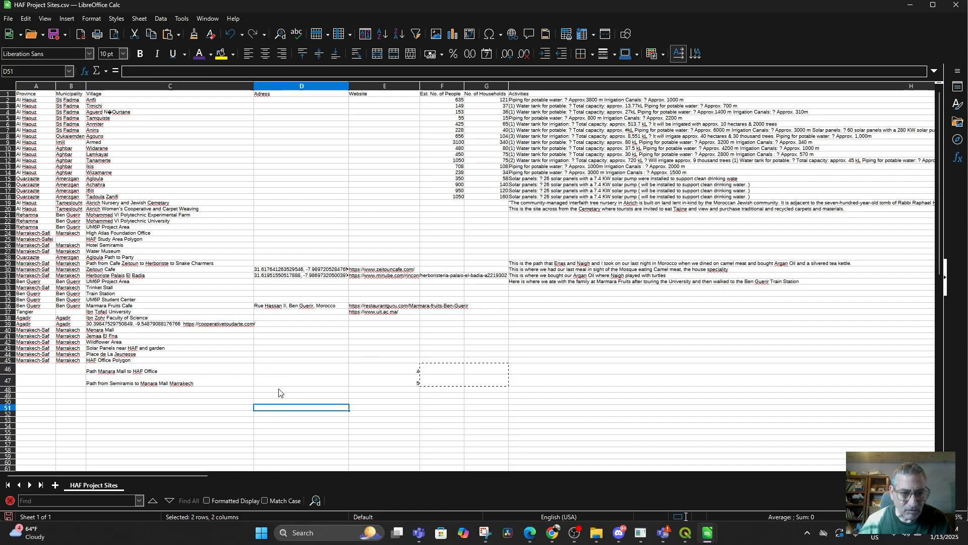
# Undo the move and the pasted path records, and paste the cut path names at D46
pyautogui.hotkey('ctrl', 'z')
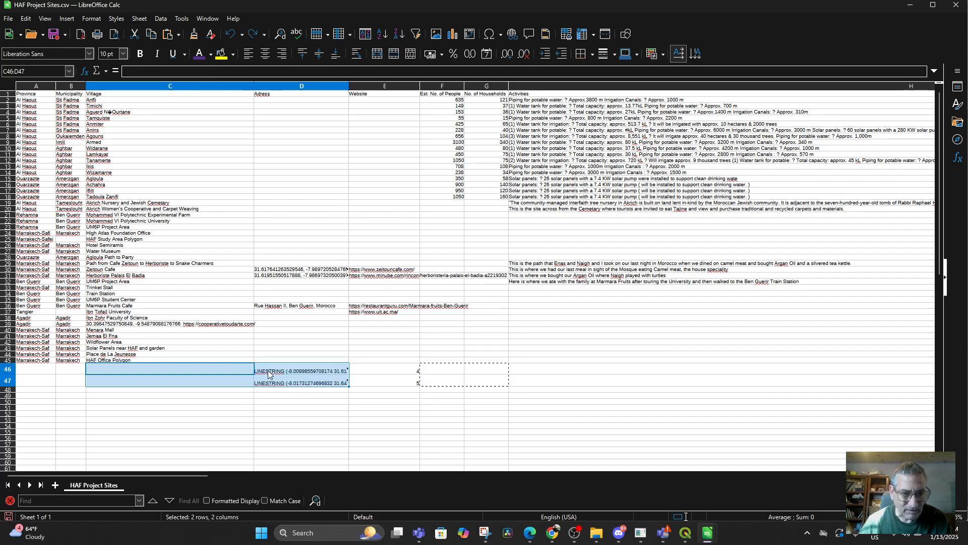
pyautogui.click(267, 371)
pyautogui.hotkey('ctrl', 'z')
pyautogui.hotkey('ctrl', 'z')
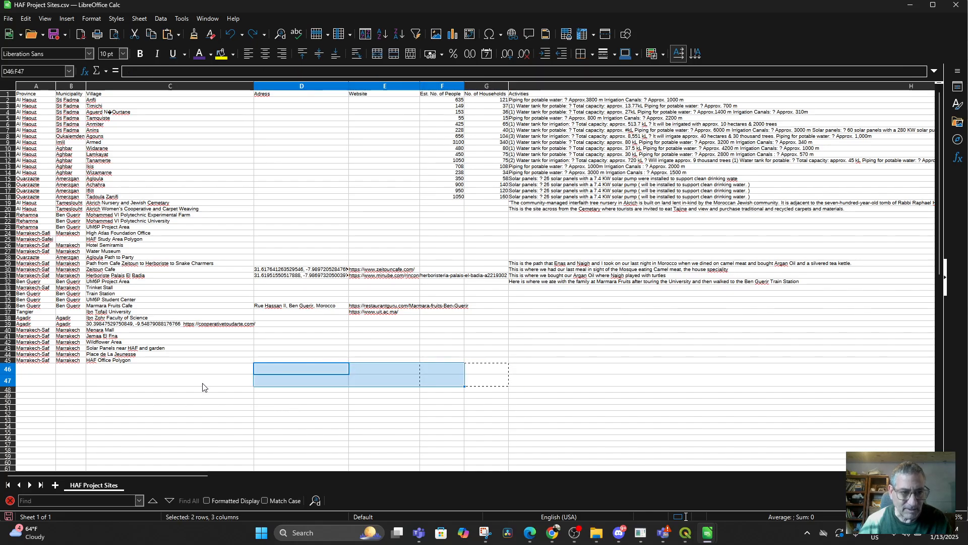
pyautogui.hotkey('ctrl', 'v')
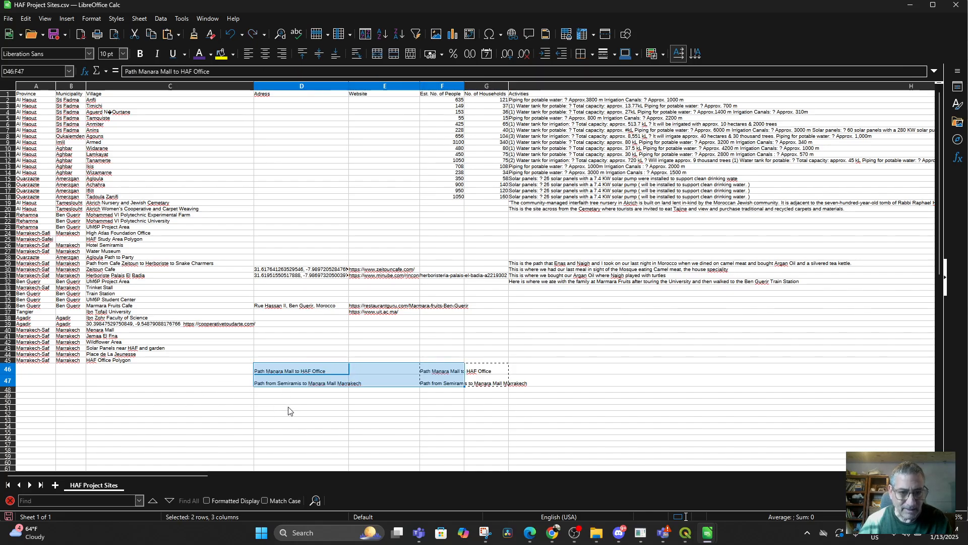
# Undo the path name paste together with the preceding row height and column width changes
pyautogui.click(429, 408)
pyautogui.hotkey('ctrl', 'z')
pyautogui.hotkey('ctrl', 'z')
pyautogui.hotkey('ctrl', 'z')
pyautogui.hotkey('ctrl', 'z')
pyautogui.hotkey('ctrl', 'z')
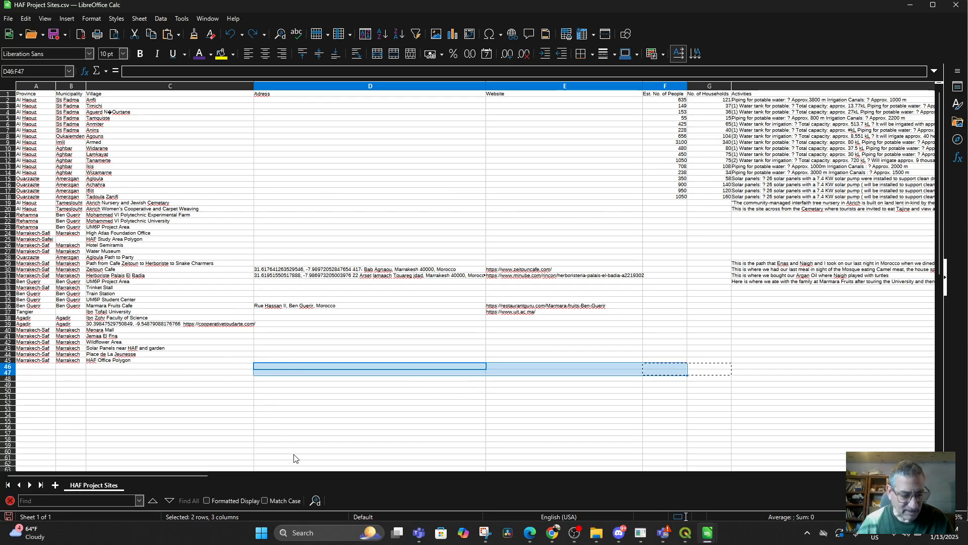
# Redo the undone column width and row height changes and the paste of the path names in rows 46 and 47
pyautogui.click(26, 18)
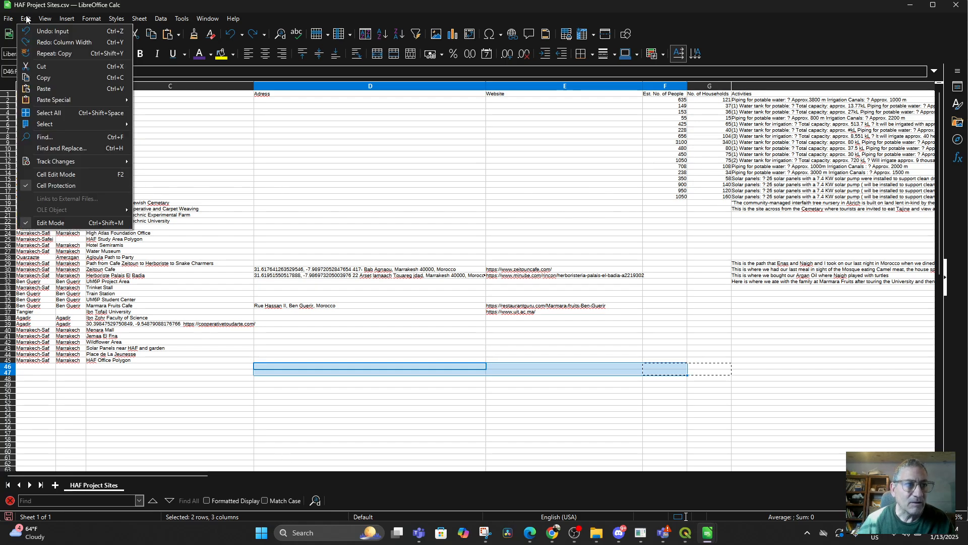
pyautogui.click(59, 41)
pyautogui.click(26, 19)
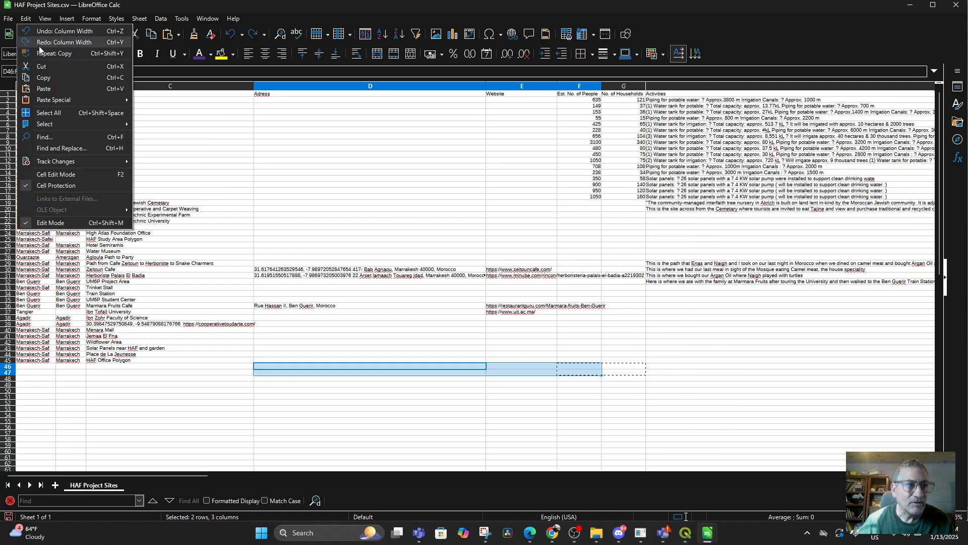
pyautogui.click(44, 43)
pyautogui.click(29, 17)
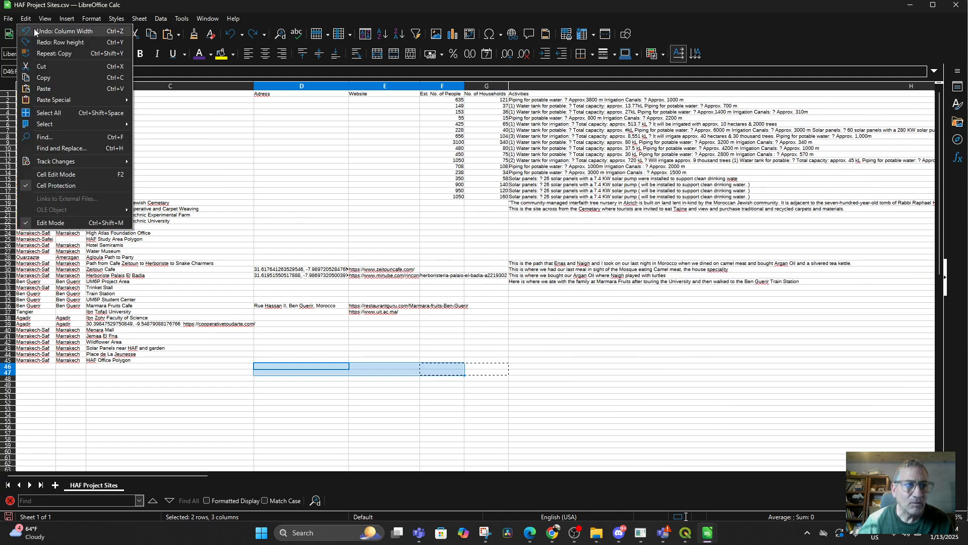
pyautogui.click(44, 43)
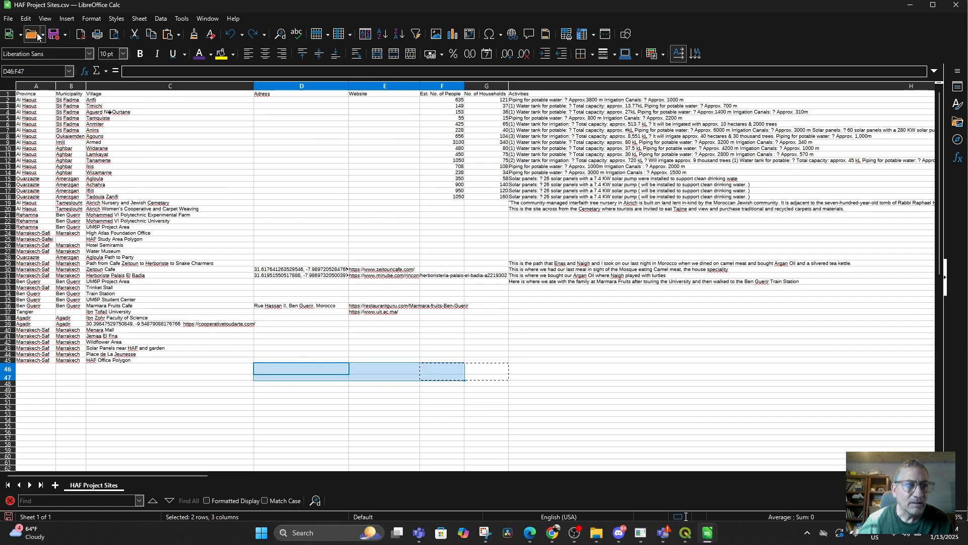
pyautogui.click(28, 19)
pyautogui.click(41, 42)
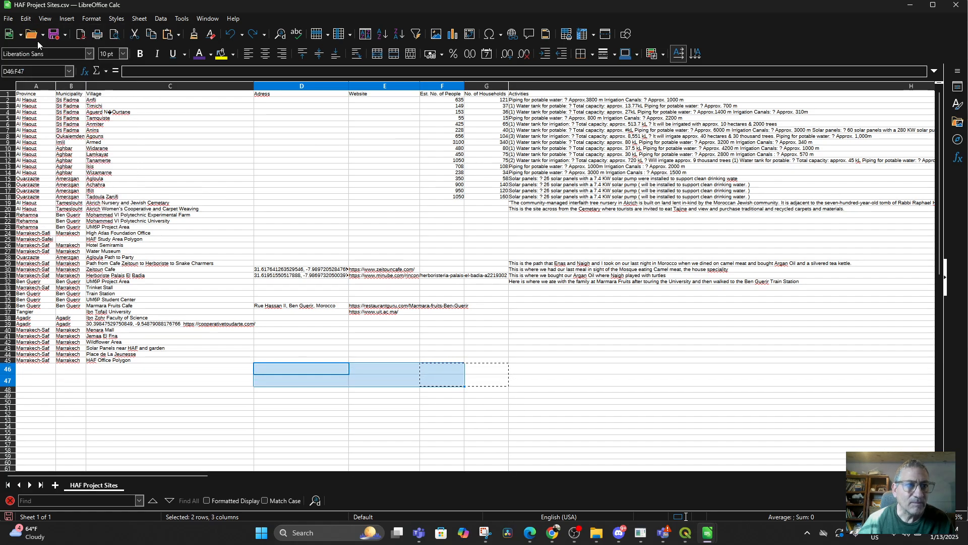
pyautogui.click(28, 18)
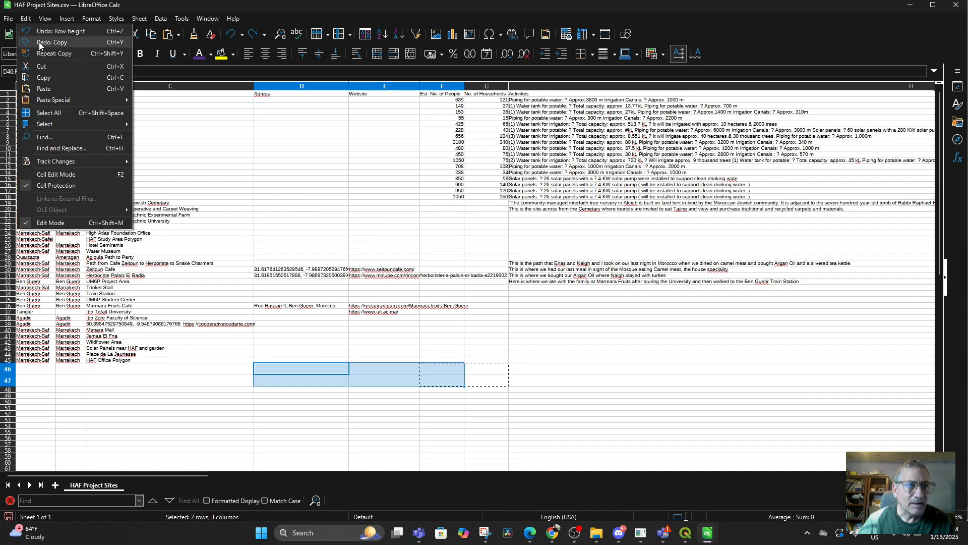
pyautogui.click(41, 42)
pyautogui.click(335, 394)
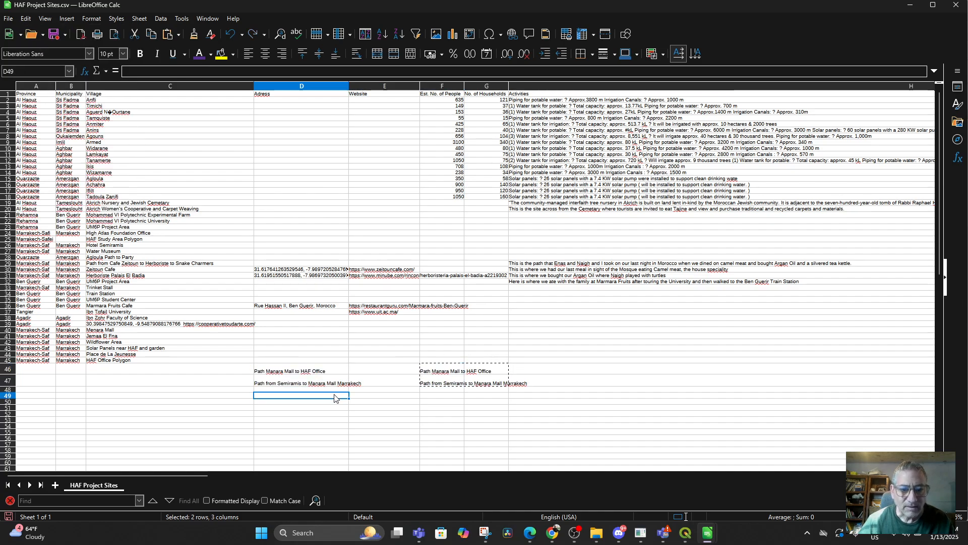
pyautogui.click(425, 384)
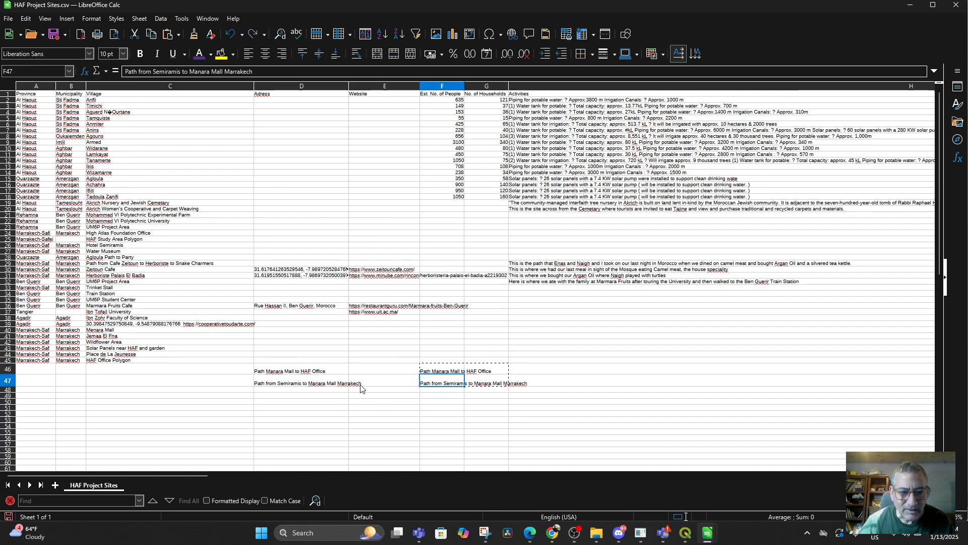
pyautogui.click(273, 370)
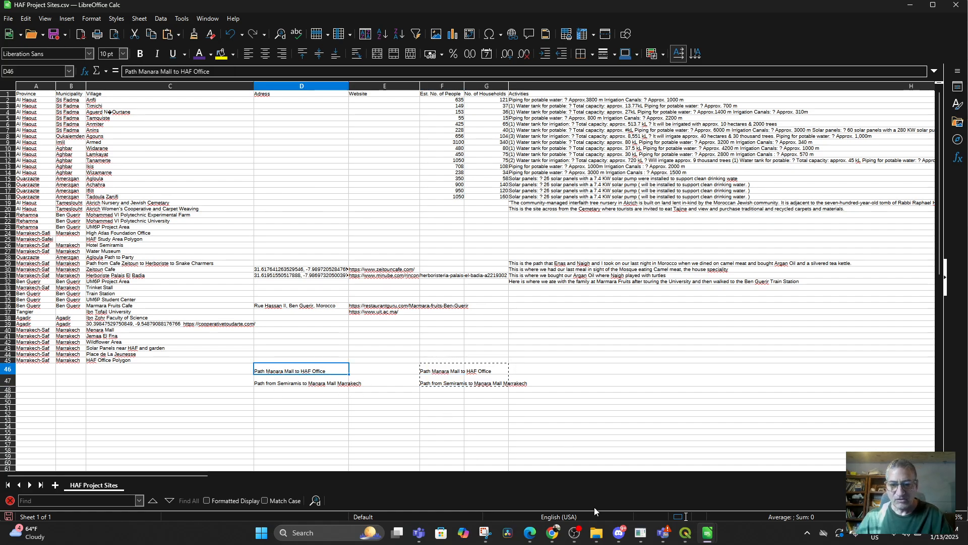
# Reopen Culhane Paths exported.csv from the recent documents, importing it with comma separation
pyautogui.moveTo(710, 541)
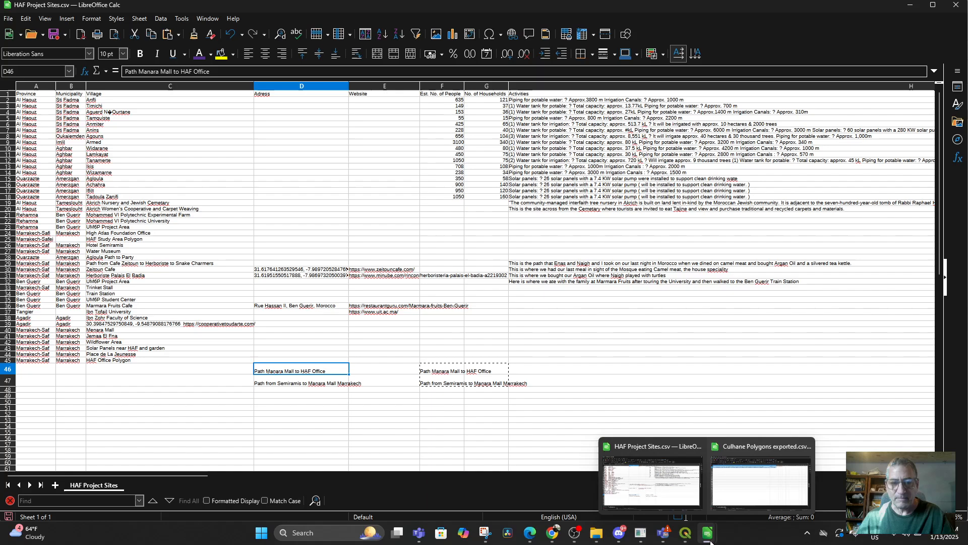
pyautogui.click(8, 19)
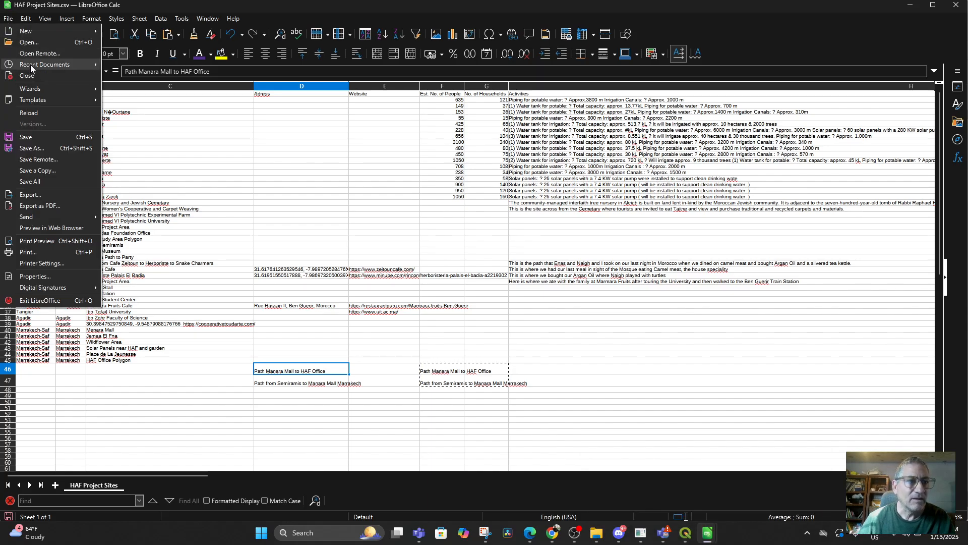
pyautogui.moveTo(68, 65)
pyautogui.click(169, 66)
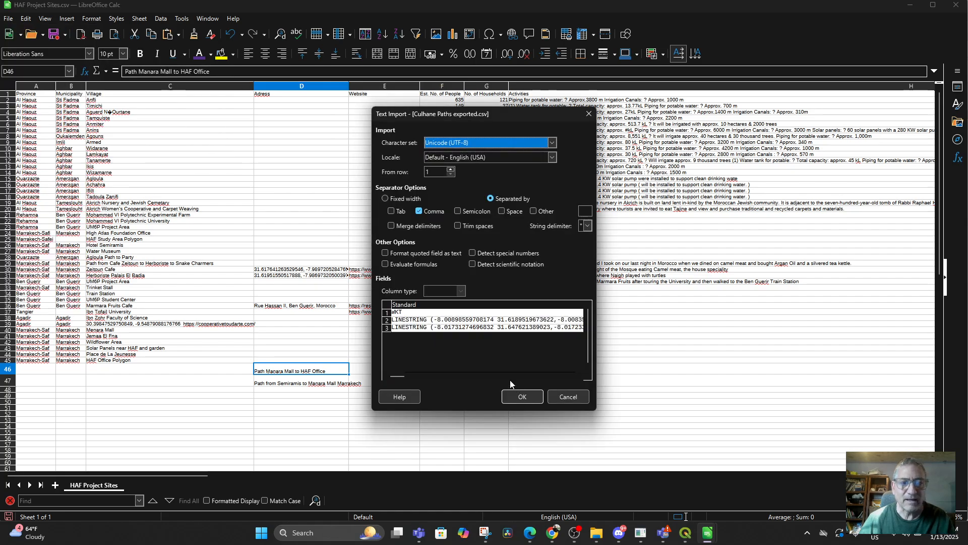
pyautogui.click(514, 395)
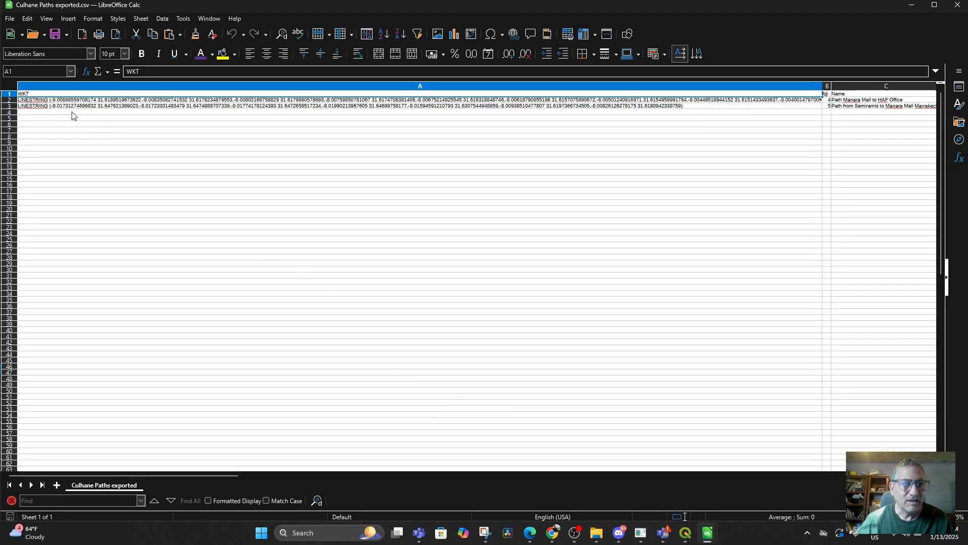
# Copy the two LINESTRING geometries in A2:A3 and switch back to the HAF Project Sites sheet
pyautogui.moveTo(39, 101); pyautogui.dragTo(600, 109)
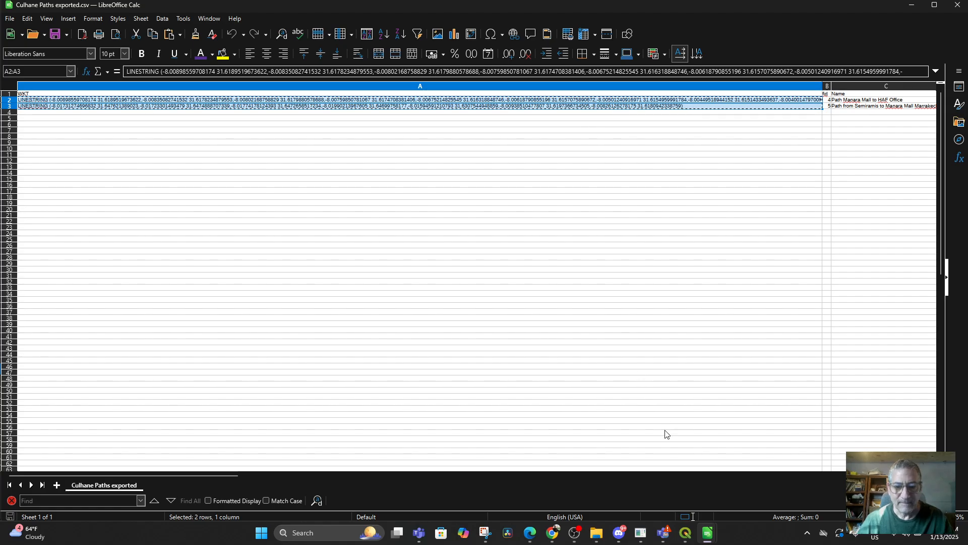
pyautogui.moveTo(708, 532)
pyautogui.click(605, 484)
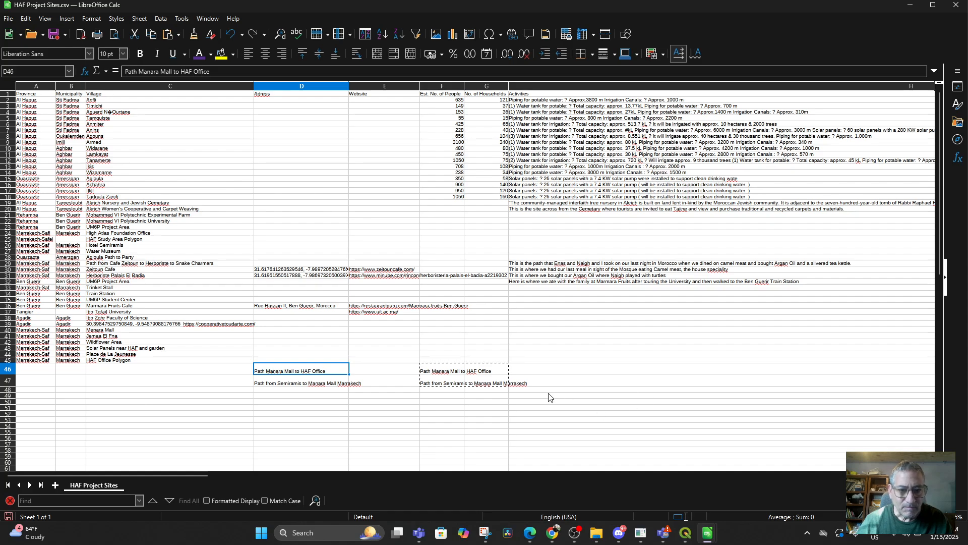
# Paste the two copied line geometries into the LineWKT column starting at P46
pyautogui.click(538, 377)
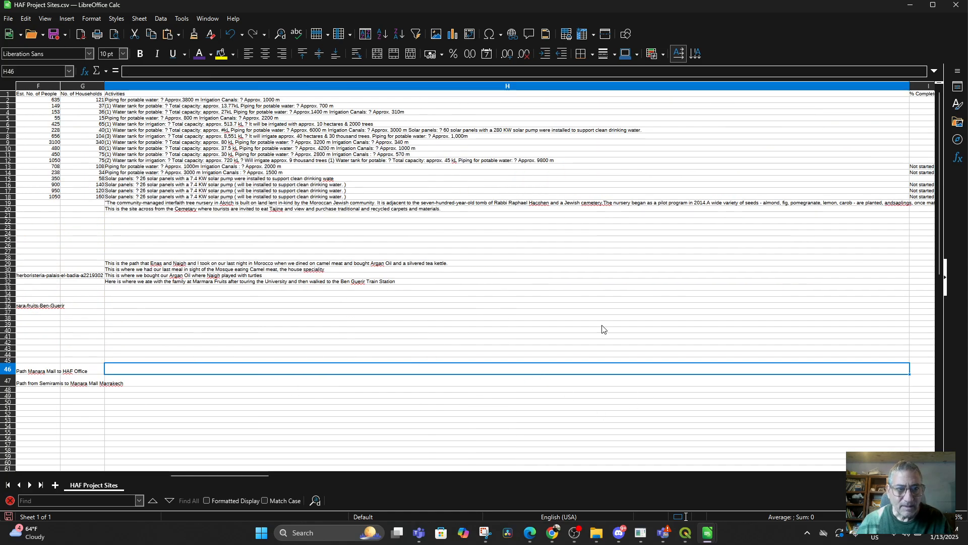
pyautogui.moveTo(251, 477); pyautogui.dragTo(551, 527)
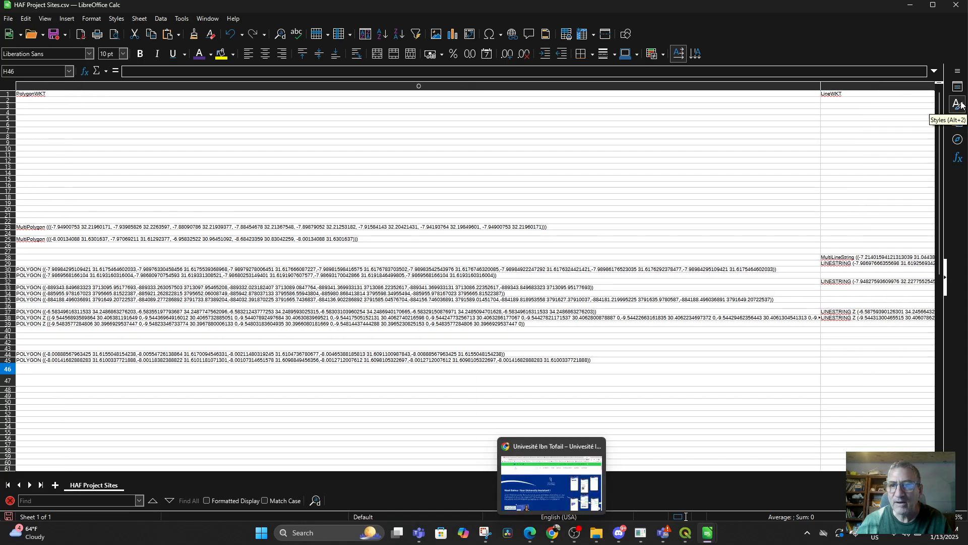
pyautogui.click(844, 87)
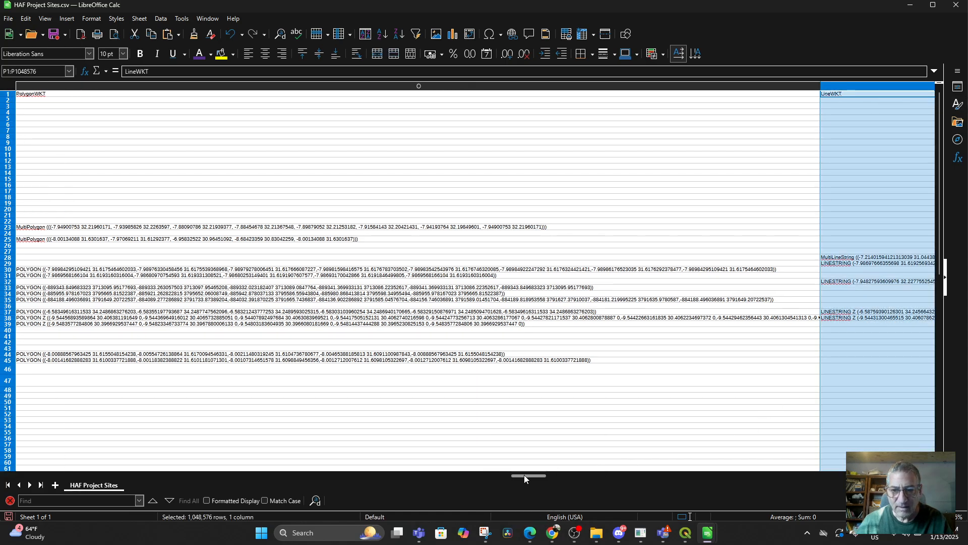
pyautogui.moveTo(525, 478)
pyautogui.mouseDown()
pyautogui.moveTo(567, 478)
pyautogui.moveTo(541, 478)
pyautogui.mouseUp()
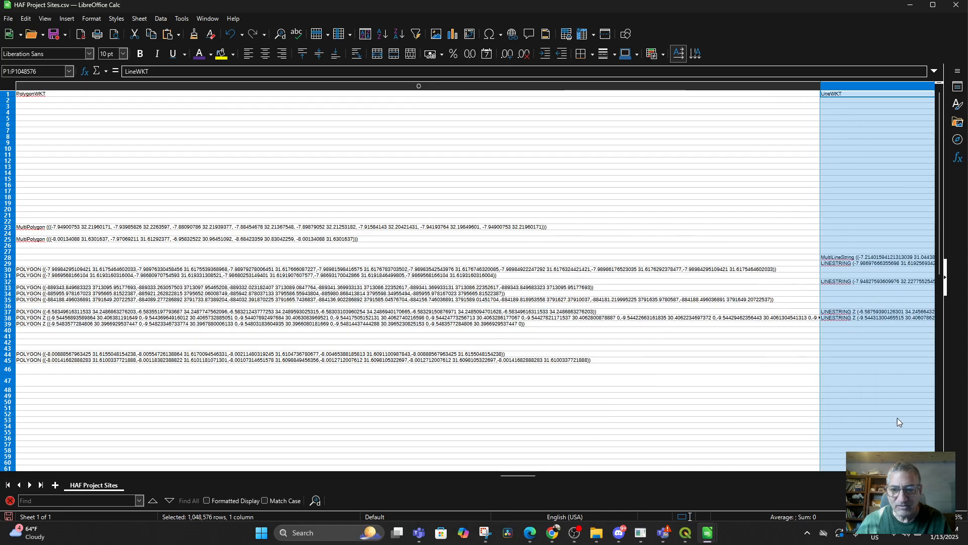
pyautogui.click(842, 369)
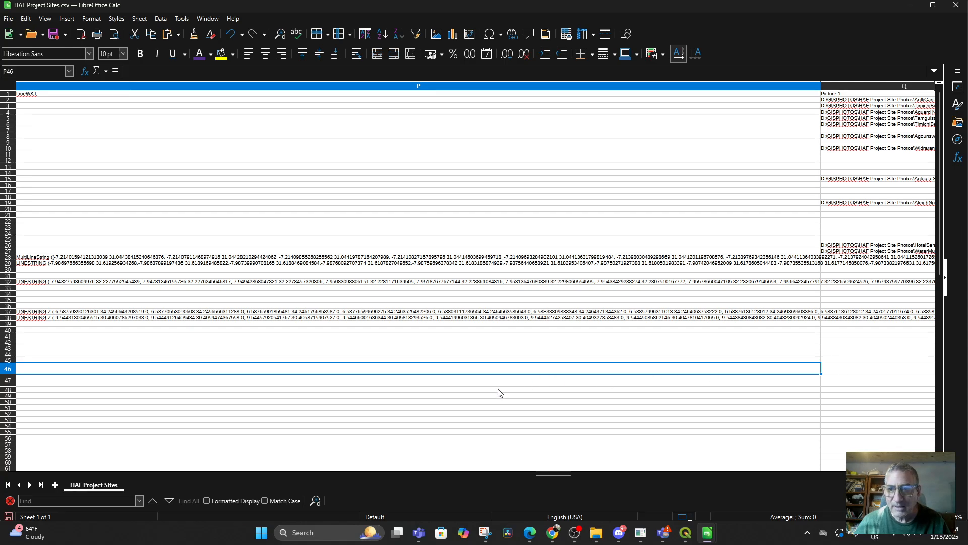
pyautogui.hotkey('ctrl', 'v')
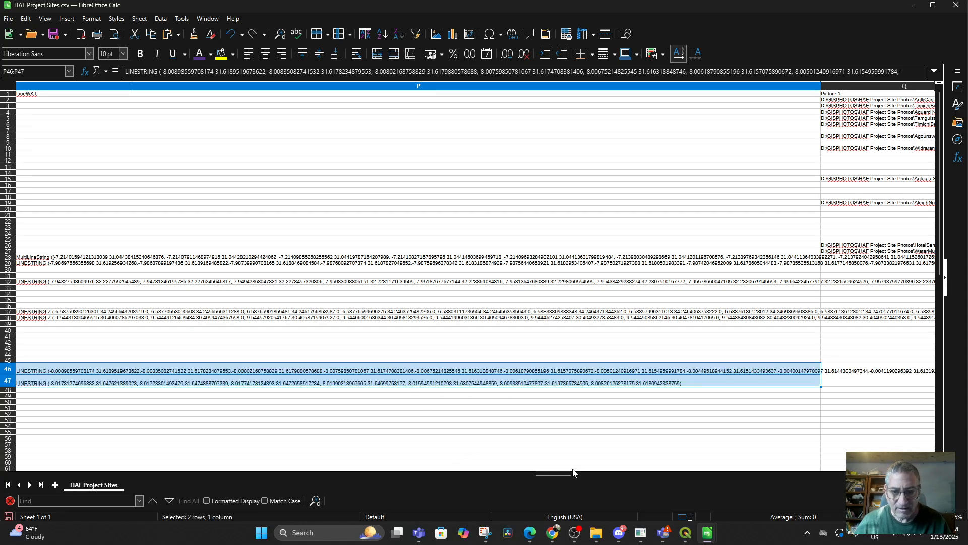
# Clear the duplicate path names from F46:G47
pyautogui.moveTo(565, 474); pyautogui.dragTo(148, 474)
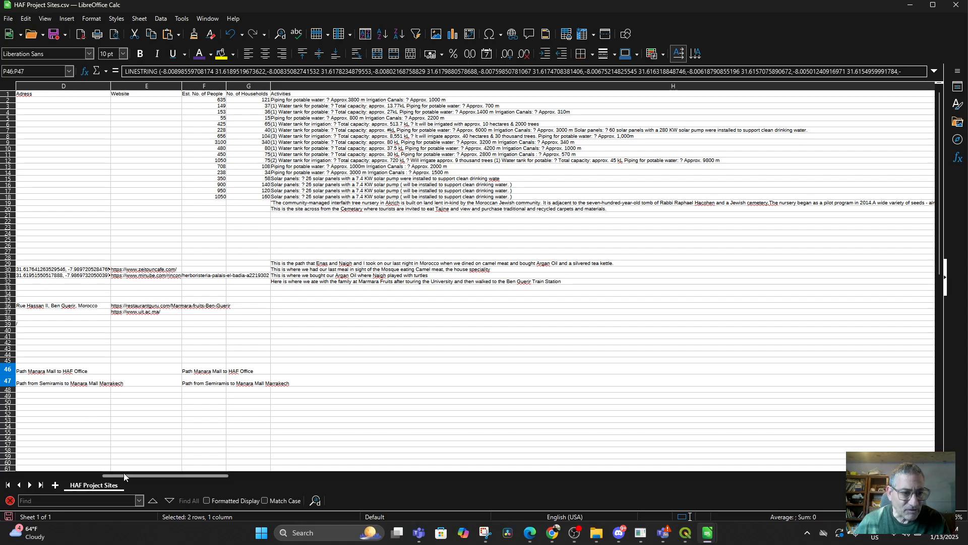
pyautogui.moveTo(128, 475); pyautogui.dragTo(71, 471)
pyautogui.moveTo(402, 372); pyautogui.dragTo(448, 383)
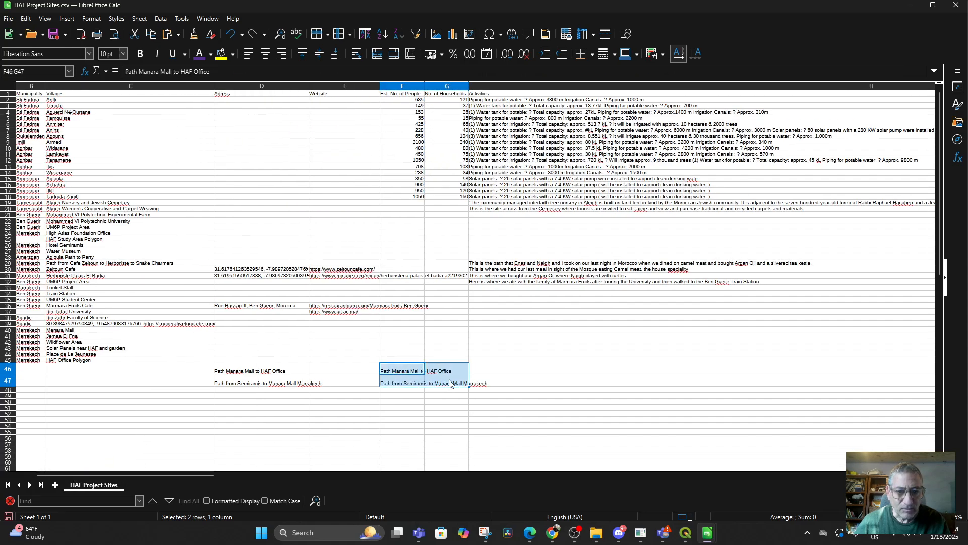
# Move the two path names from D46:D47 into the Village column starting at C46
pyautogui.moveTo(238, 371)
pyautogui.mouseDown()
pyautogui.moveTo(255, 392)
pyautogui.moveTo(243, 372)
pyautogui.moveTo(250, 379)
pyautogui.mouseUp()
pyautogui.click(248, 377)
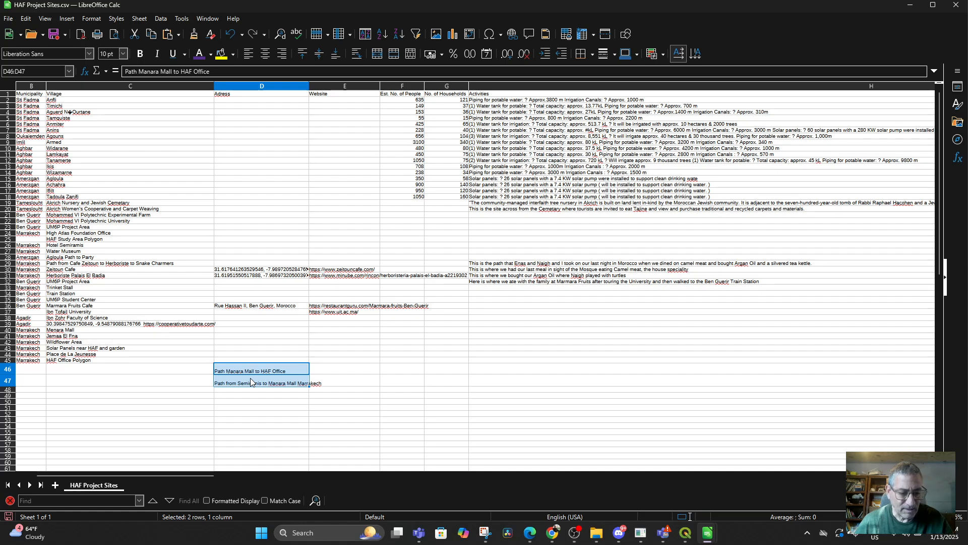
pyautogui.hotkey('ctrl', 'x')
pyautogui.click(107, 375)
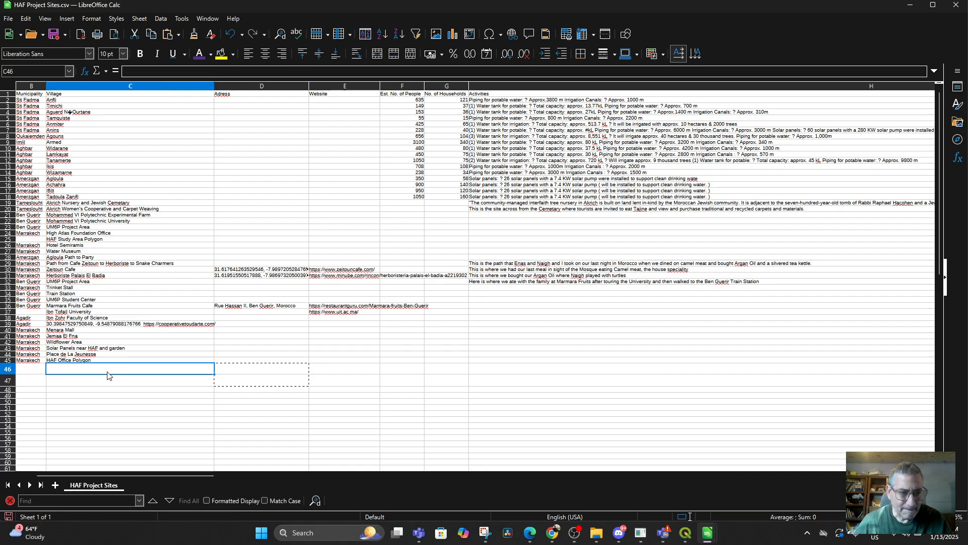
pyautogui.hotkey('ctrl', 'v')
pyautogui.click(20, 372)
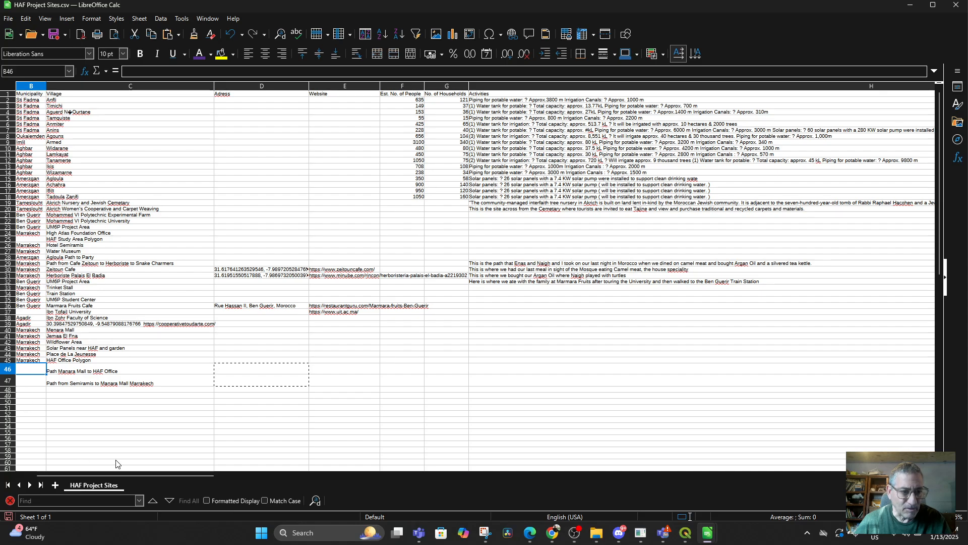
# Fill the Province with Marrakech-Saf and the Municipality with Marrakech for the two path rows 46 and 47, and save the sheet
pyautogui.moveTo(121, 477); pyautogui.dragTo(107, 474)
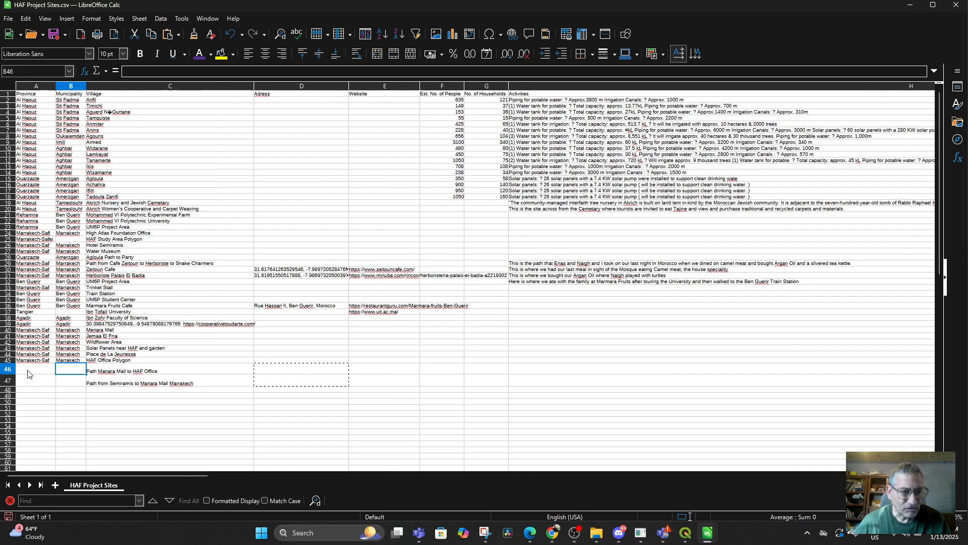
pyautogui.moveTo(38, 361); pyautogui.dragTo(80, 386)
pyautogui.click(70, 408)
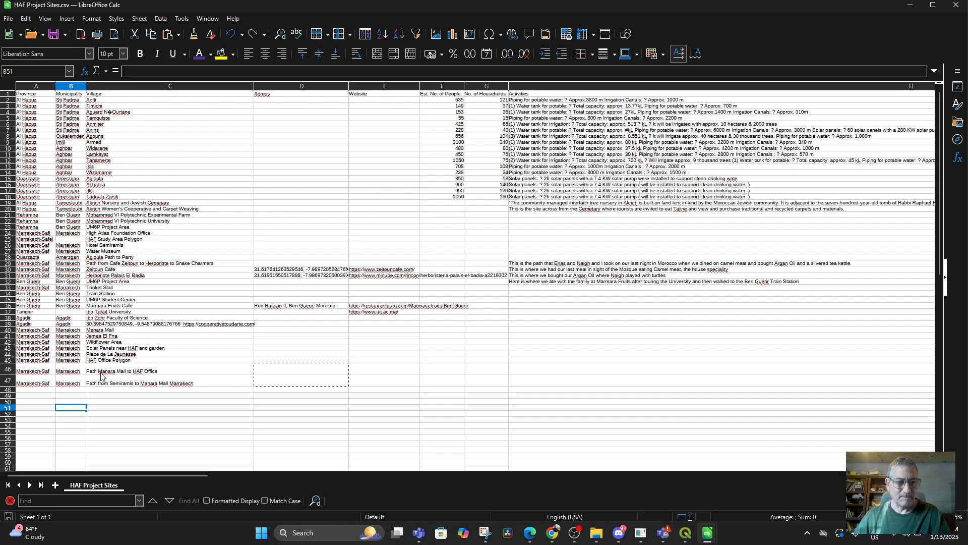
# Review the line geometries in P46:P47 and the Latitude, Longitude and PolygonWKT columns of the site list
pyautogui.moveTo(171, 477); pyautogui.dragTo(498, 504)
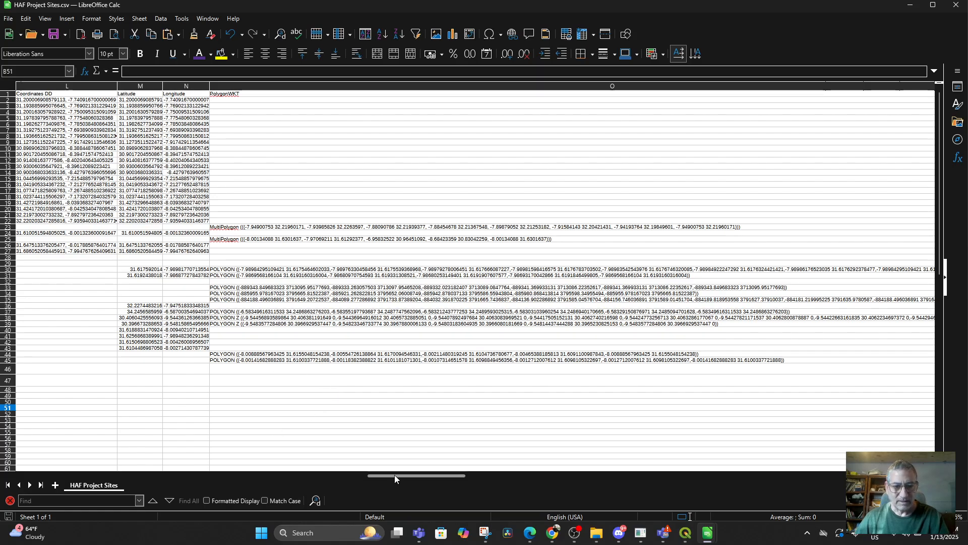
pyautogui.moveTo(394, 474); pyautogui.dragTo(510, 516)
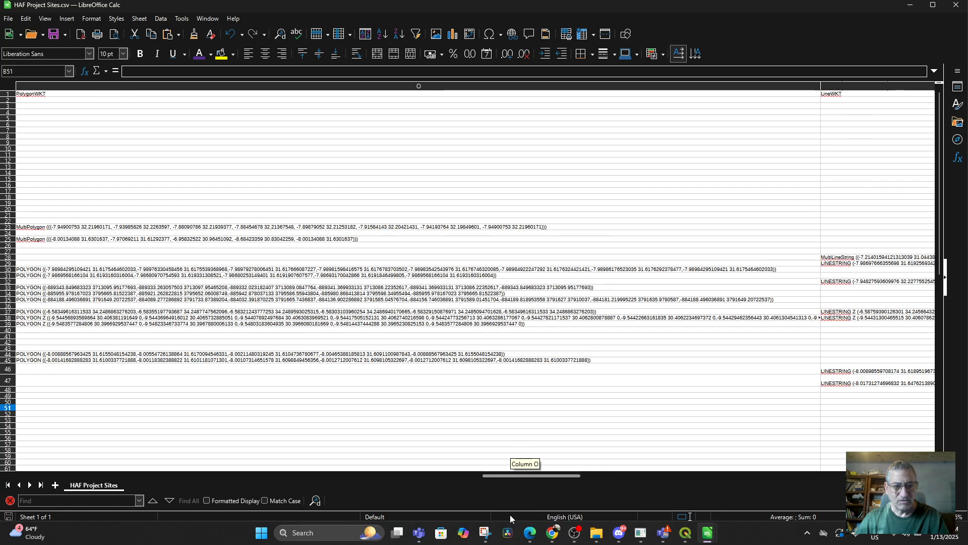
pyautogui.click(840, 373)
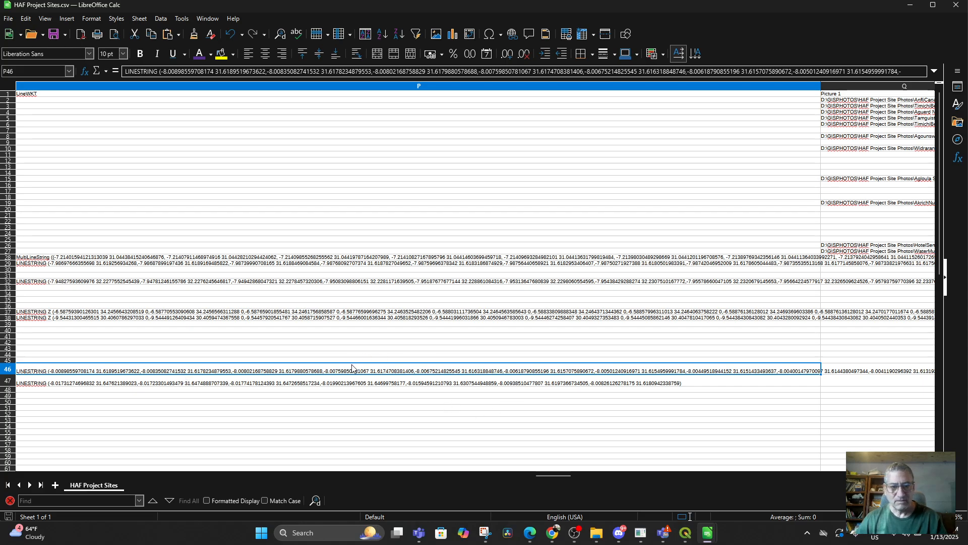
pyautogui.click(565, 384)
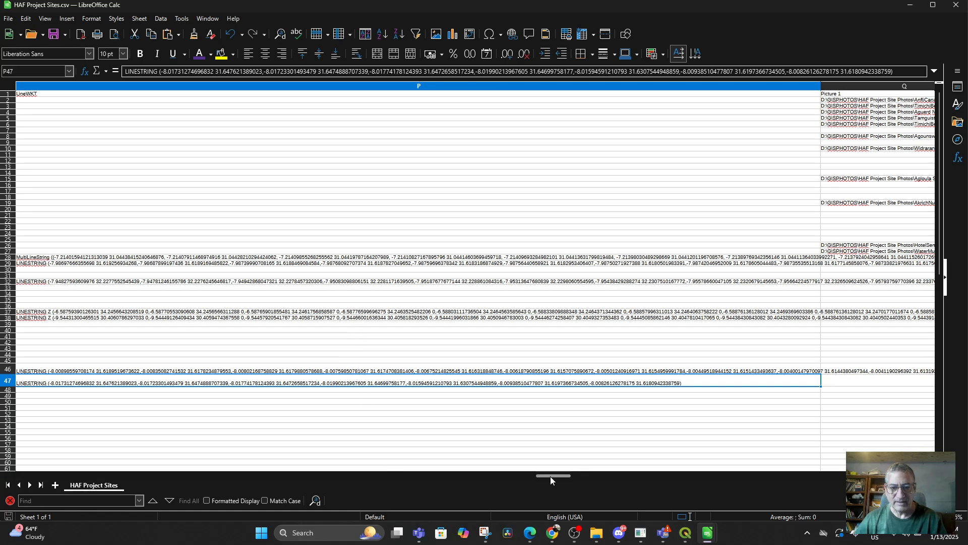
pyautogui.moveTo(550, 477); pyautogui.dragTo(313, 482)
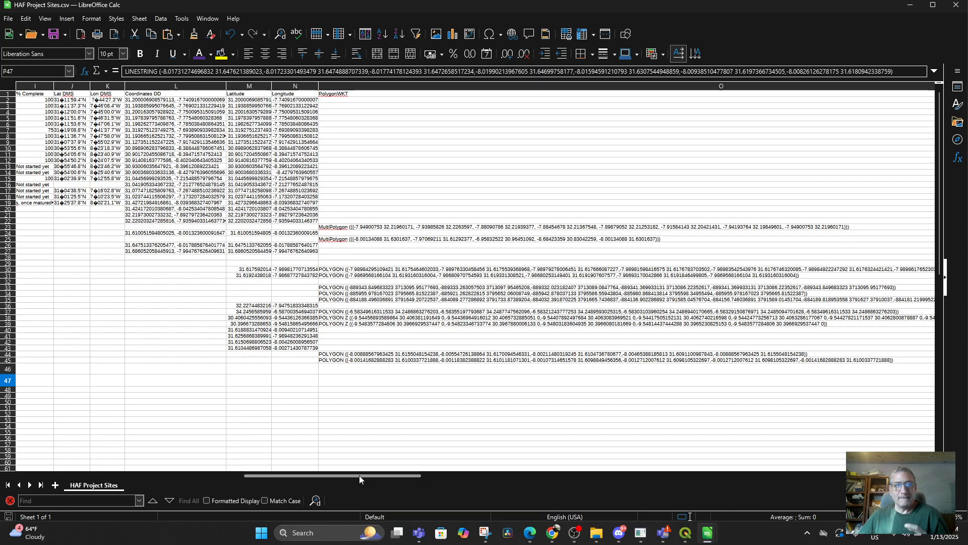
pyautogui.click(237, 96)
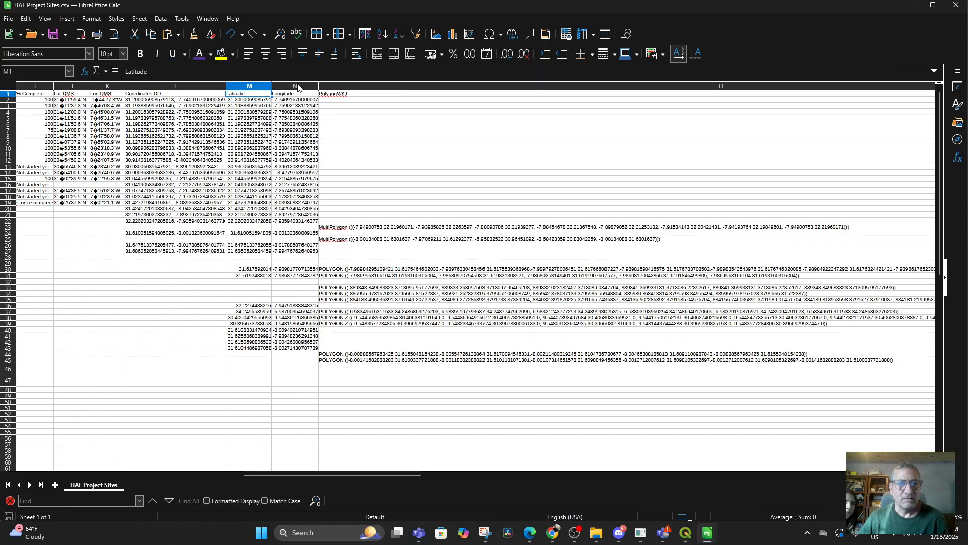
pyautogui.click(297, 86)
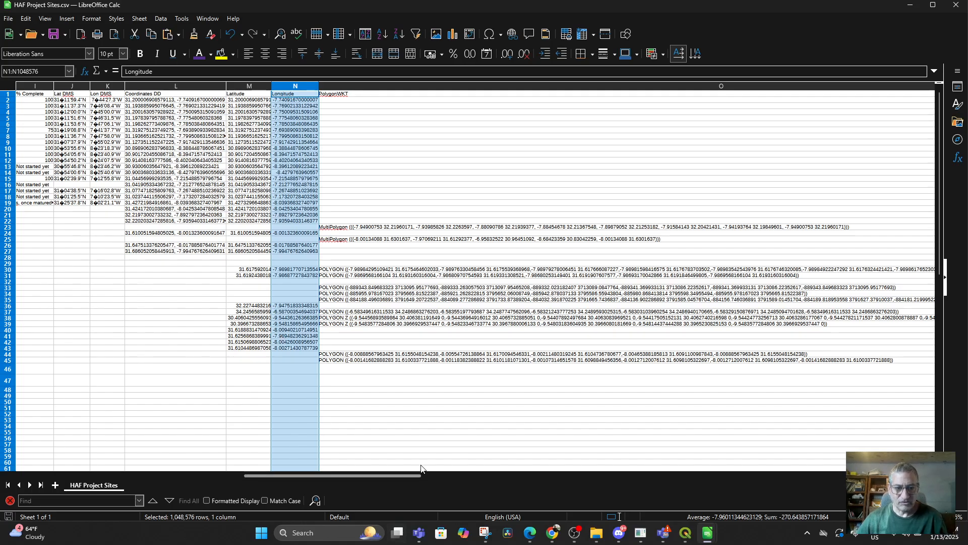
pyautogui.moveTo(404, 473); pyautogui.dragTo(189, 474)
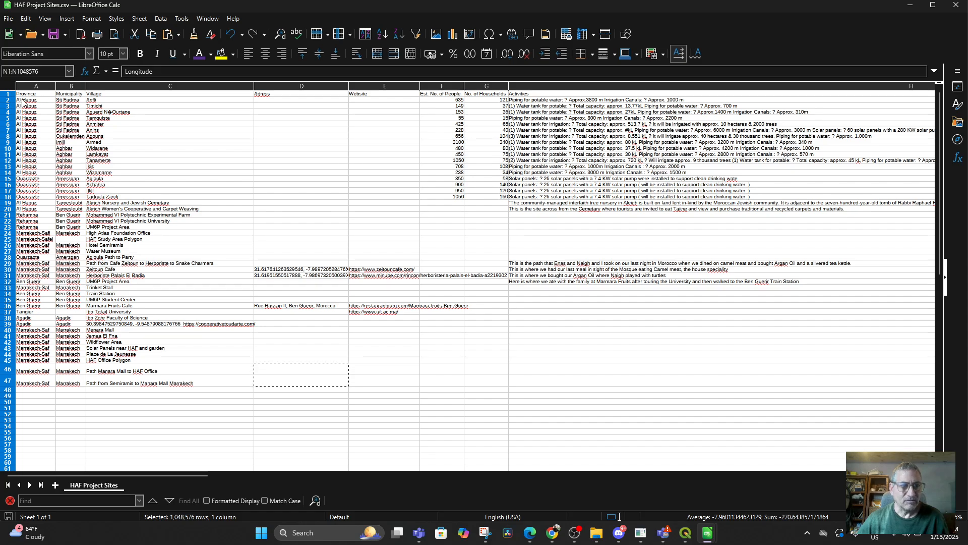
# Increase the height of header row 1 and save the HAF Project Sites CSV
pyautogui.moveTo(5, 97); pyautogui.dragTo(5, 108)
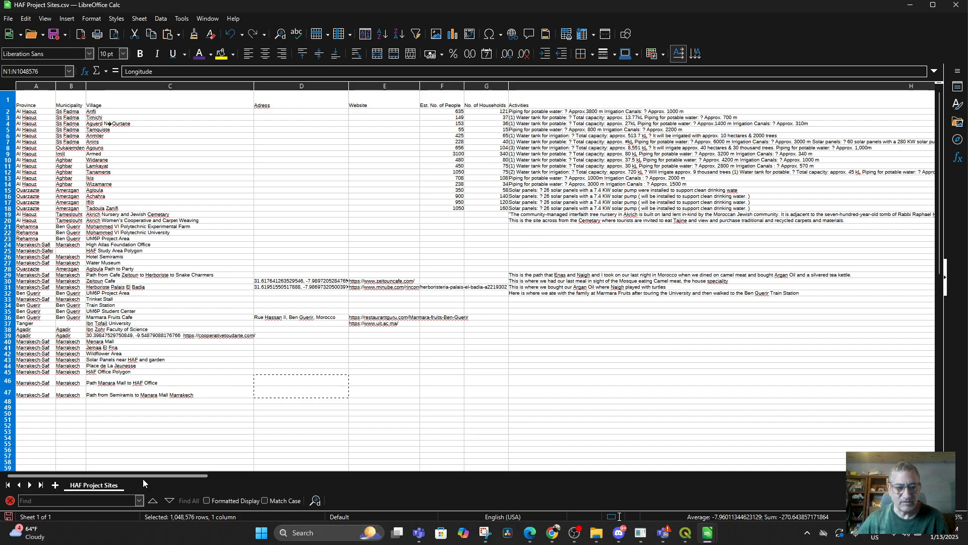
pyautogui.moveTo(155, 479); pyautogui.dragTo(400, 526)
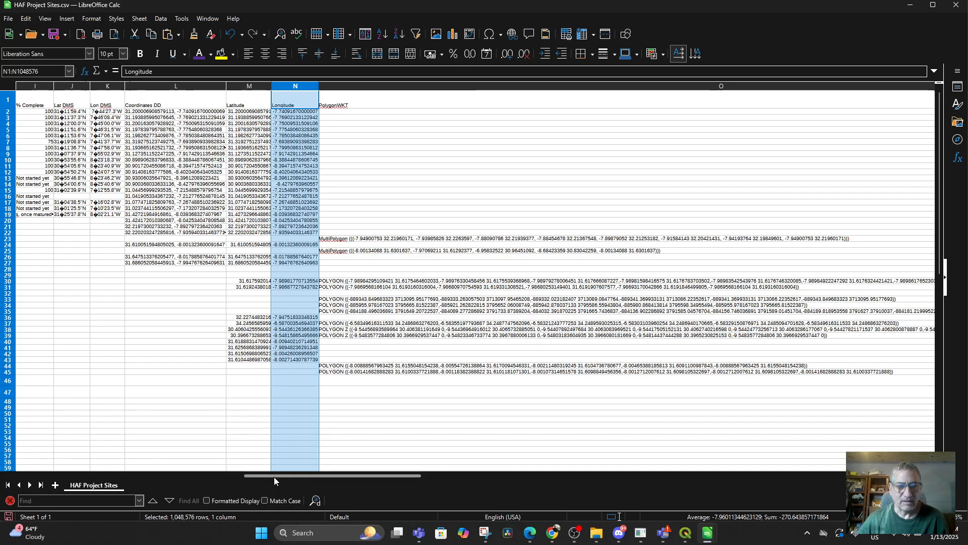
pyautogui.moveTo(273, 477); pyautogui.dragTo(36, 471)
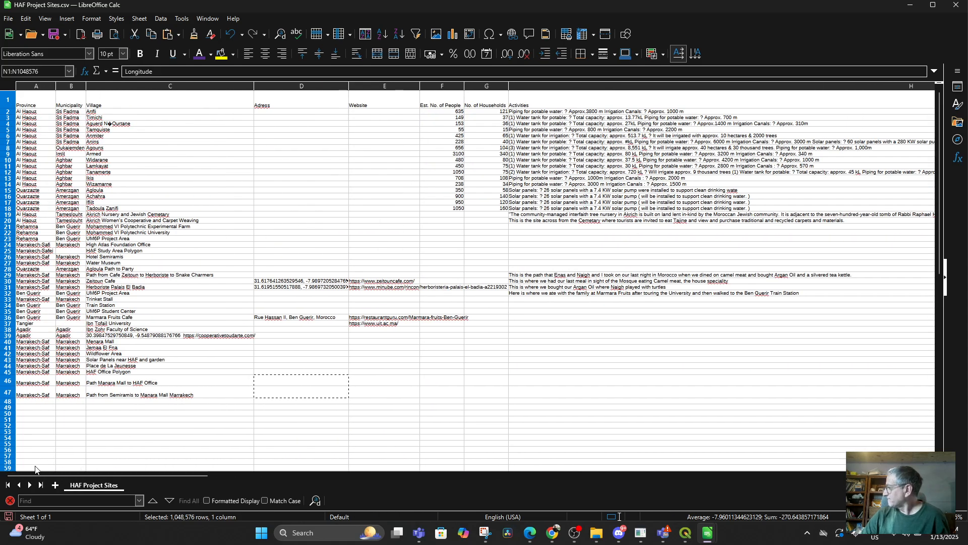
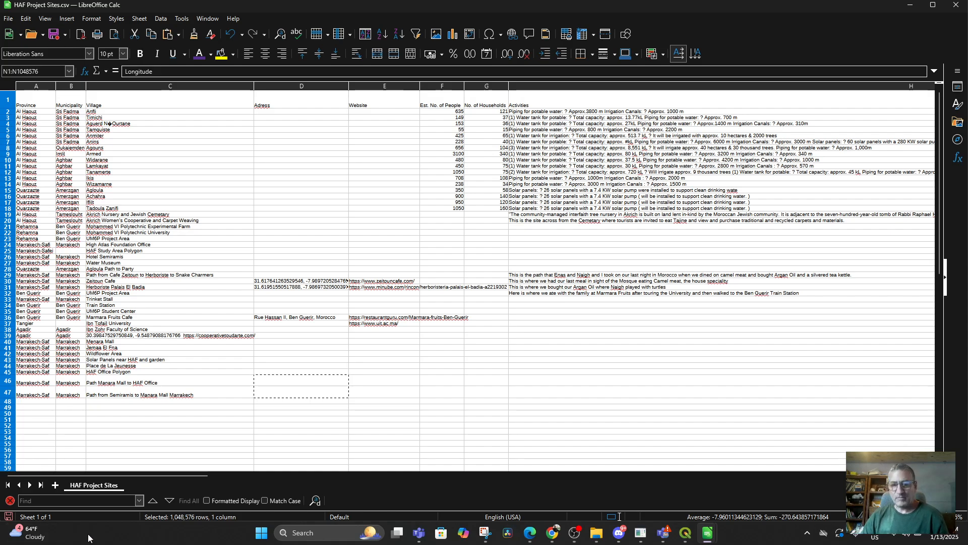
pyautogui.moveTo(180, 476); pyautogui.dragTo(118, 449)
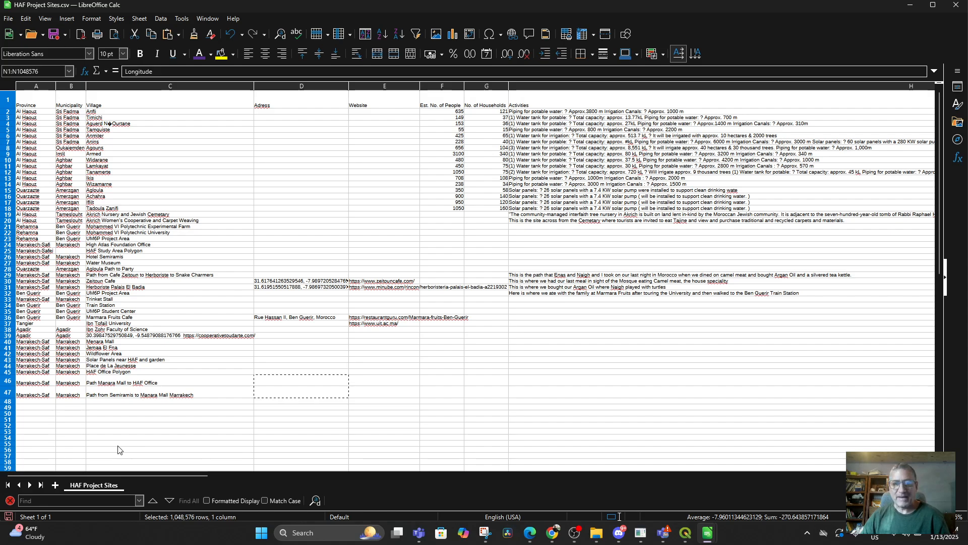
pyautogui.click(52, 34)
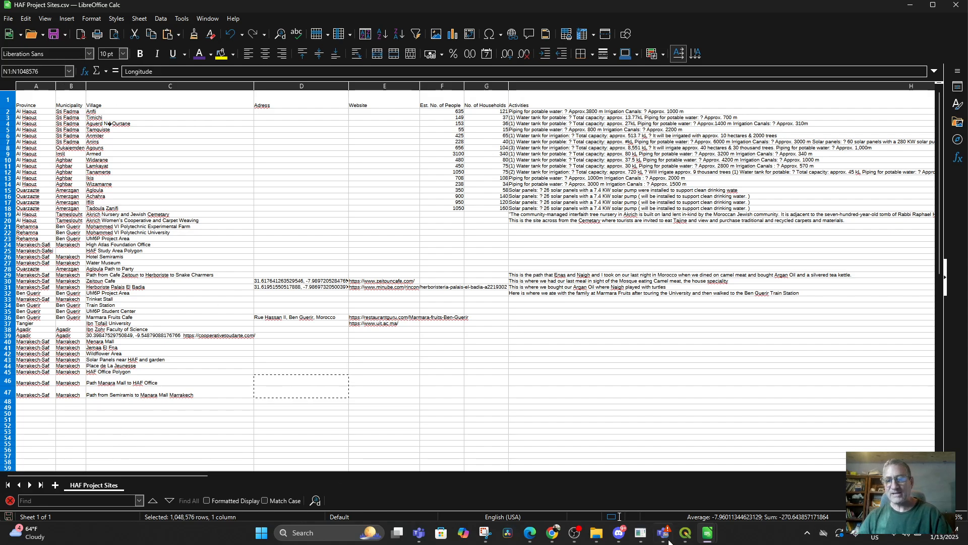
# Switch to the main QGIS window and cancel adding the Culhane Paths exported layer
pyautogui.moveTo(689, 539)
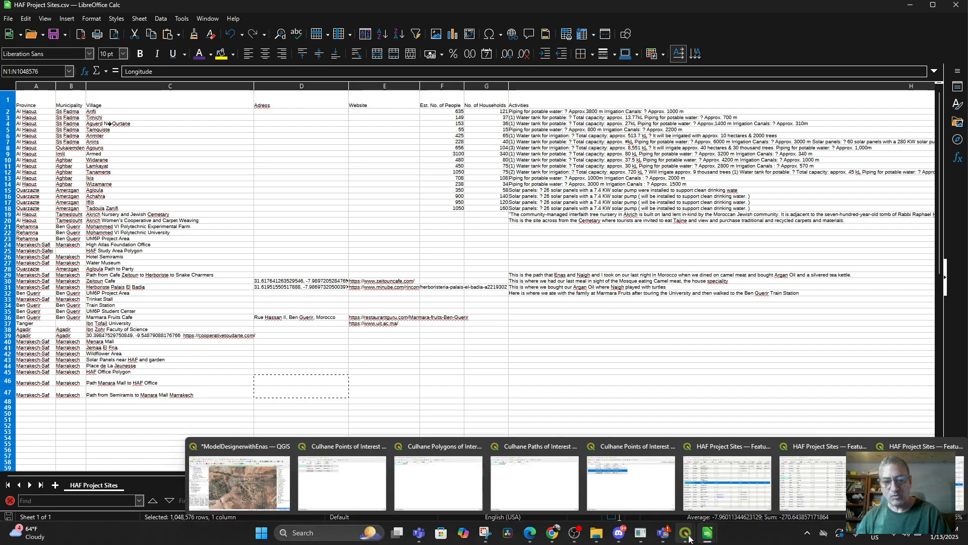
pyautogui.click(224, 475)
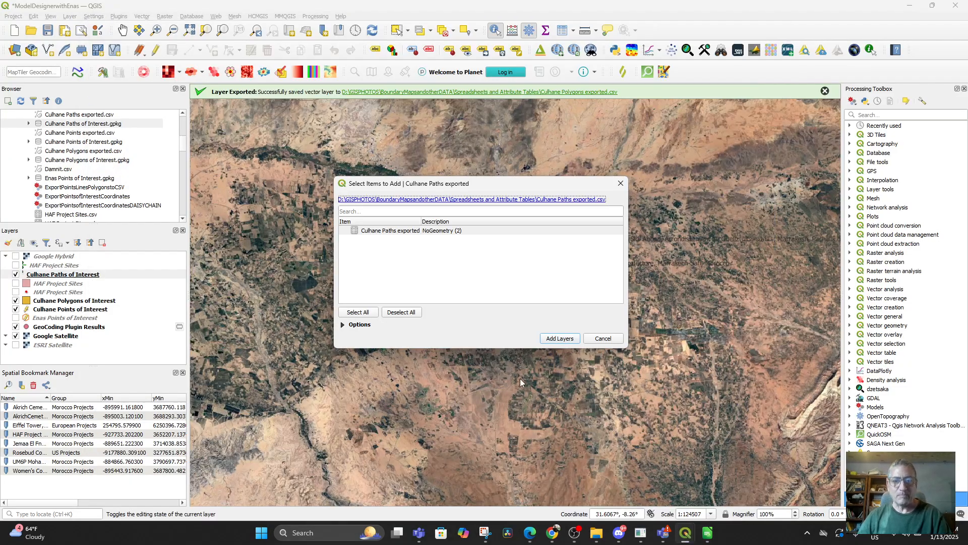
pyautogui.click(589, 342)
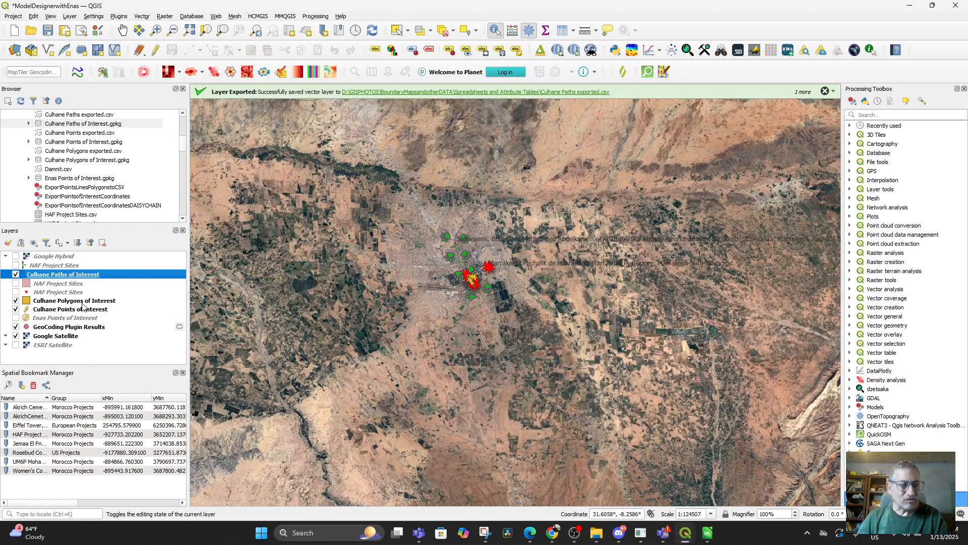
# Examine the records in the attribute table of the Culhane Points of Interest layer and close the table
pyautogui.click(53, 310)
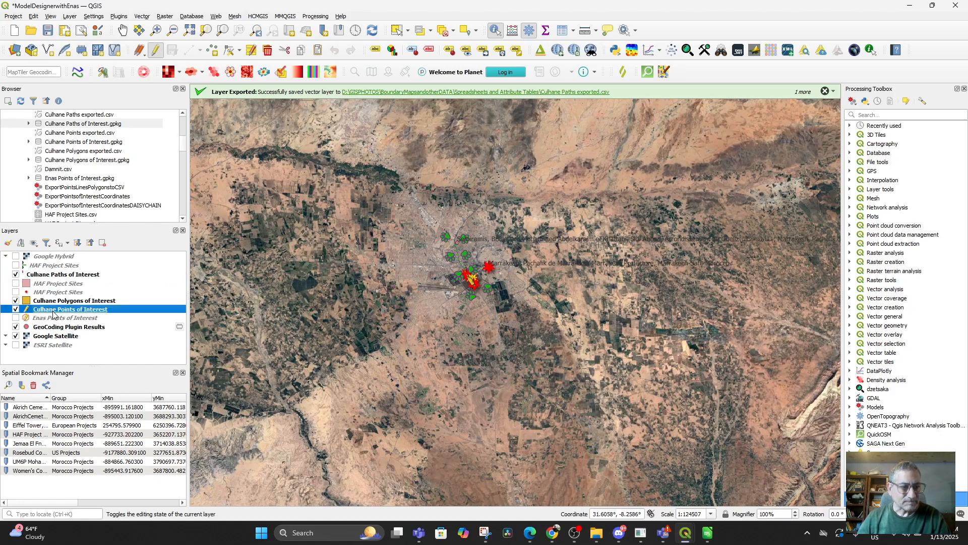
pyautogui.rightClick(54, 310)
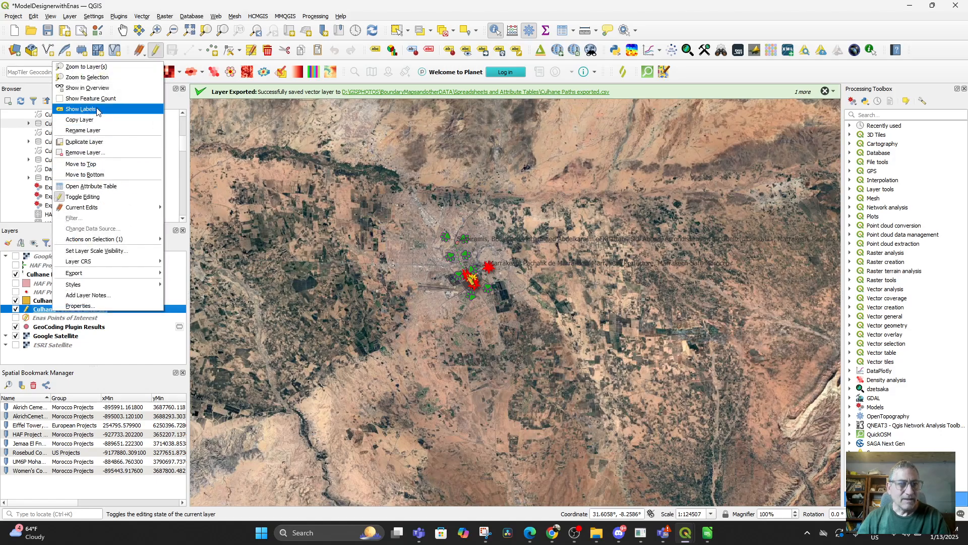
pyautogui.click(99, 187)
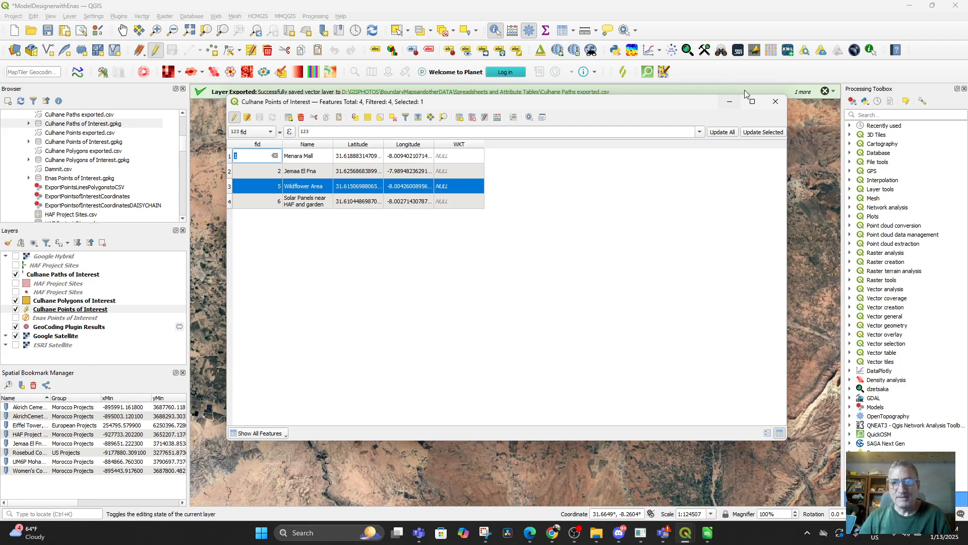
pyautogui.click(776, 103)
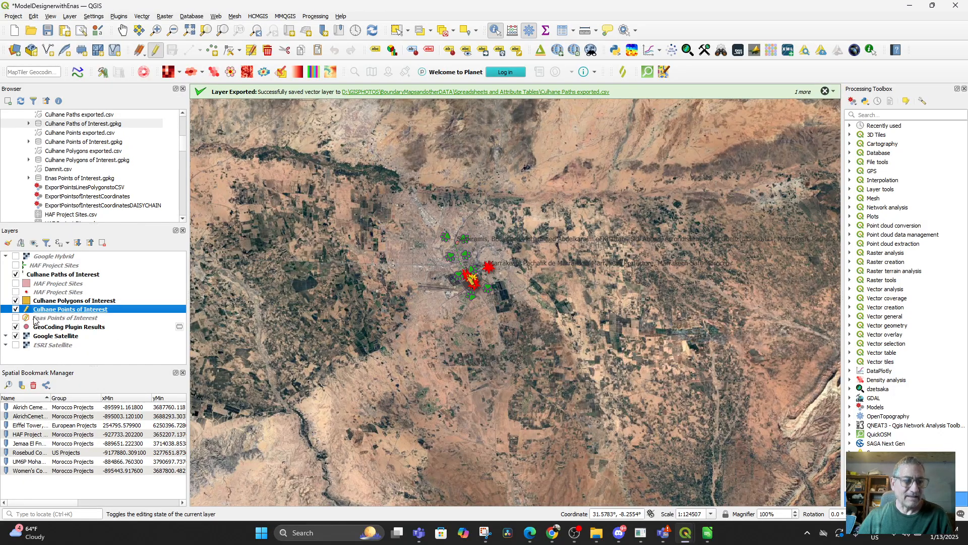
# Make Culhane Points of Interest the active layer and ready it for adding new point features
pyautogui.scroll(2, 433, 310)
pyautogui.moveTo(438, 309); pyautogui.dragTo(301, 520)
pyautogui.scroll(2, 383, 422)
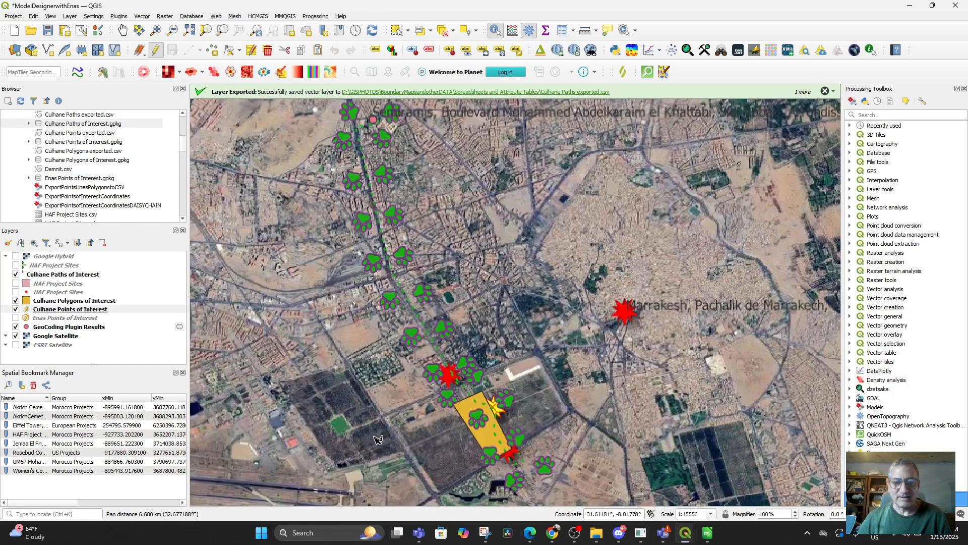
pyautogui.moveTo(487, 430); pyautogui.dragTo(388, 376)
pyautogui.scroll(-1, 387, 366)
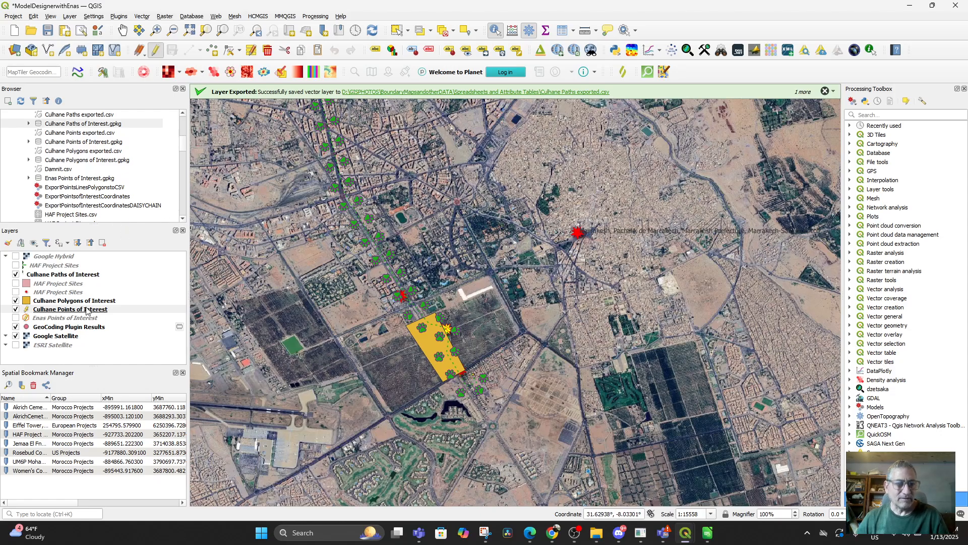
pyautogui.click(61, 311)
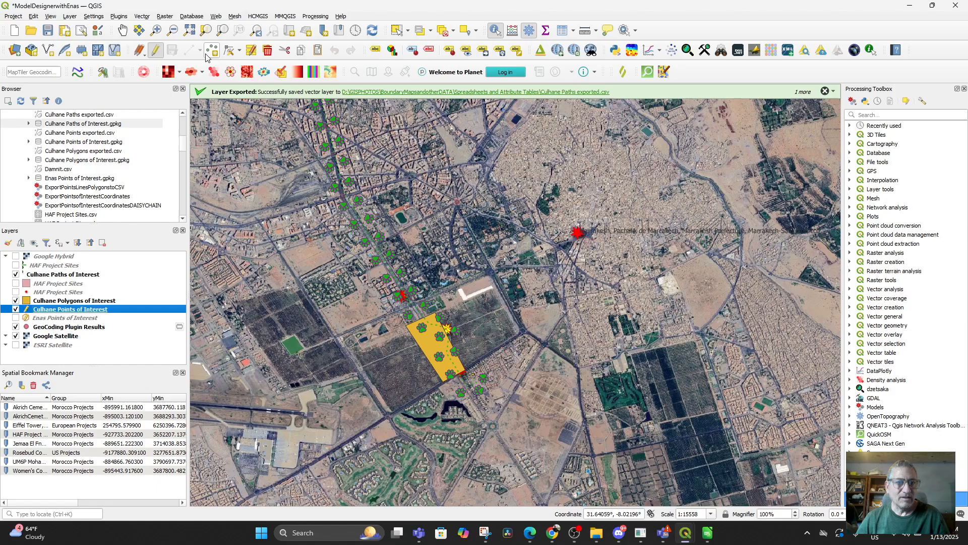
pyautogui.click(158, 50)
# Hide the Culhane Polygons of Interest layer to uncover the satellite imagery around the park near Menara Mall
pyautogui.scroll(2, 501, 404)
pyautogui.moveTo(407, 385); pyautogui.dragTo(620, 369)
pyautogui.moveTo(541, 388); pyautogui.dragTo(707, 299)
pyautogui.scroll(-1, 707, 299)
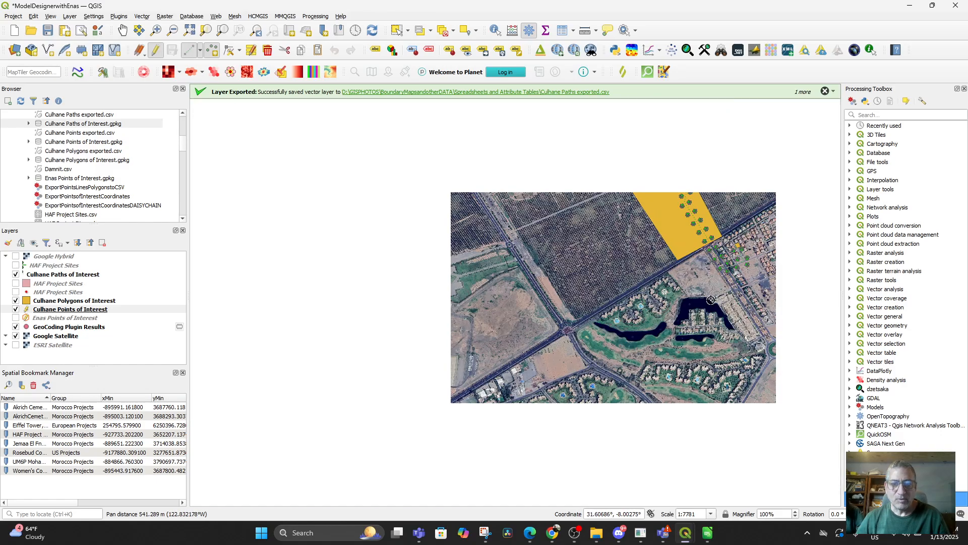
pyautogui.moveTo(588, 222); pyautogui.dragTo(528, 420)
pyautogui.scroll(2, 550, 349)
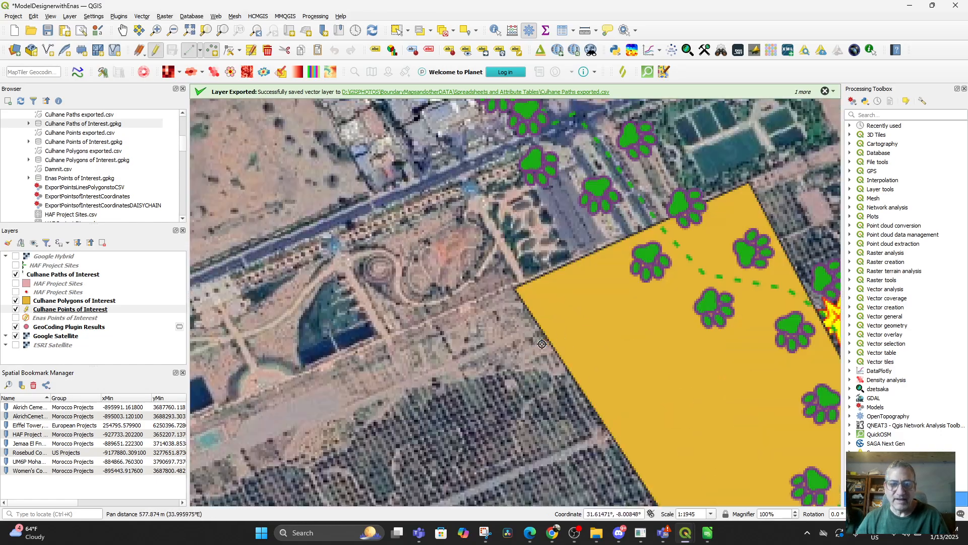
pyautogui.moveTo(516, 333); pyautogui.dragTo(472, 362)
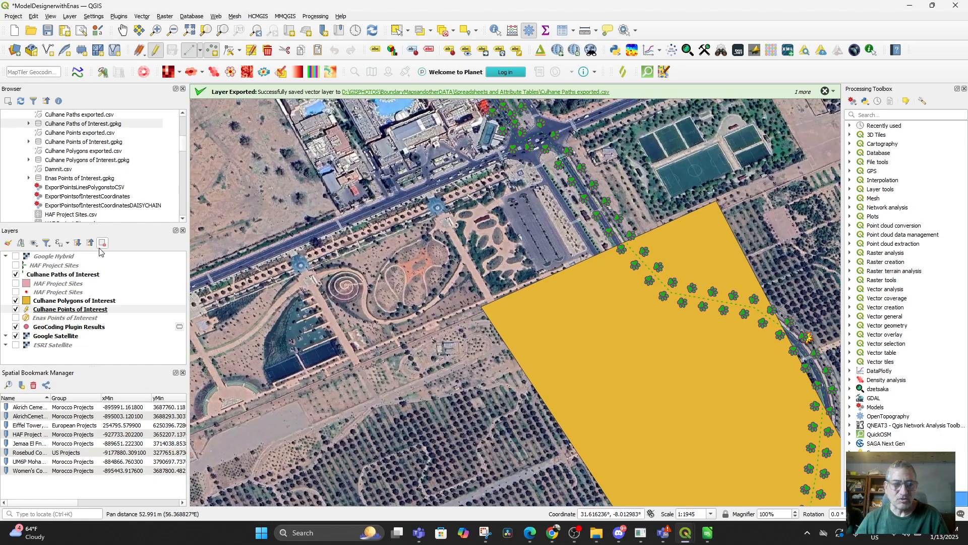
pyautogui.click(15, 300)
# Add a new point in the planted loop enclosed by paths just east of the spiral garden in the park southwest of Menara Mall
pyautogui.moveTo(564, 241); pyautogui.dragTo(573, 317)
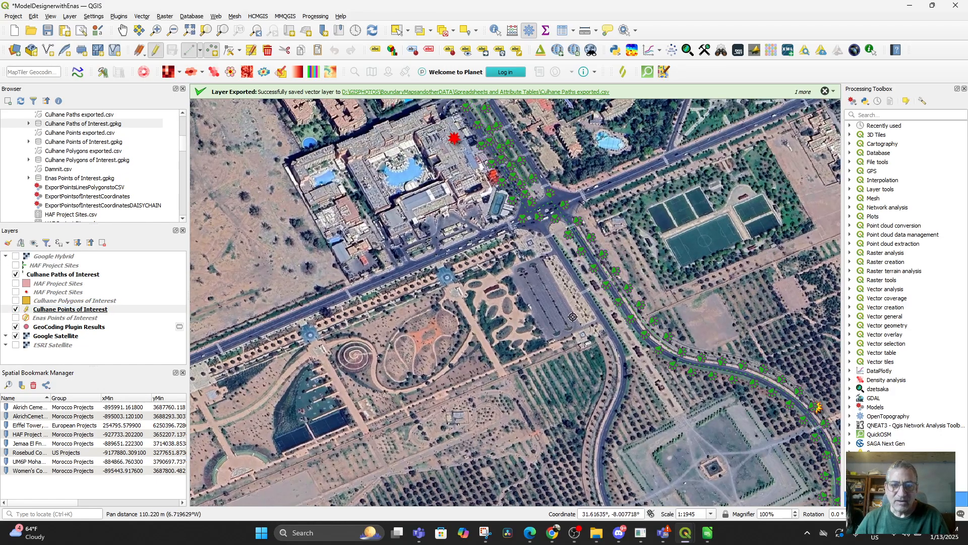
pyautogui.moveTo(398, 366); pyautogui.dragTo(530, 318)
pyautogui.scroll(1, 508, 370)
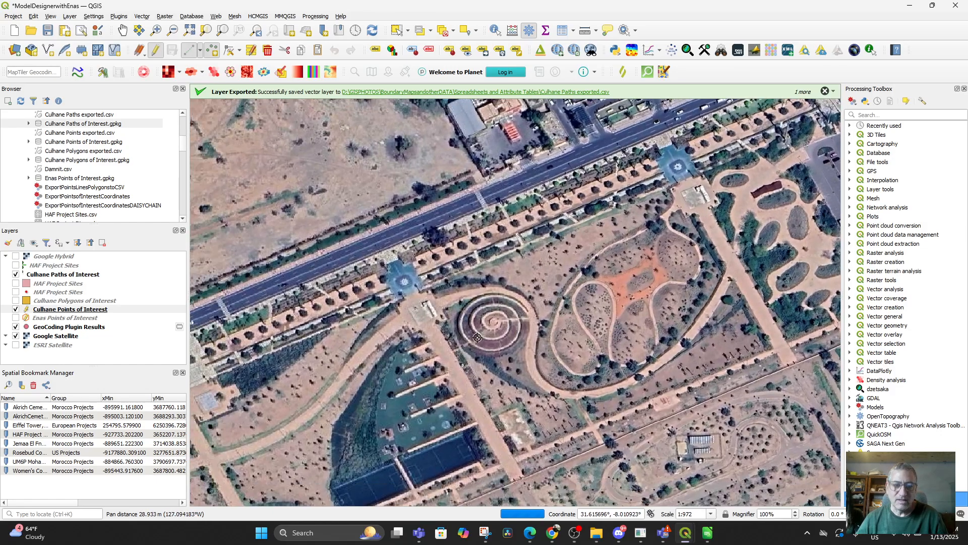
pyautogui.moveTo(468, 373); pyautogui.dragTo(536, 283)
pyautogui.moveTo(508, 313); pyautogui.dragTo(601, 306)
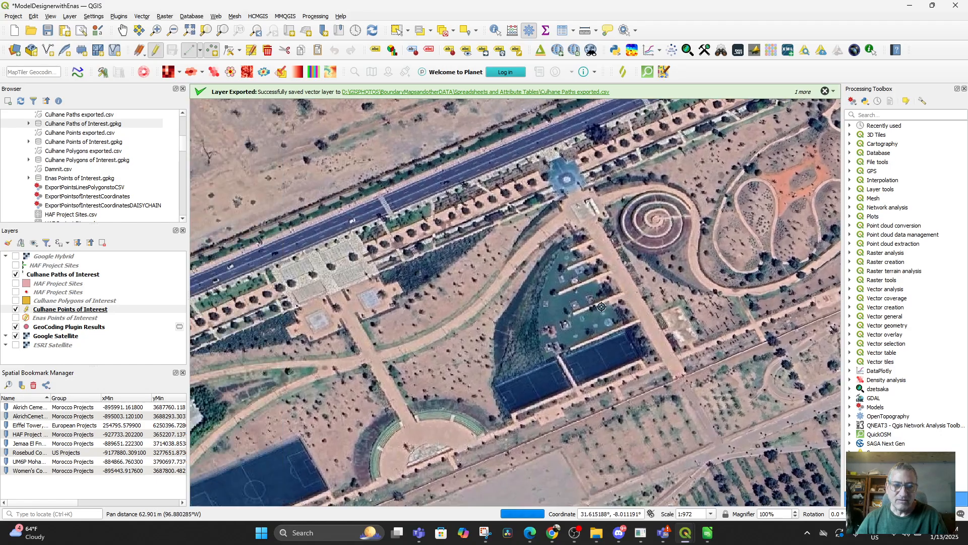
pyautogui.moveTo(446, 329); pyautogui.dragTo(571, 306)
pyautogui.scroll(-2, 566, 304)
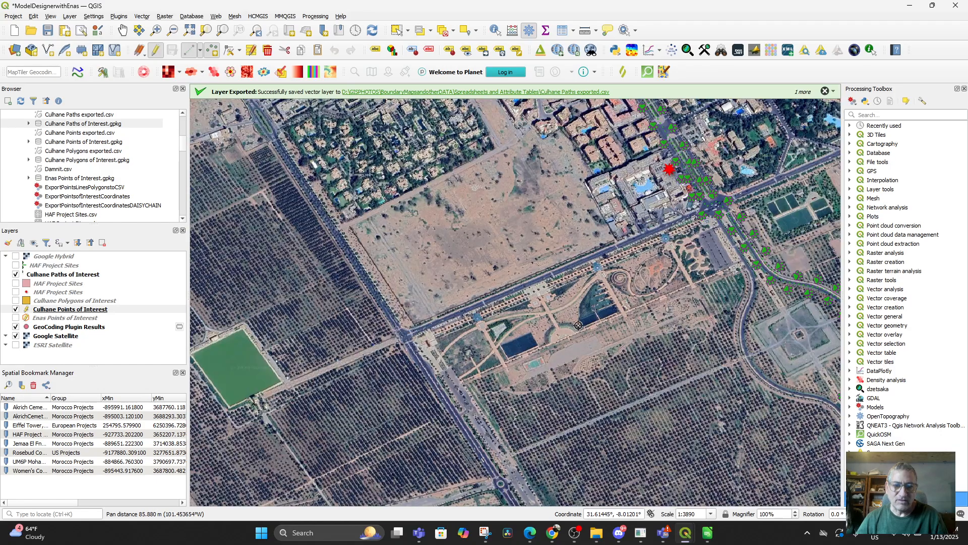
pyautogui.moveTo(608, 280); pyautogui.dragTo(503, 388)
pyautogui.scroll(4, 497, 353)
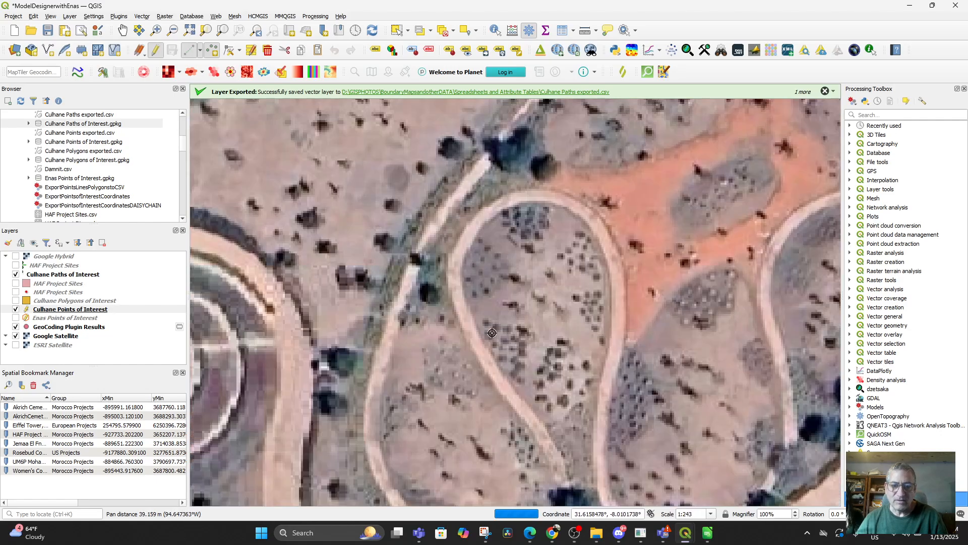
pyautogui.moveTo(368, 347); pyautogui.dragTo(578, 309)
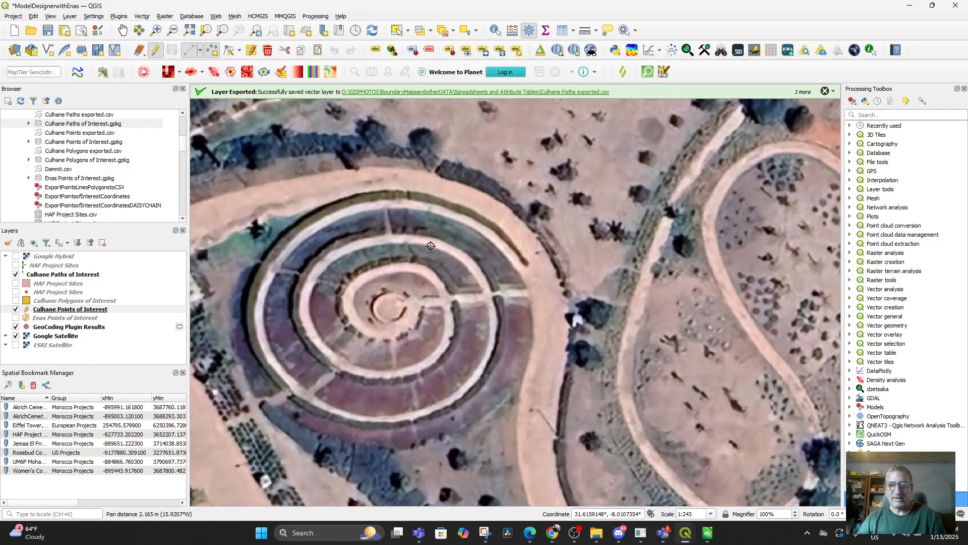
pyautogui.moveTo(735, 403); pyautogui.dragTo(628, 321)
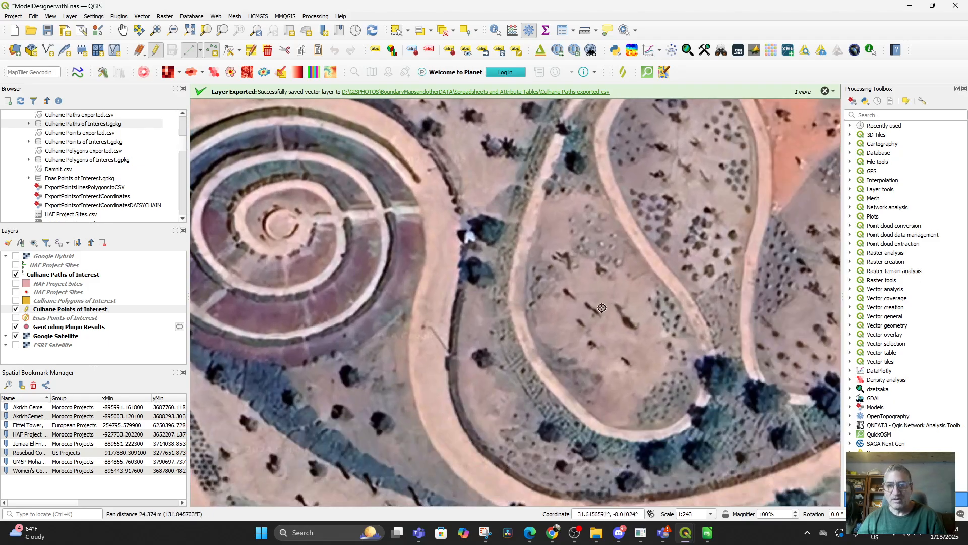
pyautogui.click(601, 306)
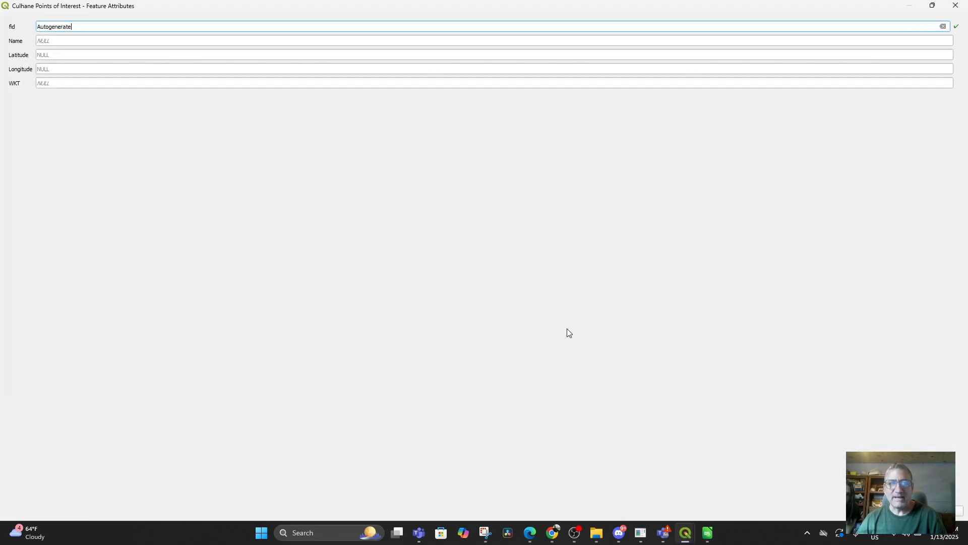
# Name the new point Dinosaur Sculpture Playground and save the feature with its other attributes left empty
pyautogui.click(64, 42)
pyautogui.write('d')
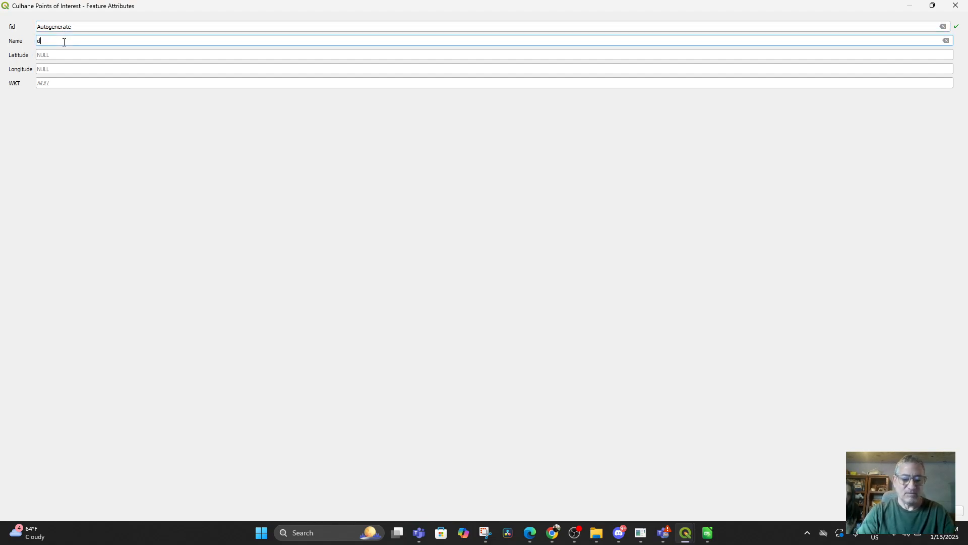
pyautogui.write('INORS')
pyautogui.press('BackSpace')
pyautogui.press('BackSpace')
pyautogui.press('BackSpace')
pyautogui.press('BackSpace')
pyautogui.press('BackSpace')
pyautogui.press('BackSpace')
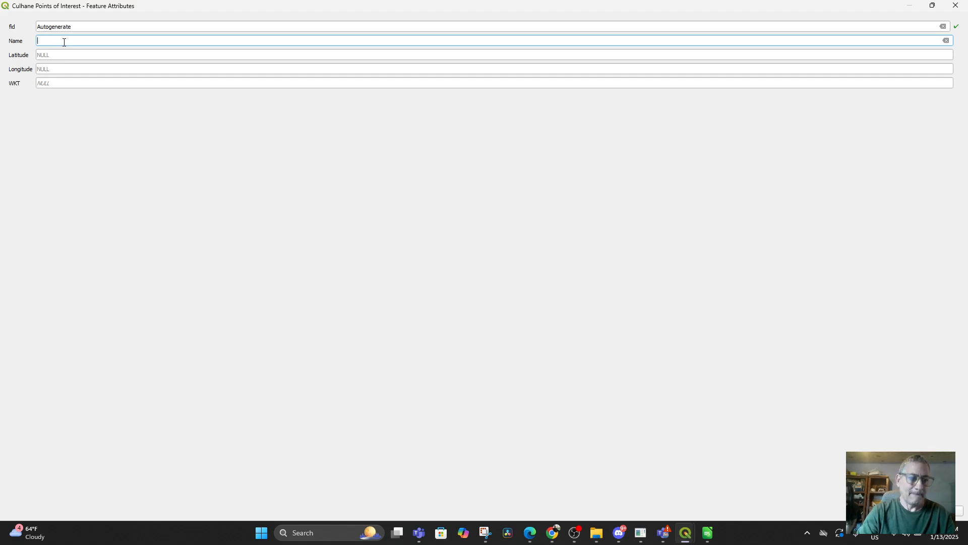
pyautogui.write('S')
pyautogui.press('BackSpace')
pyautogui.write('Din')
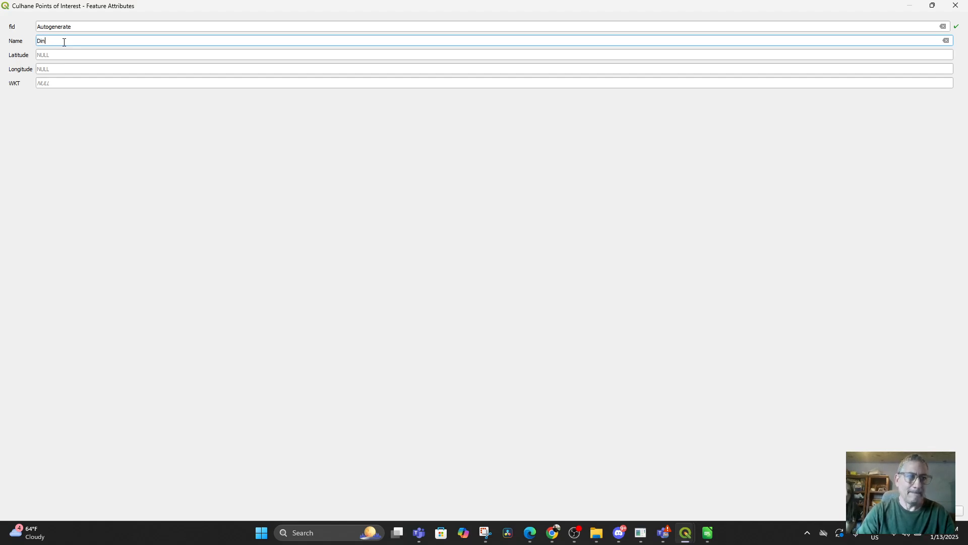
pyautogui.write('osaur Si')
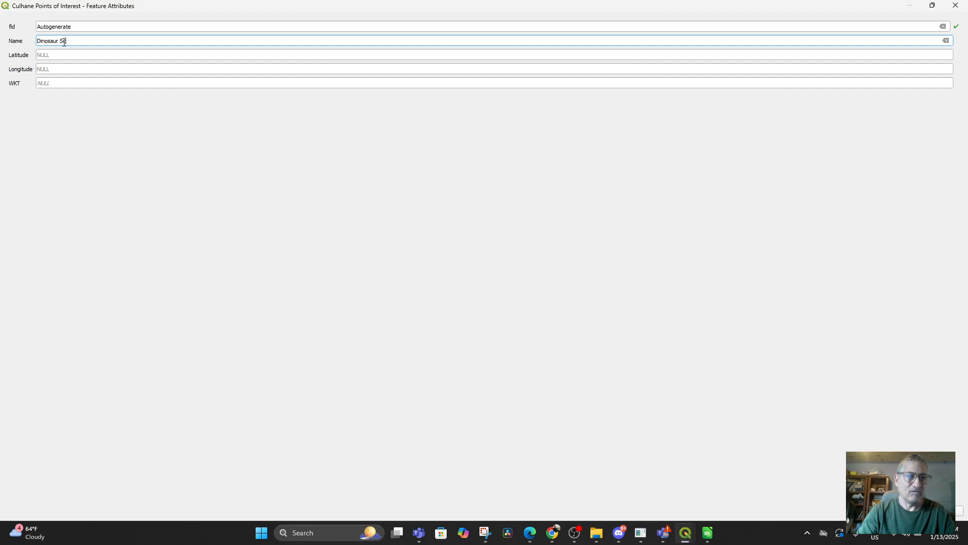
pyautogui.write('ulpt')
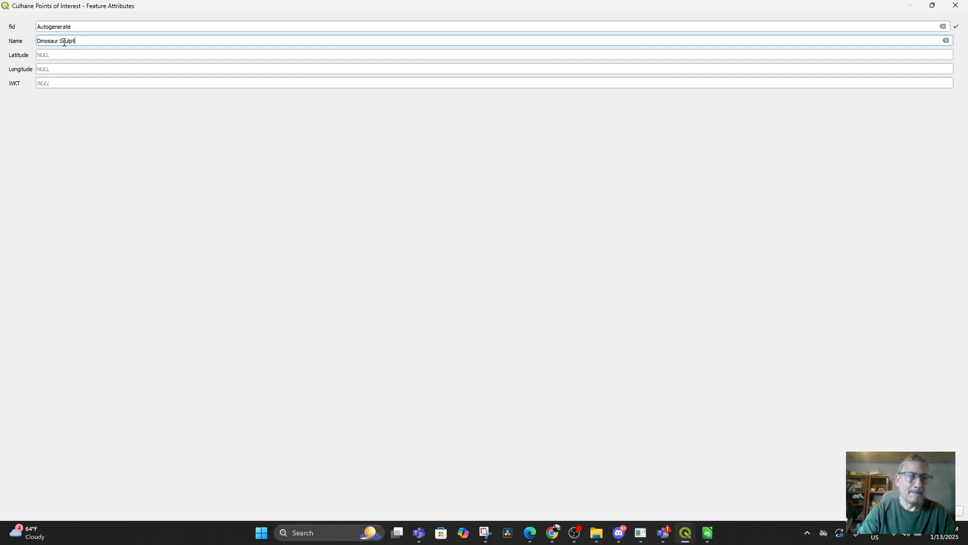
pyautogui.write('ure Playgro')
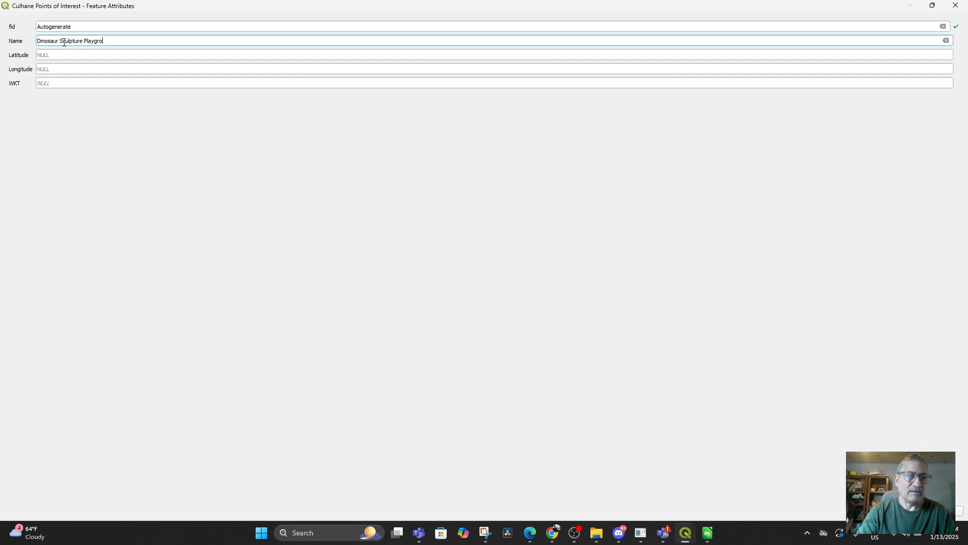
pyautogui.write('und')
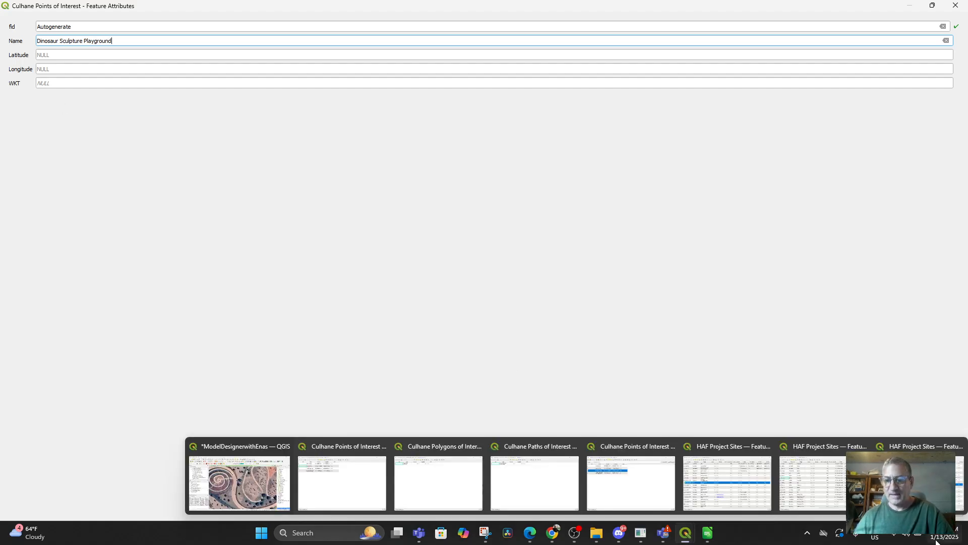
pyautogui.click(774, 242)
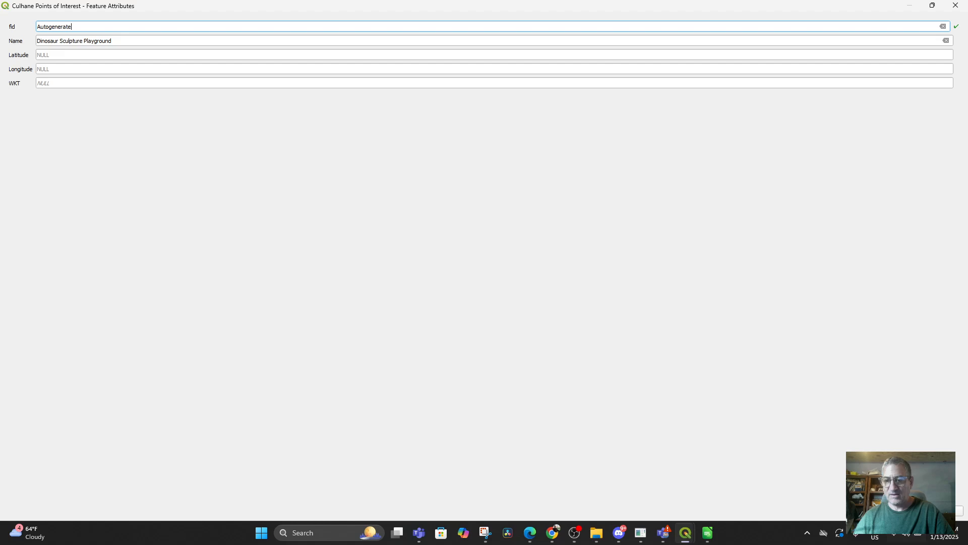
pyautogui.press('Return')
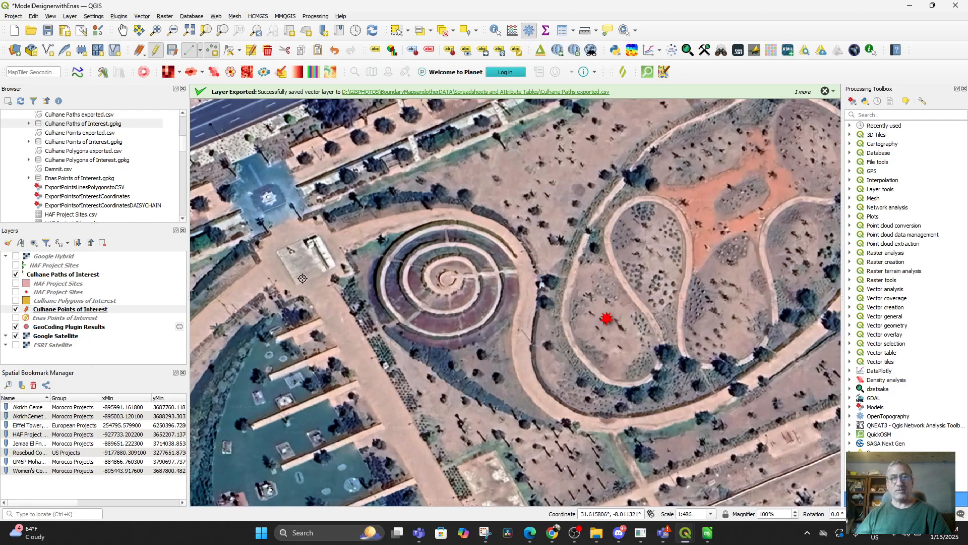
# Open the attribute table of the Culhane Points of Interest layer and start the Field Calculator
pyautogui.rightClick(81, 313)
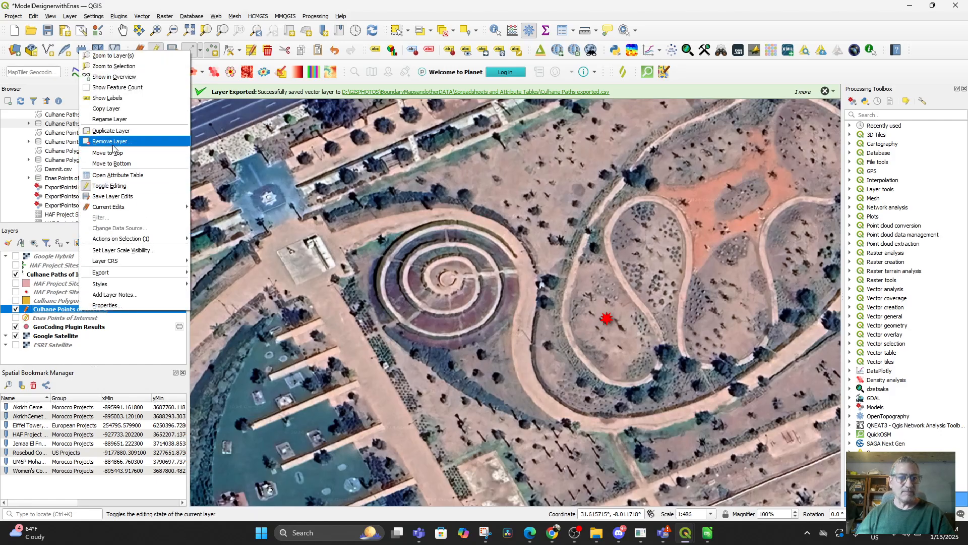
pyautogui.click(119, 177)
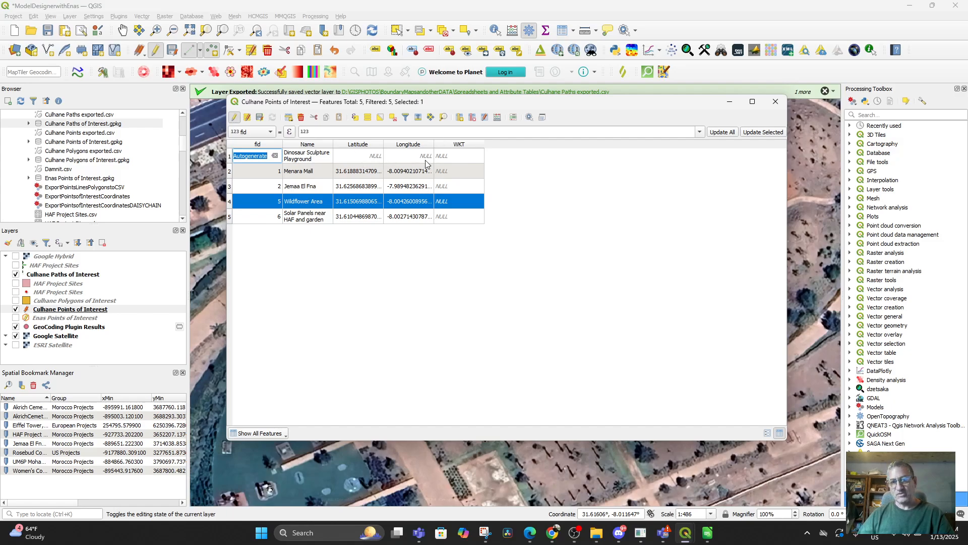
pyautogui.click(367, 161)
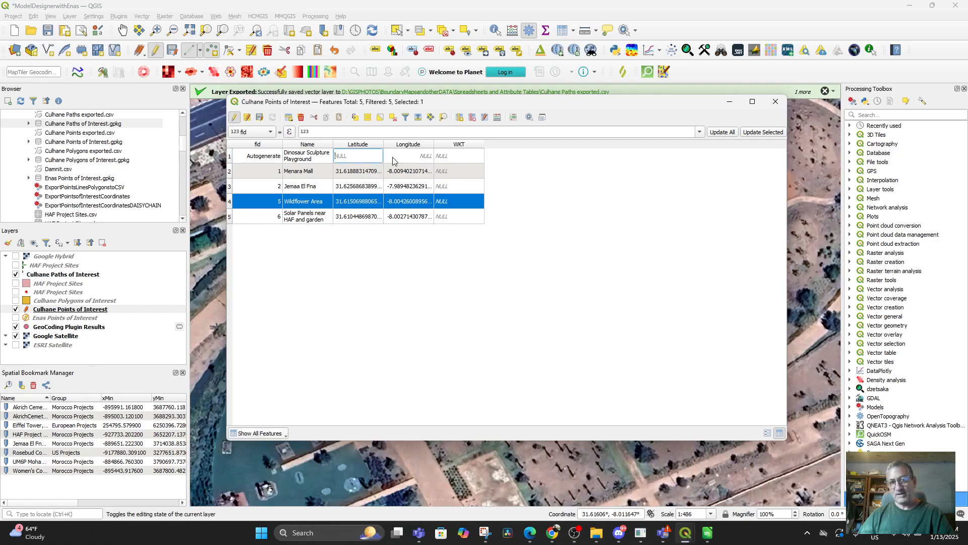
pyautogui.click(412, 163)
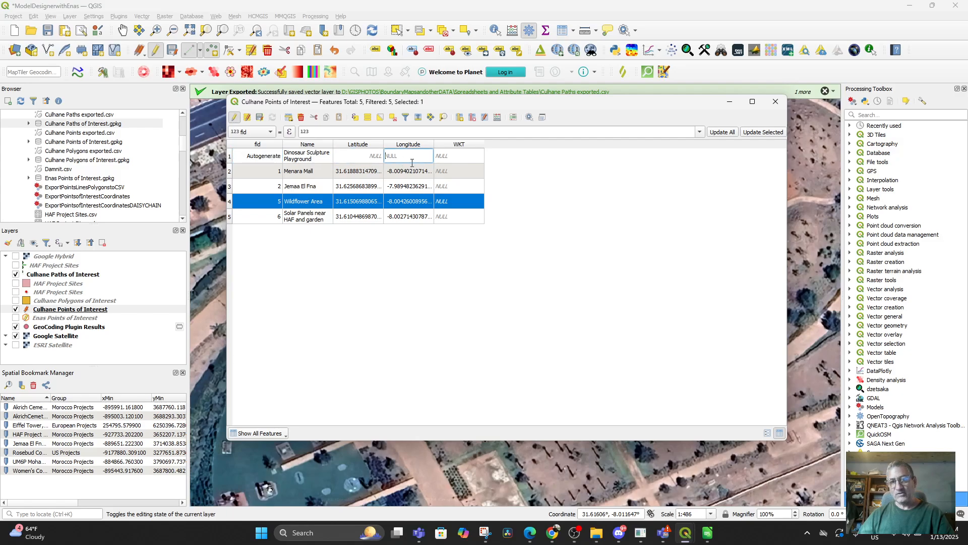
pyautogui.click(497, 118)
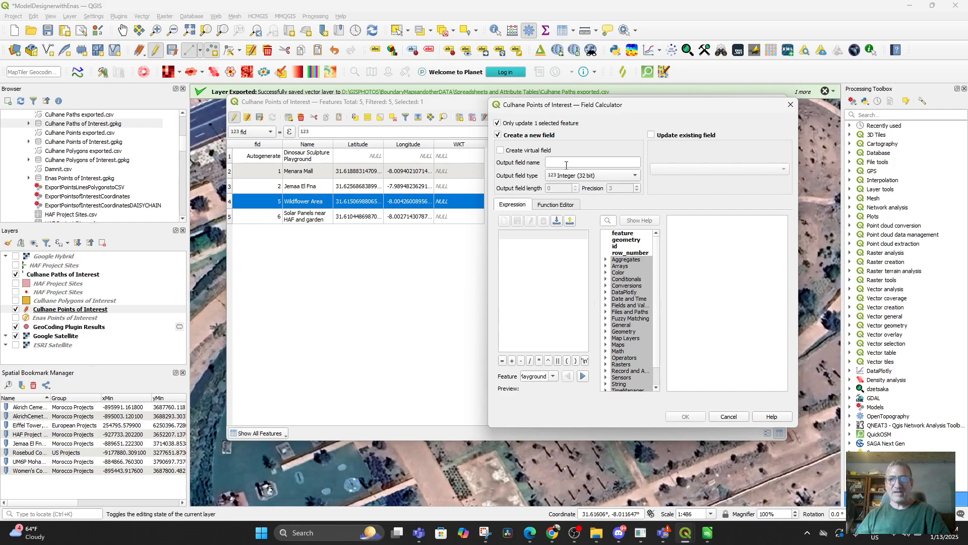
# Choose Latitude as the existing field to update and turn off limiting the calculation to the selected feature
pyautogui.click(651, 135)
pyautogui.click(721, 168)
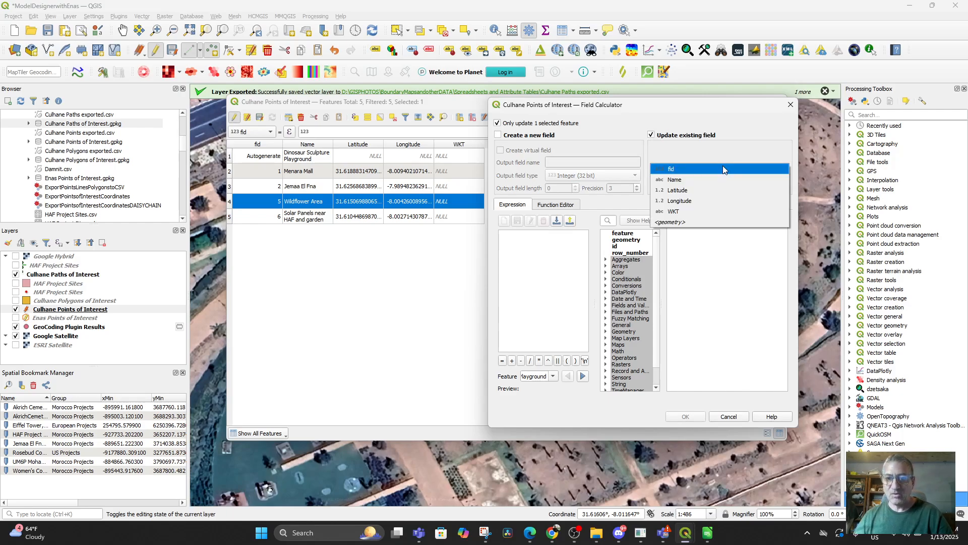
pyautogui.click(711, 190)
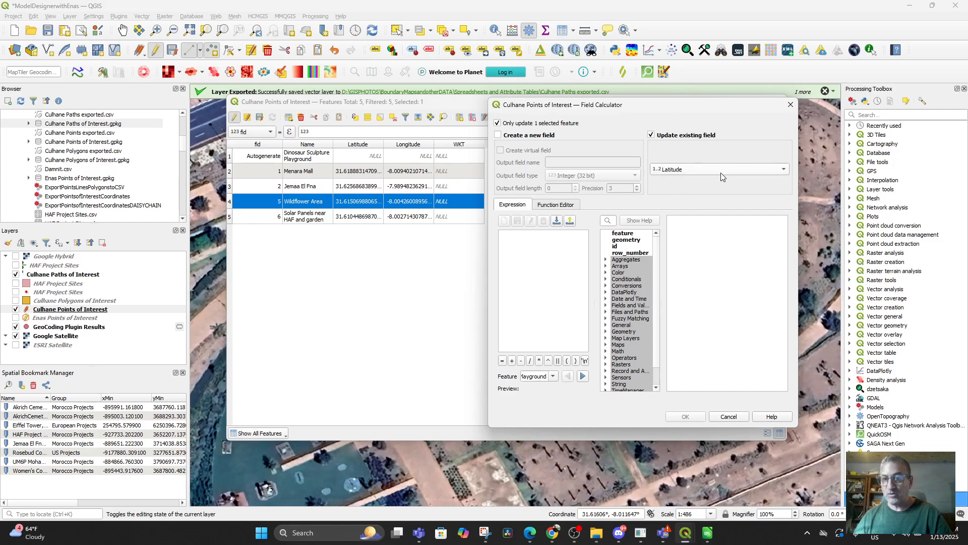
pyautogui.click(652, 135)
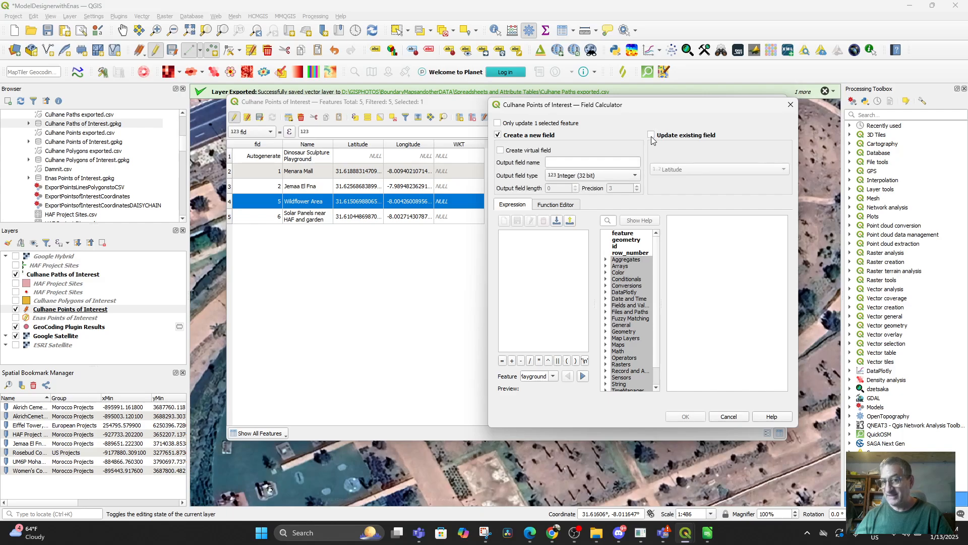
pyautogui.click(564, 181)
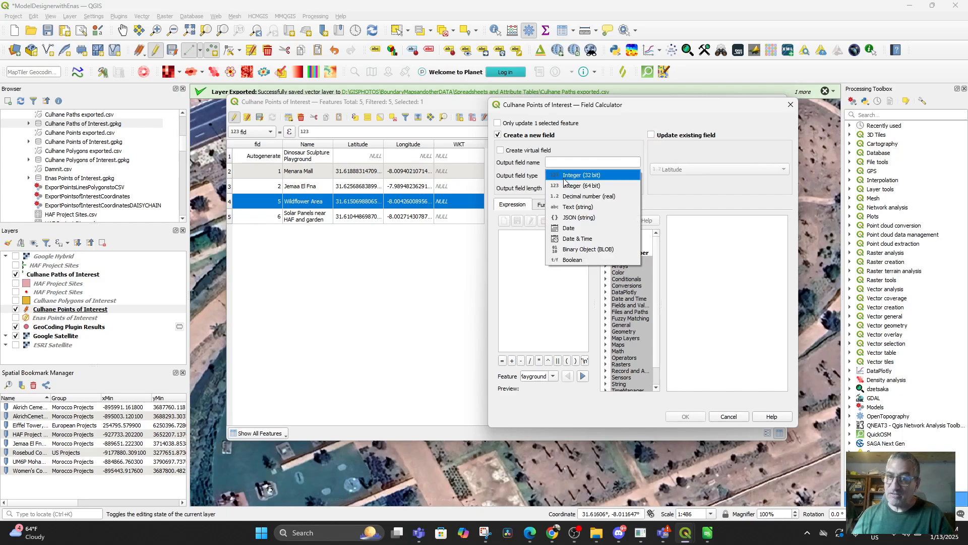
pyautogui.click(567, 196)
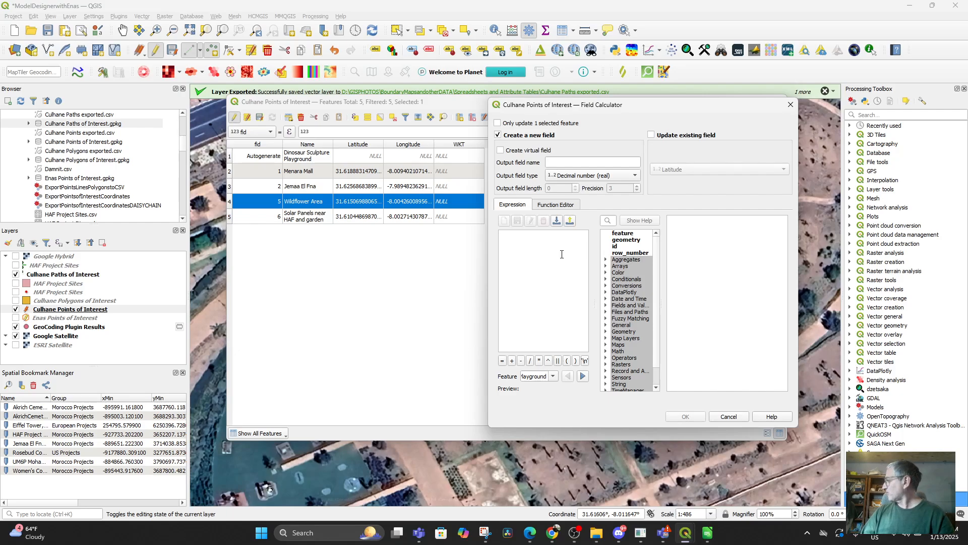
pyautogui.click(582, 176)
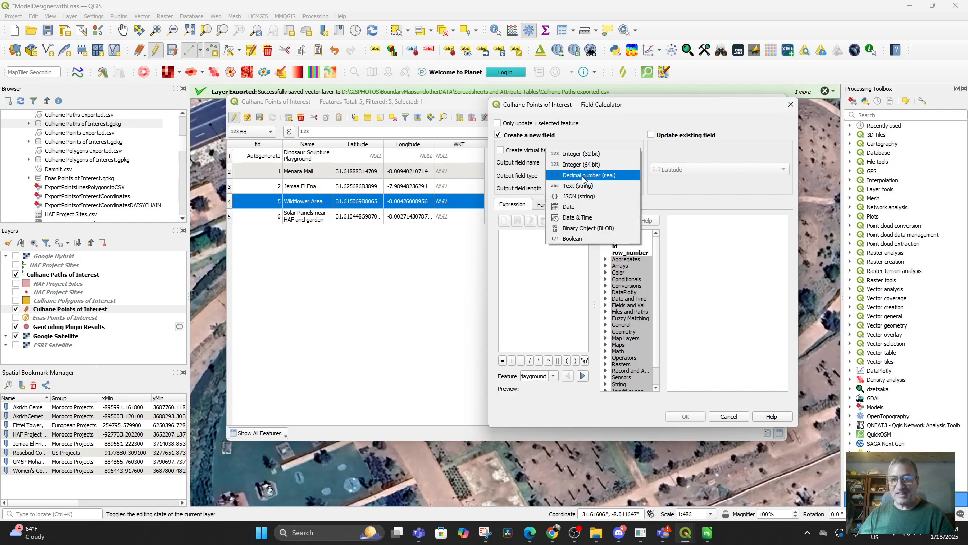
pyautogui.click(583, 191)
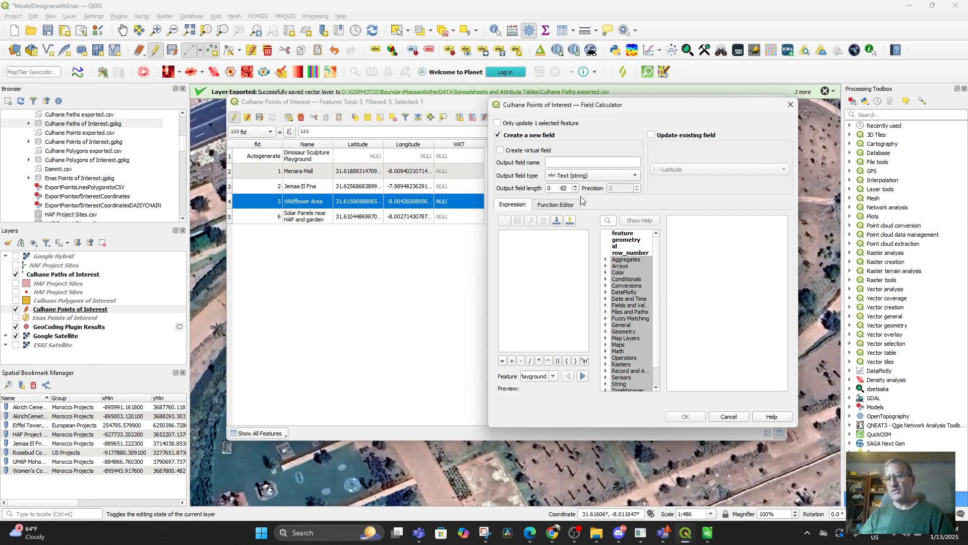
pyautogui.click(595, 175)
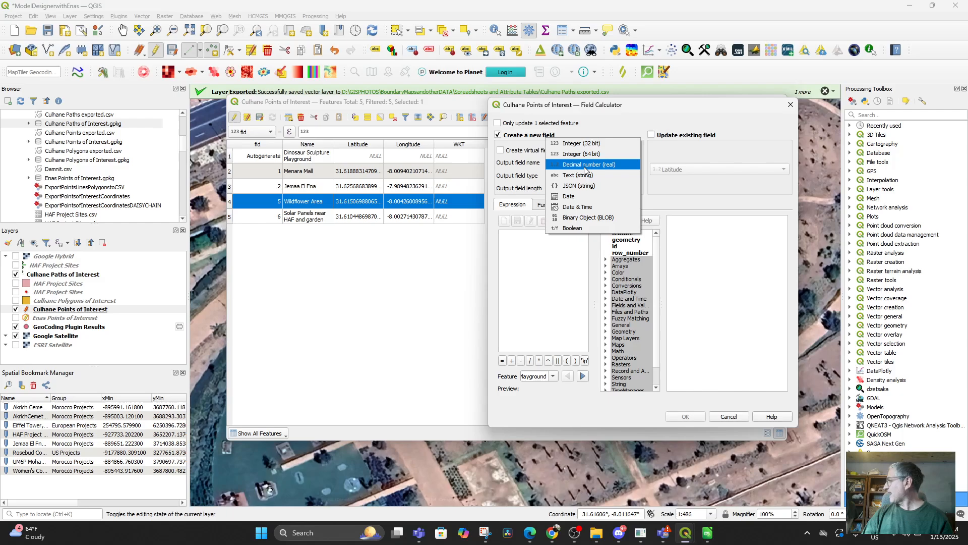
pyautogui.click(585, 165)
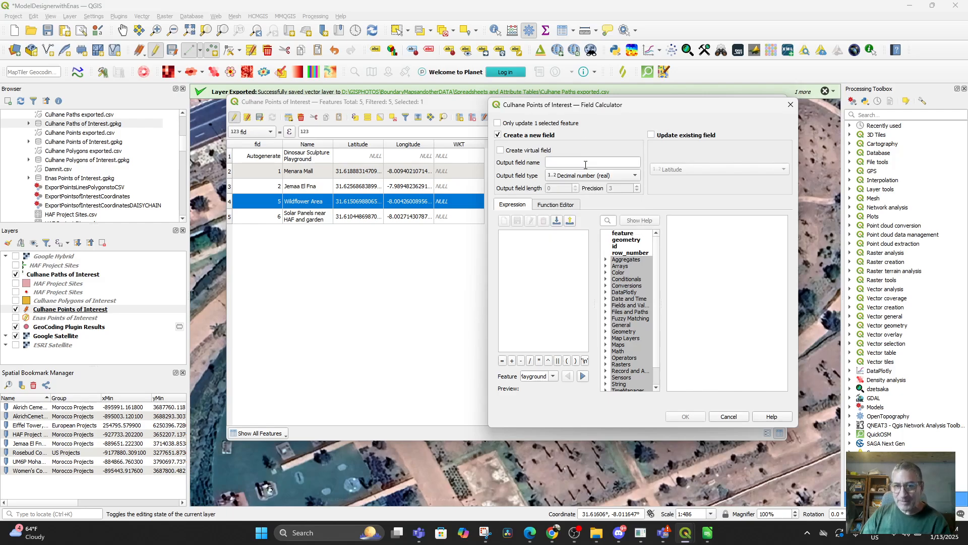
# Set the calculation to update the existing Latitude field and ready its empty expression for input
pyautogui.click(652, 135)
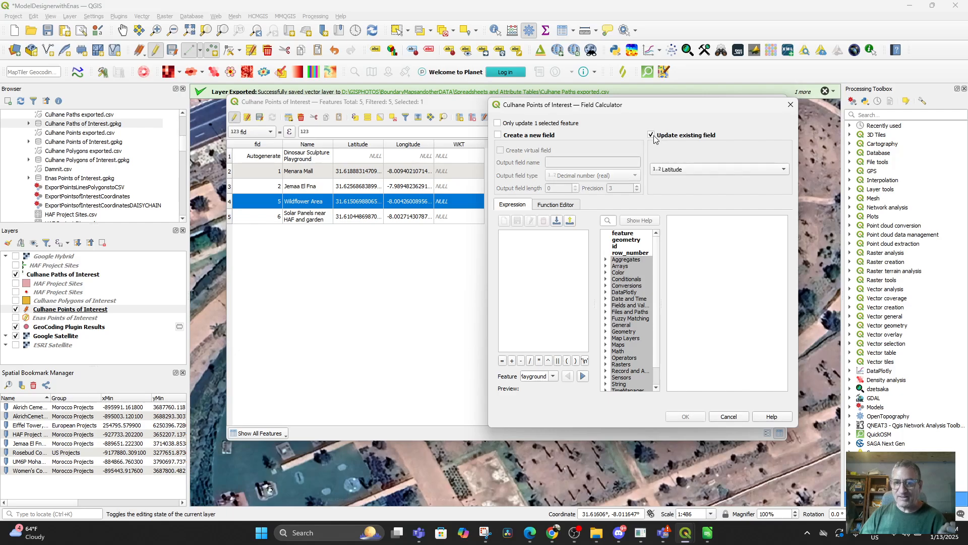
pyautogui.click(693, 171)
pyautogui.click(695, 169)
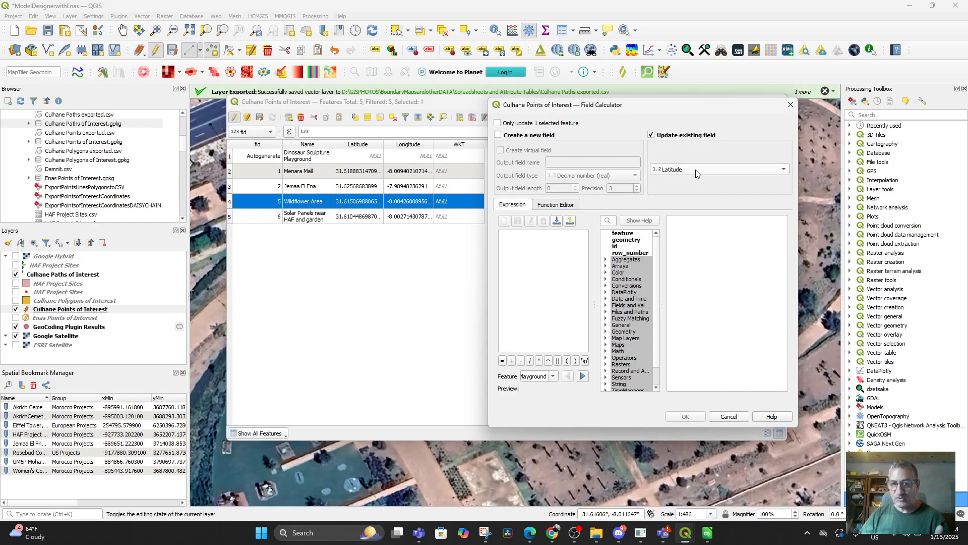
pyautogui.click(511, 248)
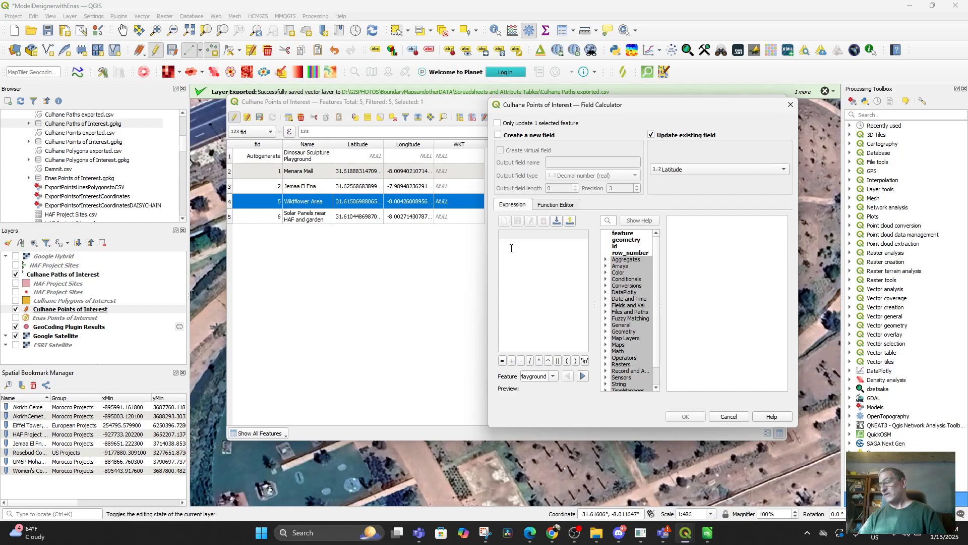
# Switch to the Google Slides presentation in Chrome and copy the y(transform(...)) expression from the notes under Step 2: Calculate Latitude
pyautogui.click(553, 532)
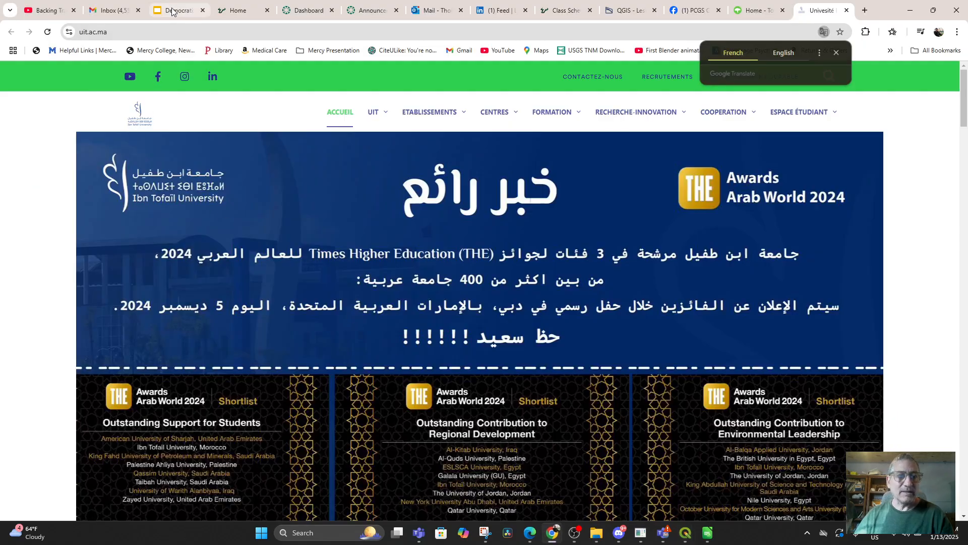
pyautogui.click(174, 10)
pyautogui.scroll(-5, 208, 462)
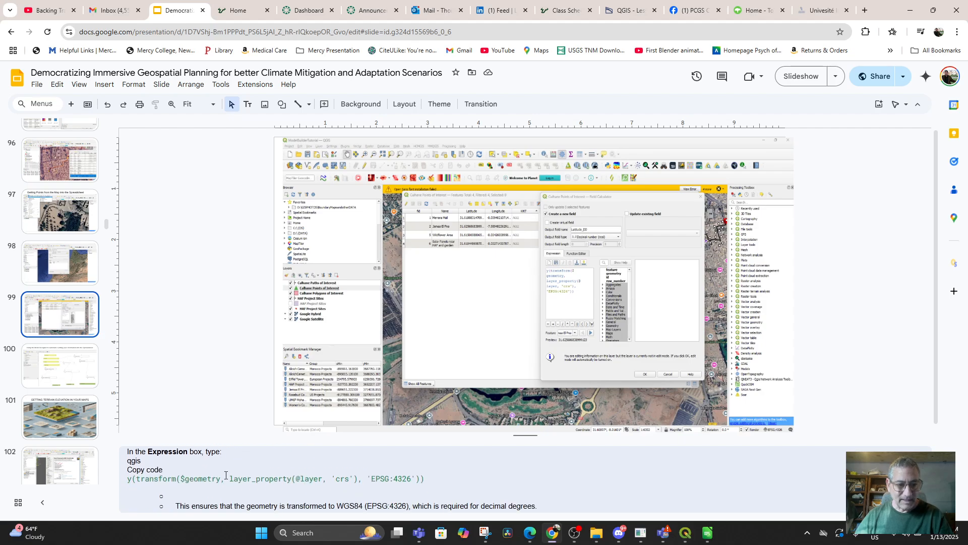
pyautogui.scroll(1, 217, 469)
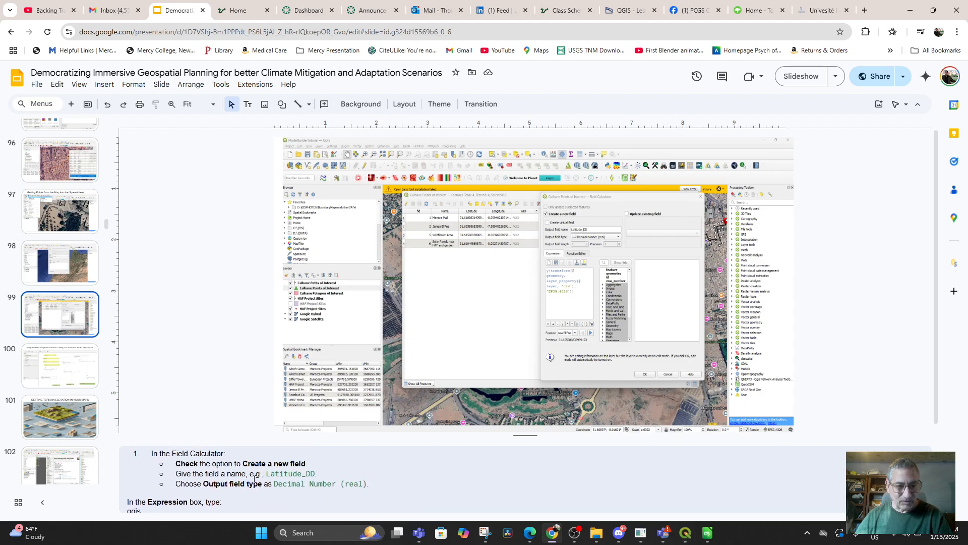
pyautogui.scroll(1, 254, 477)
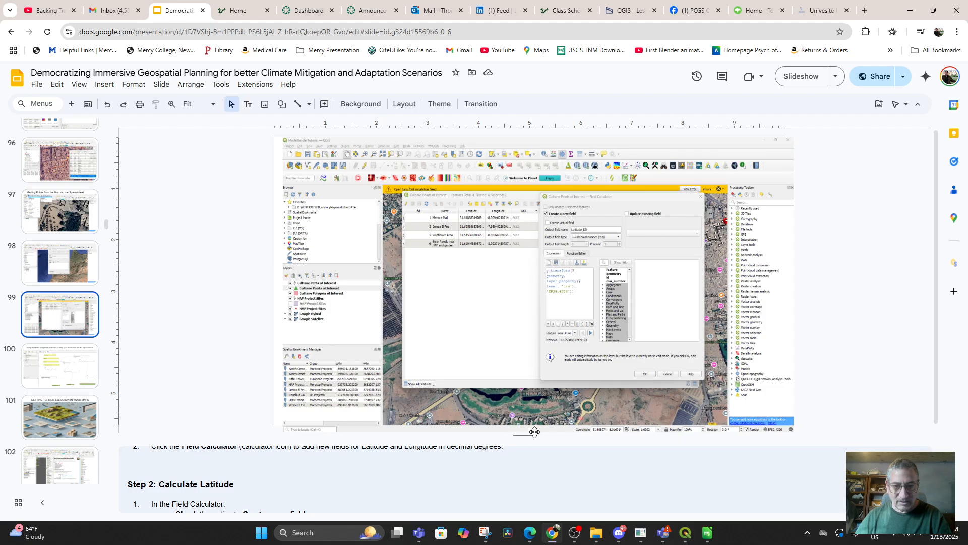
pyautogui.moveTo(527, 435); pyautogui.dragTo(537, 235)
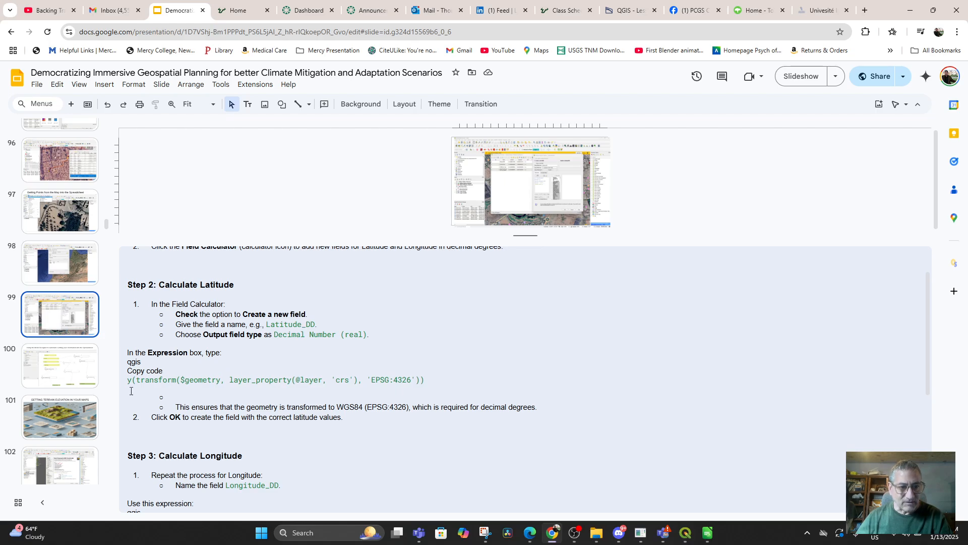
pyautogui.moveTo(127, 381); pyautogui.dragTo(433, 384)
pyautogui.hotkey('ctrl', 'c')
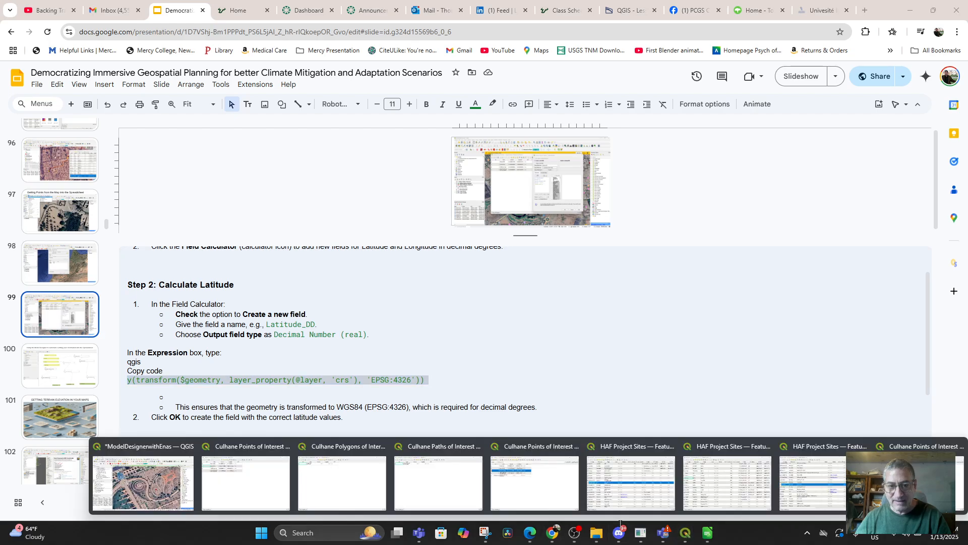
pyautogui.moveTo(684, 532)
pyautogui.click(169, 492)
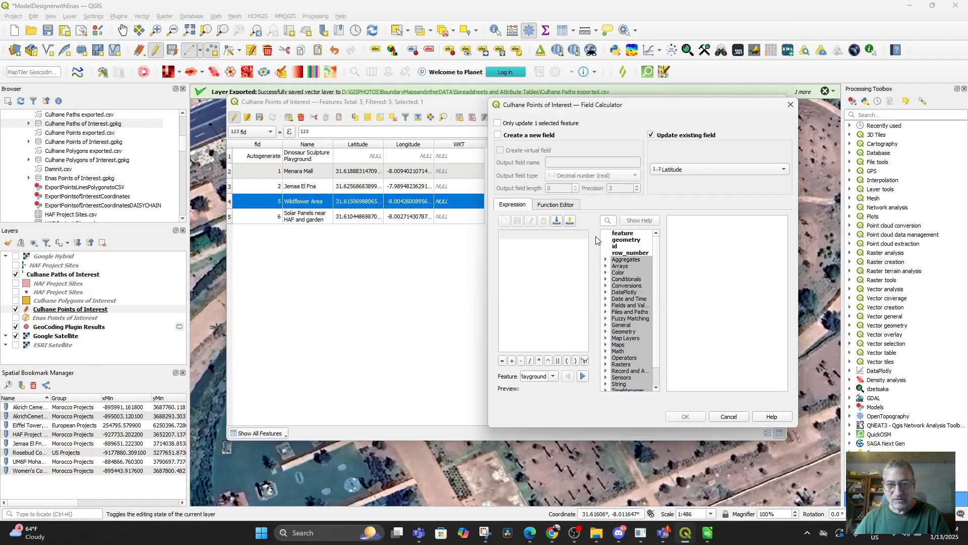
pyautogui.hotkey('ctrl', 'v')
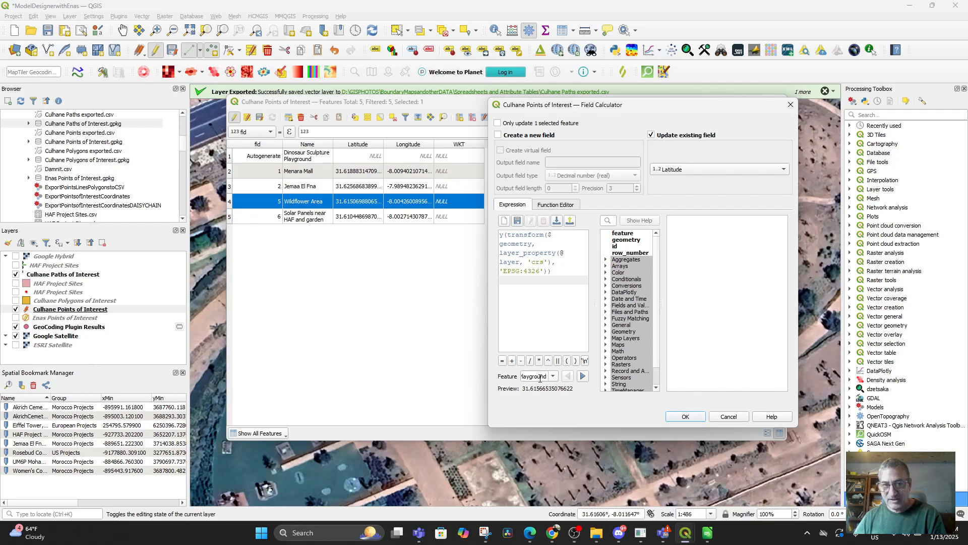
pyautogui.click(682, 417)
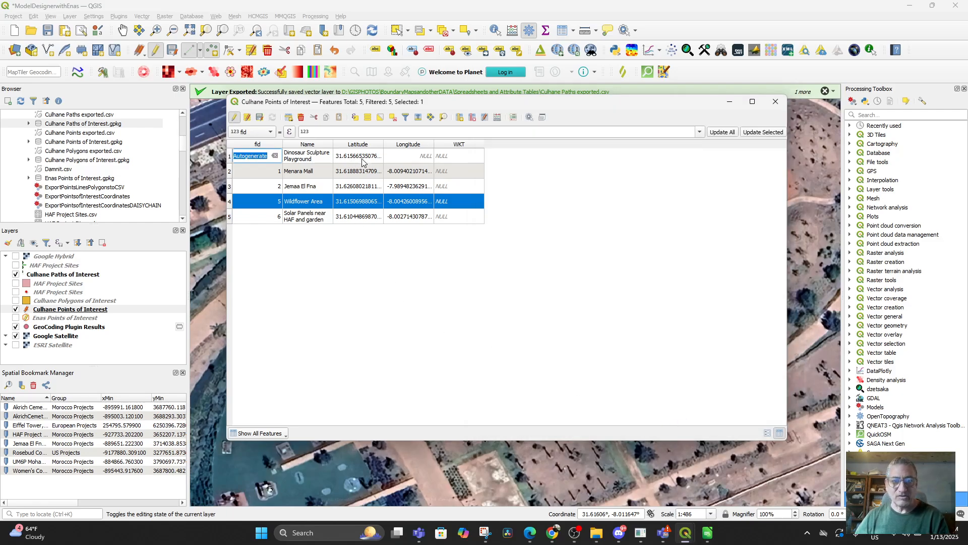
# Start the Field Calculator again and set it to update the existing Longitude field
pyautogui.click(497, 117)
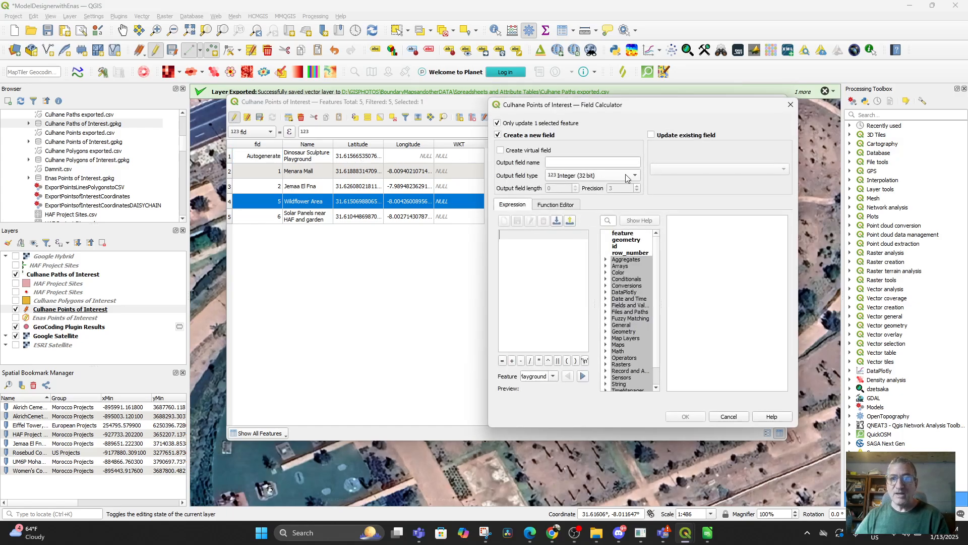
pyautogui.click(575, 177)
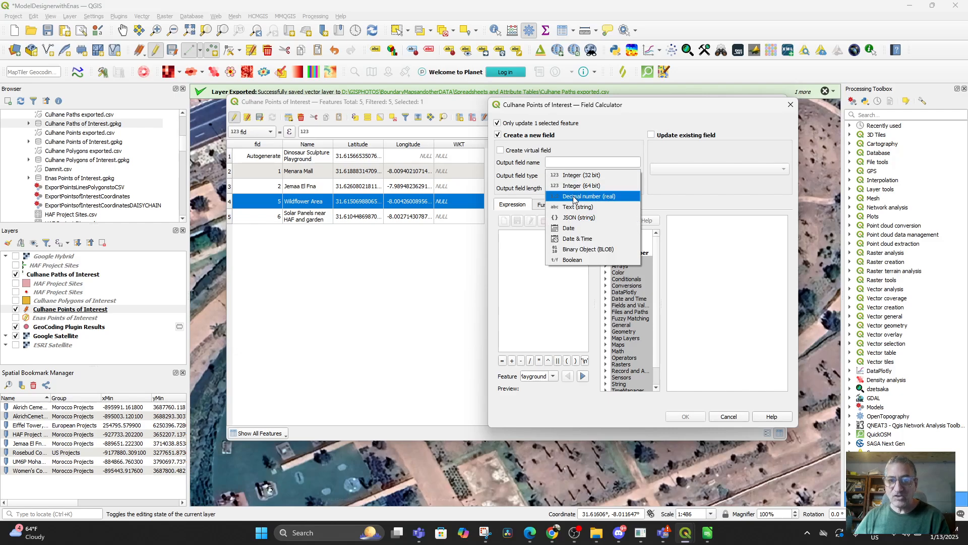
pyautogui.click(585, 196)
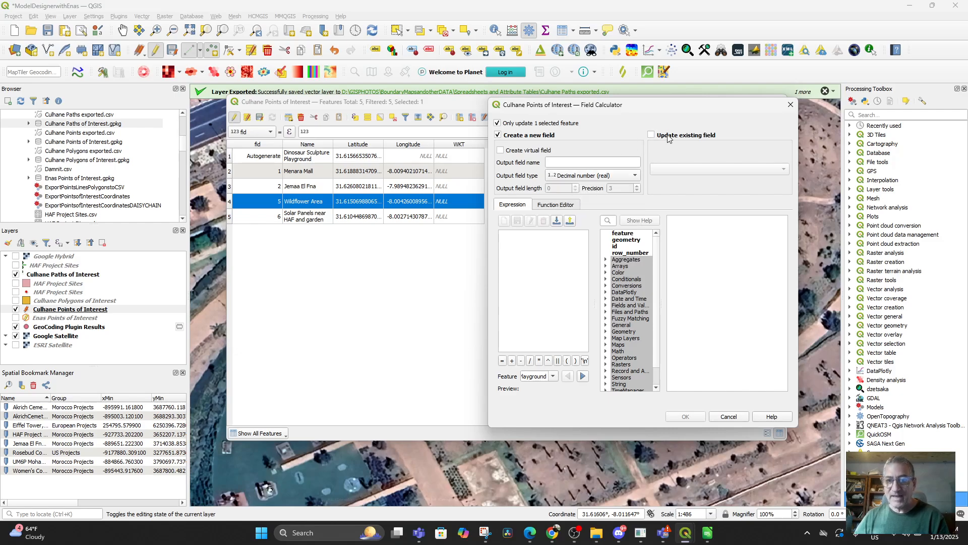
pyautogui.click(651, 135)
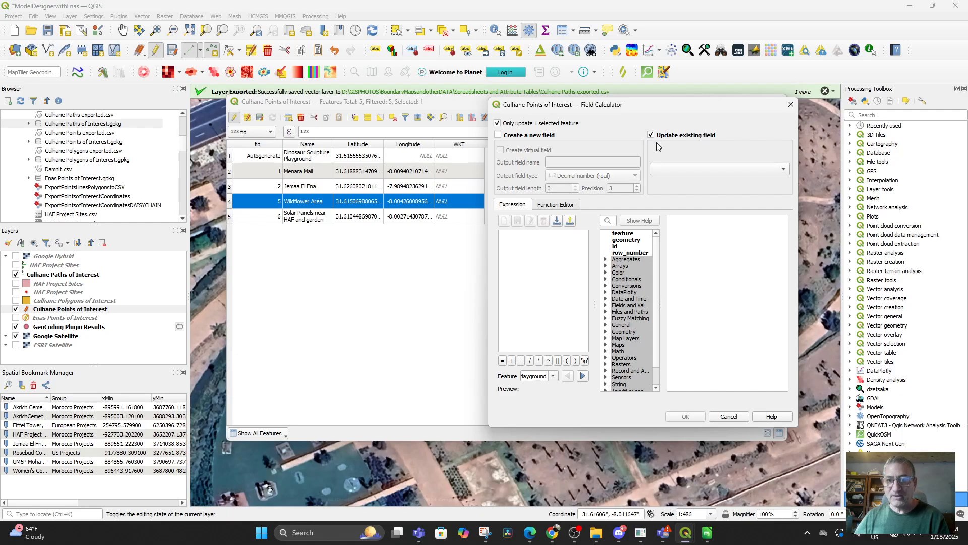
pyautogui.click(700, 171)
pyautogui.click(702, 199)
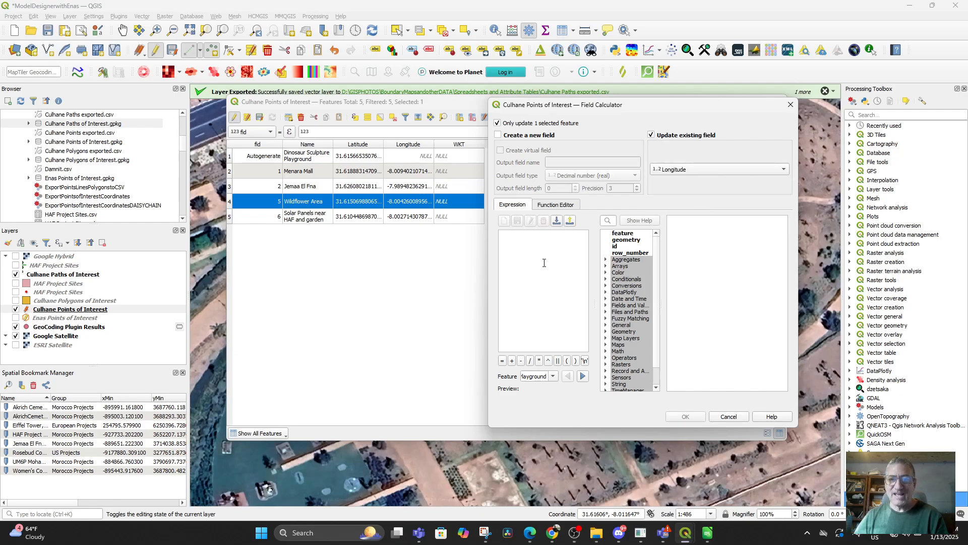
# Paste the copied y(transform(...)) expression for the Longitude field and place the cursor near its leading y for editing
pyautogui.click(515, 257)
pyautogui.hotkey('ctrl', 'v')
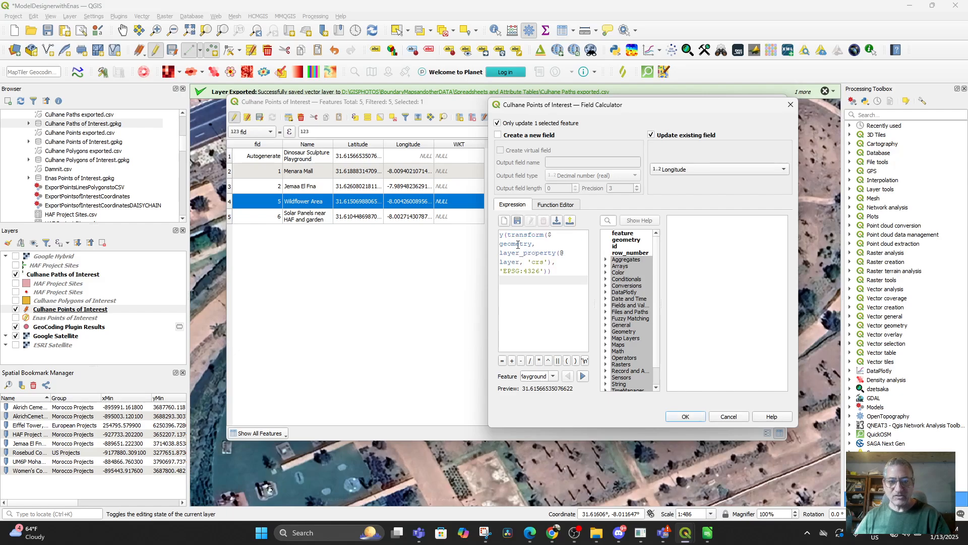
pyautogui.moveTo(508, 235); pyautogui.dragTo(499, 236)
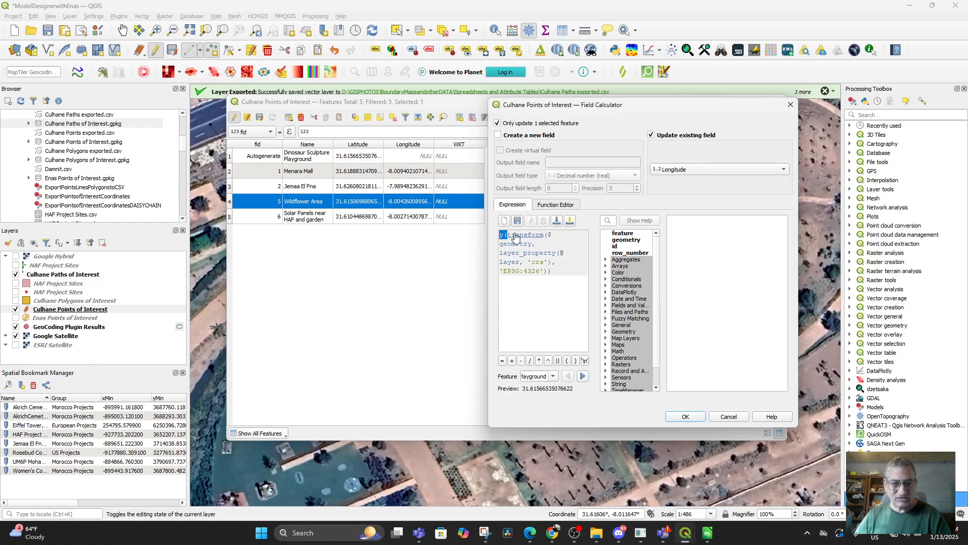
pyautogui.click(515, 237)
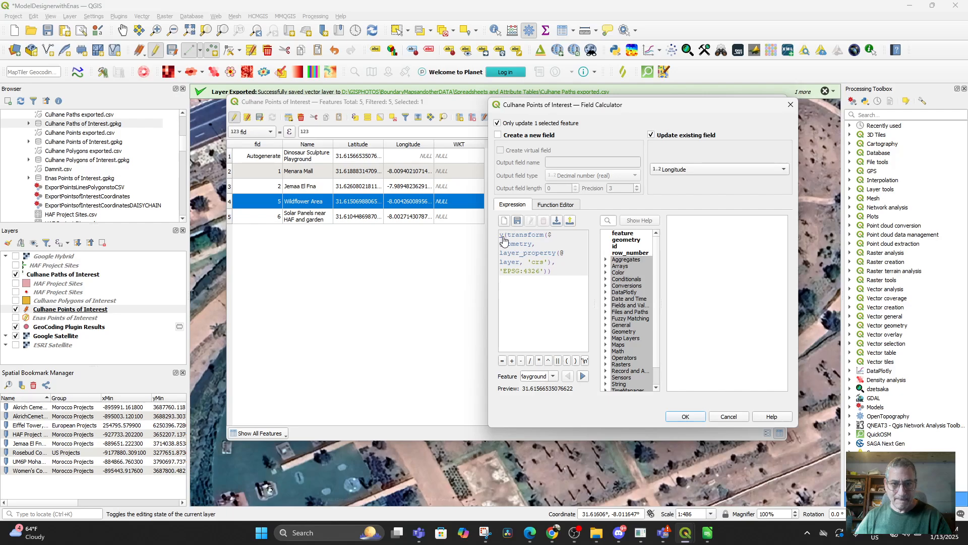
# Change the Longitude expression's coordinate function to x, apply it to the selected feature, then save the layer edits and stop editing
pyautogui.click(505, 236)
pyautogui.doubleClick(502, 236)
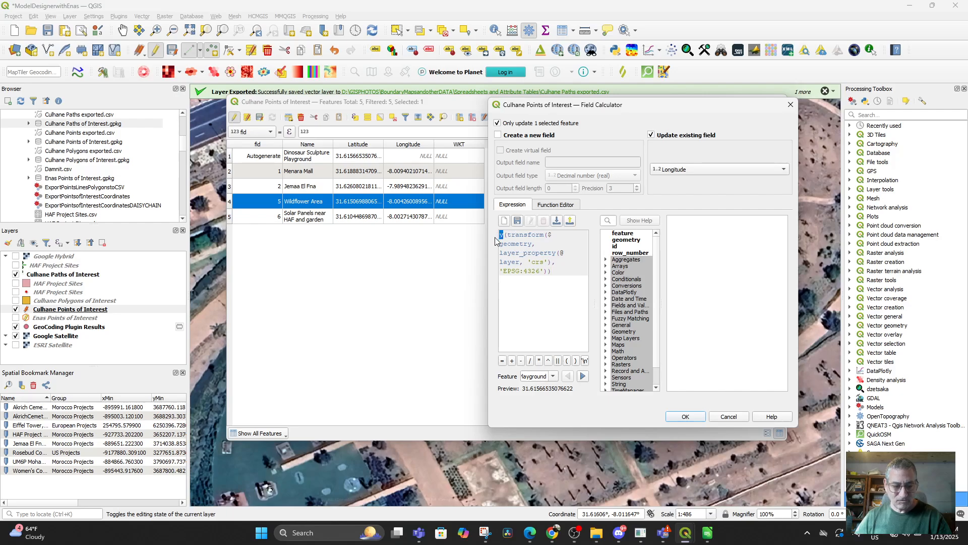
pyautogui.write('x')
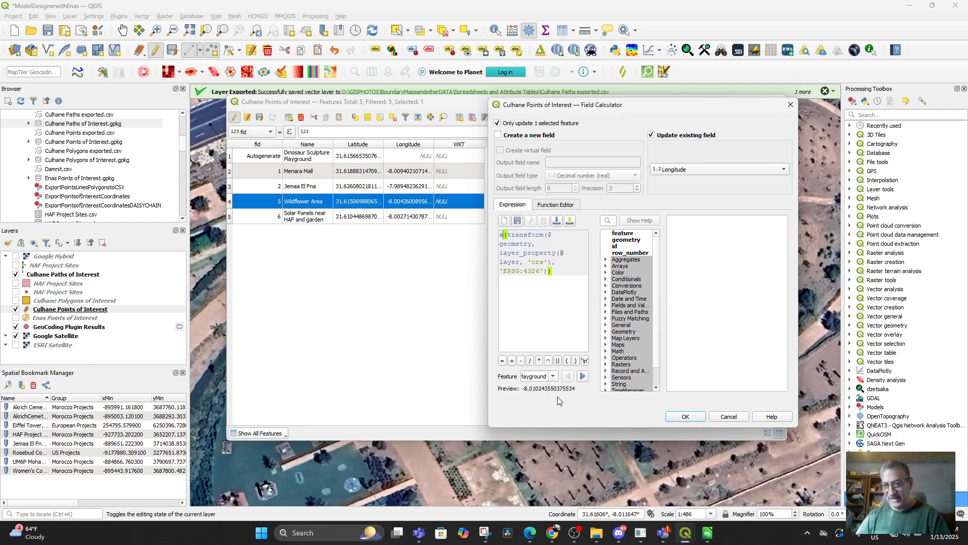
pyautogui.click(686, 416)
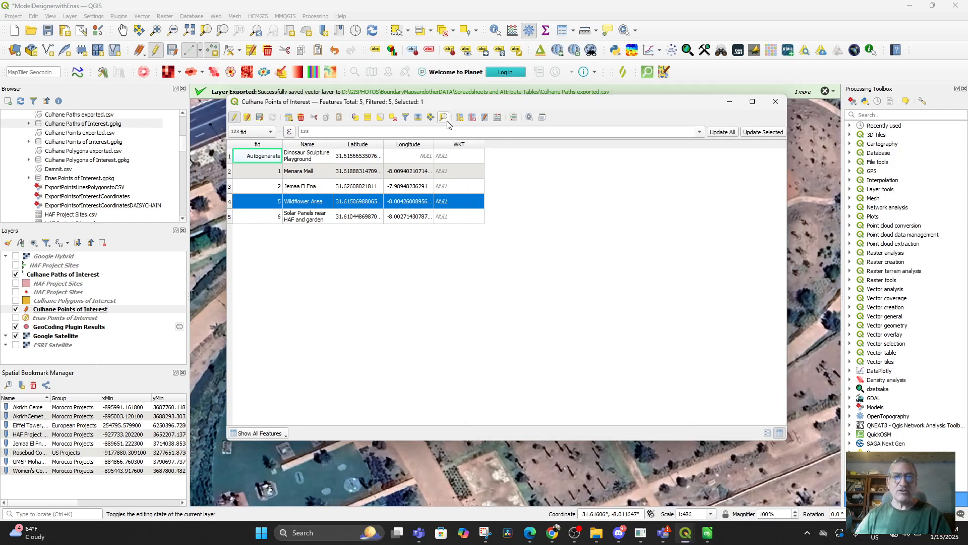
pyautogui.click(259, 118)
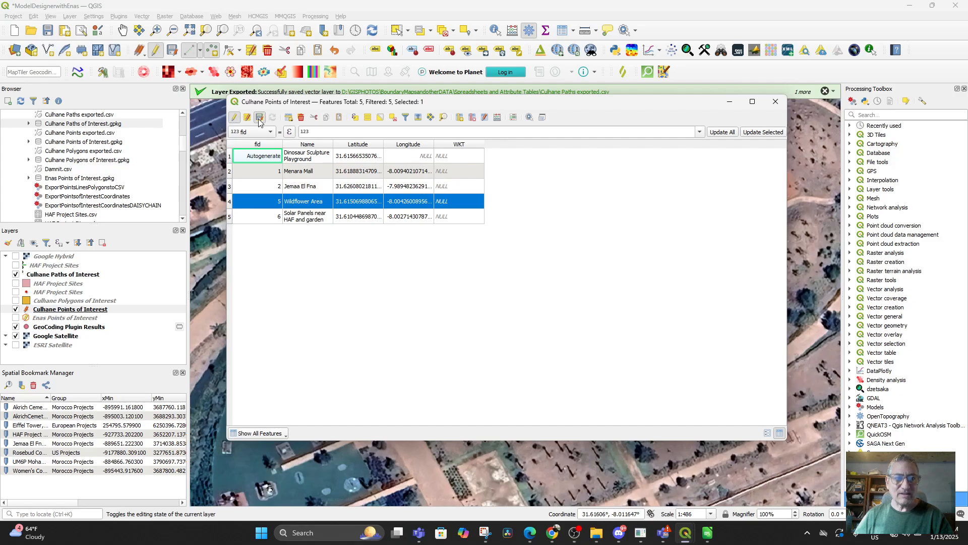
pyautogui.click(234, 118)
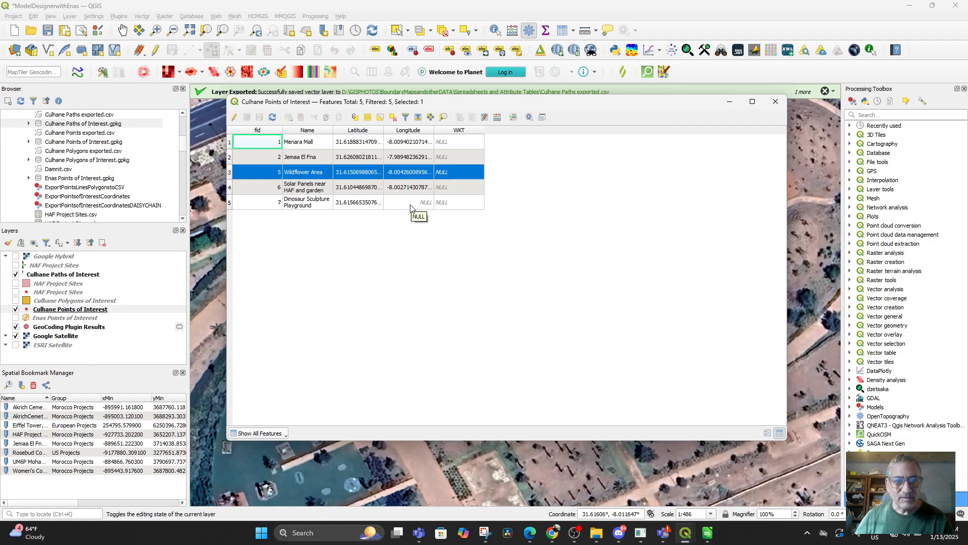
# Resume editing the points layer and set a new field calculation to Decimal number (real), updating the existing Longitude field
pyautogui.click(235, 118)
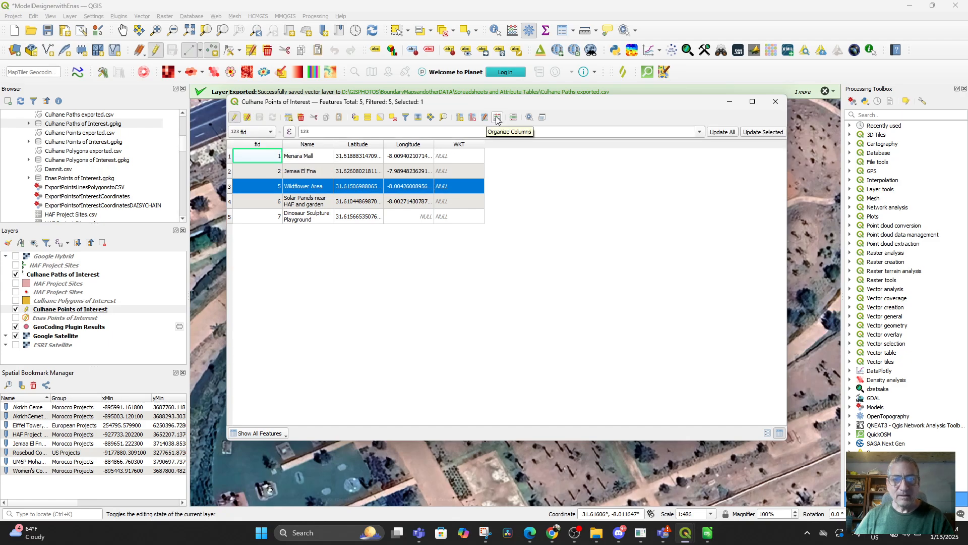
pyautogui.click(513, 117)
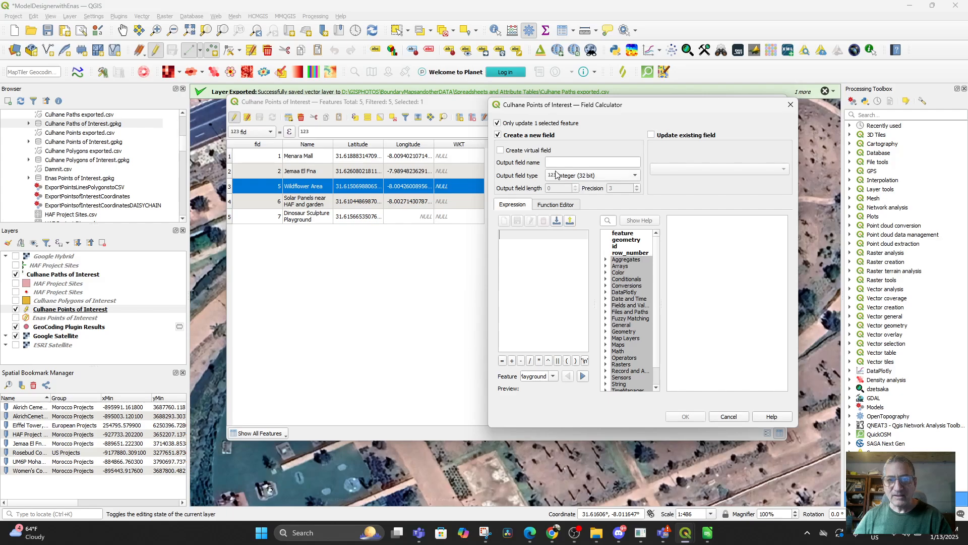
pyautogui.click(589, 177)
pyautogui.click(591, 195)
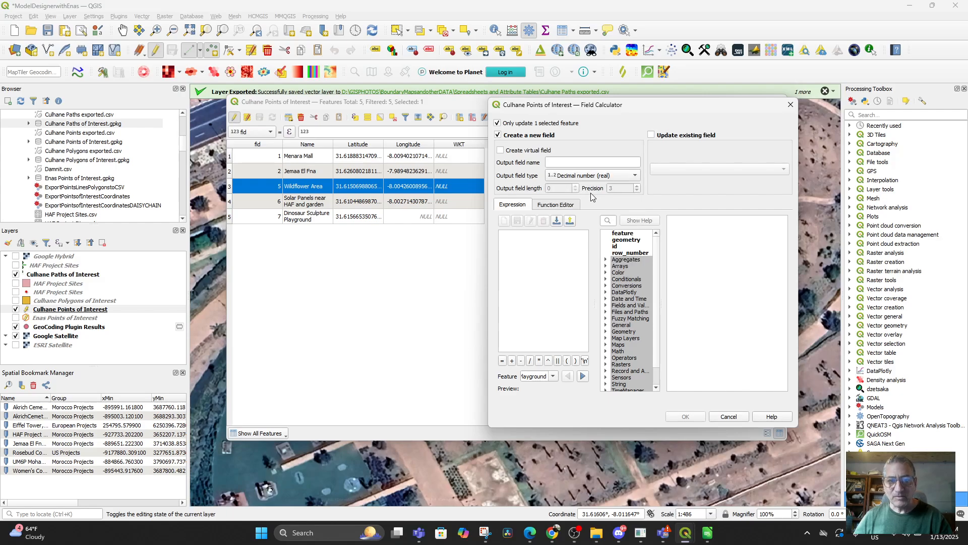
pyautogui.click(651, 137)
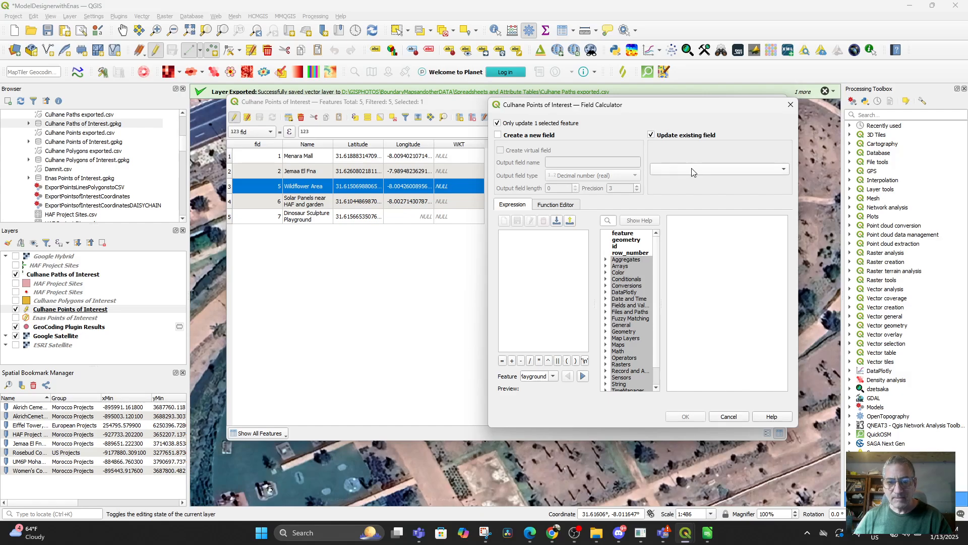
pyautogui.click(693, 170)
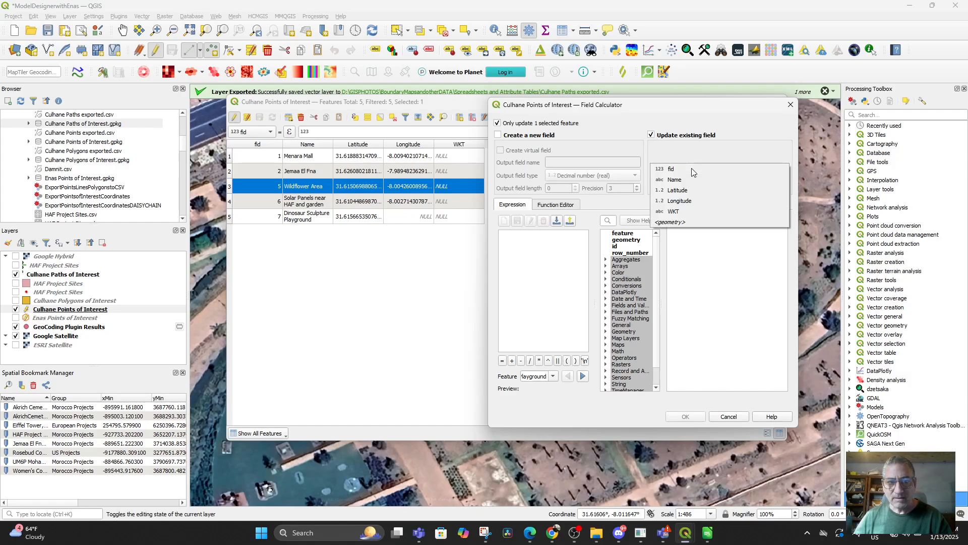
pyautogui.click(694, 202)
pyautogui.click(536, 248)
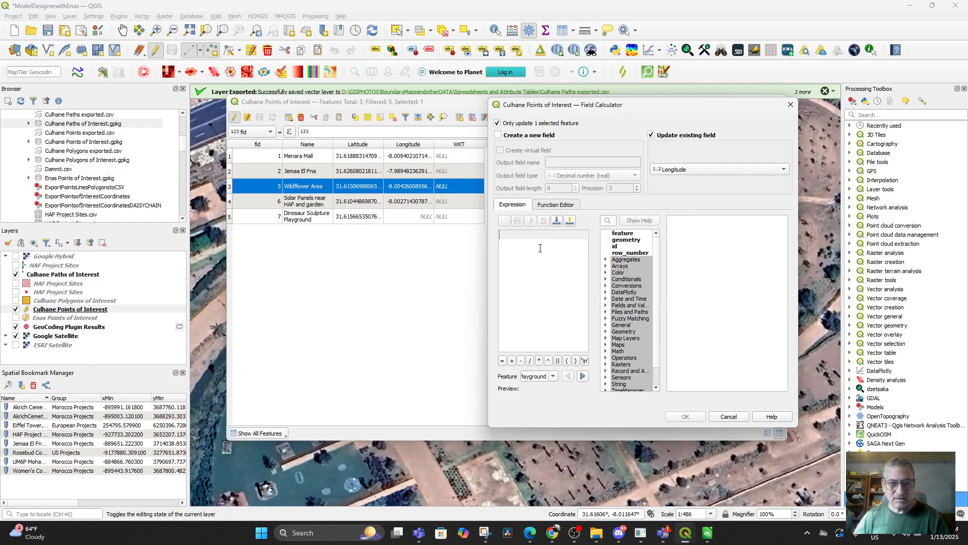
pyautogui.write("y(transform($geometry, layer_property(@layer, 'crs'), 'EPSG:4326'))")
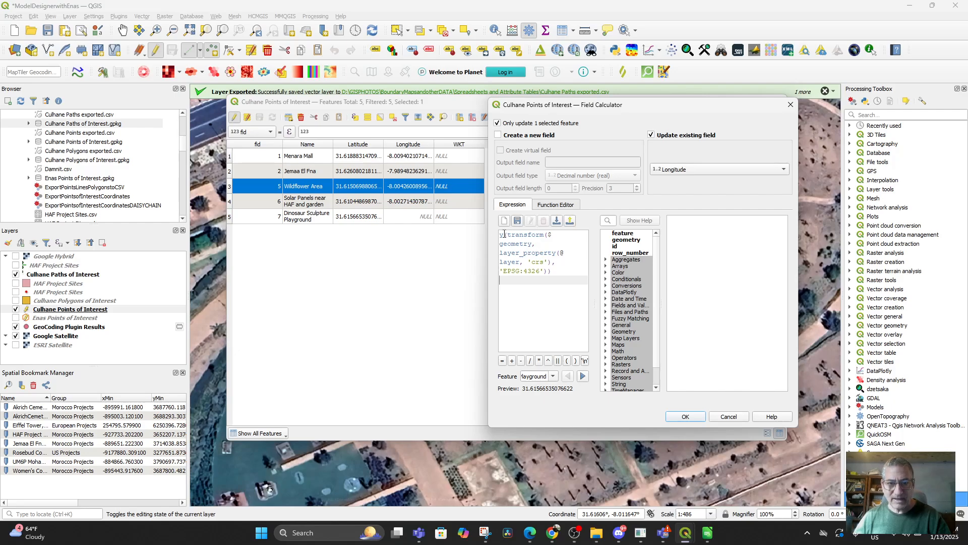
pyautogui.doubleClick(502, 234)
pyautogui.write('x')
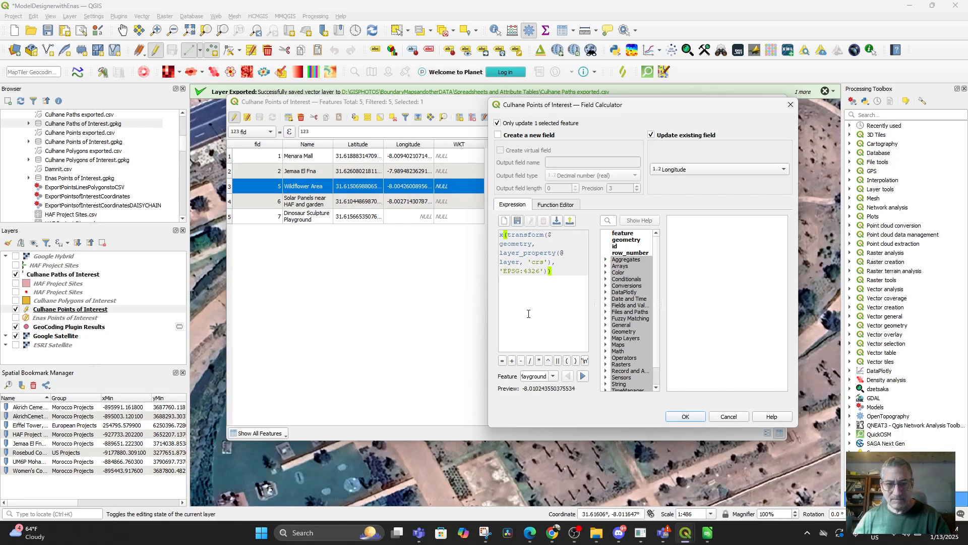
pyautogui.click(534, 293)
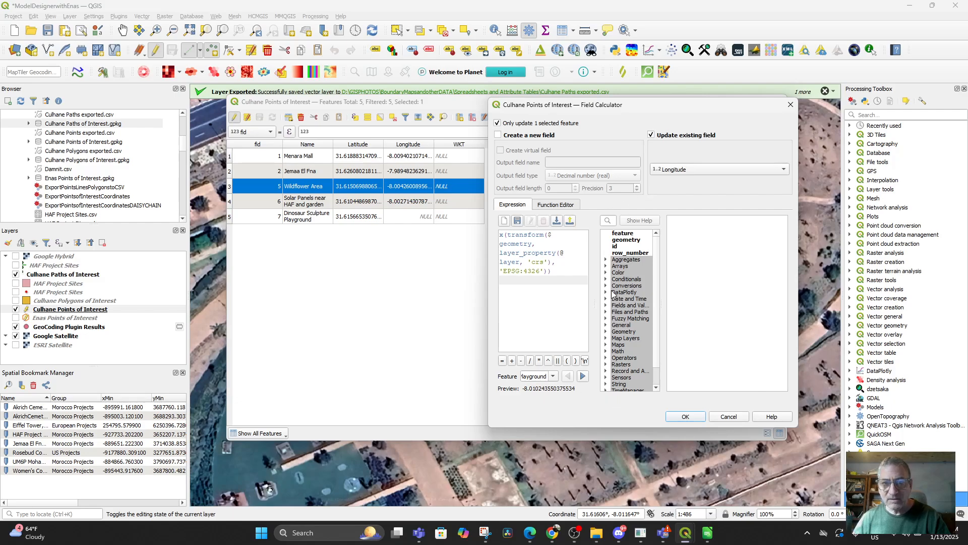
pyautogui.click(685, 417)
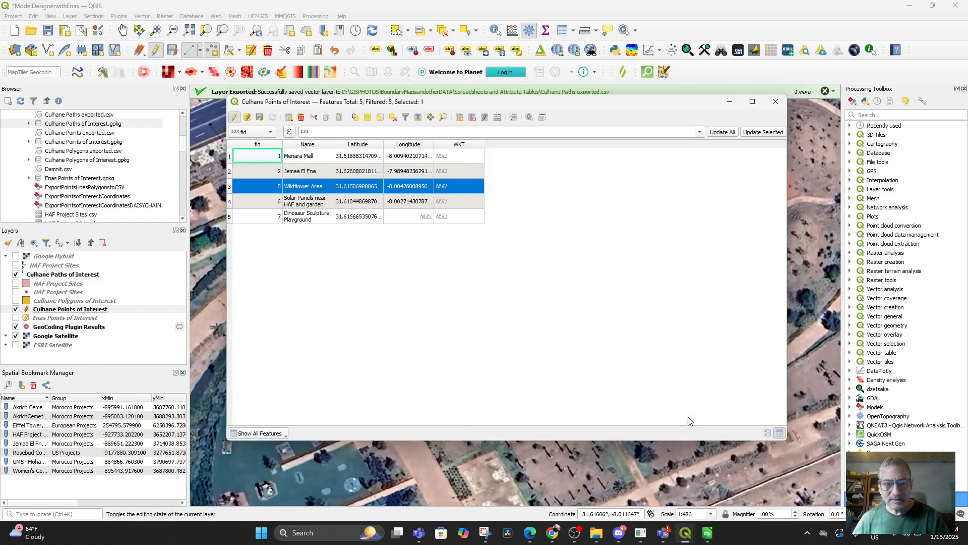
# Select the Dinosaur Sculpture Playground row and set the field calculator to update the existing Longitude field for that feature
pyautogui.doubleClick(267, 218)
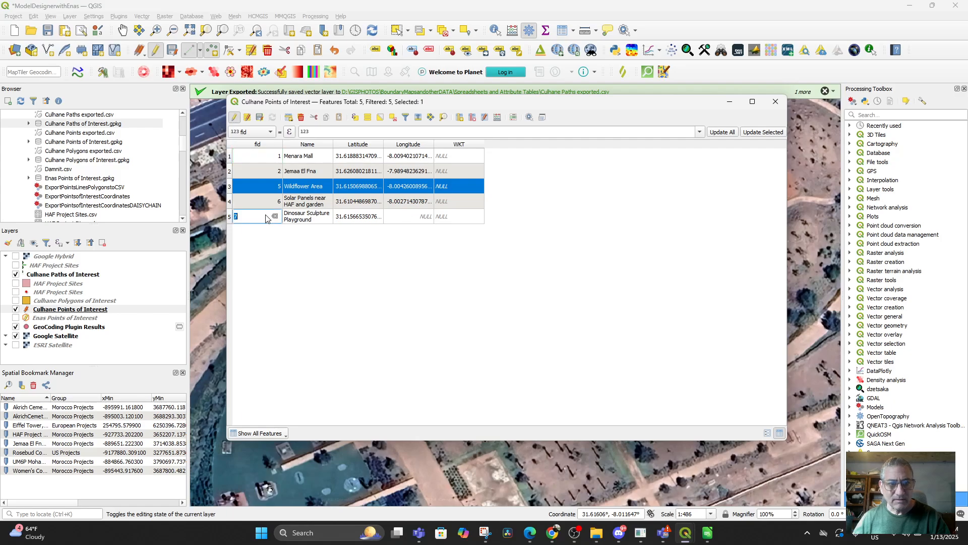
pyautogui.click(231, 217)
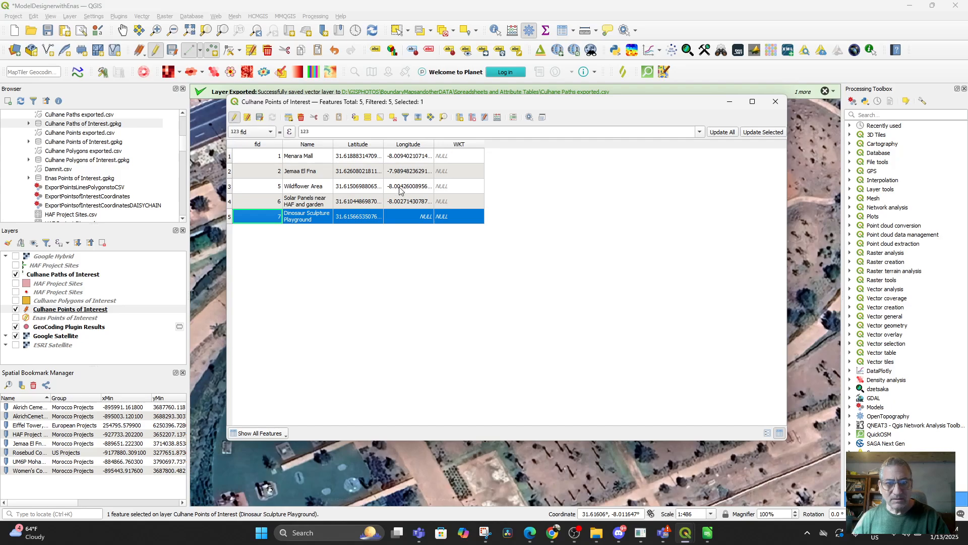
pyautogui.moveTo(443, 104); pyautogui.dragTo(555, 133)
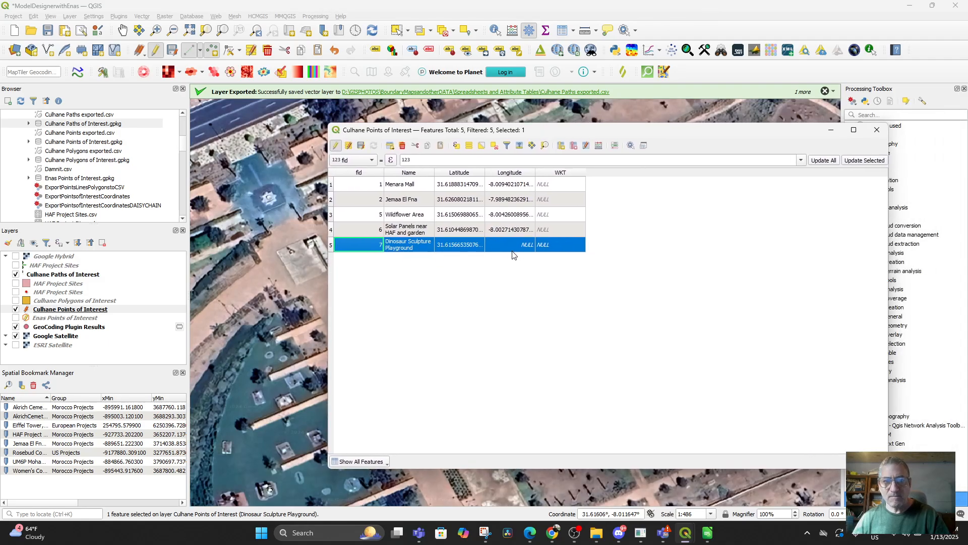
pyautogui.click(597, 145)
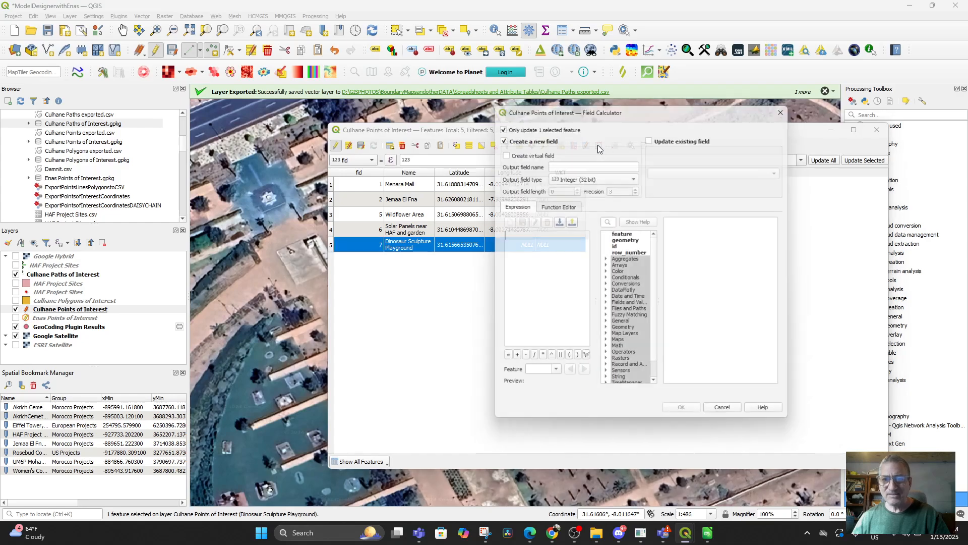
pyautogui.click(596, 177)
pyautogui.click(586, 197)
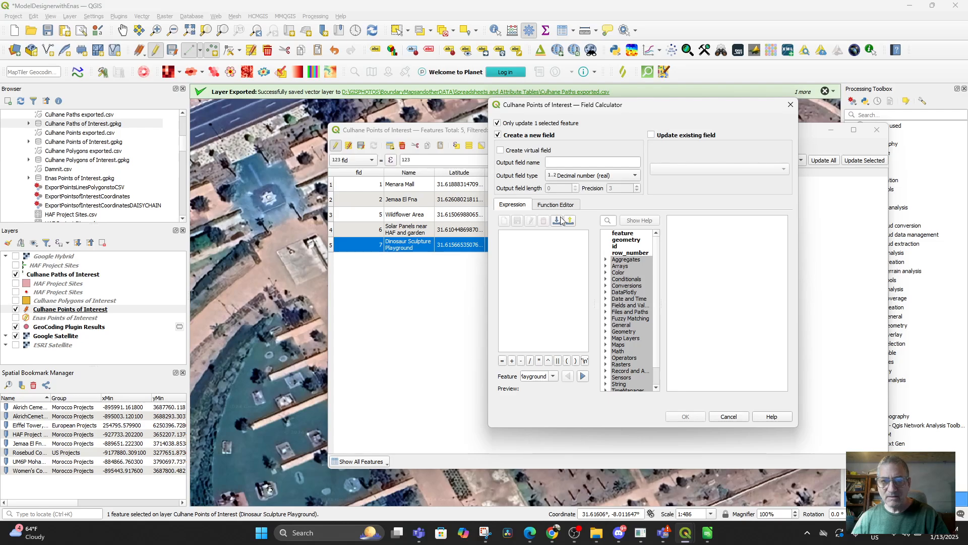
pyautogui.click(652, 136)
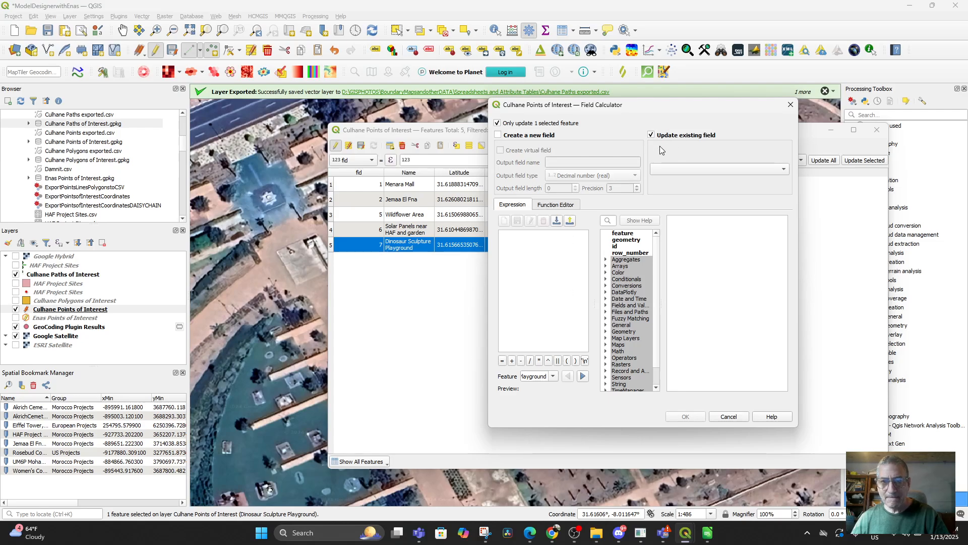
pyautogui.click(679, 166)
pyautogui.click(687, 201)
pyautogui.click(510, 241)
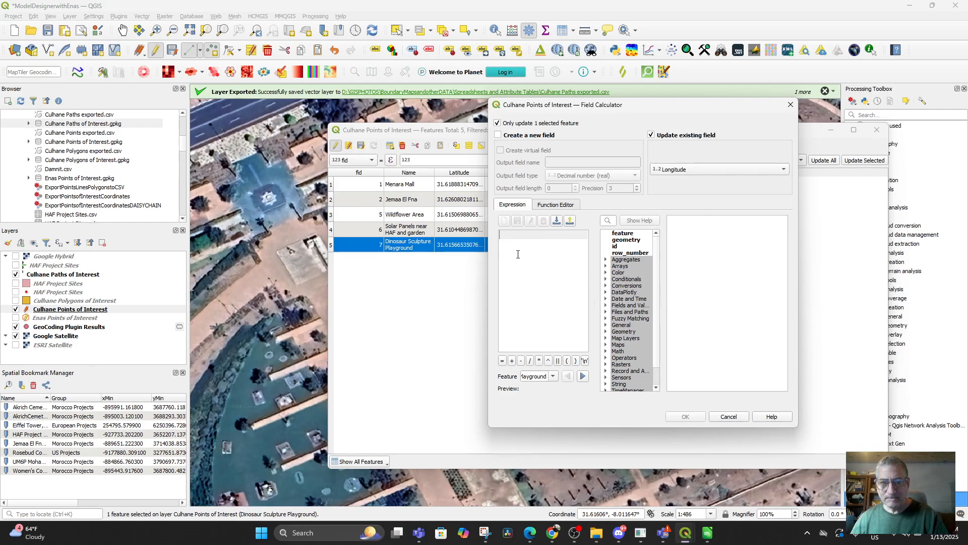
pyautogui.write("y(transform($geometry, layer_property(@layer, 'crs'), 'EPSG:4326'))")
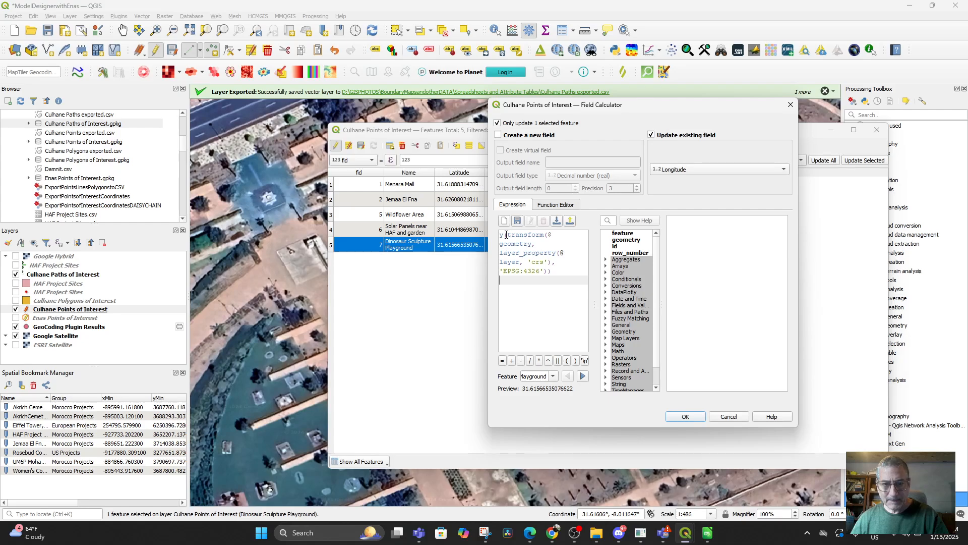
pyautogui.moveTo(509, 237); pyautogui.dragTo(498, 235)
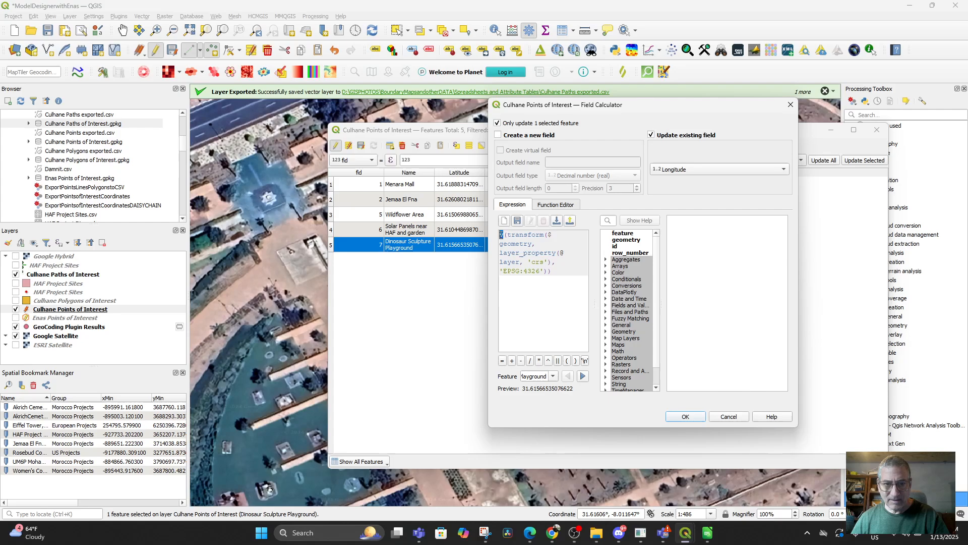
pyautogui.write('x')
pyautogui.click(552, 340)
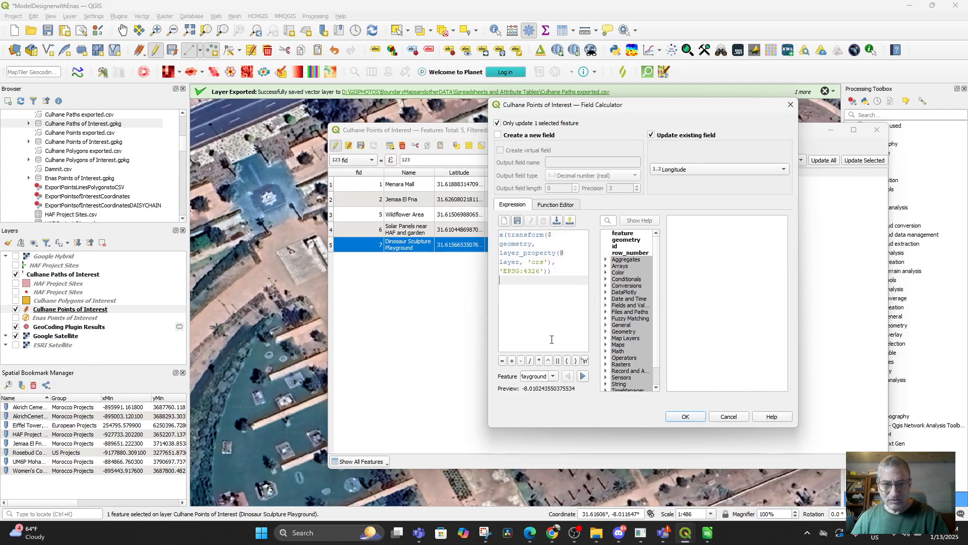
pyautogui.click(553, 377)
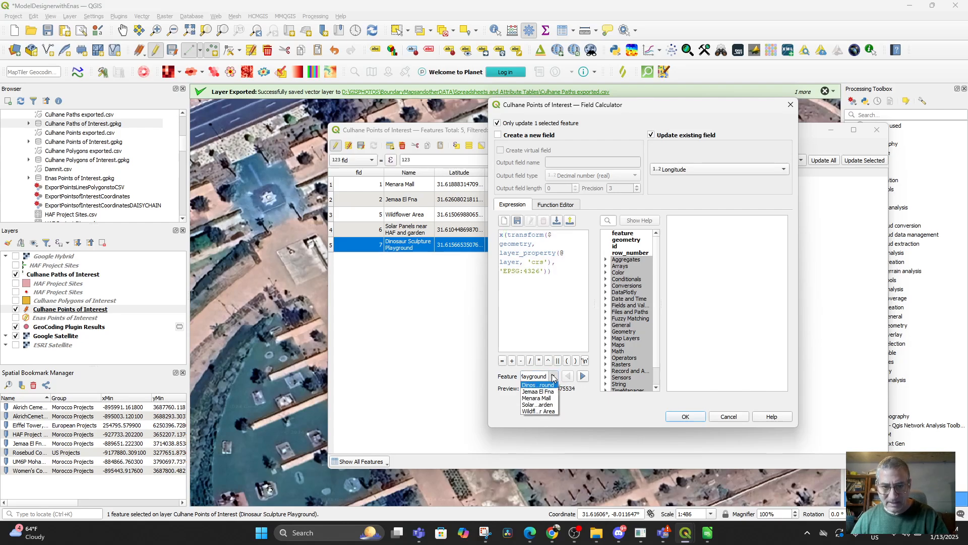
pyautogui.click(549, 385)
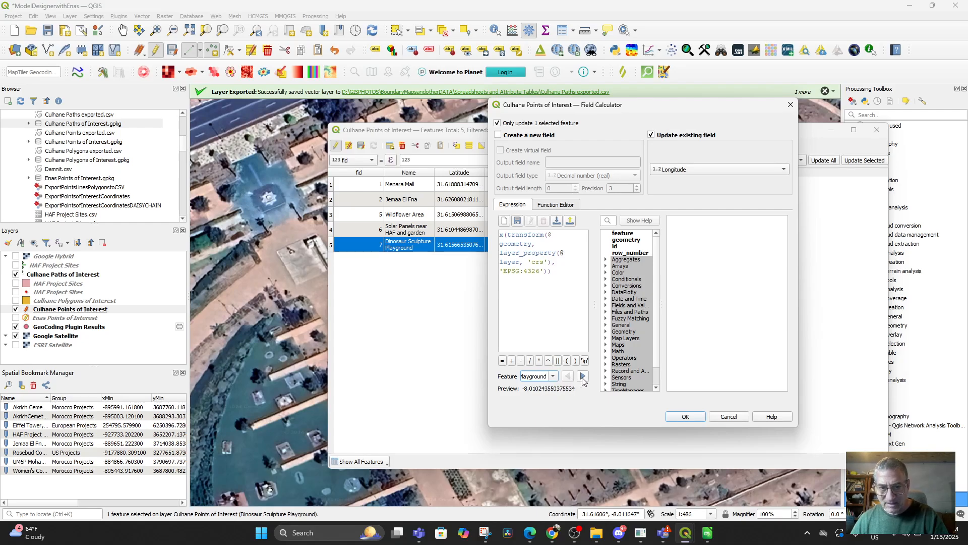
pyautogui.click(674, 417)
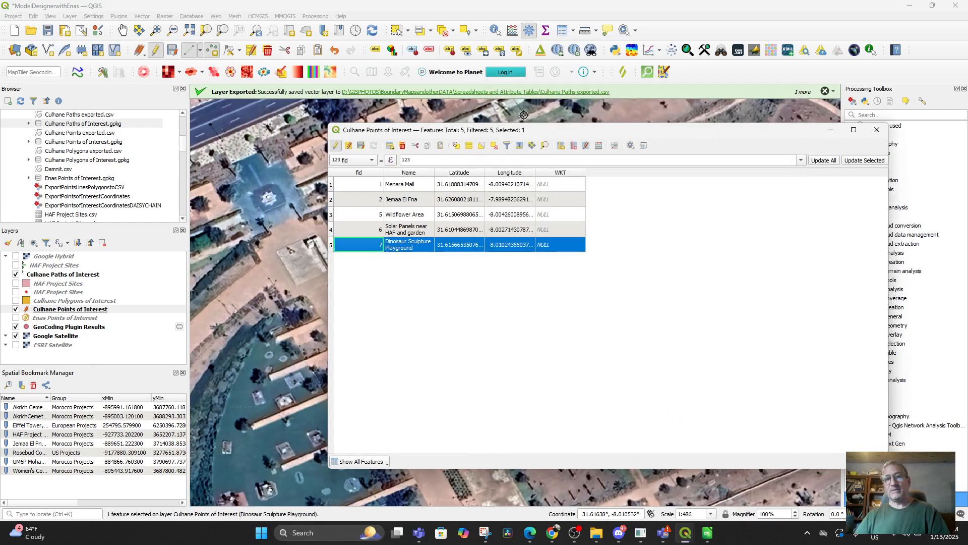
# Save the layer edits, end editing of Culhane Points of Interest and close its attribute table
pyautogui.click(361, 146)
pyautogui.click(335, 146)
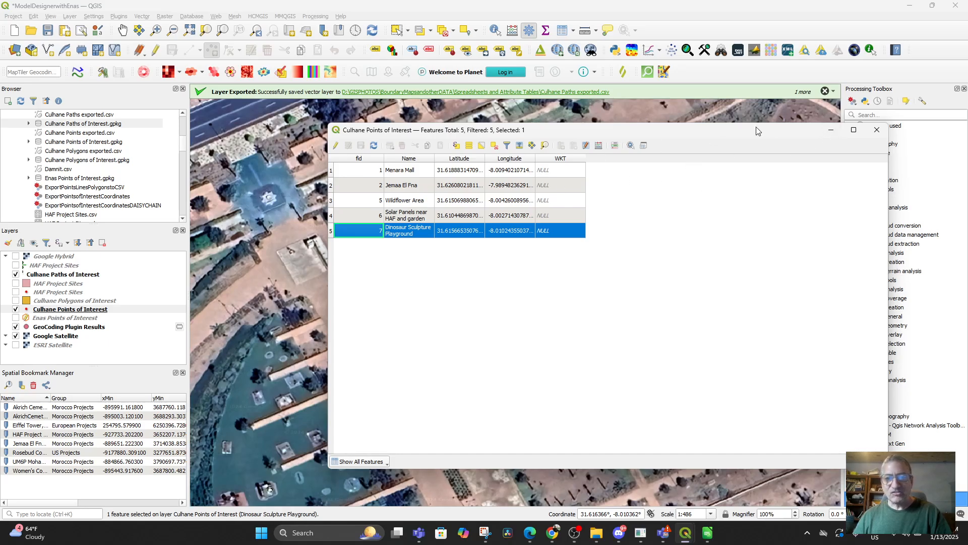
pyautogui.click(877, 130)
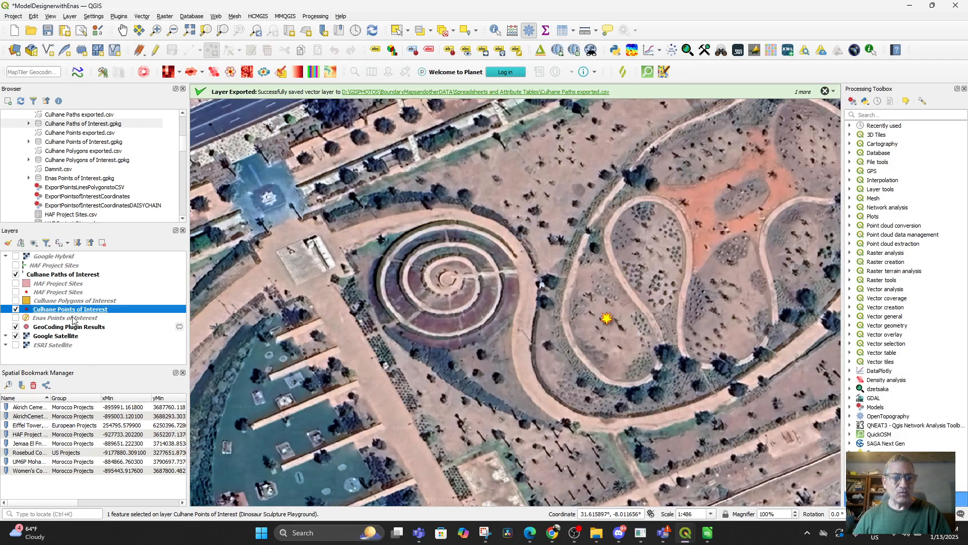
# Export Culhane Points of Interest as CSV in EPSG:4326, overwriting the Culhane Points exported file in the Spreadsheets and Attribute Tables folder
pyautogui.rightClick(66, 312)
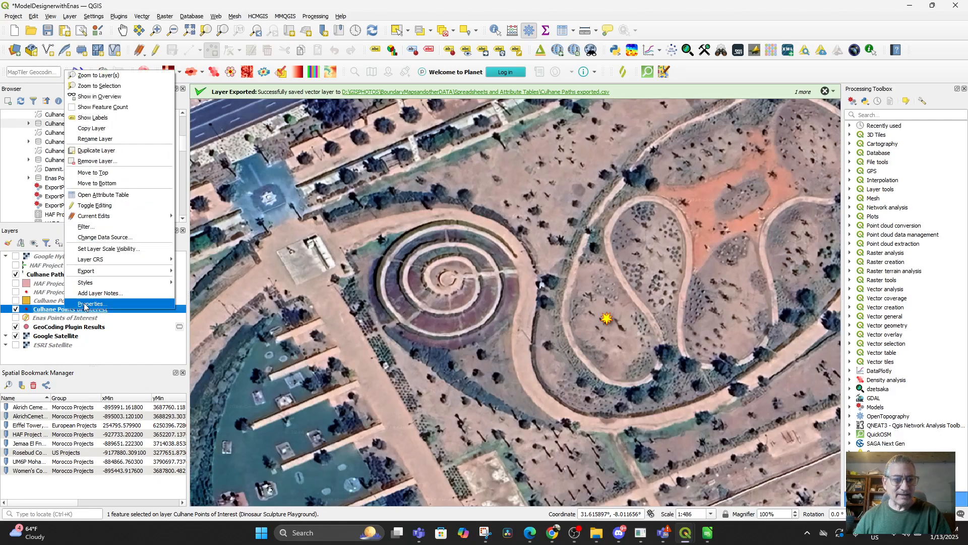
pyautogui.moveTo(139, 276)
pyautogui.click(209, 271)
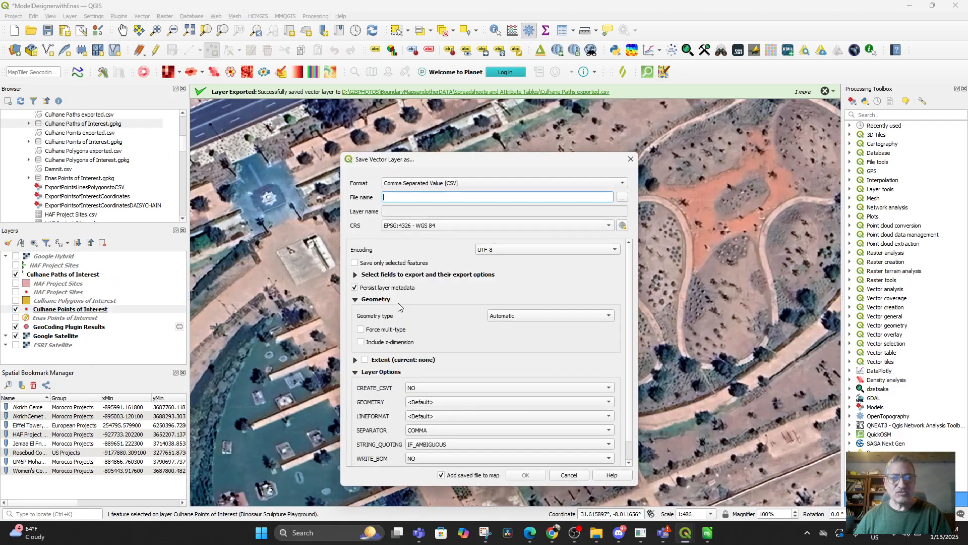
pyautogui.click(622, 197)
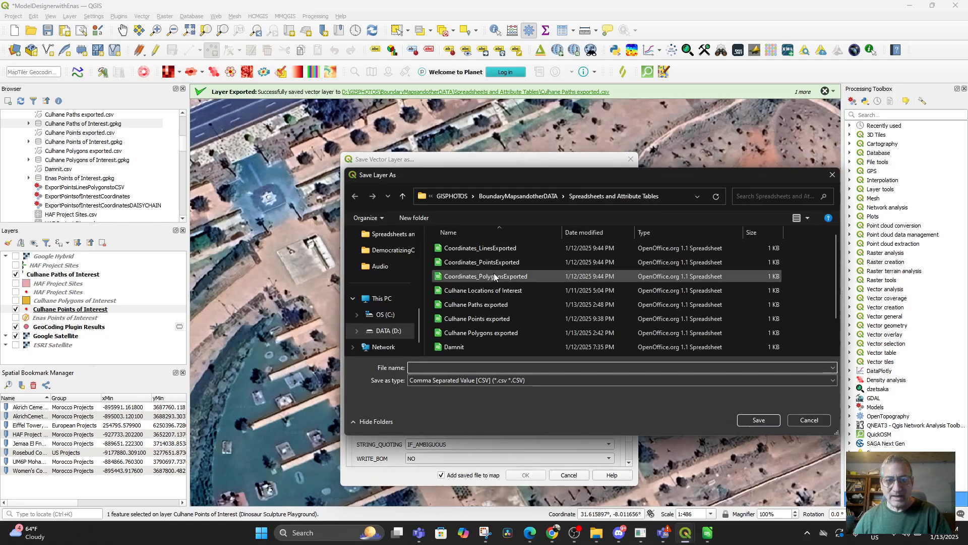
pyautogui.click(485, 319)
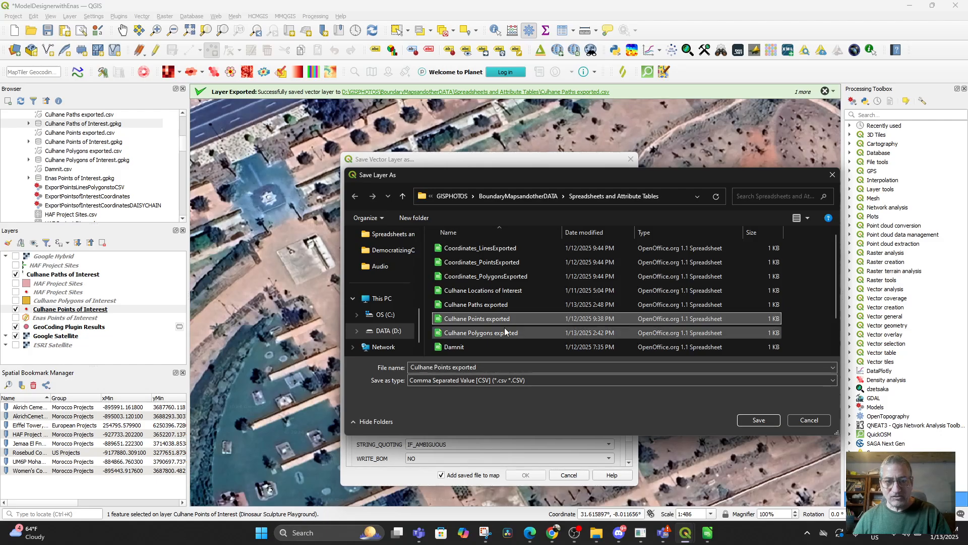
pyautogui.click(747, 420)
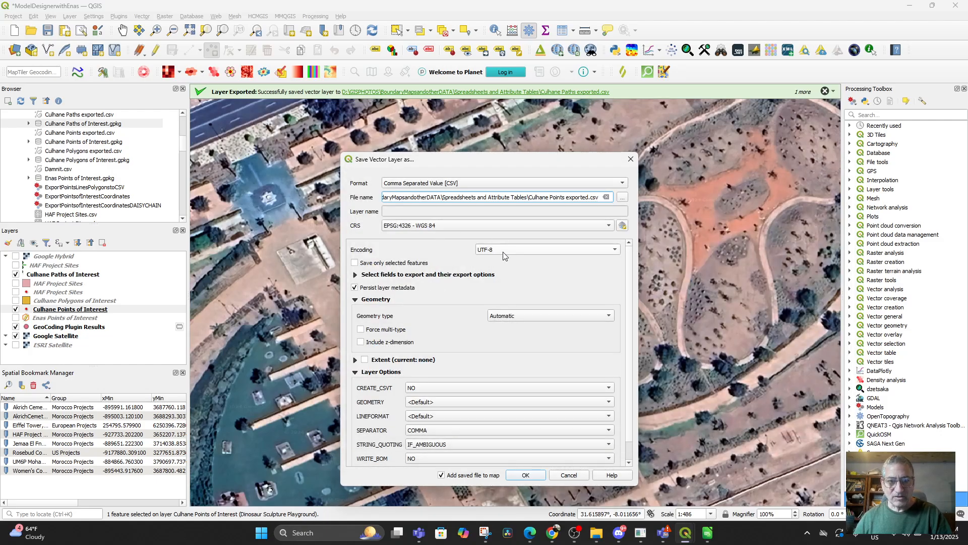
pyautogui.scroll(-1, 469, 331)
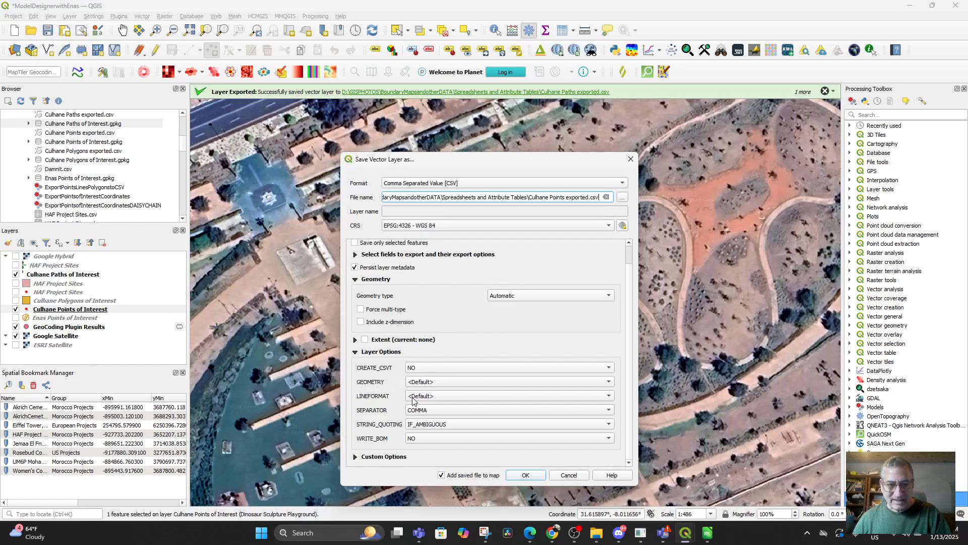
pyautogui.click(525, 476)
pyautogui.click(441, 271)
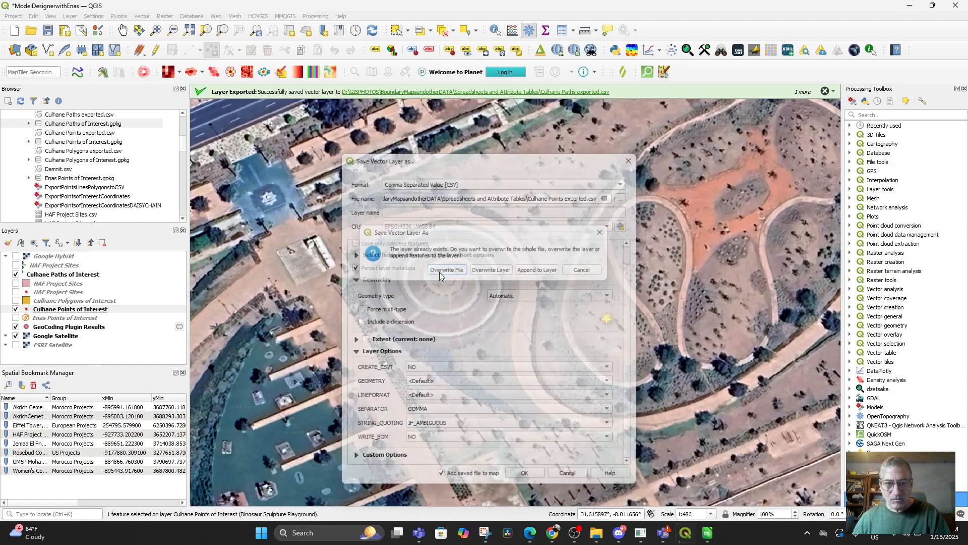
# Open Culhane Points exported.csv in LibreOffice Calc as comma-separated text and copy the names and coordinates in B2:D6
pyautogui.click(485, 199)
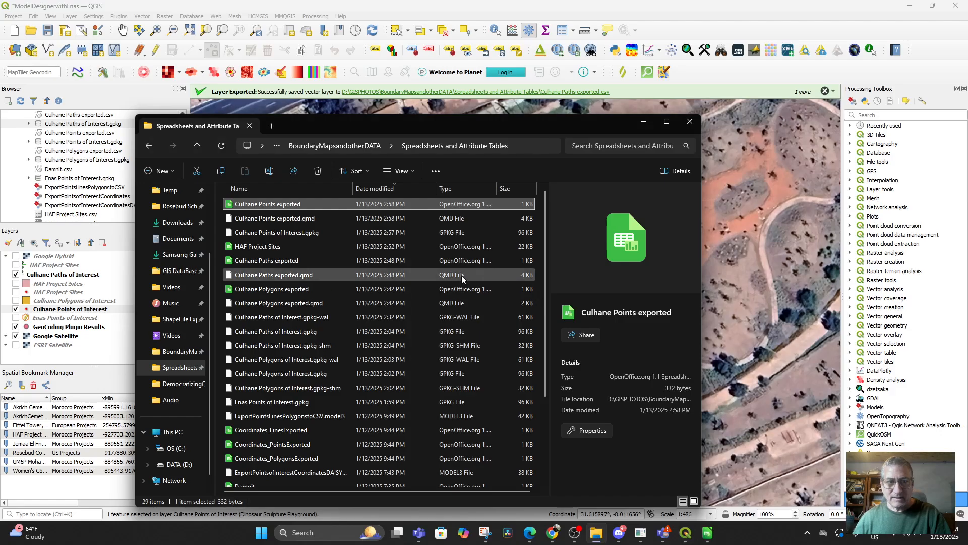
pyautogui.doubleClick(271, 206)
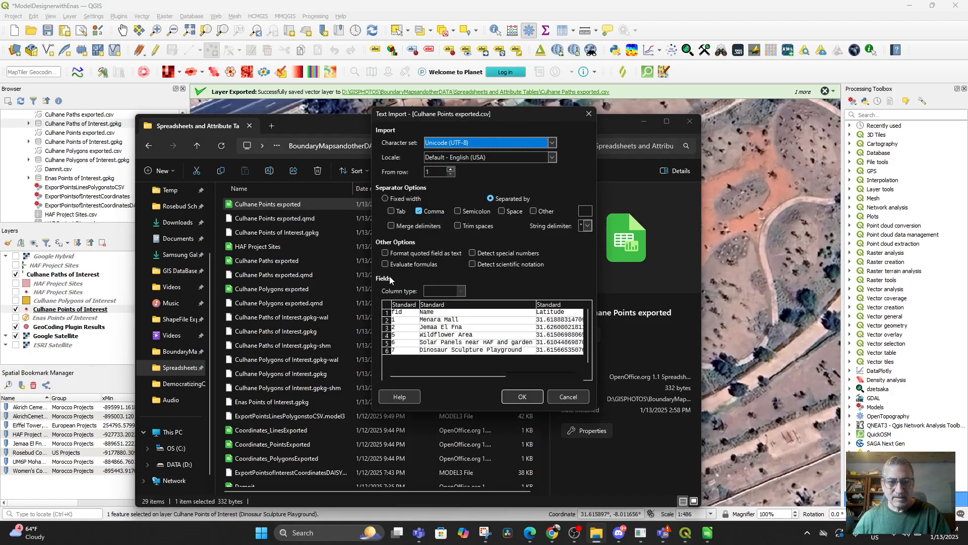
pyautogui.click(524, 393)
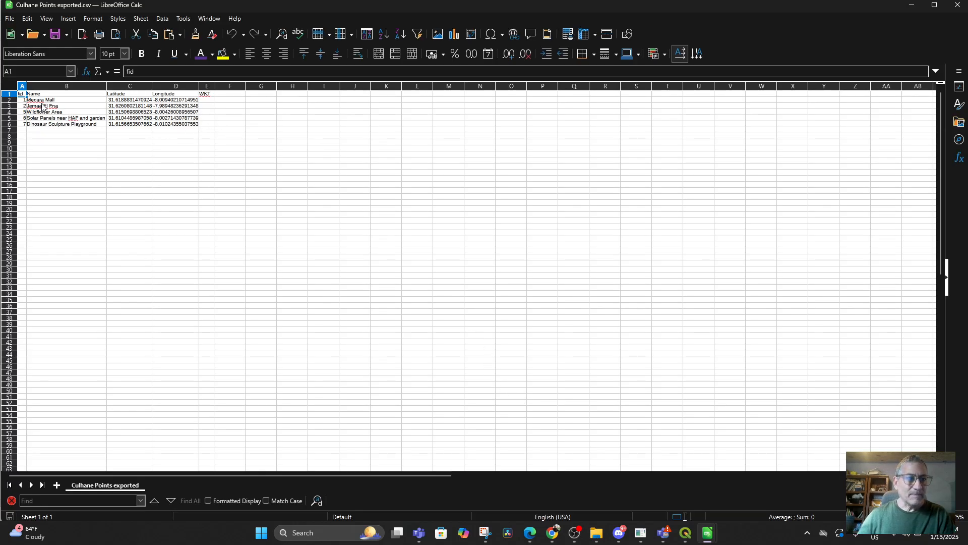
pyautogui.moveTo(32, 102); pyautogui.dragTo(175, 127)
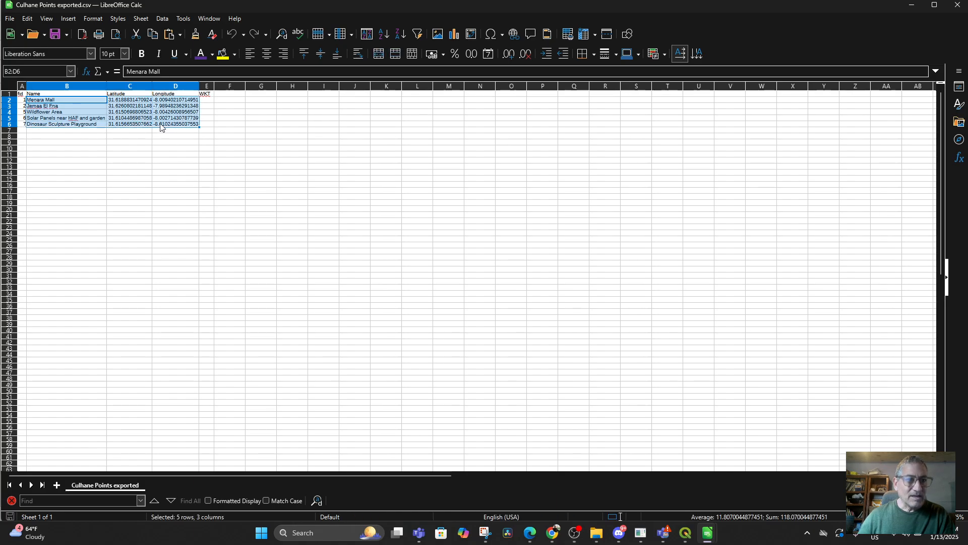
pyautogui.rightClick(161, 126)
pyautogui.click(177, 141)
# Switch to the HAF Project Sites.csv spreadsheet and paste the copied points starting at cell C48 in the Village column
pyautogui.moveTo(707, 532)
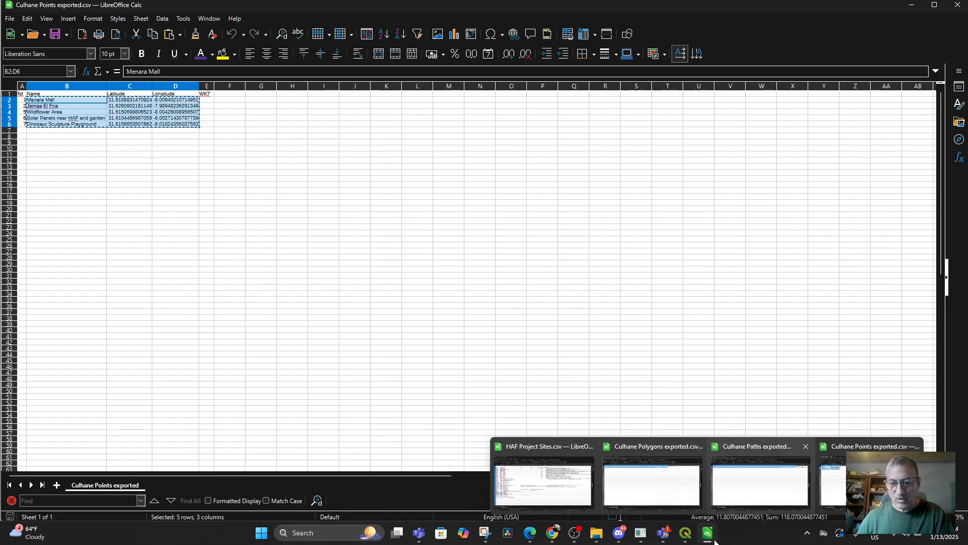
pyautogui.click(564, 488)
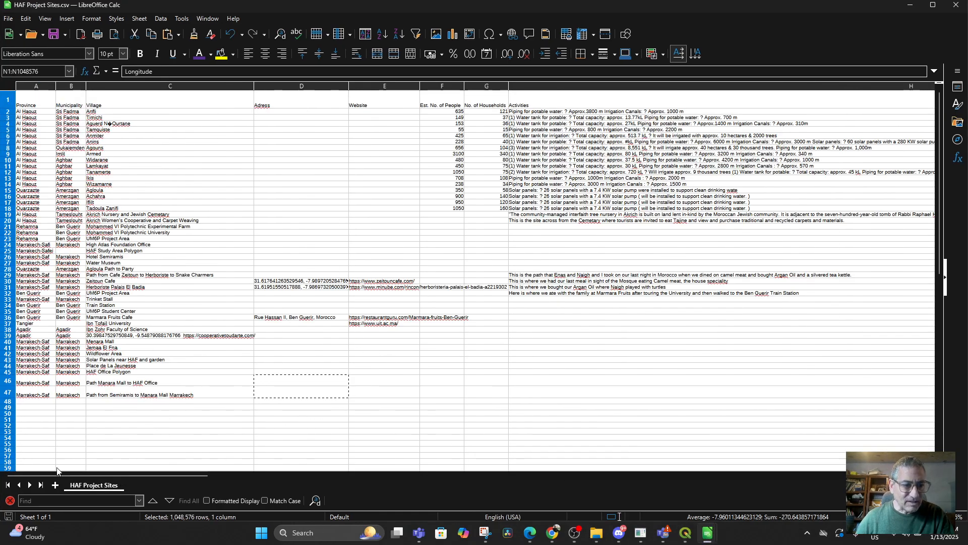
pyautogui.click(105, 402)
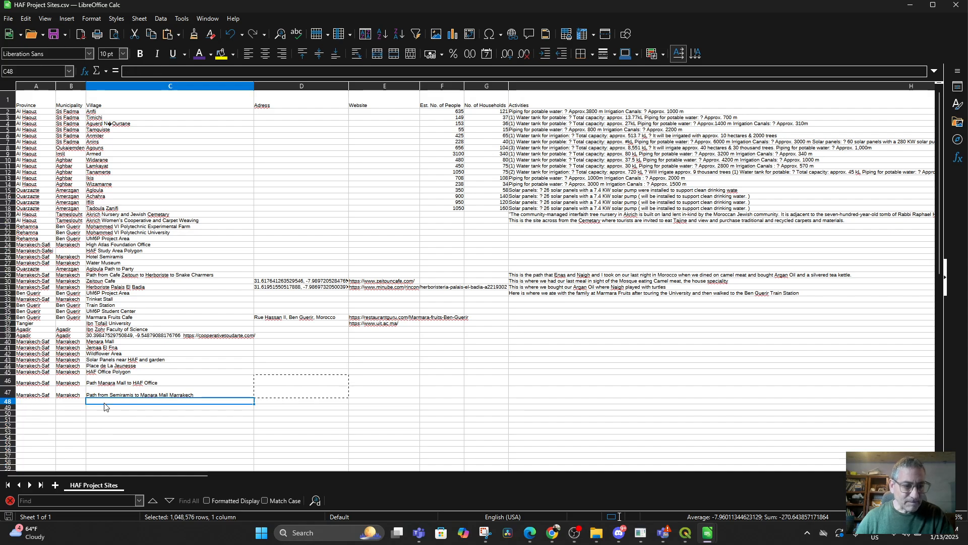
pyautogui.hotkey('ctrl', 'v')
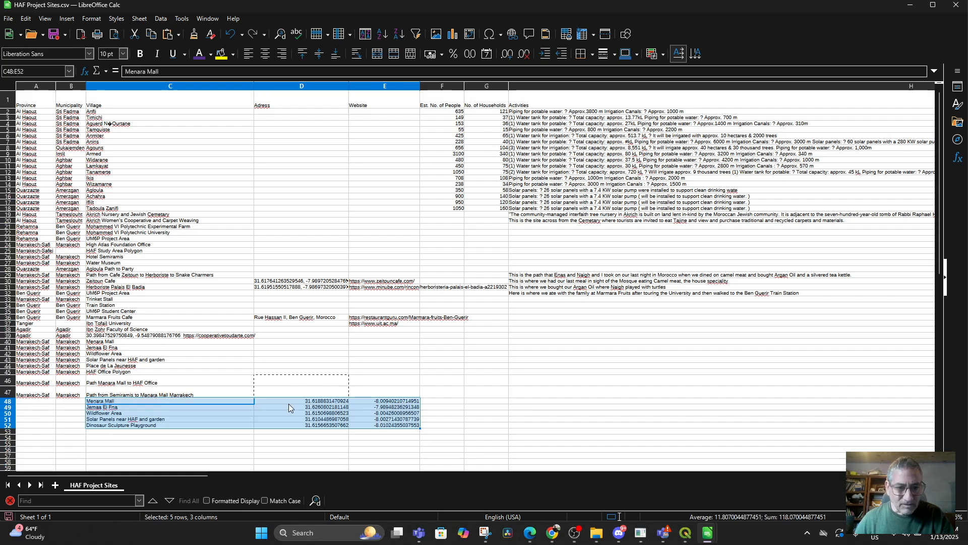
# Cut the pasted coordinates from D48:E52 and paste them into the Latitude and Longitude columns starting at cell M46
pyautogui.click(288, 402)
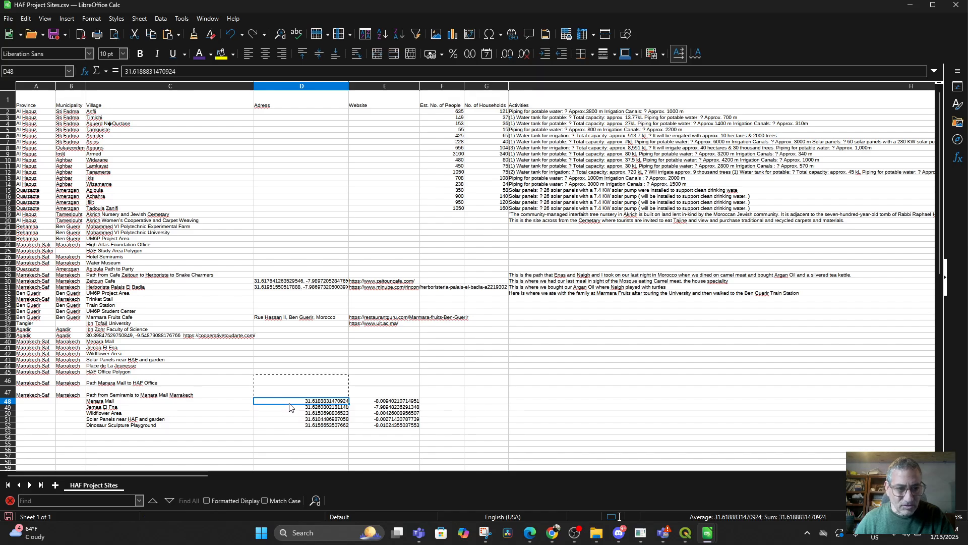
pyautogui.moveTo(289, 404); pyautogui.dragTo(379, 432)
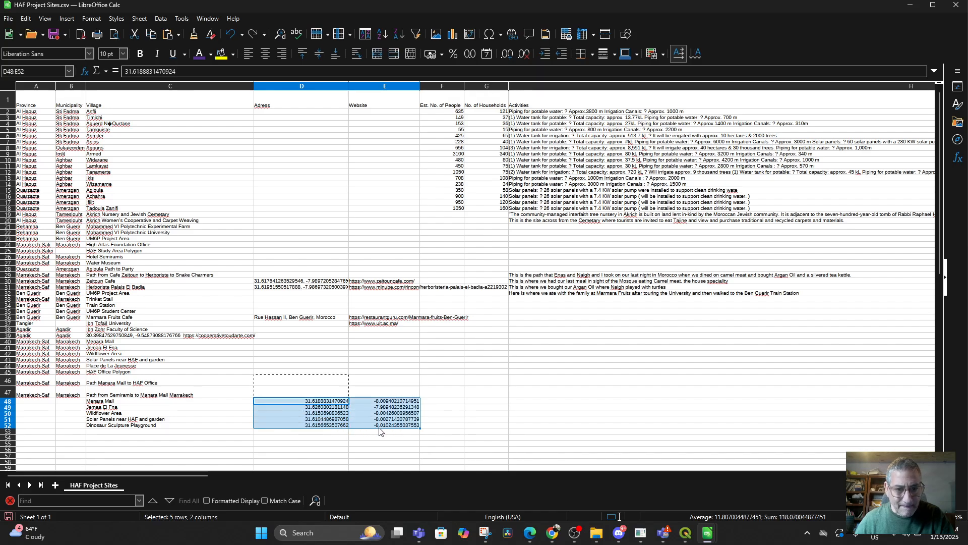
pyautogui.hotkey('ctrl', 'x')
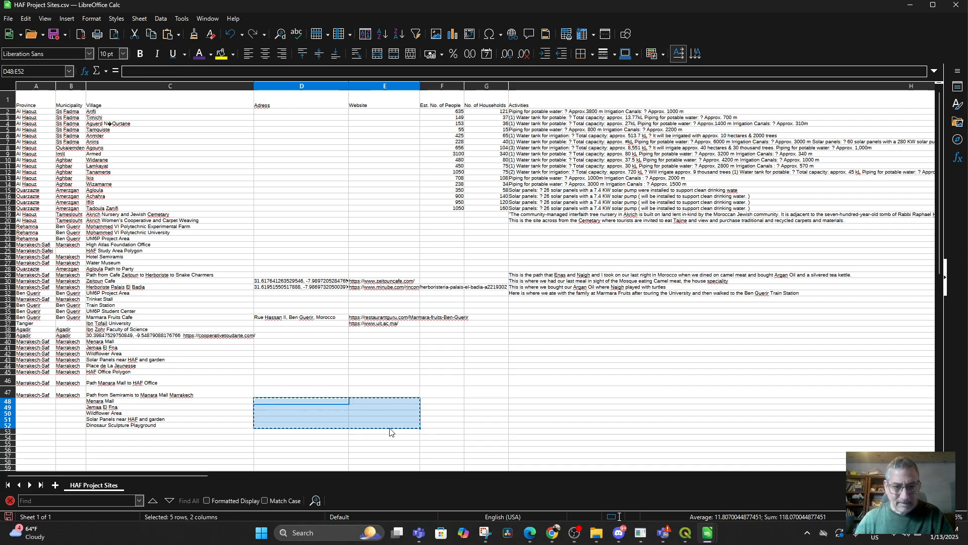
pyautogui.moveTo(194, 476); pyautogui.dragTo(465, 504)
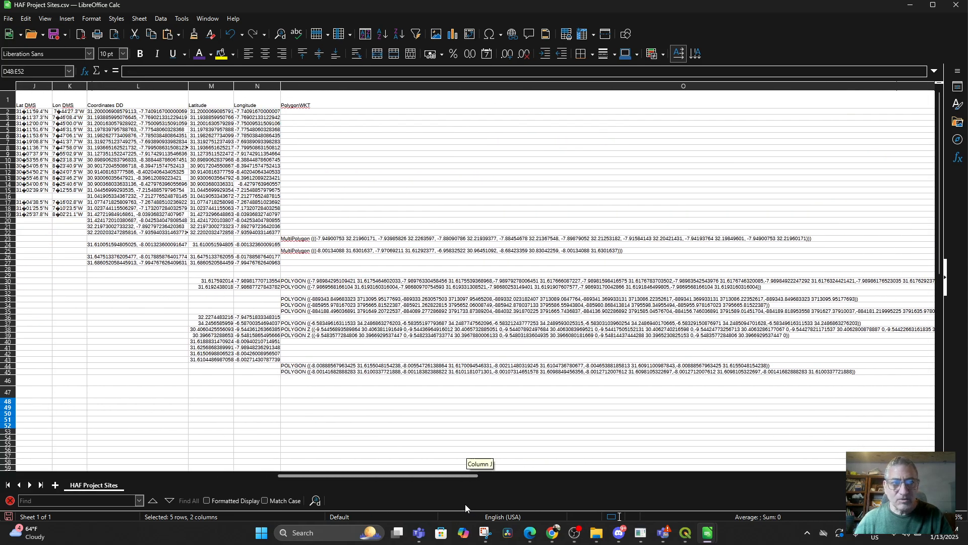
pyautogui.click(200, 384)
pyautogui.hotkey('ctrl', 'v')
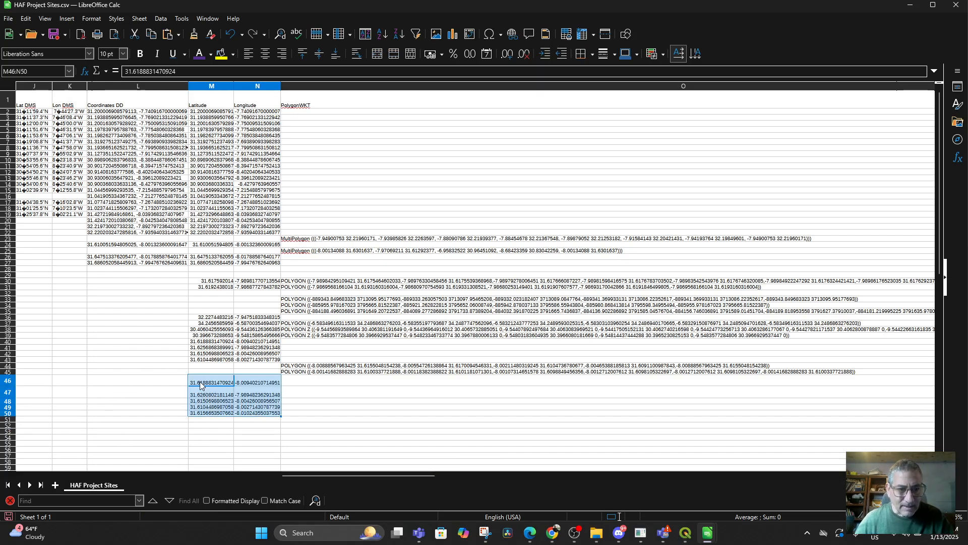
# Fill the Province and Municipality entries of row 47 down through rows 48 to 52
pyautogui.moveTo(307, 476); pyautogui.dragTo(20, 474)
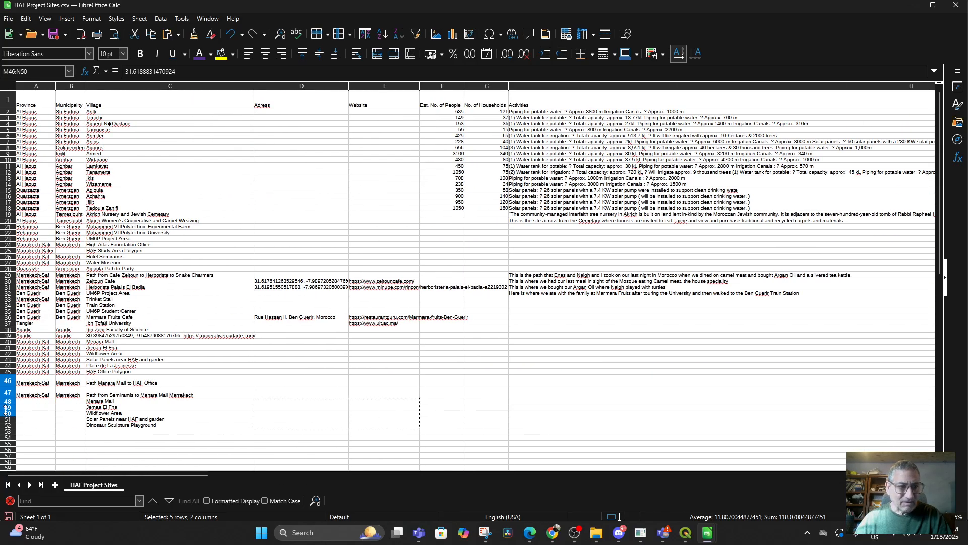
pyautogui.moveTo(28, 397); pyautogui.dragTo(81, 428)
pyautogui.click(166, 443)
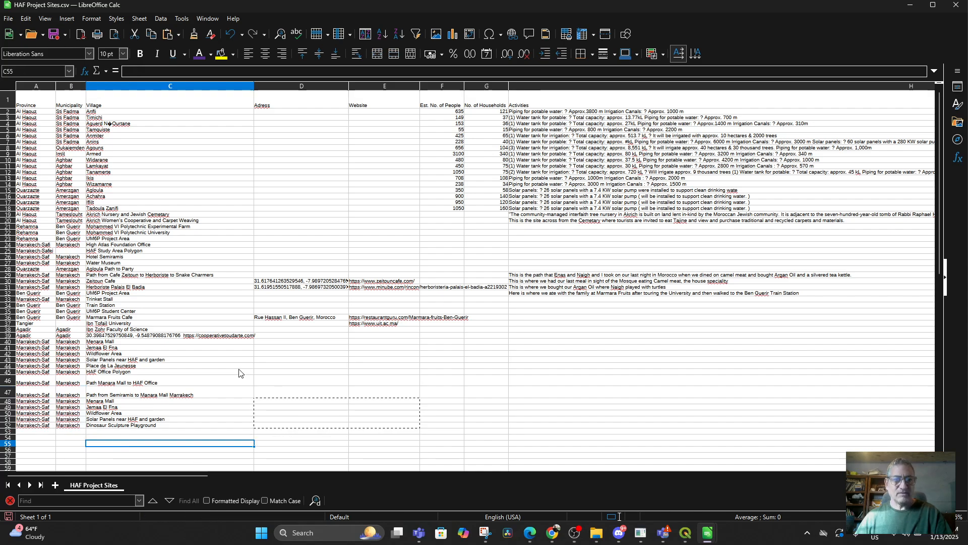
# Save HAF Project Sites.csv, close the spreadsheet and the file folder window, and return to the QGIS map
pyautogui.click(53, 35)
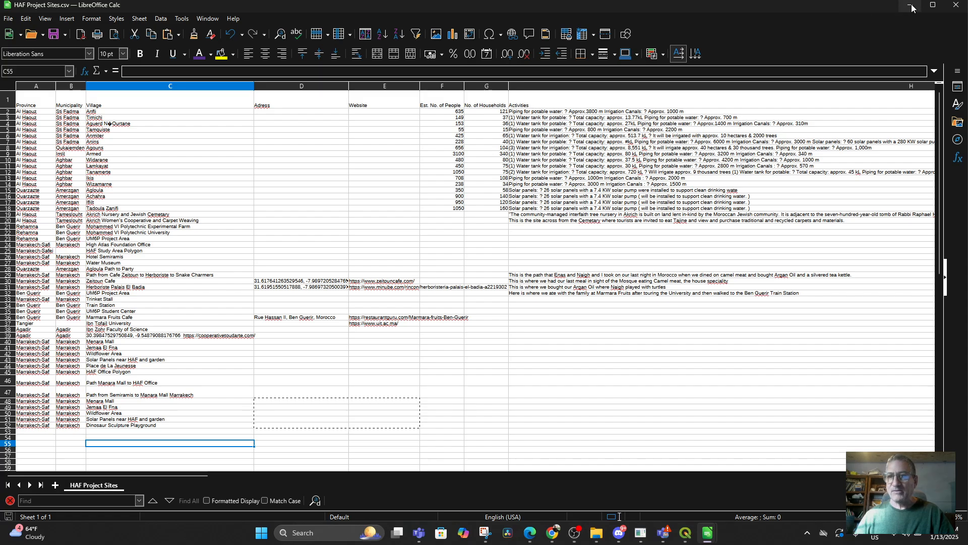
pyautogui.click(956, 7)
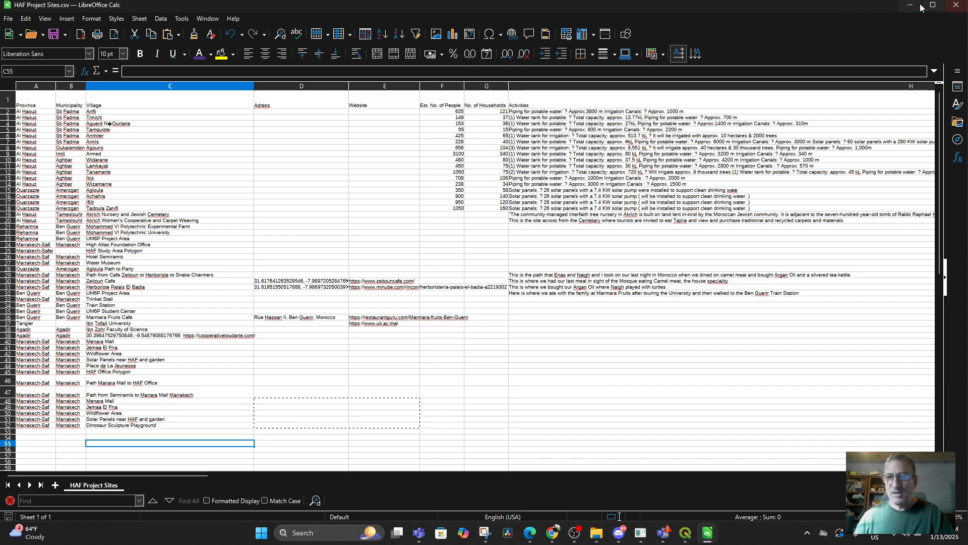
pyautogui.click(958, 7)
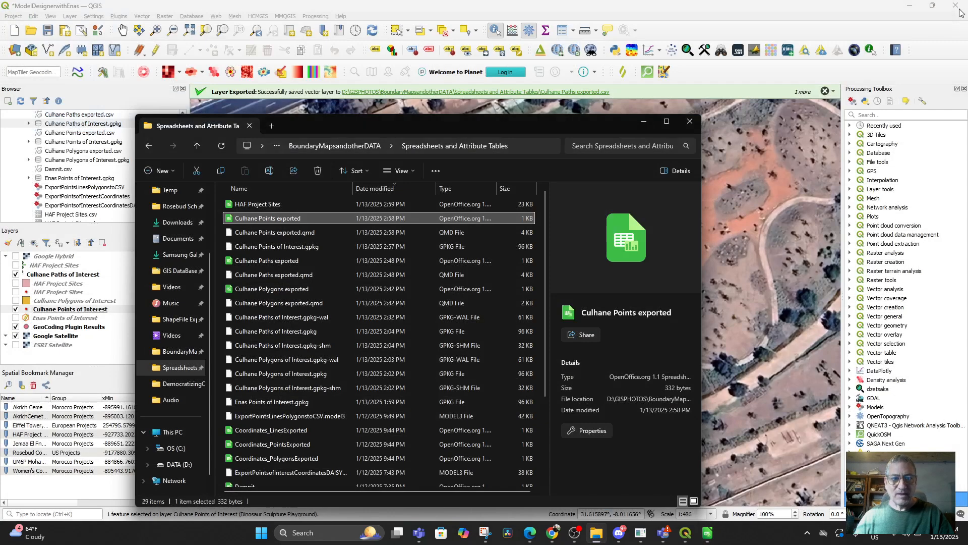
pyautogui.click(681, 123)
pyautogui.click(601, 339)
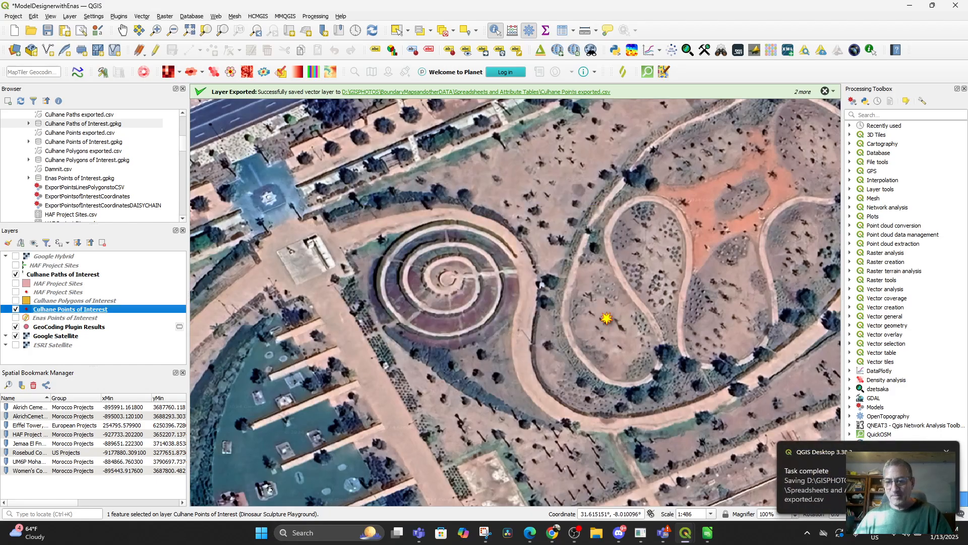
# Hide the Culhane Points of Interest and Culhane Paths of Interest layers on the map
pyautogui.scroll(-1, 378, 259)
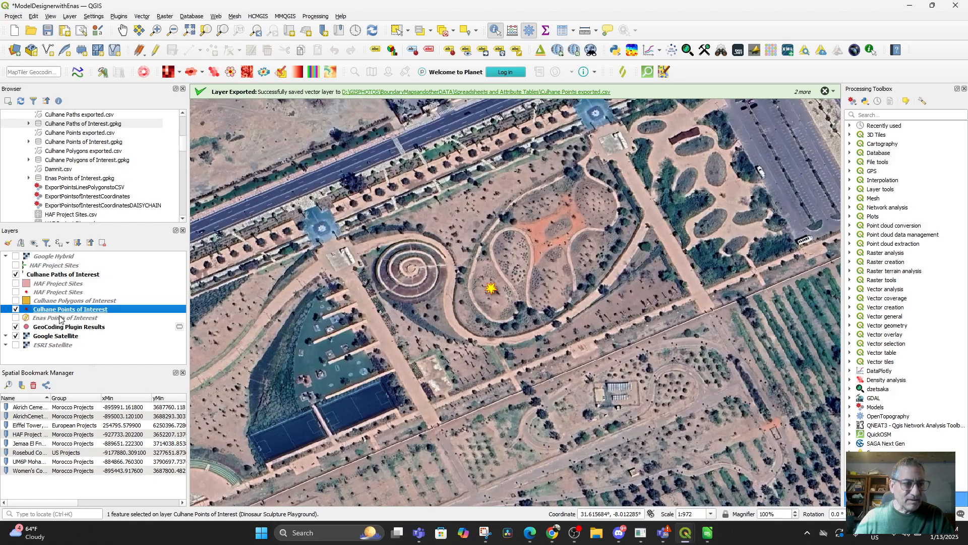
pyautogui.click(15, 309)
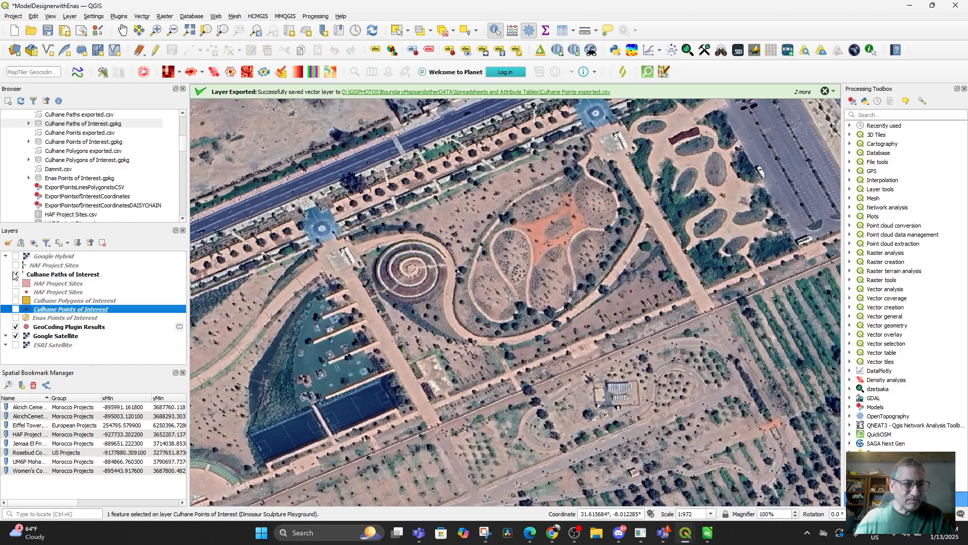
pyautogui.click(16, 274)
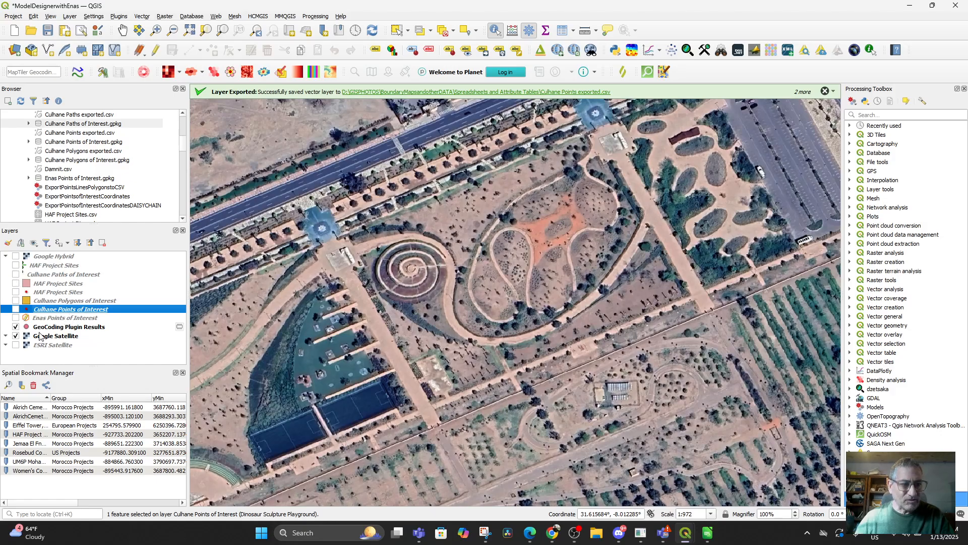
pyautogui.scroll(-3, 562, 356)
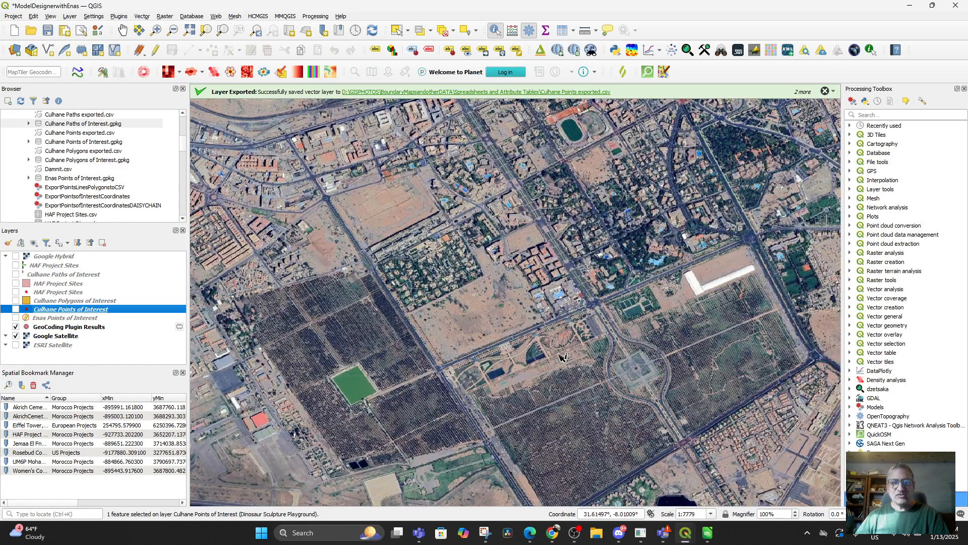
pyautogui.scroll(-5, 563, 356)
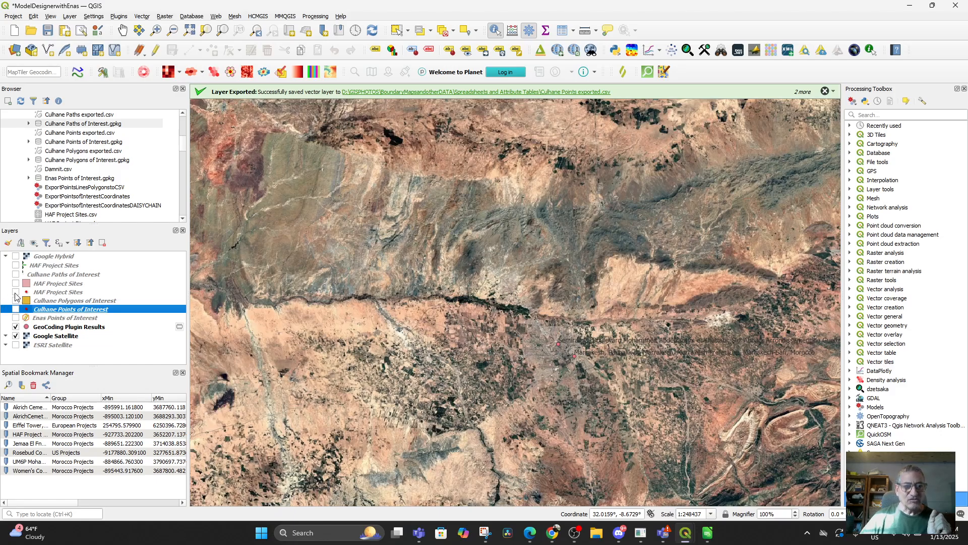
# Show the HAF Project Sites point layer and reload its data source from HAF Project Sites.csv
pyautogui.click(15, 292)
pyautogui.click(50, 292)
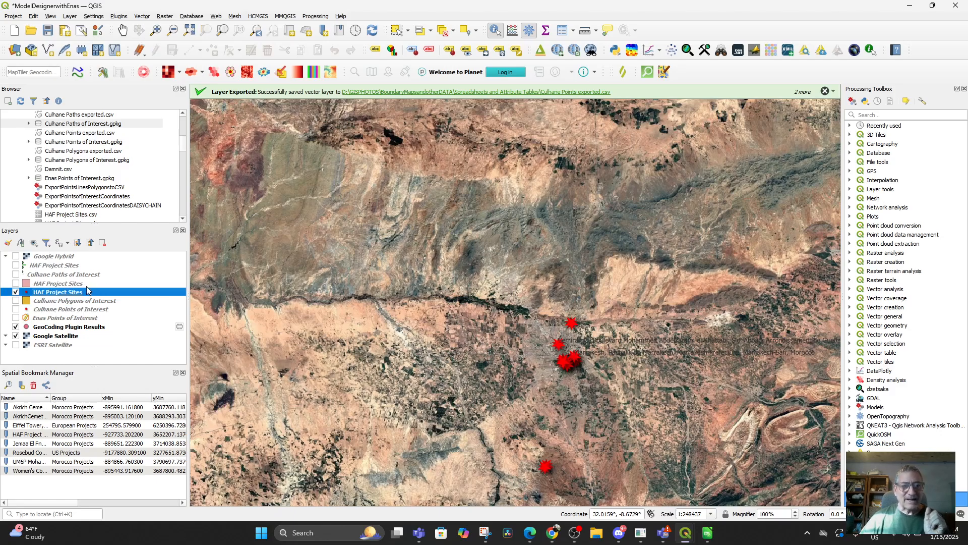
pyautogui.rightClick(82, 296)
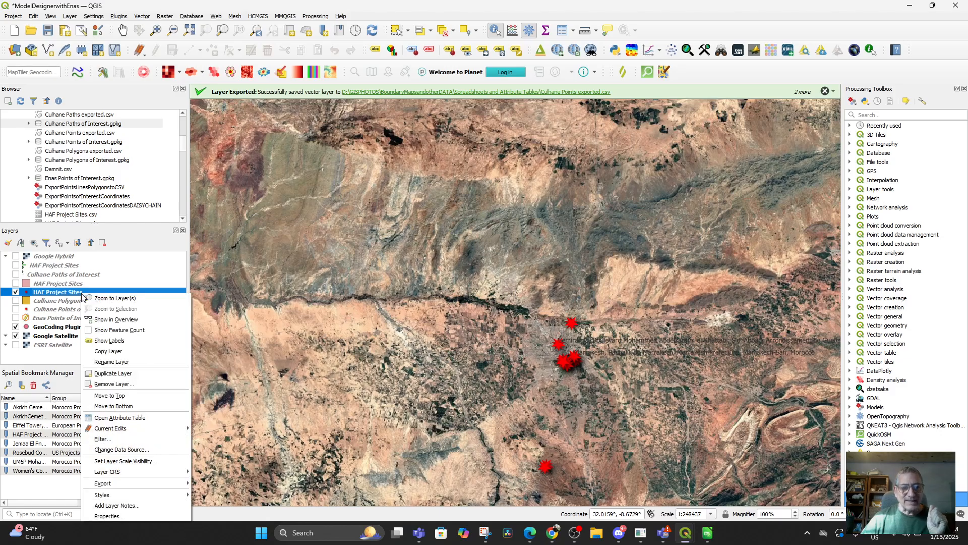
pyautogui.click(120, 450)
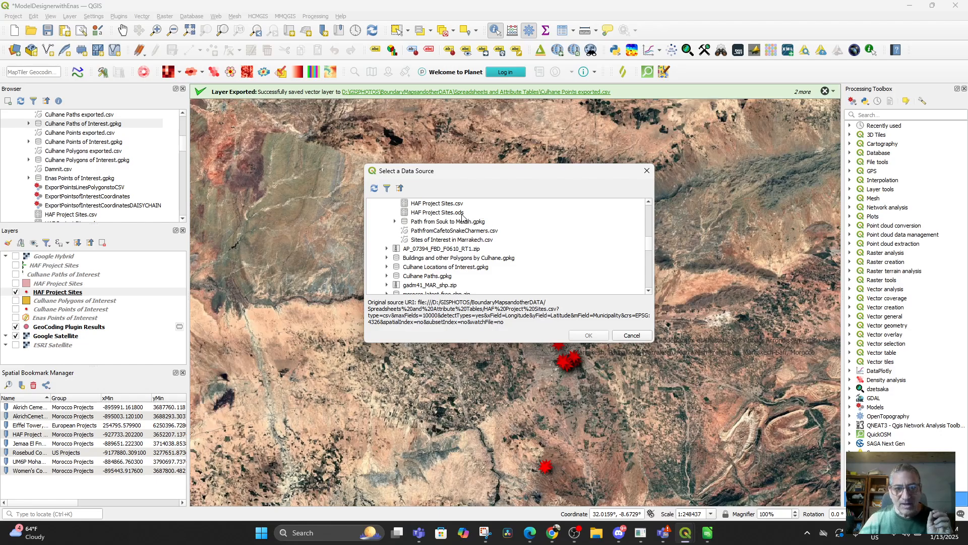
pyautogui.click(442, 204)
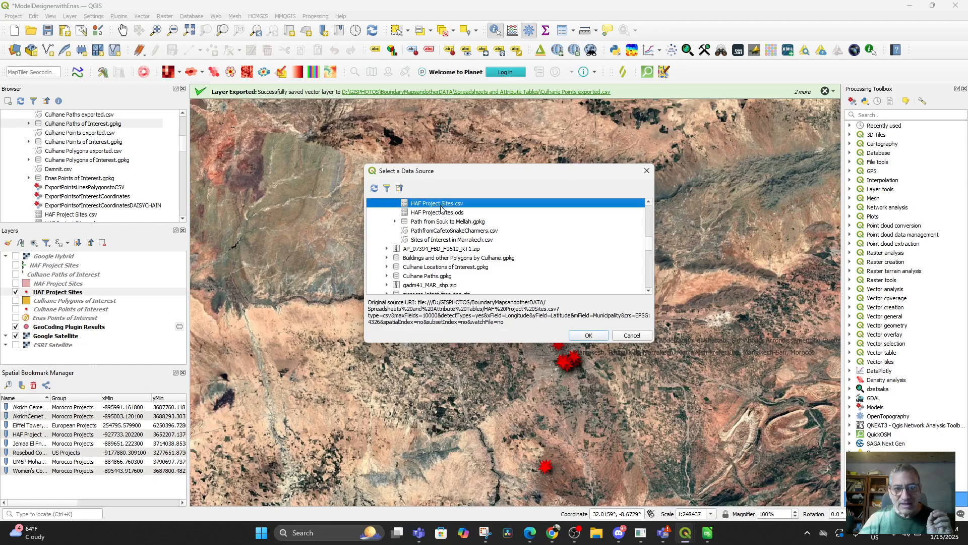
pyautogui.click(587, 335)
# Identify the HAF Project Sites point beside the circular garden south of central Marrakech and review its attributes
pyautogui.moveTo(529, 368); pyautogui.dragTo(486, 184)
pyautogui.moveTo(537, 275); pyautogui.dragTo(591, 383)
pyautogui.scroll(1, 510, 236)
pyautogui.scroll(4, 488, 312)
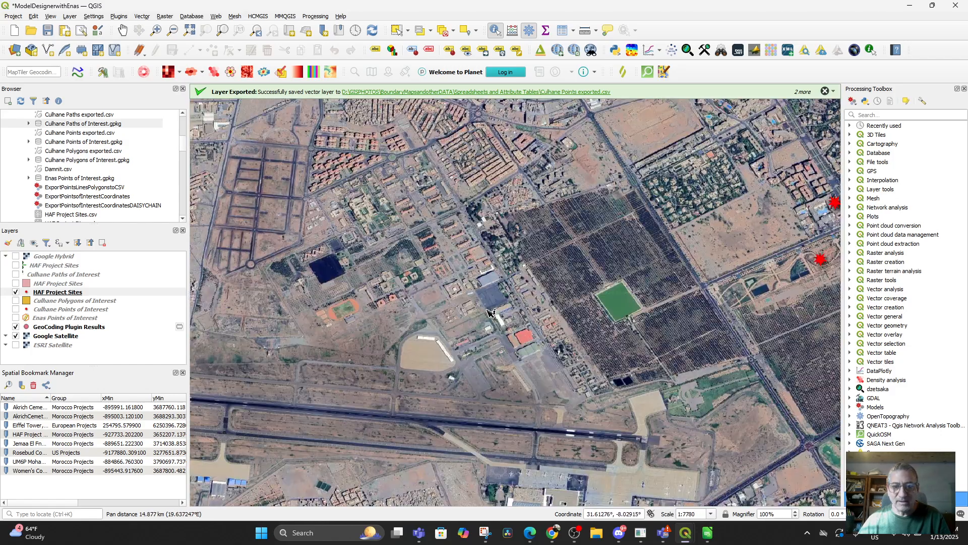
pyautogui.moveTo(670, 303); pyautogui.dragTo(407, 338)
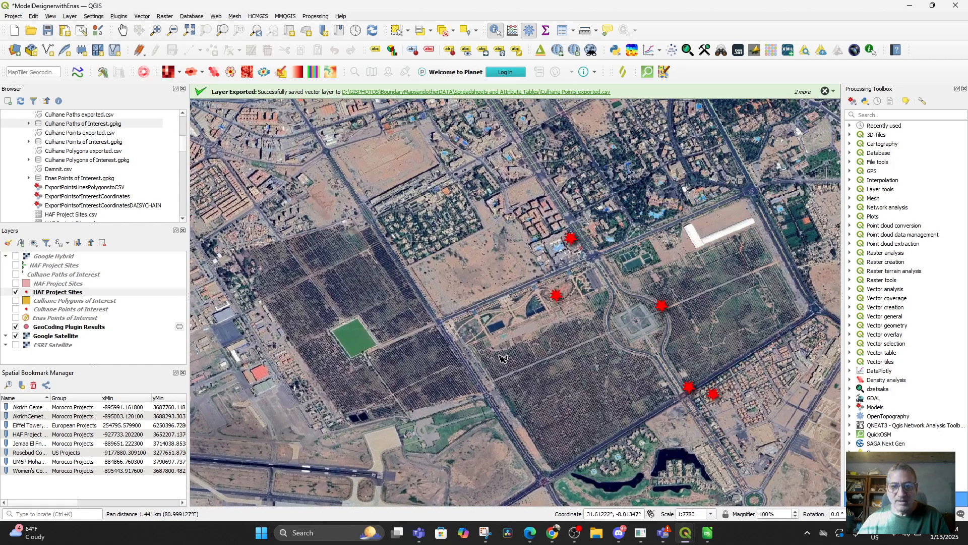
pyautogui.moveTo(654, 391); pyautogui.dragTo(498, 365)
pyautogui.scroll(1, 498, 365)
pyautogui.moveTo(510, 236); pyautogui.dragTo(588, 365)
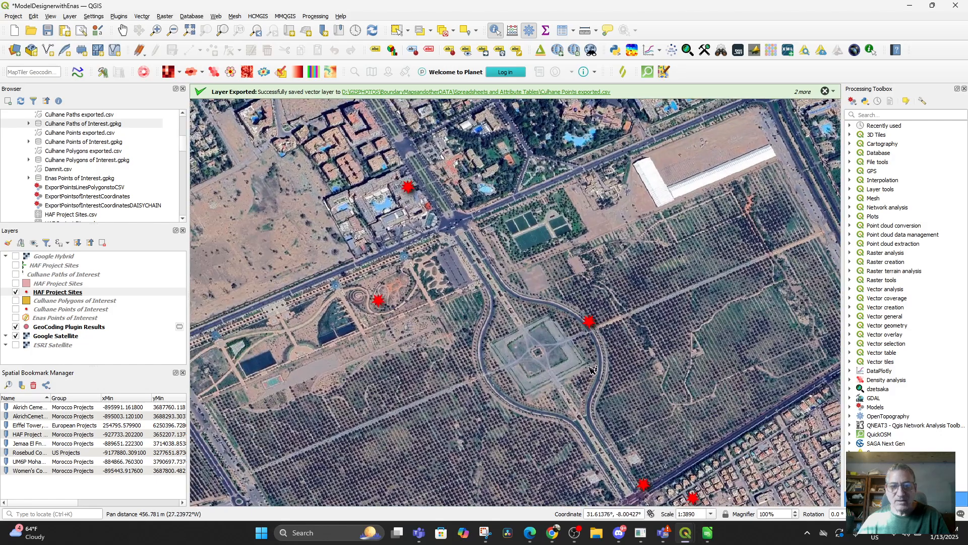
pyautogui.moveTo(369, 308); pyautogui.dragTo(434, 342)
pyautogui.scroll(2, 421, 319)
pyautogui.moveTo(512, 383); pyautogui.dragTo(514, 291)
pyautogui.scroll(1, 514, 291)
pyautogui.click(522, 276)
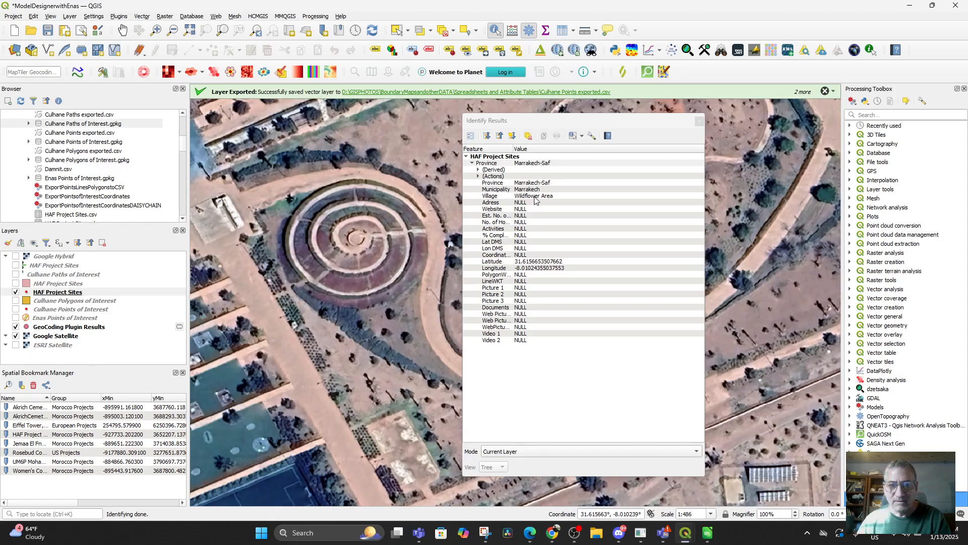
pyautogui.click(700, 121)
# Show the HAF Project Sites polygon layer and reload its data source from HAF Project Sites.csv
pyautogui.moveTo(544, 363); pyautogui.dragTo(489, 329)
pyautogui.scroll(-3, 489, 329)
pyautogui.moveTo(573, 344); pyautogui.dragTo(551, 328)
pyautogui.scroll(-1, 550, 327)
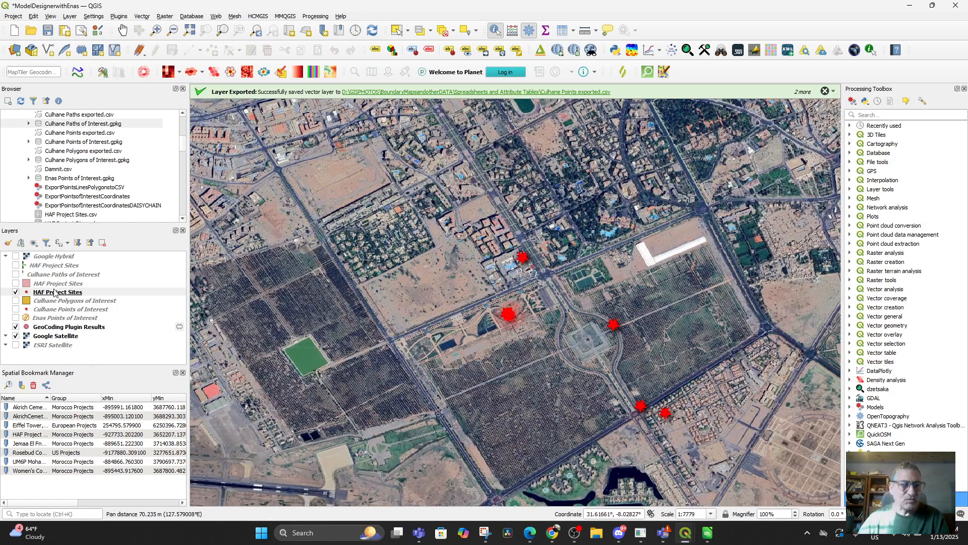
pyautogui.click(16, 290)
pyautogui.click(16, 282)
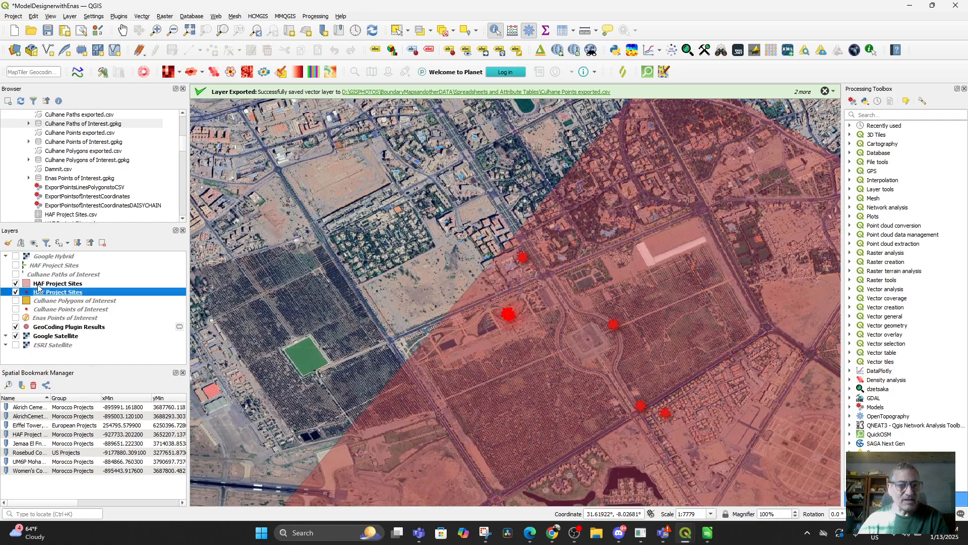
pyautogui.click(44, 283)
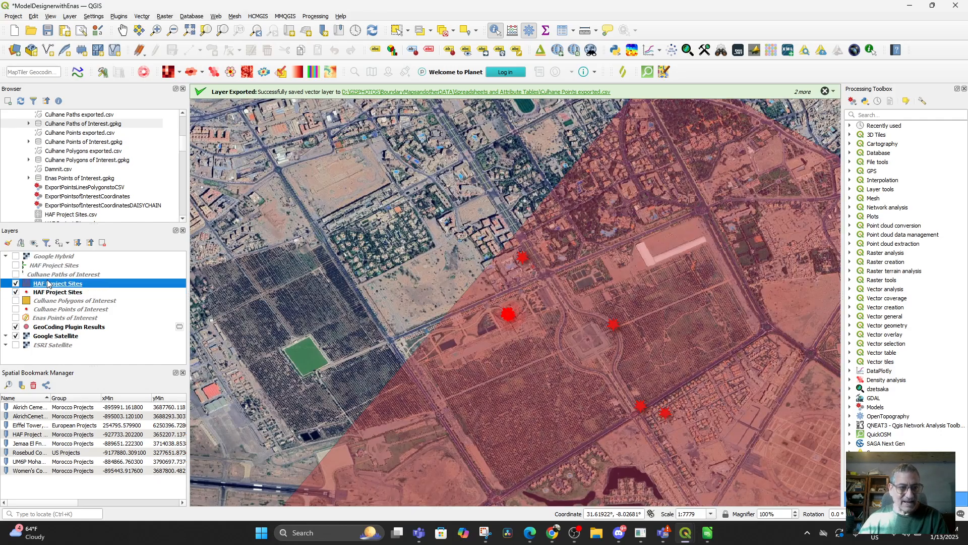
pyautogui.rightClick(51, 287)
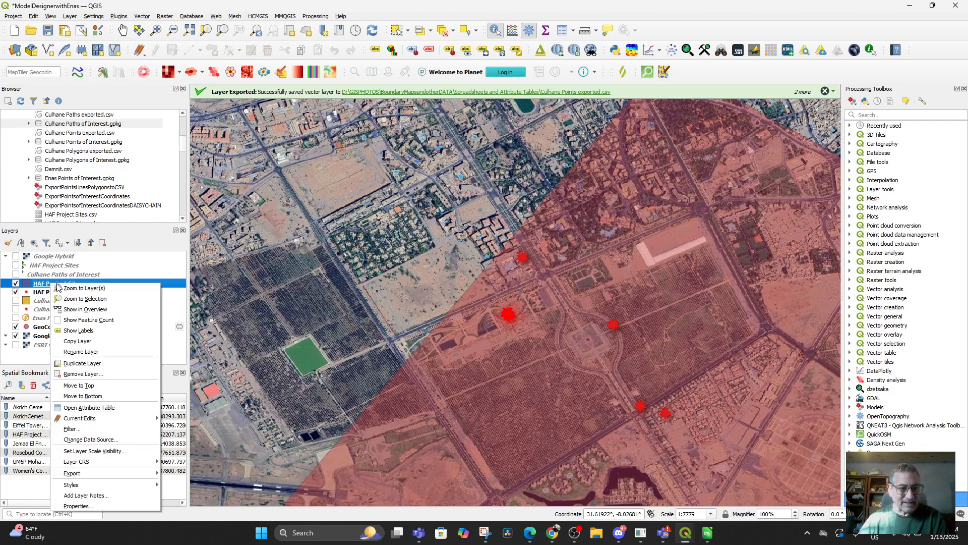
pyautogui.click(113, 445)
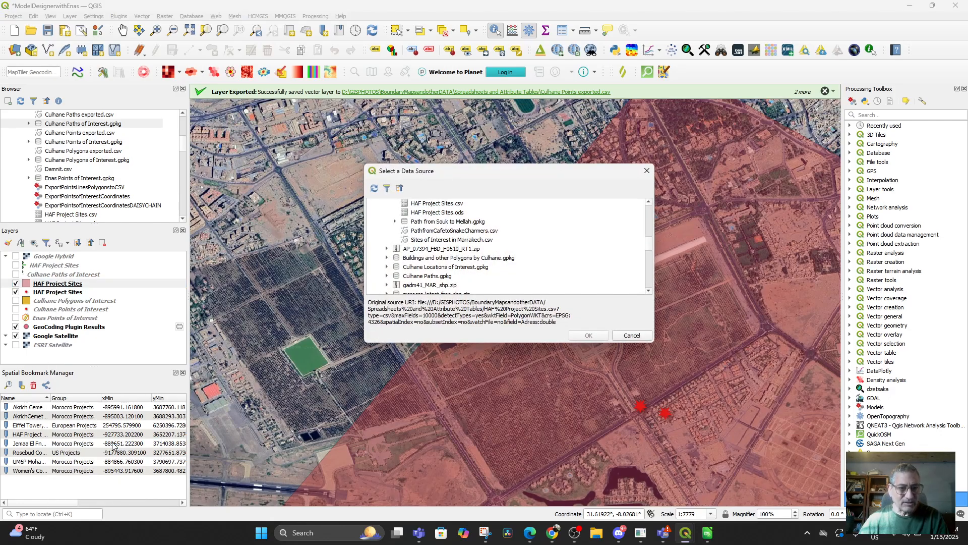
pyautogui.doubleClick(429, 203)
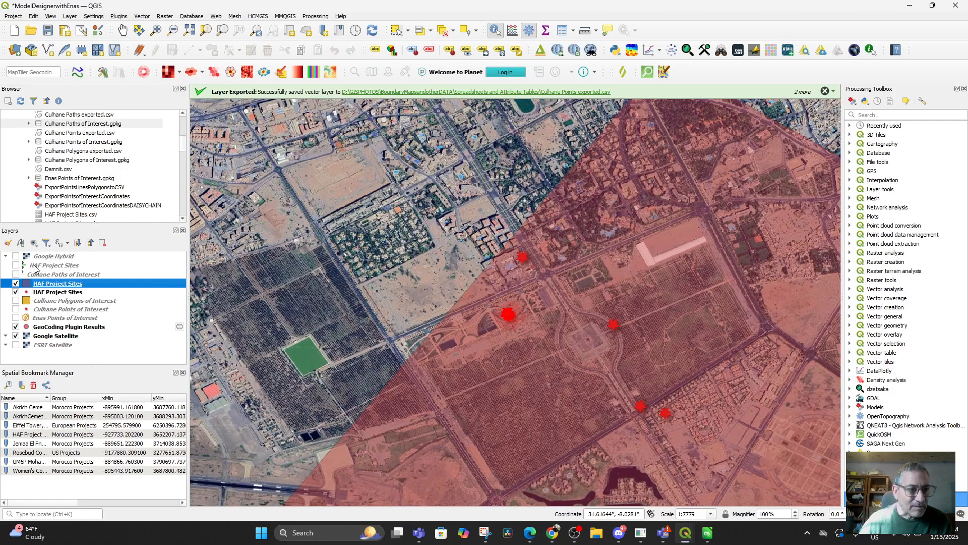
# Show the HAF Project Sites line layer and reload its data source from HAF Project Sites.csv
pyautogui.click(16, 265)
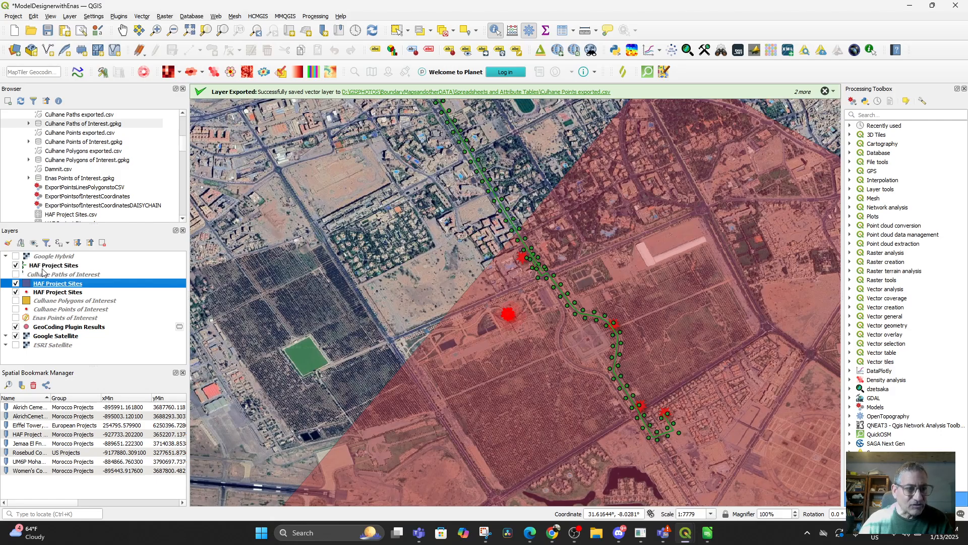
pyautogui.click(47, 265)
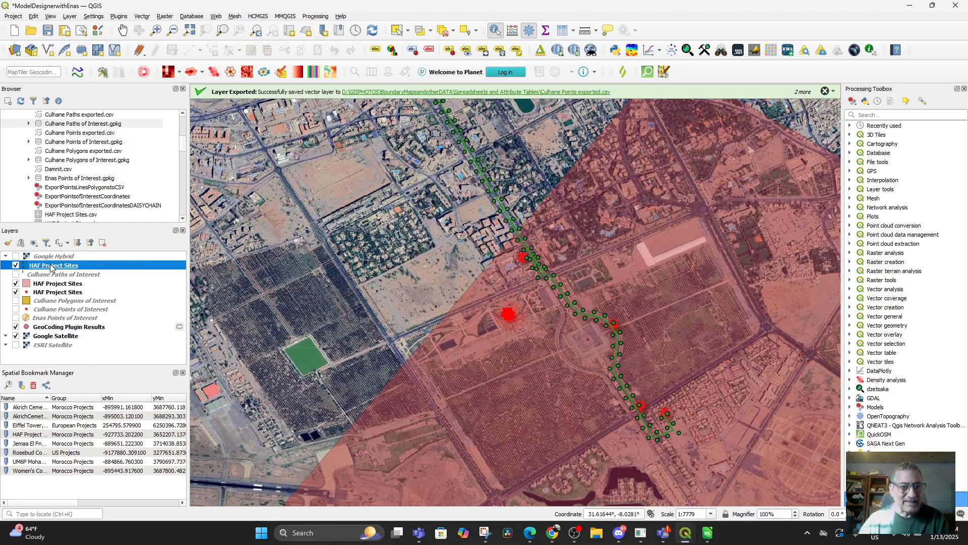
pyautogui.rightClick(51, 267)
pyautogui.click(429, 324)
pyautogui.scroll(-2, 429, 324)
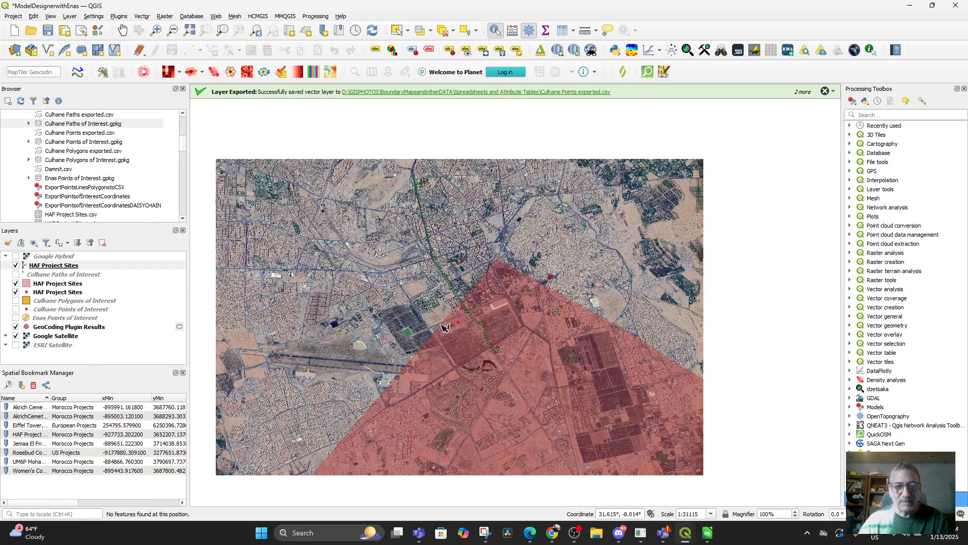
pyautogui.moveTo(443, 339); pyautogui.dragTo(483, 289)
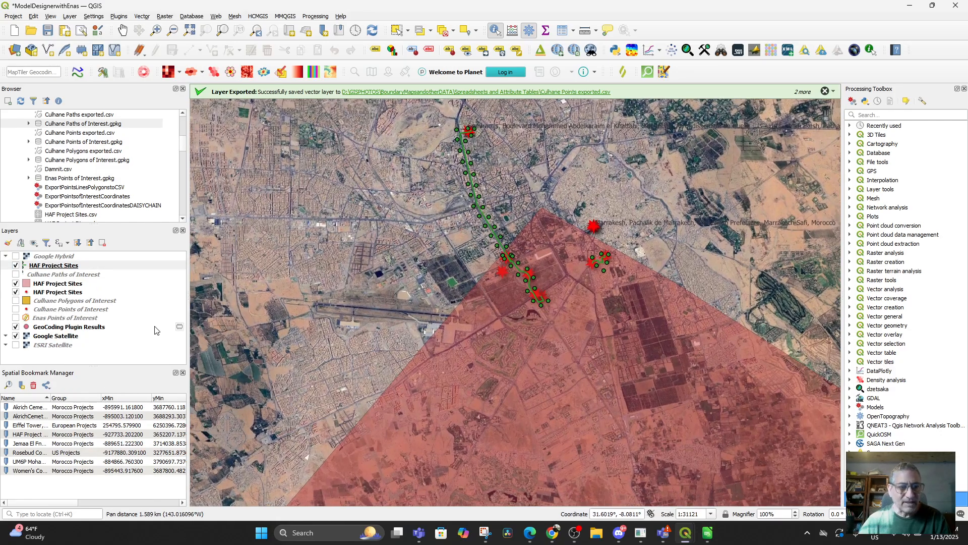
pyautogui.click(53, 268)
pyautogui.rightClick(52, 270)
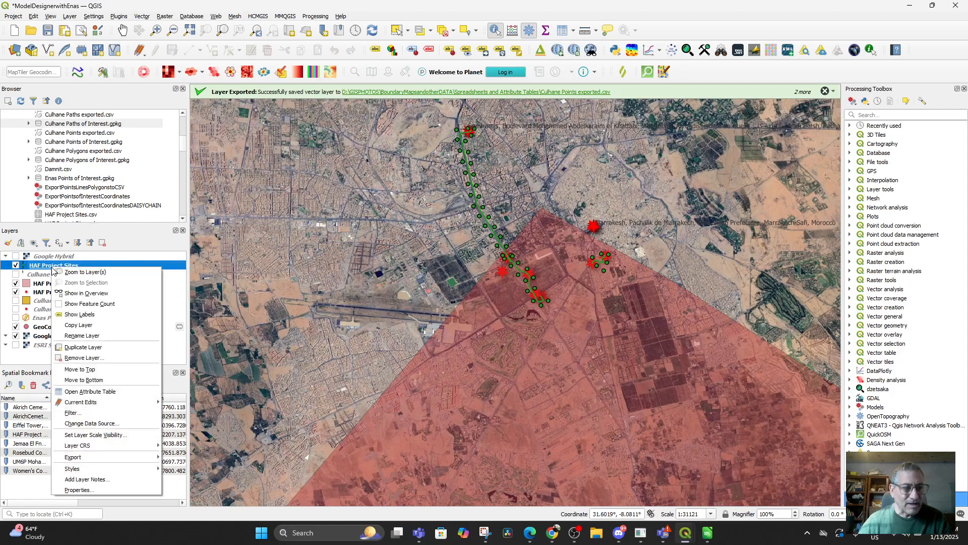
pyautogui.click(92, 425)
pyautogui.doubleClick(444, 204)
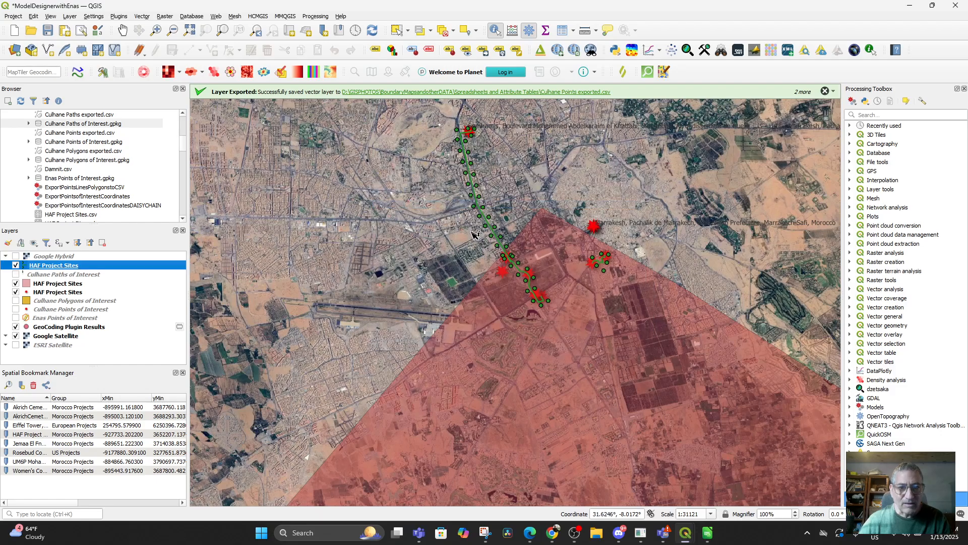
# Remove the point, polygon and line HAF Project Sites layers from the project together
pyautogui.scroll(-7, 494, 327)
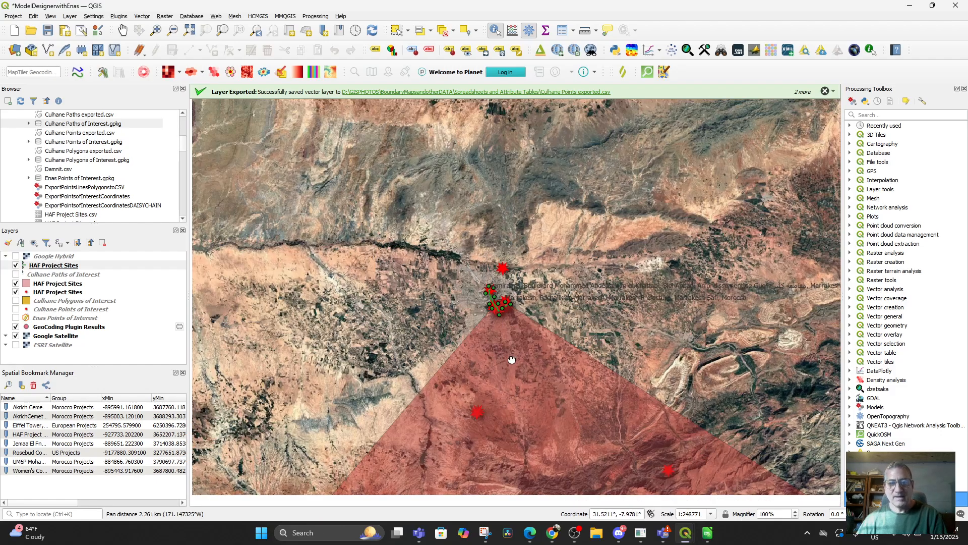
pyautogui.scroll(4, 545, 388)
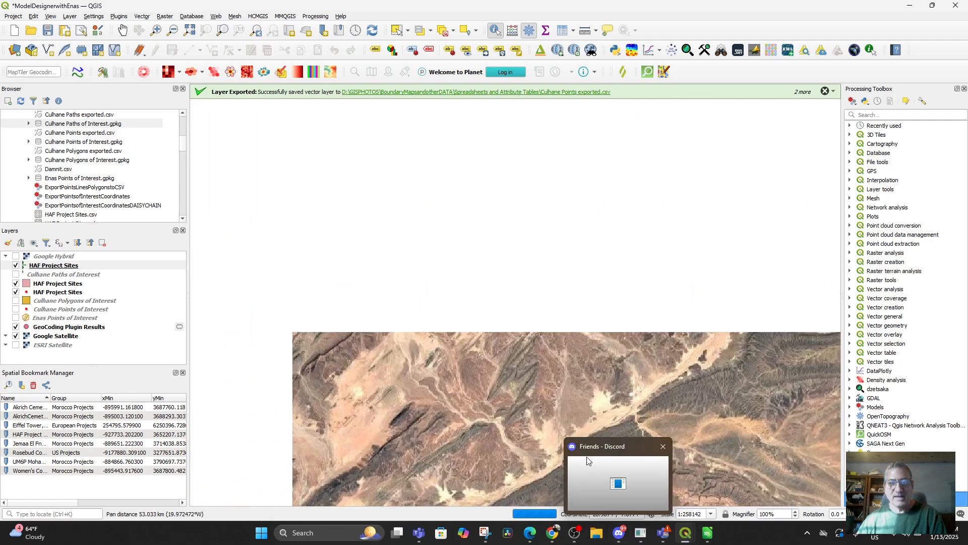
pyautogui.scroll(-2, 533, 281)
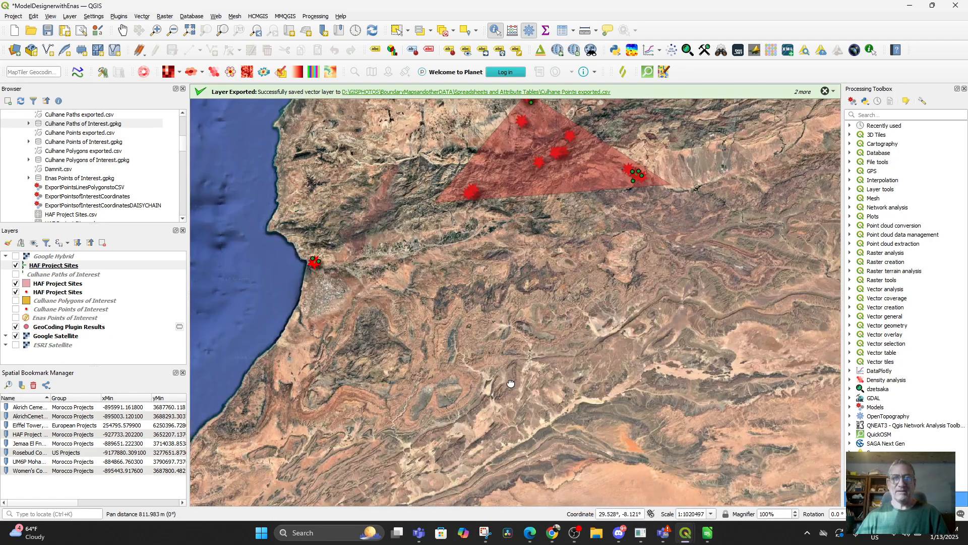
pyautogui.moveTo(397, 235); pyautogui.dragTo(401, 388)
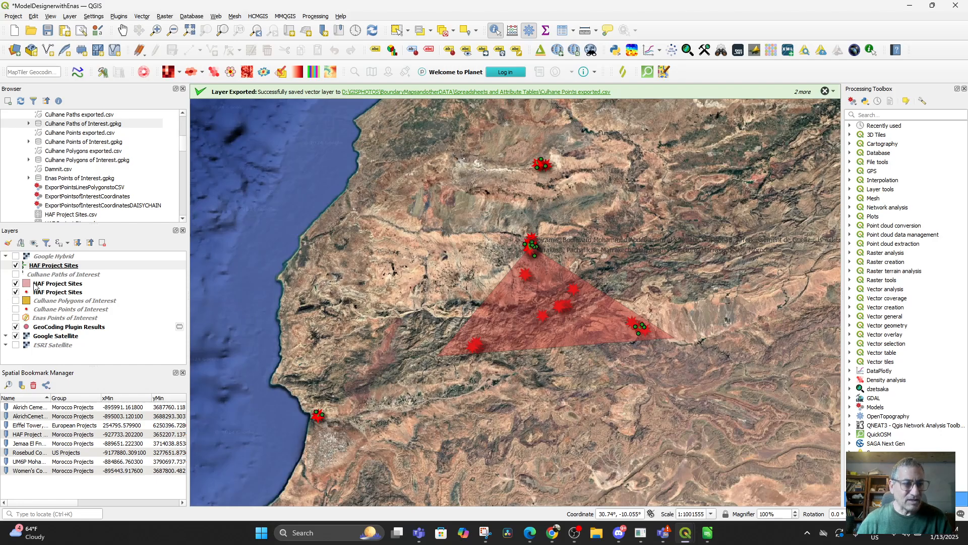
pyautogui.click(36, 285)
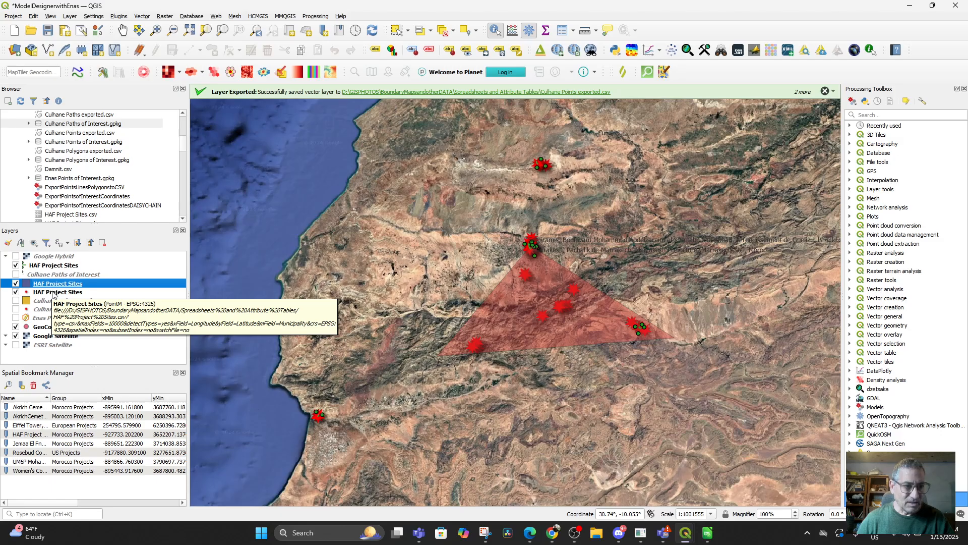
pyautogui.keyDown('ctrl'); pyautogui.click(53, 292); pyautogui.keyUp('ctrl')
pyautogui.keyDown('ctrl'); pyautogui.click(47, 265); pyautogui.keyUp('ctrl')
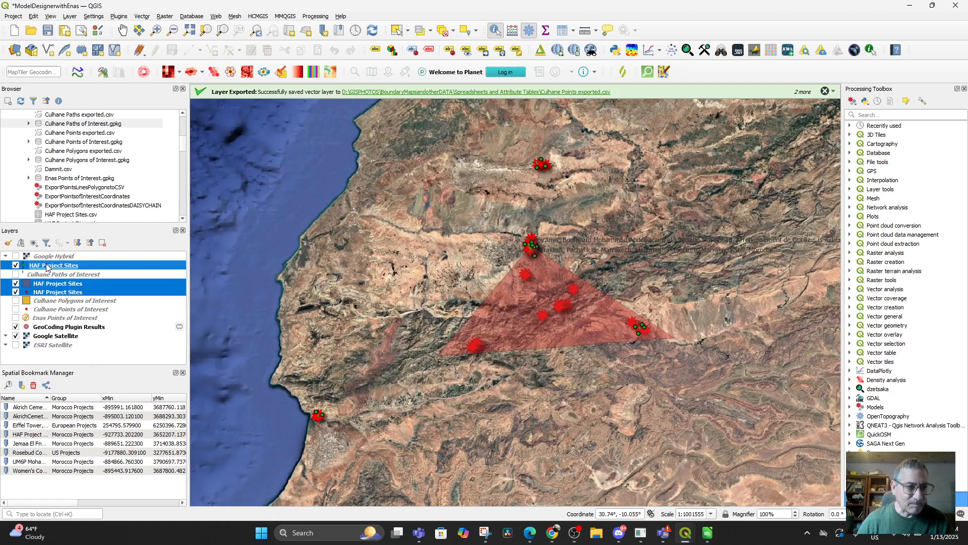
pyautogui.rightClick(79, 286)
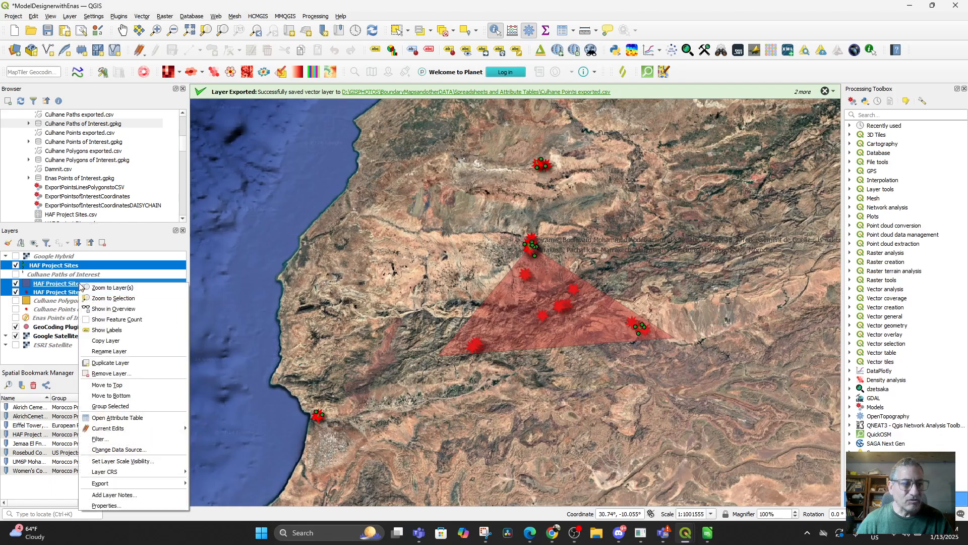
pyautogui.click(105, 374)
pyautogui.click(476, 277)
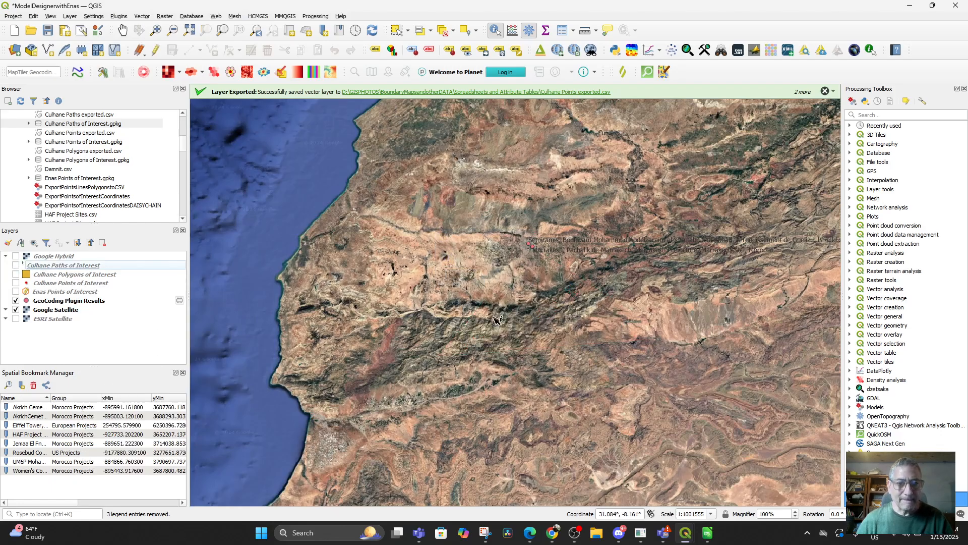
# Show the Culhane Polygons, Paths and Points of Interest layers and bring their features around Marrakech into view
pyautogui.scroll(3, 462, 275)
pyautogui.moveTo(698, 169); pyautogui.dragTo(603, 289)
pyautogui.scroll(-2, 609, 298)
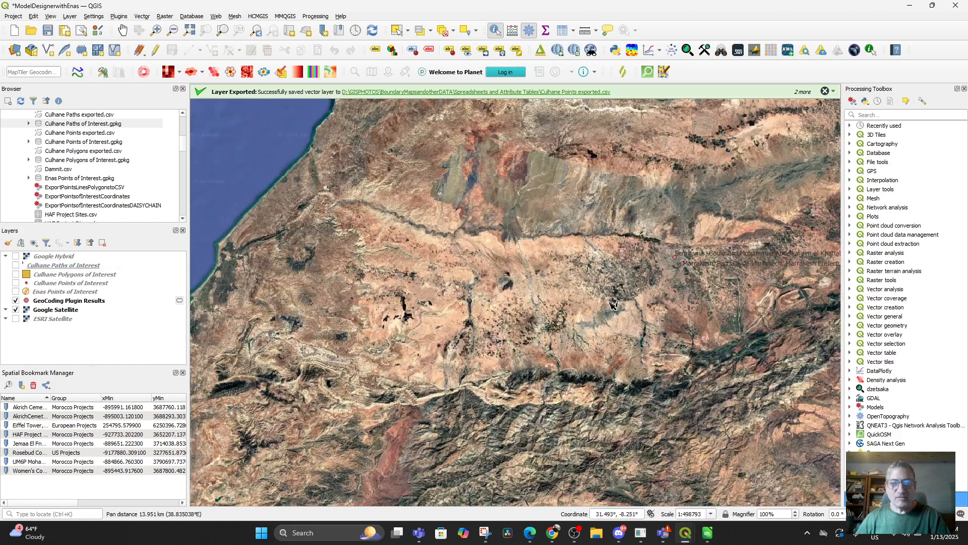
pyautogui.moveTo(565, 361); pyautogui.dragTo(643, 357)
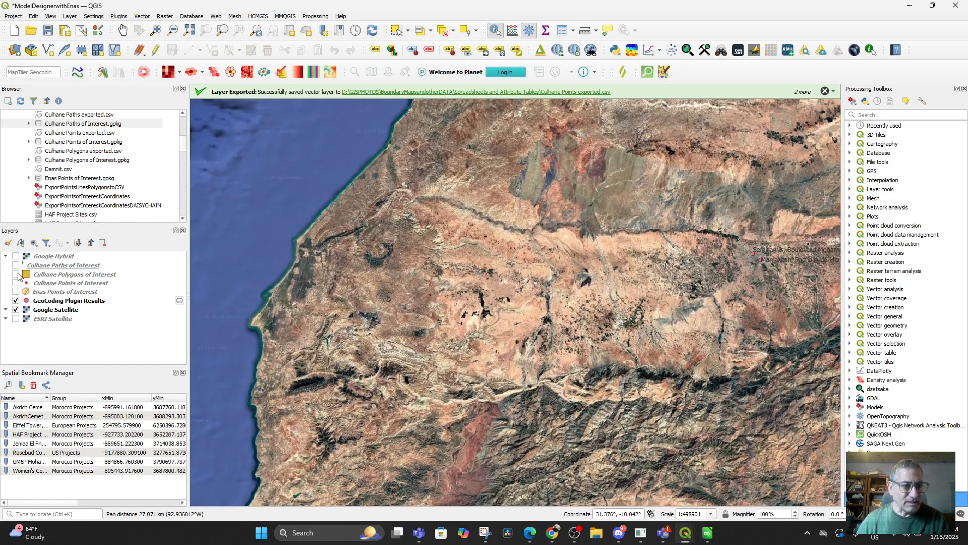
pyautogui.click(16, 274)
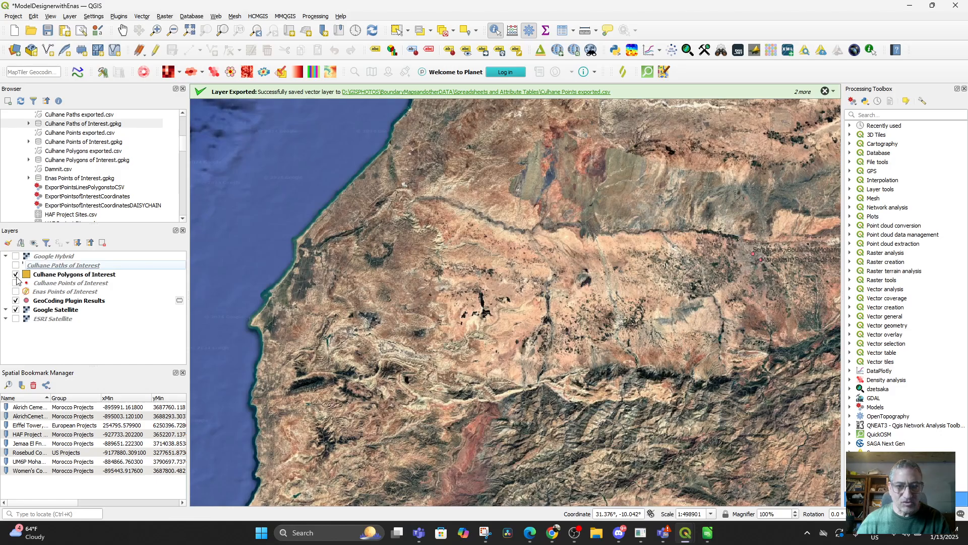
pyautogui.click(15, 266)
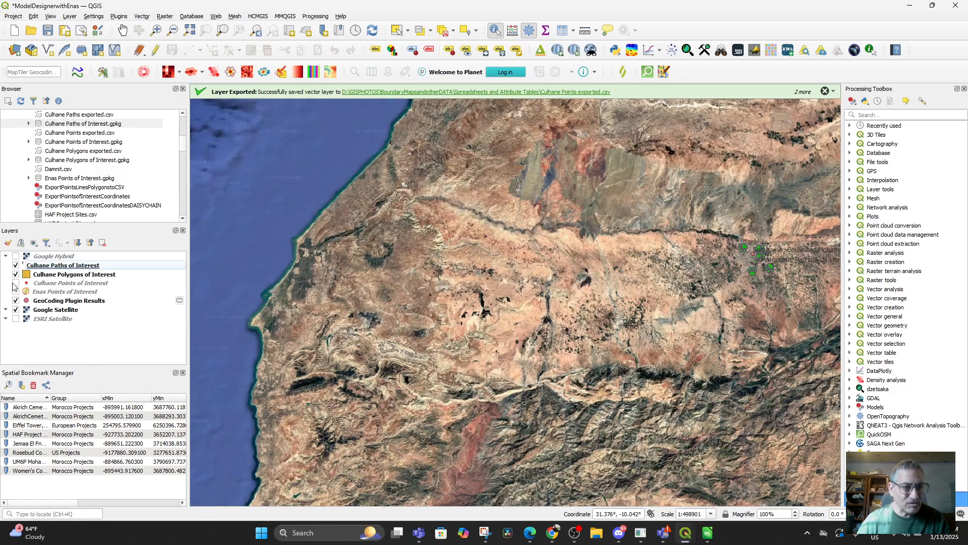
pyautogui.click(15, 283)
pyautogui.moveTo(737, 290); pyautogui.dragTo(487, 351)
pyautogui.scroll(2, 487, 350)
pyautogui.moveTo(527, 230); pyautogui.dragTo(488, 403)
pyautogui.scroll(2, 488, 403)
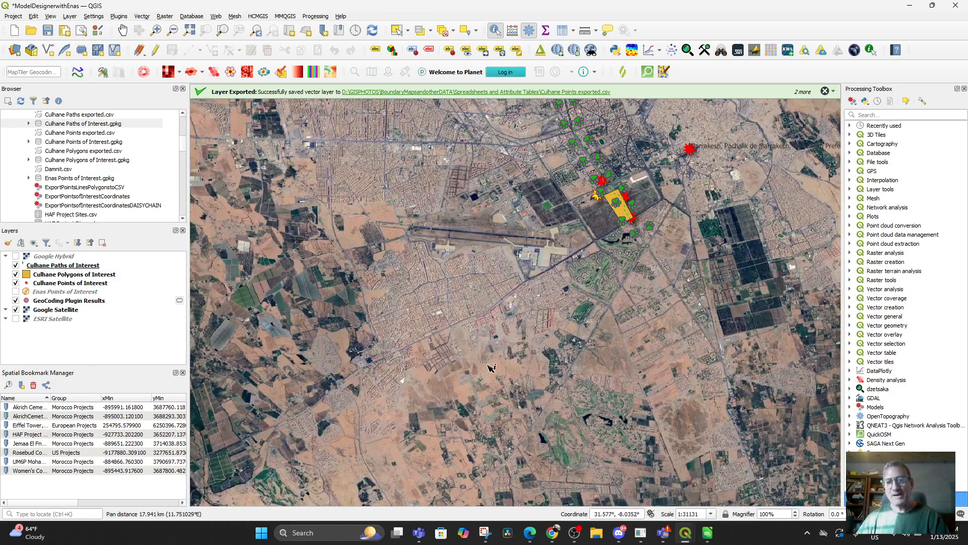
pyautogui.moveTo(436, 221); pyautogui.dragTo(388, 353)
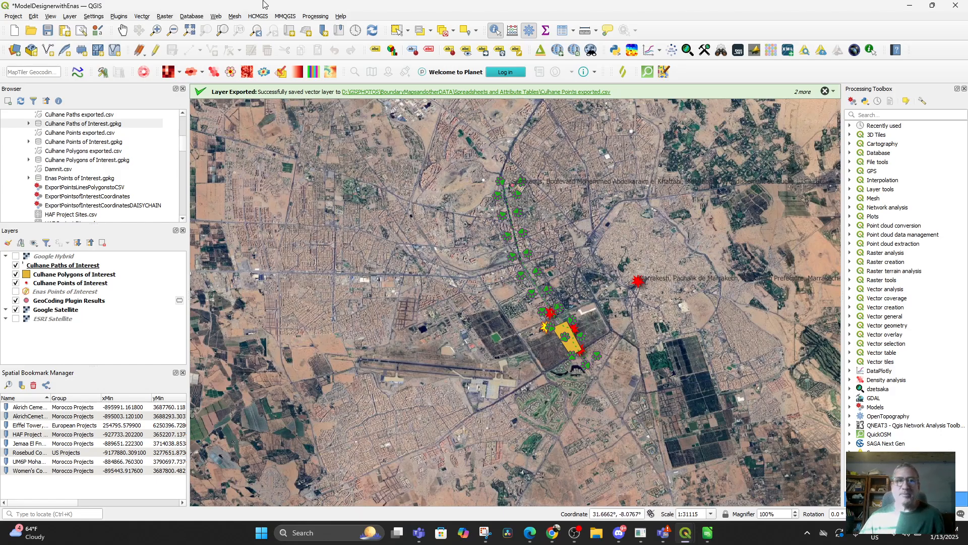
# Open the ExportPointsLinesPolygonstoCSV.model3 model in the Model Designer and bring its inputs into view
pyautogui.click(316, 16)
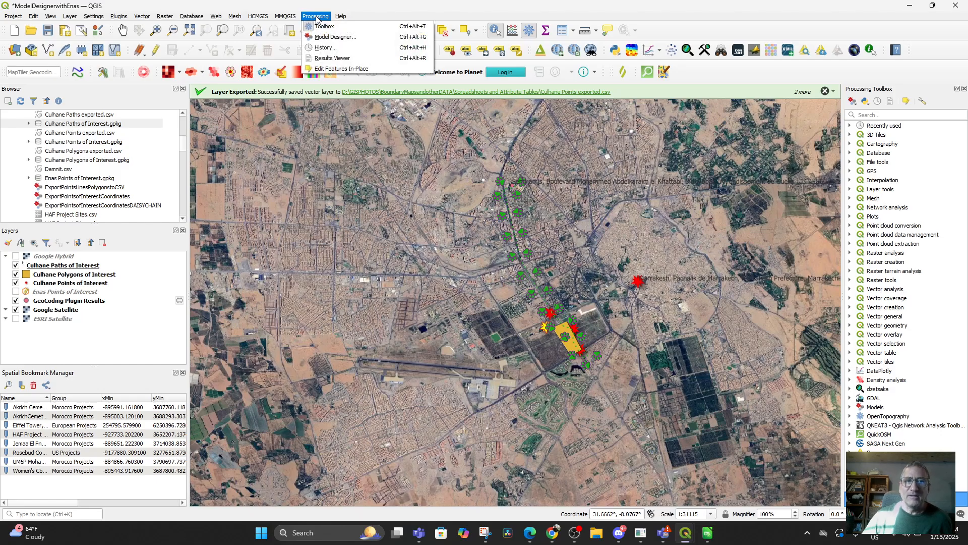
pyautogui.click(332, 37)
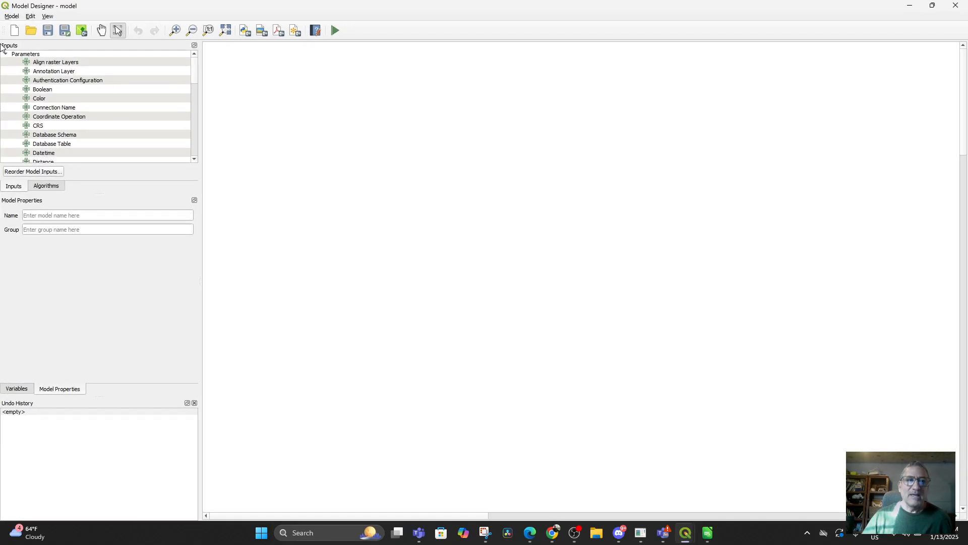
pyautogui.click(18, 19)
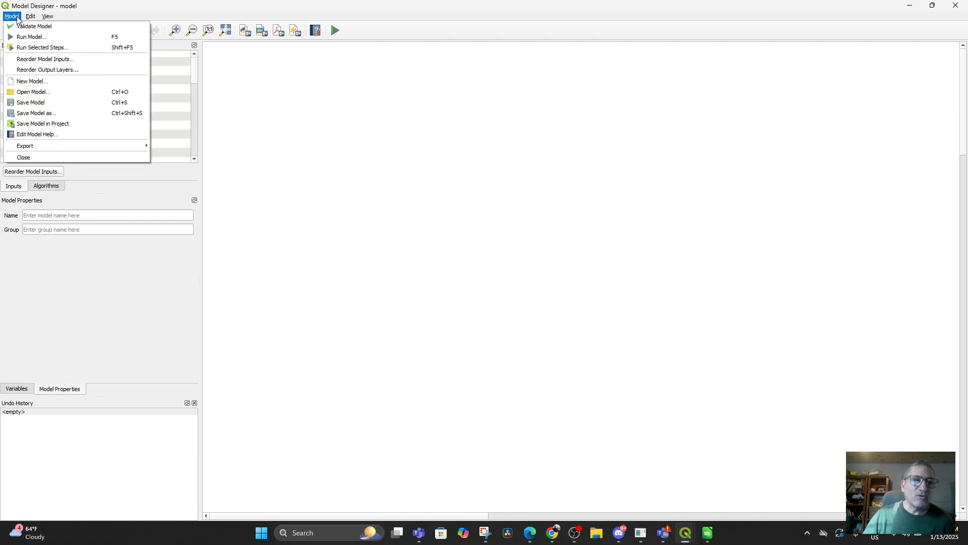
pyautogui.click(45, 93)
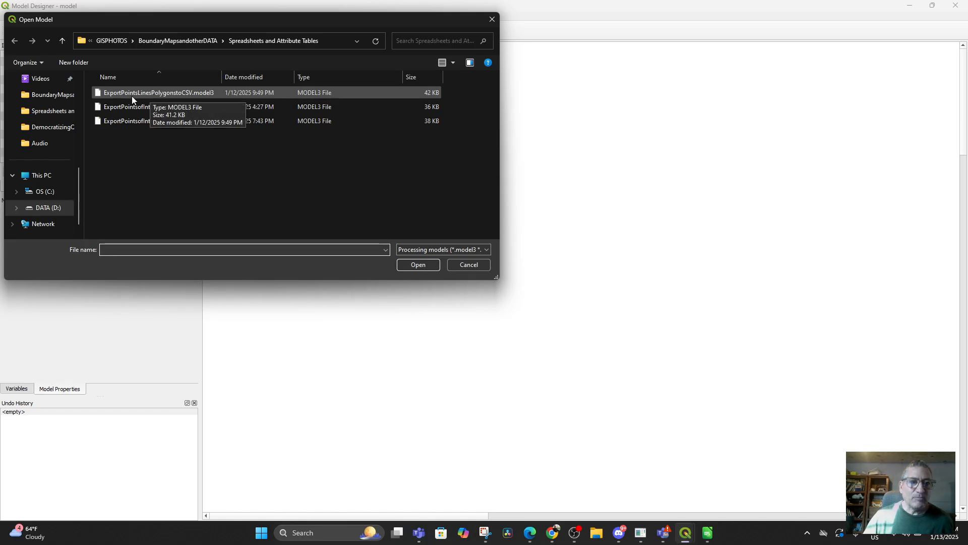
pyautogui.doubleClick(164, 91)
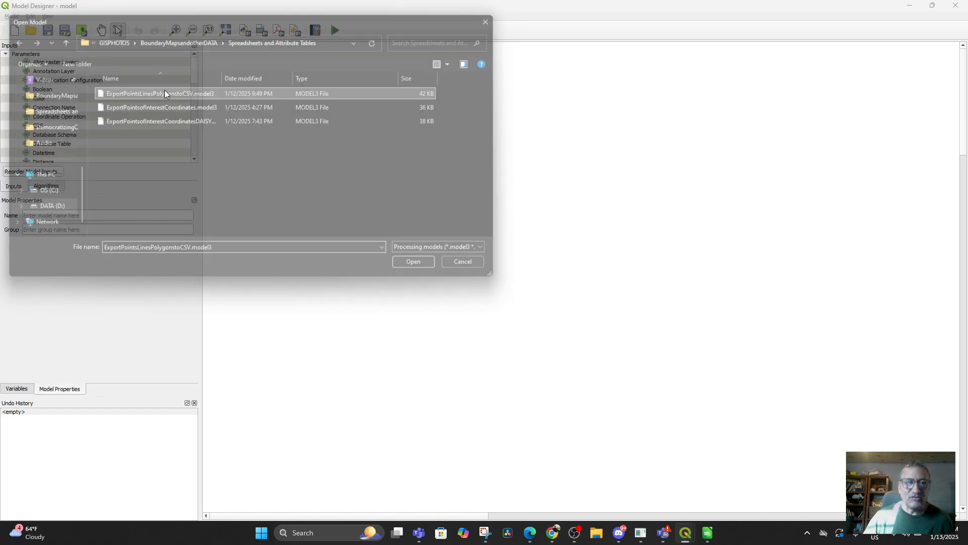
pyautogui.scroll(-1, 627, 236)
pyautogui.moveTo(639, 254); pyautogui.dragTo(630, 426)
pyautogui.scroll(1, 584, 296)
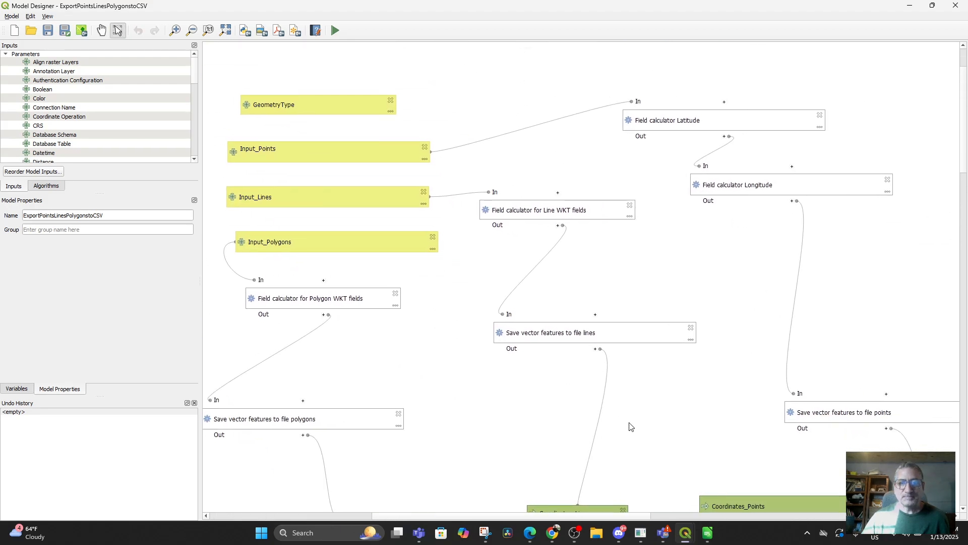
# Check the geometry types defined for the Input_Points, Input_Lines and Input_Polygons parameters, leaving their definitions unchanged
pyautogui.doubleClick(323, 157)
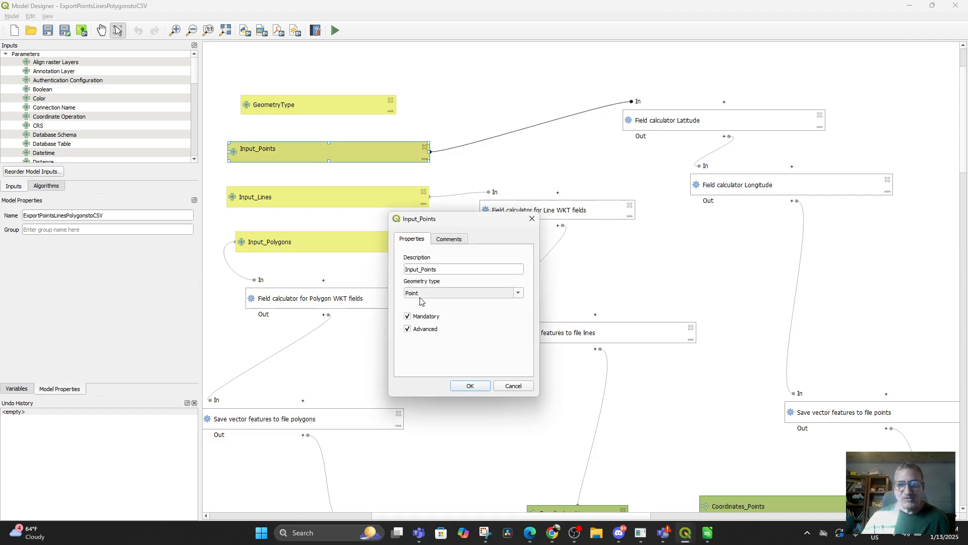
pyautogui.click(522, 386)
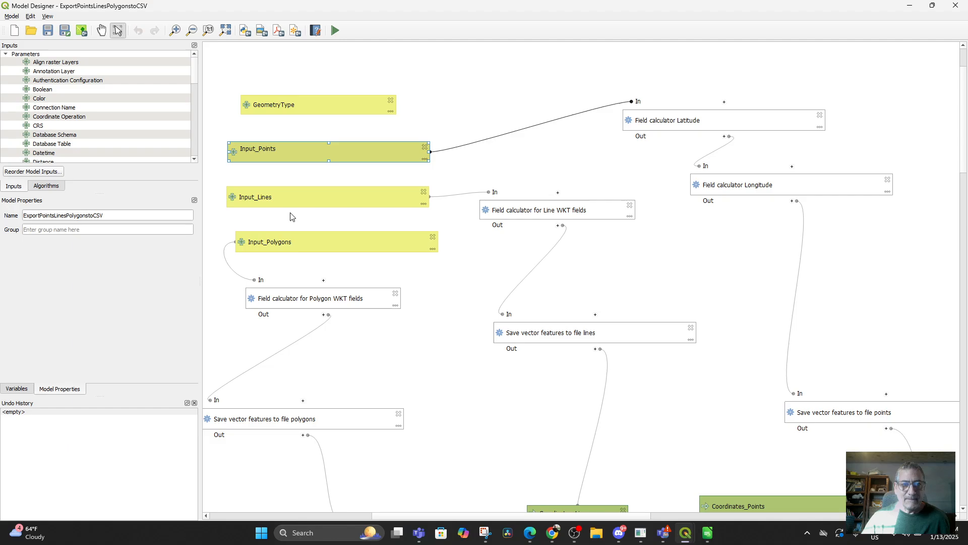
pyautogui.click(309, 198)
pyautogui.doubleClick(310, 198)
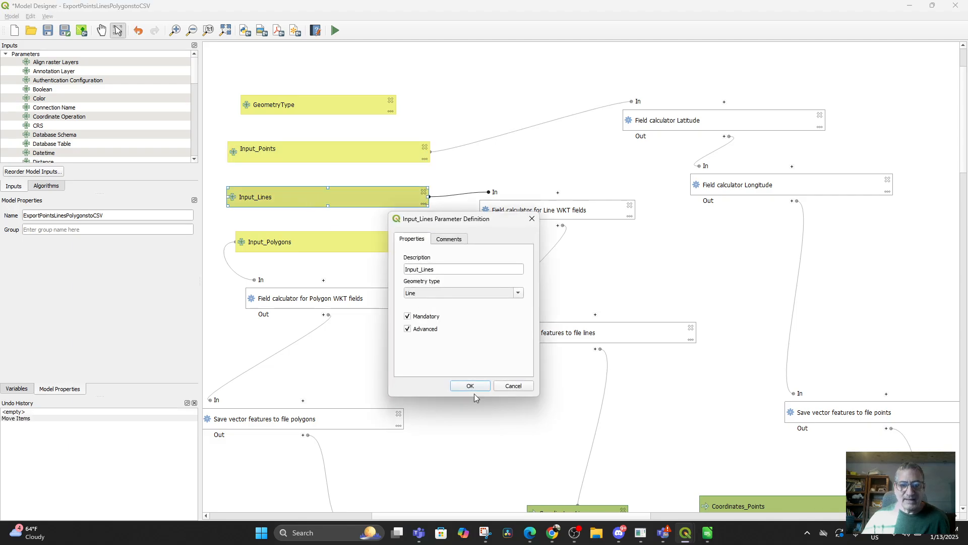
pyautogui.click(508, 388)
pyautogui.doubleClick(298, 244)
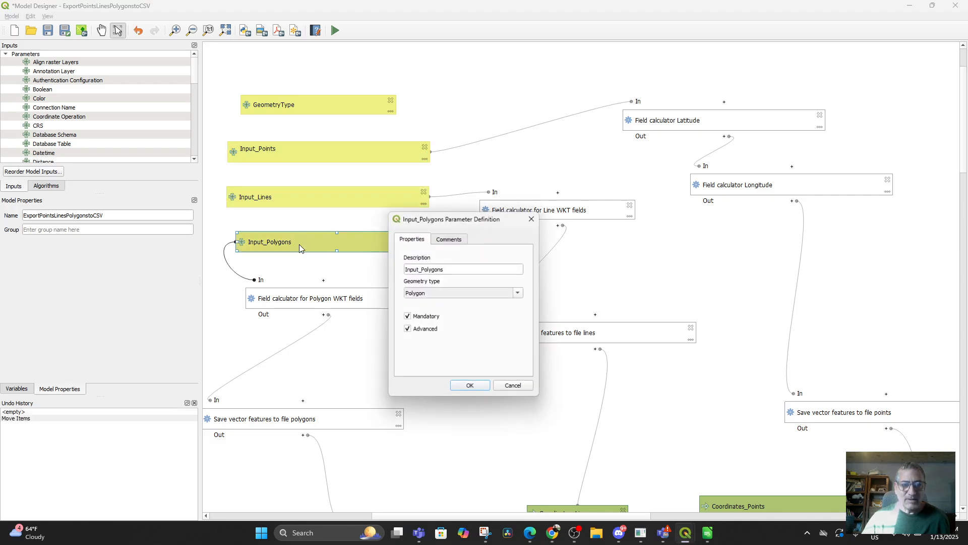
pyautogui.click(513, 386)
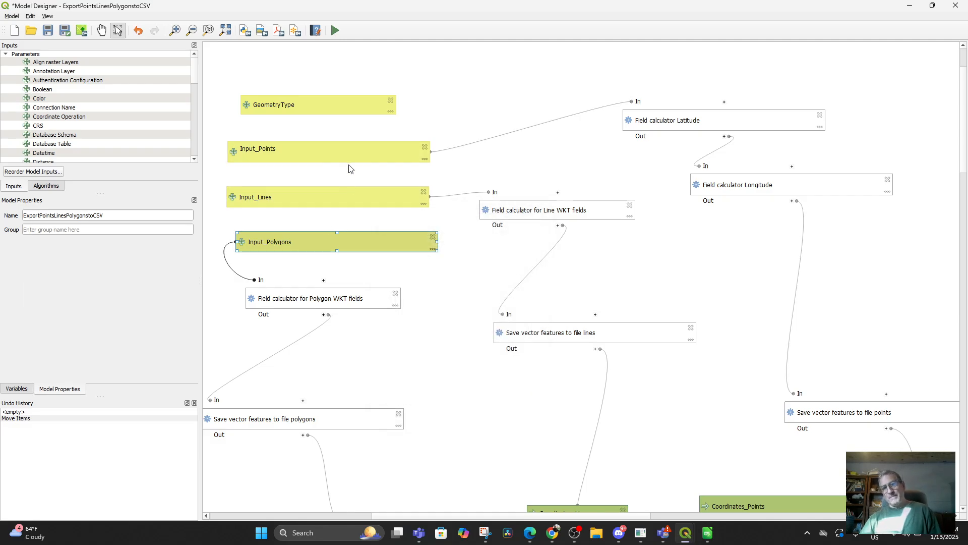
# Review the model's run parameters and the layers offered for Input_Lines, without running the model
pyautogui.click(336, 31)
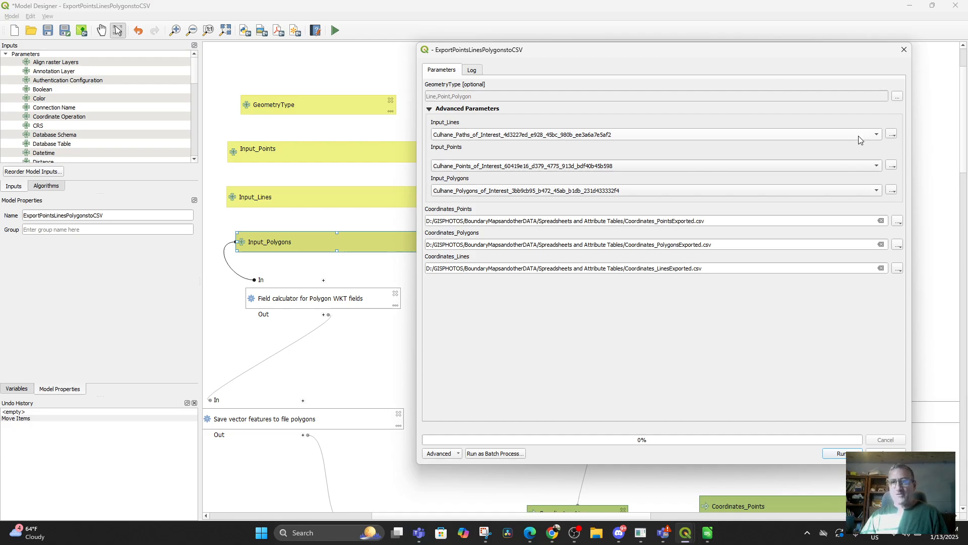
pyautogui.click(878, 134)
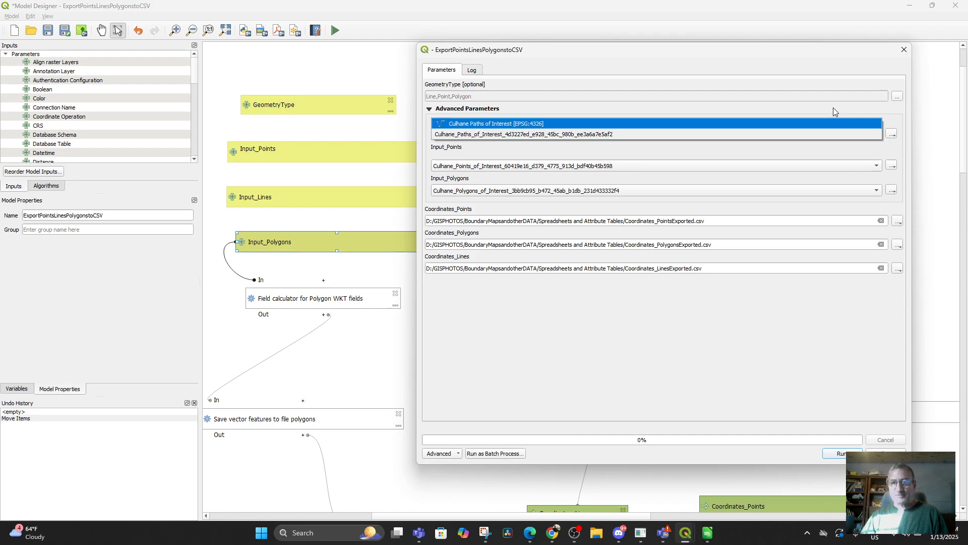
pyautogui.click(746, 134)
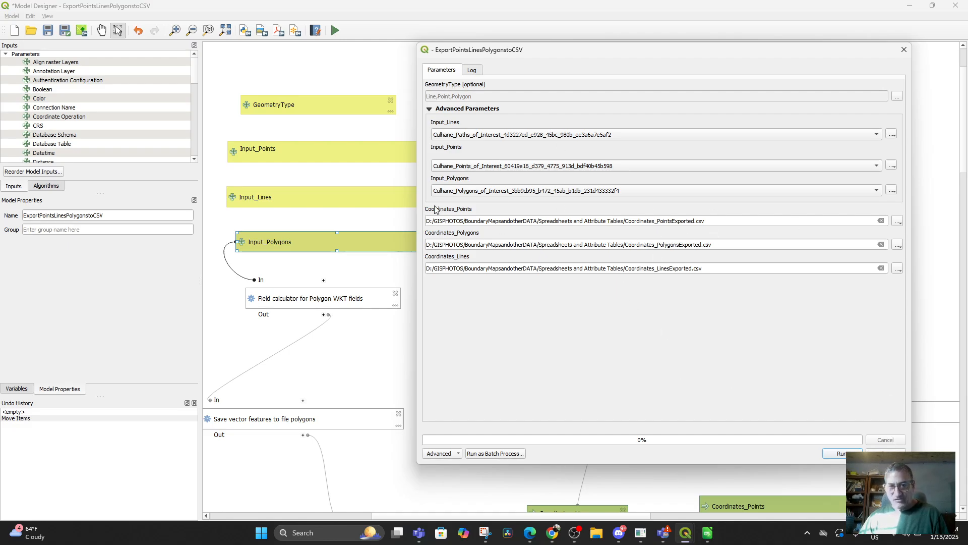
pyautogui.click(886, 454)
# Move the Coordinates_Polygons and Coordinates_Lines outputs slightly upward in the model diagram
pyautogui.moveTo(778, 447); pyautogui.dragTo(784, 369)
pyautogui.moveTo(409, 448); pyautogui.dragTo(401, 430)
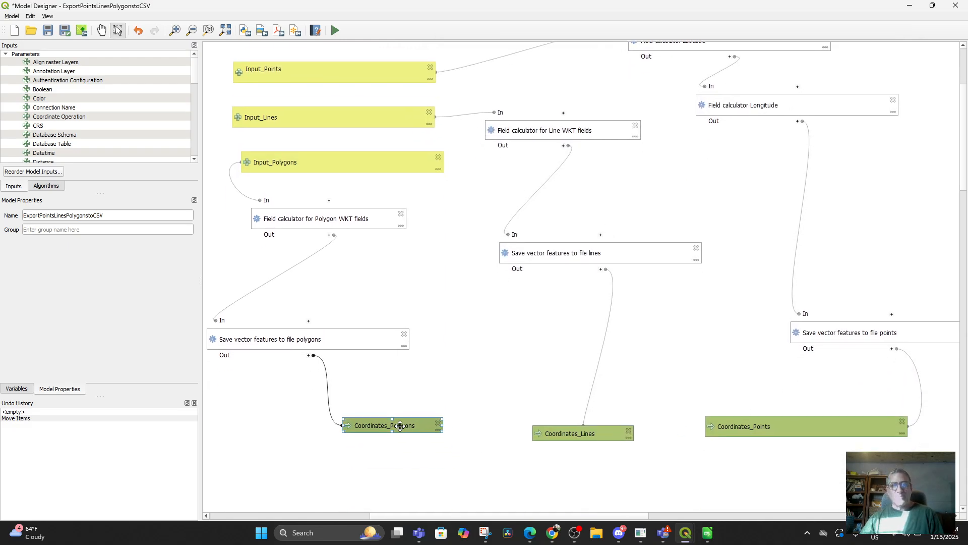
pyautogui.click(351, 74)
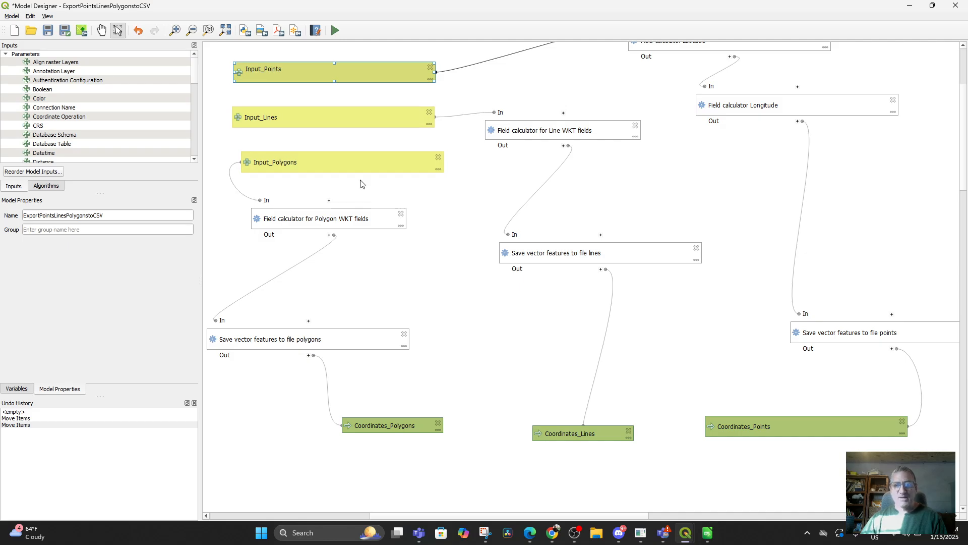
pyautogui.moveTo(568, 433); pyautogui.dragTo(566, 406)
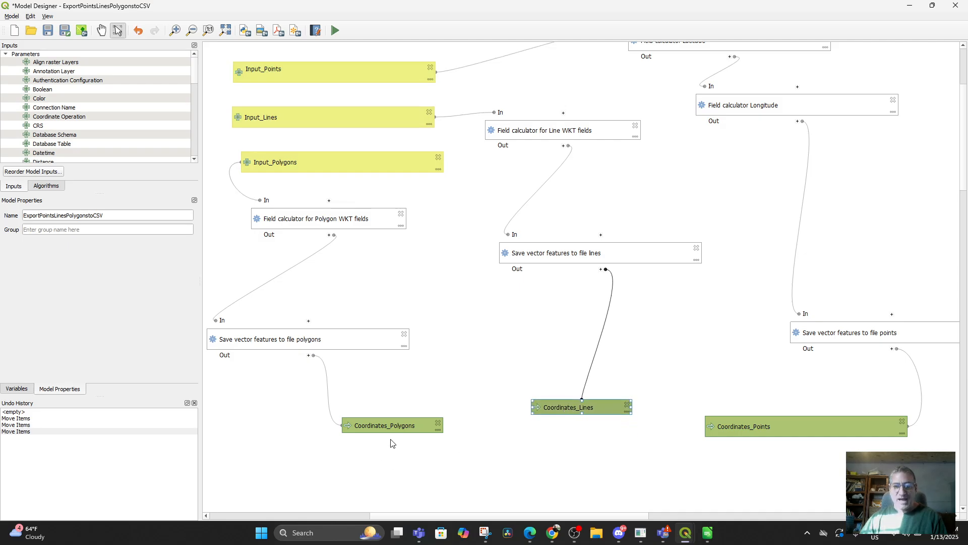
pyautogui.moveTo(392, 425); pyautogui.dragTo(395, 414)
# Examine the full default file path of the Coordinates_Polygons output without changing it
pyautogui.doubleClick(384, 418)
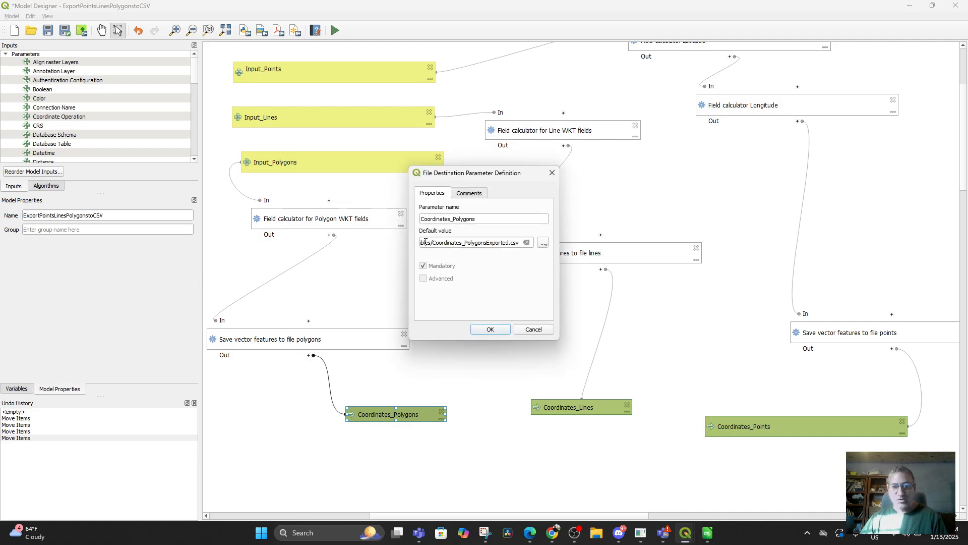
pyautogui.moveTo(425, 242); pyautogui.dragTo(403, 243)
pyautogui.click(471, 243)
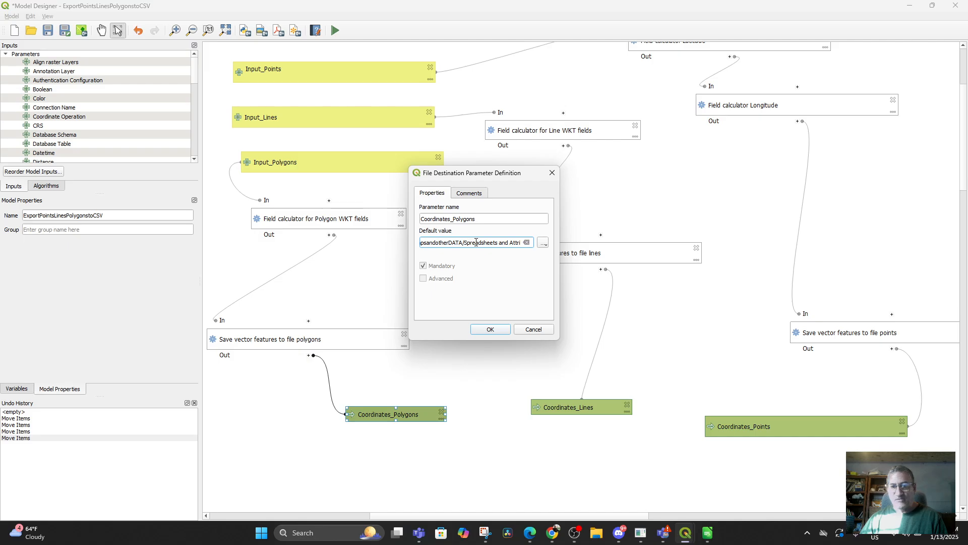
pyautogui.moveTo(476, 243); pyautogui.dragTo(535, 244)
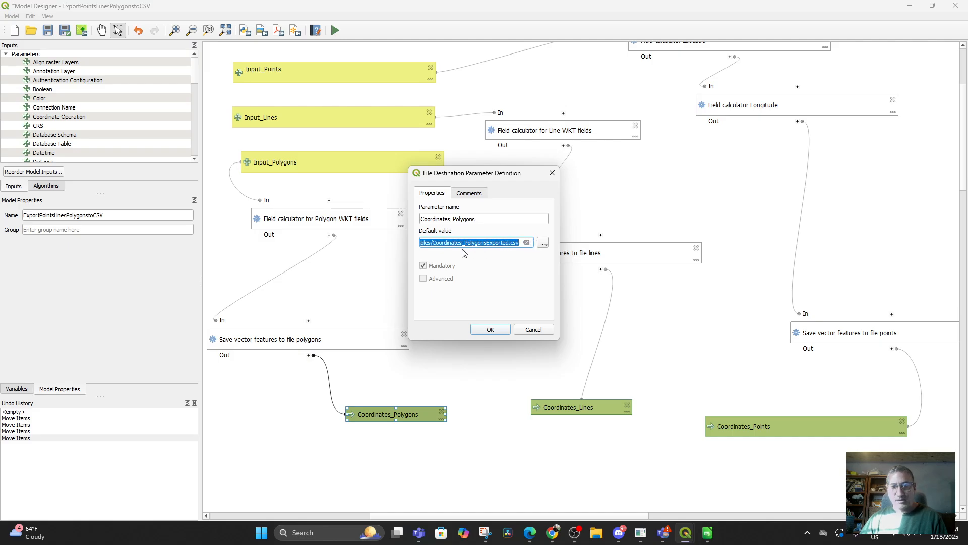
pyautogui.click(497, 243)
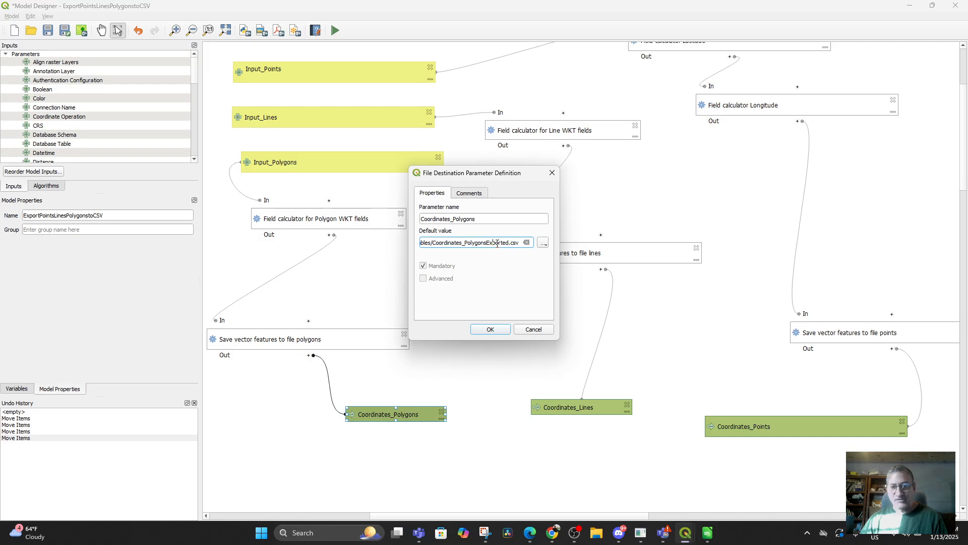
pyautogui.click(527, 330)
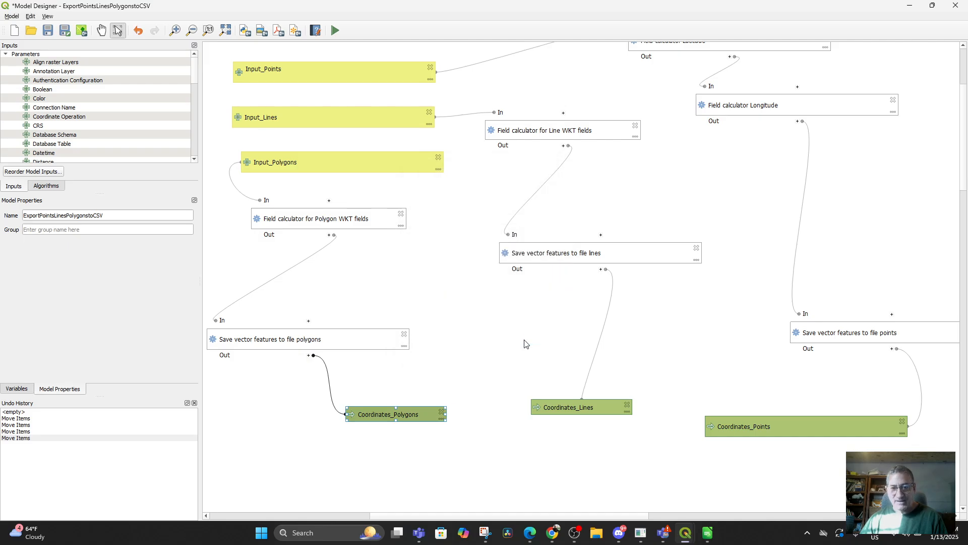
# Check the default CSV destinations of the Coordinates_Lines and Coordinates_Points outputs
pyautogui.doubleClick(572, 406)
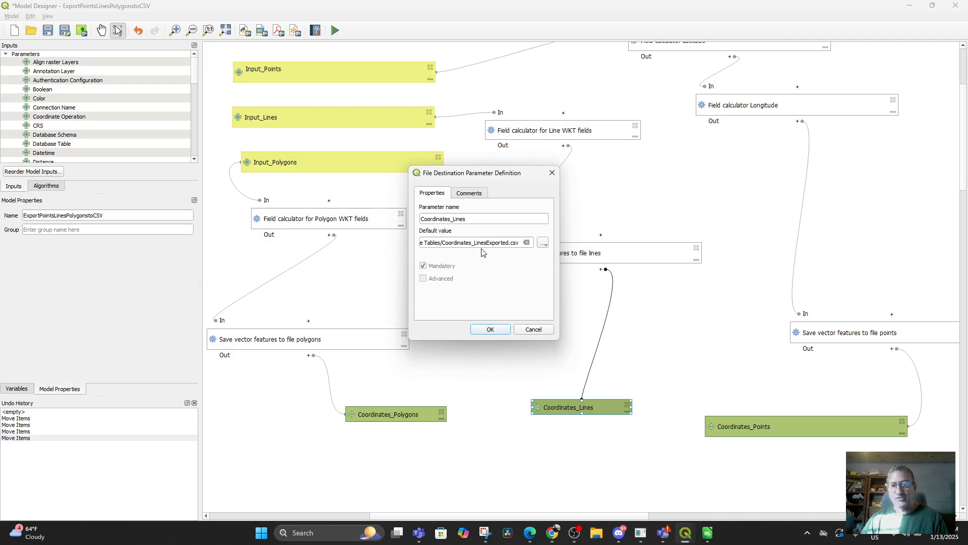
pyautogui.click(525, 331)
pyautogui.doubleClick(815, 428)
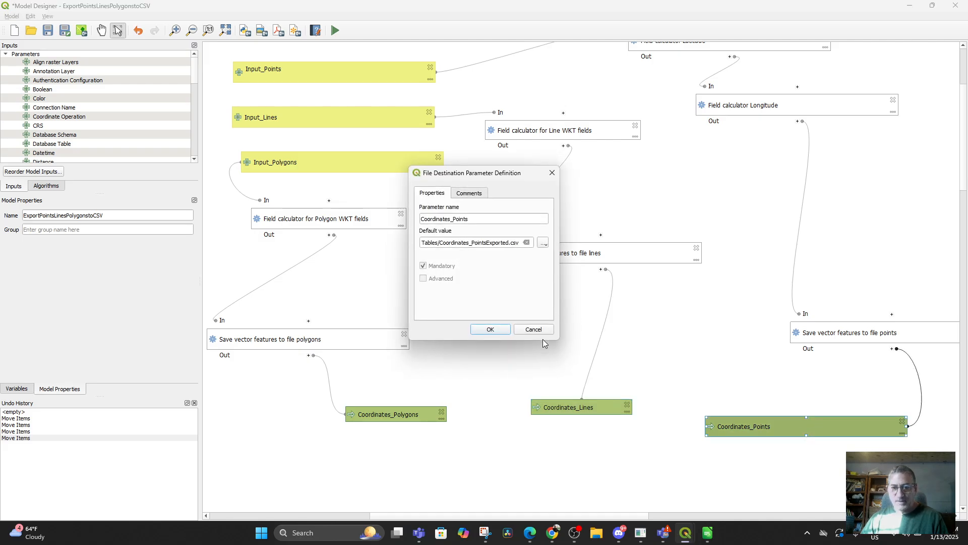
pyautogui.click(533, 329)
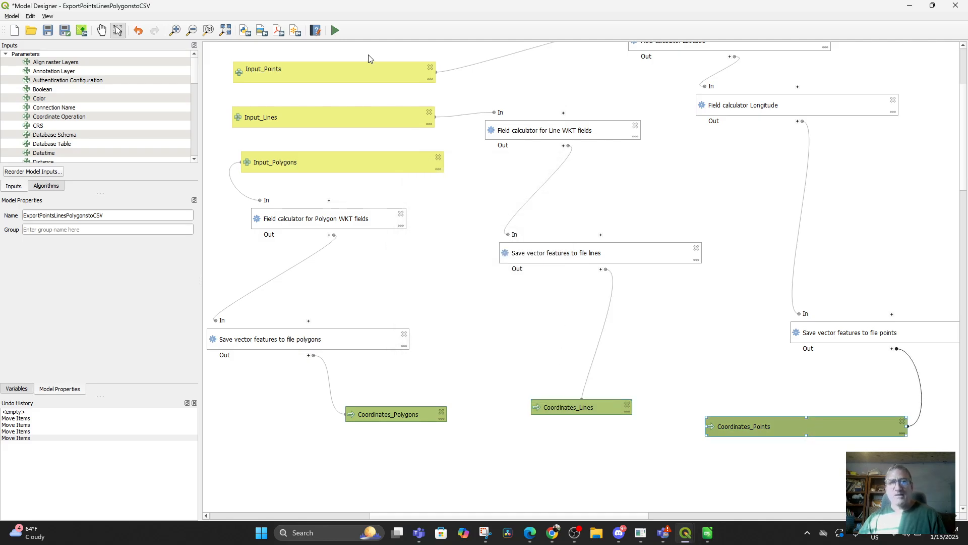
# Add a Vector Layer input to the model with the description Input Enas Layer
pyautogui.moveTo(593, 370); pyautogui.dragTo(596, 435)
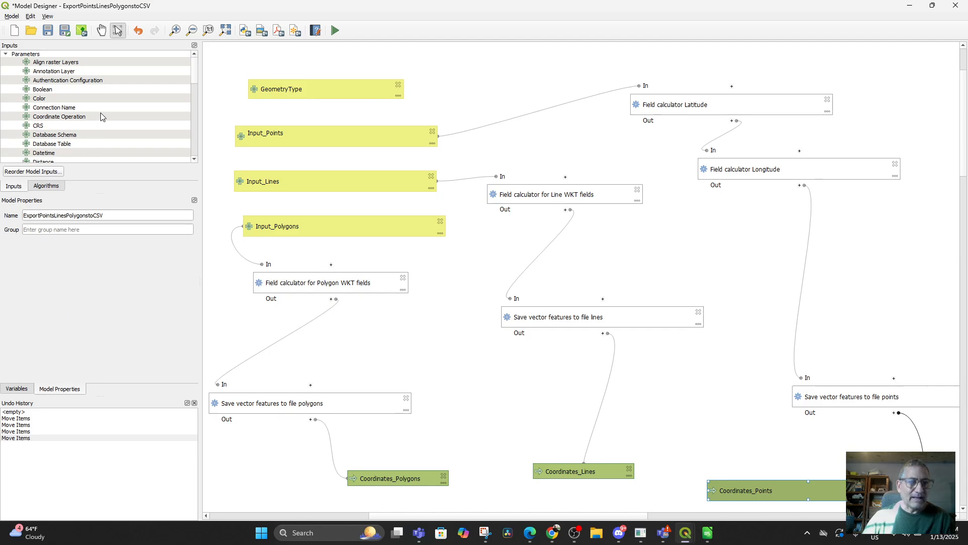
pyautogui.scroll(-1, 105, 90)
pyautogui.scroll(-6, 104, 93)
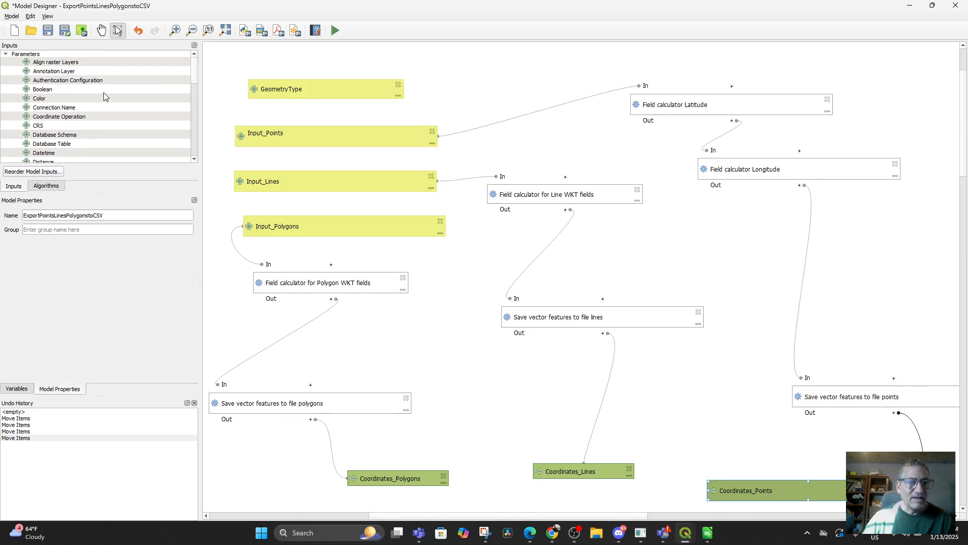
pyautogui.scroll(-4, 89, 132)
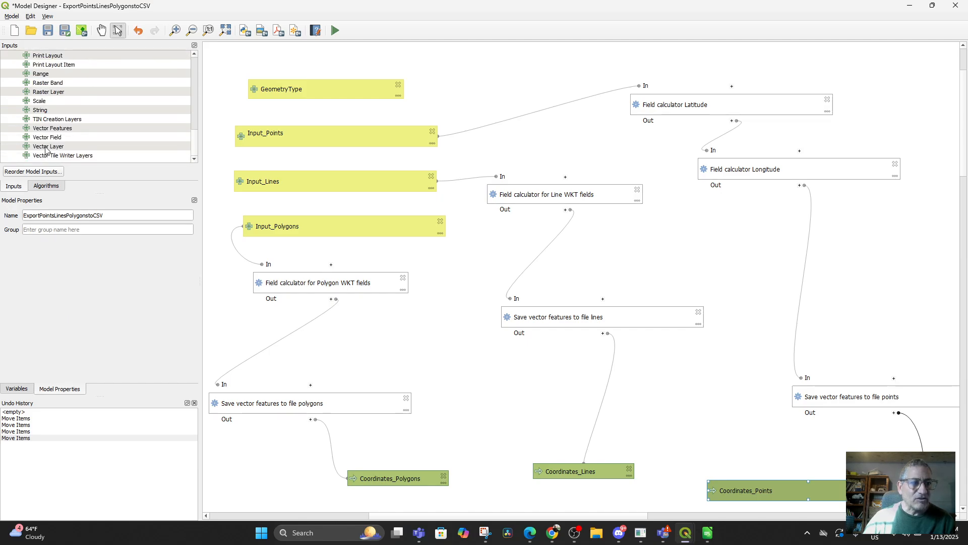
pyautogui.click(46, 146)
pyautogui.moveTo(45, 149); pyautogui.dragTo(479, 204)
pyautogui.click(449, 269)
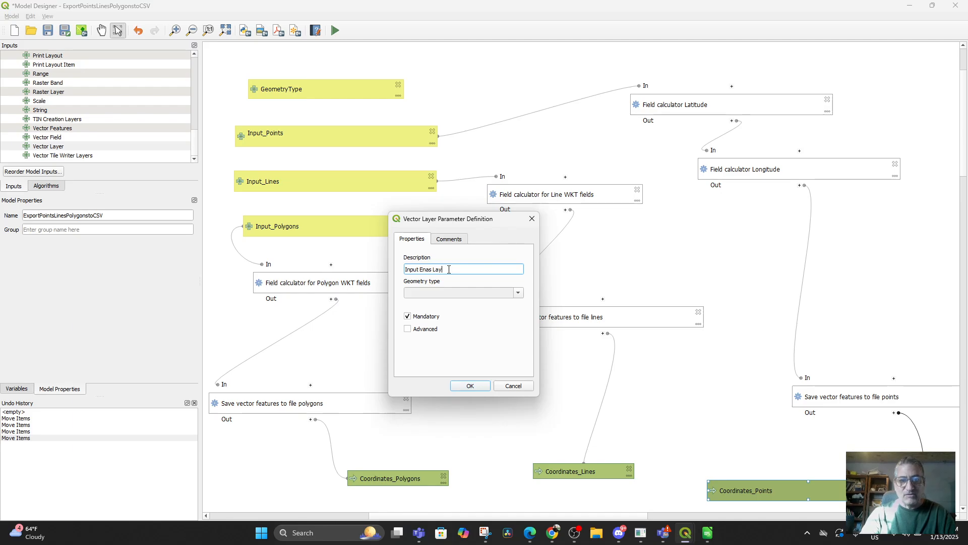
# Restrict the new vector layer input to Point geometry and place it between GeometryType and Field calculator Latitude
pyautogui.click(518, 293)
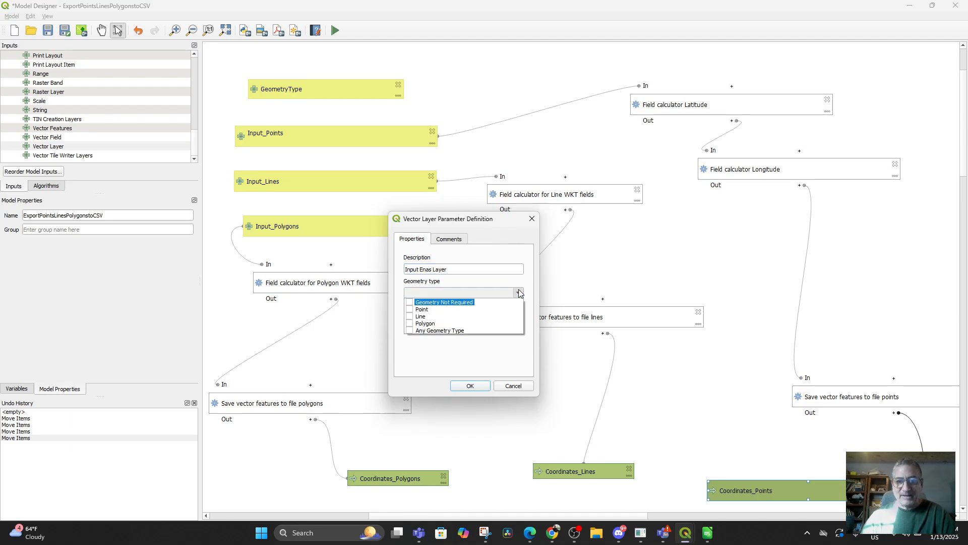
pyautogui.click(409, 309)
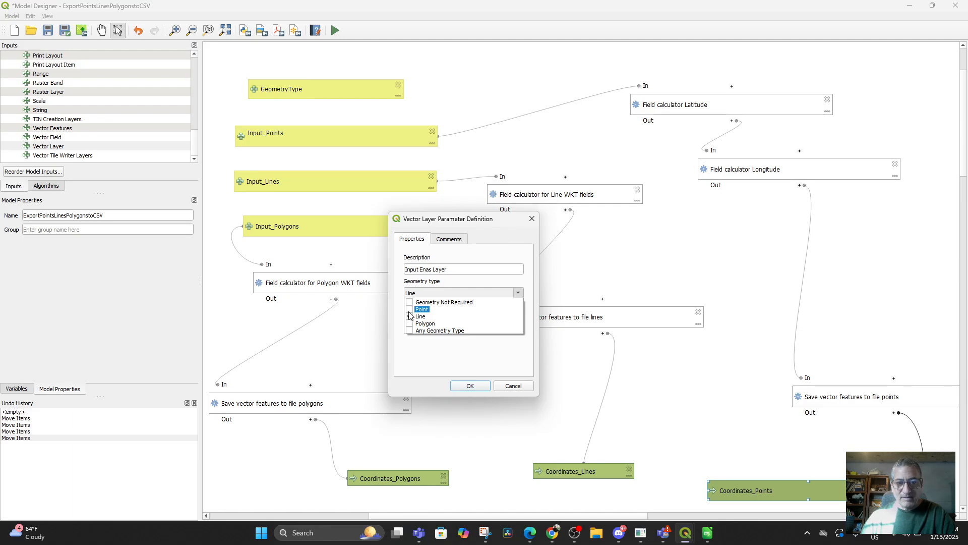
pyautogui.click(409, 316)
pyautogui.click(410, 317)
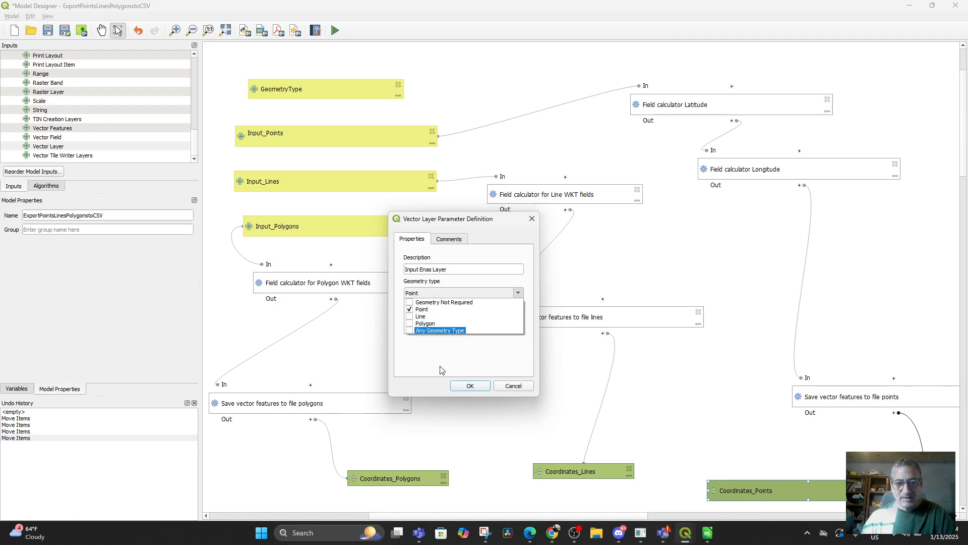
pyautogui.click(455, 389)
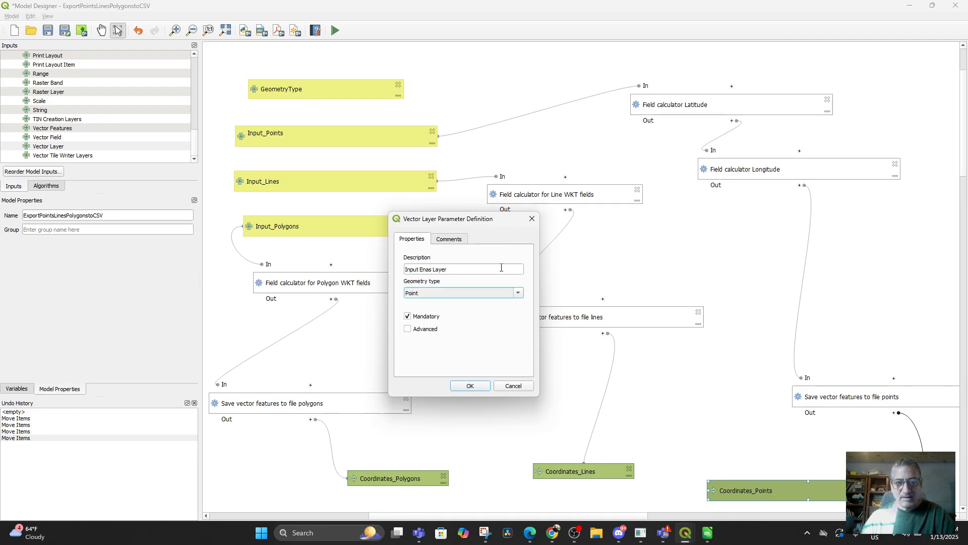
pyautogui.click(474, 388)
pyautogui.moveTo(417, 55); pyautogui.dragTo(492, 68)
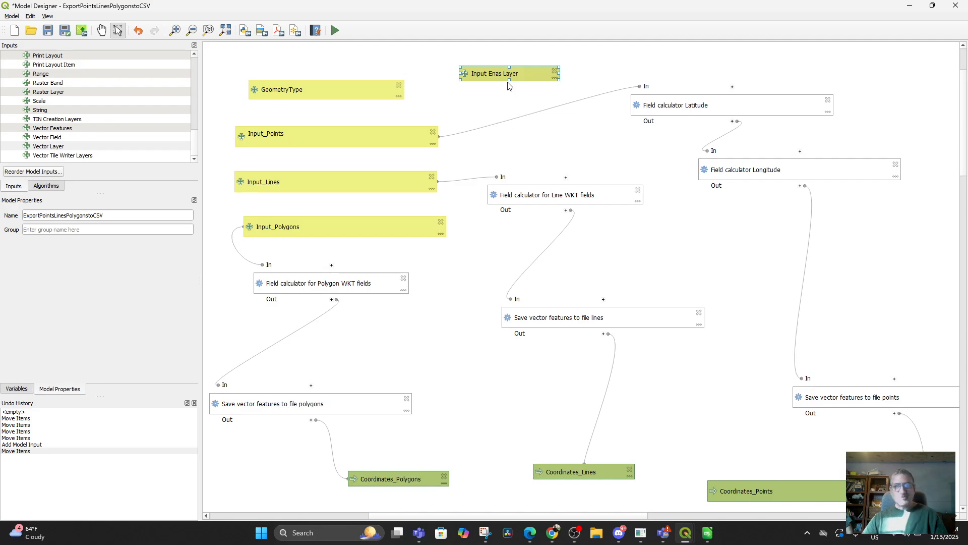
# Open the model's run dialog, review the layers offered for Input Enas Layer, and close it without running
pyautogui.click(335, 31)
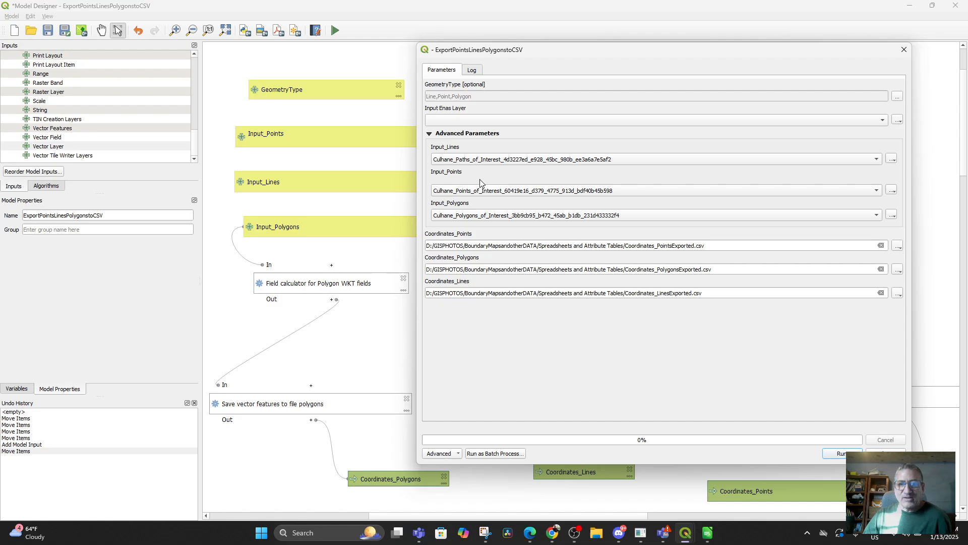
pyautogui.click(473, 121)
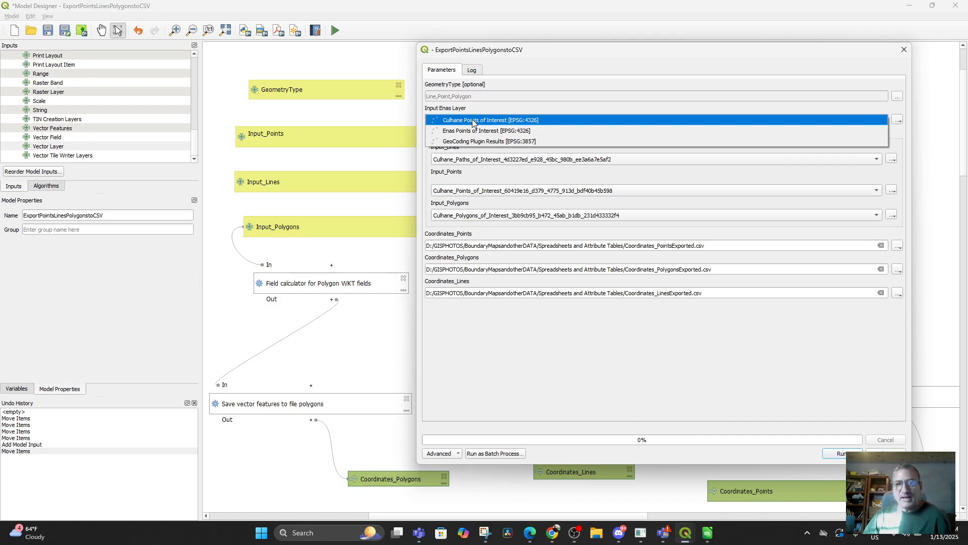
pyautogui.click(558, 67)
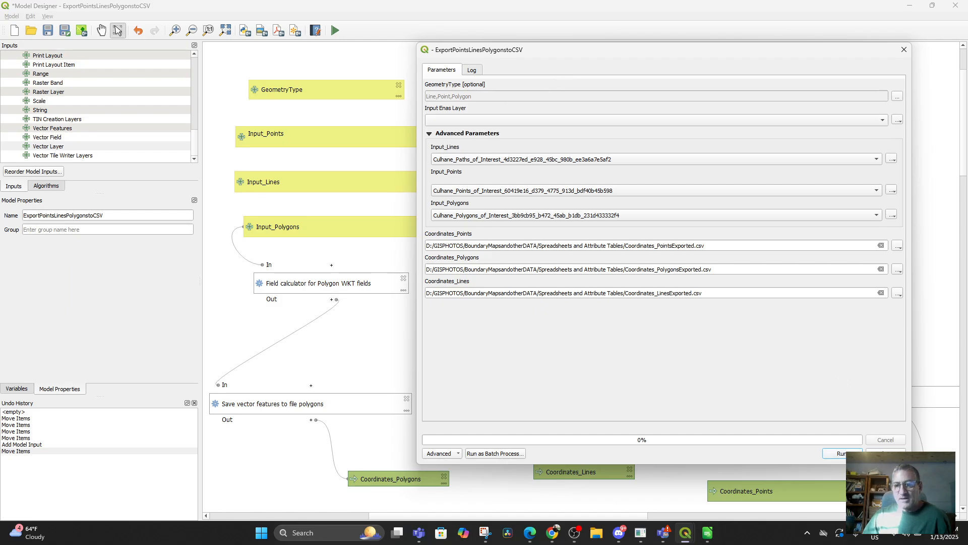
pyautogui.click(886, 453)
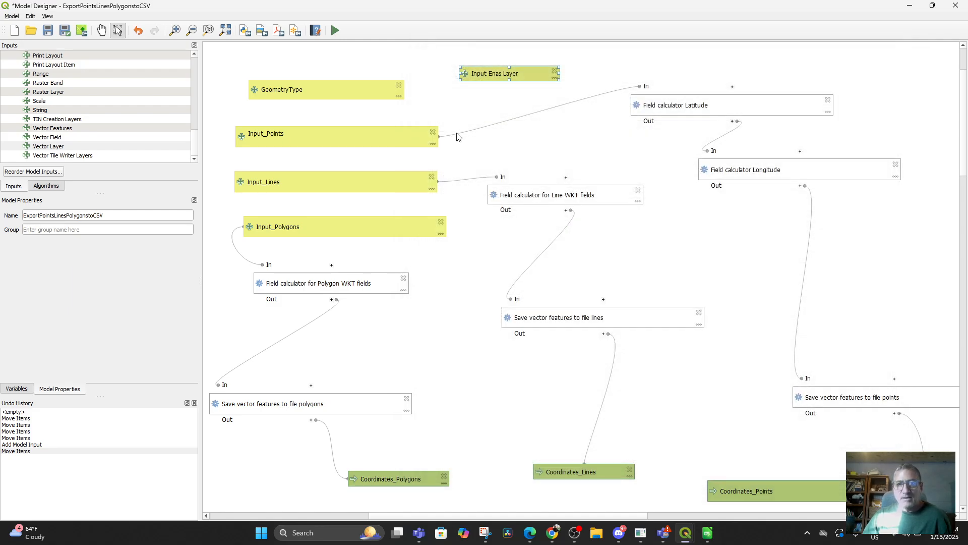
# Delete the Input Enas Layer input from the model and review the choices defined in the GeometryType parameter
pyautogui.click(554, 71)
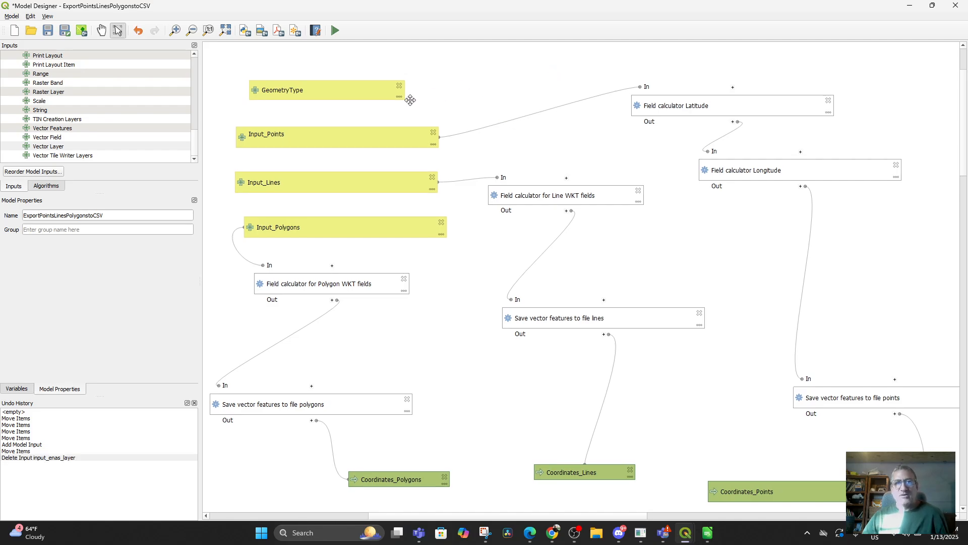
pyautogui.doubleClick(313, 91)
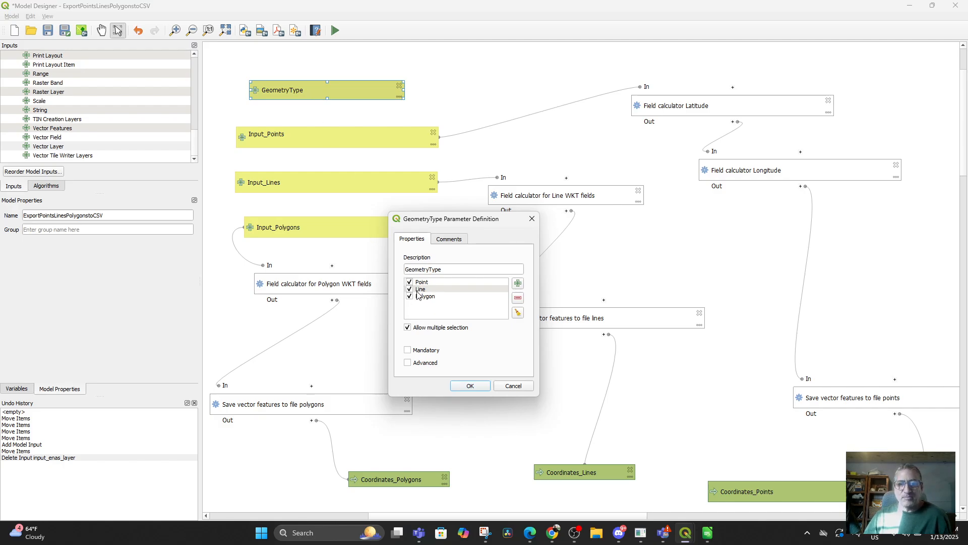
pyautogui.click(482, 386)
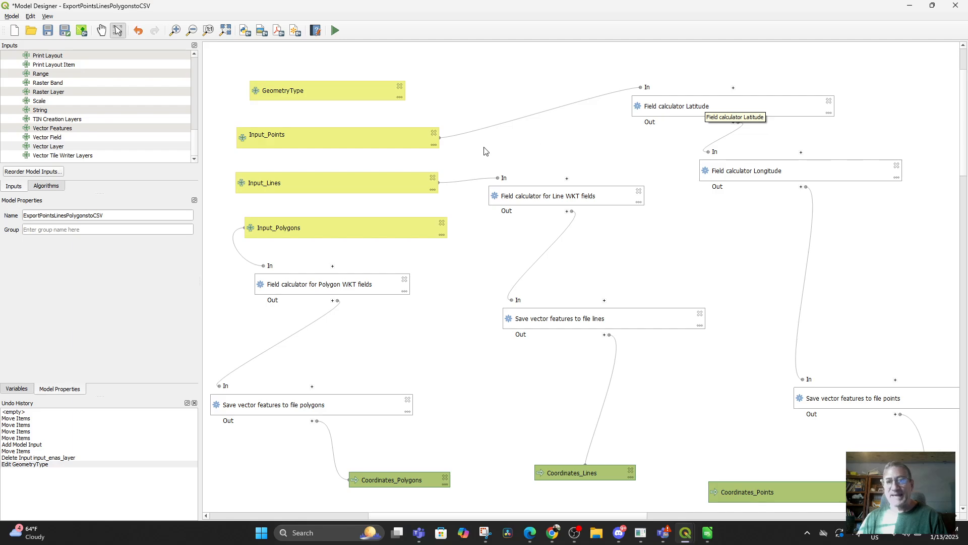
pyautogui.click(642, 90)
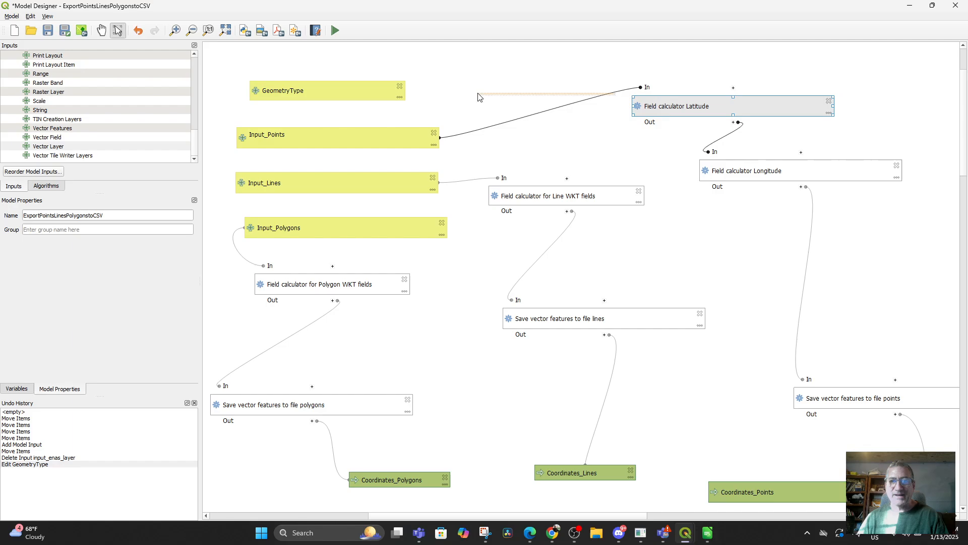
pyautogui.click(512, 90)
pyautogui.click(637, 95)
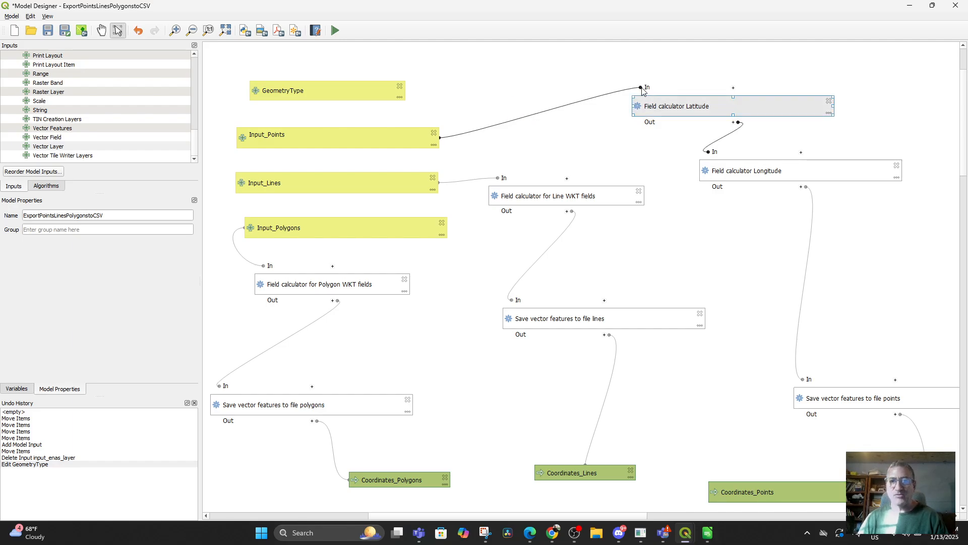
pyautogui.click(550, 100)
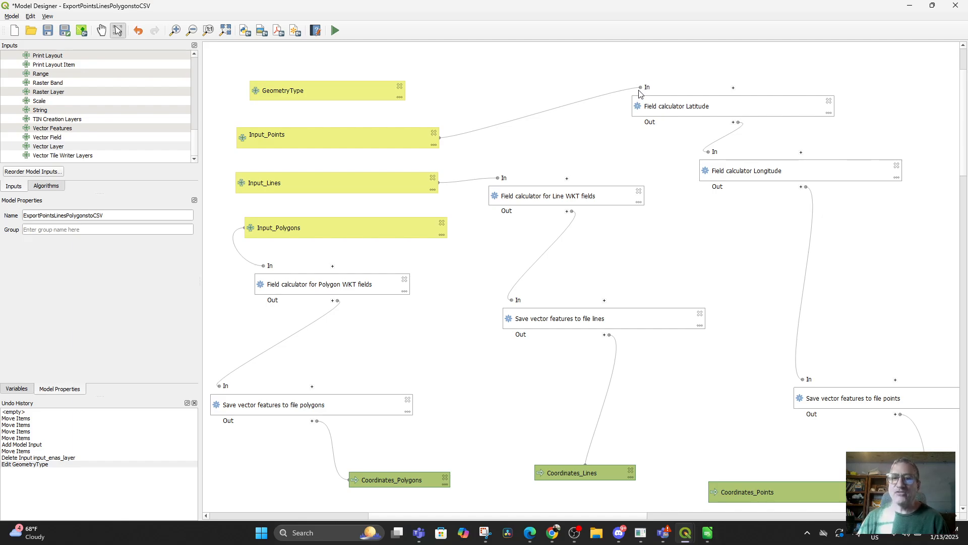
# Examine Field calculator Latitude's input layer, field name, result type and formula, keeping Input_Points and Decimal (double)
pyautogui.click(675, 109)
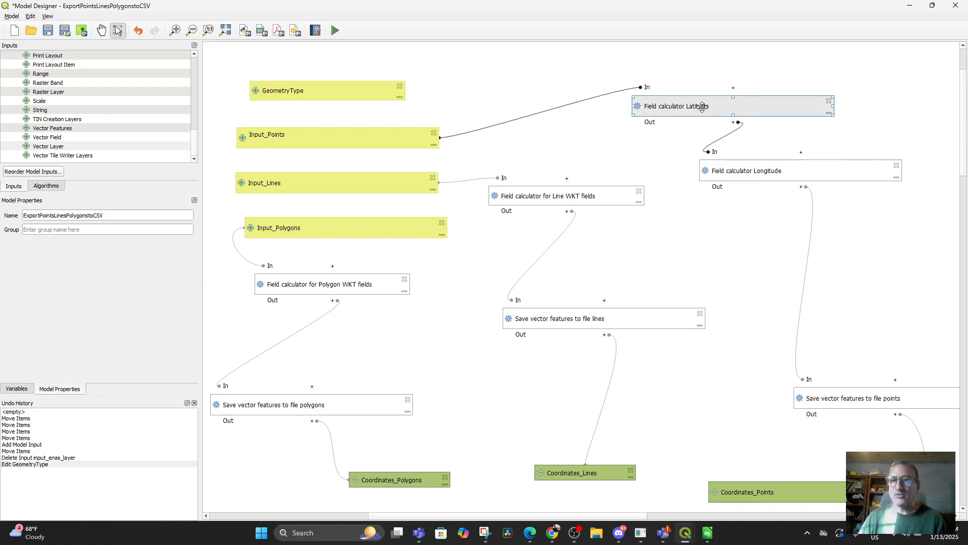
pyautogui.doubleClick(701, 108)
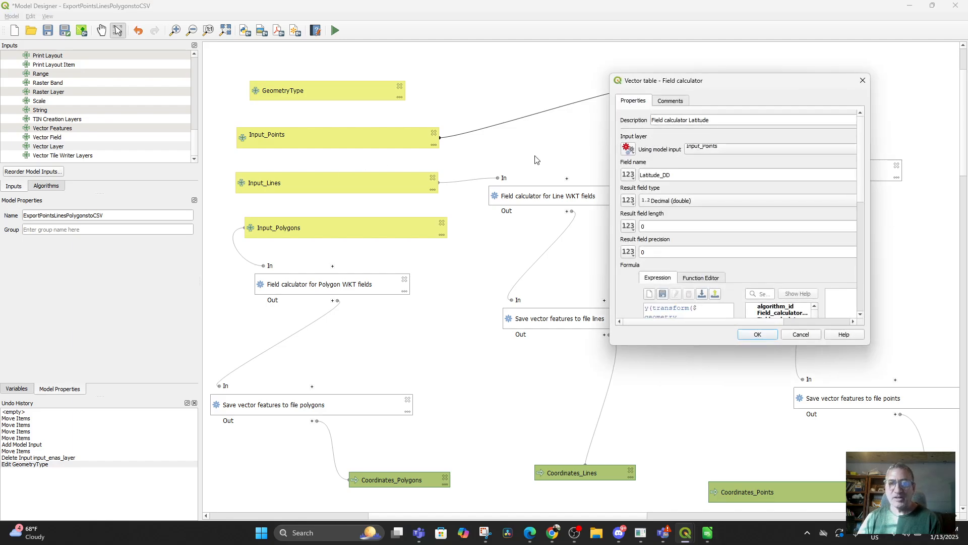
pyautogui.click(732, 149)
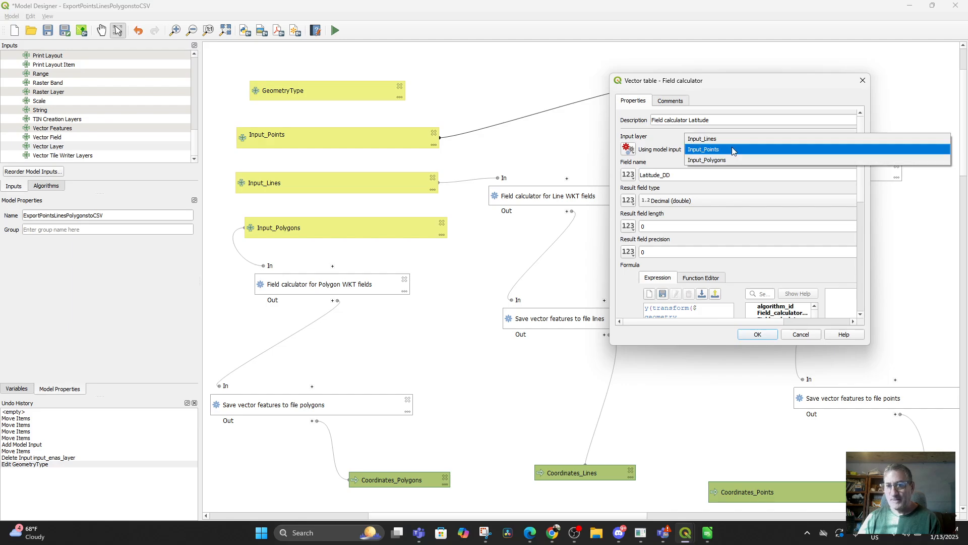
pyautogui.click(732, 149)
pyautogui.click(733, 145)
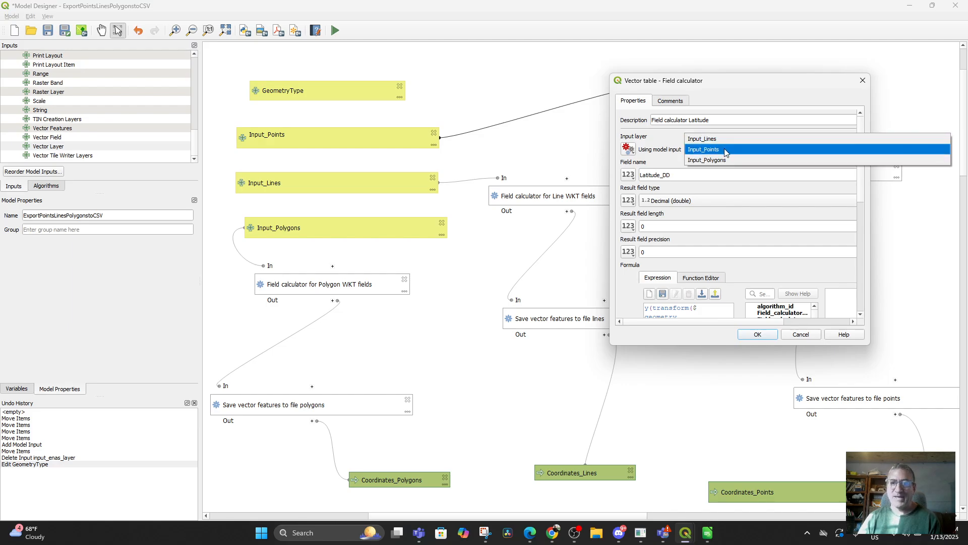
pyautogui.click(725, 150)
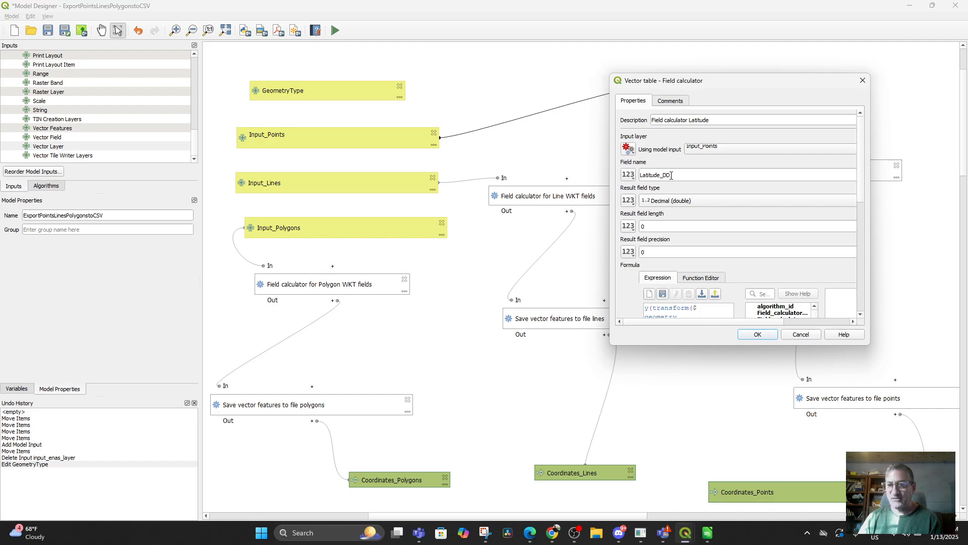
pyautogui.click(664, 202)
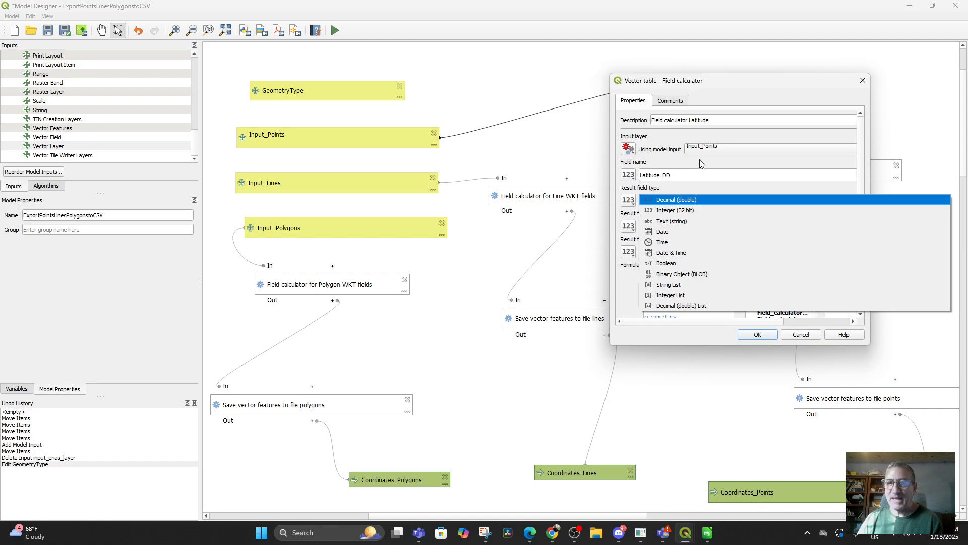
pyautogui.click(670, 200)
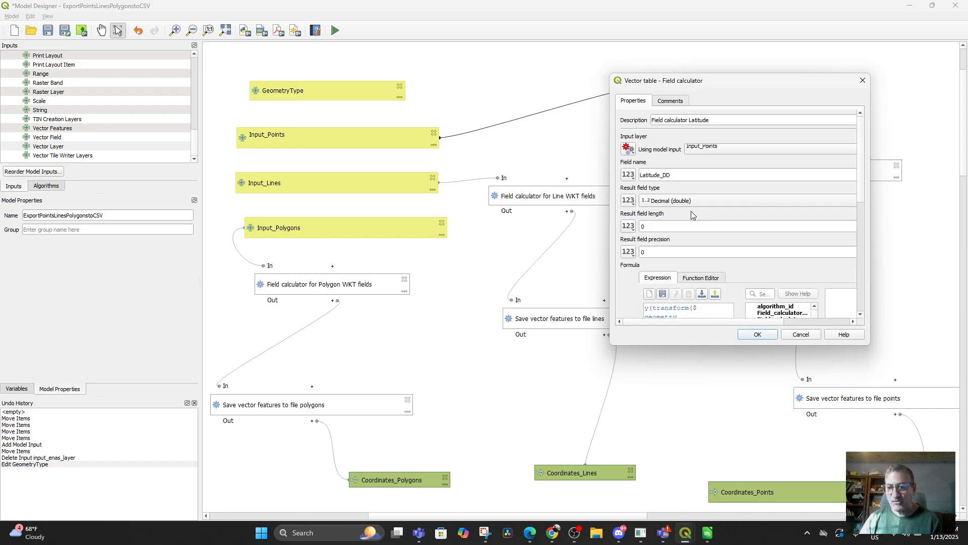
pyautogui.scroll(-3, 718, 290)
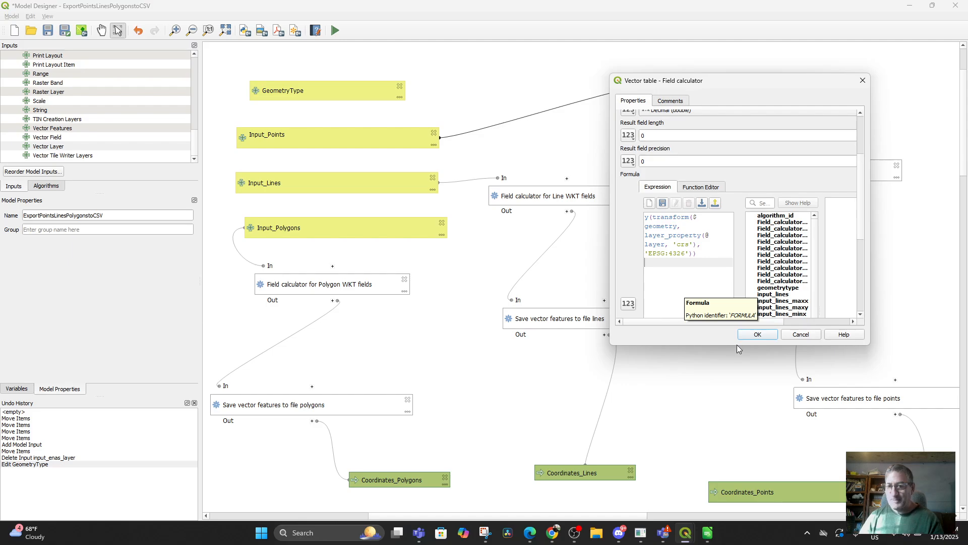
pyautogui.click(758, 335)
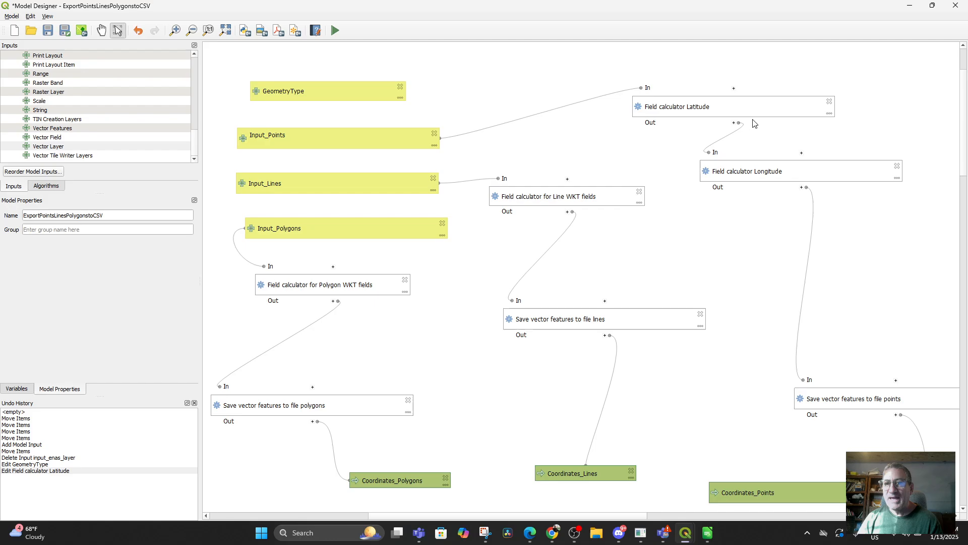
# Examine the input source, Longitude_DD field settings and formula of Field calculator Longitude
pyautogui.doubleClick(764, 174)
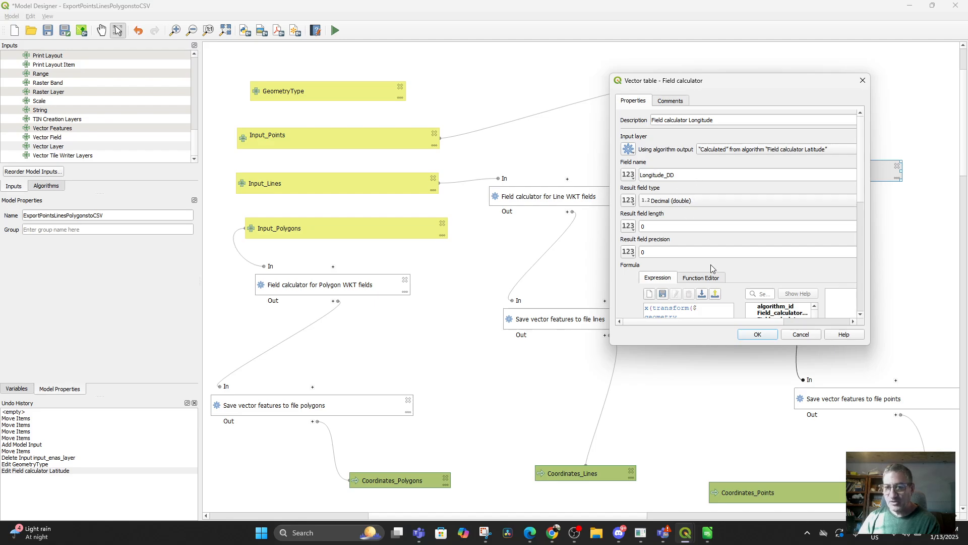
pyautogui.scroll(-1, 710, 264)
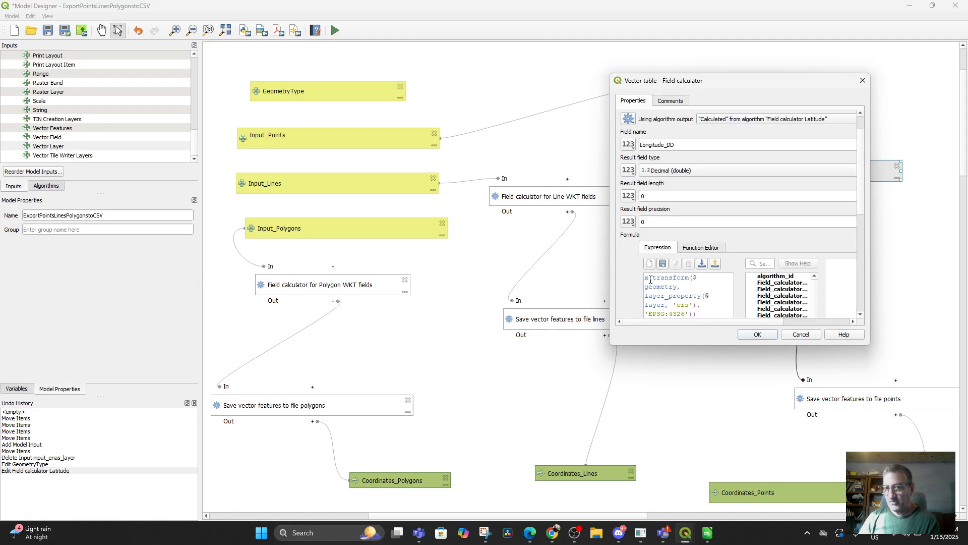
pyautogui.click(757, 335)
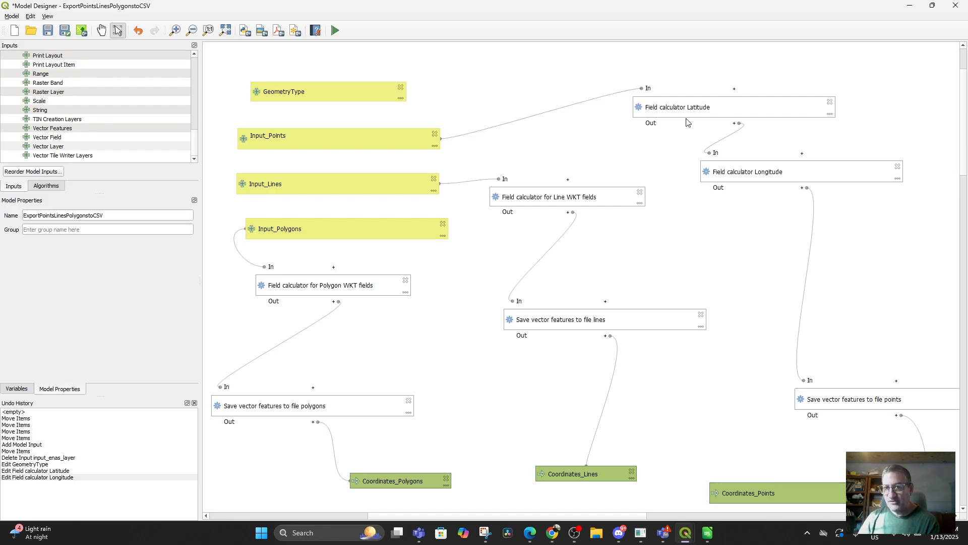
# Try Value, Pre-calculated Value and Model Input as the vector features source of Save vector features to file points, and restore Algorithm Output
pyautogui.moveTo(893, 369); pyautogui.dragTo(817, 338)
pyautogui.doubleClick(784, 371)
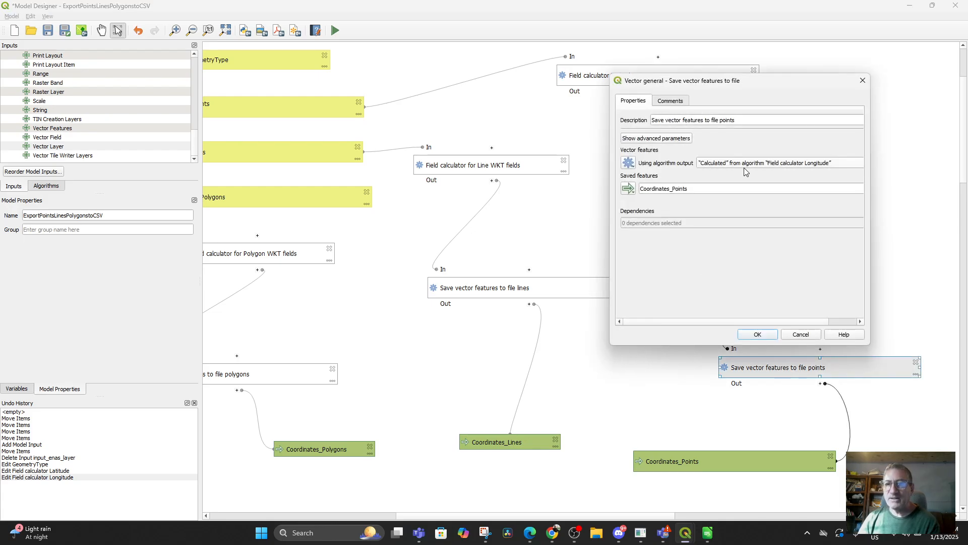
pyautogui.click(631, 163)
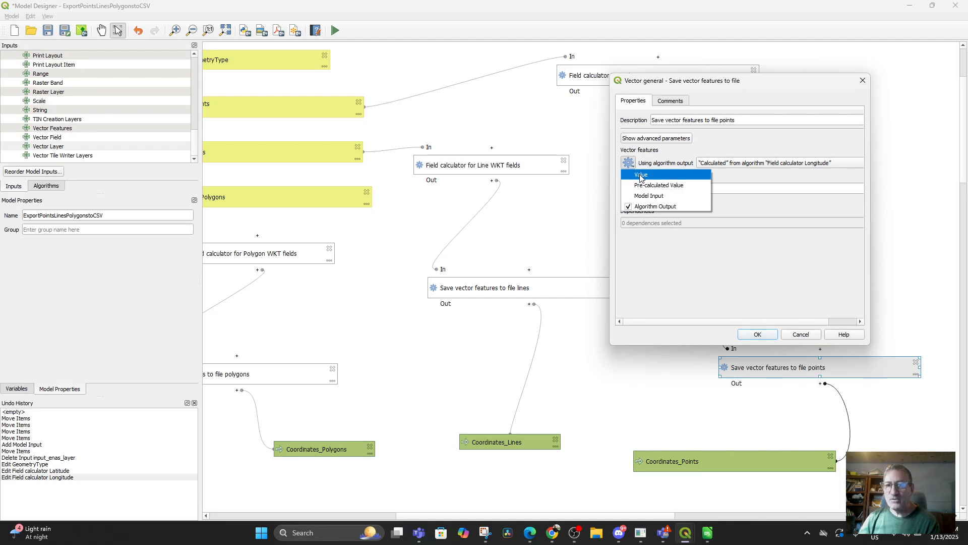
pyautogui.click(640, 176)
pyautogui.click(628, 163)
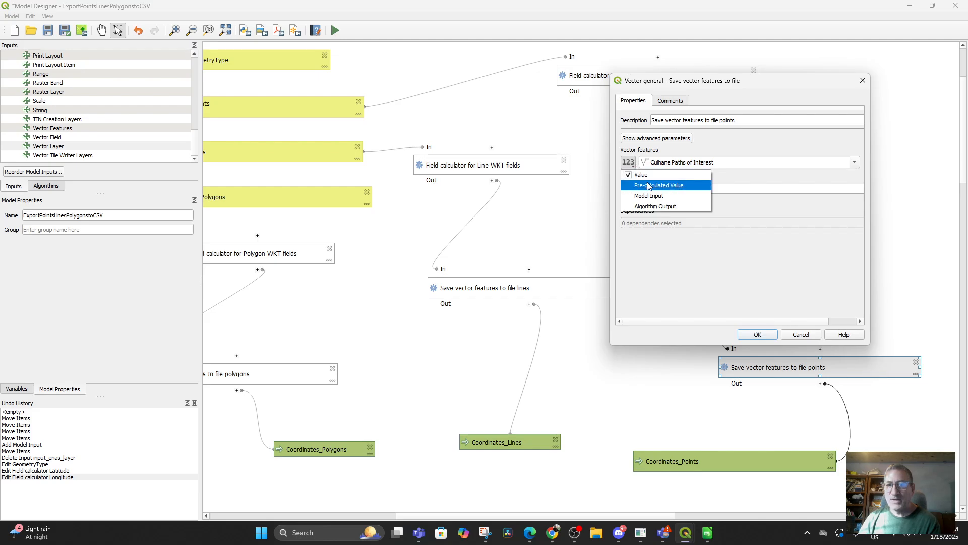
pyautogui.click(649, 185)
pyautogui.click(629, 163)
pyautogui.click(649, 196)
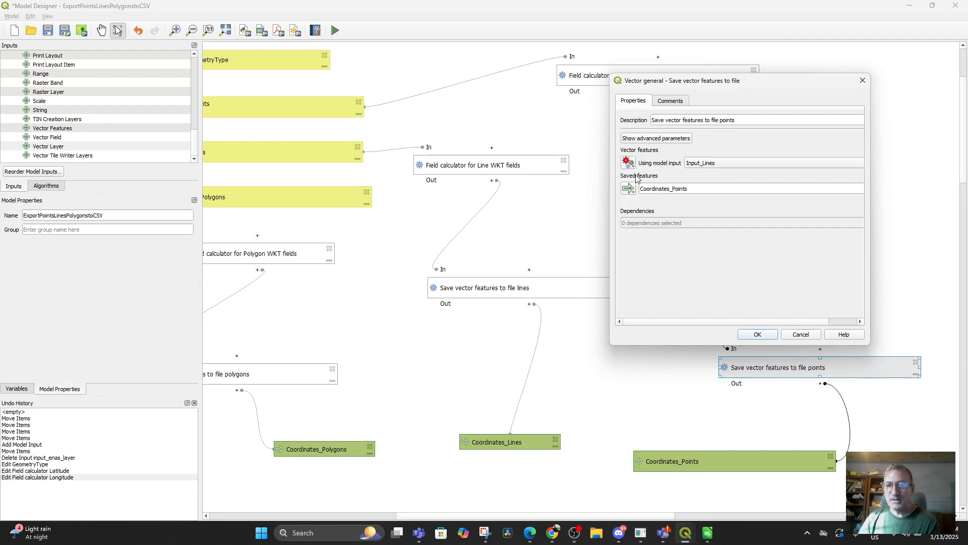
pyautogui.click(628, 162)
pyautogui.click(649, 207)
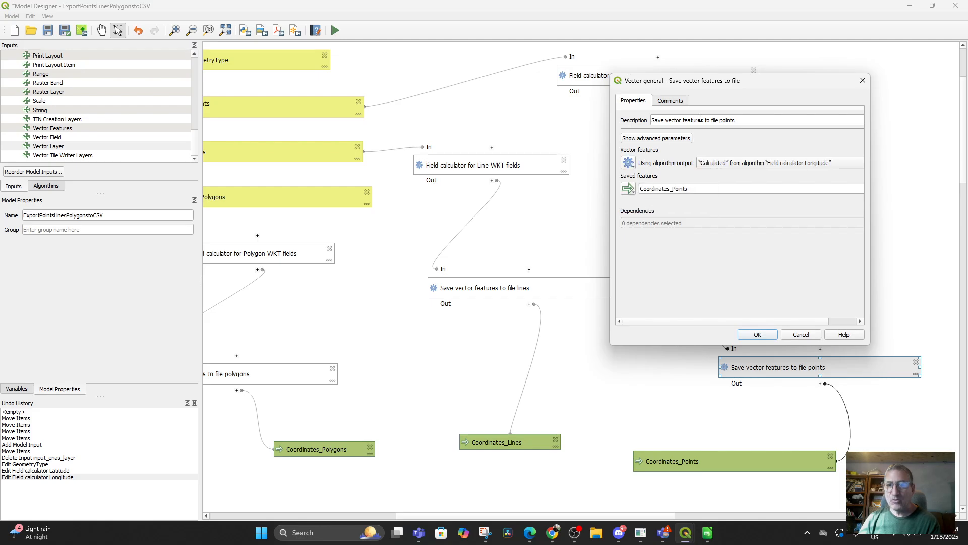
# Review the source options for the Coordinates_Points saved features and accept the points export settings as they are
pyautogui.moveTo(725, 88); pyautogui.dragTo(476, 187)
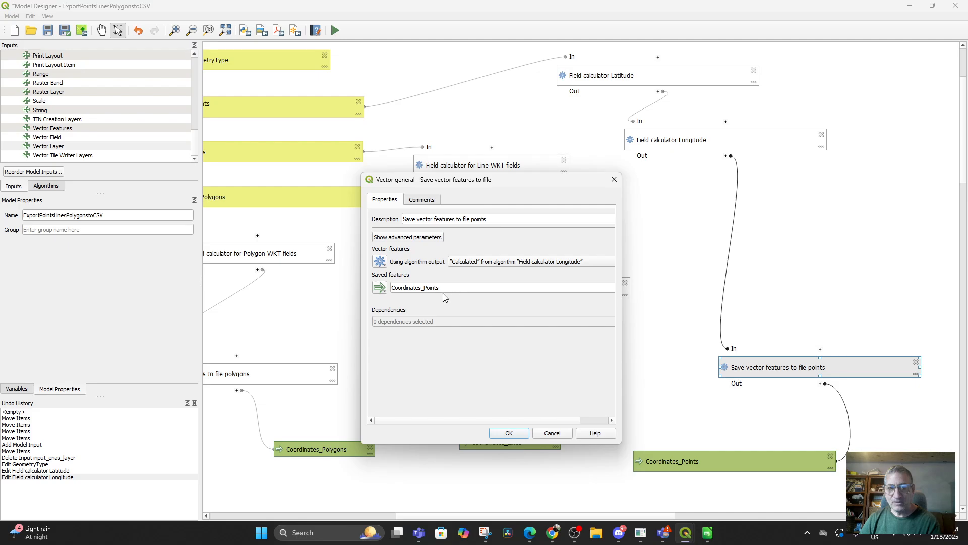
pyautogui.click(381, 288)
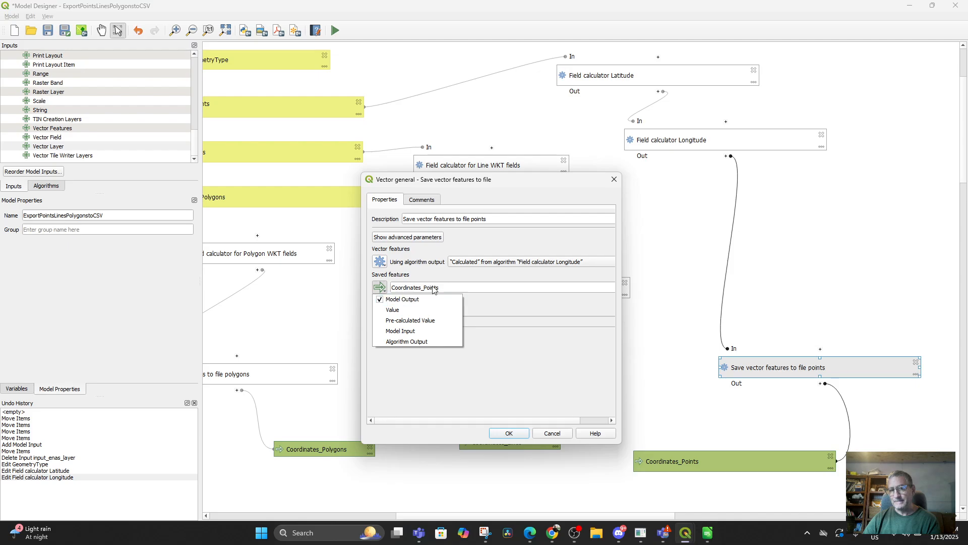
pyautogui.click(507, 282)
pyautogui.click(515, 434)
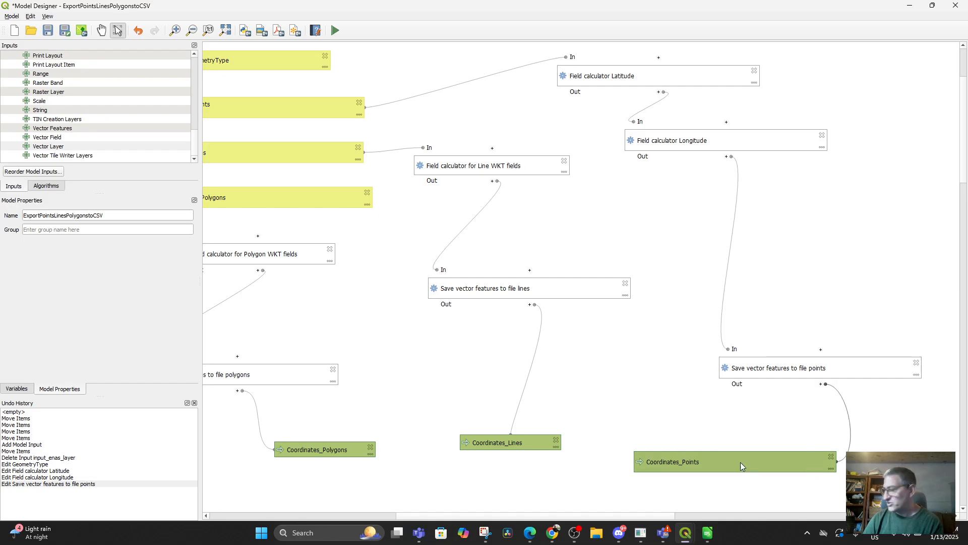
# Examine the input layer, field settings and formula of Field calculator for Line WKT fields, and the source and output of Save vector features to file lines
pyautogui.moveTo(659, 346); pyautogui.dragTo(815, 380)
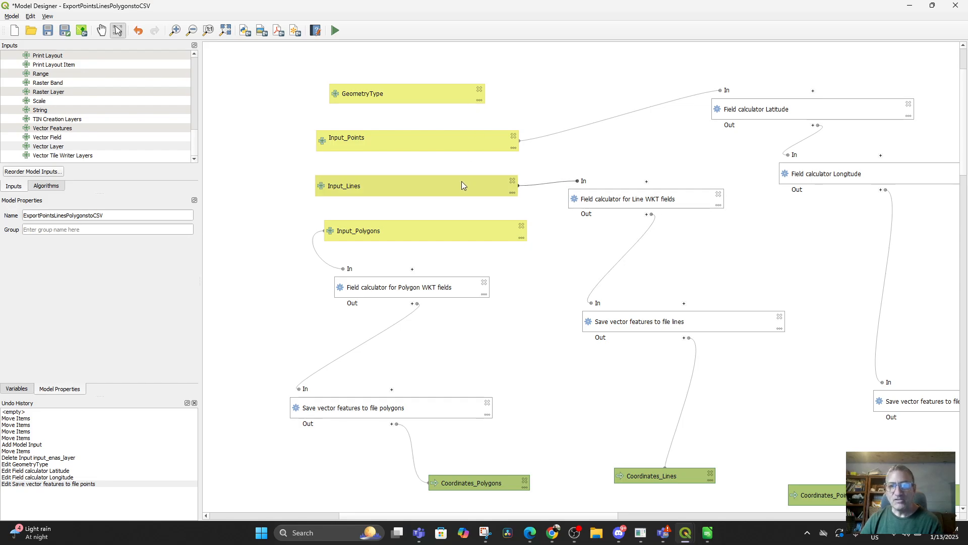
pyautogui.doubleClick(621, 199)
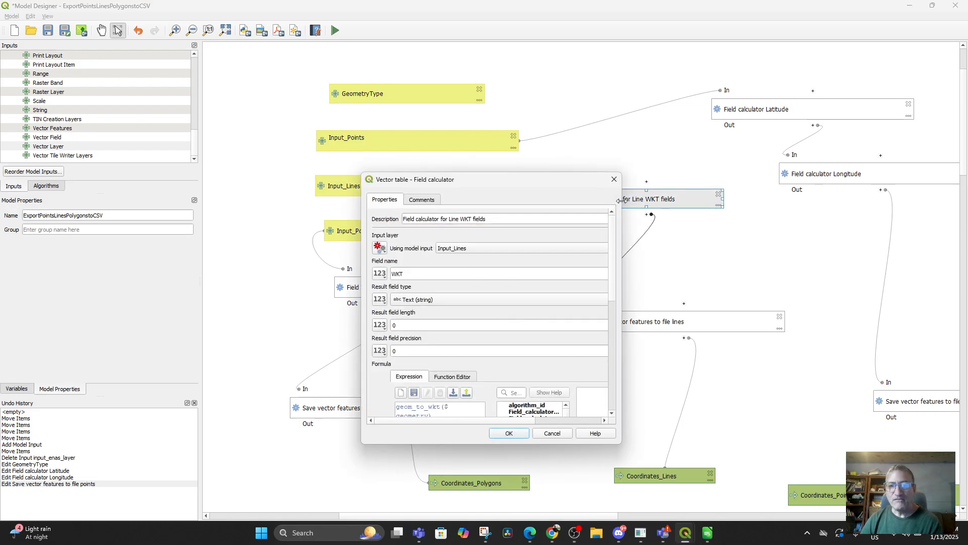
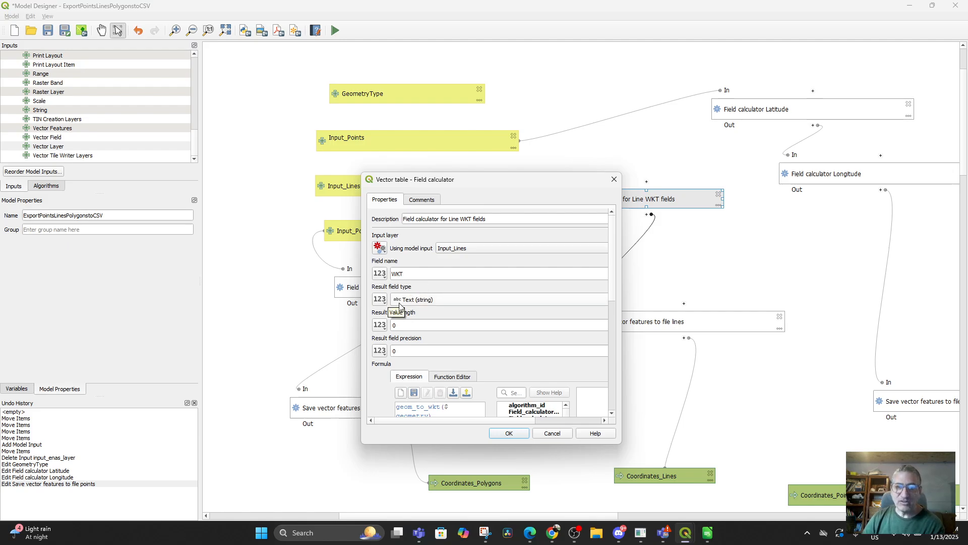
pyautogui.scroll(-9, 521, 381)
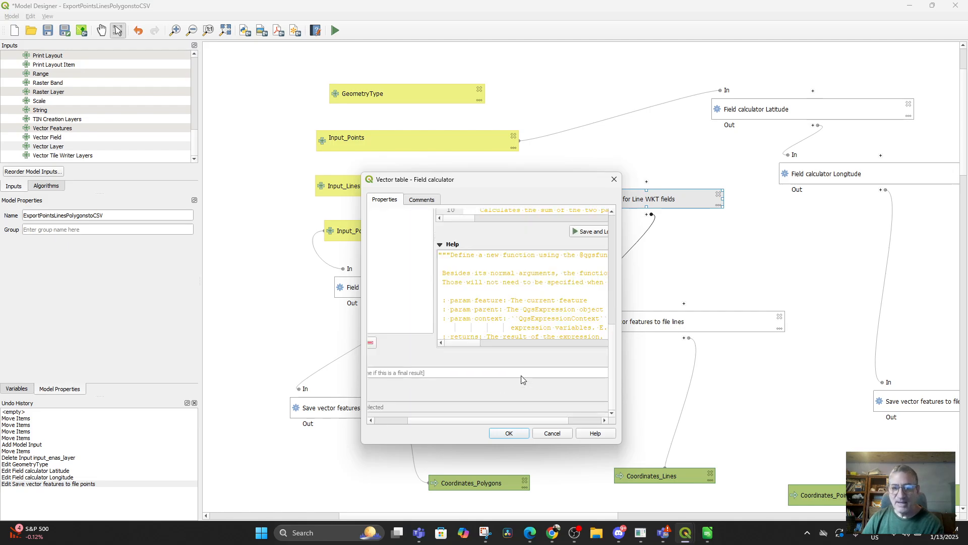
pyautogui.scroll(5, 506, 353)
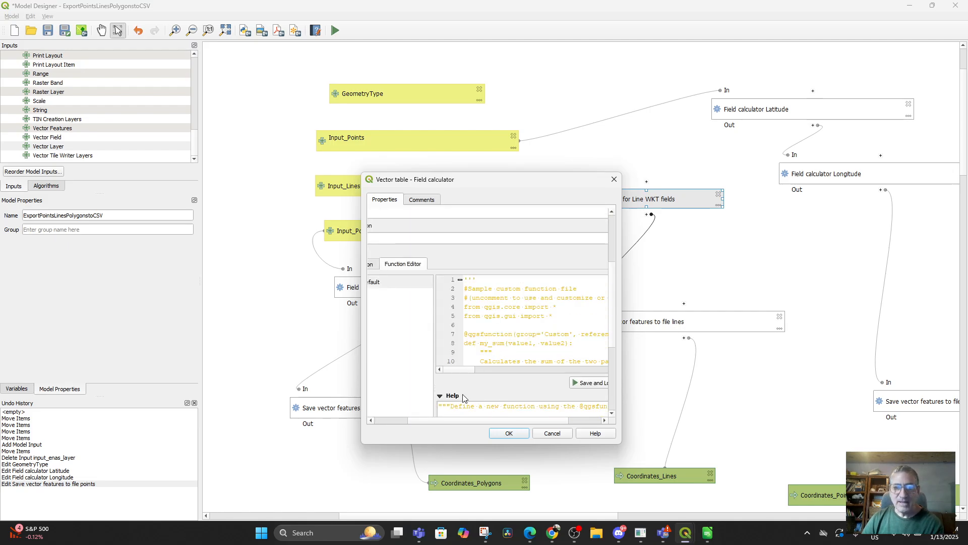
pyautogui.scroll(6, 423, 353)
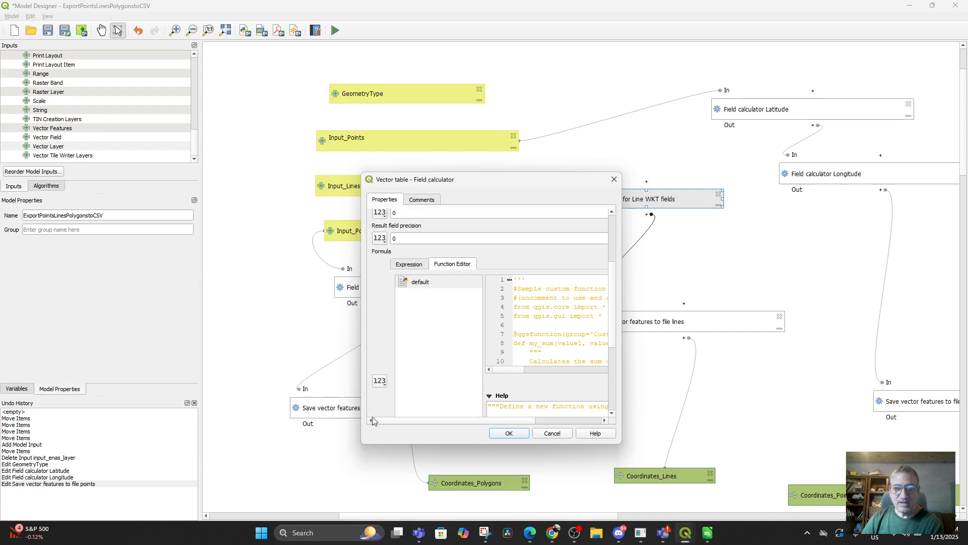
pyautogui.scroll(-1, 446, 264)
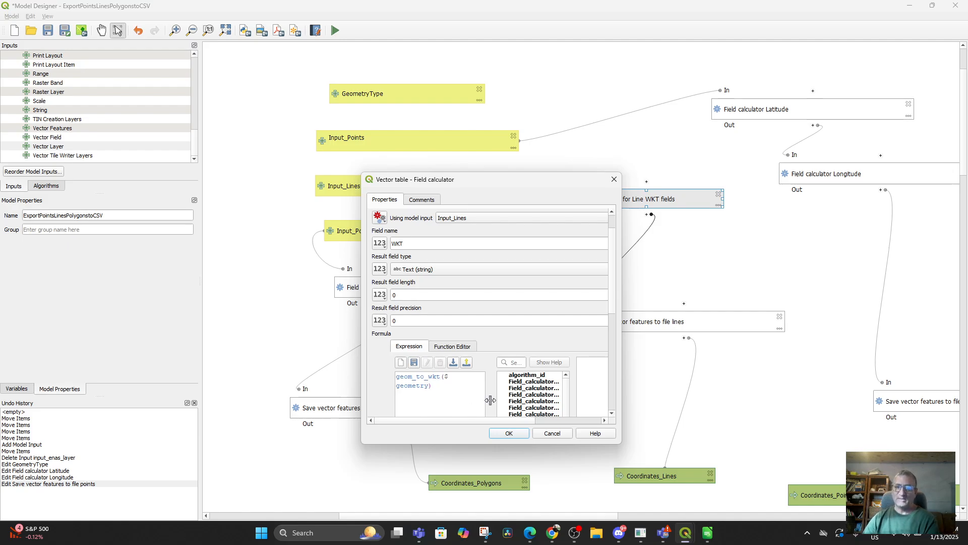
pyautogui.click(523, 432)
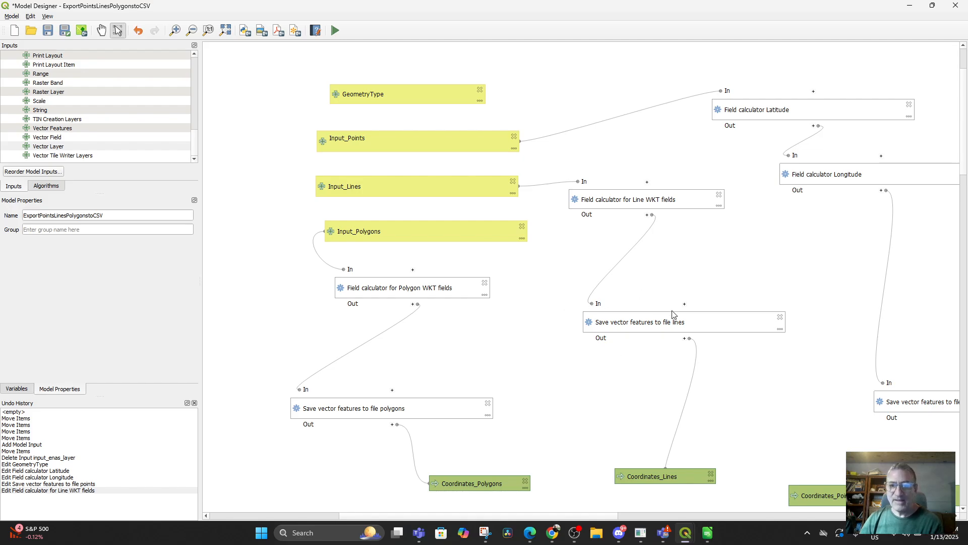
pyautogui.doubleClick(643, 326)
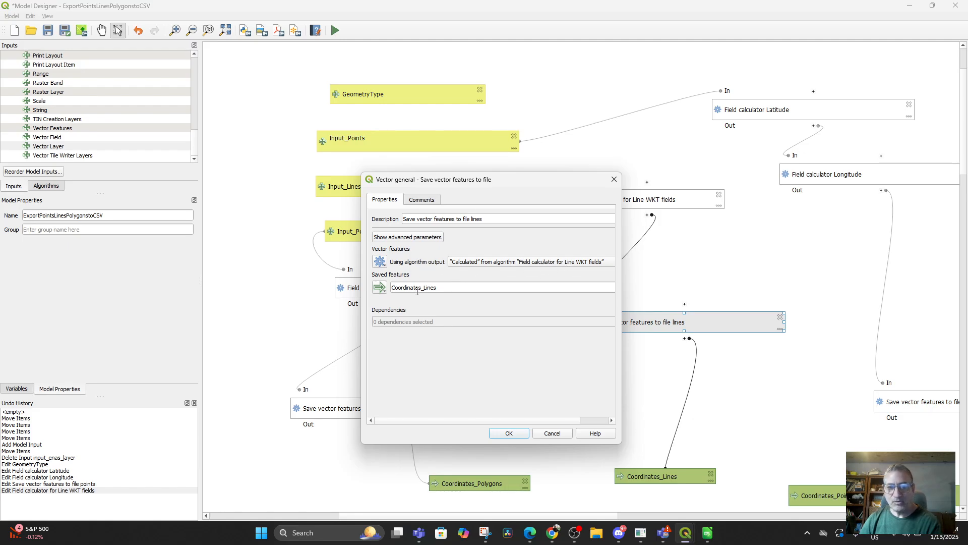
pyautogui.click(551, 434)
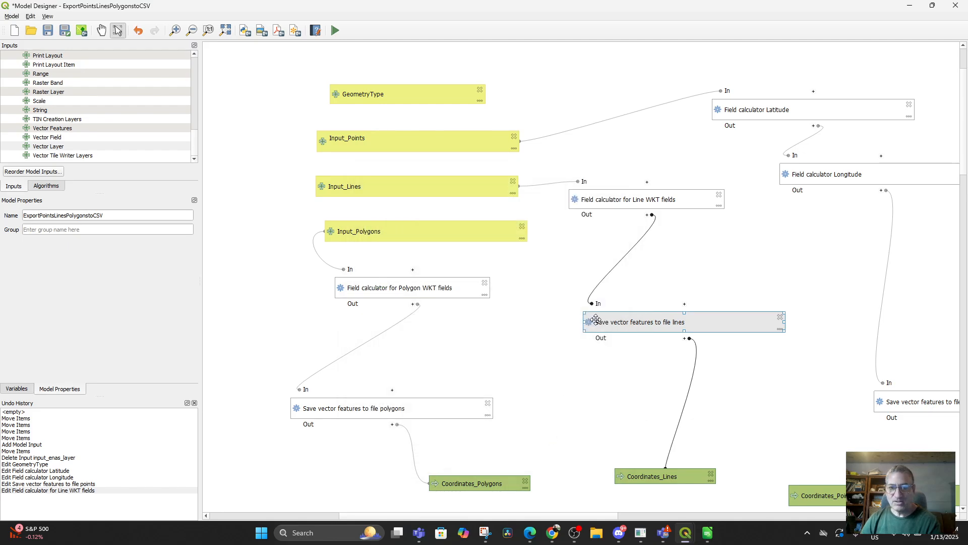
# Examine the WKT field settings and formula of Field calculator for Polygon WKT fields, and the source and output of Save vector features to file polygons
pyautogui.click(407, 291)
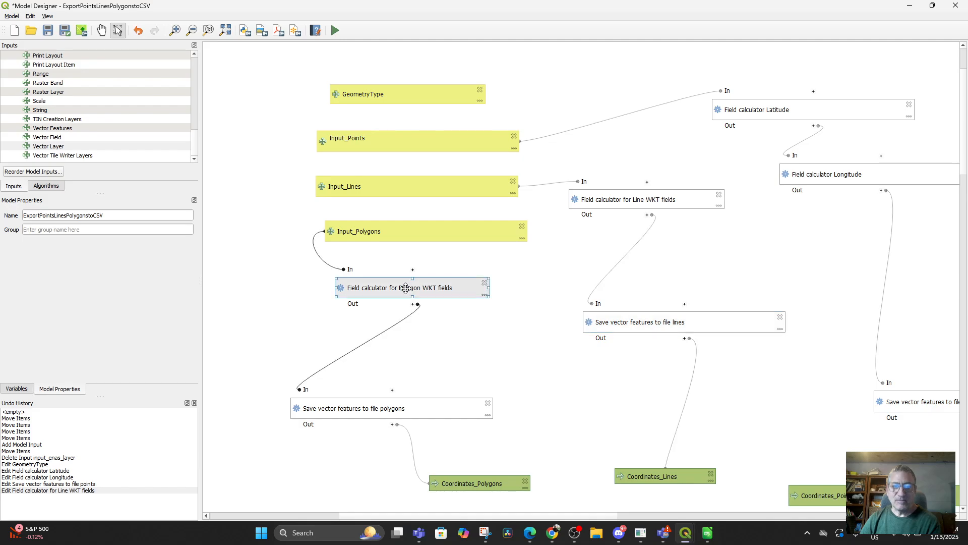
pyautogui.doubleClick(407, 292)
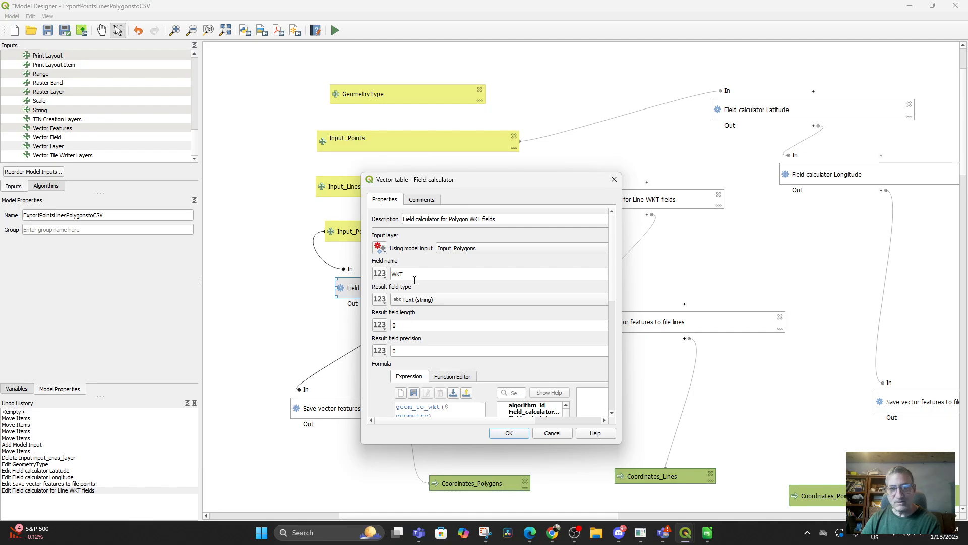
pyautogui.scroll(-1, 441, 320)
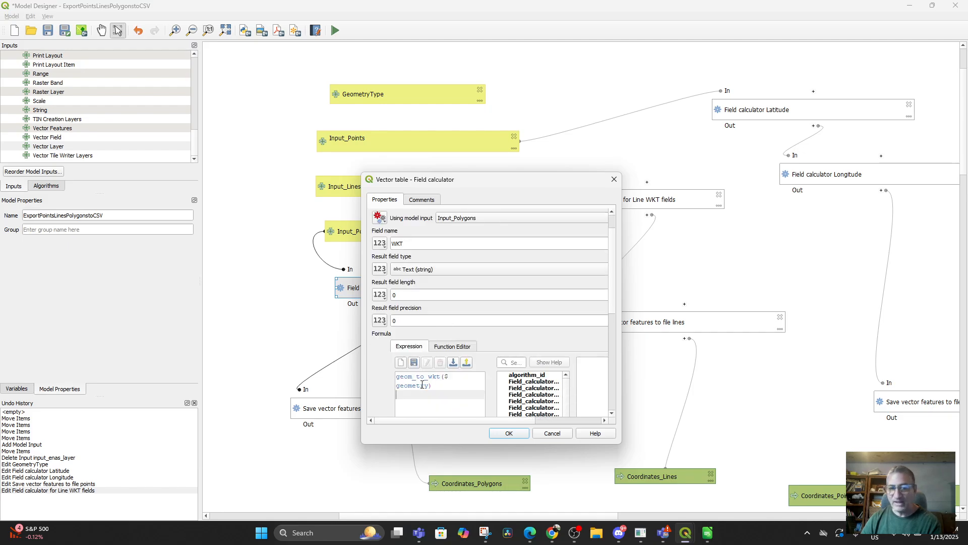
pyautogui.scroll(2, 464, 293)
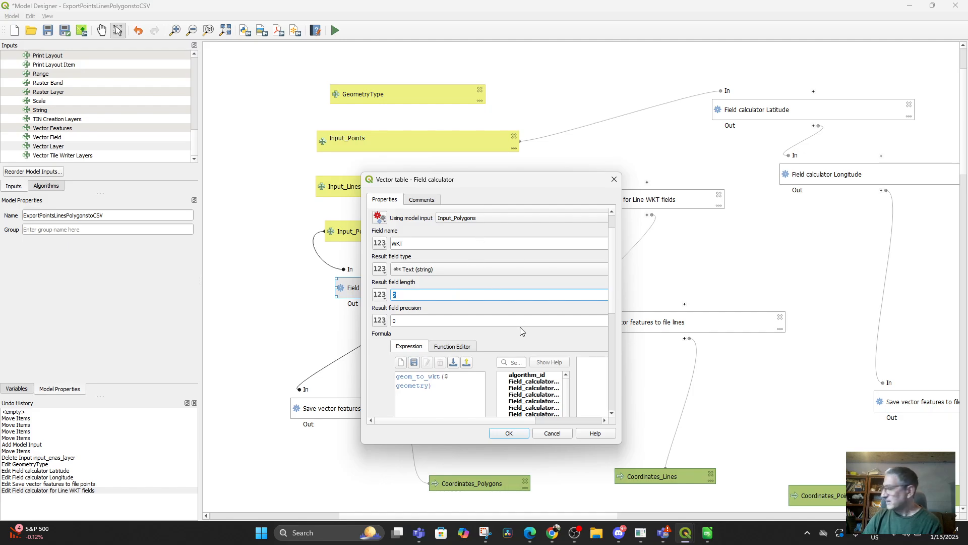
pyautogui.click(551, 433)
pyautogui.doubleClick(418, 412)
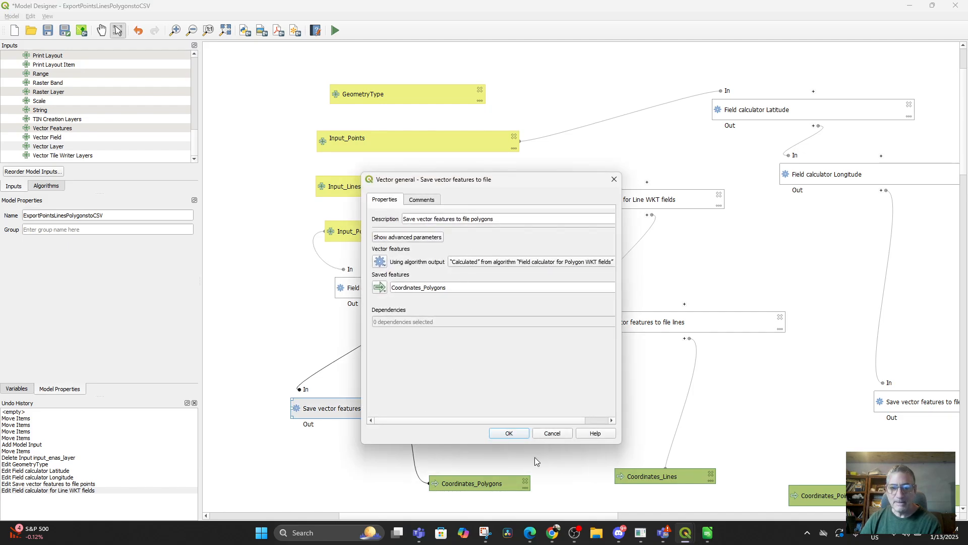
pyautogui.click(552, 434)
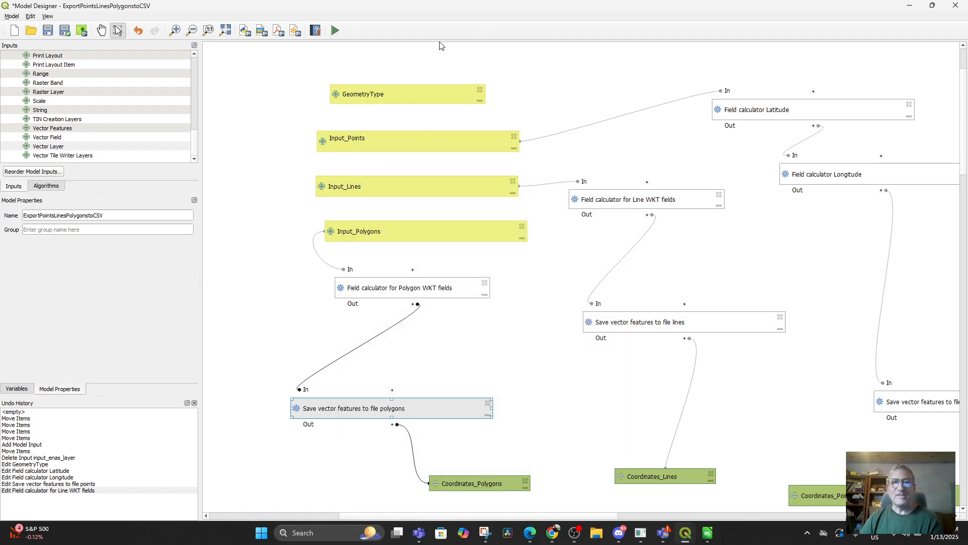
pyautogui.click(335, 31)
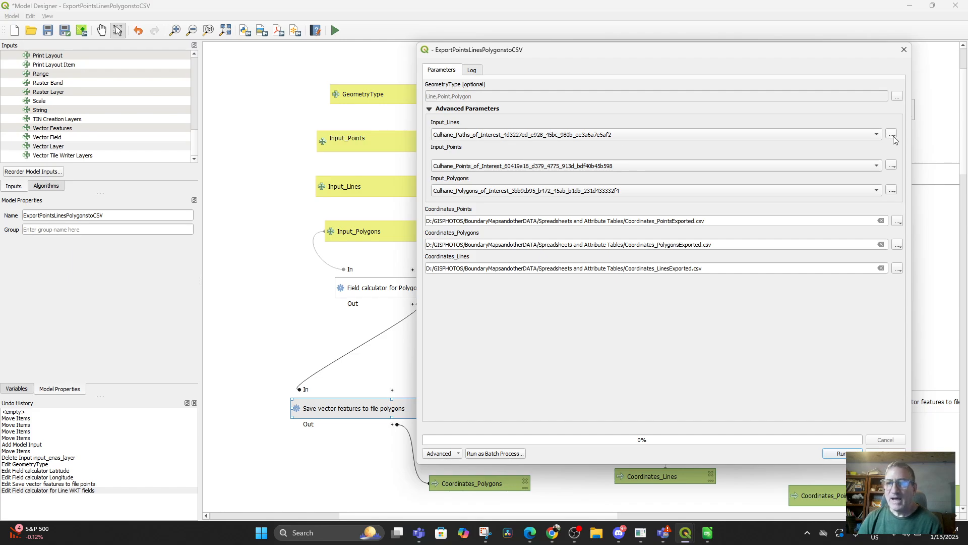
pyautogui.click(877, 135)
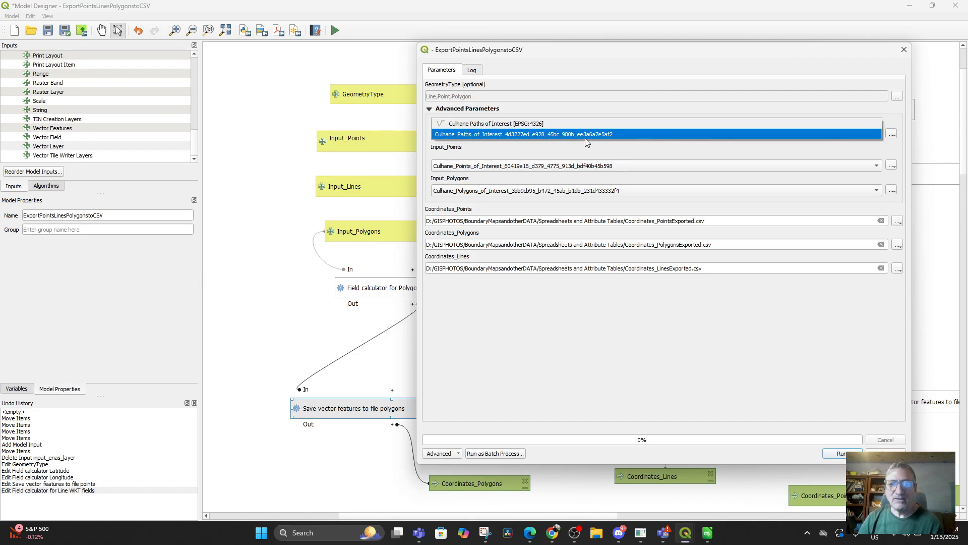
pyautogui.click(506, 127)
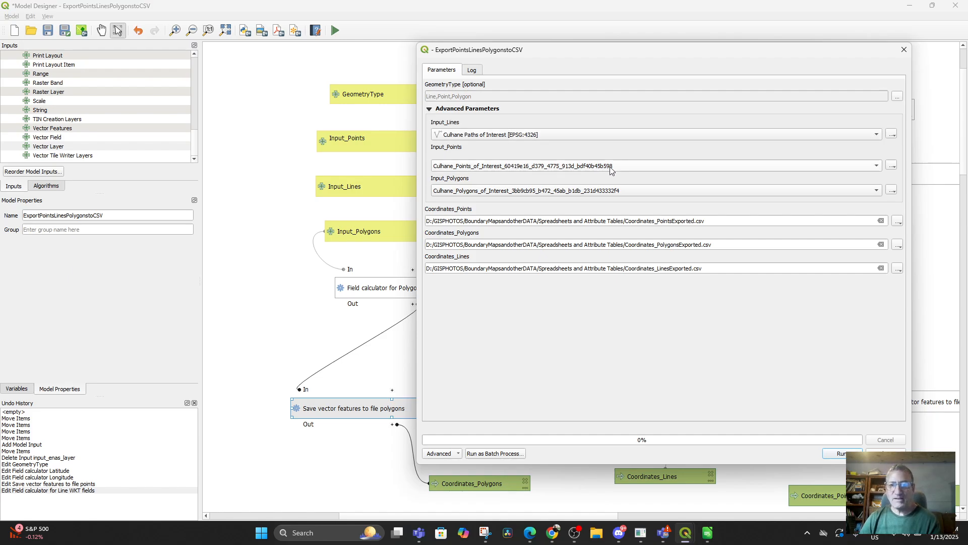
pyautogui.click(876, 167)
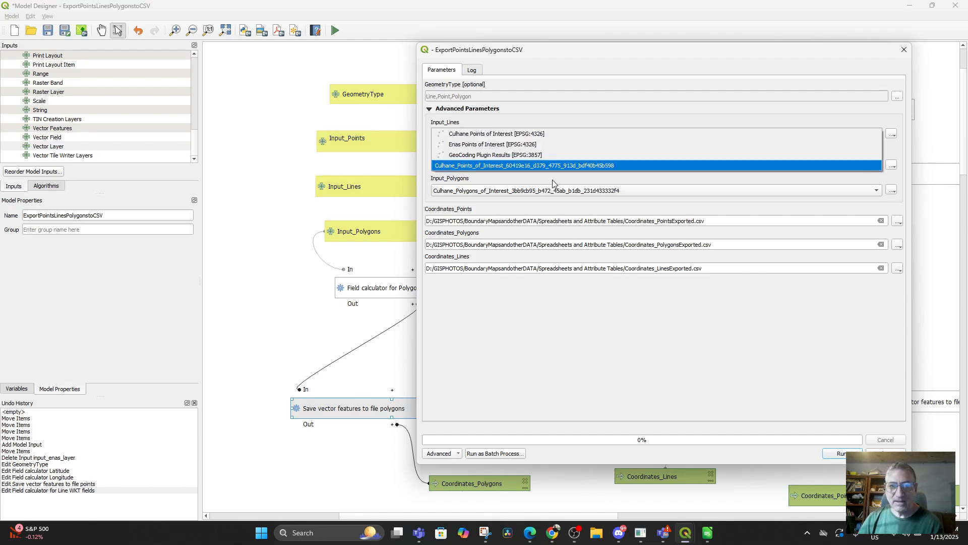
pyautogui.click(511, 134)
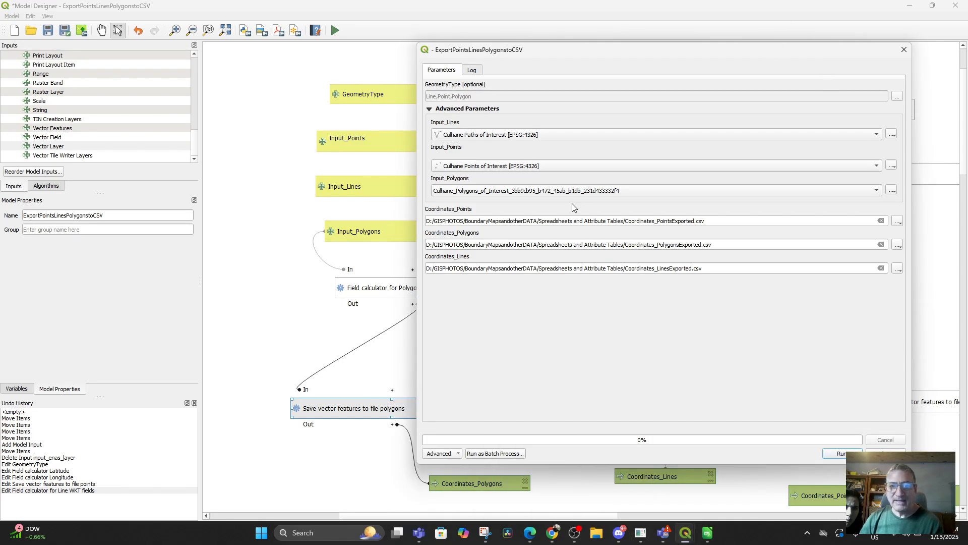
pyautogui.click(878, 191)
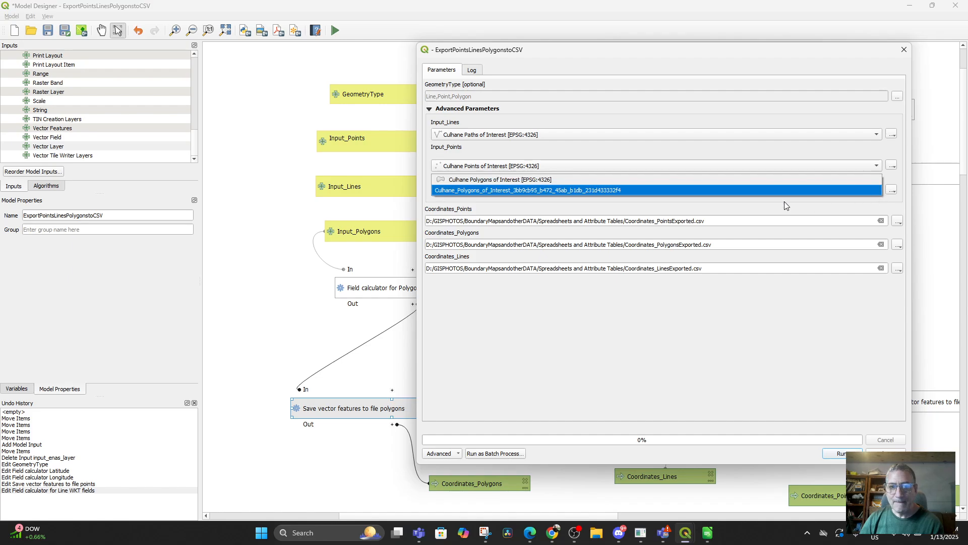
pyautogui.click(486, 183)
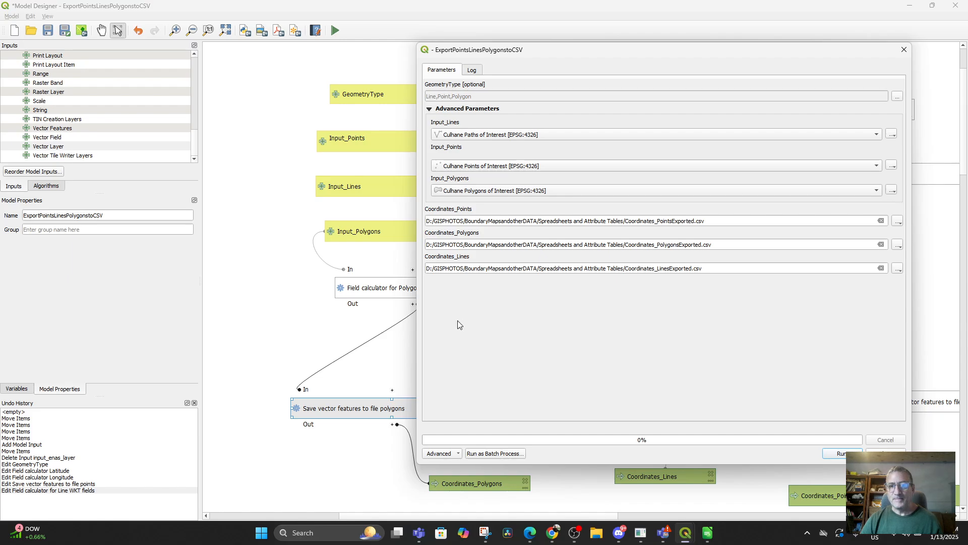
pyautogui.click(885, 453)
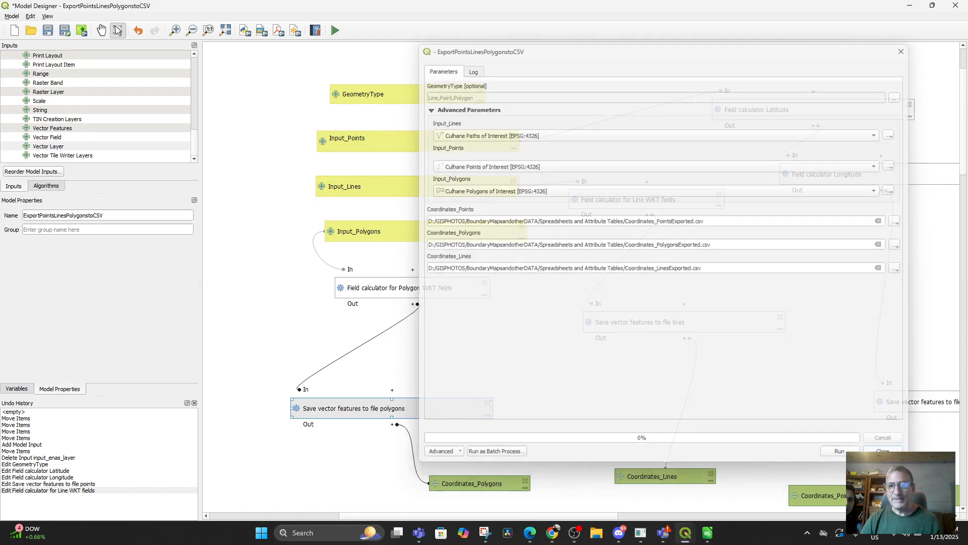
pyautogui.moveTo(687, 536)
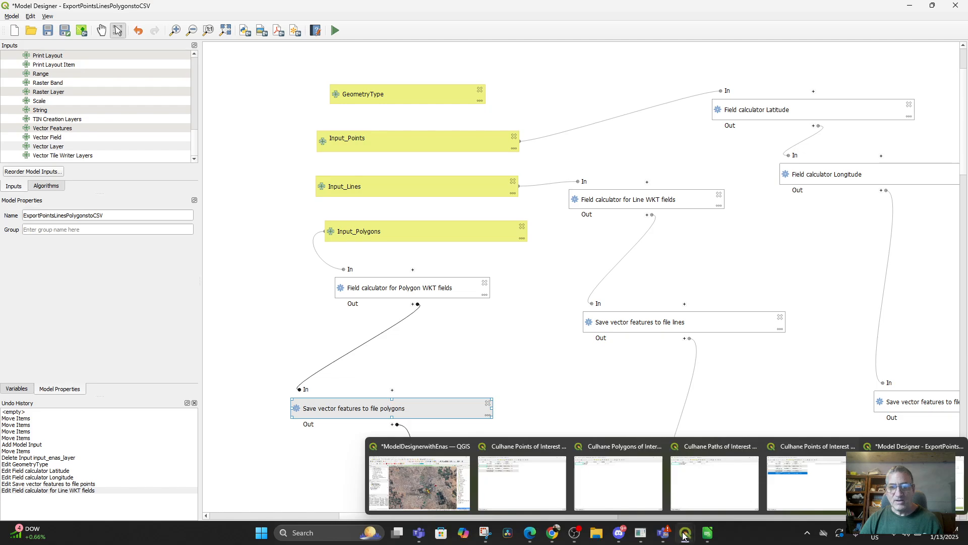
pyautogui.click(396, 479)
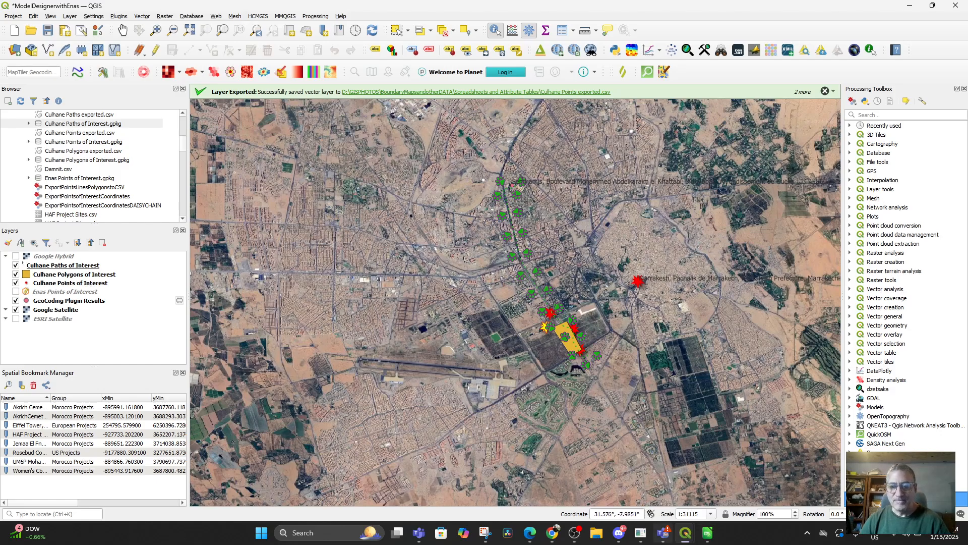
pyautogui.click(685, 532)
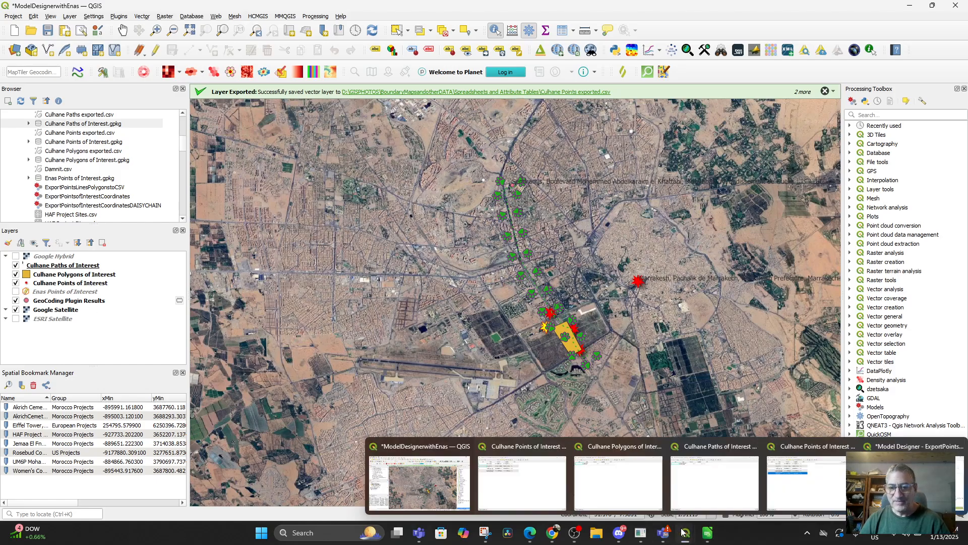
pyautogui.click(907, 479)
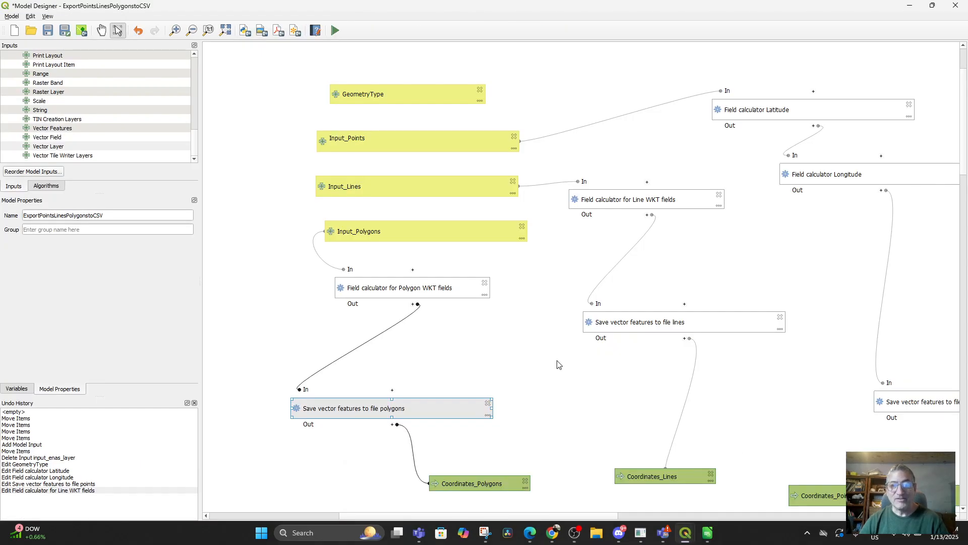
# Prepare a model run with Culhane Paths of Interest as Input_Lines, Culhane Points of Interest as Input_Points and Culhane Polygons of Interest as Input_Polygons
pyautogui.click(335, 31)
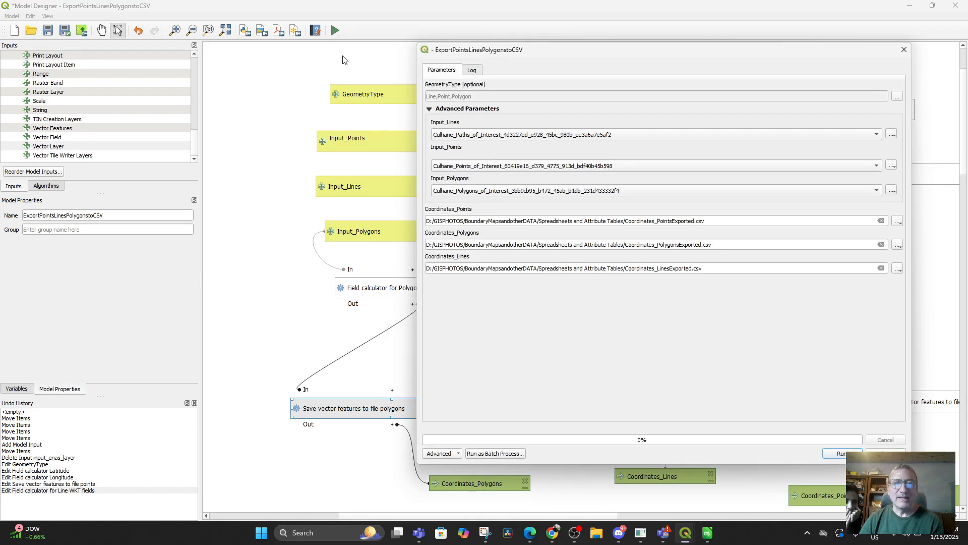
pyautogui.click(880, 133)
pyautogui.click(631, 127)
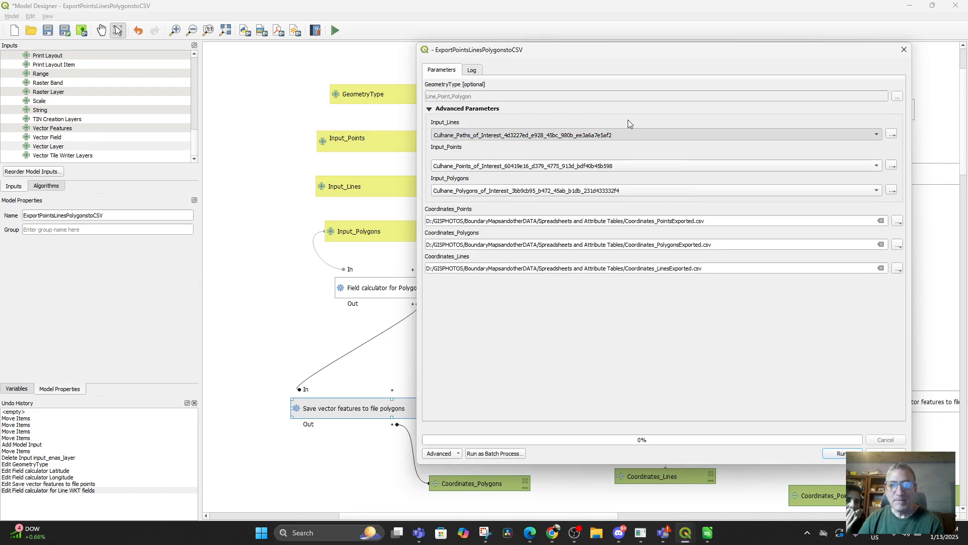
pyautogui.click(877, 166)
pyautogui.click(562, 134)
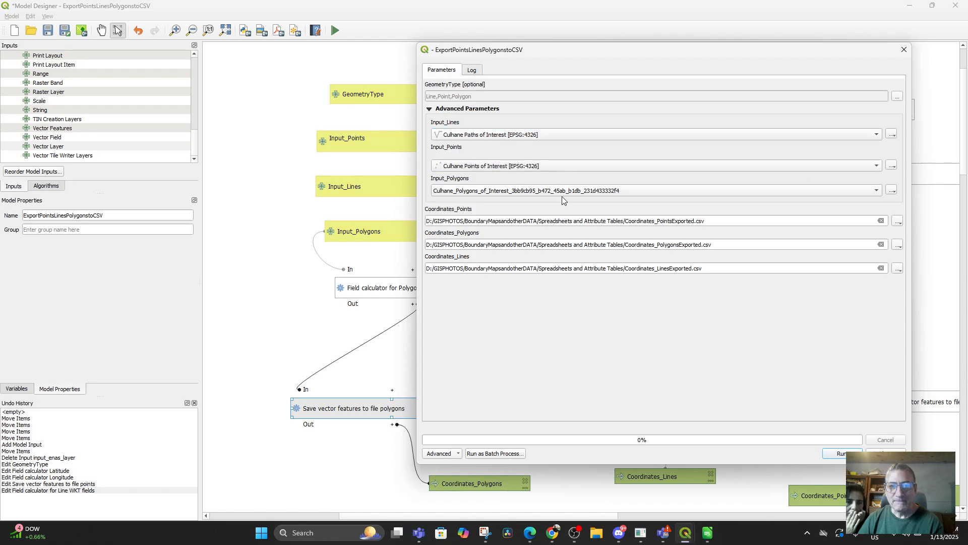
pyautogui.click(873, 192)
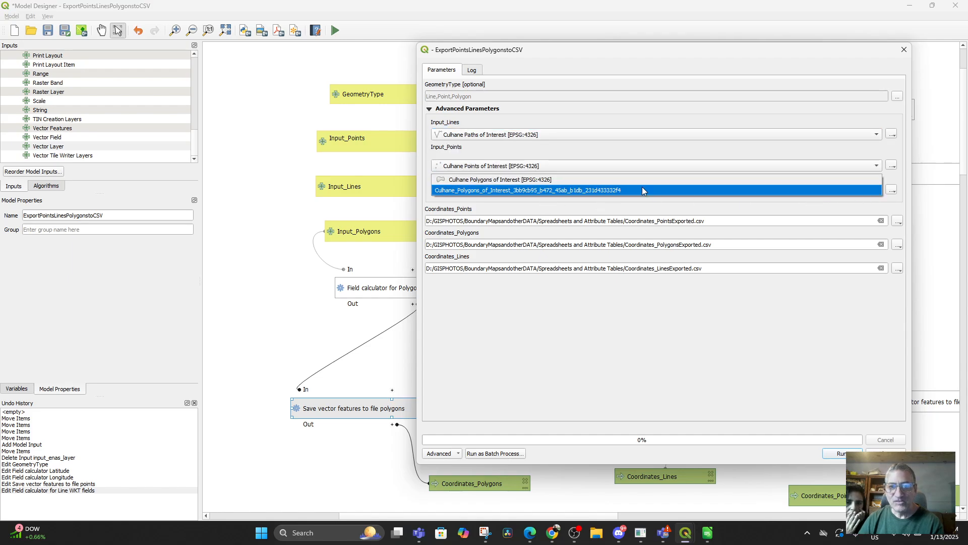
pyautogui.click(581, 179)
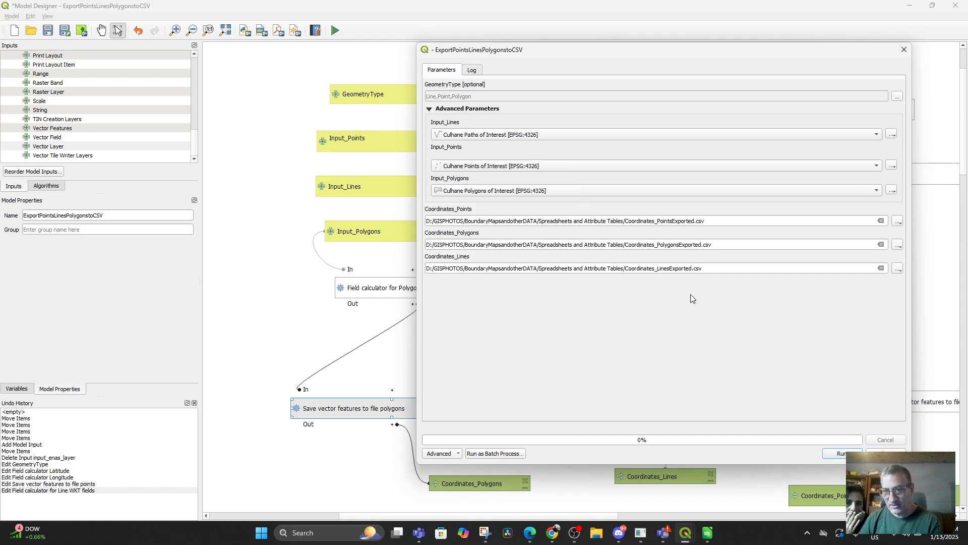
# Run the model to export the points, polygons and lines CSV files, and open the folder containing the exported files from the run results
pyautogui.click(832, 455)
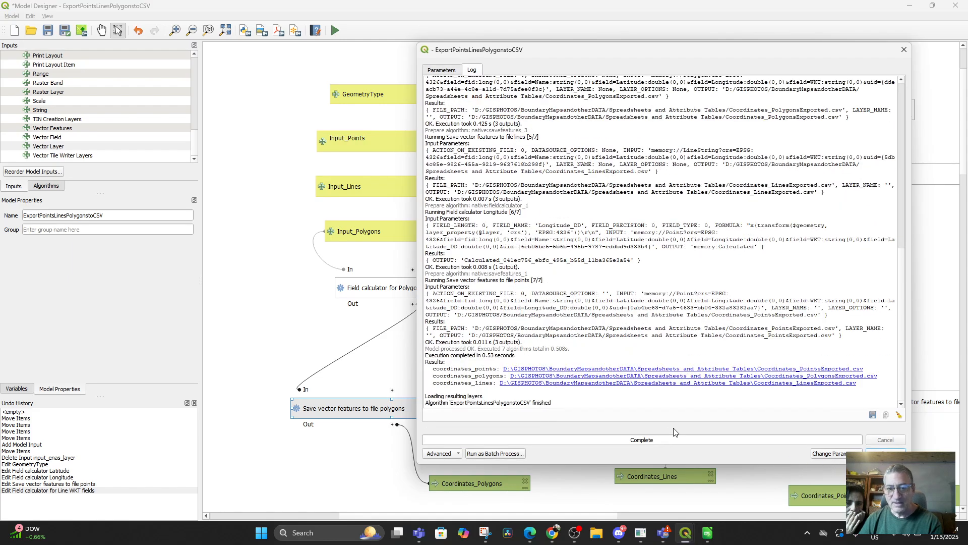
pyautogui.click(682, 376)
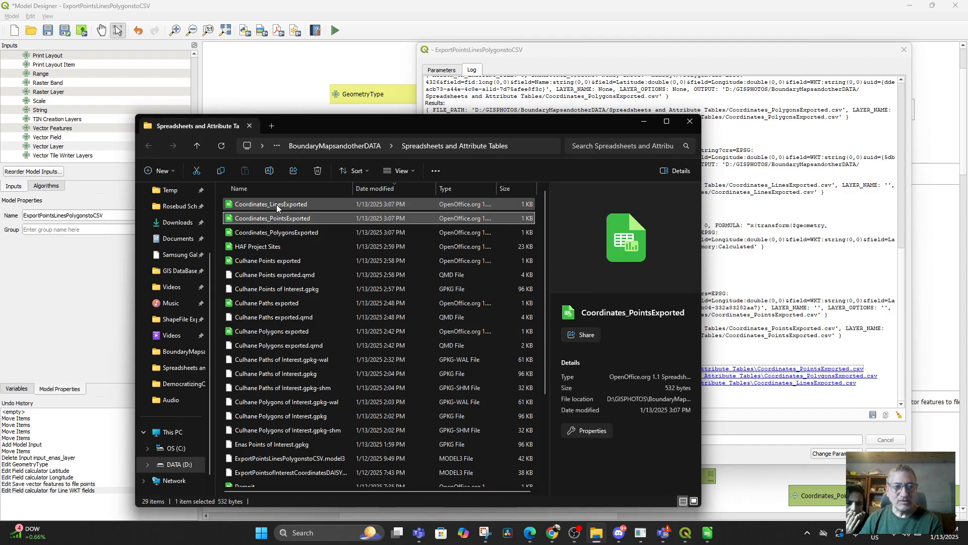
# Open Coordinates_PointsExported.csv with UTF-8 encoding and comma separation, and highlight the exported data from Name through Longitude_DD
pyautogui.doubleClick(278, 220)
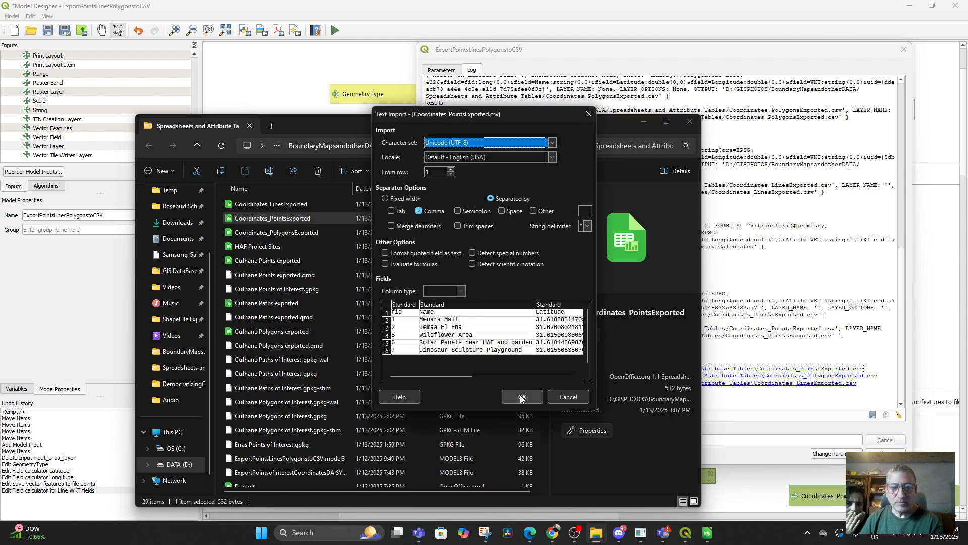
pyautogui.click(521, 397)
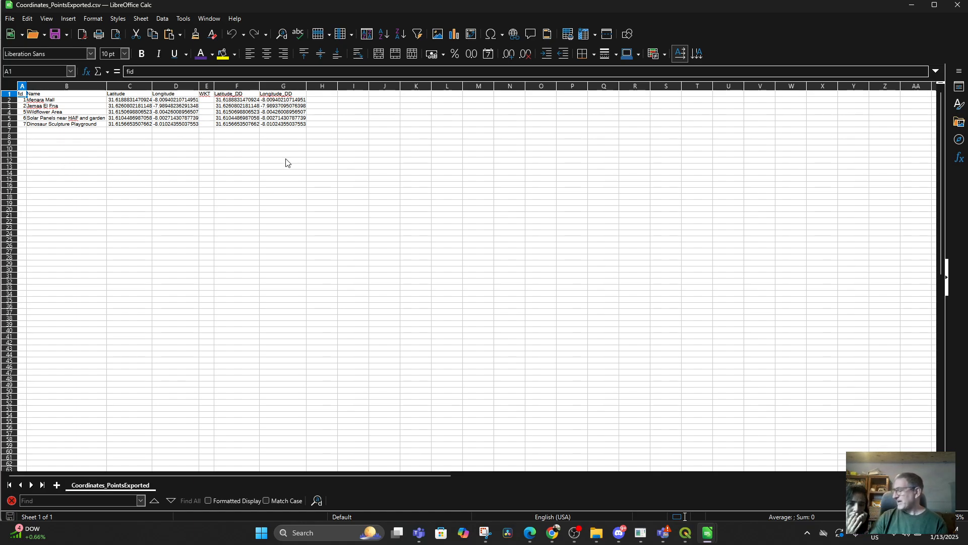
pyautogui.moveTo(63, 96); pyautogui.dragTo(303, 128)
# Review the already open HAF Project Sites and Culhane Paths exported spreadsheets, and close Culhane Paths exported
pyautogui.moveTo(713, 541)
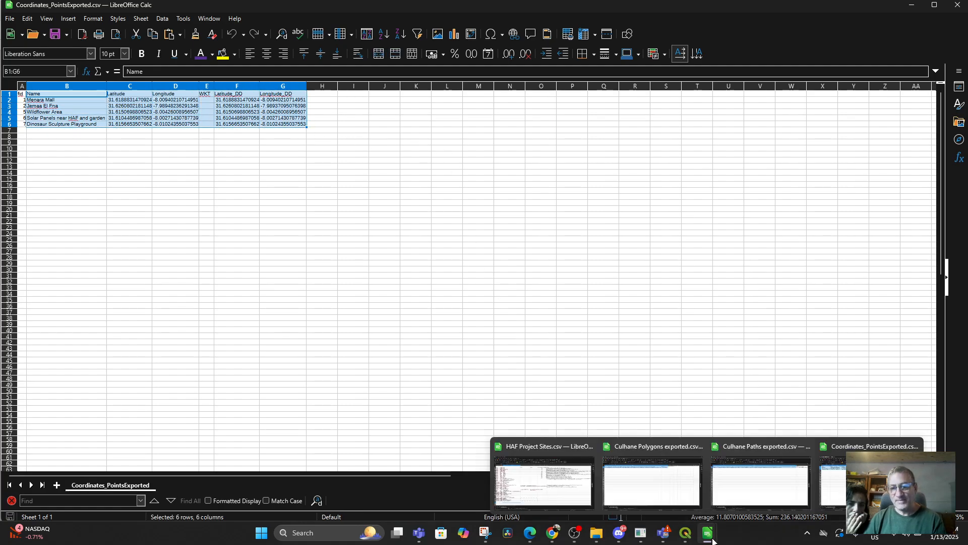
pyautogui.click(543, 479)
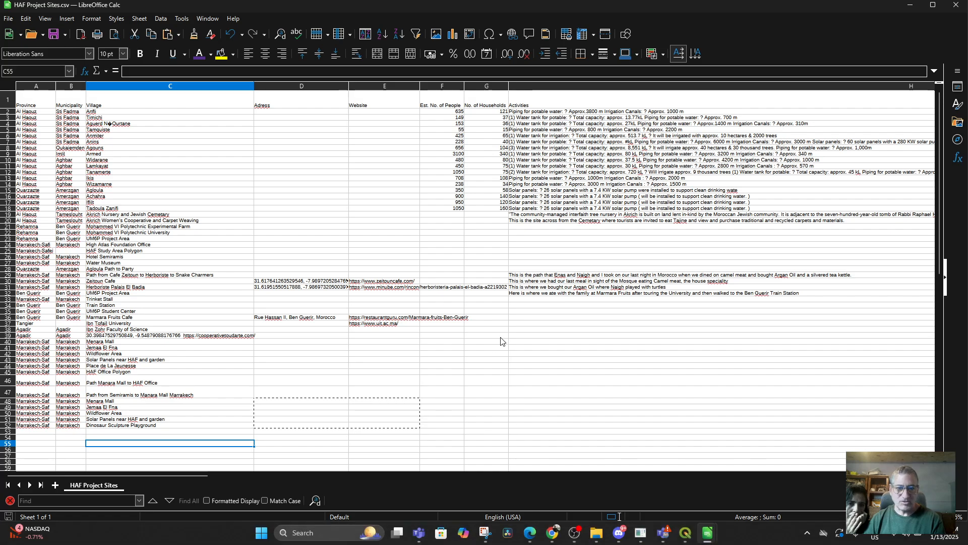
pyautogui.moveTo(708, 541)
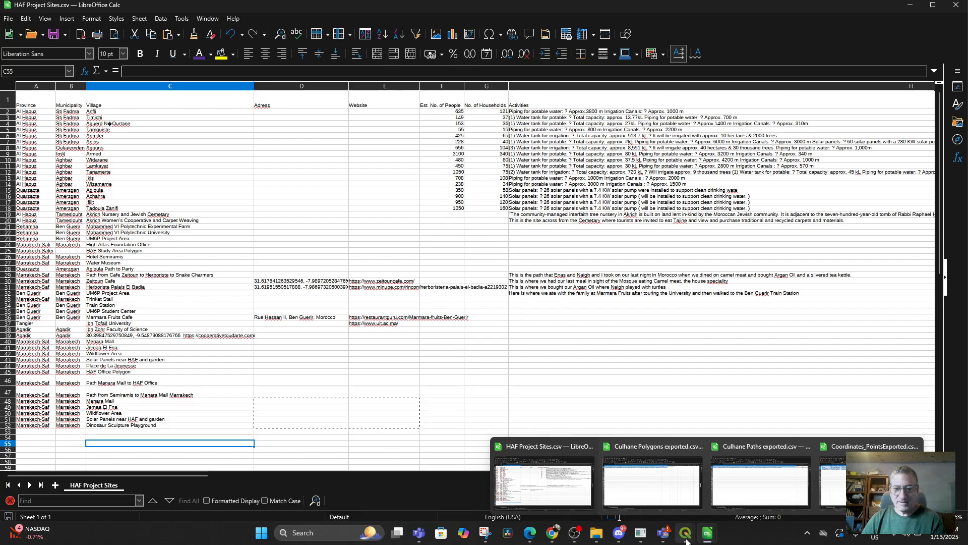
pyautogui.click(748, 485)
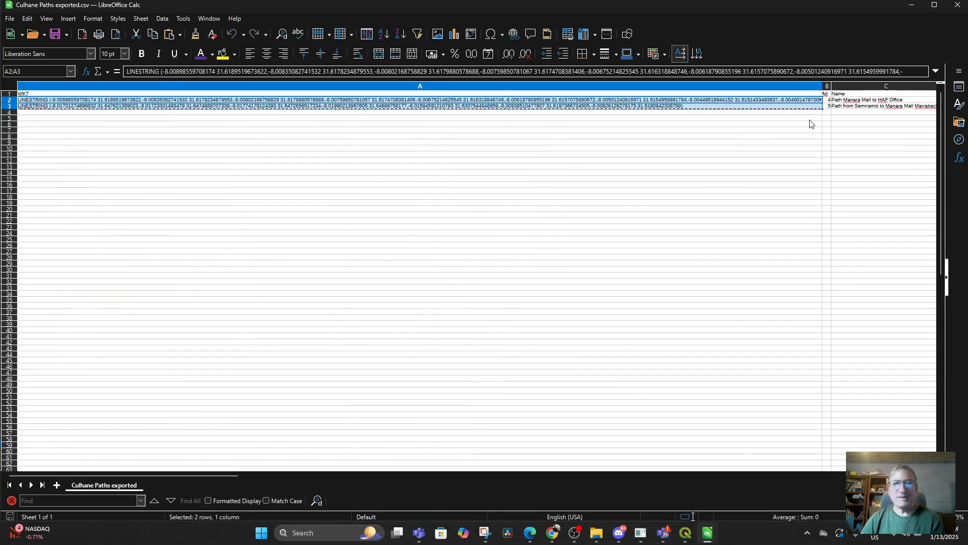
pyautogui.click(959, 5)
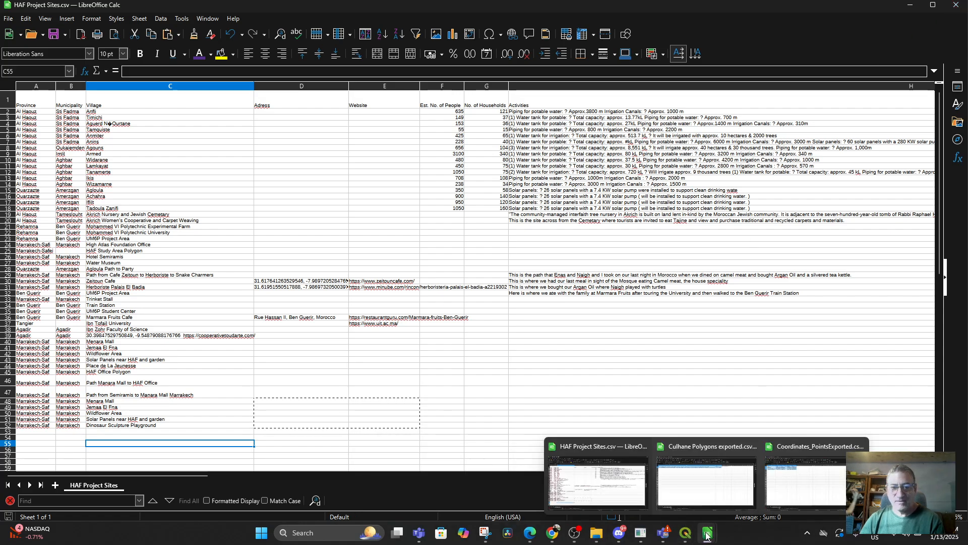
# Open Coordinates_PolygonsExported.csv from the export folder as comma-separated text, check its WKT column, and close the file
pyautogui.click(595, 533)
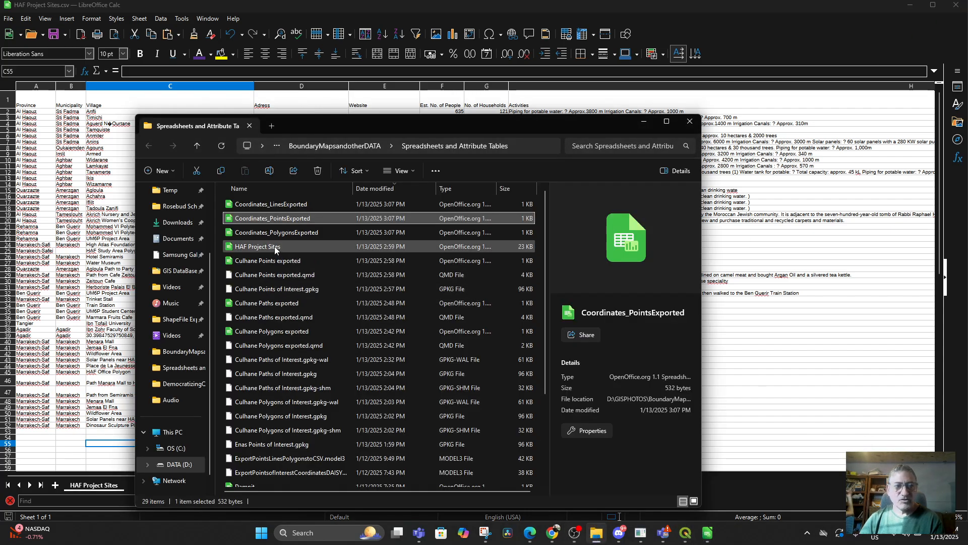
pyautogui.doubleClick(267, 232)
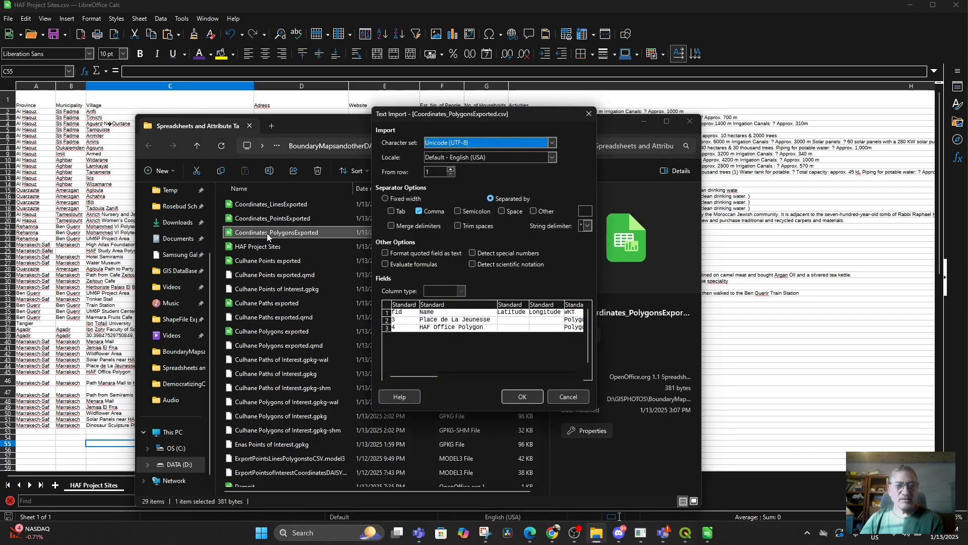
pyautogui.click(519, 397)
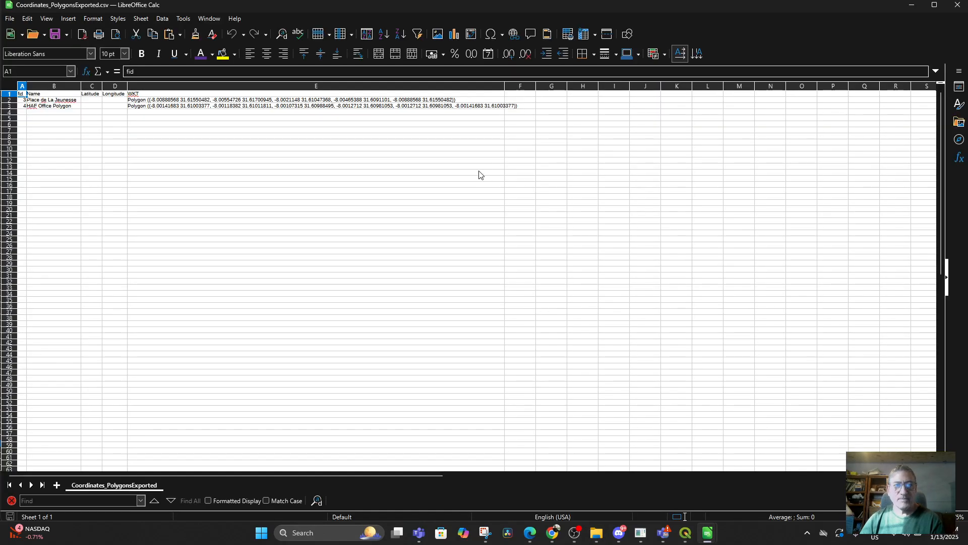
pyautogui.click(959, 9)
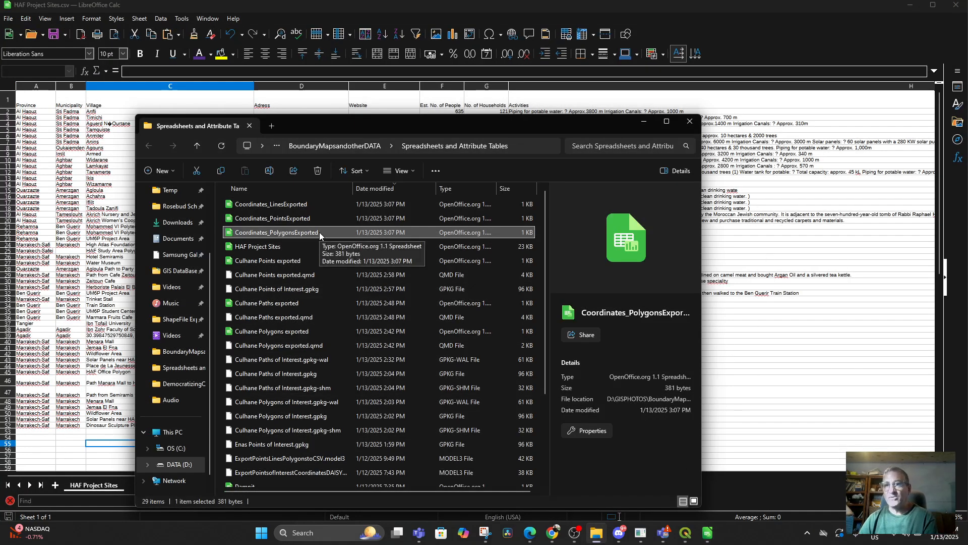
# Open Coordinates_LinesExported.csv as comma-separated text to check its contents, and close both the file and the export folder
pyautogui.doubleClick(298, 207)
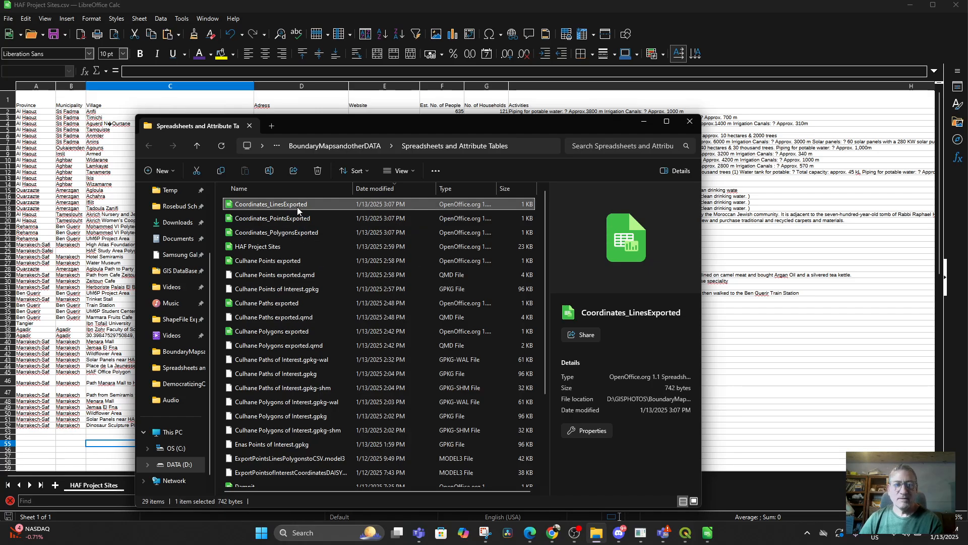
pyautogui.click(523, 397)
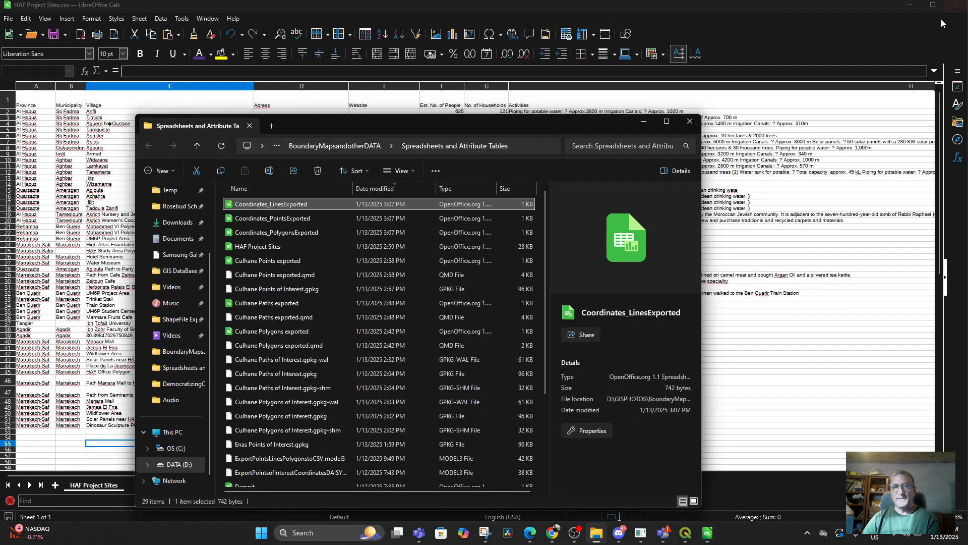
pyautogui.click(957, 6)
pyautogui.click(689, 122)
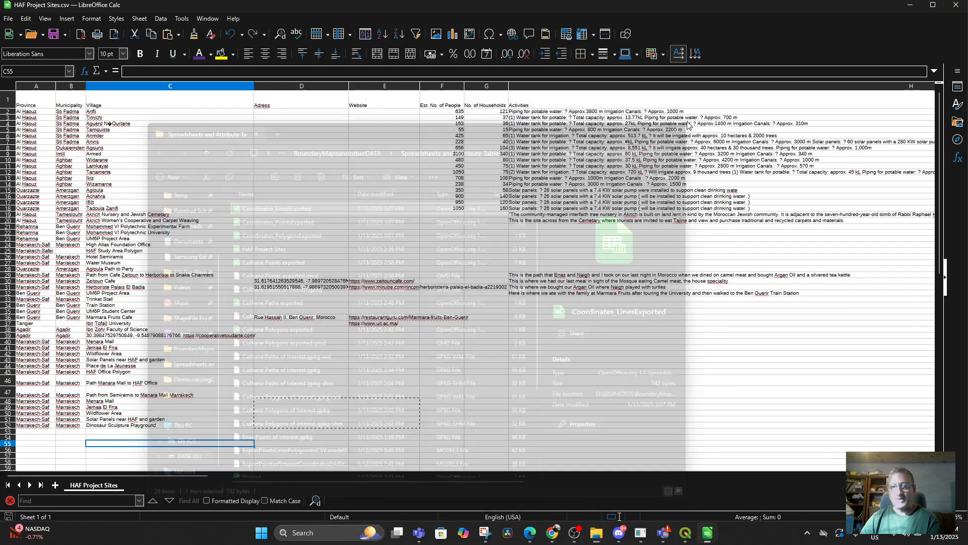
# Switch back to the QGIS Model Designer, close the finished run dialog, and deselect the polygon save step in the diagram
pyautogui.moveTo(680, 538)
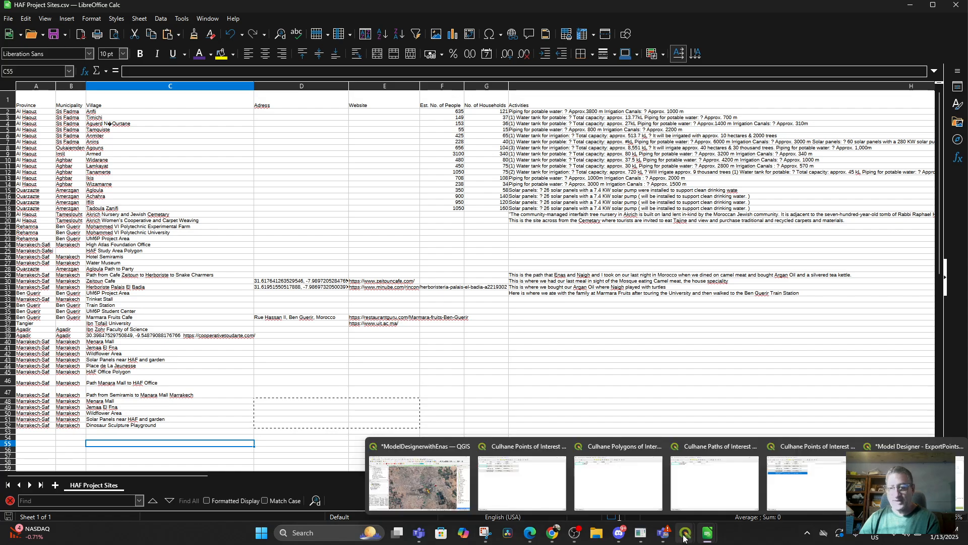
pyautogui.click(906, 446)
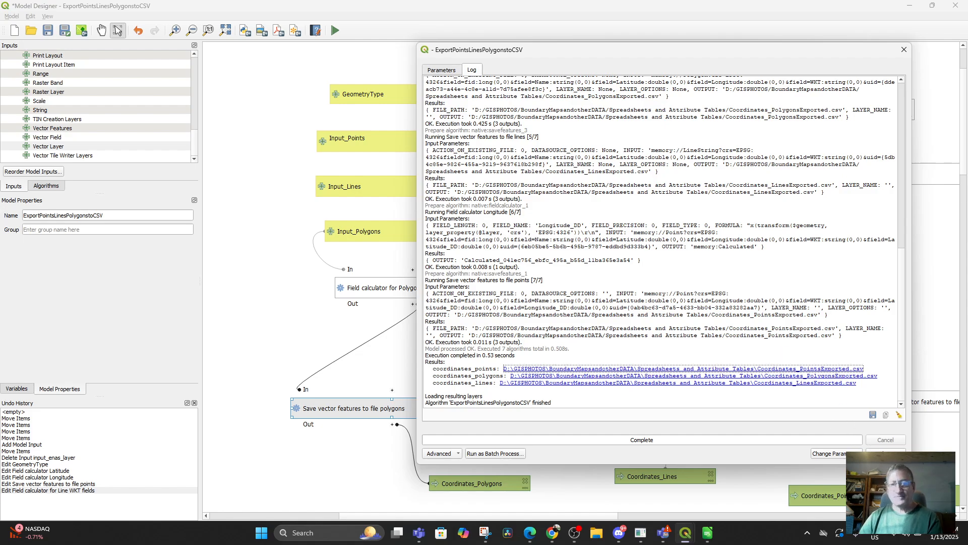
pyautogui.click(886, 454)
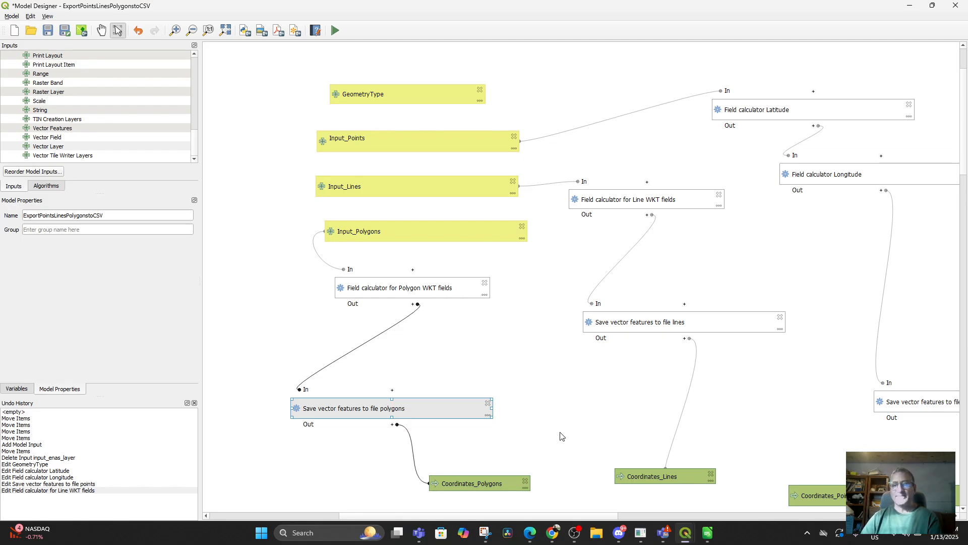
pyautogui.scroll(-3, 560, 437)
pyautogui.scroll(3, 559, 437)
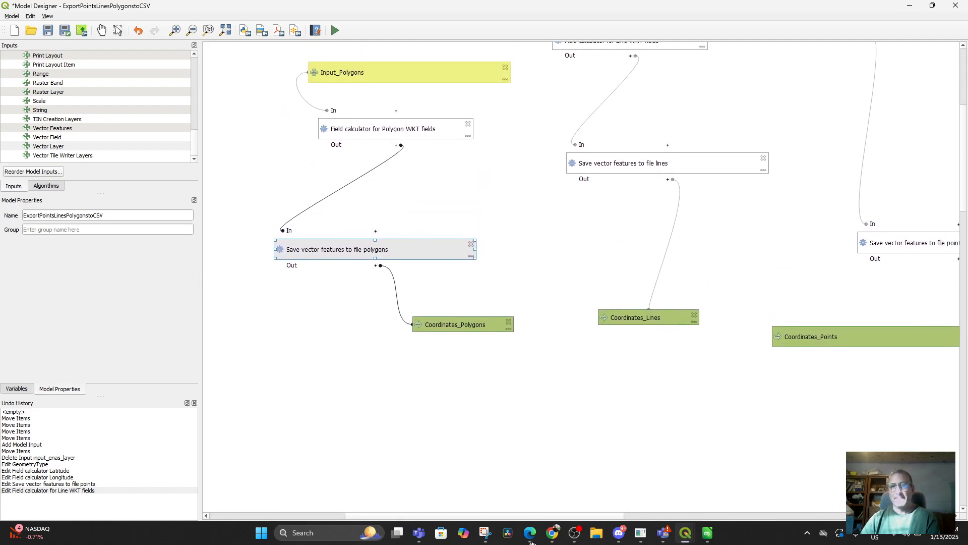
pyautogui.scroll(-2, 554, 260)
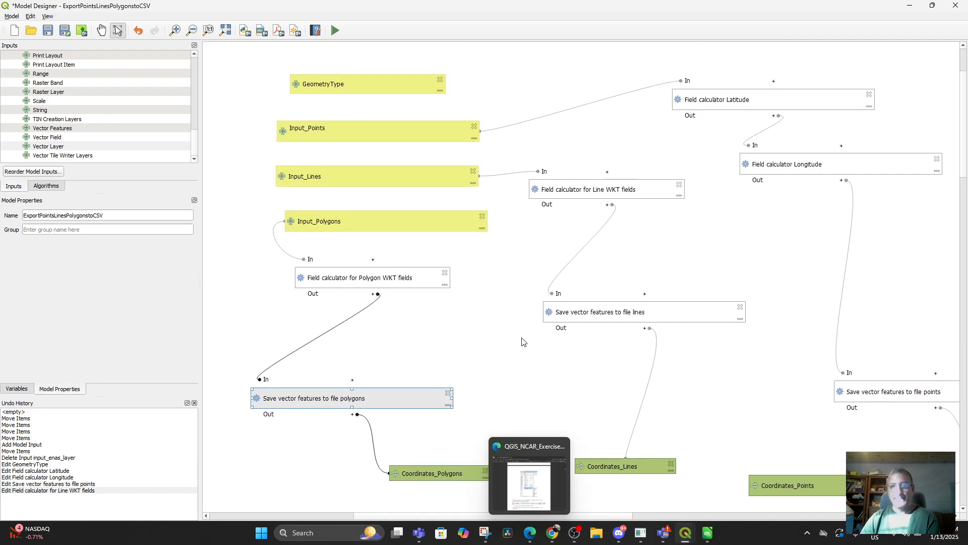
pyautogui.click(246, 220)
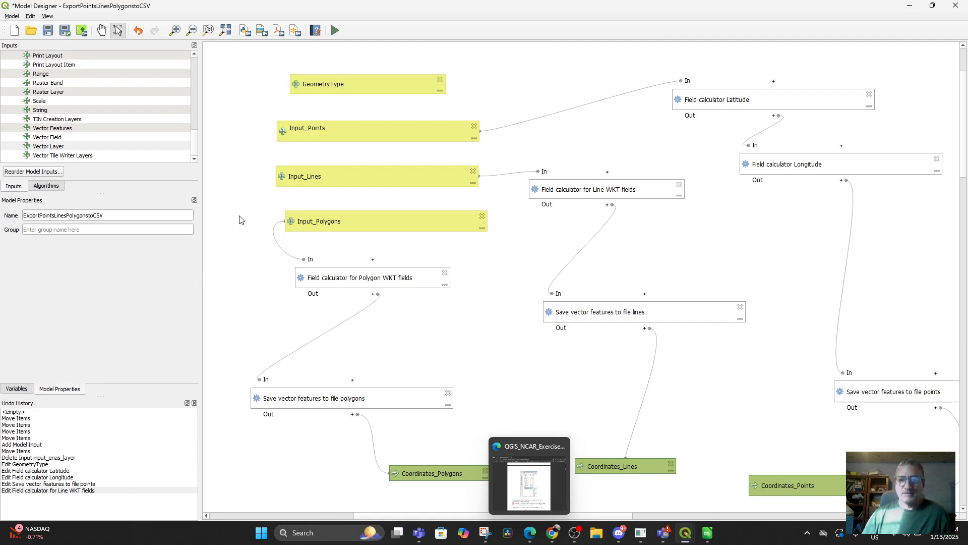
# Switch to ChatGPT, open the earlier conversation Populate Latitude Longitude QGIS from the chat history, and maximize the window
pyautogui.moveTo(546, 448)
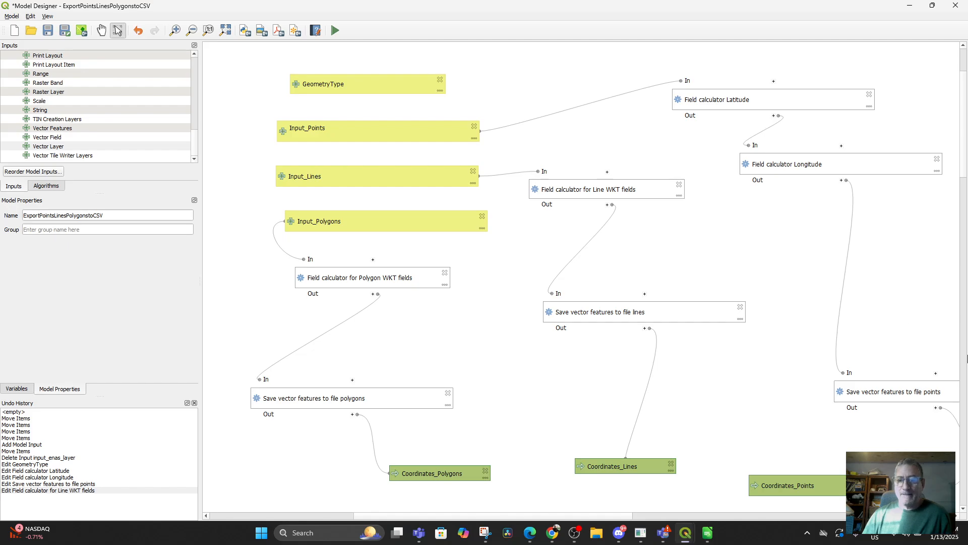
pyautogui.click(313, 534)
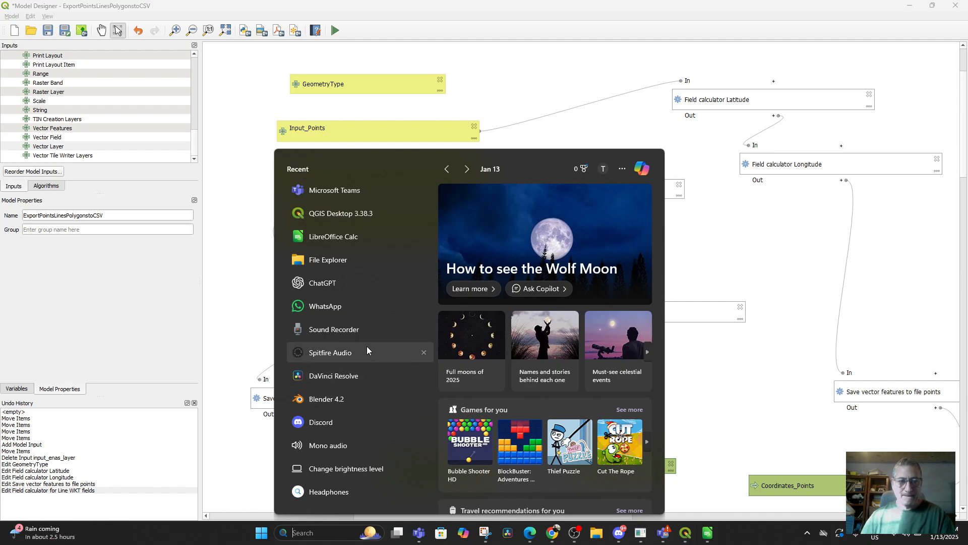
pyautogui.click(333, 285)
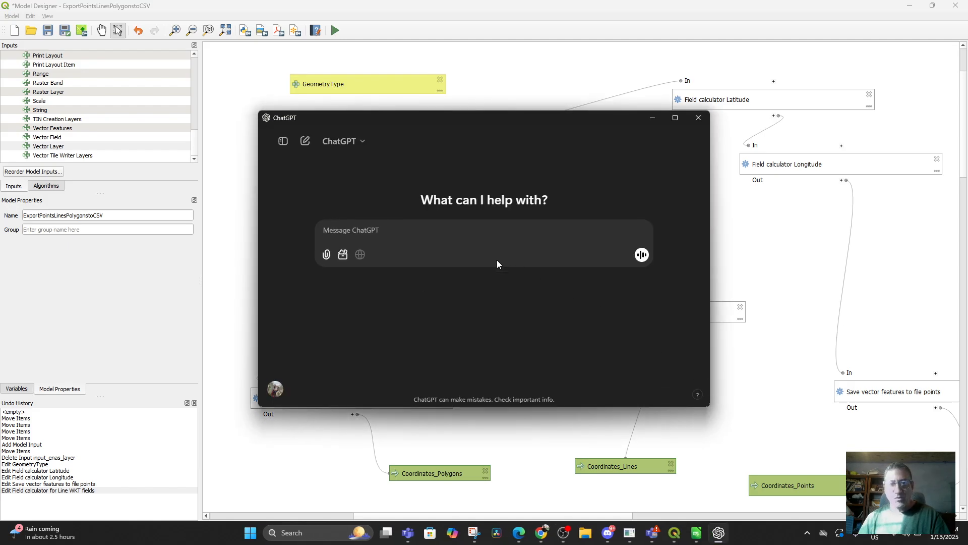
pyautogui.click(284, 141)
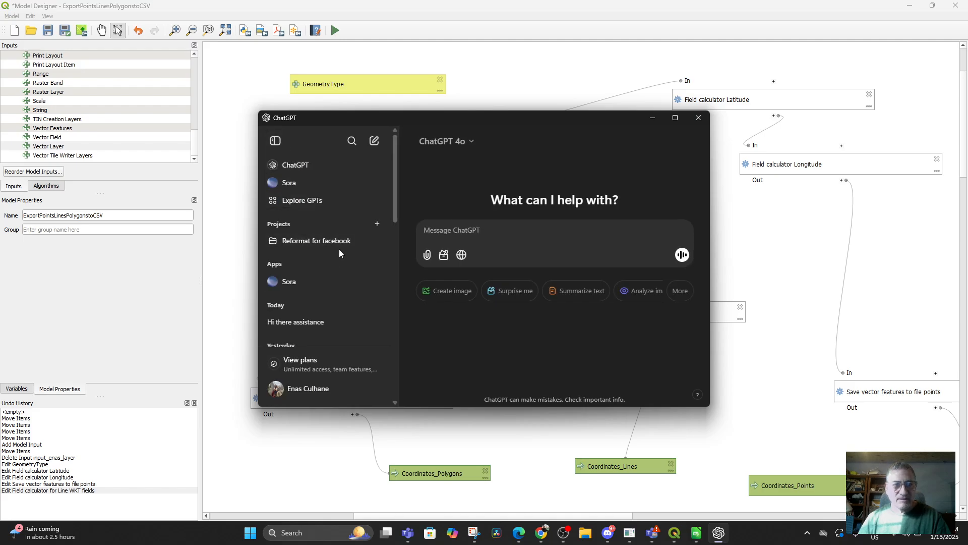
pyautogui.scroll(-2, 340, 285)
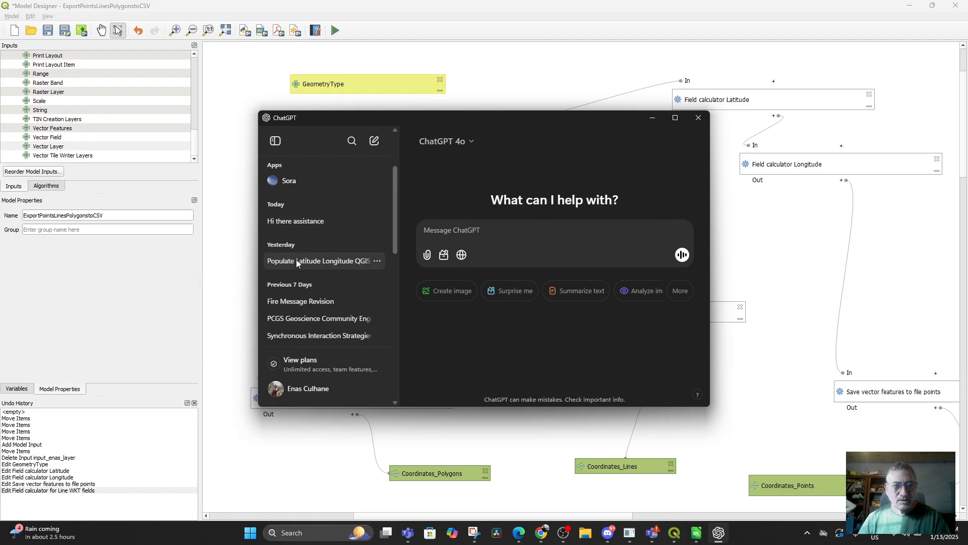
pyautogui.click(296, 261)
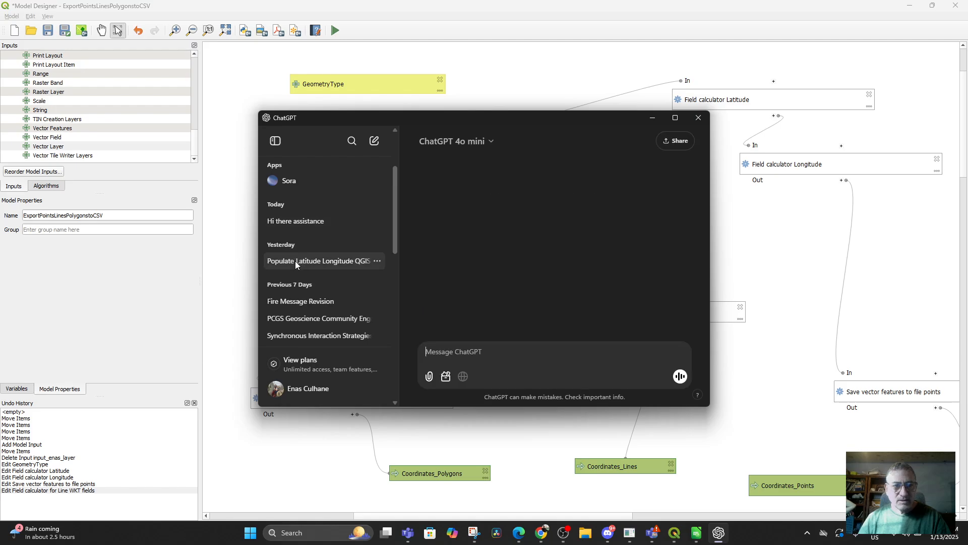
pyautogui.click(675, 117)
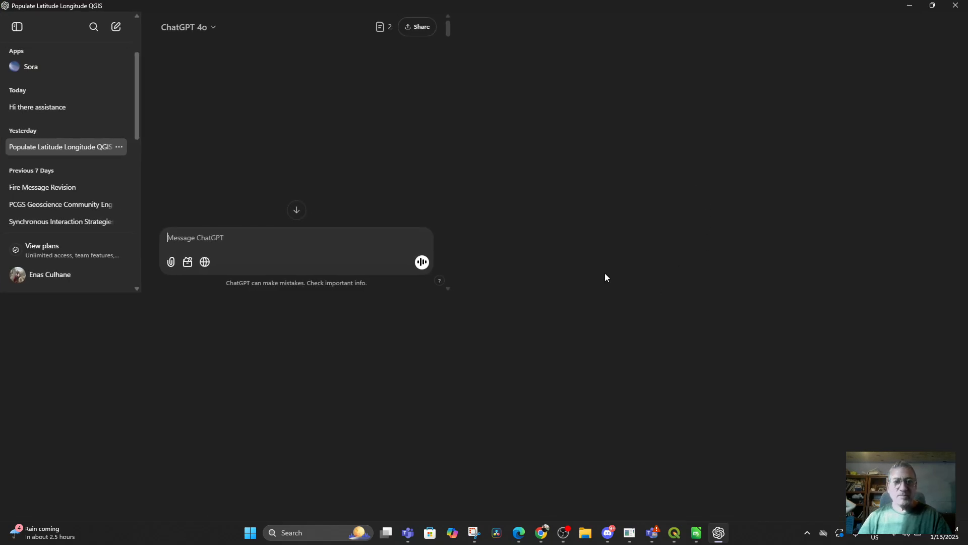
# Examine the conversation's advice on the three input layers, the geometry filters and the automated model plan
pyautogui.scroll(15, 488, 228)
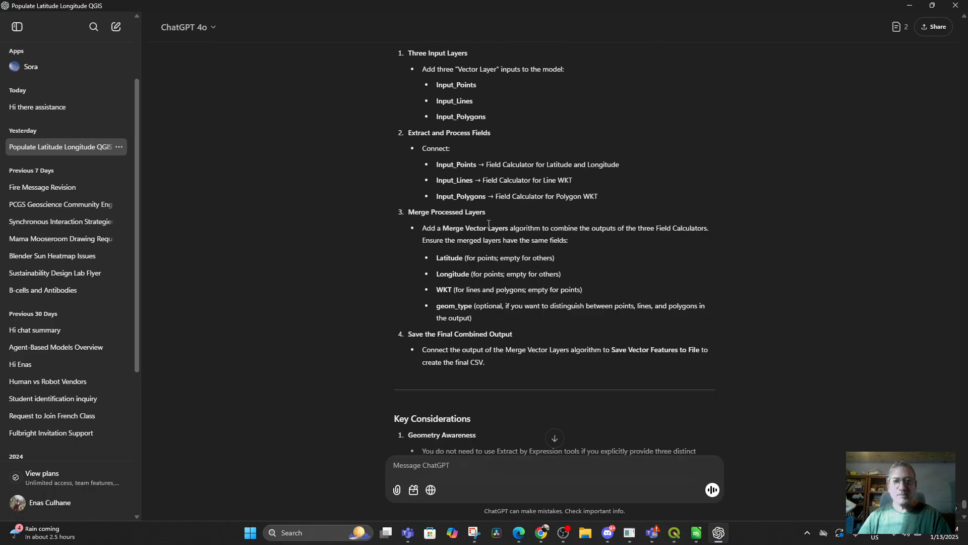
pyautogui.scroll(5, 496, 229)
pyautogui.scroll(-12, 497, 230)
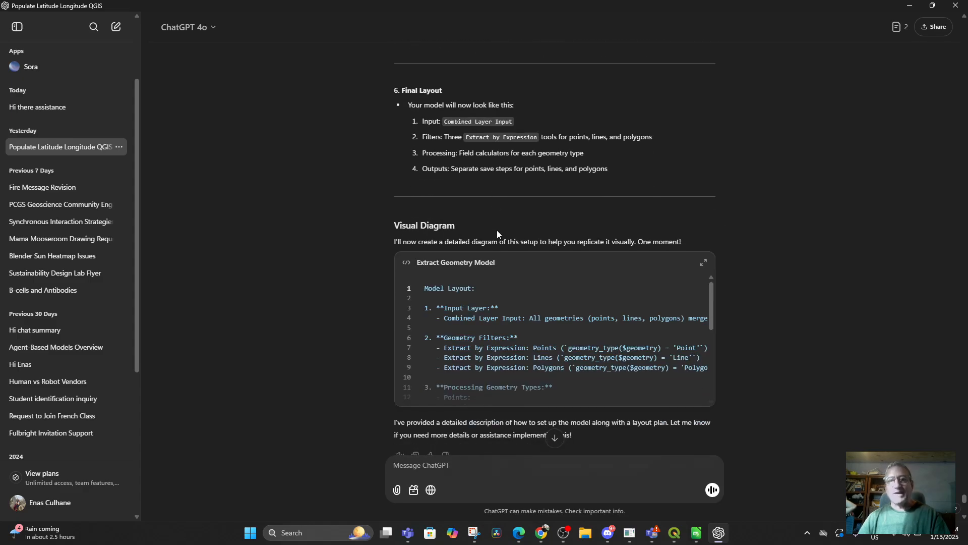
pyautogui.scroll(2, 740, 213)
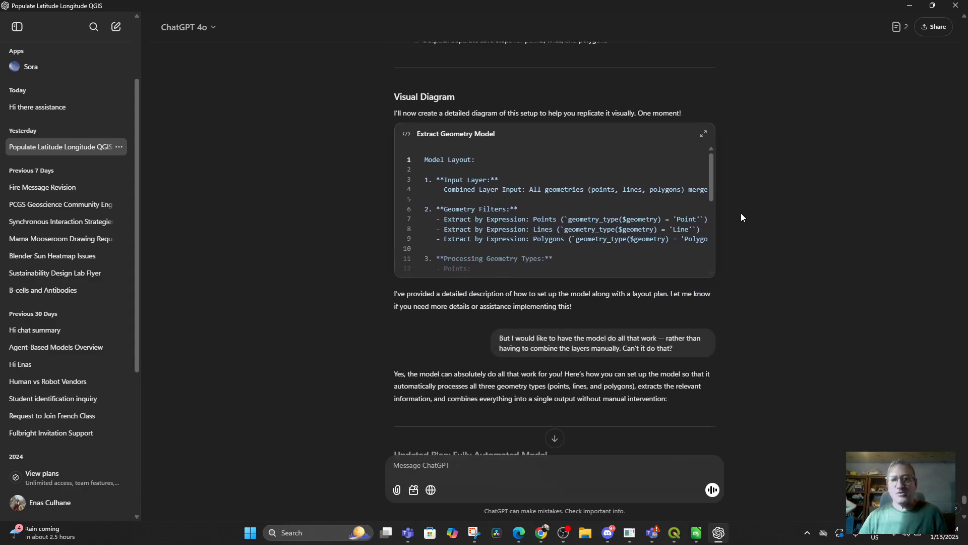
pyautogui.scroll(-12, 739, 211)
pyautogui.scroll(20, 740, 210)
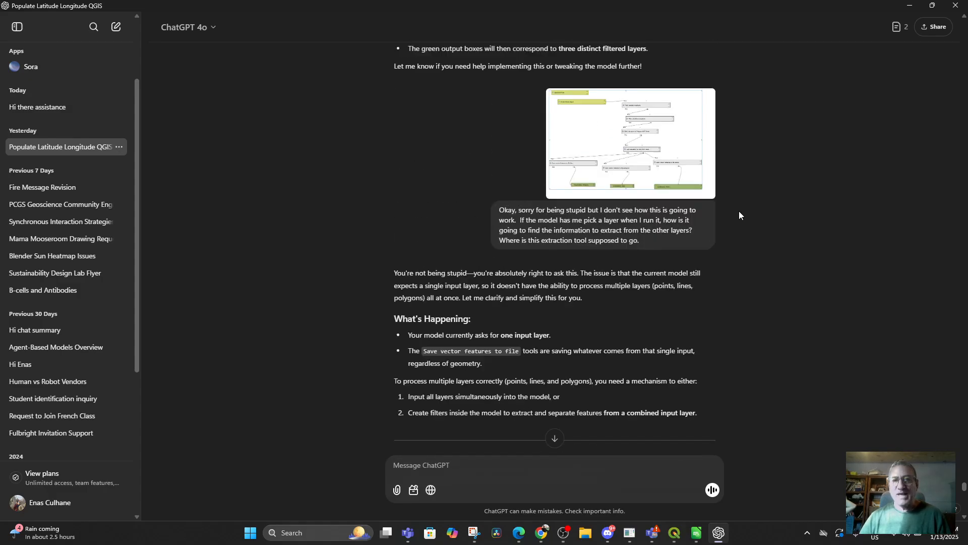
# Go back through the earlier conversation to the Unified Geometry Model script and read through its Python code
pyautogui.scroll(20, 739, 215)
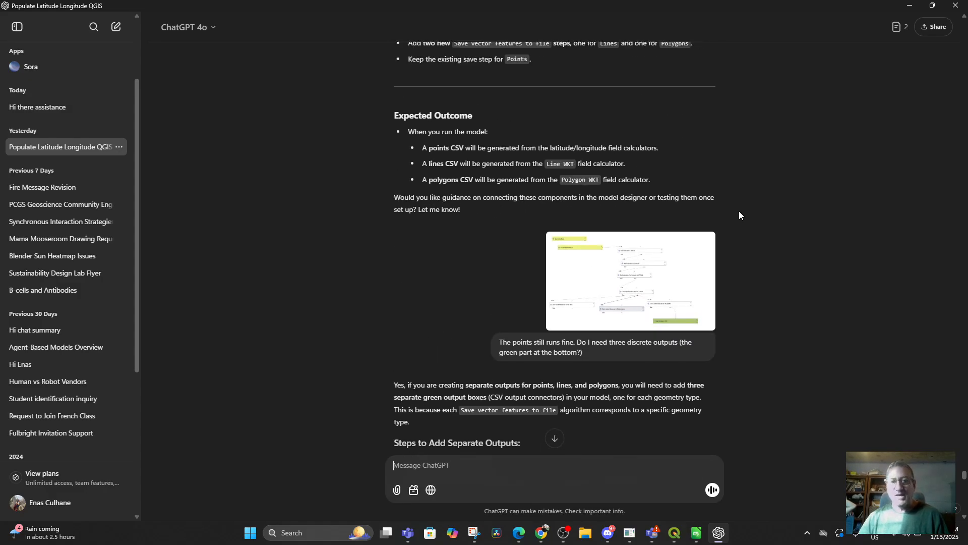
pyautogui.scroll(20, 739, 215)
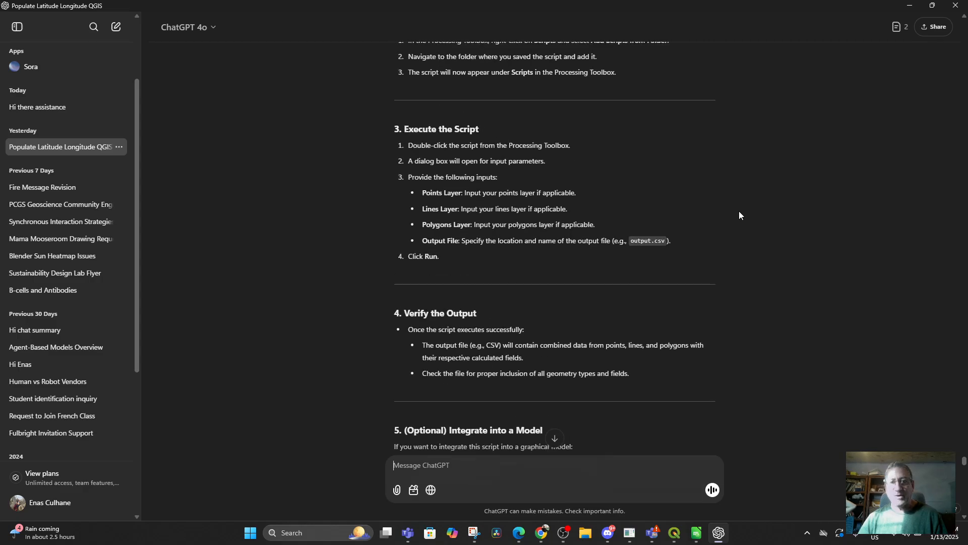
pyautogui.scroll(-3, 539, 187)
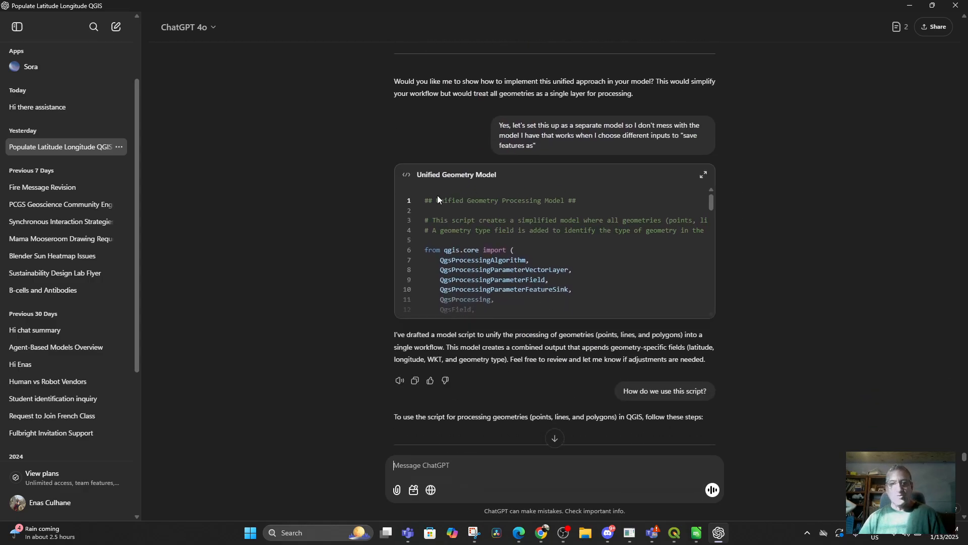
pyautogui.scroll(-15, 552, 271)
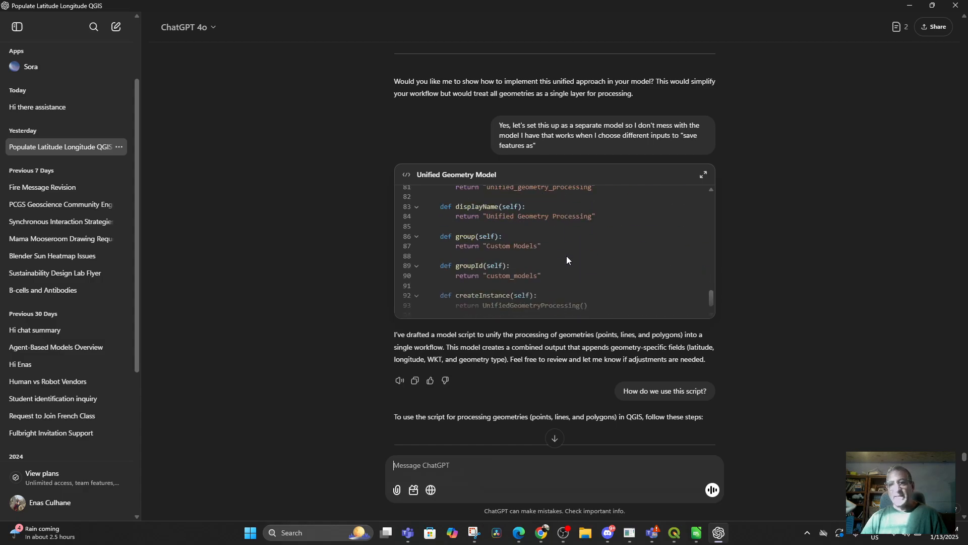
# Review the Unified Geometry Model script's output fields and closing functions, plus the instructions for saving and adding the script
pyautogui.scroll(14, 567, 264)
pyautogui.scroll(-10, 570, 269)
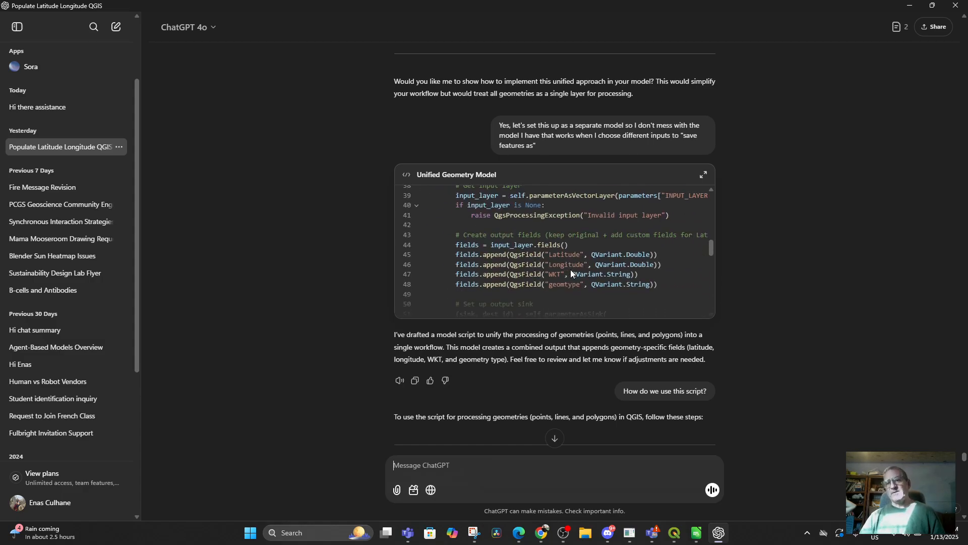
pyautogui.scroll(-3, 571, 273)
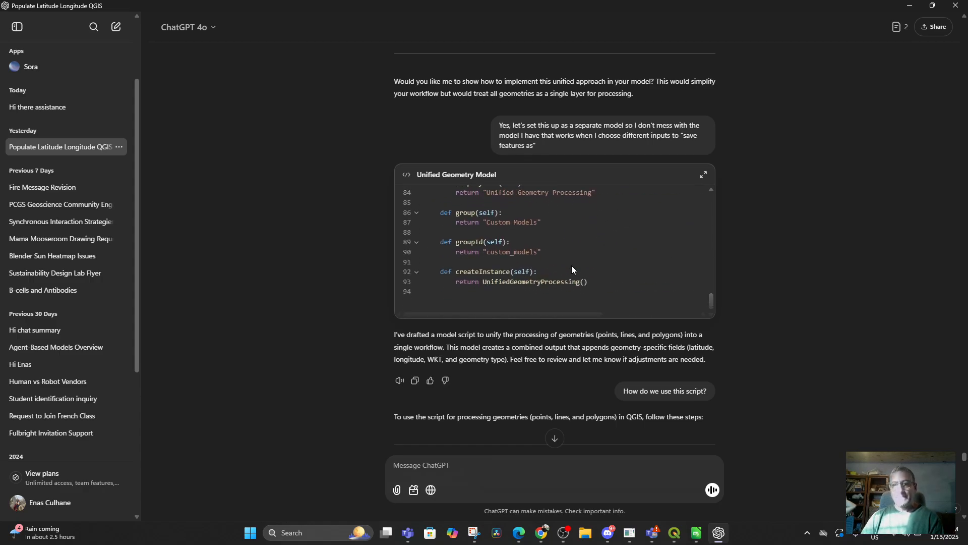
pyautogui.scroll(16, 558, 272)
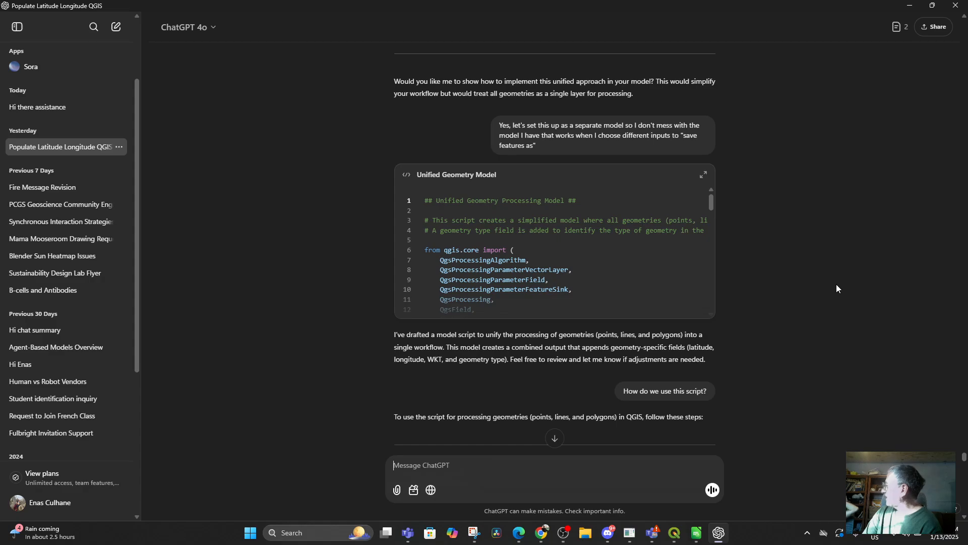
pyautogui.scroll(-8, 818, 281)
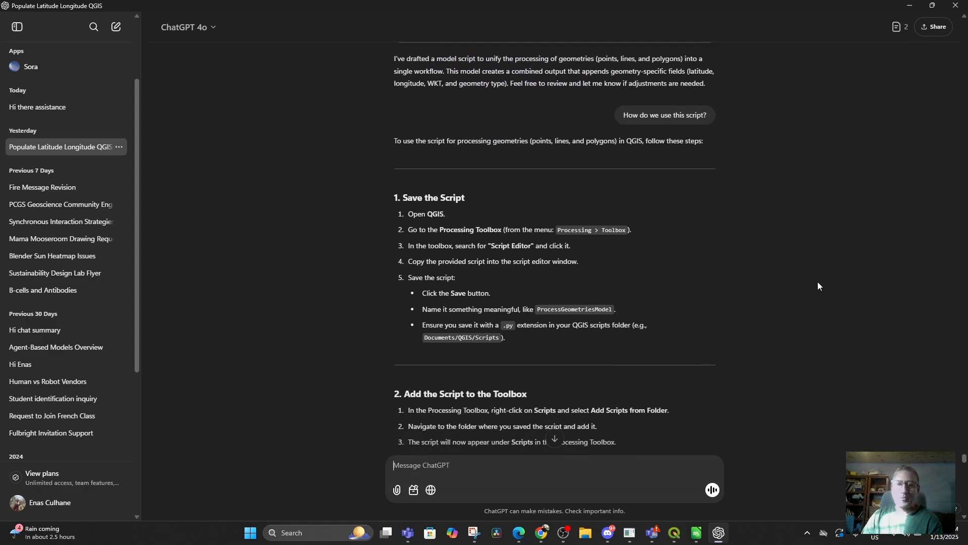
# Look back through the conversation's advice on daisy chaining, Union tool troubleshooting, appending features and conditional connections
pyautogui.scroll(20, 818, 282)
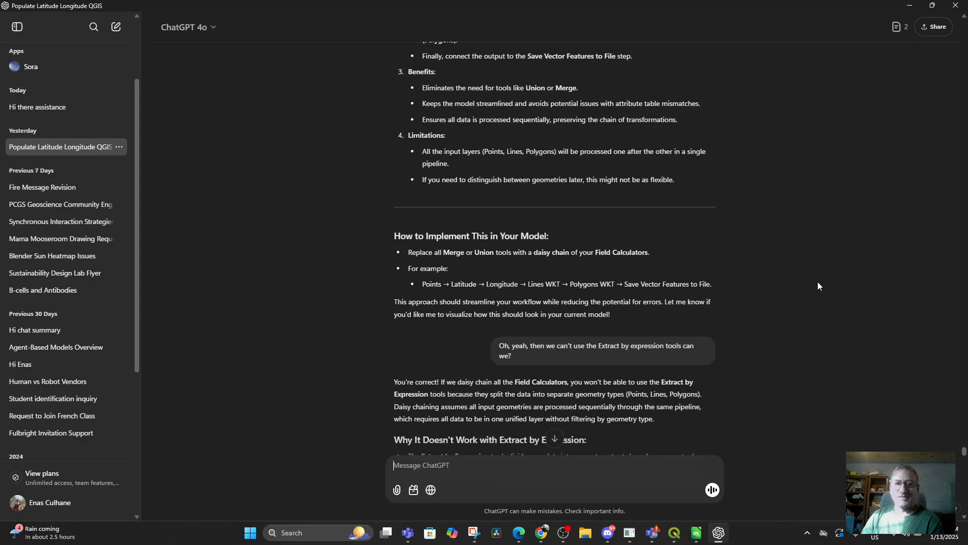
pyautogui.scroll(20, 818, 286)
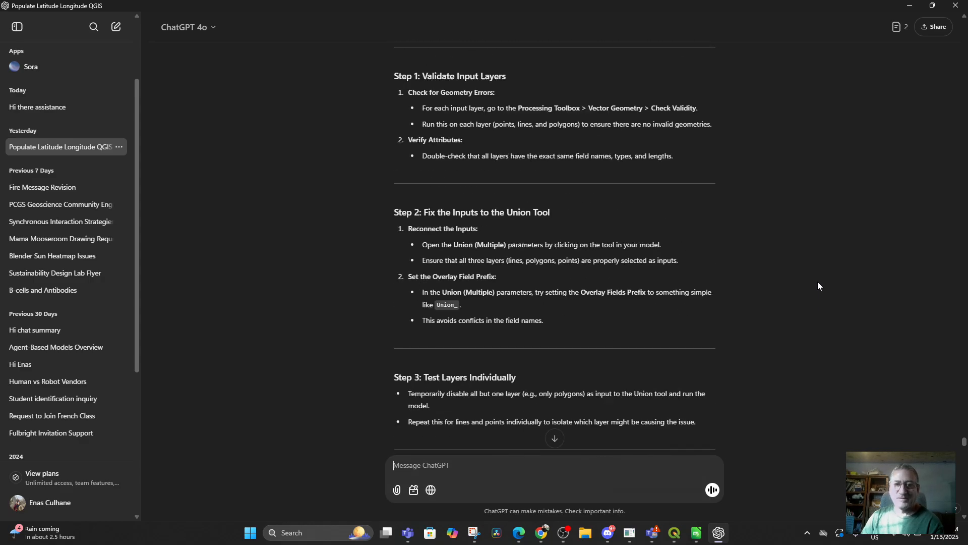
pyautogui.scroll(6, 818, 281)
pyautogui.scroll(-6, 838, 169)
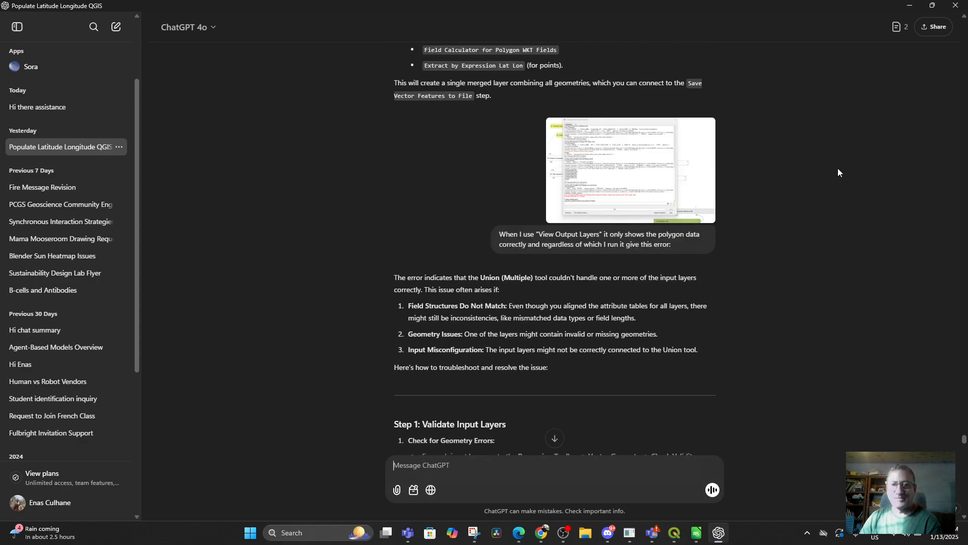
pyautogui.scroll(-6, 832, 169)
pyautogui.scroll(-12, 833, 174)
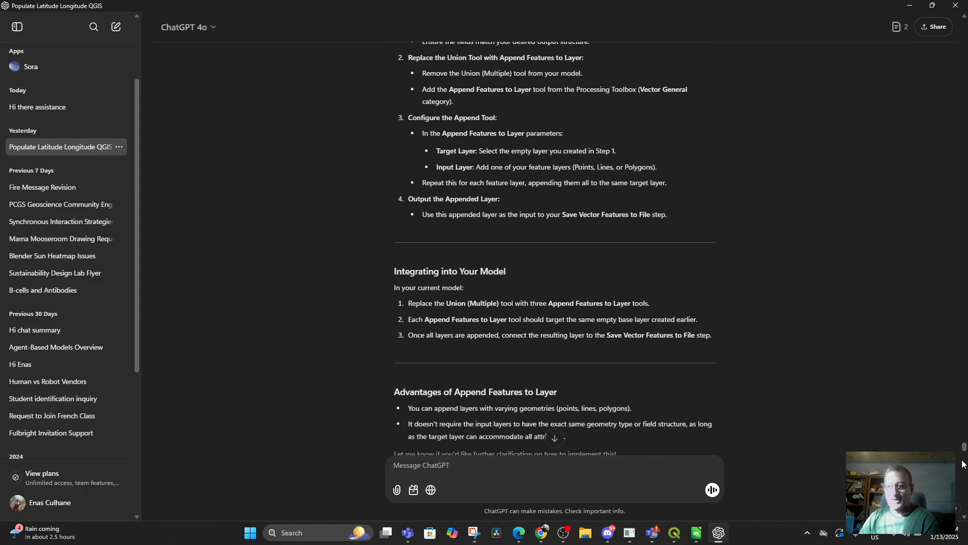
pyautogui.moveTo(964, 446); pyautogui.dragTo(951, 186)
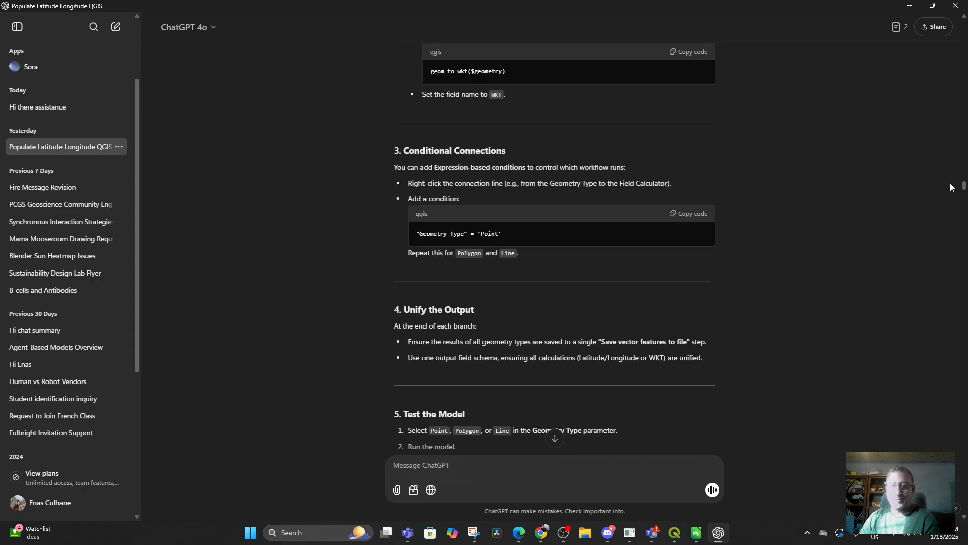
# Switch to the main QGIS project window and open a new Model Designer window
pyautogui.click(674, 533)
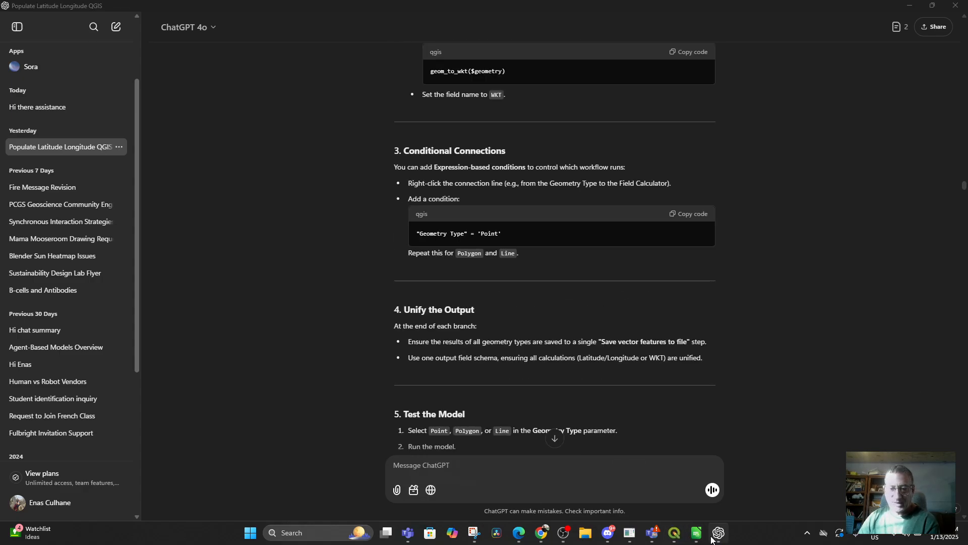
pyautogui.click(674, 533)
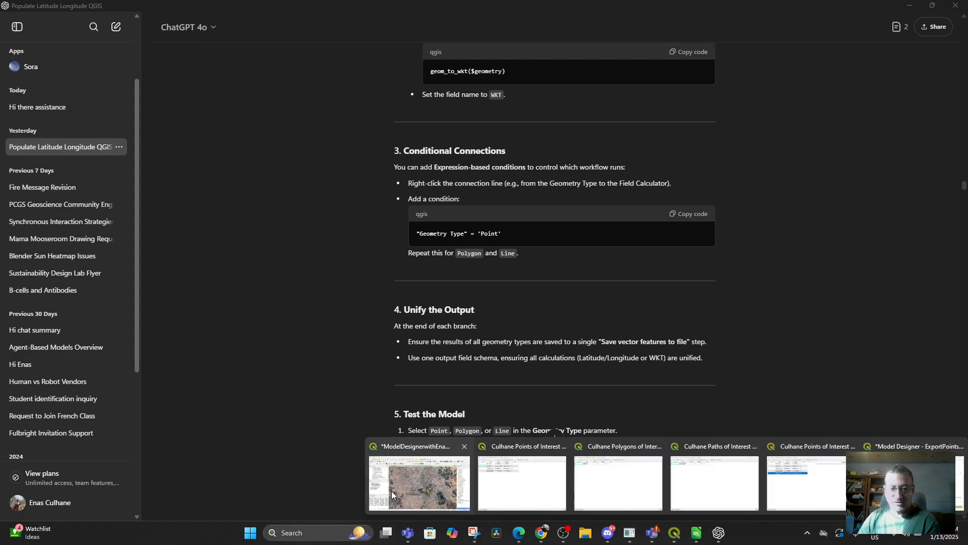
pyautogui.click(378, 499)
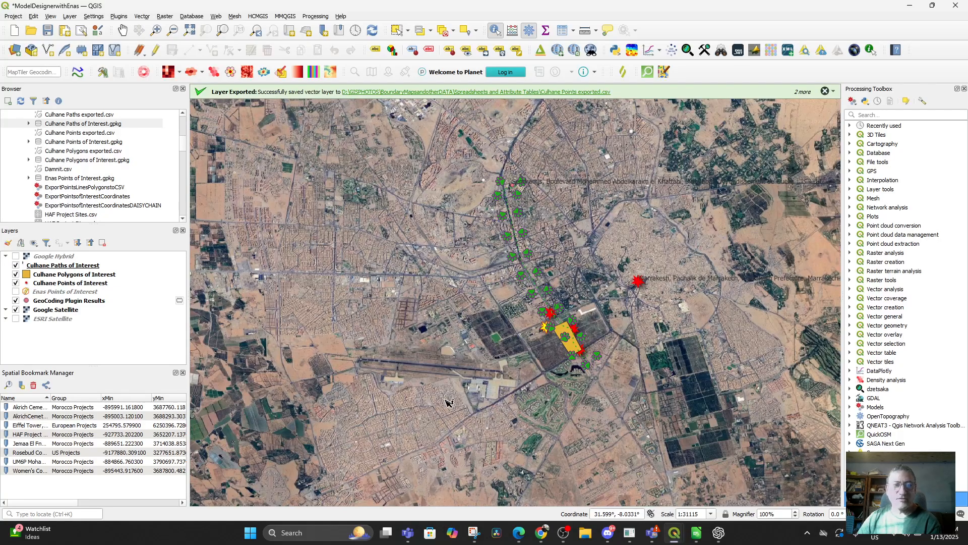
pyautogui.click(308, 17)
pyautogui.click(323, 37)
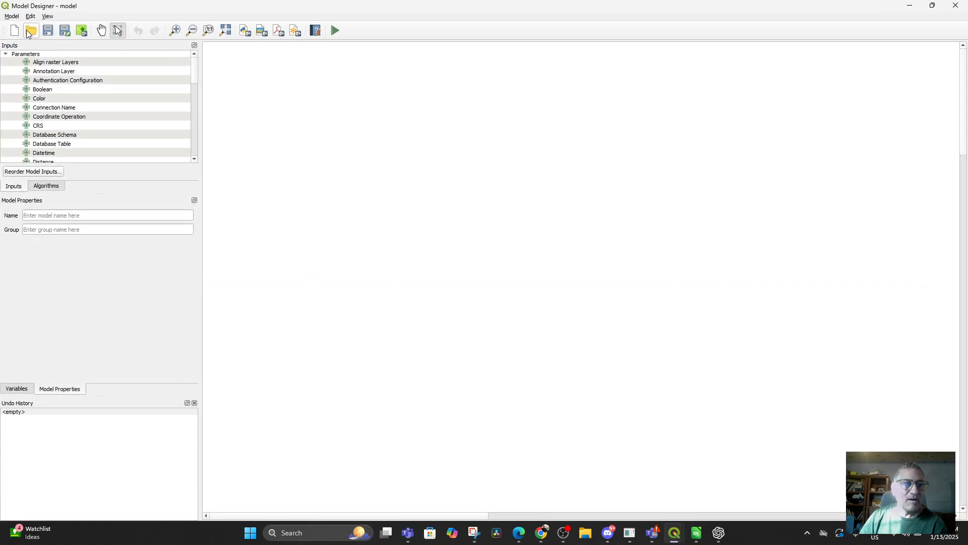
# Open the saved model ExportPointsofInterestCoordinates.model3 from the Spreadsheets and Attribute Tables folder
pyautogui.click(16, 17)
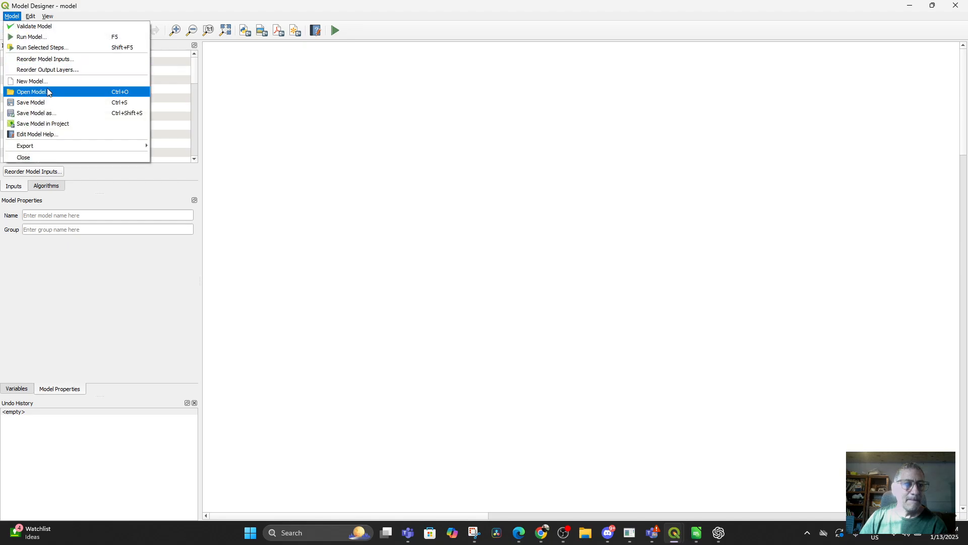
pyautogui.click(50, 92)
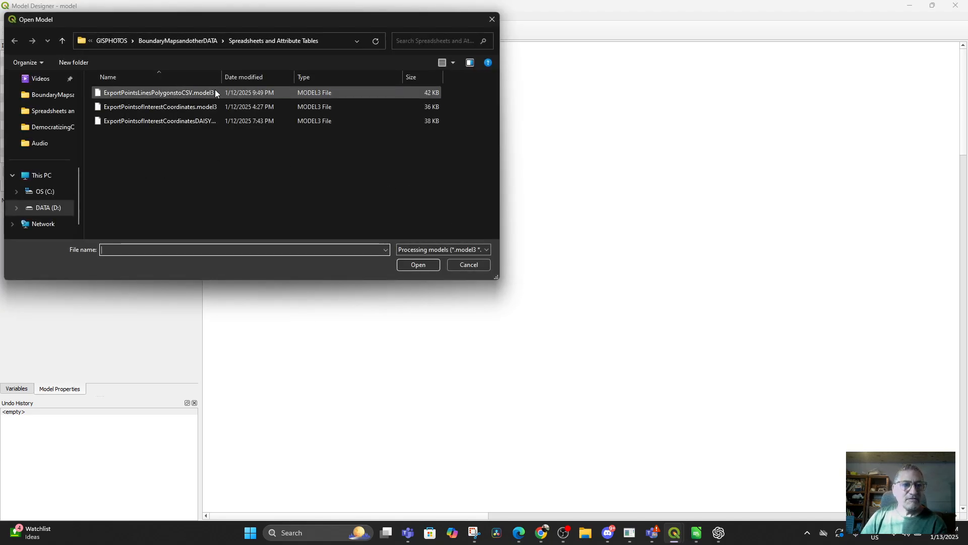
pyautogui.moveTo(222, 77); pyautogui.dragTo(329, 77)
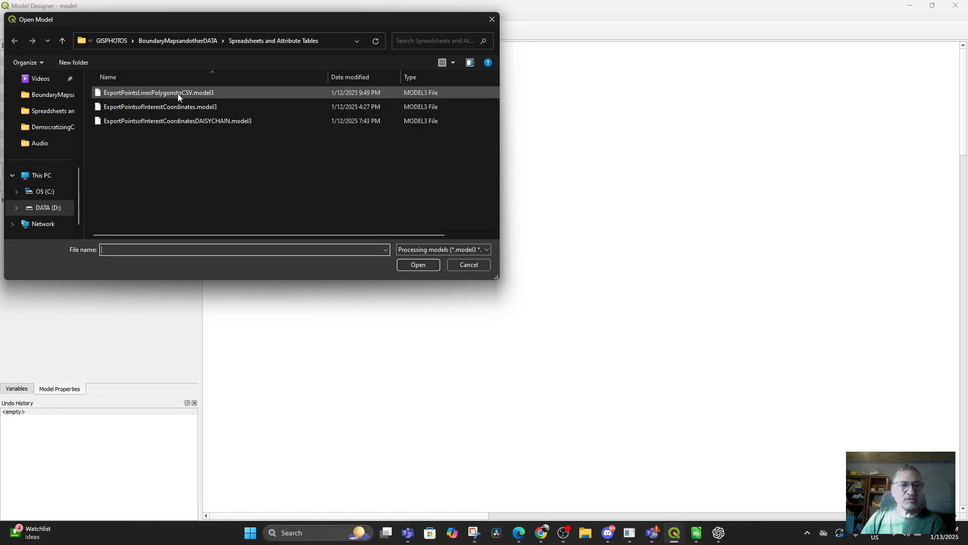
pyautogui.doubleClick(147, 107)
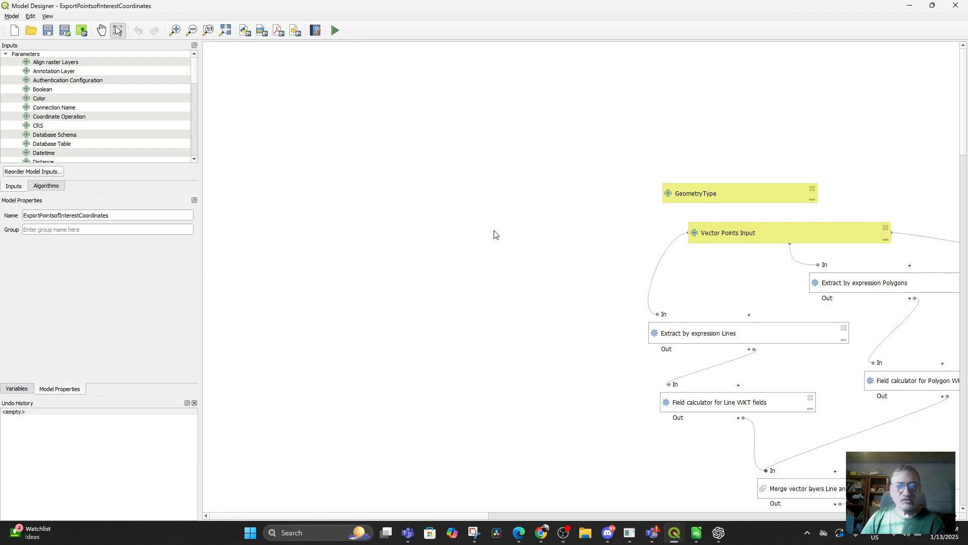
# Examine the model diagram from the GeometryType input to the Coordinates in CSV output, and check its run parameters
pyautogui.scroll(-2, 494, 233)
pyautogui.scroll(1, 493, 281)
pyautogui.moveTo(551, 221); pyautogui.dragTo(543, 459)
pyautogui.scroll(1, 512, 348)
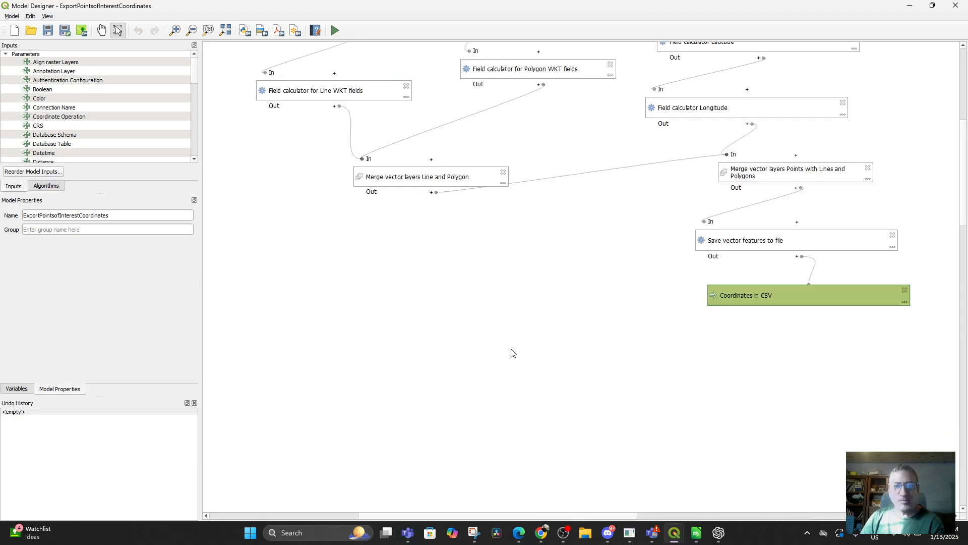
pyautogui.moveTo(512, 350); pyautogui.dragTo(514, 427)
pyautogui.moveTo(527, 331); pyautogui.dragTo(525, 439)
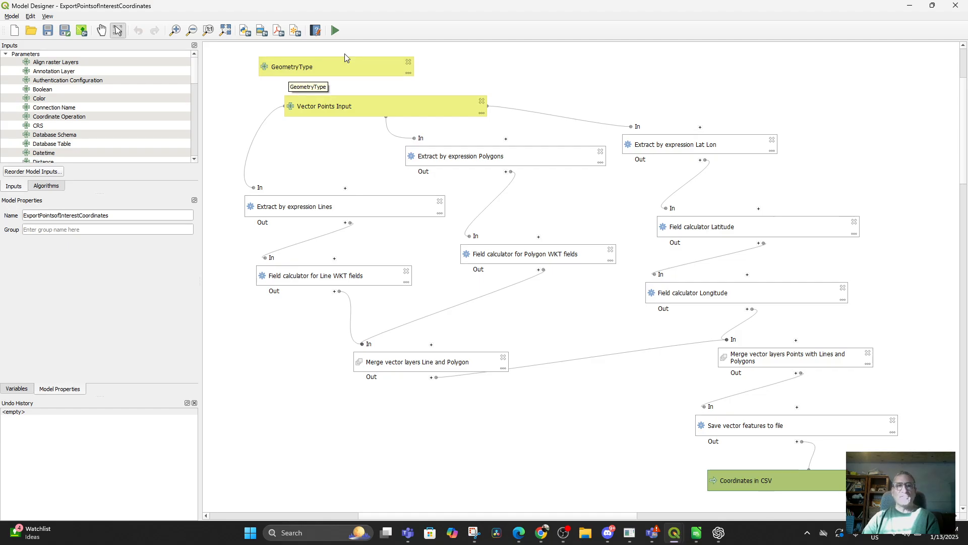
pyautogui.click(336, 32)
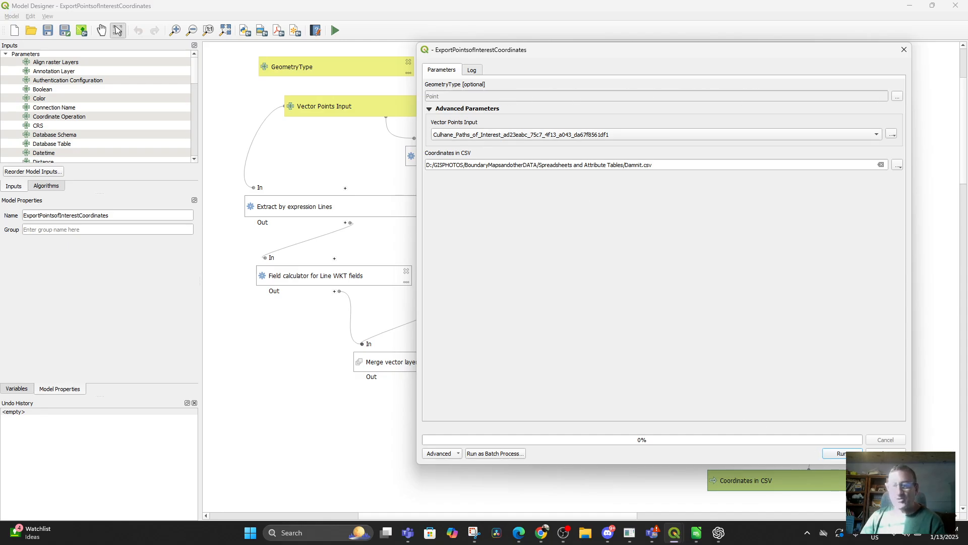
pyautogui.press('Escape')
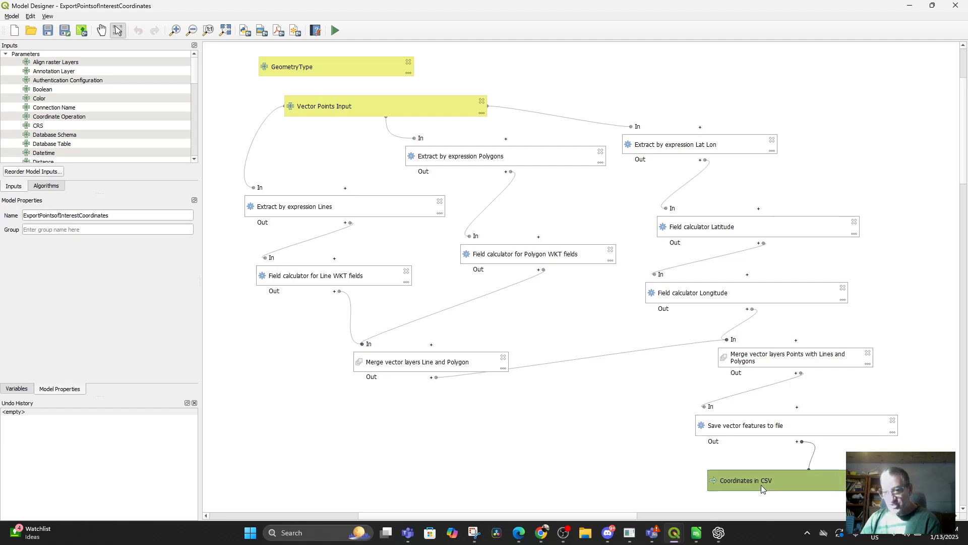
# Run the model with the surname-prefixed Points of Interest layer as Vector Points Input, exporting to Damnit.csv
pyautogui.click(335, 31)
pyautogui.click(521, 135)
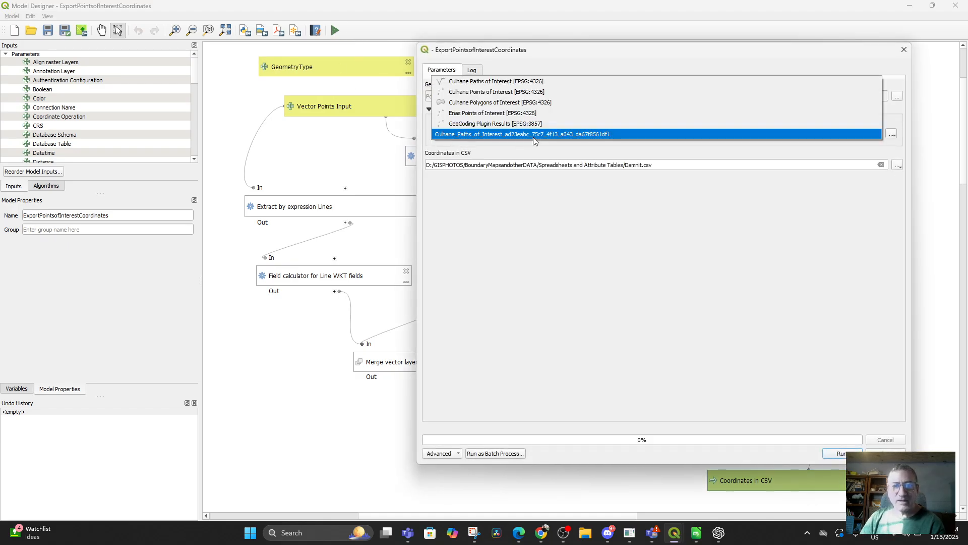
pyautogui.click(512, 93)
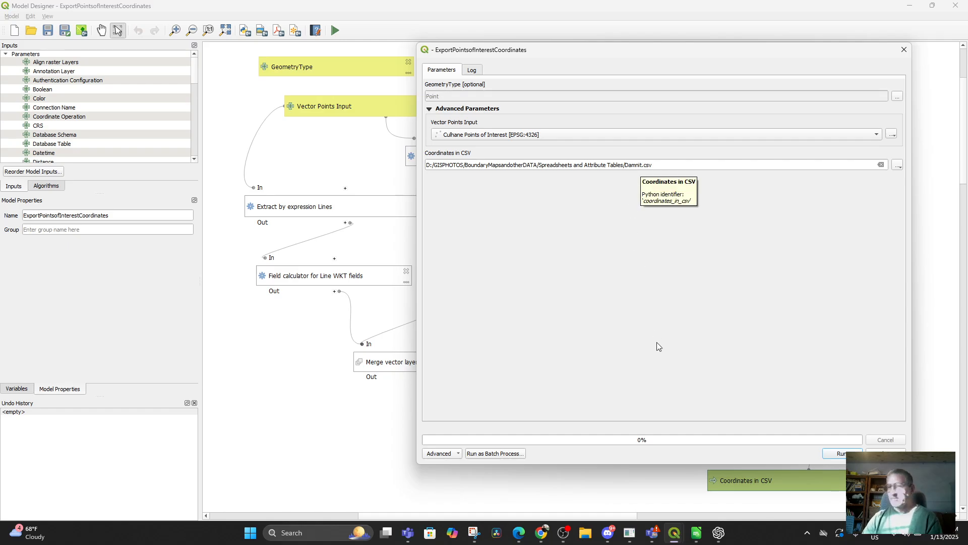
pyautogui.click(840, 453)
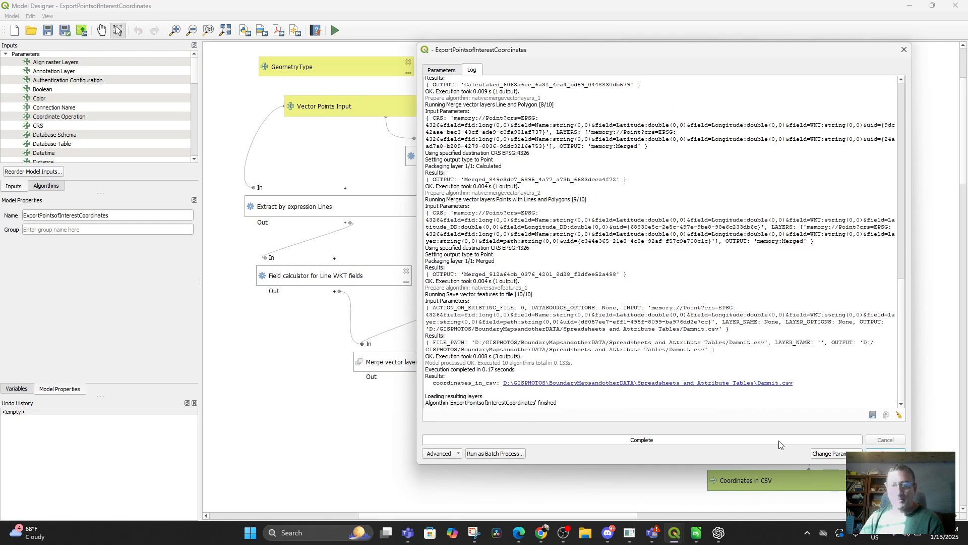
# Open the exported Damnit.csv in LibreOffice Calc to check its contents, then close the spreadsheet, its folder and the run dialog
pyautogui.click(679, 383)
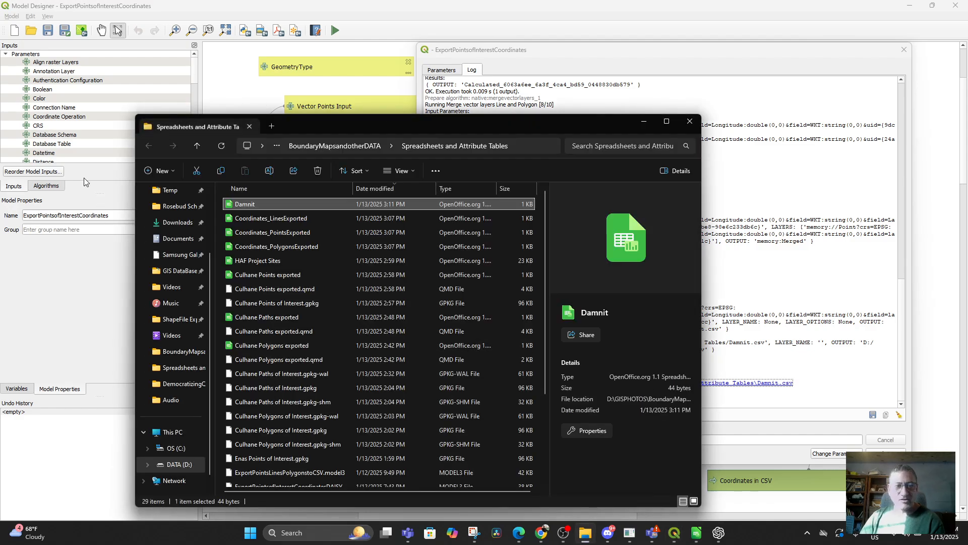
pyautogui.doubleClick(230, 204)
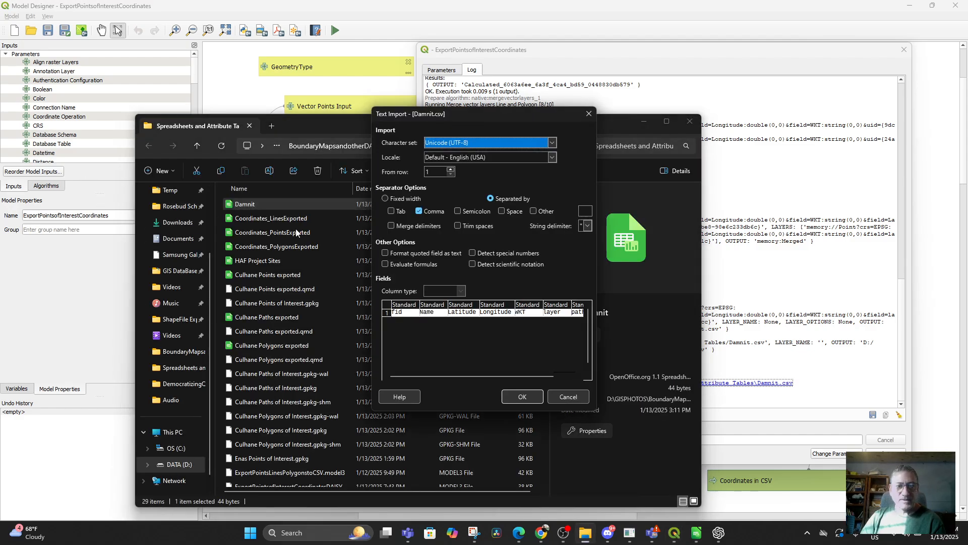
pyautogui.click(522, 396)
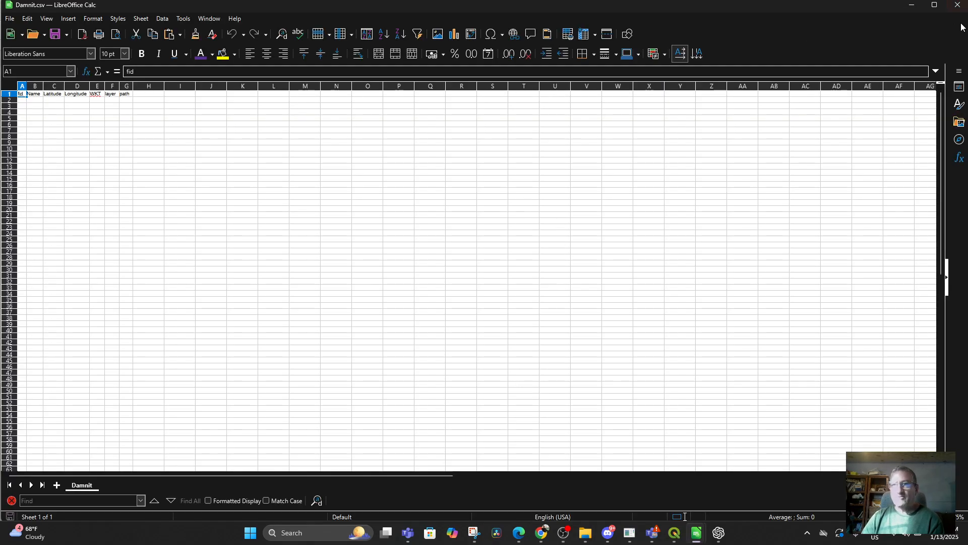
pyautogui.click(961, 5)
pyautogui.click(692, 124)
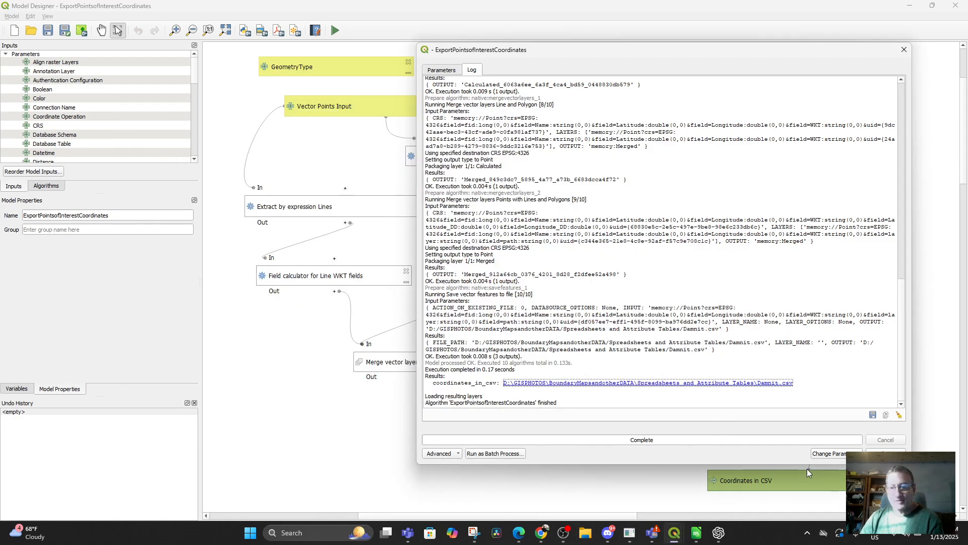
pyautogui.click(885, 454)
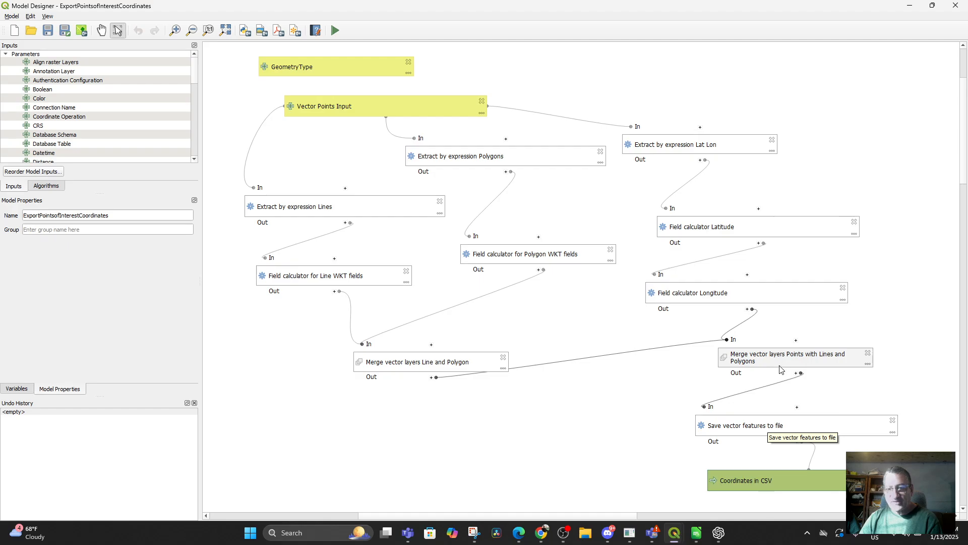
# Move the final merge step aside and set Save vector features to file to use the "Calculated" output of Field calculator Longitude
pyautogui.moveTo(788, 360); pyautogui.dragTo(535, 462)
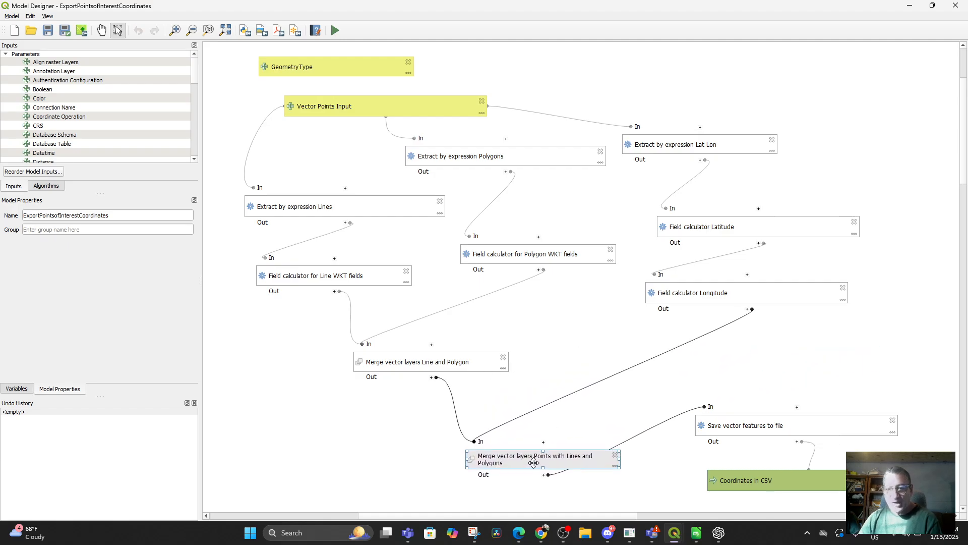
pyautogui.doubleClick(765, 429)
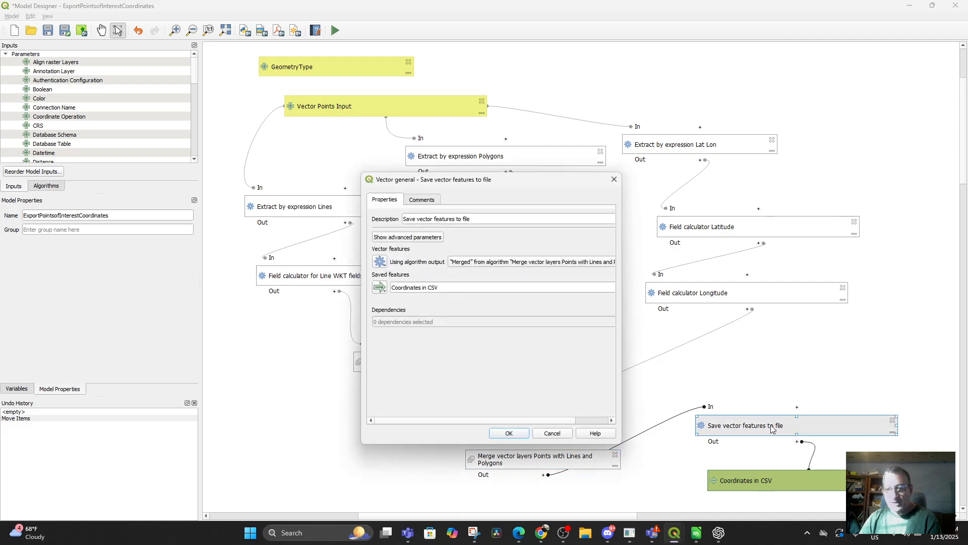
pyautogui.click(481, 265)
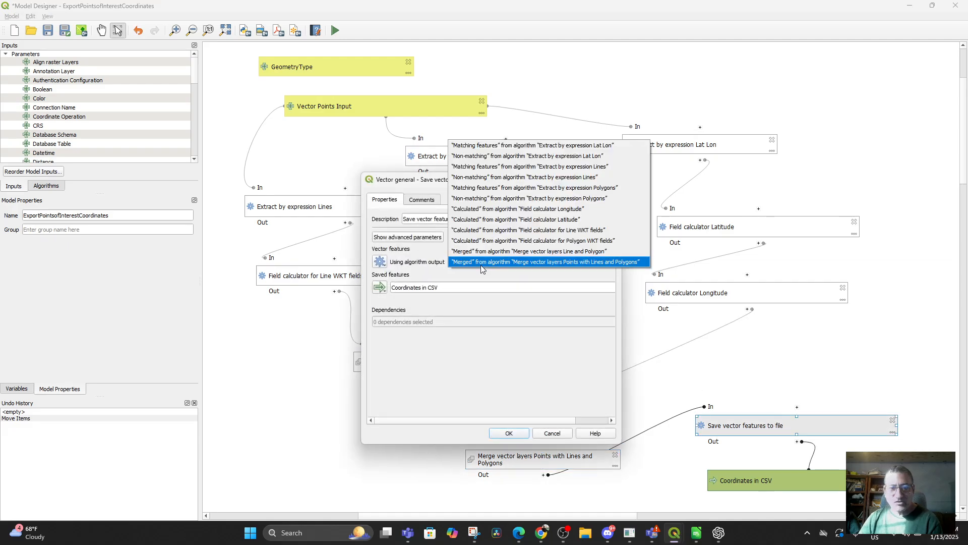
pyautogui.click(553, 209)
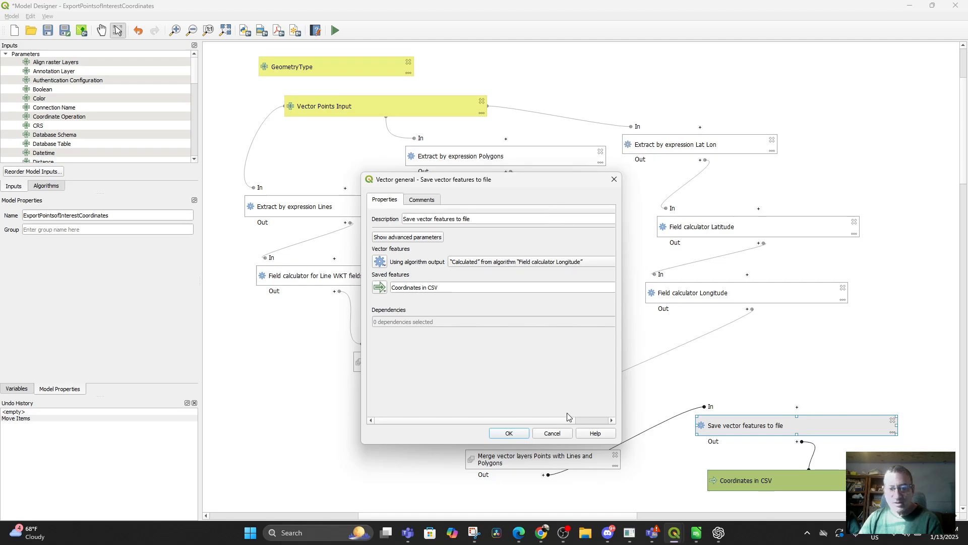
pyautogui.click(509, 434)
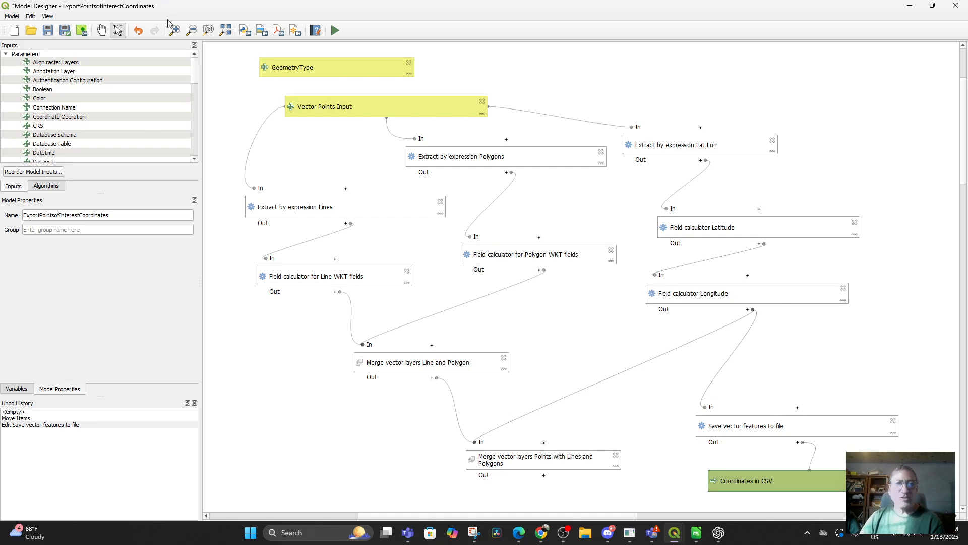
# Rerun the model on the selected points layer, preview the exported Damnit.csv in the text import settings, and close everything without importing
pyautogui.click(334, 31)
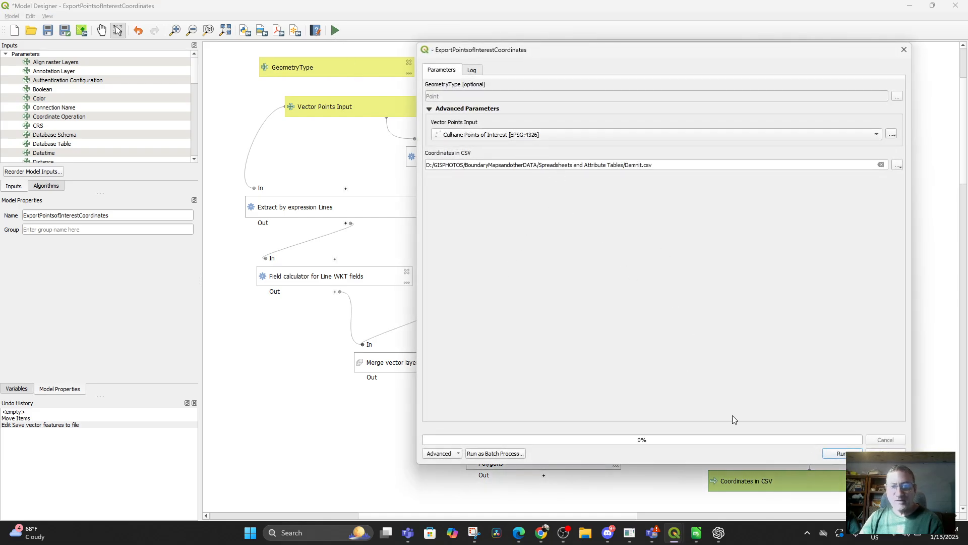
pyautogui.click(840, 453)
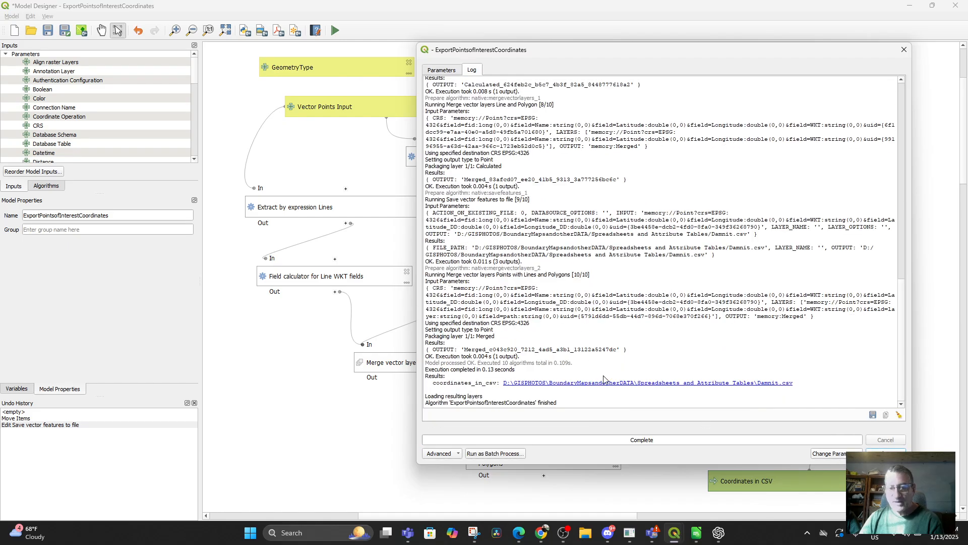
pyautogui.click(608, 383)
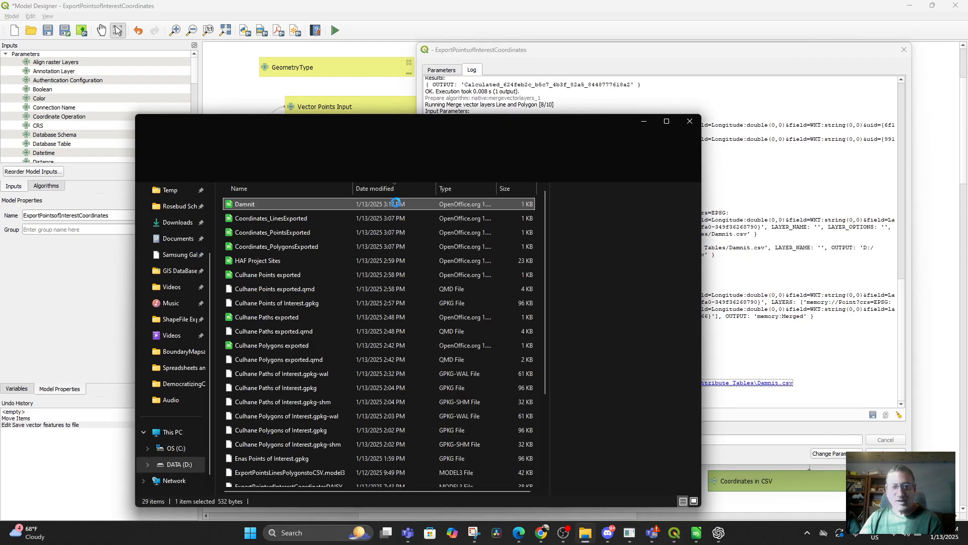
pyautogui.doubleClick(321, 204)
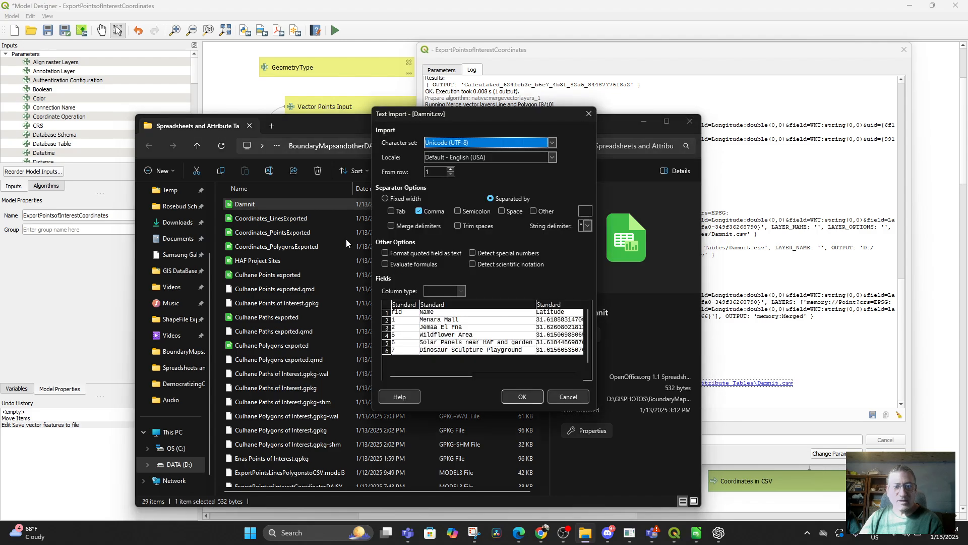
pyautogui.moveTo(598, 346); pyautogui.dragTo(733, 347)
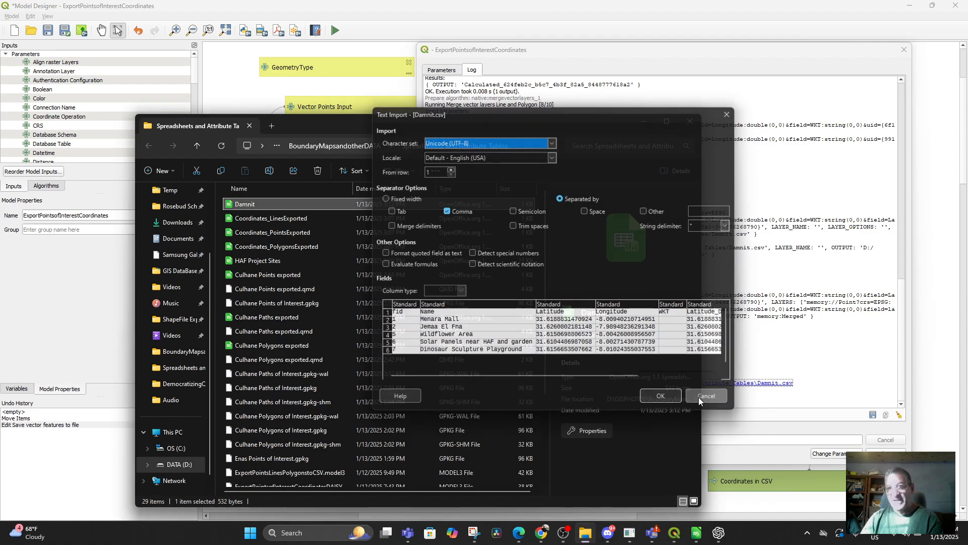
pyautogui.click(698, 398)
pyautogui.click(690, 122)
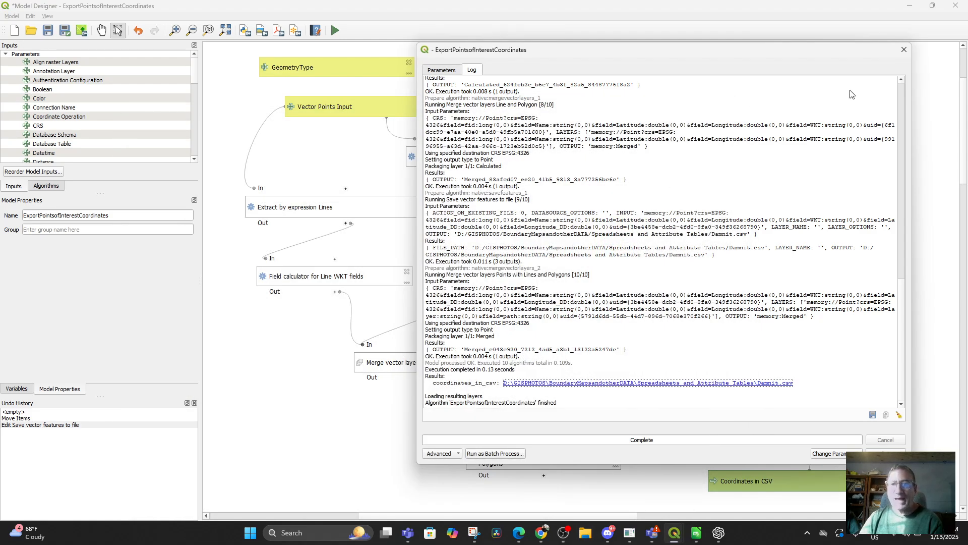
pyautogui.click(904, 49)
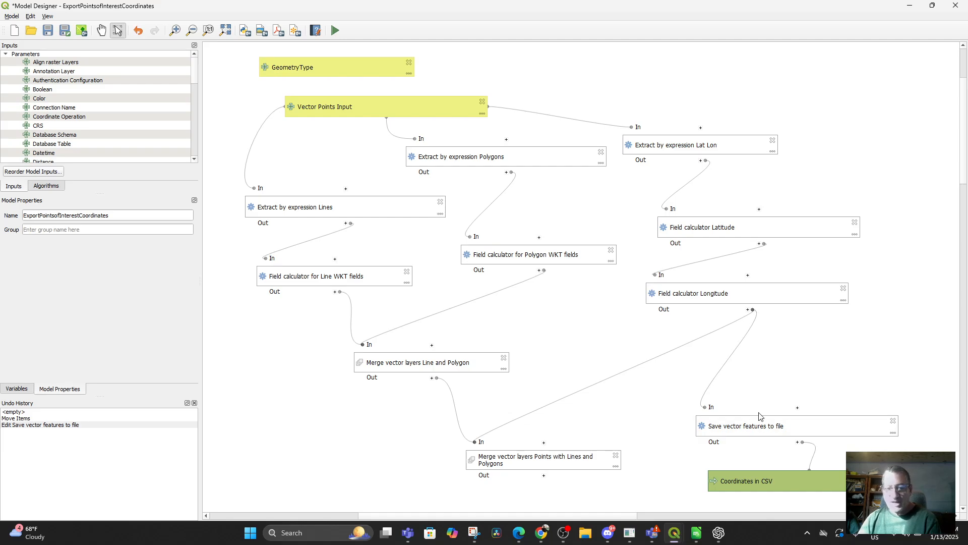
# Set Save vector features to file to use the "Non-matching" output of Extract by expression Polygons
pyautogui.rightClick(783, 427)
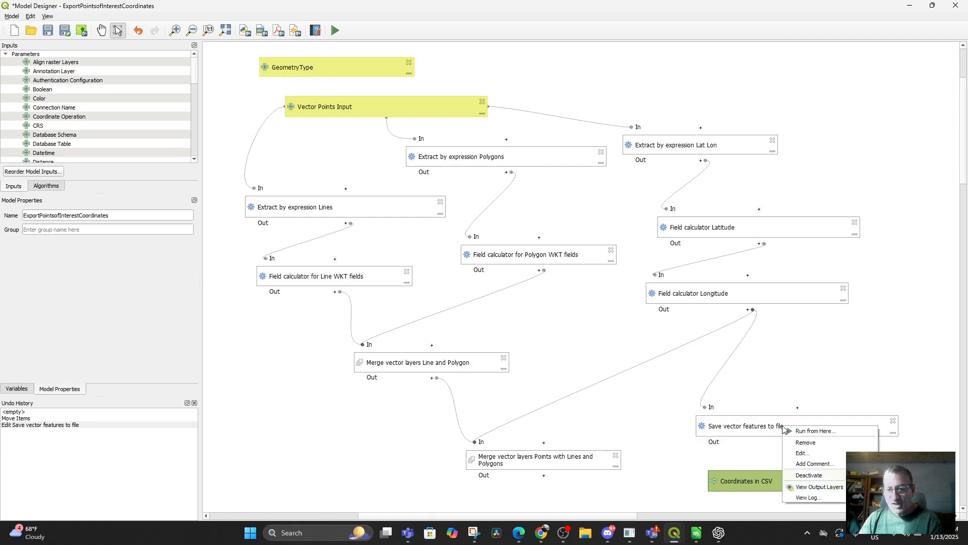
pyautogui.doubleClick(761, 426)
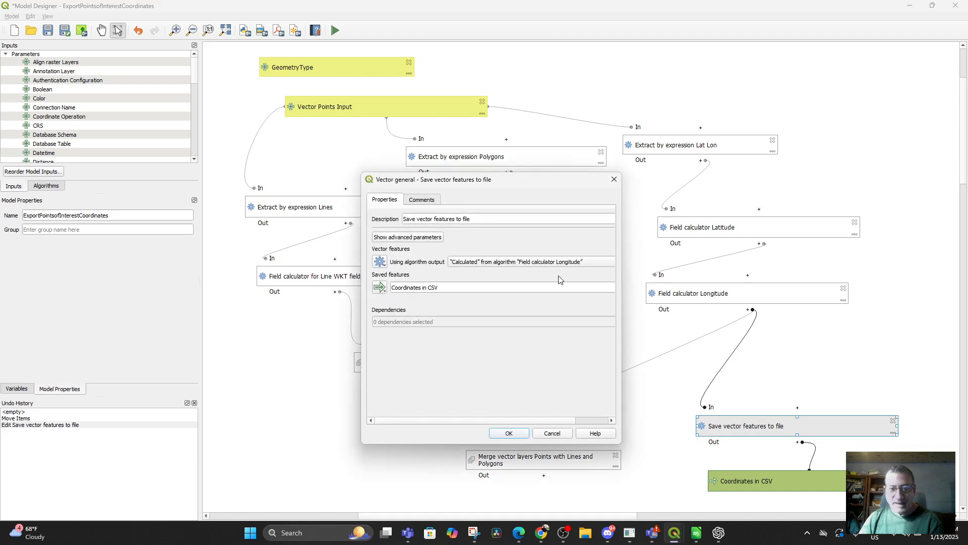
pyautogui.click(528, 263)
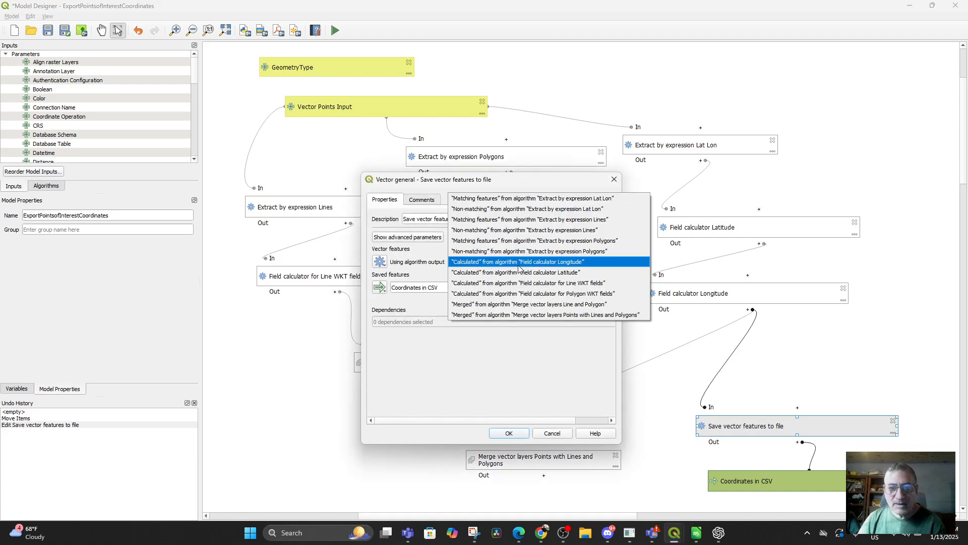
pyautogui.click(533, 251)
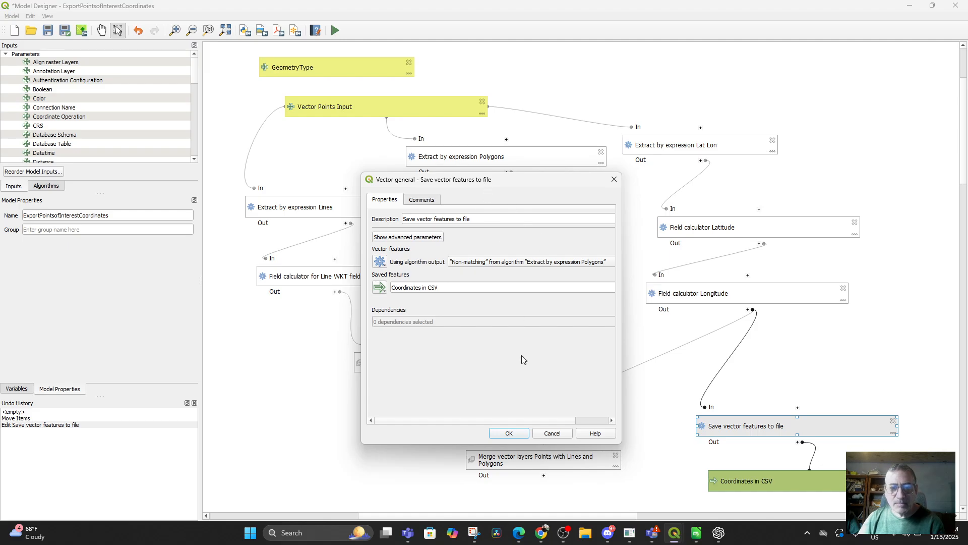
pyautogui.click(510, 432)
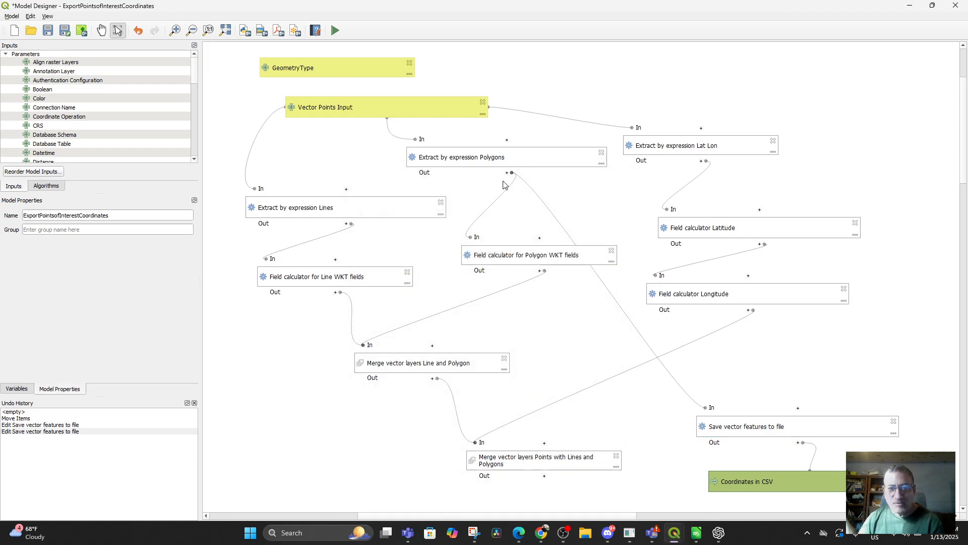
# Set Save vector features to file to use the "Calculated" output of Field calculator for Polygon WKT fields
pyautogui.doubleClick(784, 425)
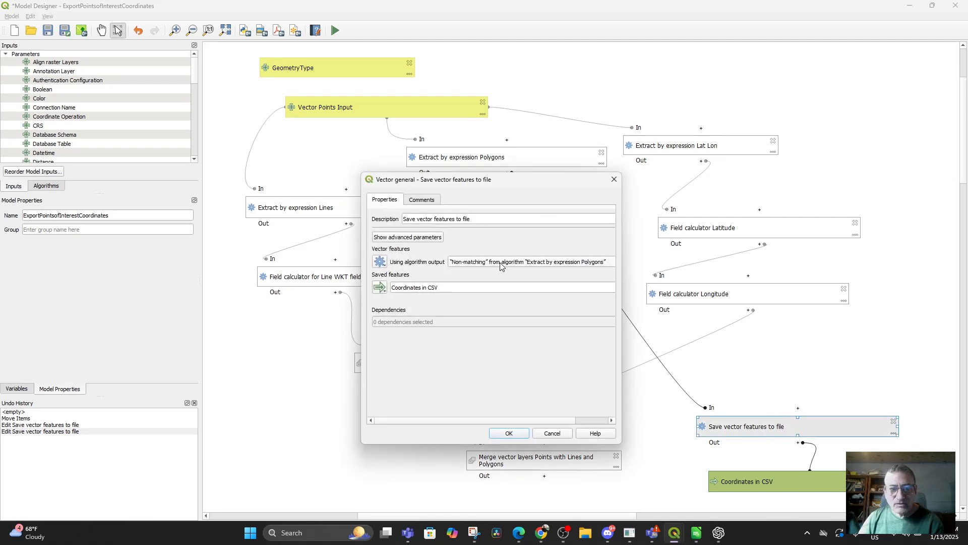
pyautogui.click(501, 267)
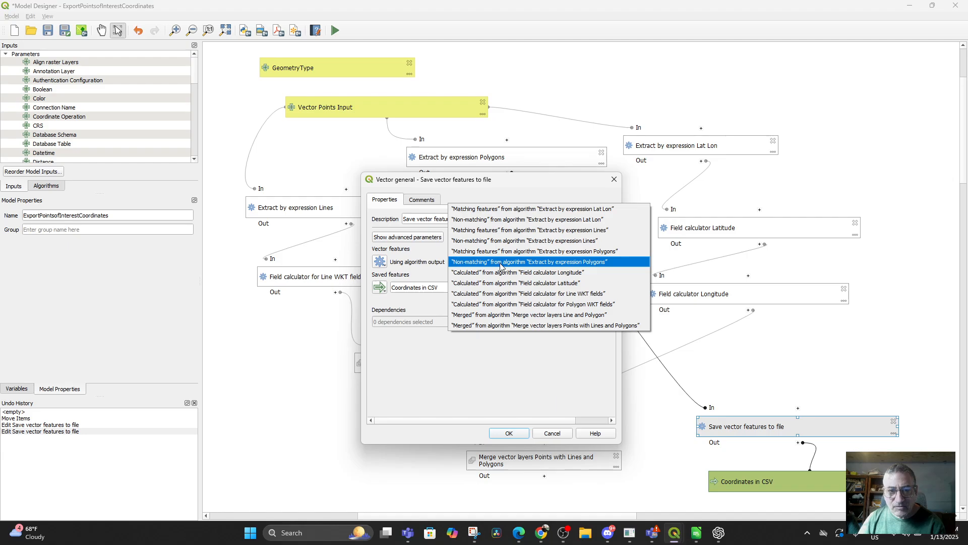
pyautogui.click(517, 305)
pyautogui.click(509, 433)
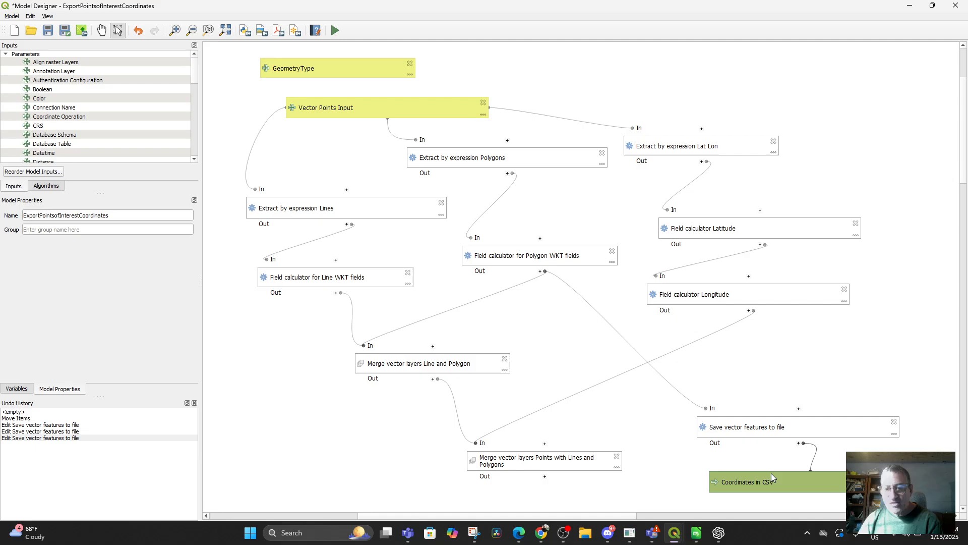
# Run the model with the Polygons of Interest layer as Vector Points Input, exporting to Damnit.csv
pyautogui.click(336, 31)
pyautogui.click(543, 140)
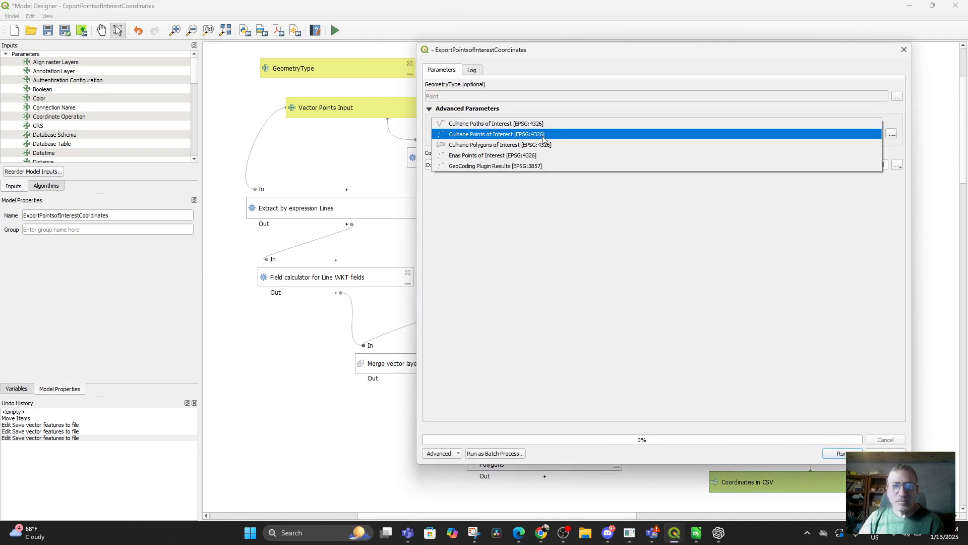
pyautogui.click(534, 146)
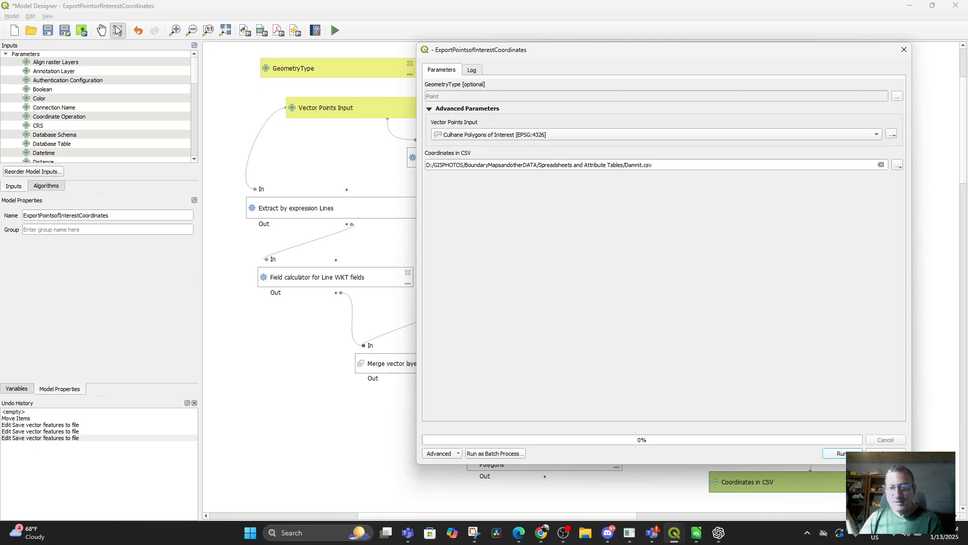
pyautogui.click(840, 454)
# Preview the polygon export in Damnit.csv with the import window widened to show the WKT column, then cancel the import and close the run dialog
pyautogui.click(664, 383)
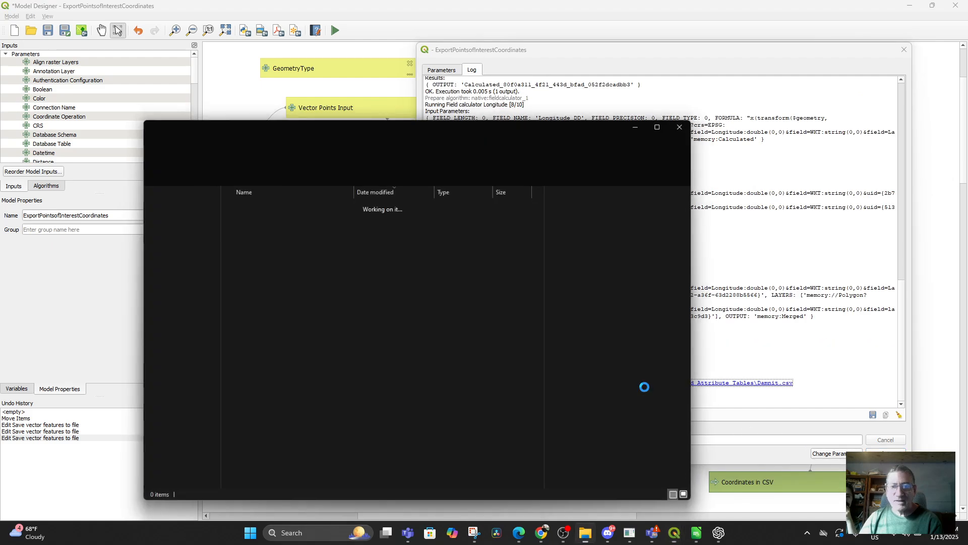
pyautogui.doubleClick(289, 205)
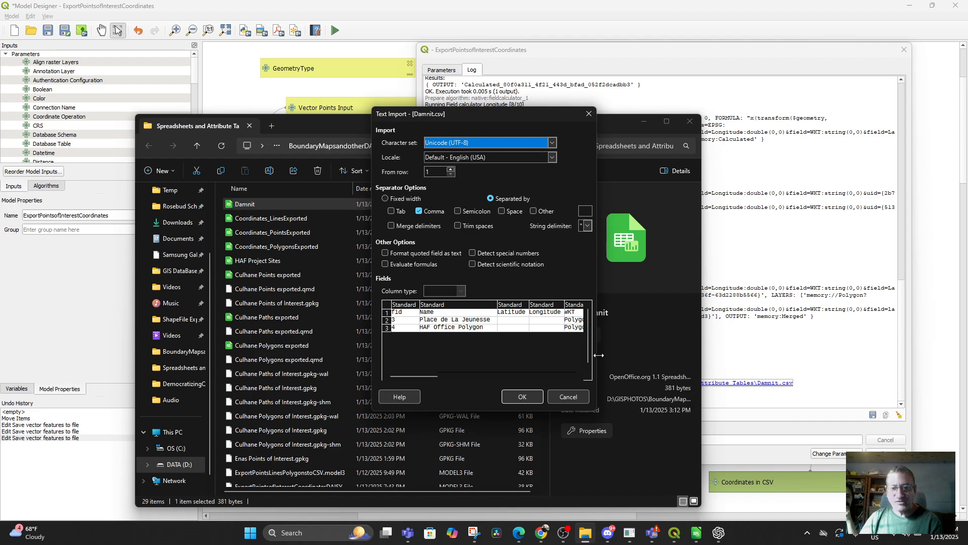
pyautogui.moveTo(598, 355); pyautogui.dragTo(843, 355)
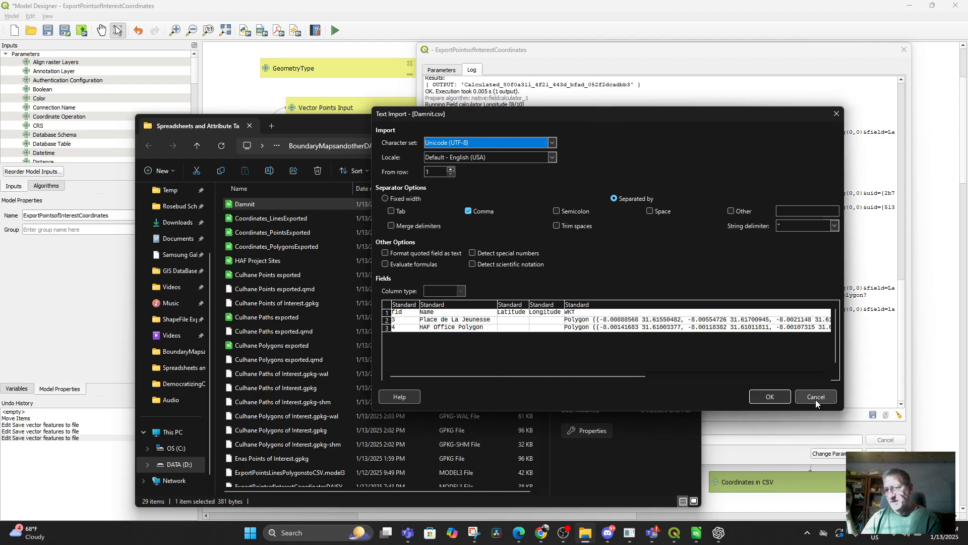
pyautogui.click(815, 396)
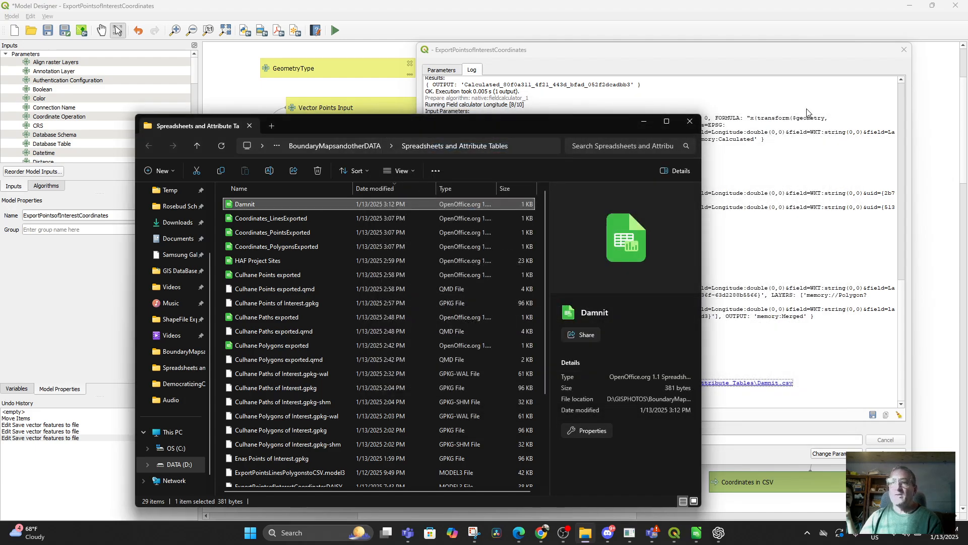
pyautogui.click(903, 47)
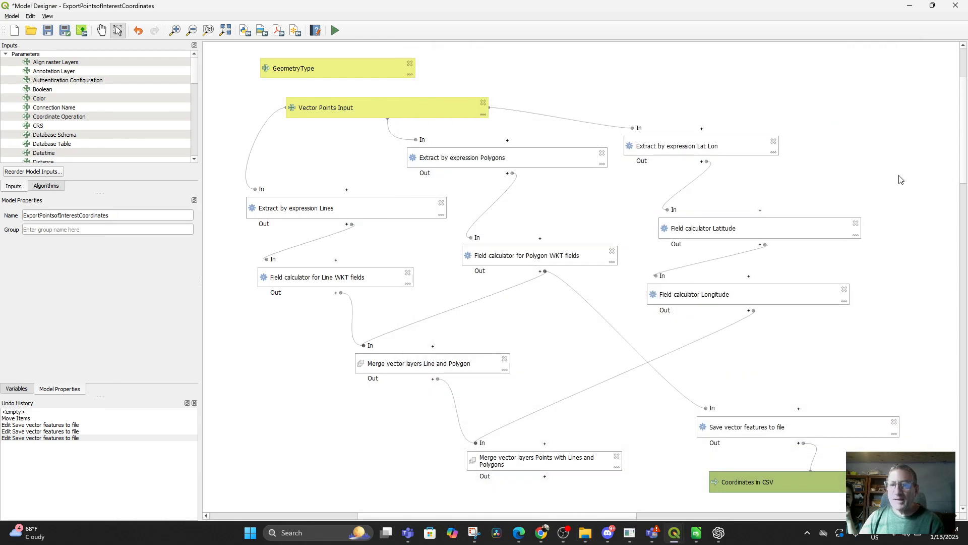
# Set Save vector features to file to use the "Calculated" output of Field calculator for Line WKT fields
pyautogui.doubleClick(751, 428)
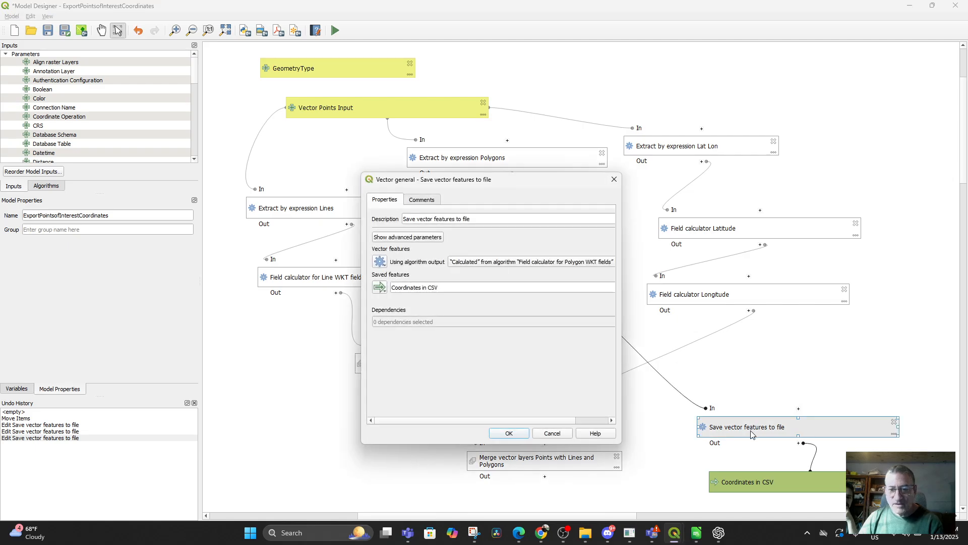
pyautogui.click(474, 264)
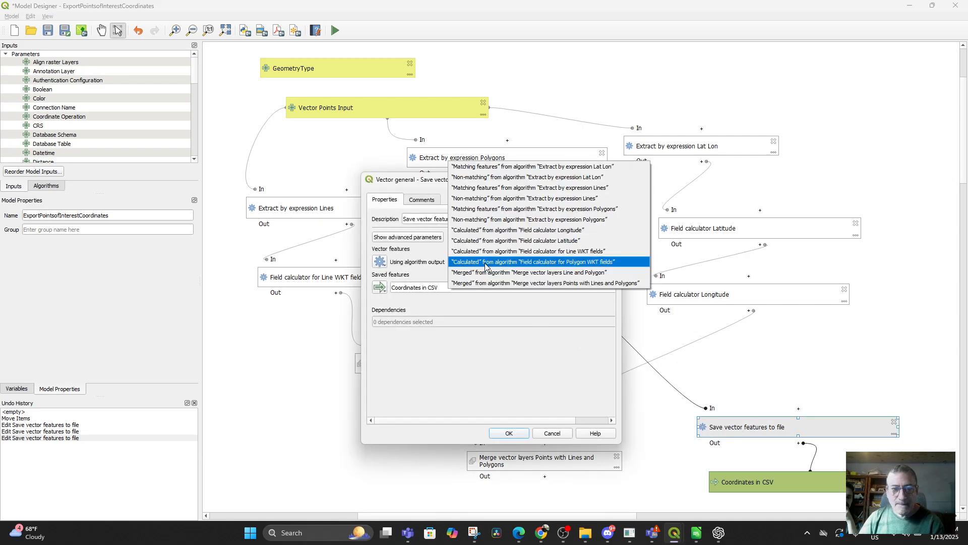
pyautogui.click(486, 251)
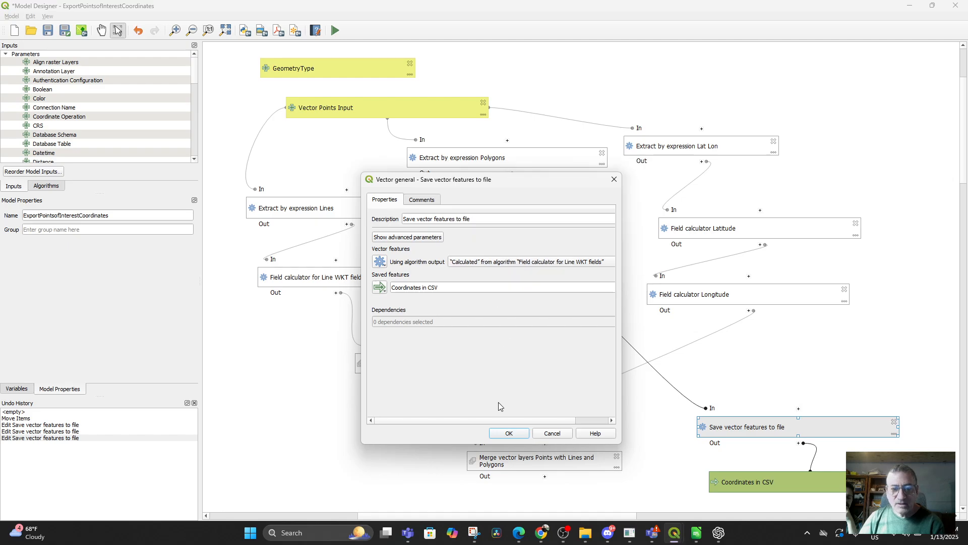
pyautogui.click(510, 435)
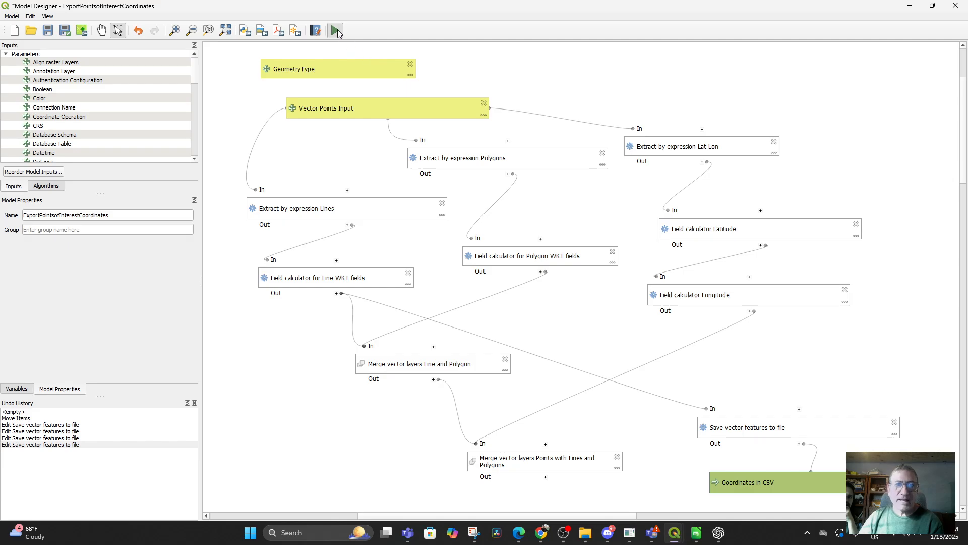
# Run the model with the Paths of Interest layer as Vector Points Input, exporting to Damnit.csv
pyautogui.click(336, 30)
pyautogui.click(502, 133)
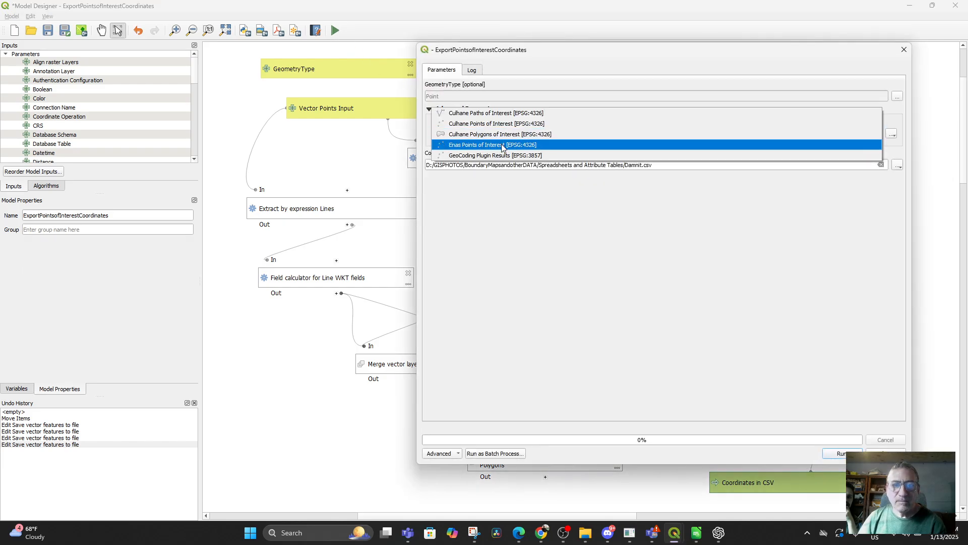
pyautogui.click(499, 116)
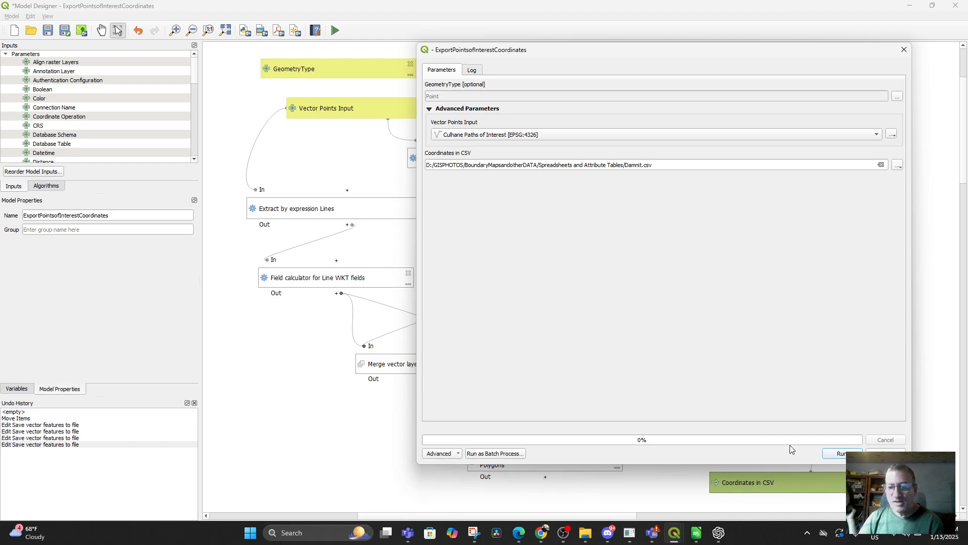
pyautogui.click(831, 454)
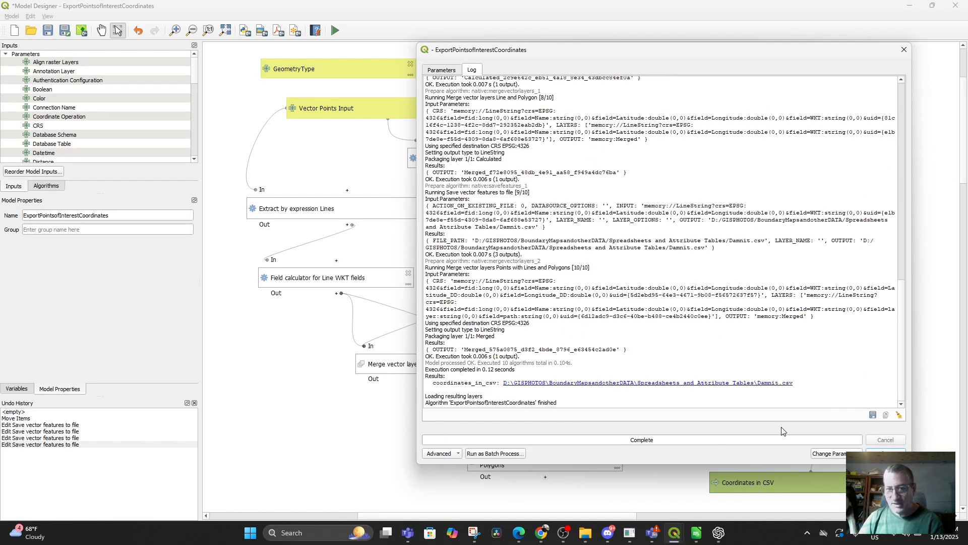
# Preview the line export's WKT column in Damnit.csv, then dismiss the import and close the folder and the run dialog
pyautogui.click(707, 383)
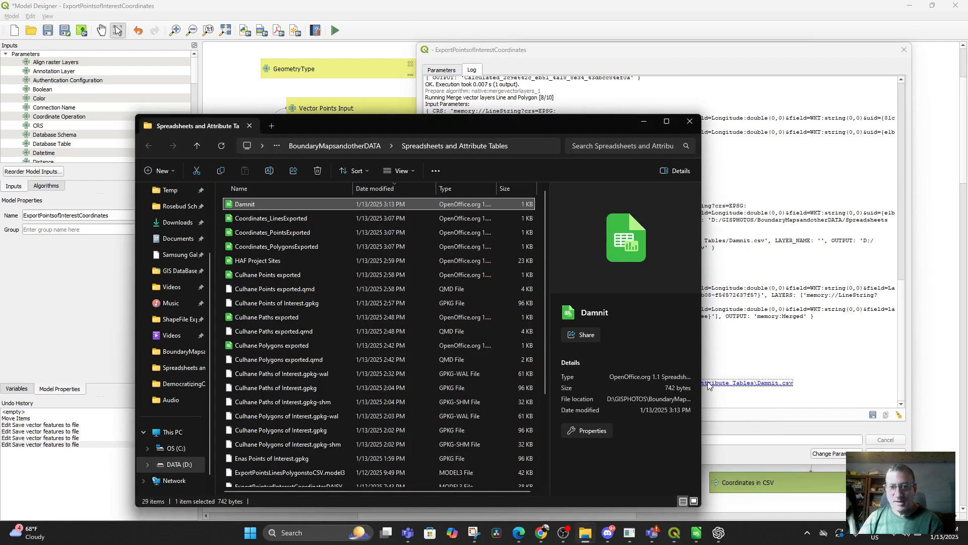
pyautogui.doubleClick(262, 204)
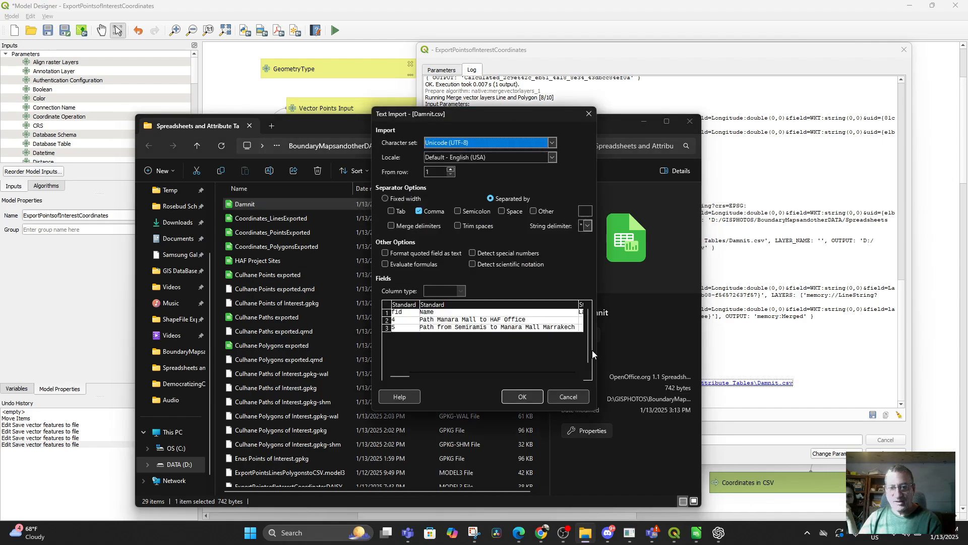
pyautogui.moveTo(598, 350); pyautogui.dragTo(891, 350)
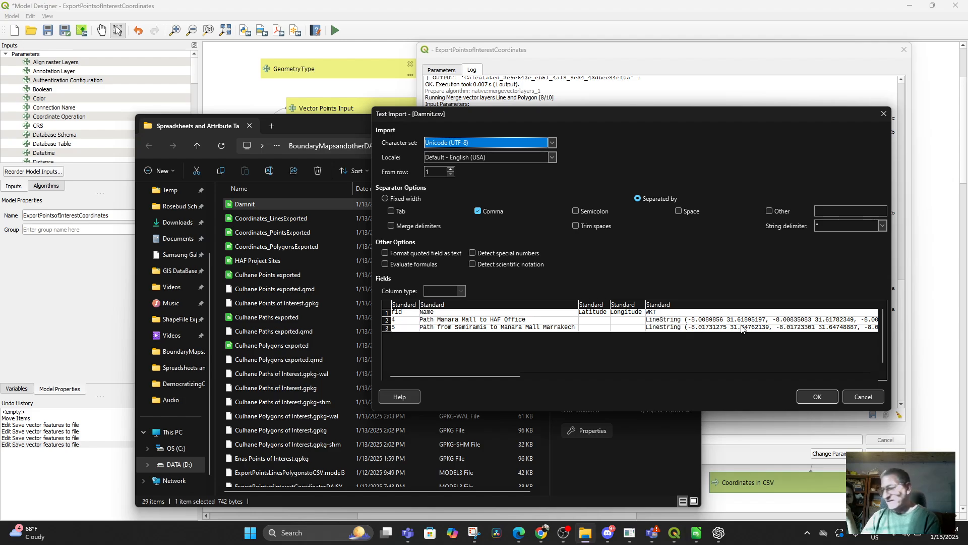
pyautogui.click(883, 116)
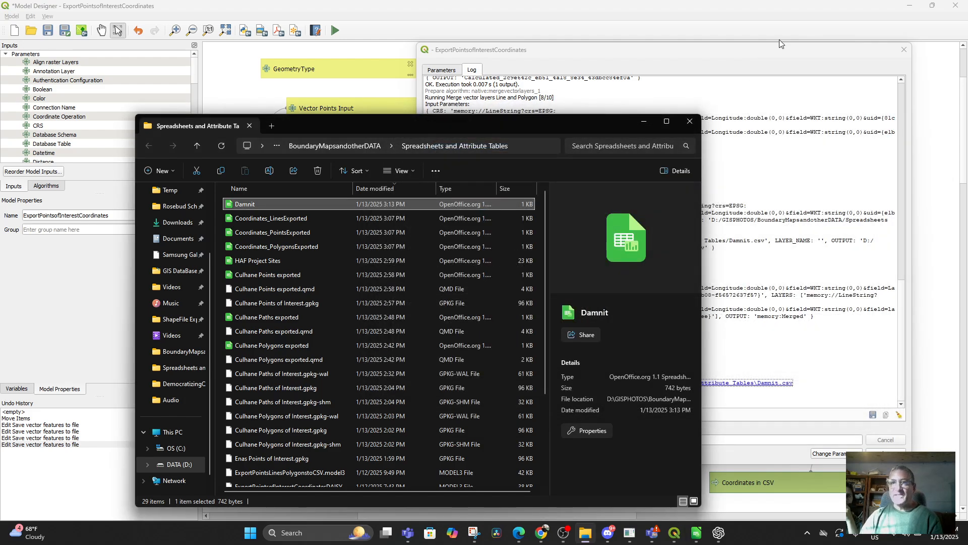
pyautogui.click(689, 122)
pyautogui.click(904, 50)
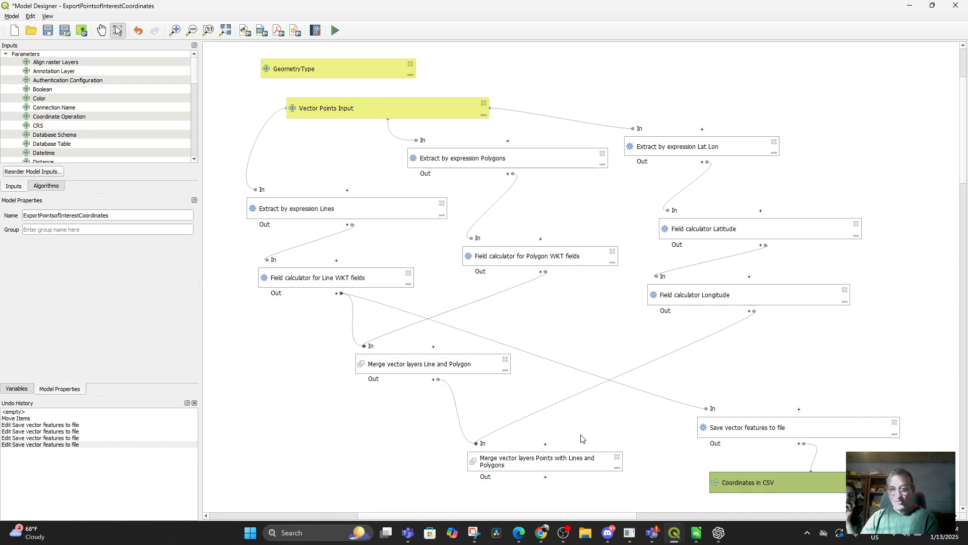
# Switch to ChatGPT and review the Populate Latitude Longitude QGIS conversation, from the geometry branching advice back to the CSV save debugging steps
pyautogui.click(718, 533)
pyautogui.scroll(-7, 579, 256)
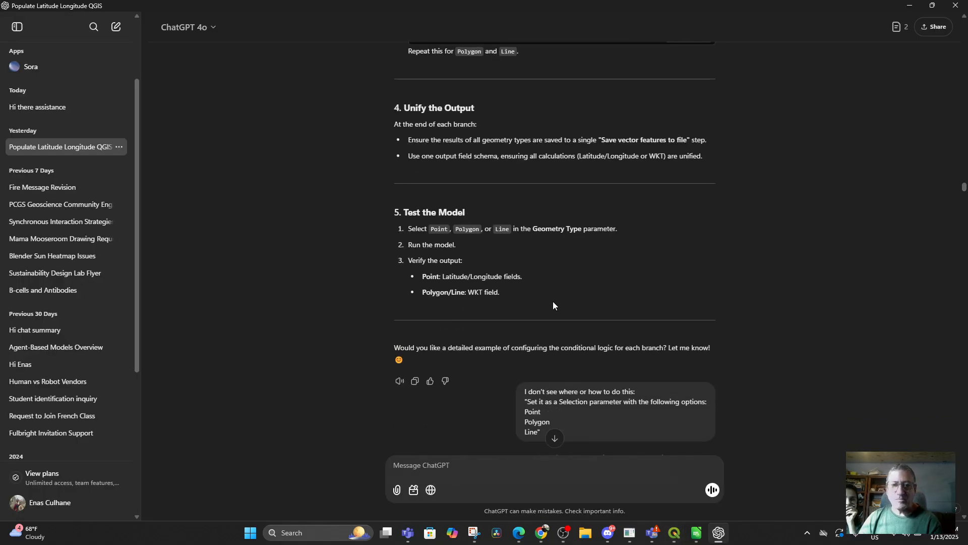
pyautogui.scroll(-20, 574, 275)
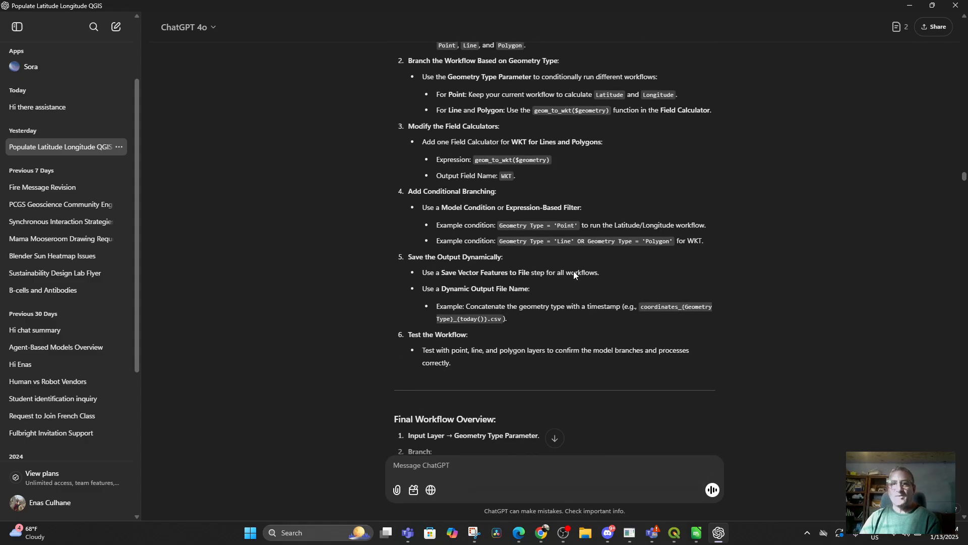
pyautogui.scroll(20, 574, 275)
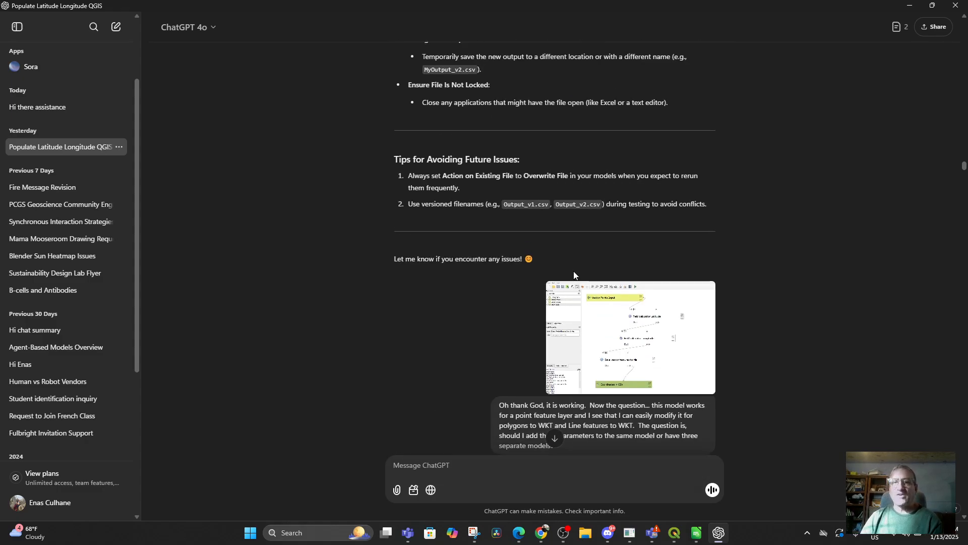
pyautogui.scroll(20, 725, 292)
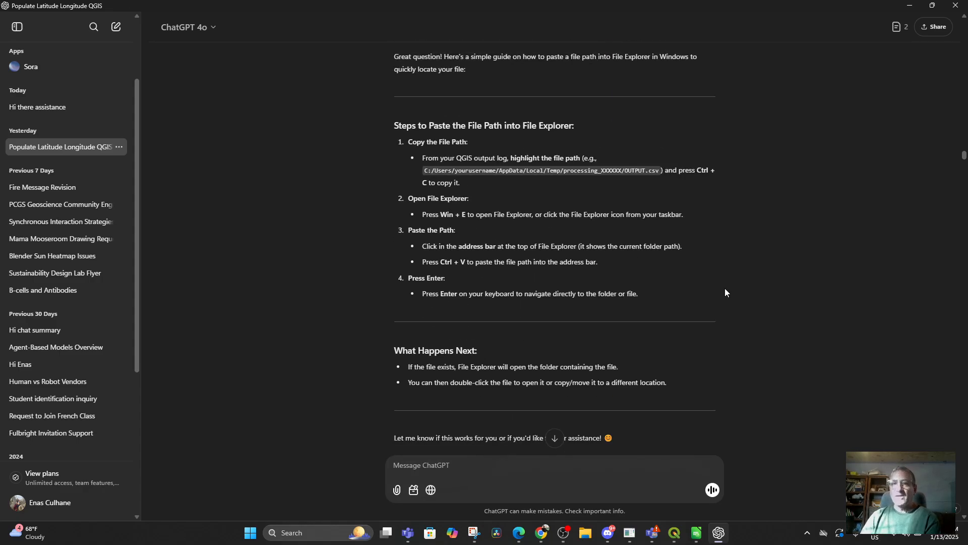
pyautogui.scroll(15, 725, 289)
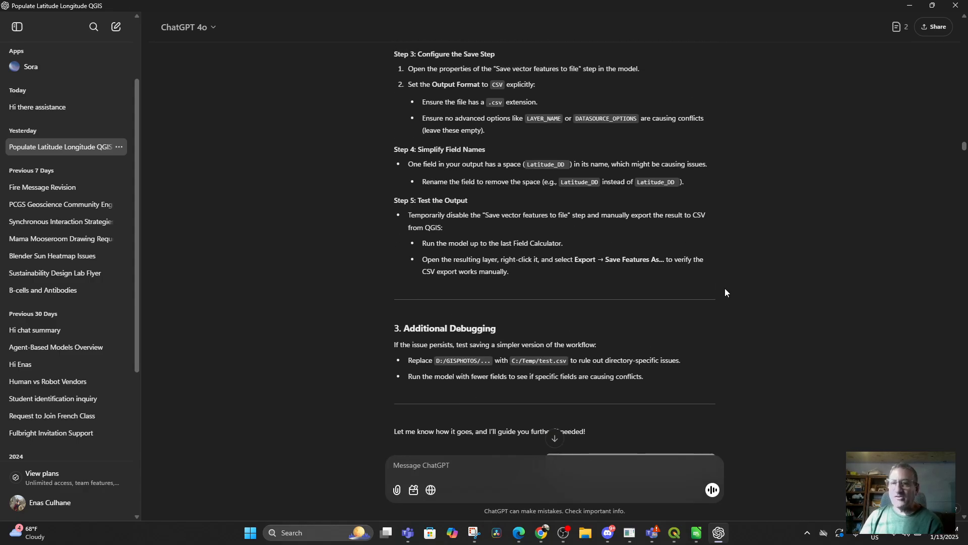
pyautogui.scroll(-7, 725, 292)
pyautogui.scroll(9, 725, 295)
pyautogui.scroll(-5, 726, 295)
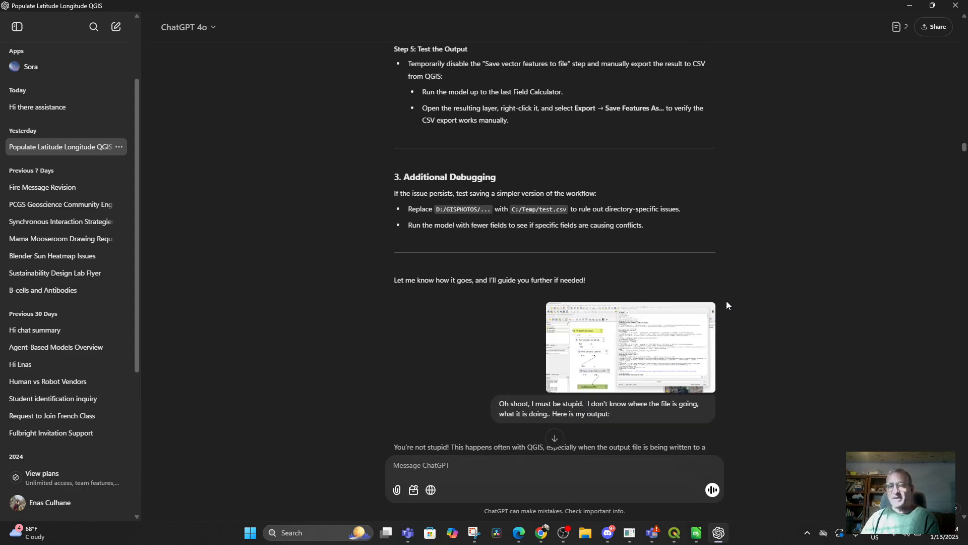
# Switch to the main QGIS project window and open ExportPointsofInterestCoordinatesDAISYCHAIN.model3 in a new Model Designer
pyautogui.moveTo(675, 534)
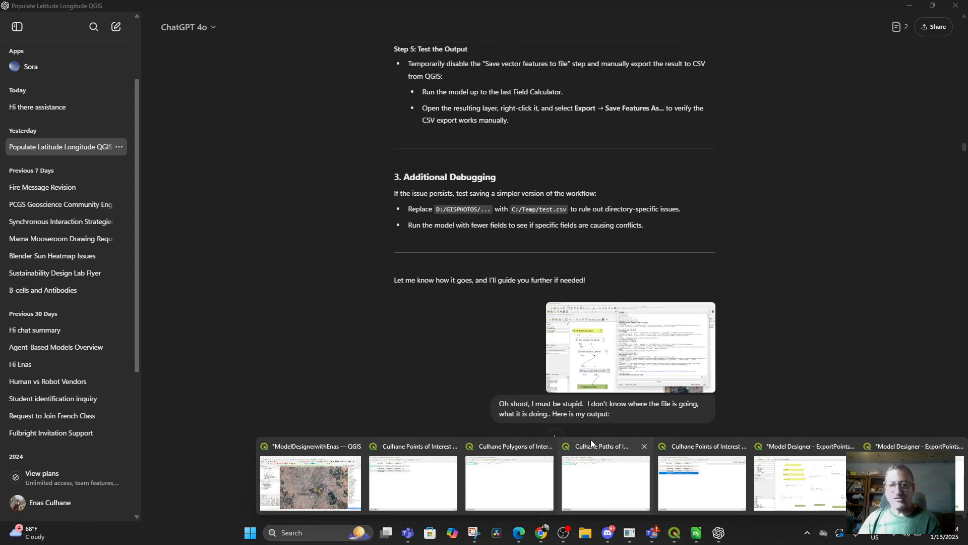
pyautogui.click(297, 463)
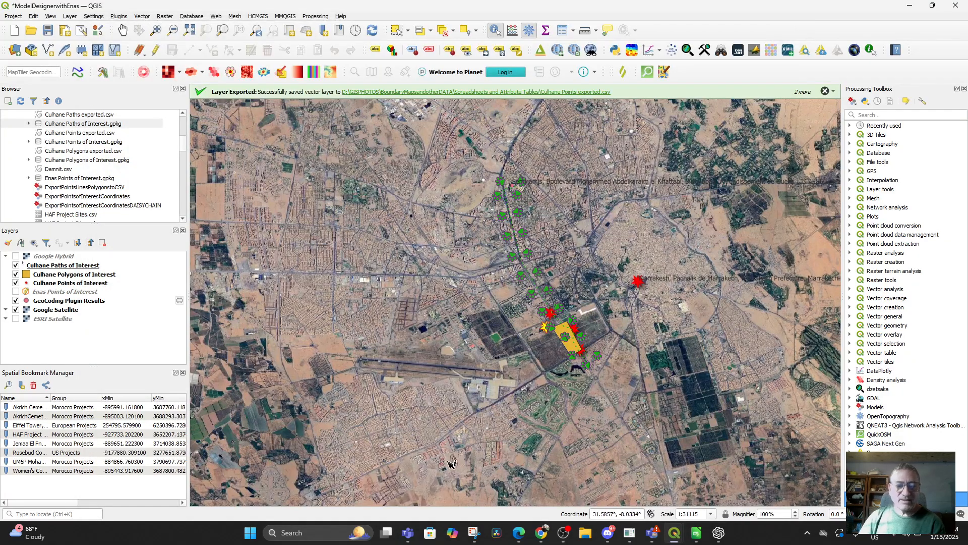
pyautogui.click(315, 16)
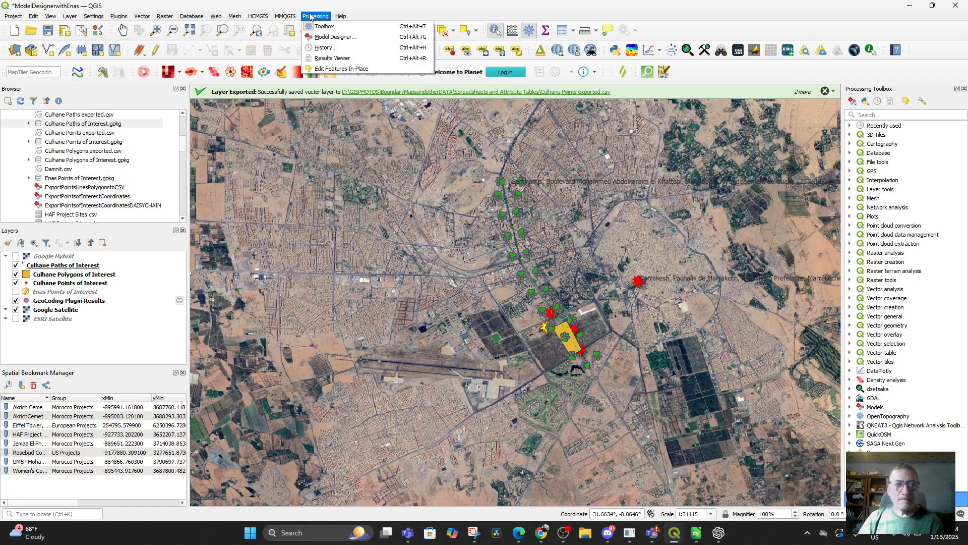
pyautogui.click(325, 36)
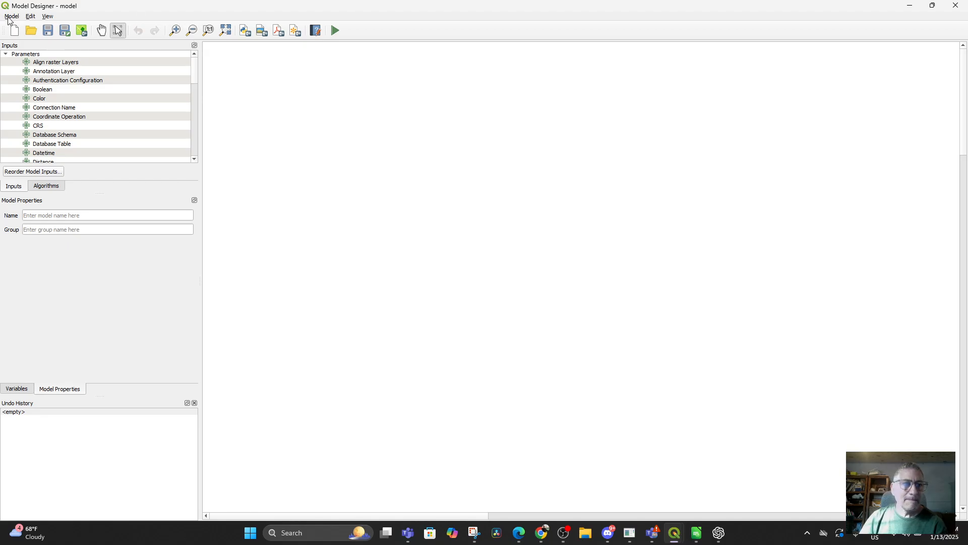
pyautogui.click(8, 17)
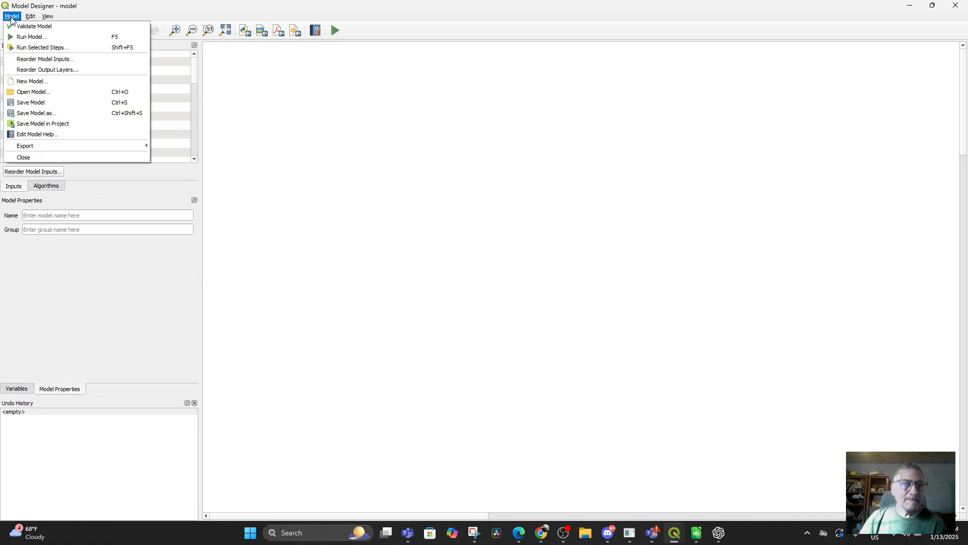
pyautogui.click(52, 93)
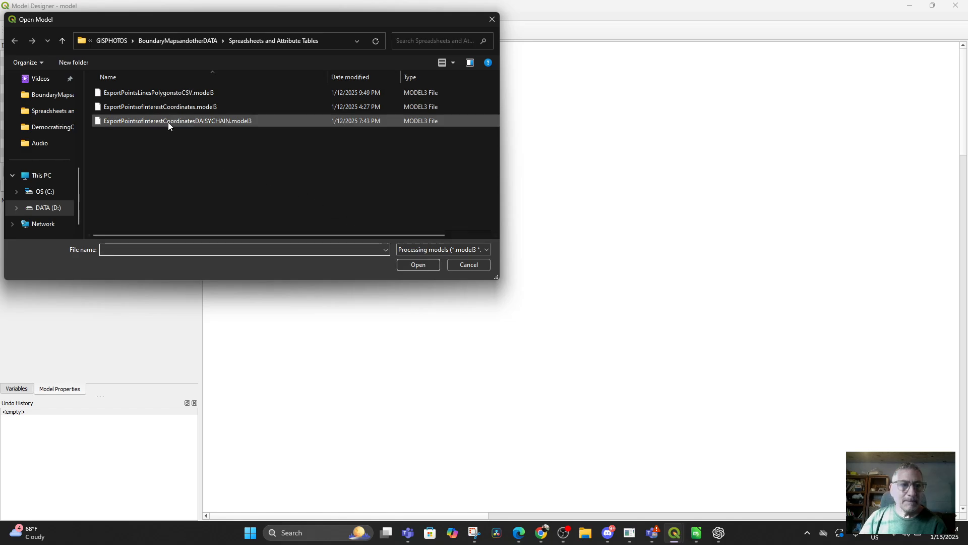
pyautogui.doubleClick(169, 122)
# Examine the model's daisy-chained field calculators and the separate save steps for lines, polygons and points
pyautogui.hscroll(5, 332, 301)
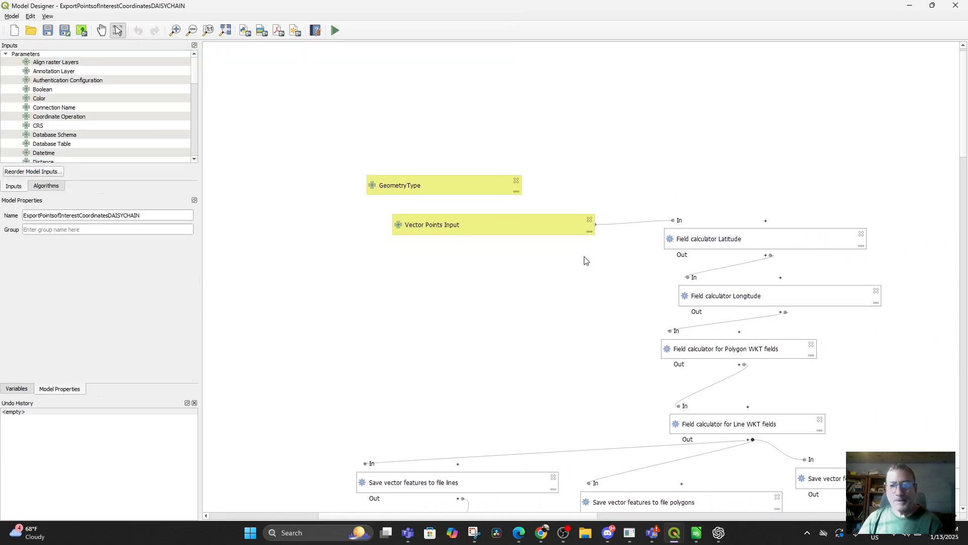
pyautogui.scroll(-1, 585, 258)
pyautogui.moveTo(583, 294); pyautogui.dragTo(572, 349)
pyautogui.scroll(1, 599, 206)
pyautogui.moveTo(598, 207); pyautogui.dragTo(618, 247)
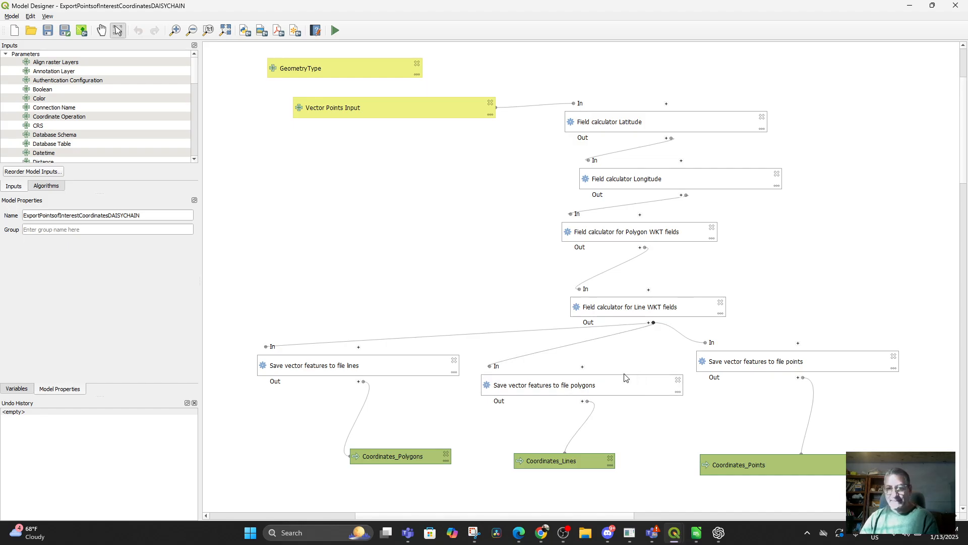
pyautogui.moveTo(667, 407)
pyautogui.mouseDown()
pyautogui.moveTo(676, 397)
pyautogui.moveTo(678, 409)
pyautogui.mouseUp()
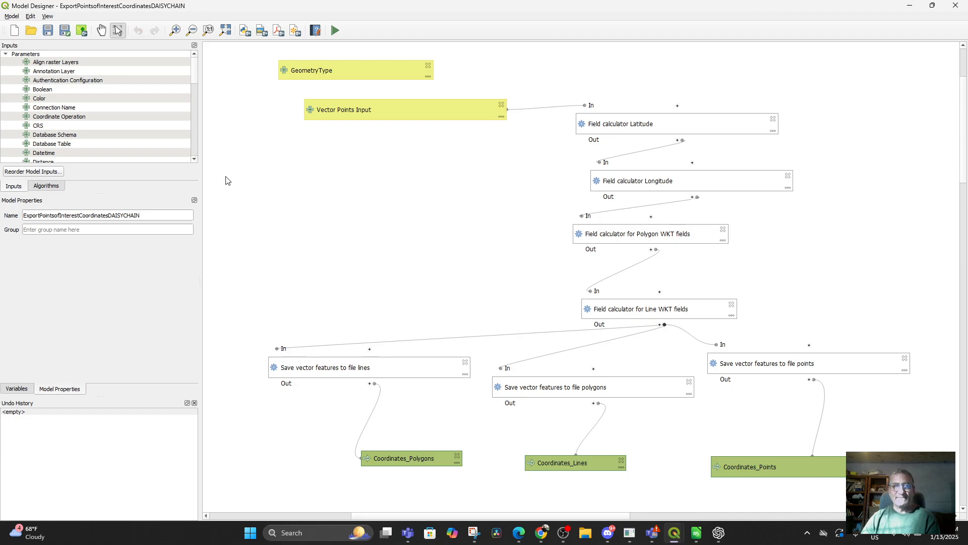
# Bring up the available model commands for the daisy-chain model
pyautogui.click(13, 16)
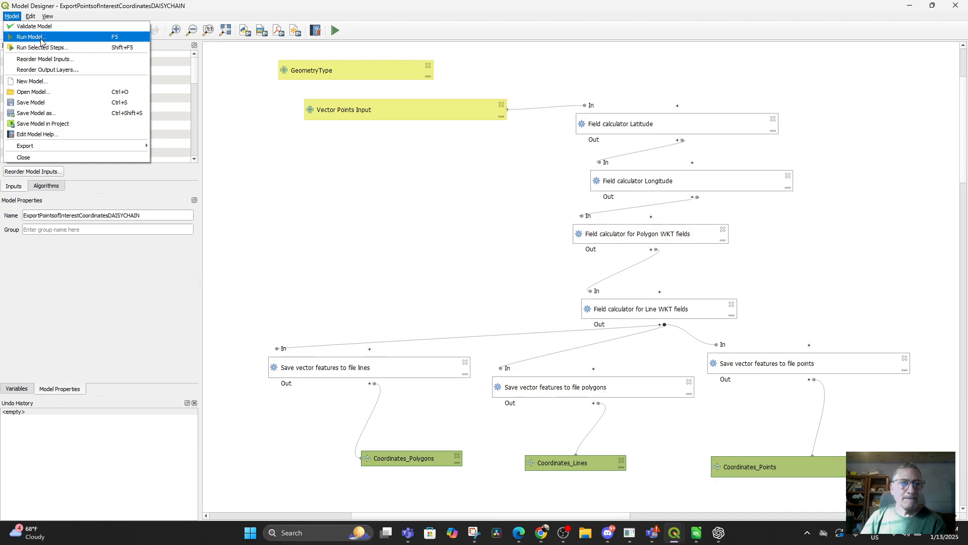
# Open the ExportPointsLinesPolygonstoCSV.model3 model and examine how its point, line and polygon inputs connect to the outputs
pyautogui.click(45, 93)
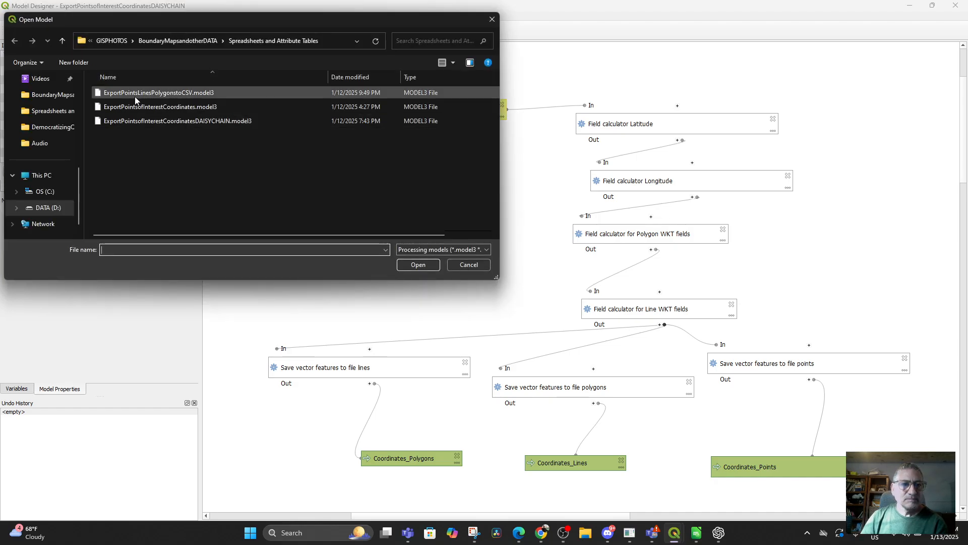
pyautogui.doubleClick(137, 92)
pyautogui.moveTo(605, 296); pyautogui.dragTo(251, 301)
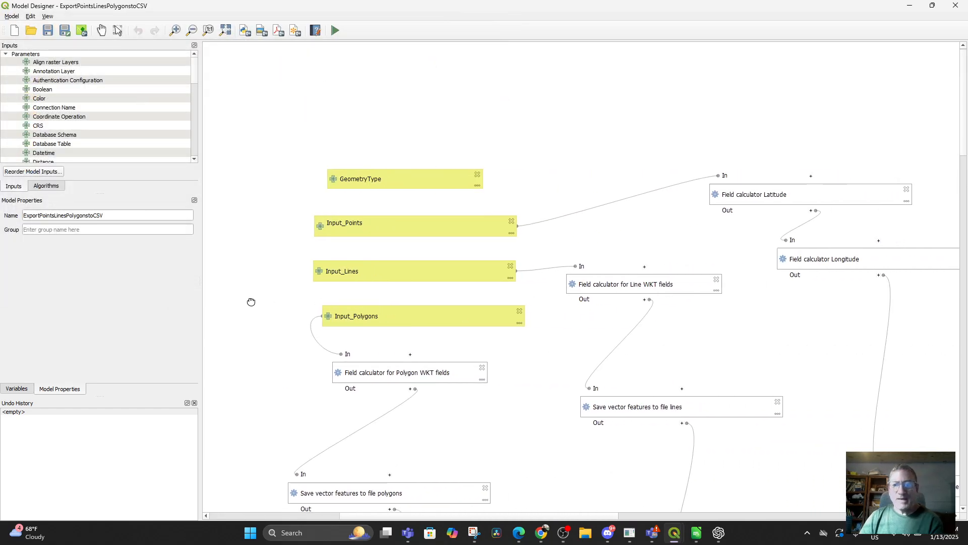
pyautogui.scroll(2, 551, 251)
pyautogui.scroll(-5, 540, 219)
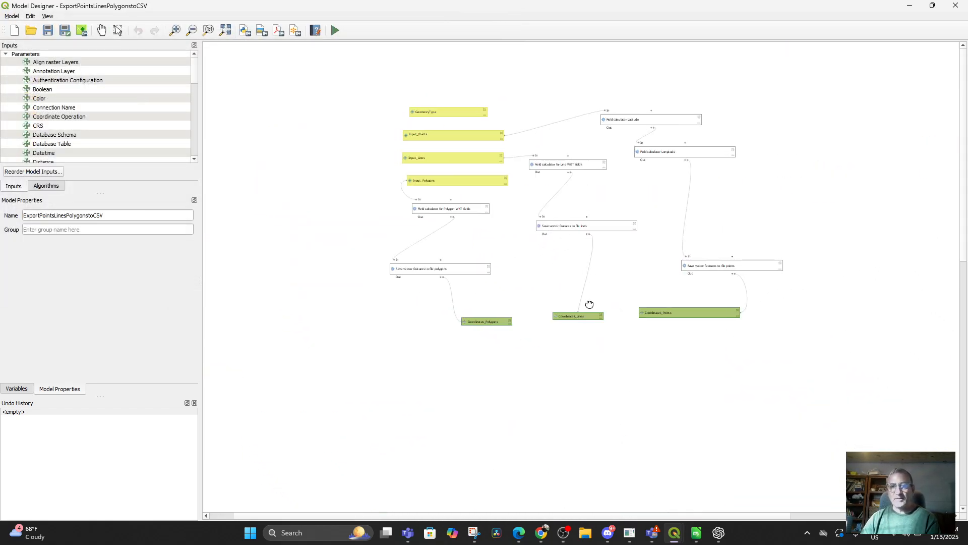
pyautogui.scroll(3, 651, 278)
pyautogui.moveTo(674, 277); pyautogui.dragTo(776, 424)
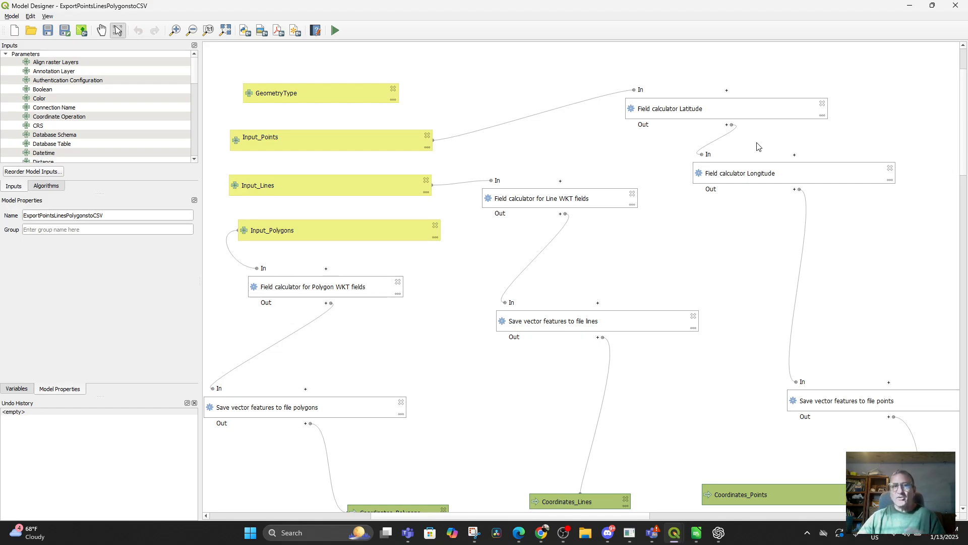
# Create a new blank model and look through its lists of available inputs and algorithms
pyautogui.click(16, 32)
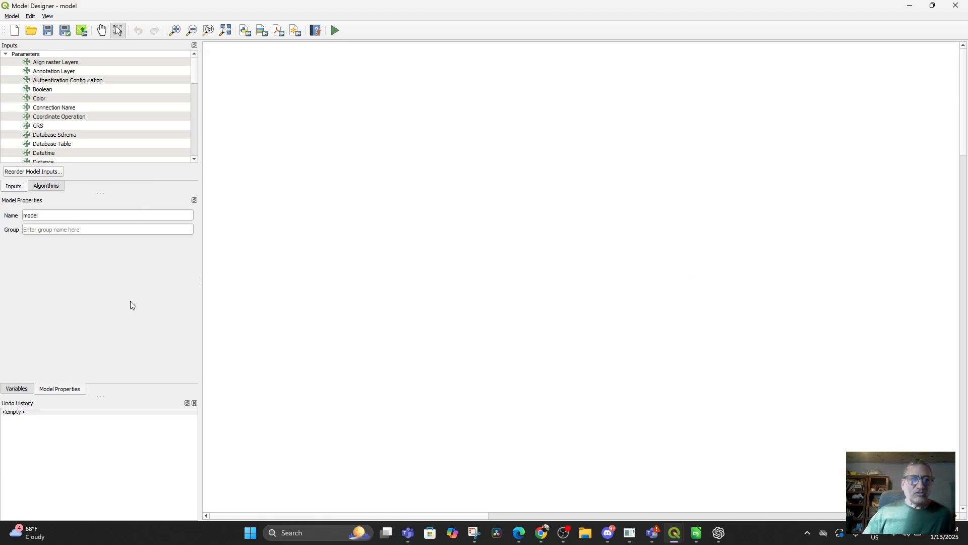
pyautogui.click(39, 187)
pyautogui.click(12, 187)
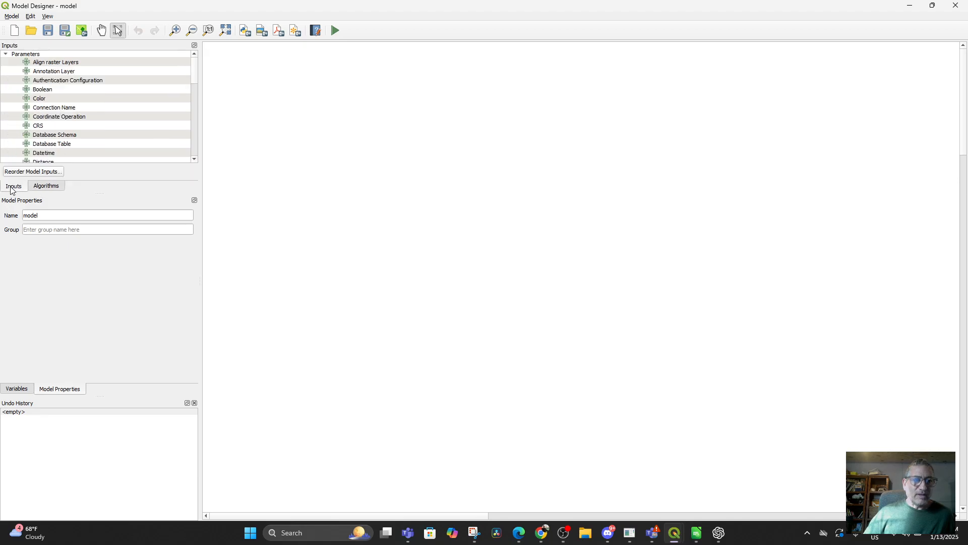
pyautogui.click(36, 189)
pyautogui.click(15, 189)
pyautogui.click(43, 188)
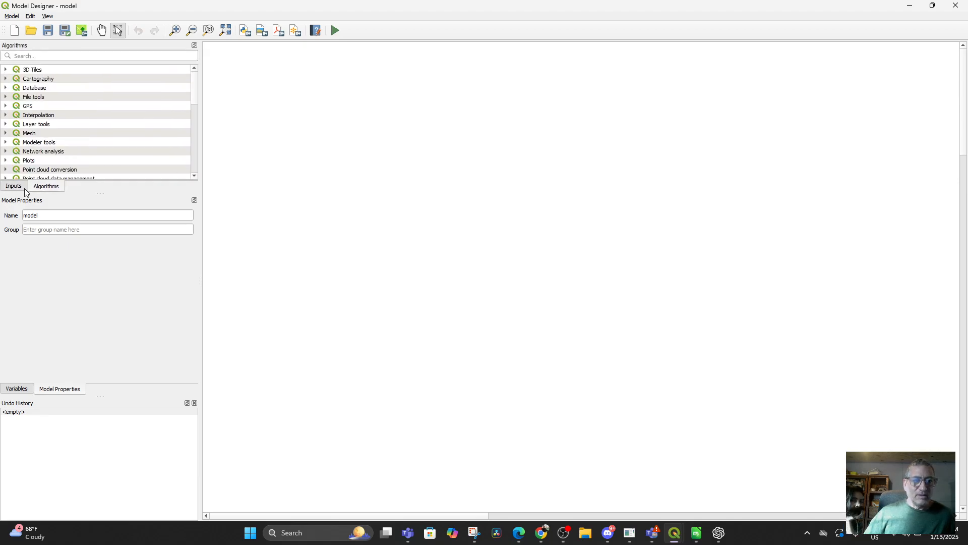
pyautogui.click(11, 189)
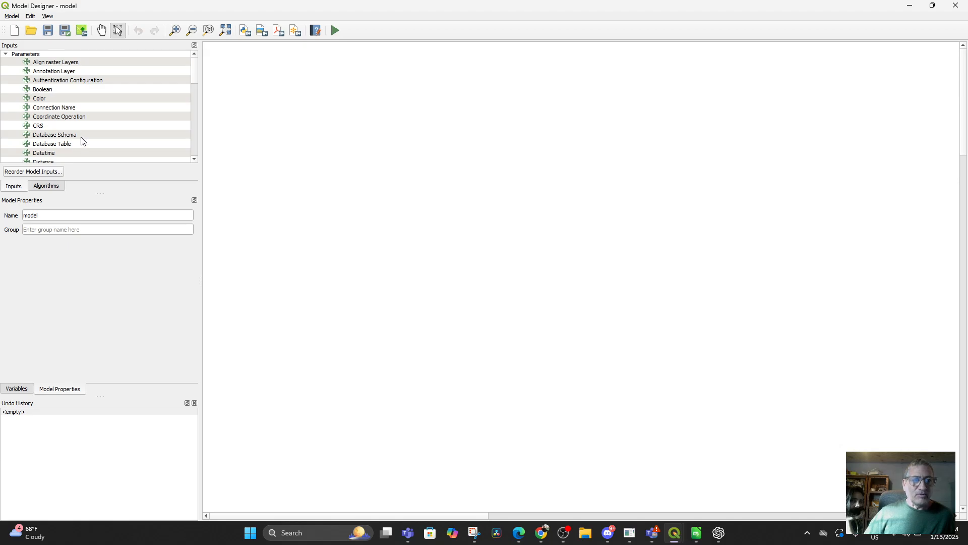
# Add a mandatory vector layer input described as Points of Interest with the Point geometry type
pyautogui.scroll(-6, 81, 140)
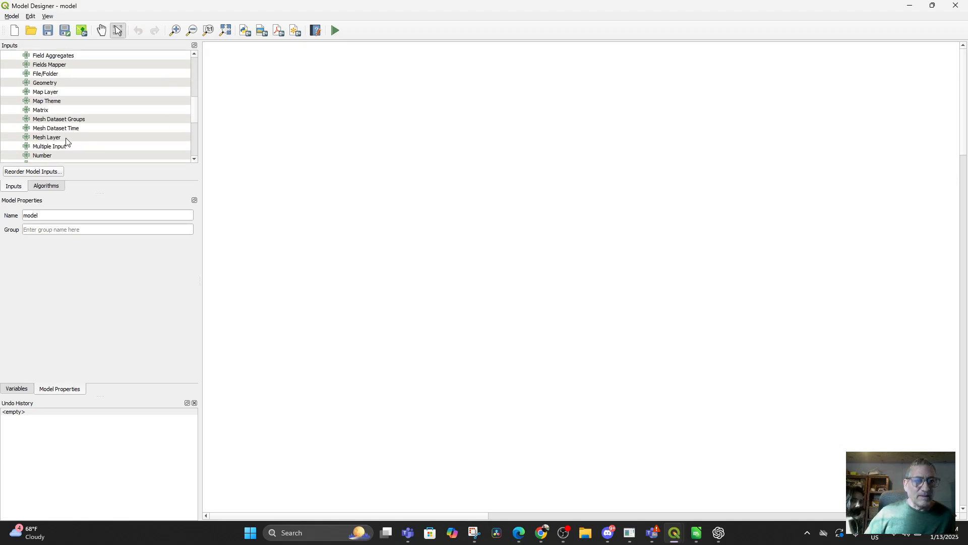
pyautogui.scroll(-5, 69, 141)
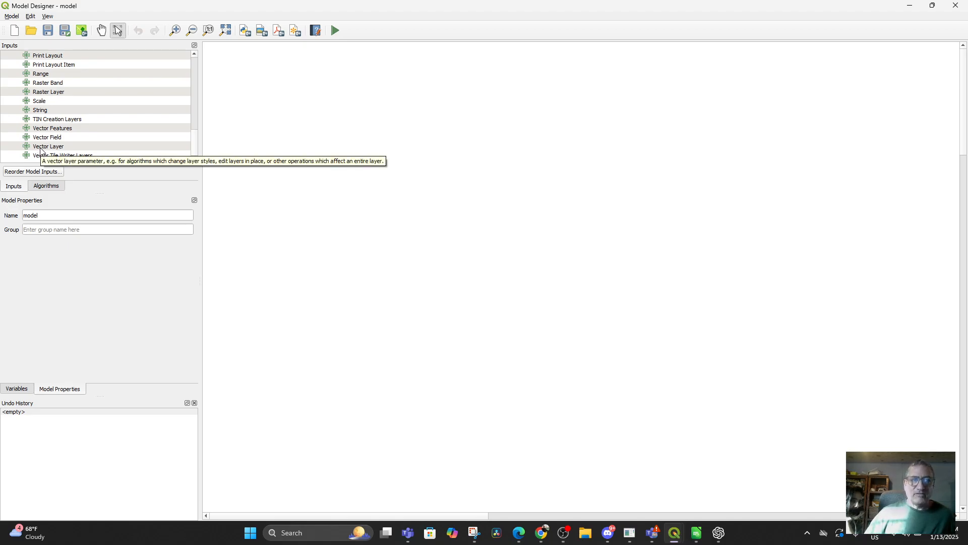
pyautogui.moveTo(41, 150); pyautogui.dragTo(327, 132)
pyautogui.click(442, 274)
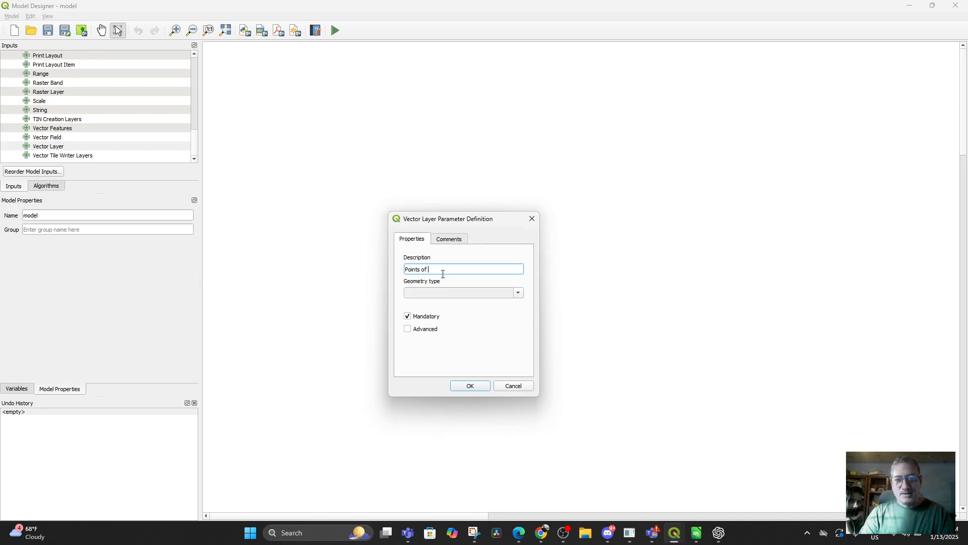
pyautogui.write('Points of Interest')
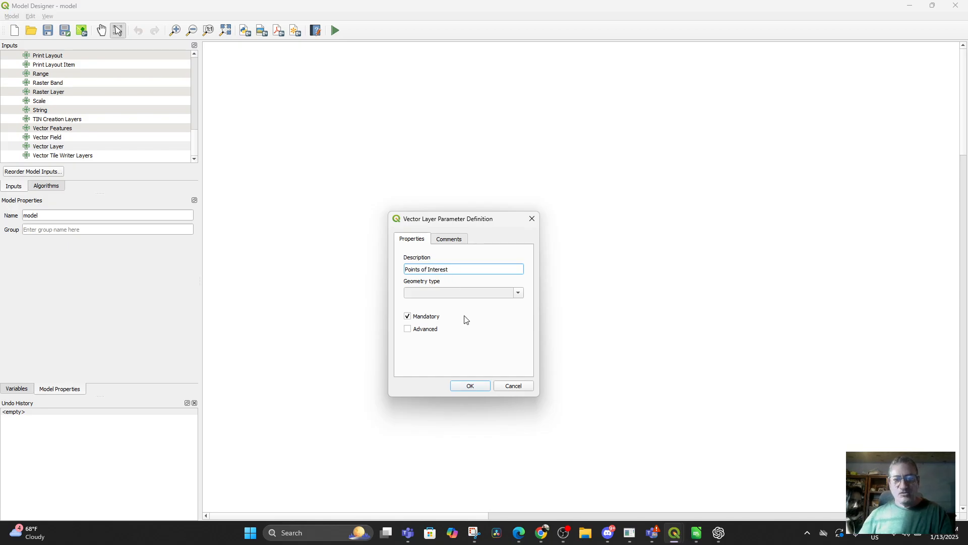
pyautogui.click(483, 293)
pyautogui.click(451, 309)
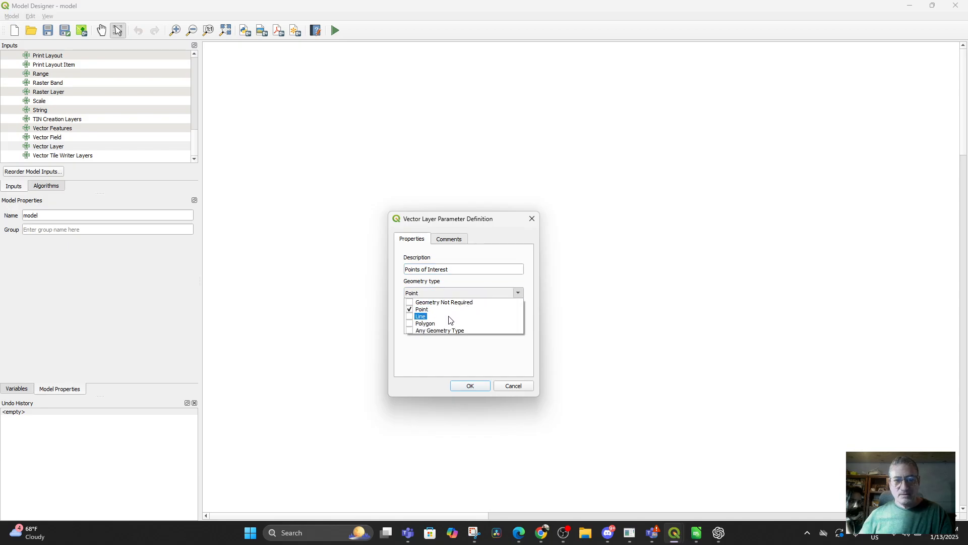
pyautogui.click(468, 394)
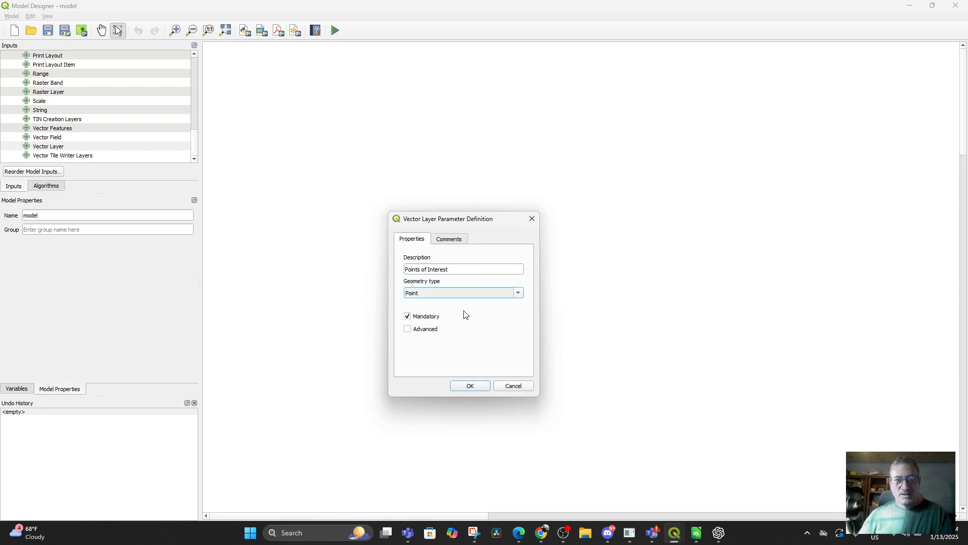
pyautogui.click(469, 386)
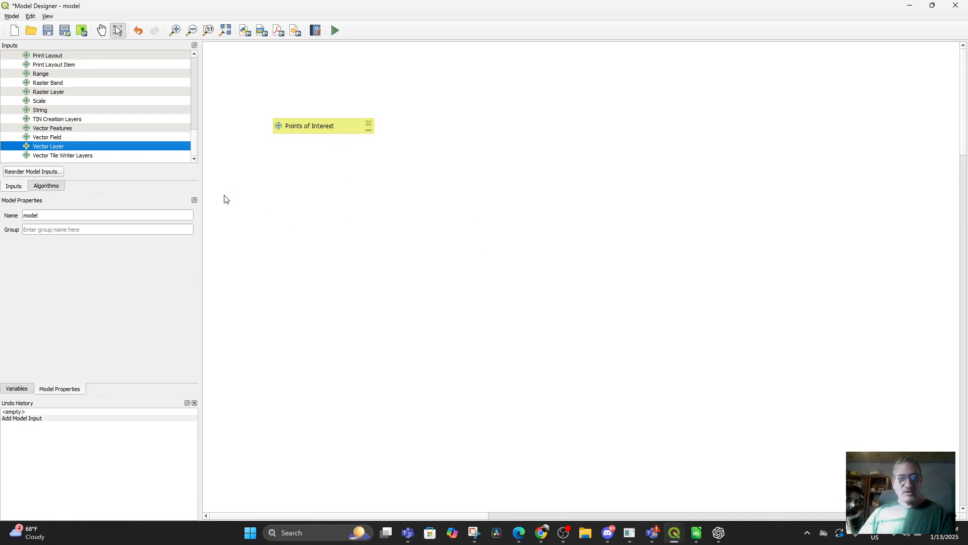
# Add a vector layer input named Polygons of Interest with Polygon geometry and place it below Points of Interest
pyautogui.moveTo(62, 150); pyautogui.dragTo(537, 294)
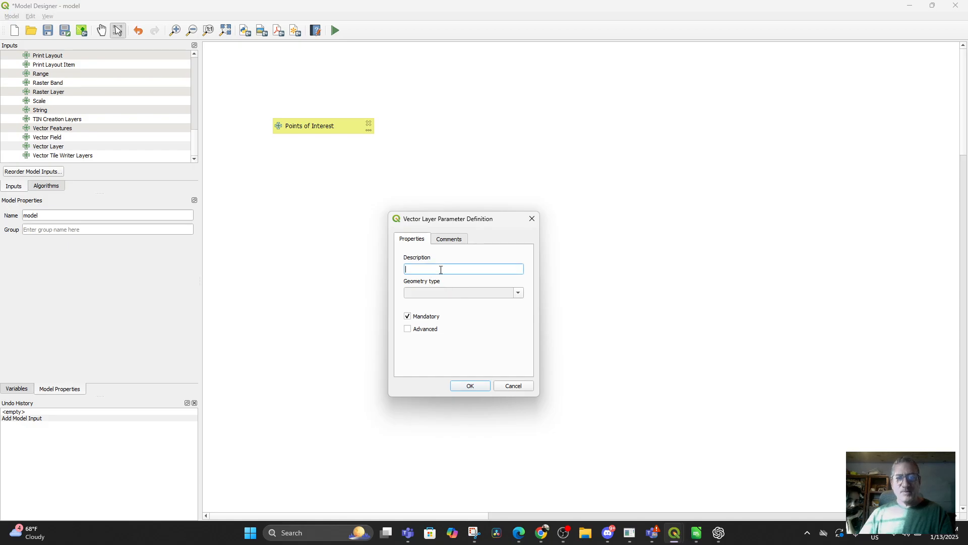
pyautogui.write('Point')
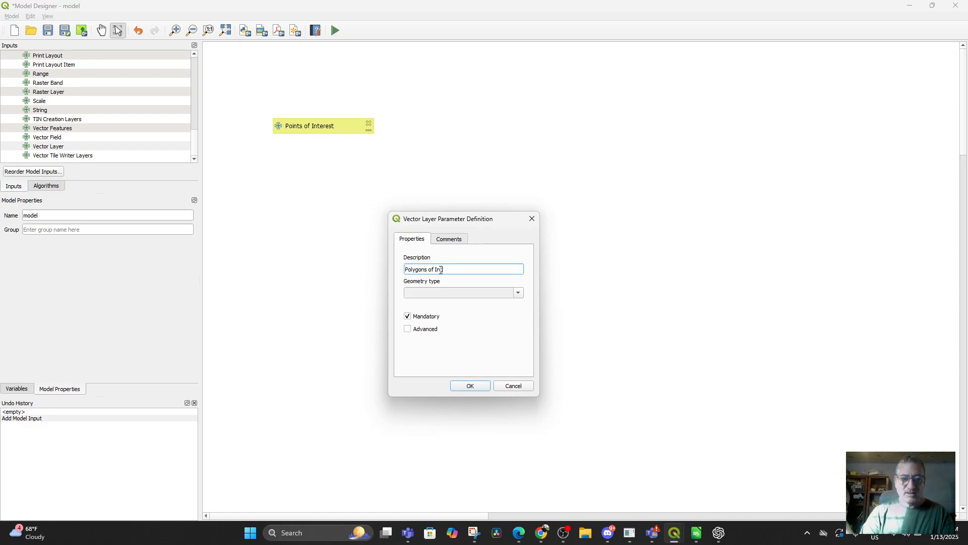
pyautogui.click(495, 293)
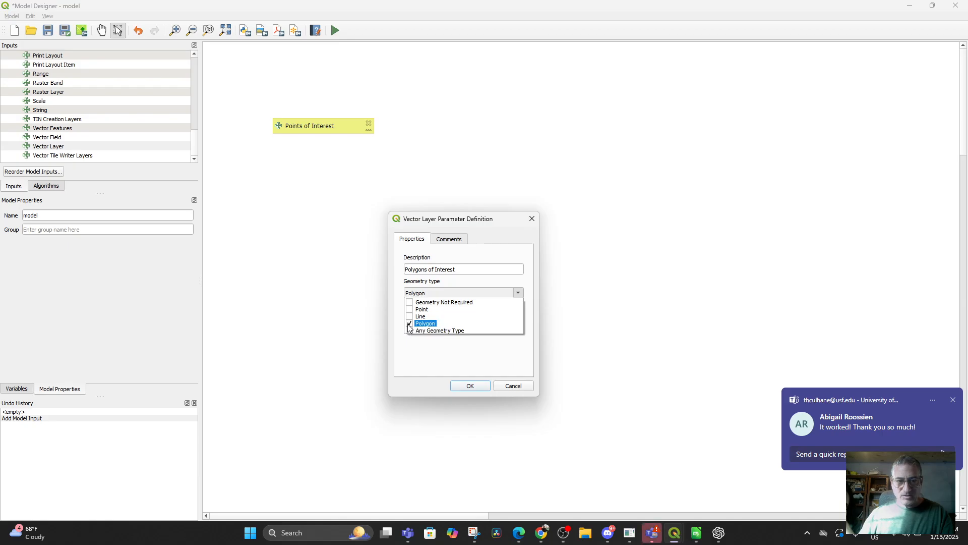
pyautogui.click(449, 376)
pyautogui.click(471, 386)
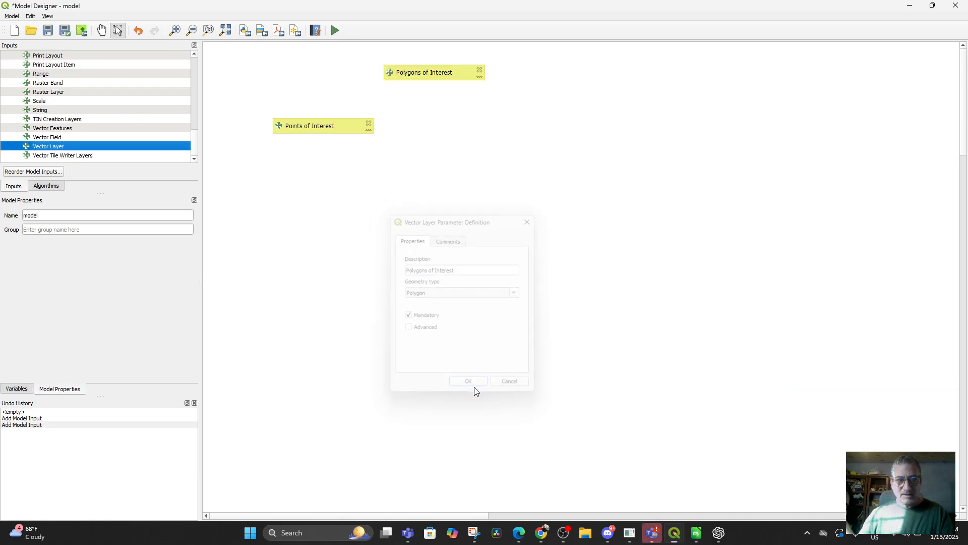
pyautogui.moveTo(427, 67); pyautogui.dragTo(318, 161)
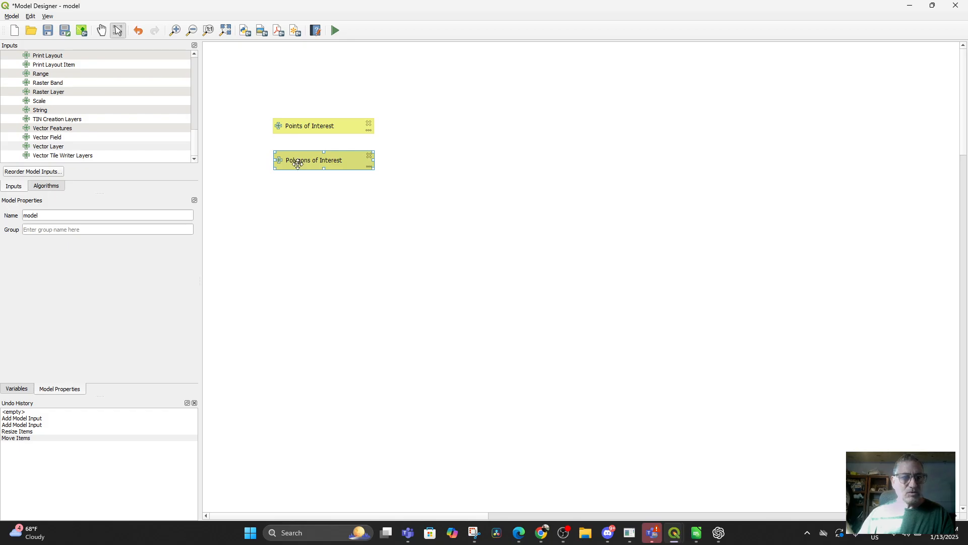
# Duplicate the Polygons of Interest input and place the copy beneath the original
pyautogui.hotkey('ctrl', 'c')
pyautogui.hotkey('ctrl', 'v')
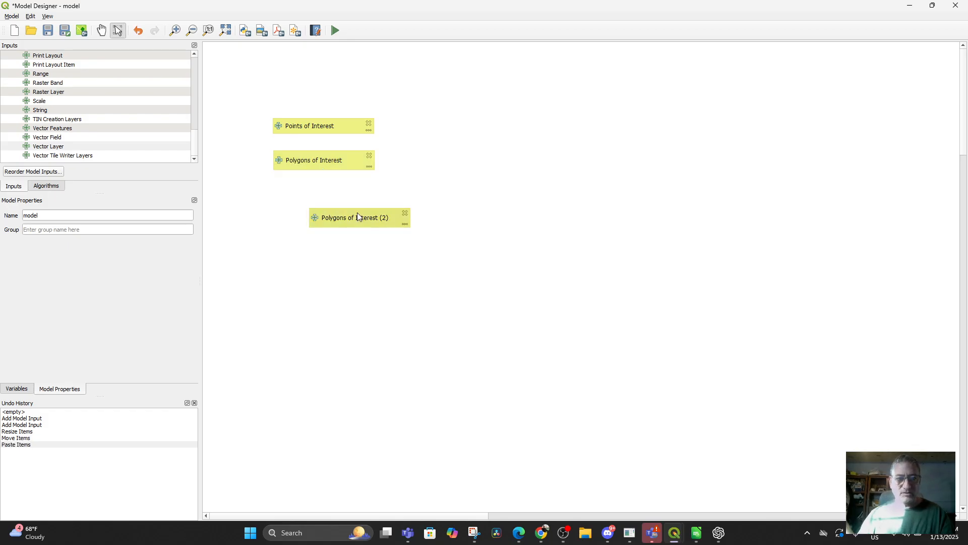
pyautogui.moveTo(359, 218); pyautogui.dragTo(304, 206)
# Rename the duplicated input to Lines of Interest with only the Line geometry type, and line it up under the other inputs
pyautogui.doubleClick(304, 207)
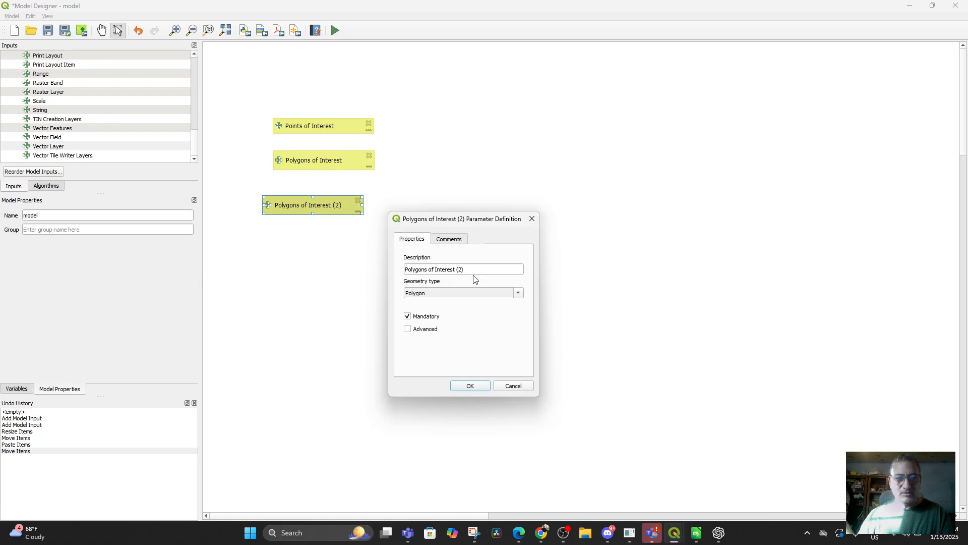
pyautogui.moveTo(473, 269); pyautogui.dragTo(404, 269)
pyautogui.write('Line')
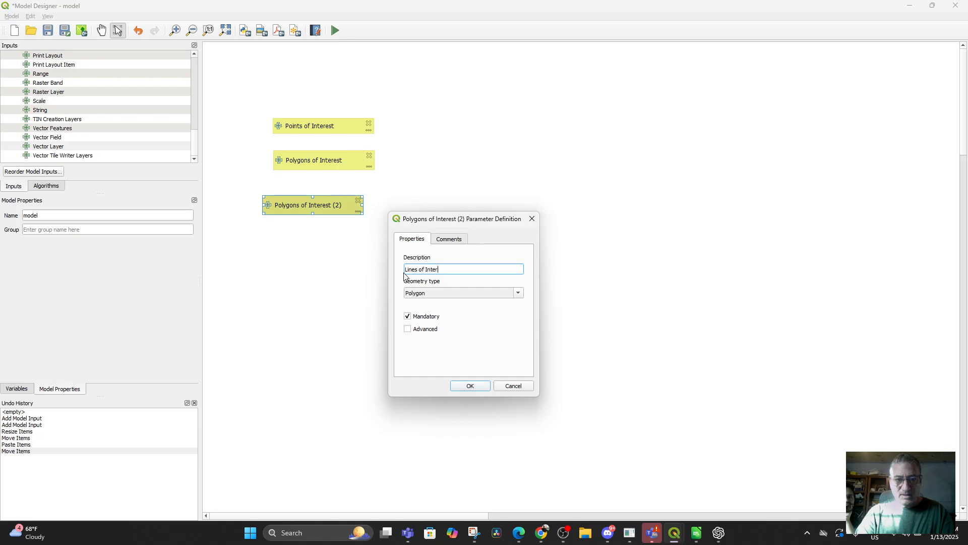
pyautogui.click(428, 293)
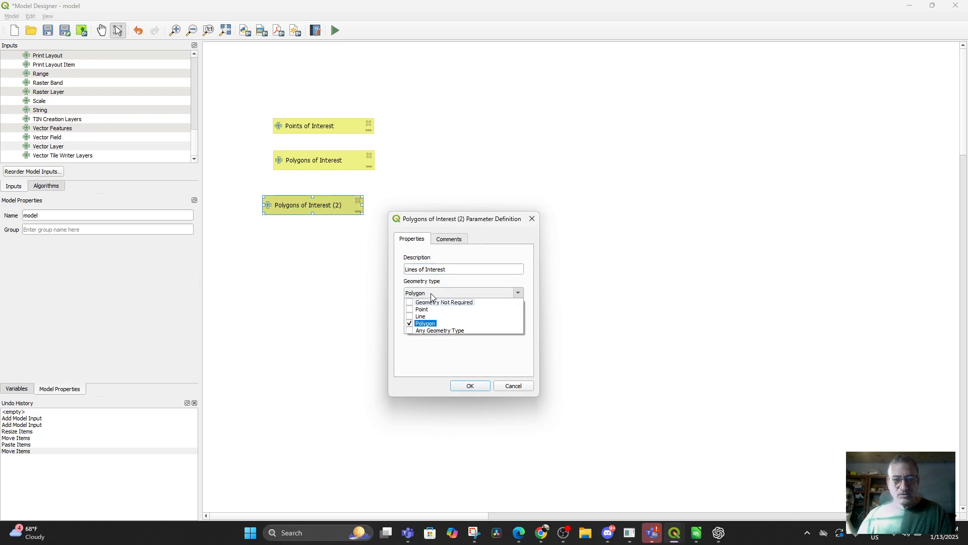
pyautogui.click(413, 317)
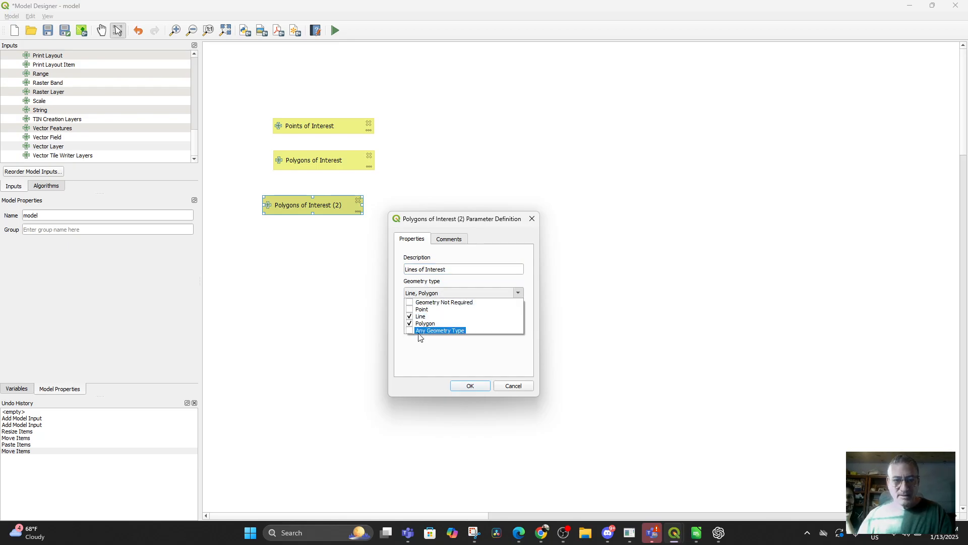
pyautogui.click(468, 387)
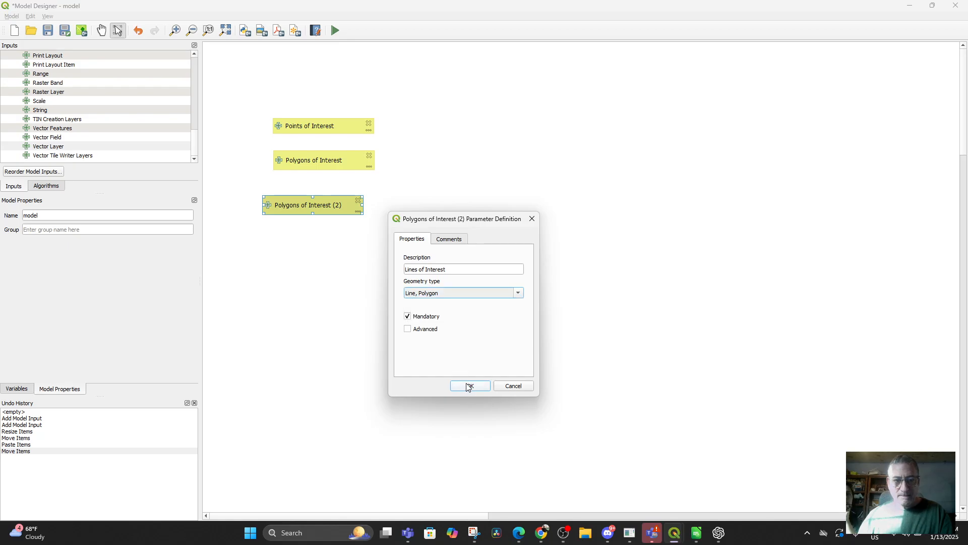
pyautogui.click(472, 293)
pyautogui.click(412, 324)
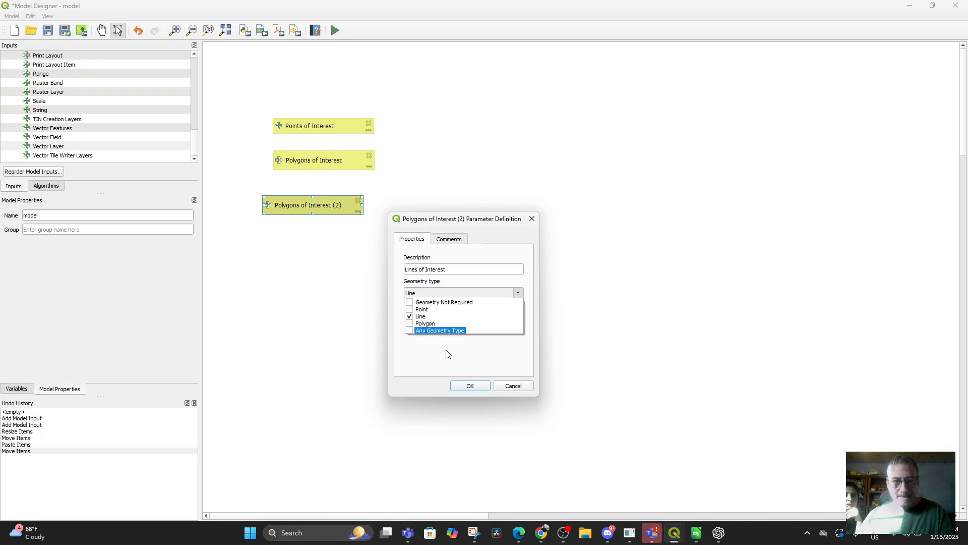
pyautogui.click(464, 389)
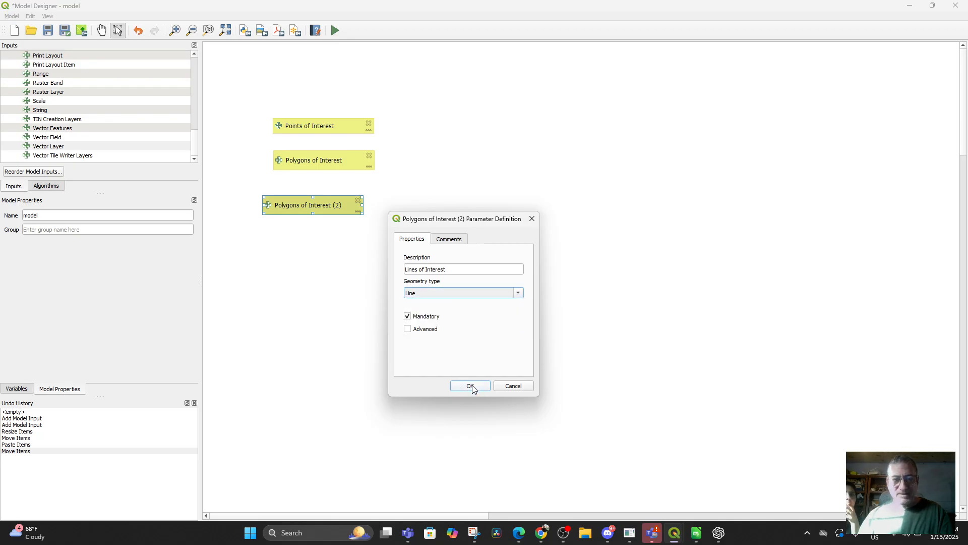
pyautogui.click(470, 386)
pyautogui.moveTo(326, 208); pyautogui.dragTo(341, 208)
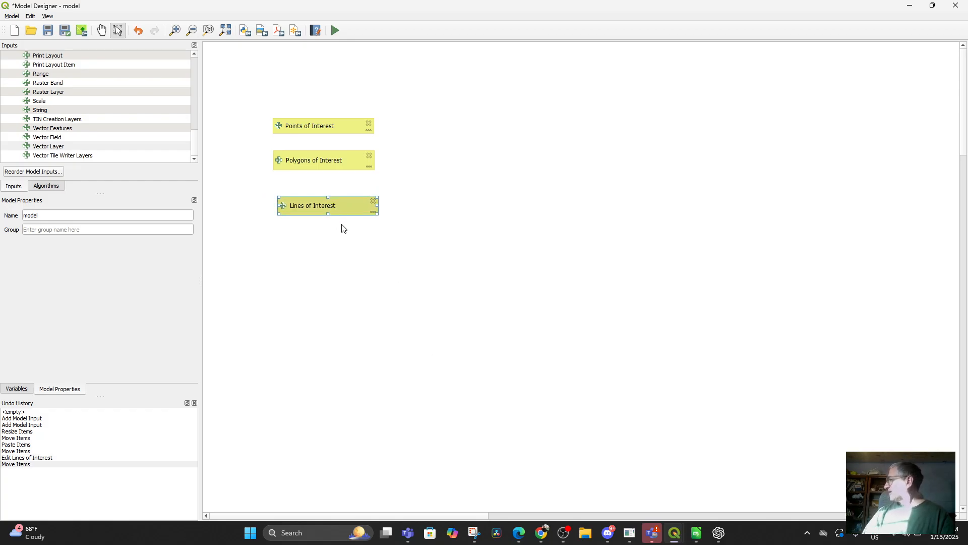
pyautogui.click(284, 105)
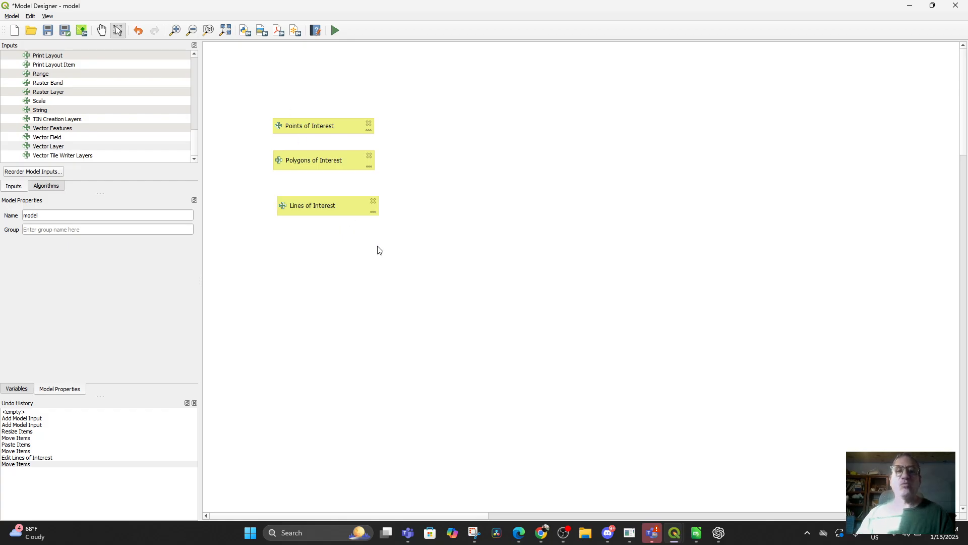
# Try to run the model with only its three inputs, and cancel the run
pyautogui.click(336, 30)
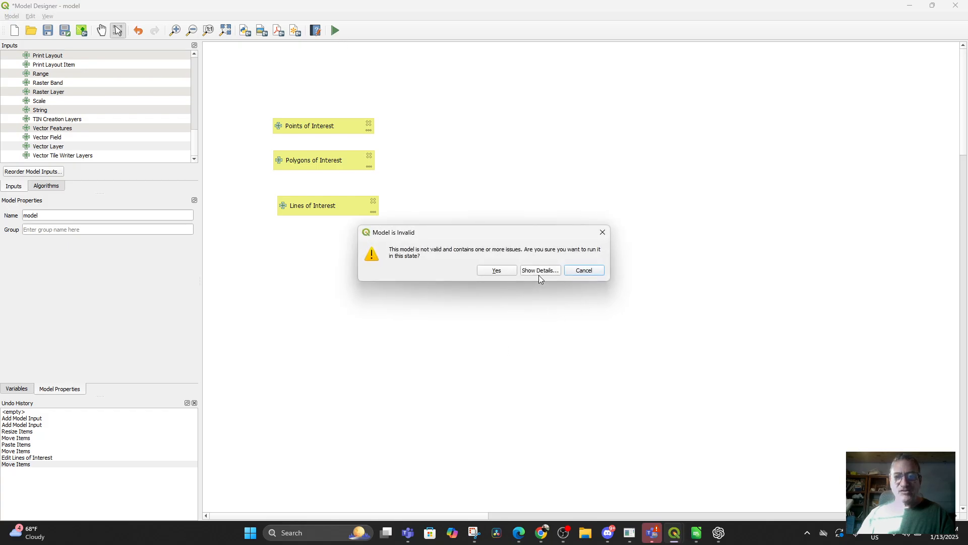
pyautogui.click(578, 274)
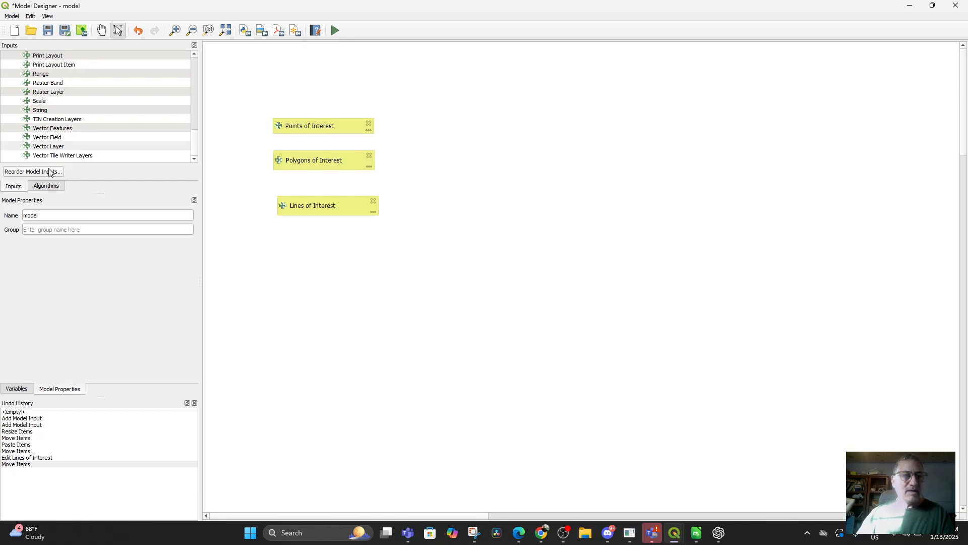
# Review the Points of Interest input's definition, and move the Lines of Interest input slightly closer beneath the other inputs
pyautogui.scroll(2, 95, 153)
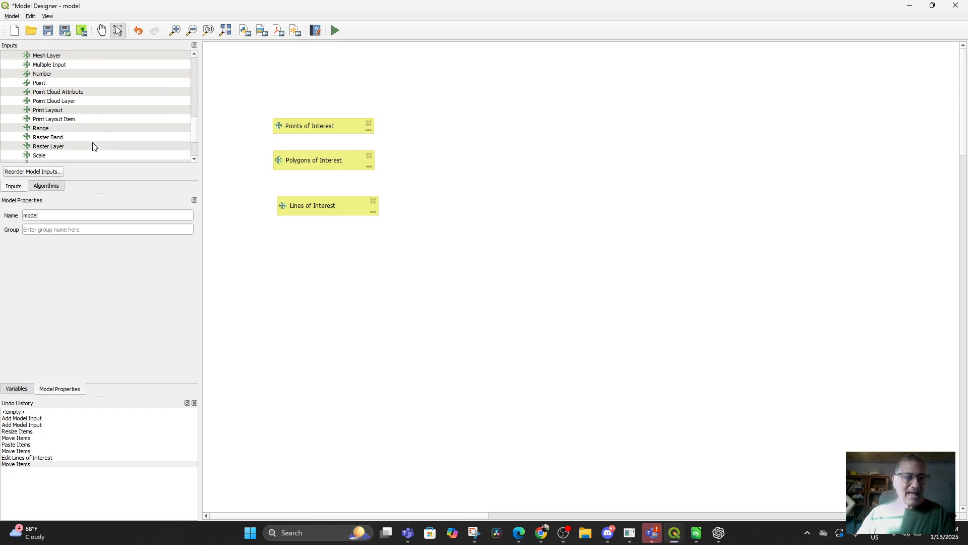
pyautogui.click(47, 186)
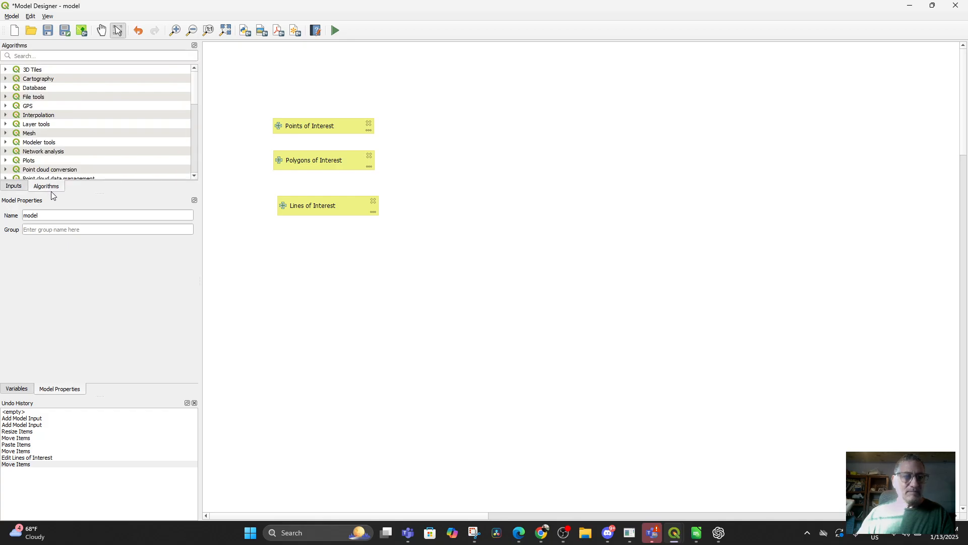
pyautogui.scroll(-1, 63, 141)
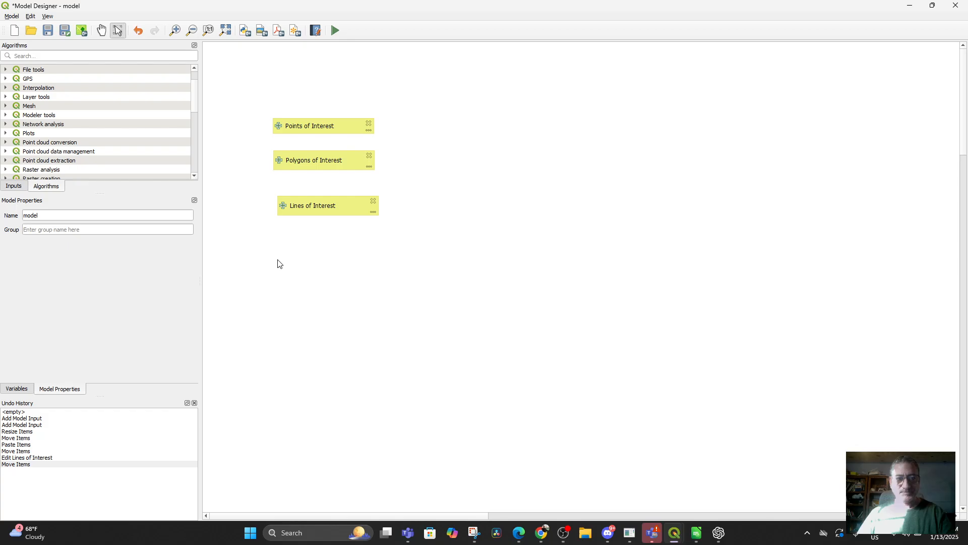
pyautogui.doubleClick(310, 124)
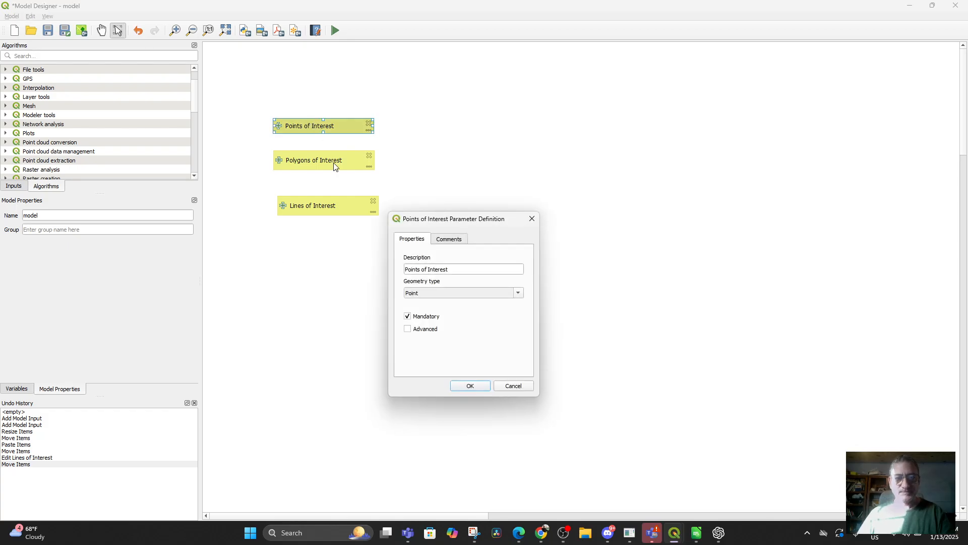
pyautogui.click(507, 387)
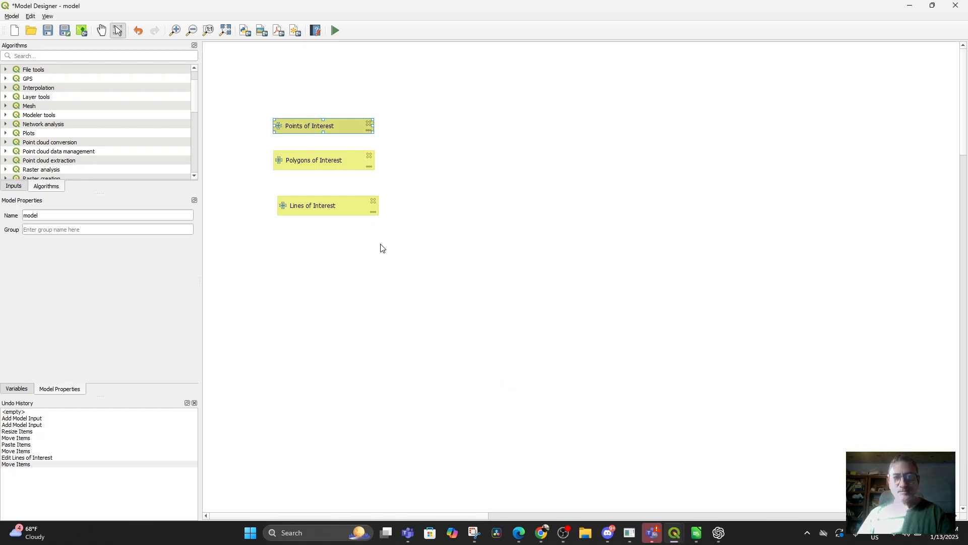
pyautogui.click(320, 210)
pyautogui.moveTo(320, 210); pyautogui.dragTo(311, 206)
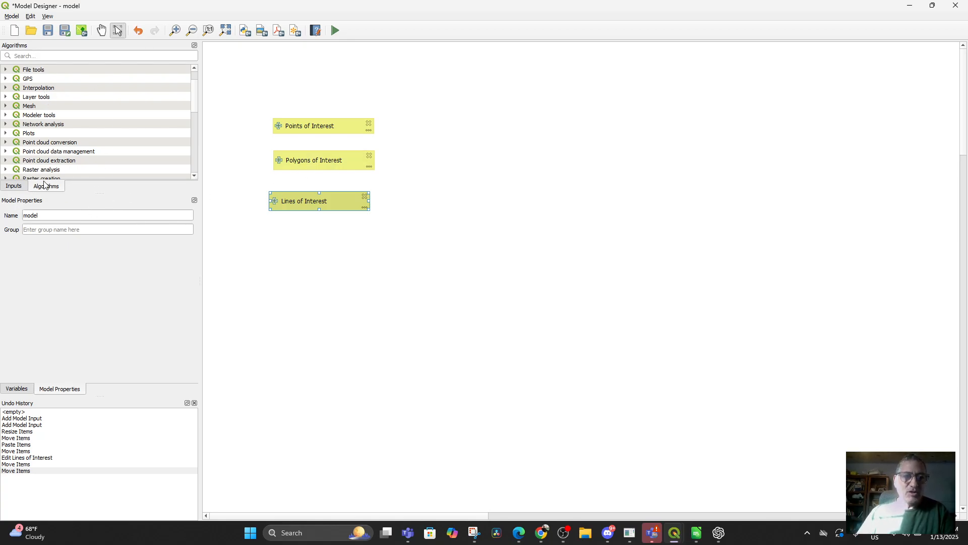
# Search the algorithms for the field calculator and add the Vector table Field calculator to the model
pyautogui.click(15, 187)
pyautogui.click(42, 186)
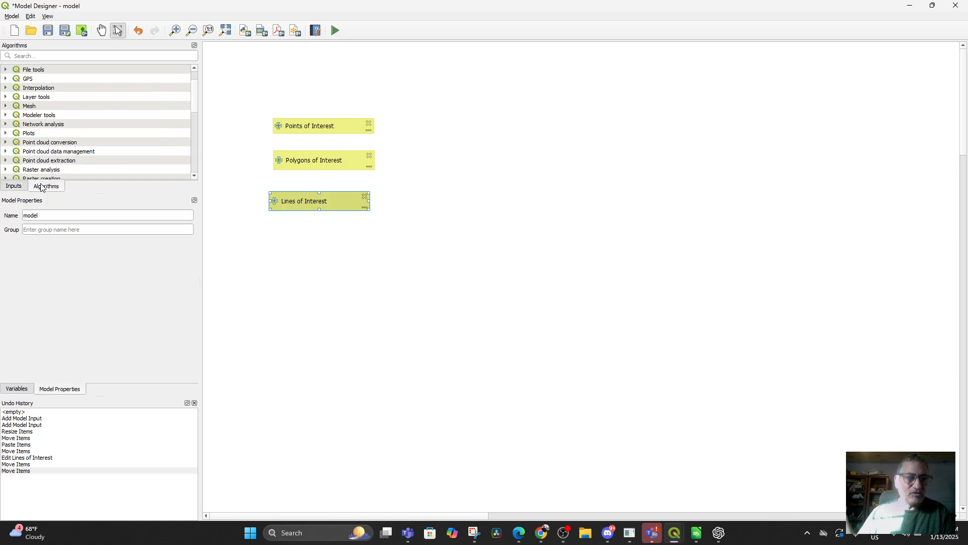
pyautogui.scroll(-3, 60, 86)
pyautogui.scroll(3, 59, 86)
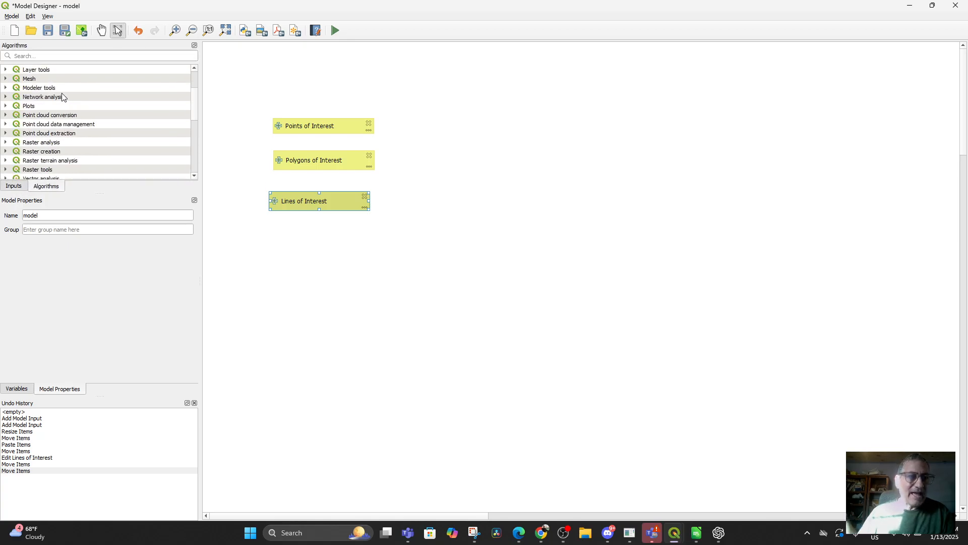
pyautogui.click(44, 56)
pyautogui.write('fi')
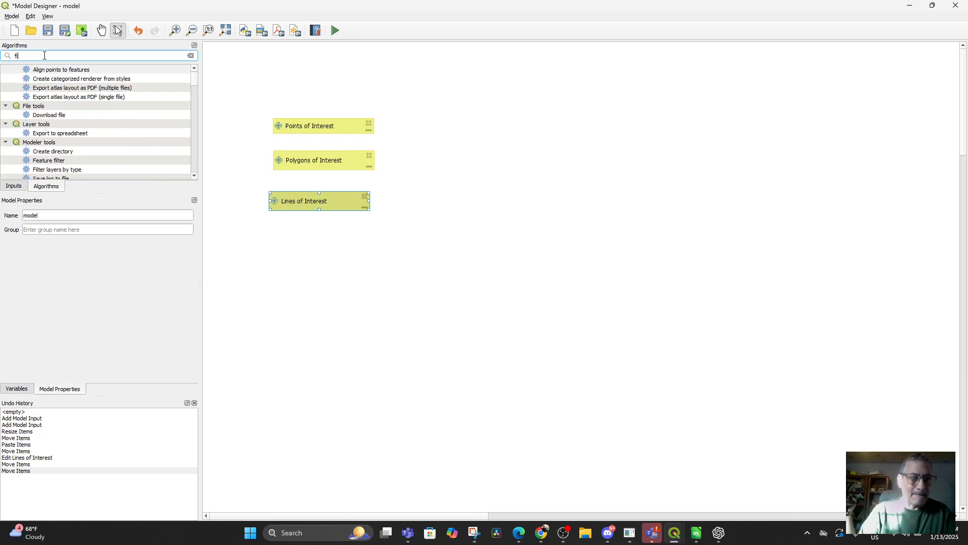
pyautogui.write('eld calcu')
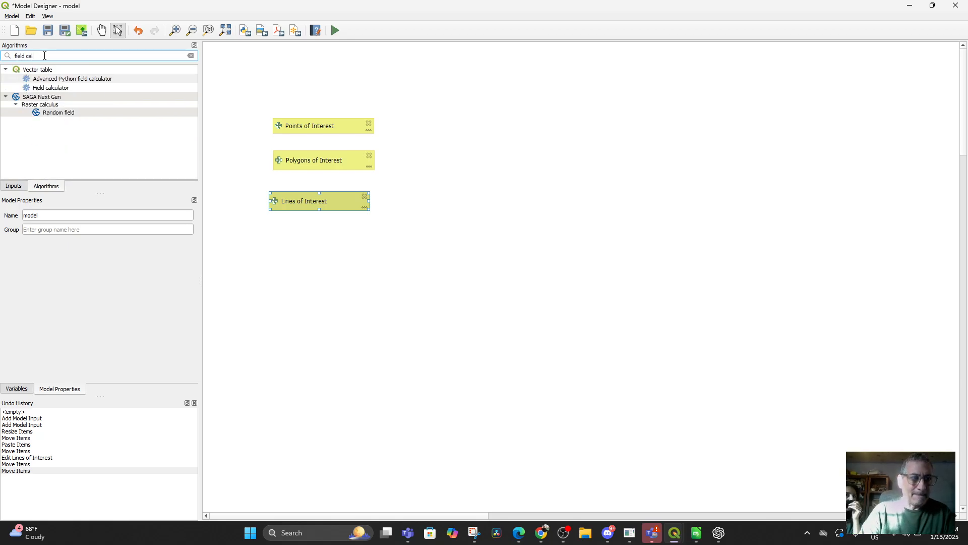
pyautogui.doubleClick(46, 88)
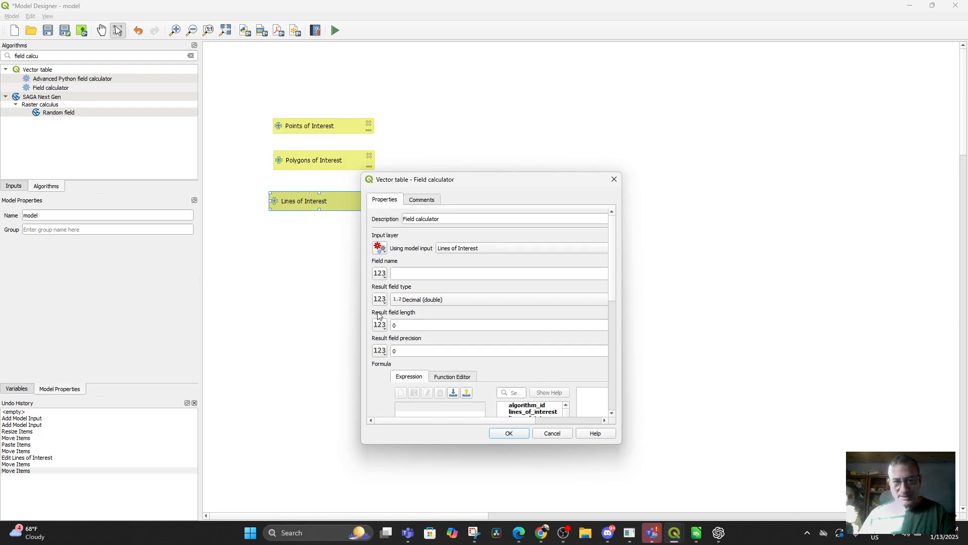
# Name the field calculator's output field WKT and set its result type to Text (string)
pyautogui.click(380, 274)
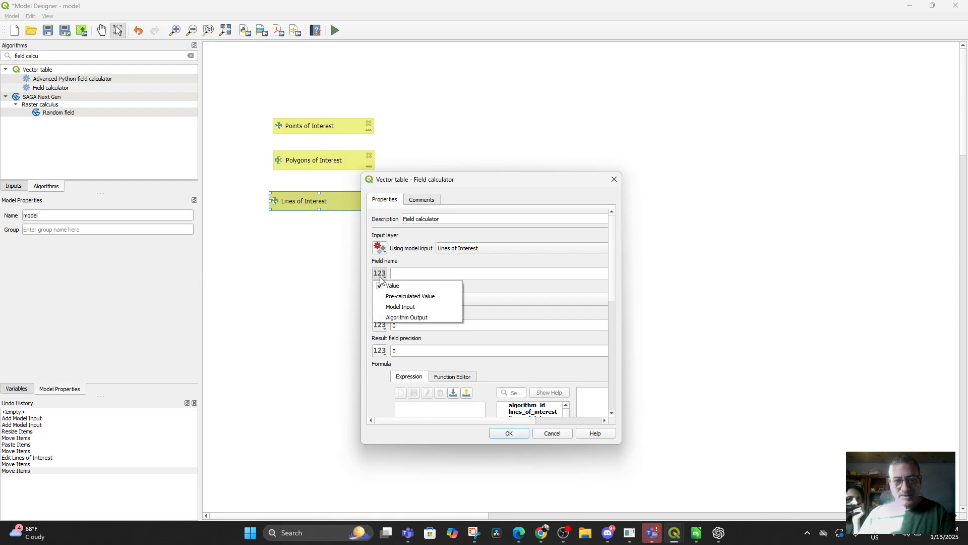
pyautogui.click(414, 273)
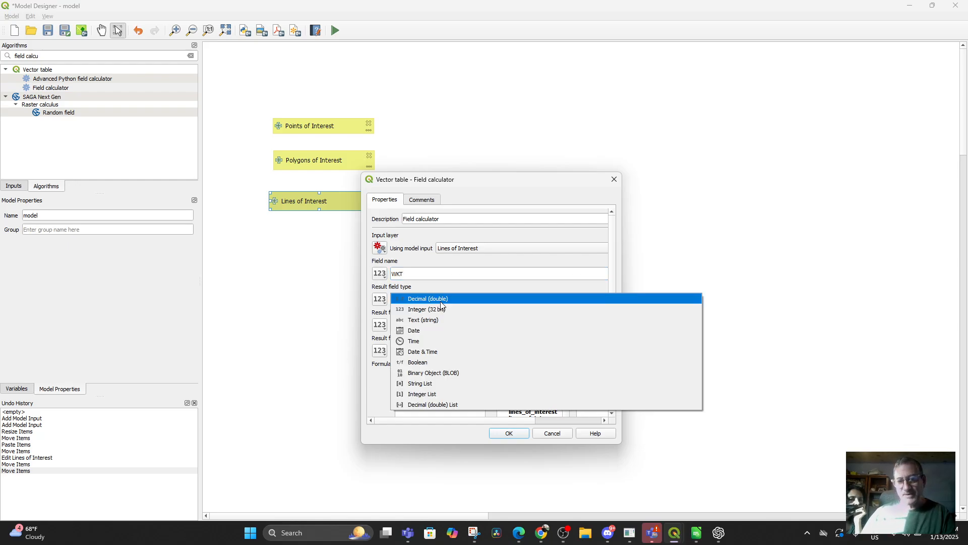
pyautogui.click(442, 304)
pyautogui.click(450, 321)
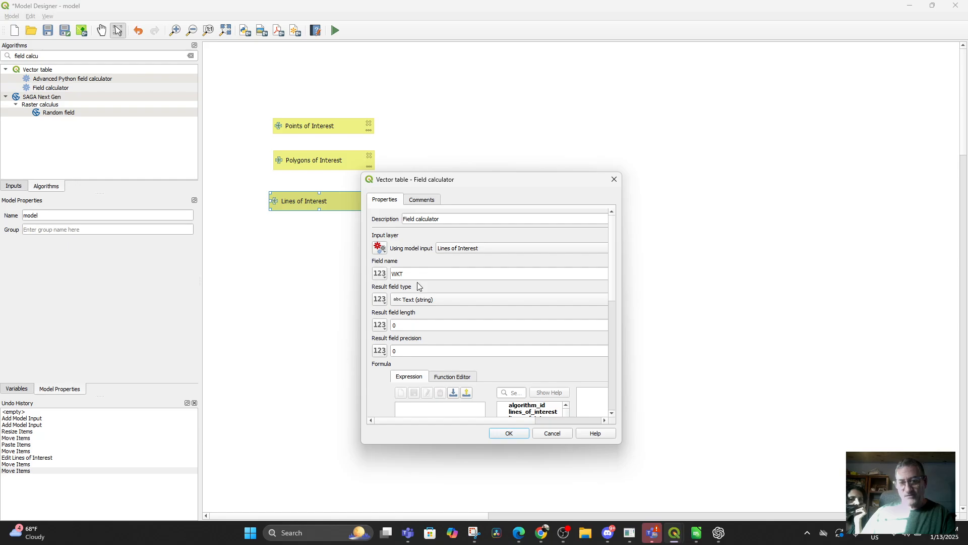
pyautogui.scroll(-1, 454, 356)
pyautogui.click(422, 357)
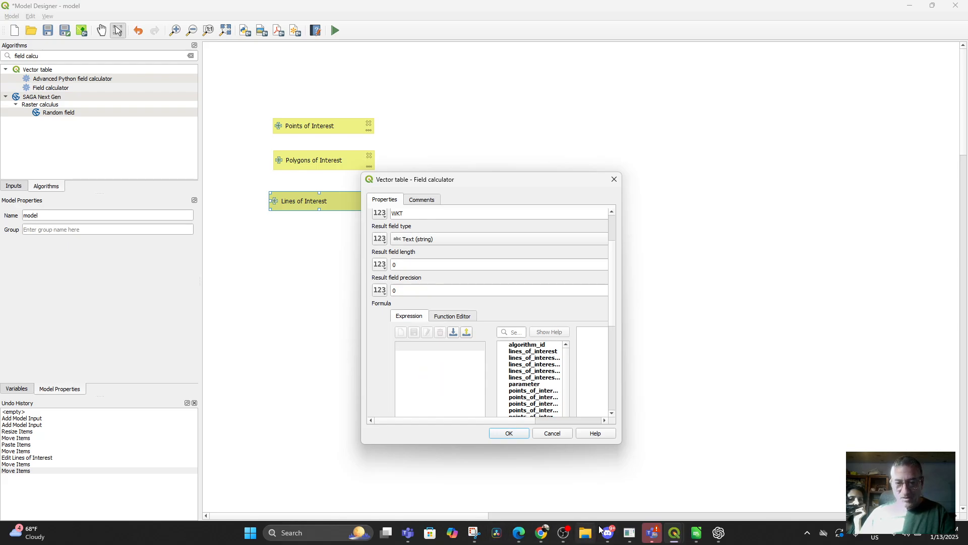
pyautogui.write('ge')
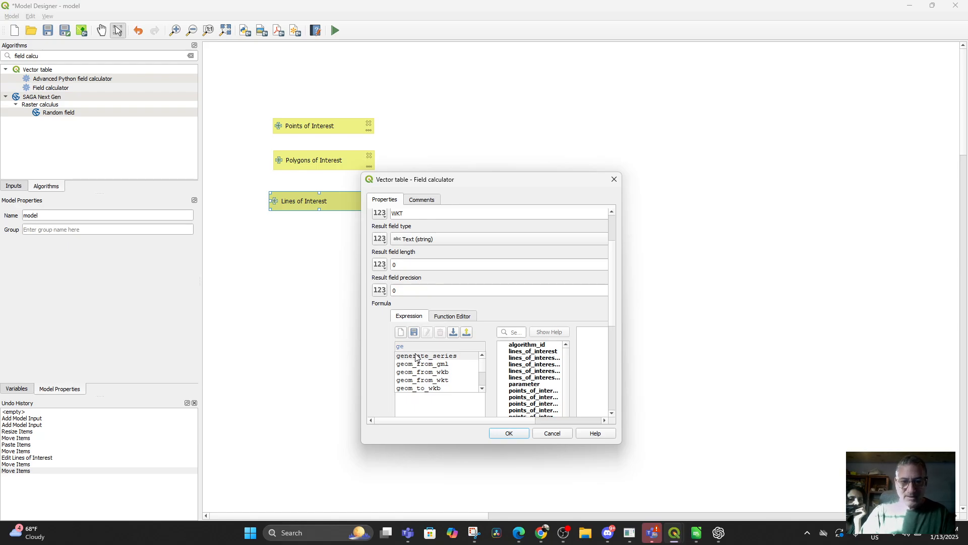
pyautogui.click(428, 379)
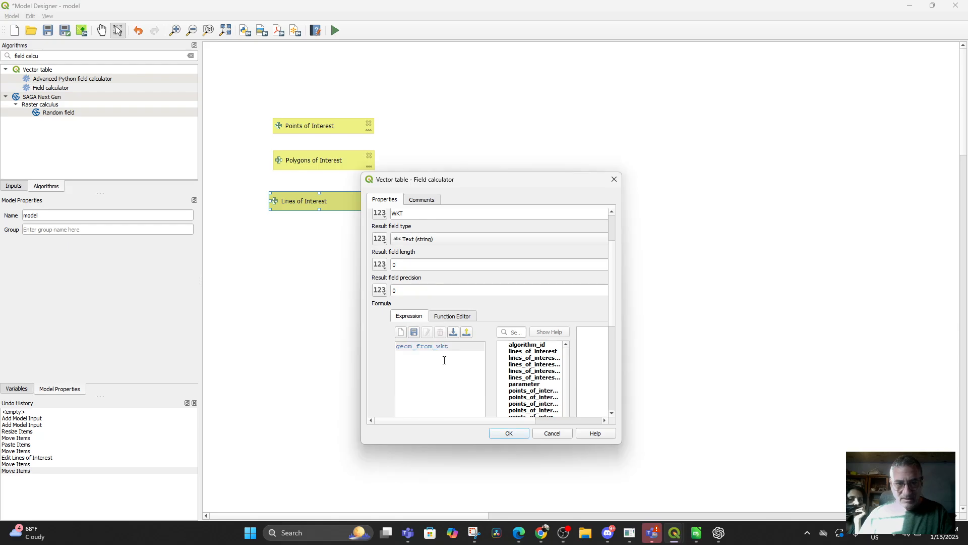
pyautogui.moveTo(449, 346); pyautogui.dragTo(381, 341)
pyautogui.press('BackSpace')
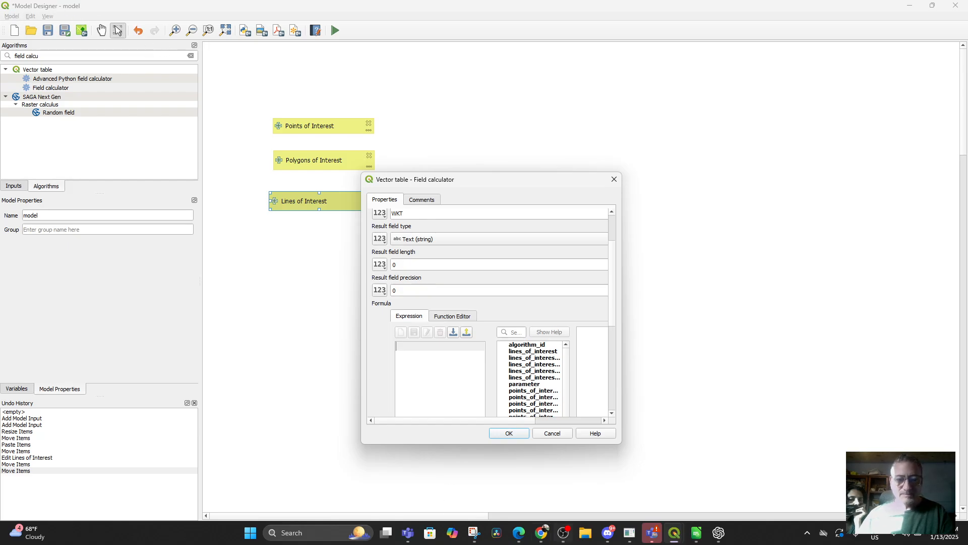
# Switch to the Google Slides presentation in Chrome and look through the speaker notes for the expression that converts geometry to WKT
pyautogui.click(541, 532)
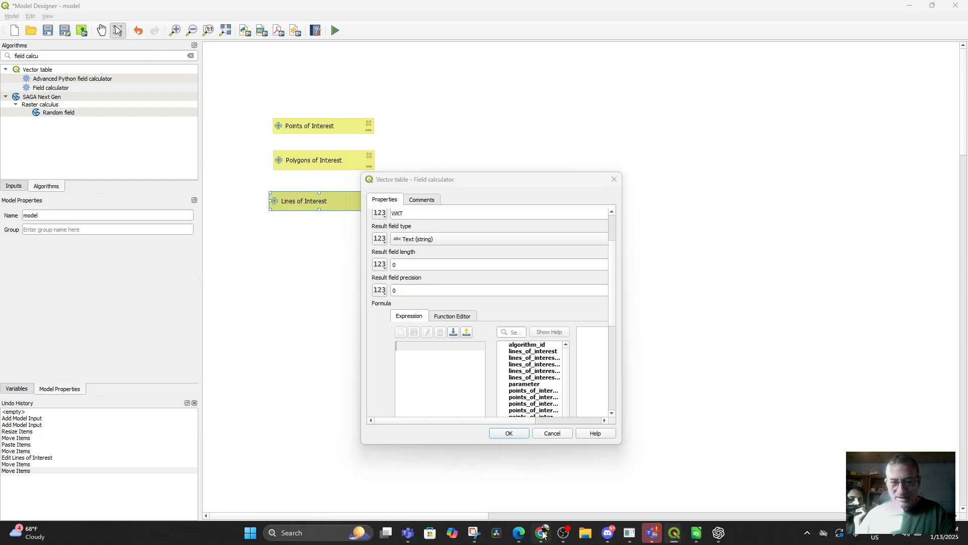
pyautogui.scroll(1, 330, 360)
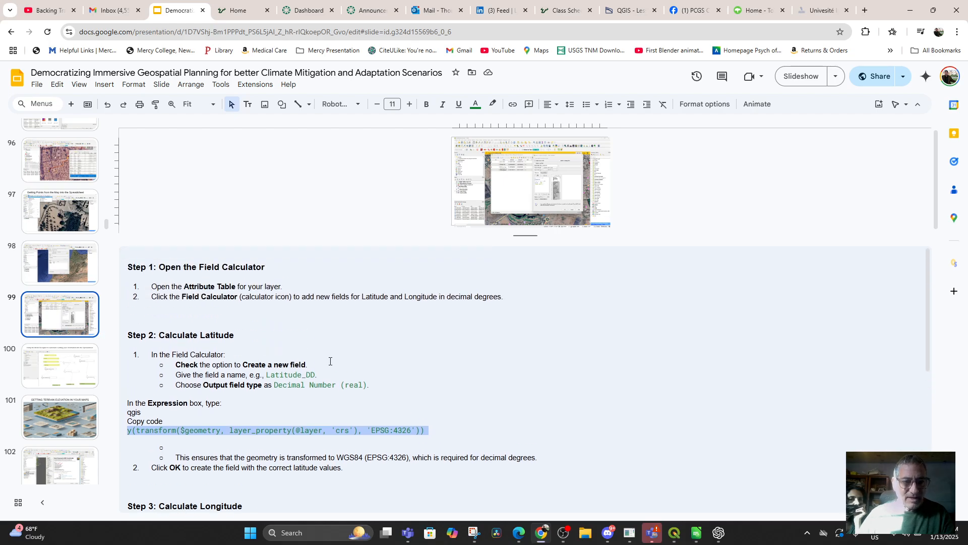
pyautogui.scroll(-5, 330, 360)
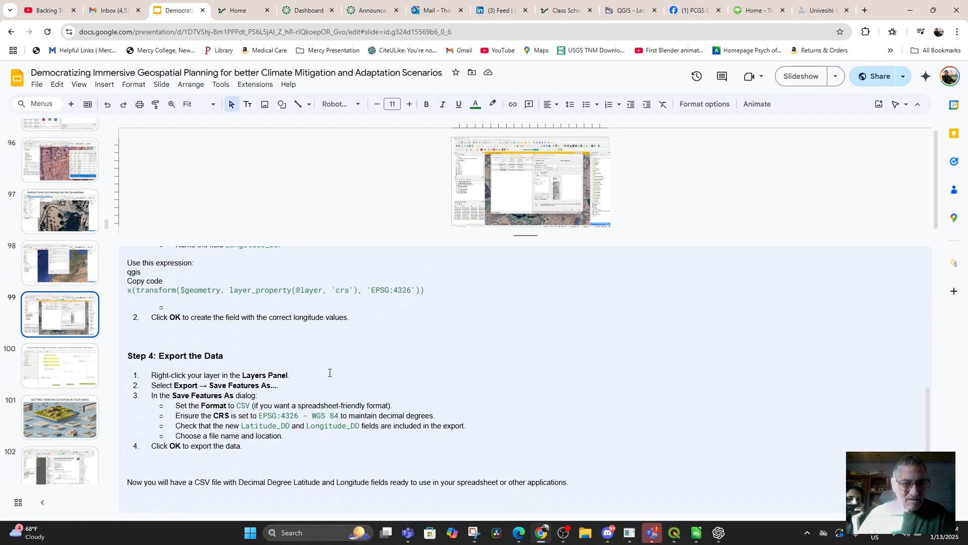
pyautogui.scroll(10, 330, 373)
pyautogui.click(59, 209)
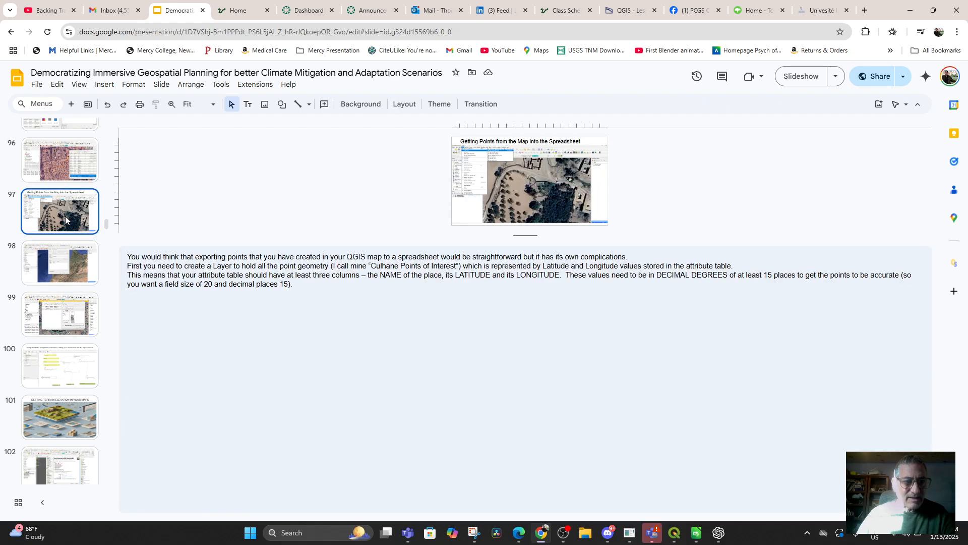
pyautogui.scroll(1, 63, 218)
pyautogui.click(51, 224)
pyautogui.scroll(1, 67, 247)
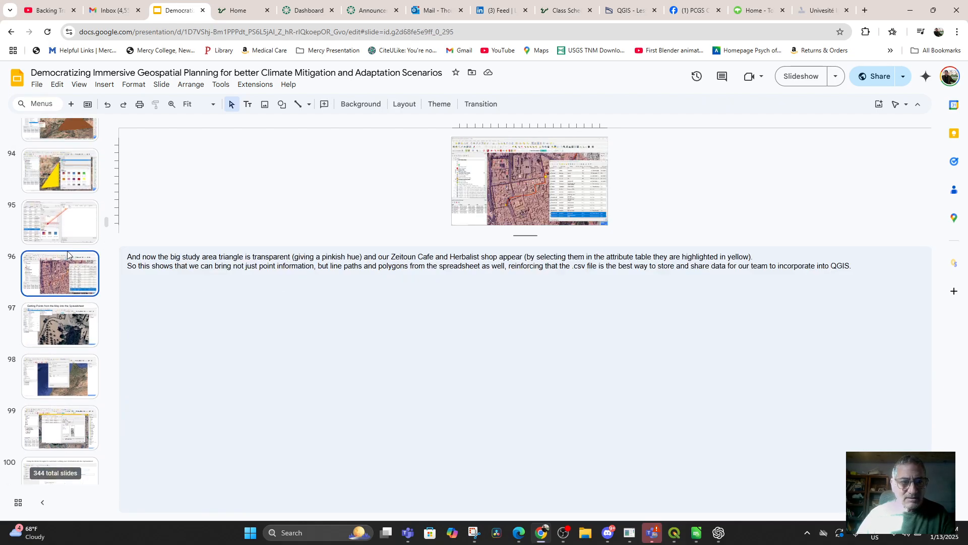
pyautogui.scroll(2, 68, 252)
pyautogui.click(61, 301)
pyautogui.click(66, 264)
pyautogui.scroll(3, 67, 263)
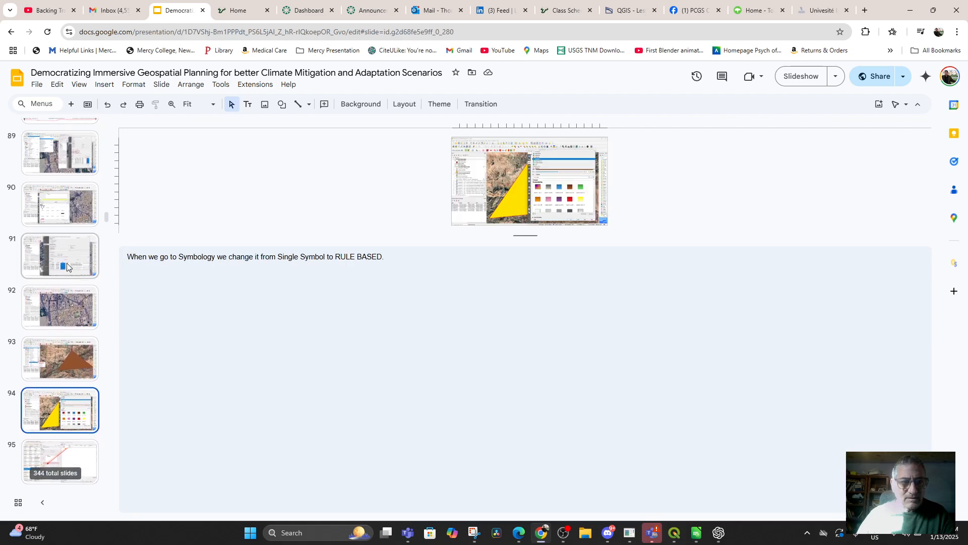
pyautogui.click(67, 264)
pyautogui.scroll(2, 56, 263)
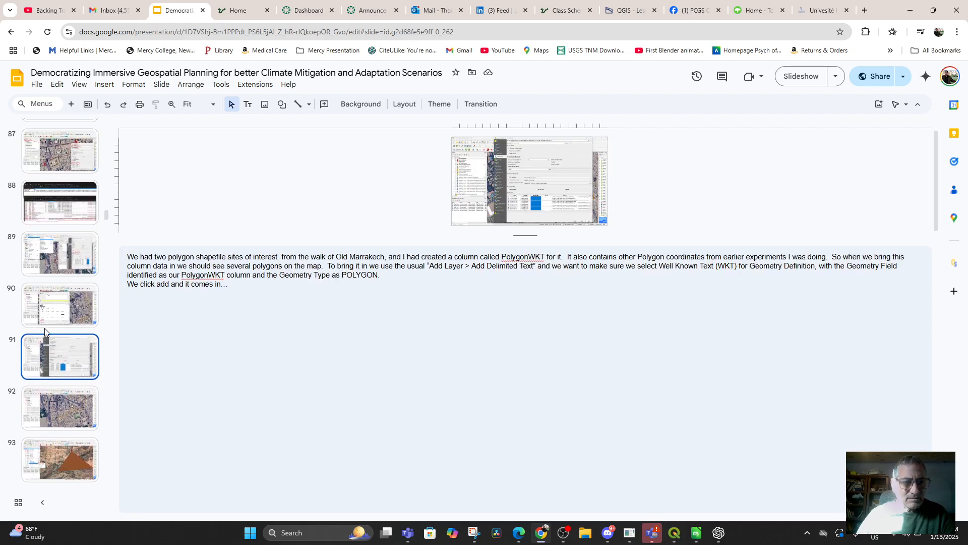
pyautogui.click(47, 396)
pyautogui.click(65, 302)
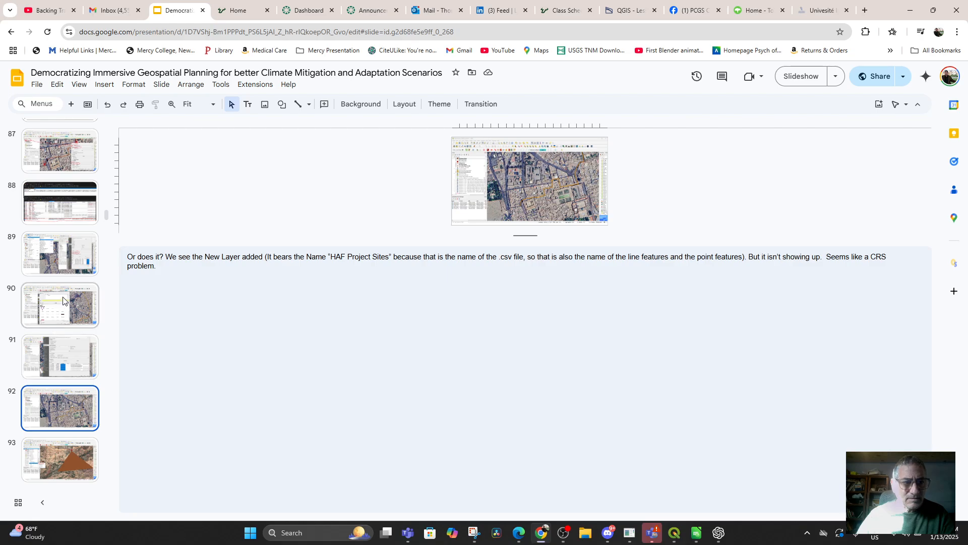
pyautogui.click(61, 262)
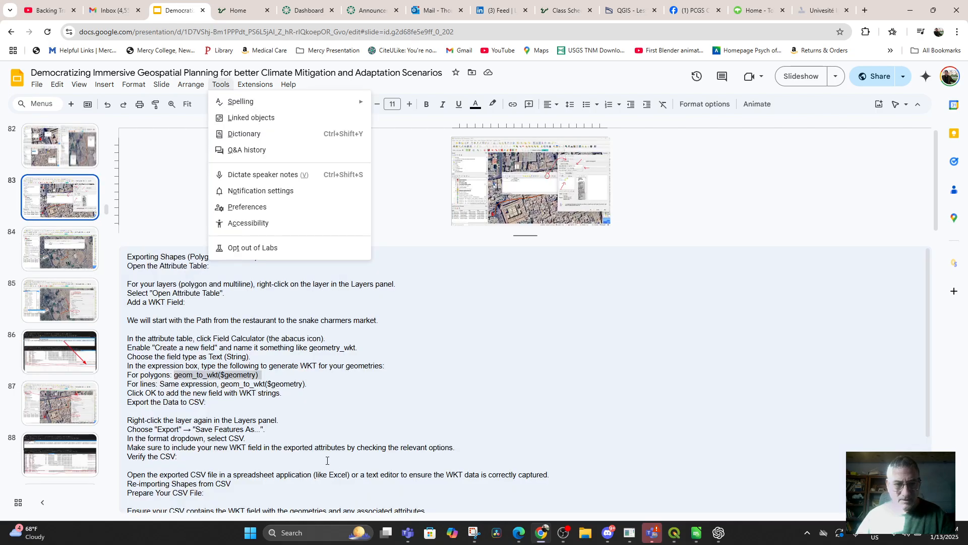
# Copy the polygon expression geom_to_wkt($geometry) from the notes of slide 83
pyautogui.click(339, 440)
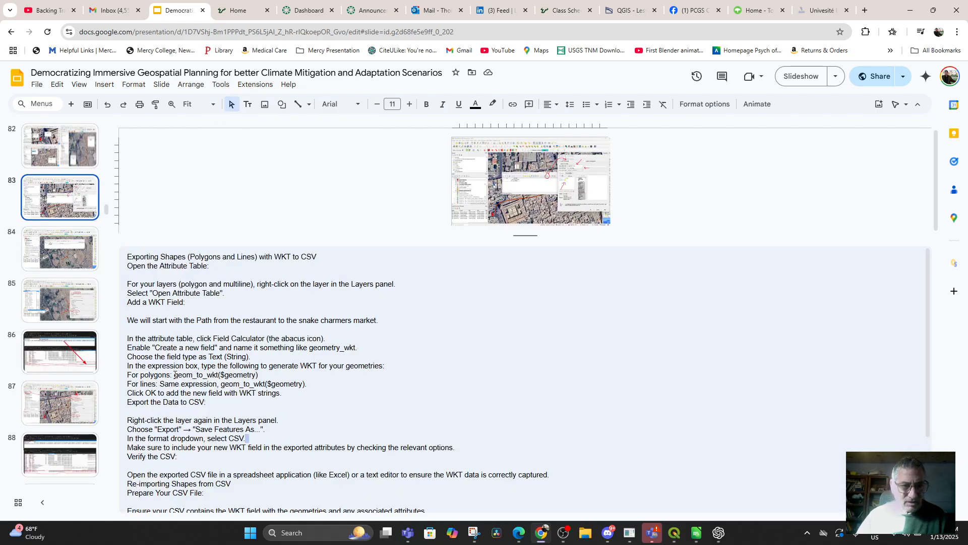
pyautogui.moveTo(175, 374); pyautogui.dragTo(257, 375)
pyautogui.hotkey('ctrl', 'c')
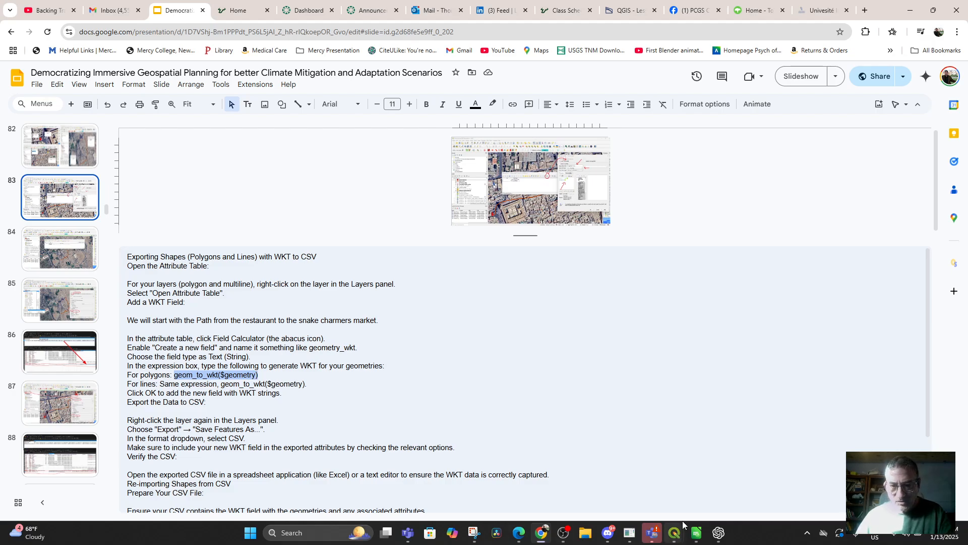
# Return to QGIS, paste geom_to_wkt($geometry) as the field calculator's formula, and confirm the algorithm
pyautogui.moveTo(674, 532)
pyautogui.click(181, 478)
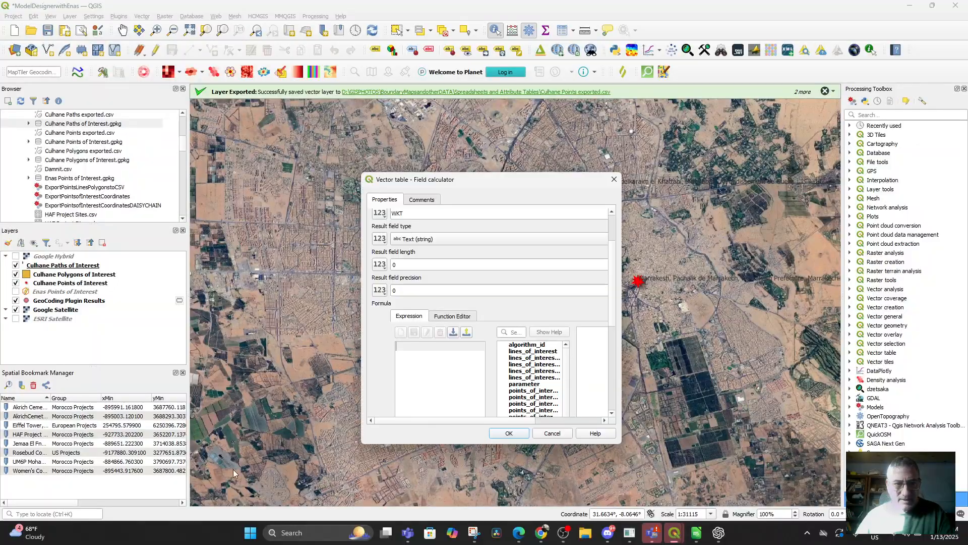
pyautogui.click(416, 351)
pyautogui.hotkey('ctrl', 'v')
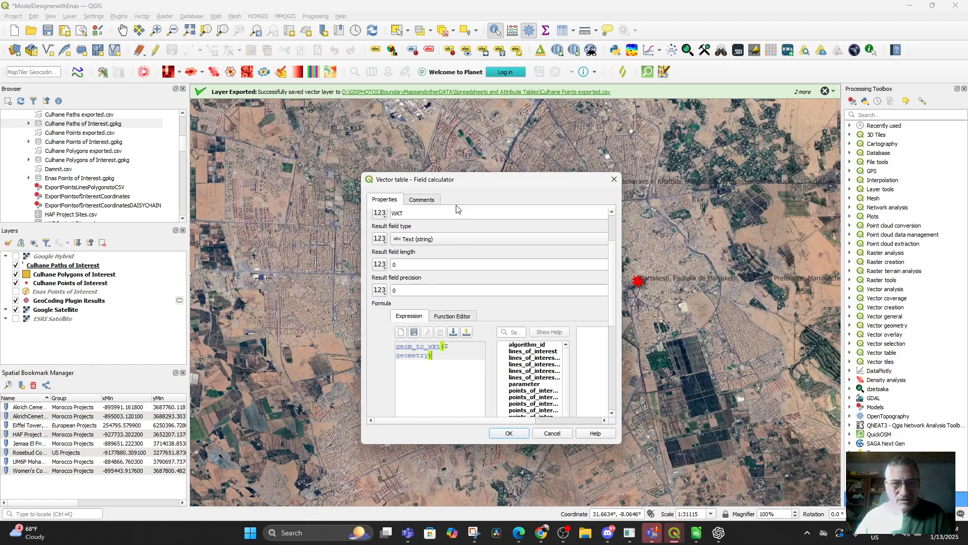
pyautogui.moveTo(472, 186); pyautogui.dragTo(502, 145)
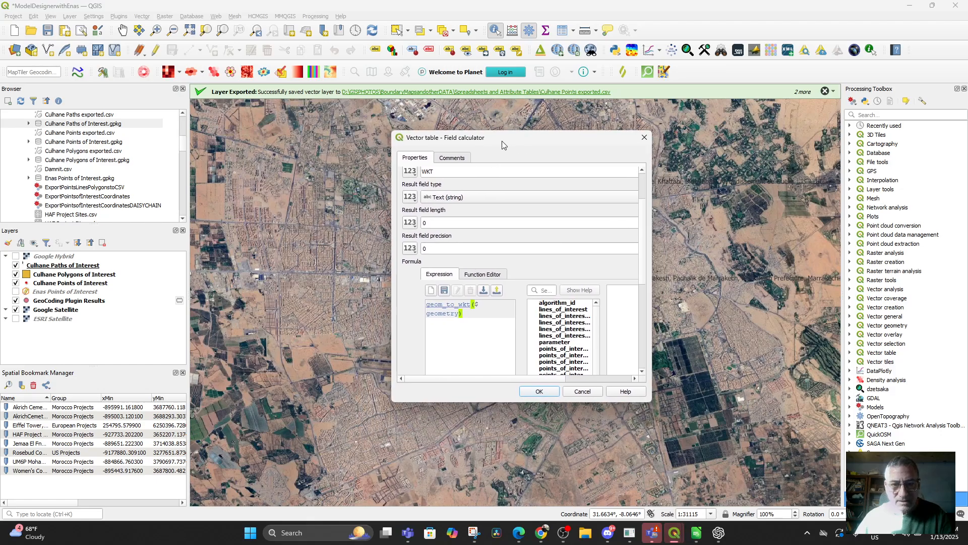
pyautogui.click(538, 391)
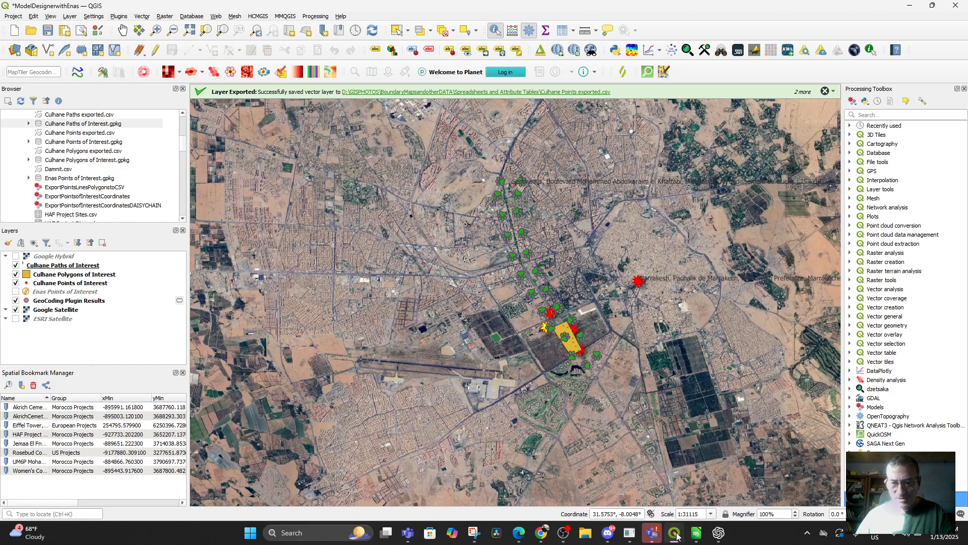
# Bring up the Model Designer window of the new model and move the field calculator below and right of the Lines of Interest input
pyautogui.moveTo(675, 533)
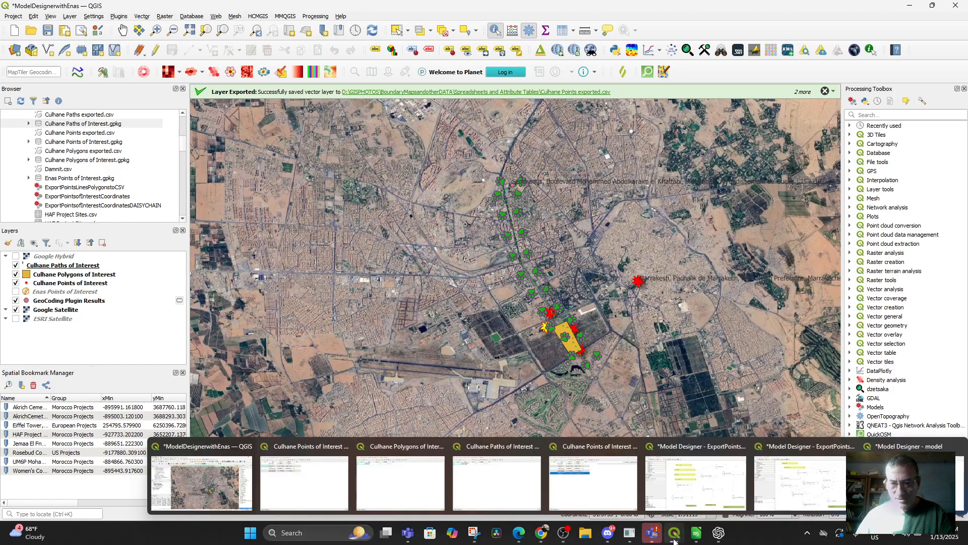
pyautogui.click(679, 469)
pyautogui.moveTo(682, 540)
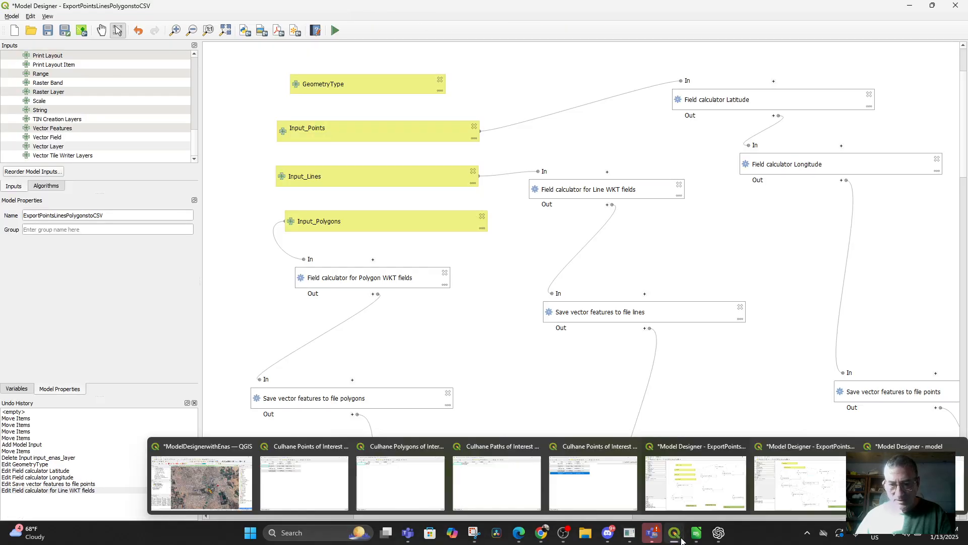
pyautogui.click(905, 479)
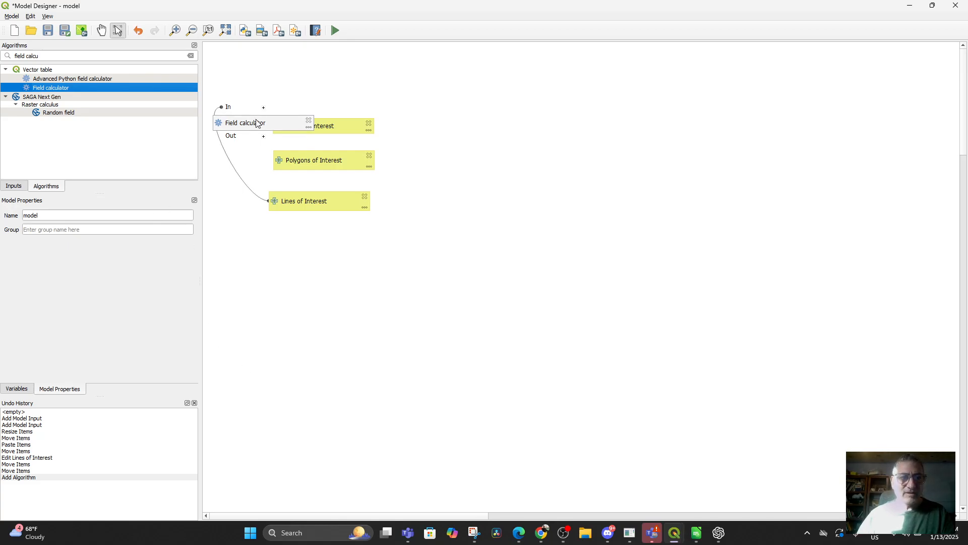
pyautogui.moveTo(256, 123); pyautogui.dragTo(447, 264)
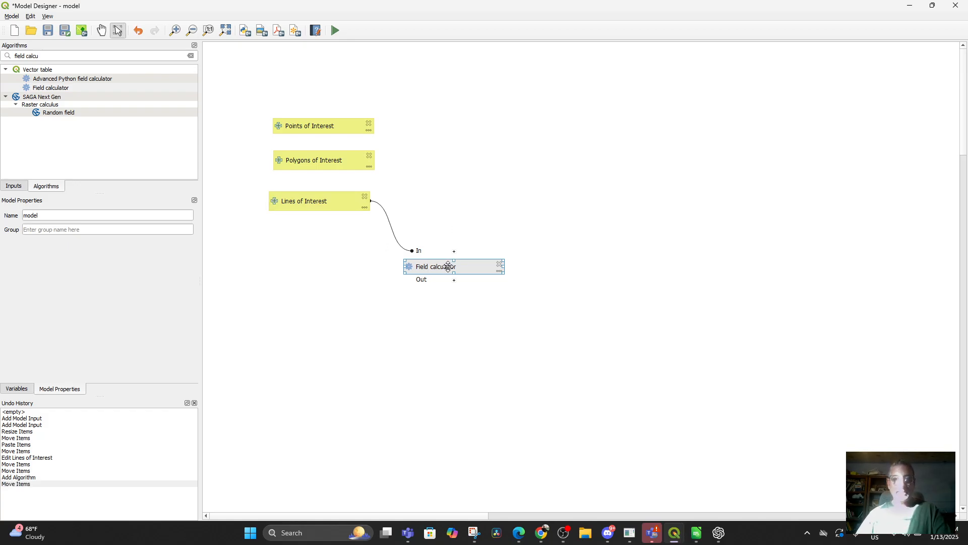
# Paste a copy of the field calculator beside the polygon input and set its input layer to Polygons of Interest
pyautogui.hotkey('ctrl', 'v')
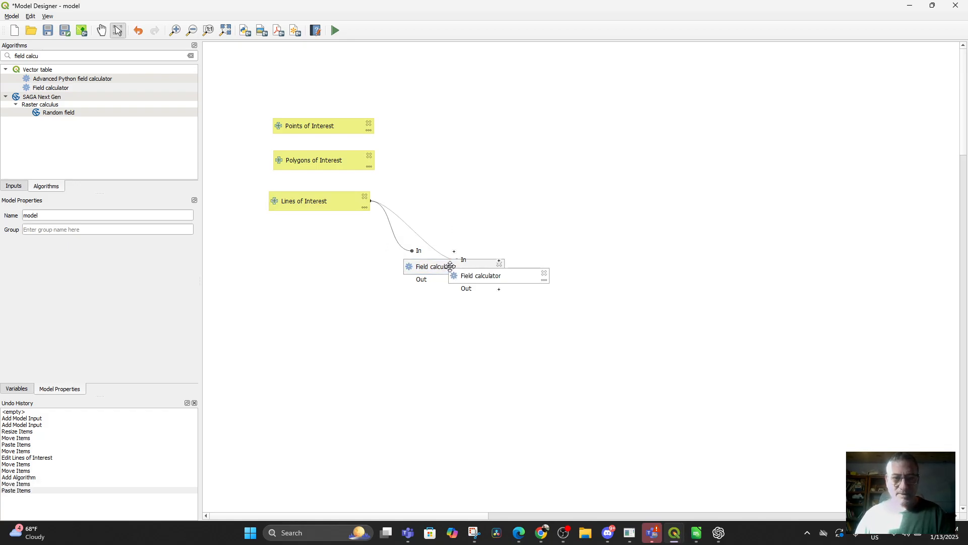
pyautogui.moveTo(477, 276); pyautogui.dragTo(474, 195)
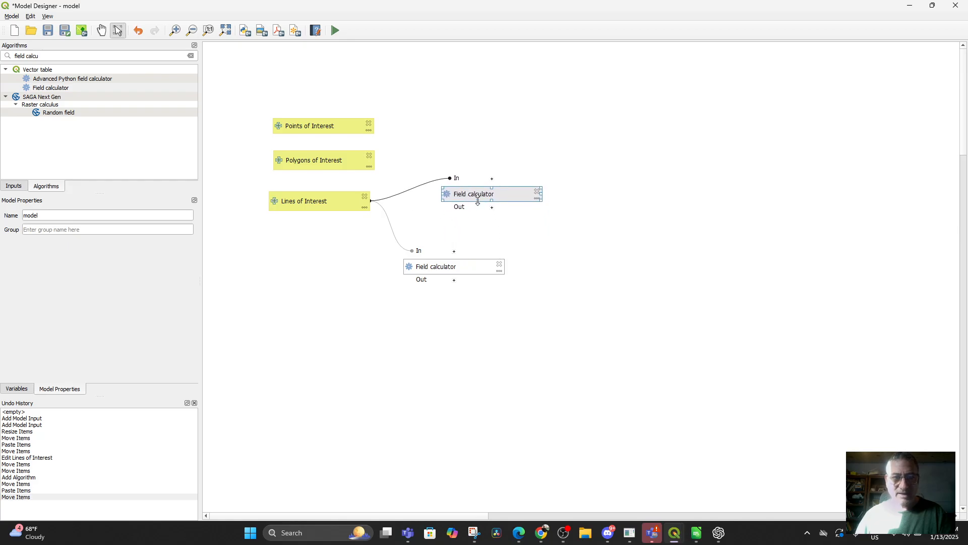
pyautogui.doubleClick(479, 196)
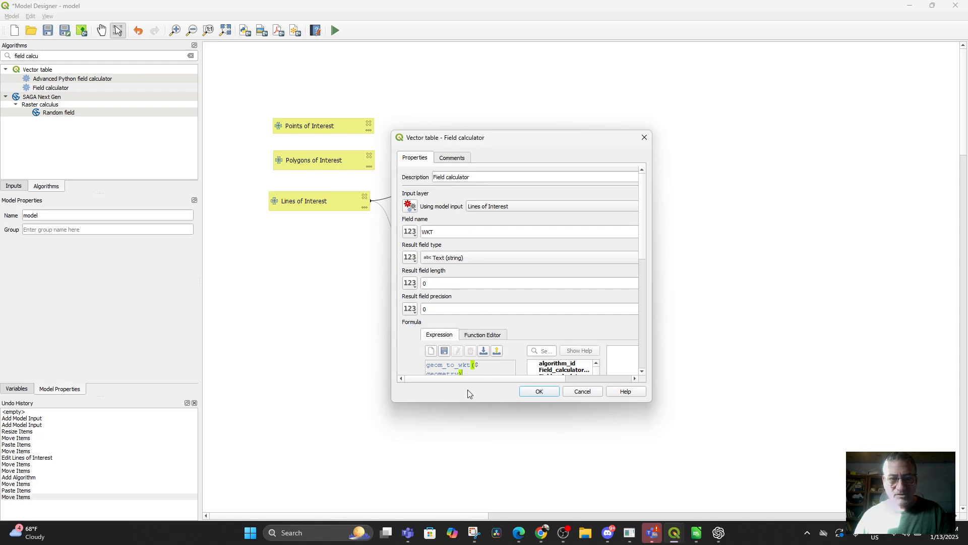
pyautogui.click(498, 207)
pyautogui.click(501, 225)
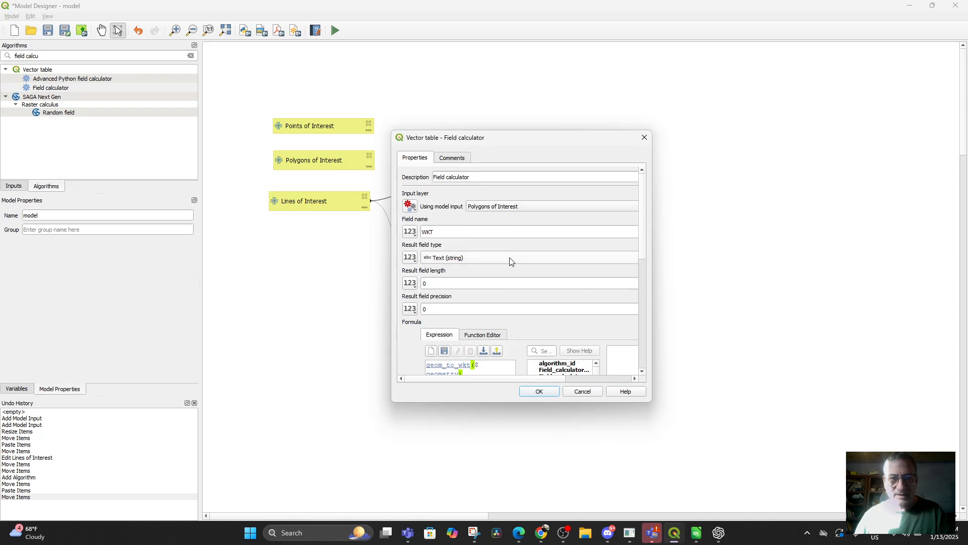
pyautogui.click(535, 392)
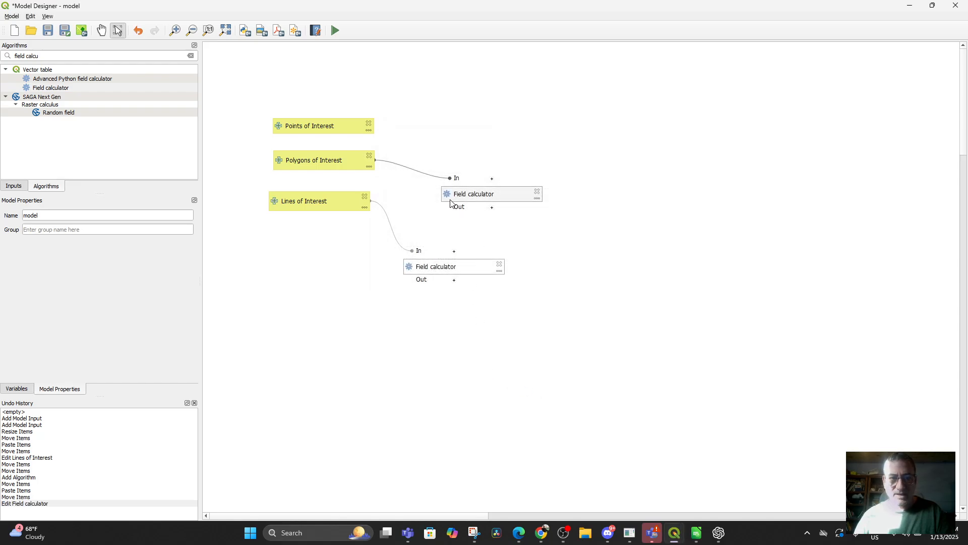
# Paste another copy of the field calculator and place it above the polygon calculator, beside the Points of Interest input
pyautogui.click(470, 199)
pyautogui.click(471, 200)
pyautogui.hotkey('ctrl', 'v')
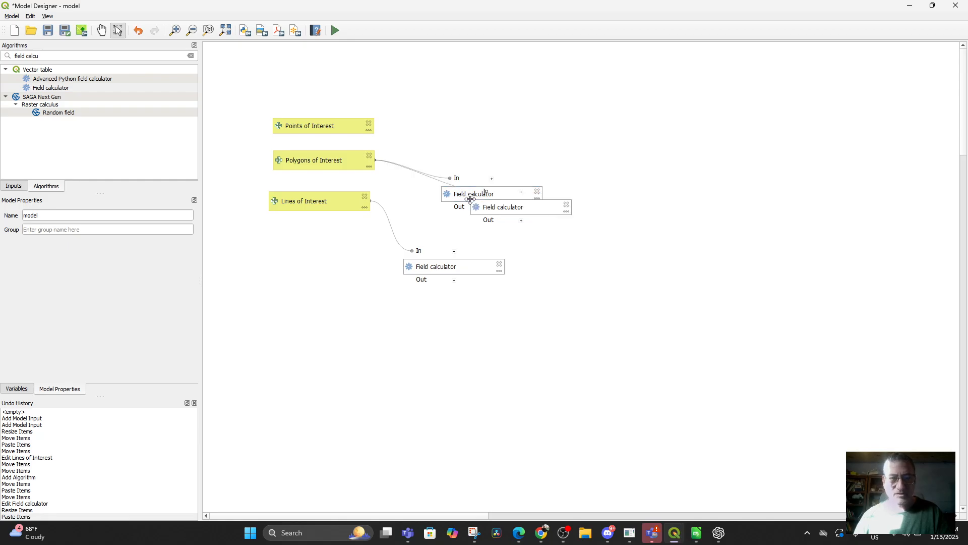
pyautogui.click(492, 207)
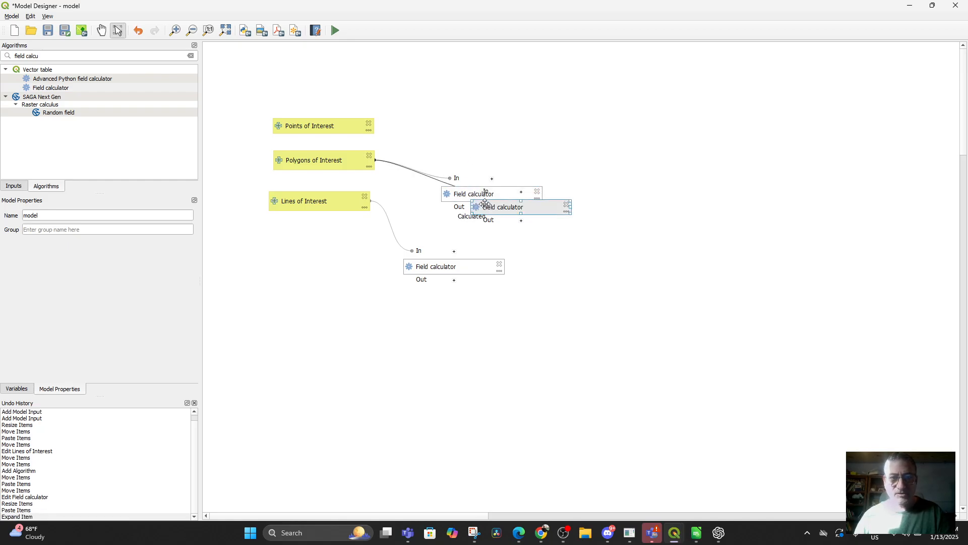
pyautogui.moveTo(516, 214); pyautogui.dragTo(502, 121)
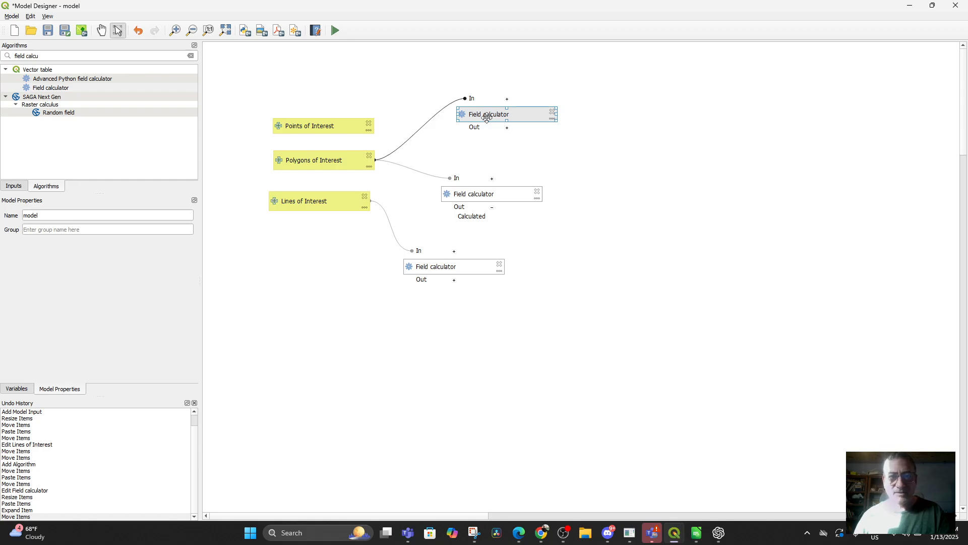
# Set the uppermost field calculator's input to Points of Interest, its field name to Latitude and its result type to Decimal (double)
pyautogui.doubleClick(486, 118)
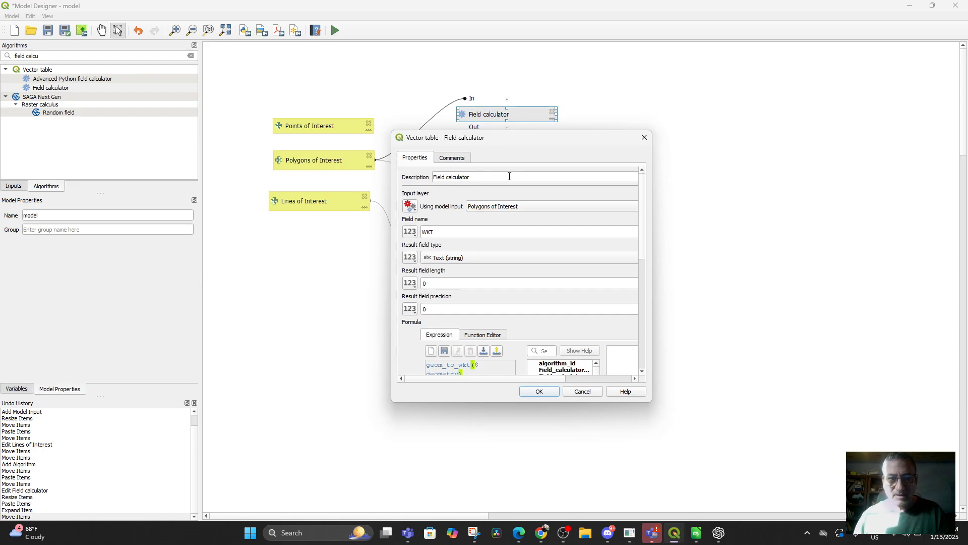
pyautogui.click(513, 206)
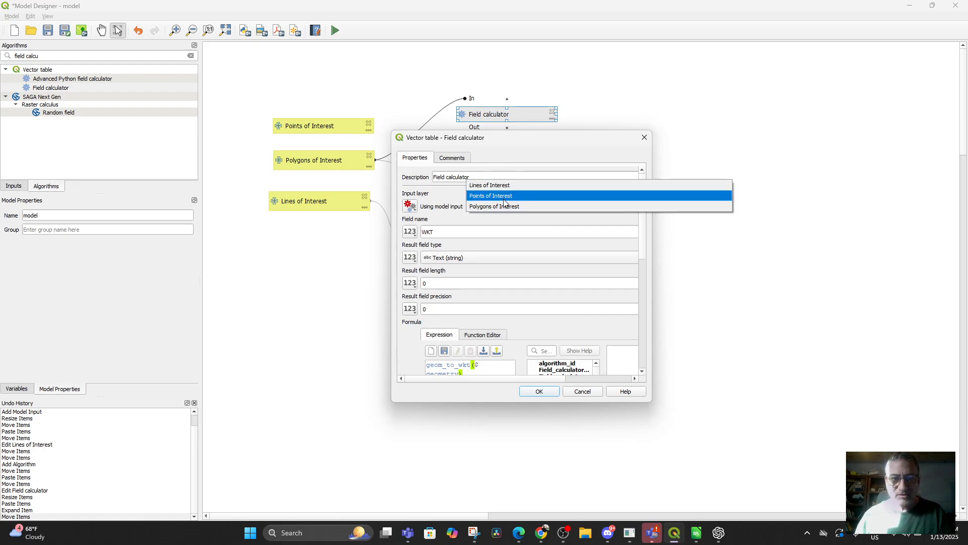
pyautogui.click(499, 195)
pyautogui.moveTo(444, 231); pyautogui.dragTo(411, 232)
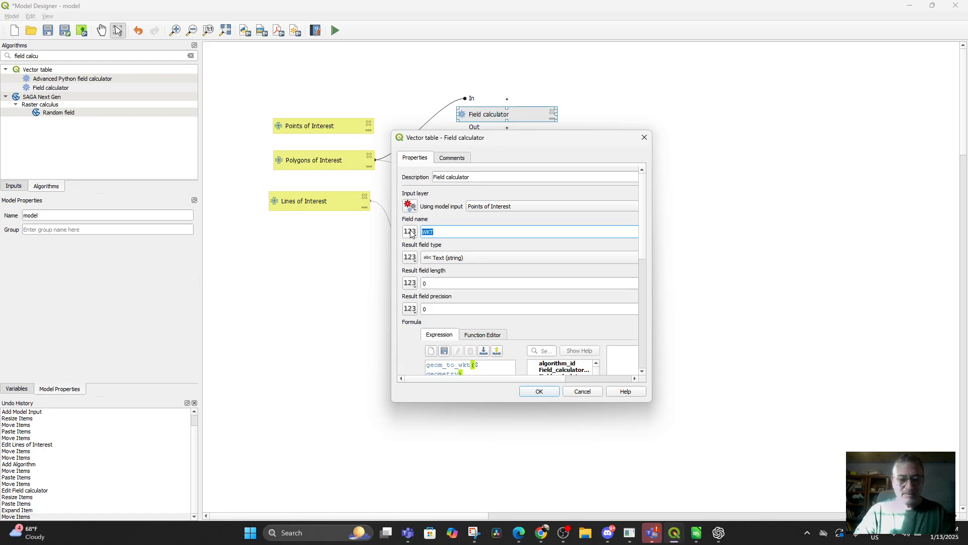
pyautogui.write('ZLs')
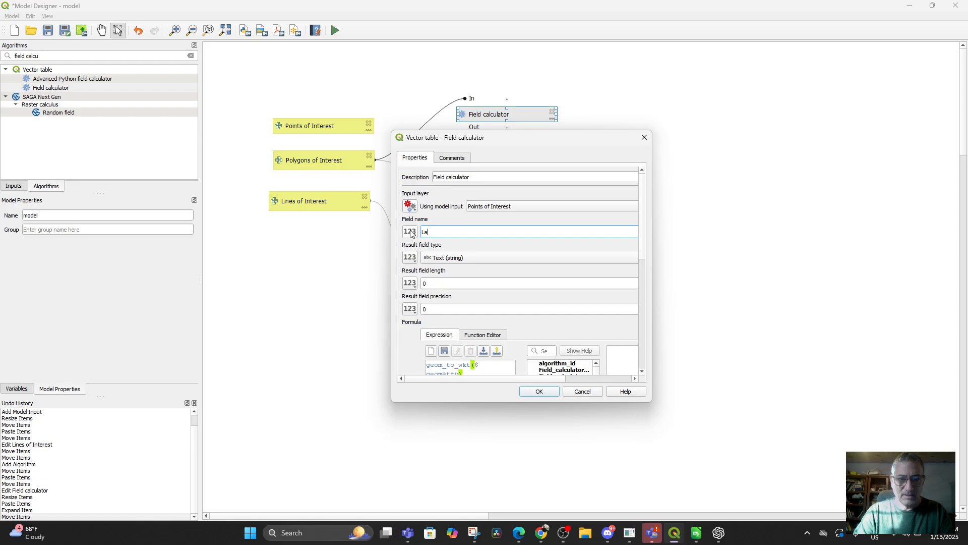
pyautogui.click(442, 258)
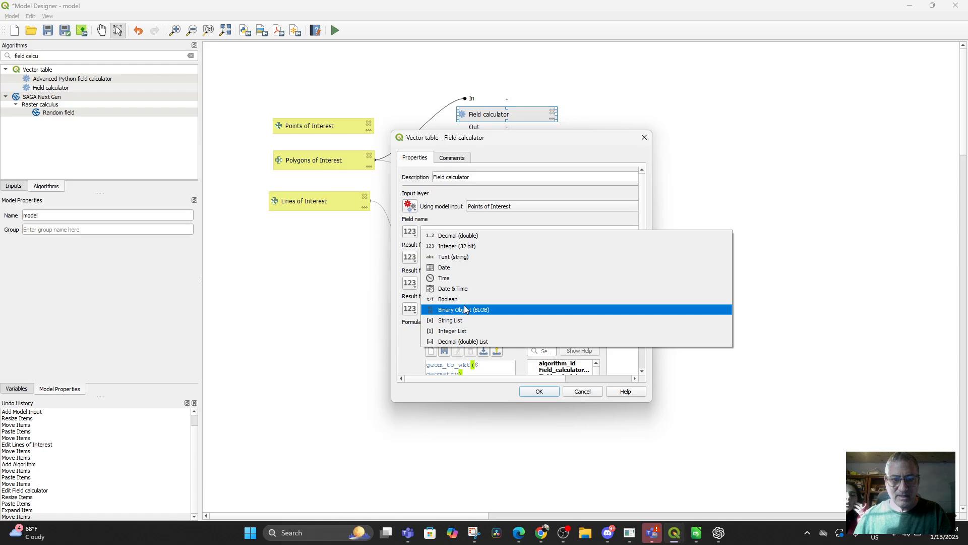
pyautogui.click(462, 235)
# Clear the geom_to_wkt($geometry) expression from the Latitude calculator's formula
pyautogui.scroll(-2, 470, 346)
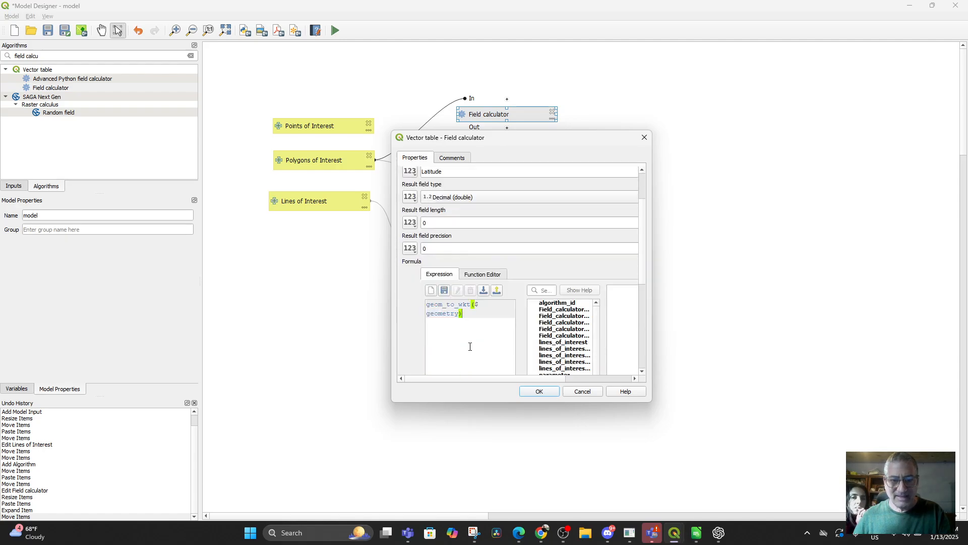
pyautogui.moveTo(469, 314); pyautogui.dragTo(425, 301)
pyautogui.press('BackSpace')
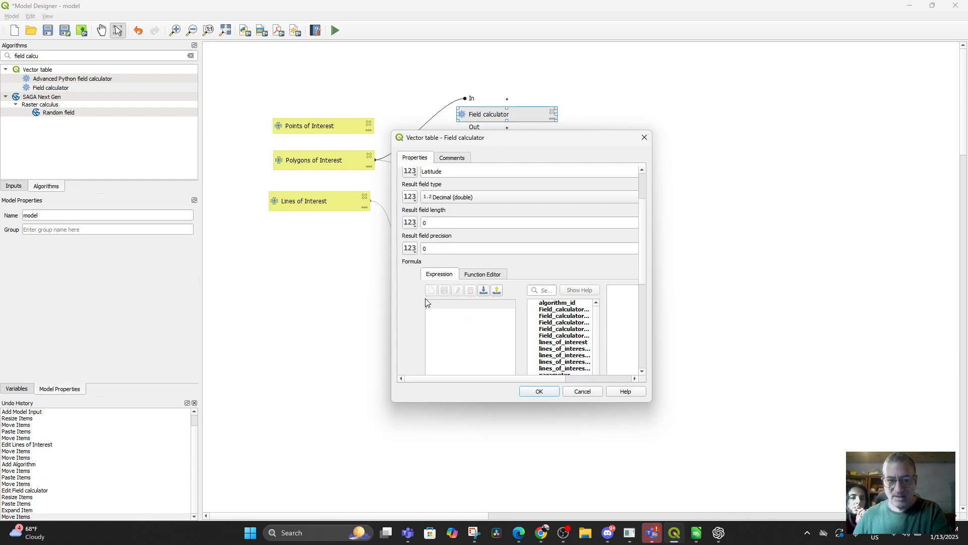
pyautogui.moveTo(541, 533)
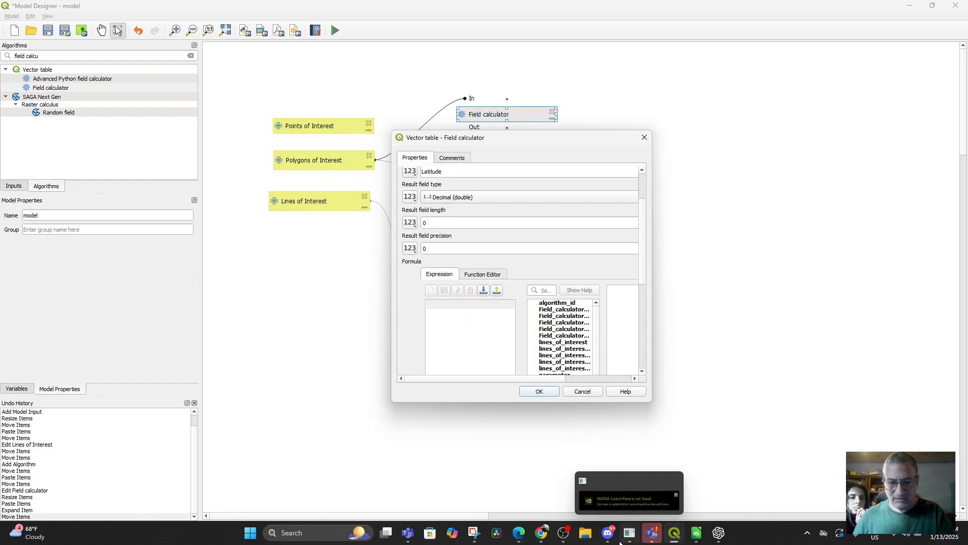
pyautogui.click(541, 535)
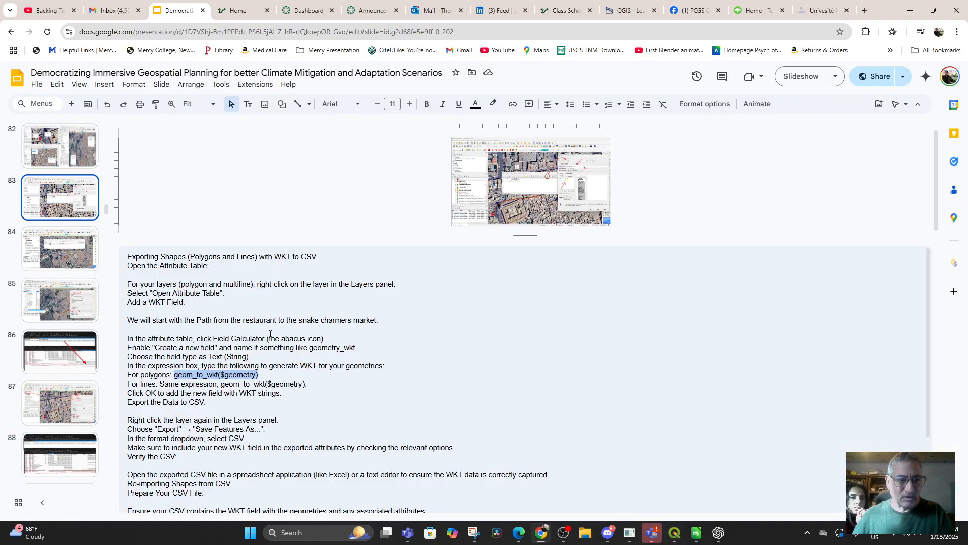
pyautogui.scroll(-13, 53, 339)
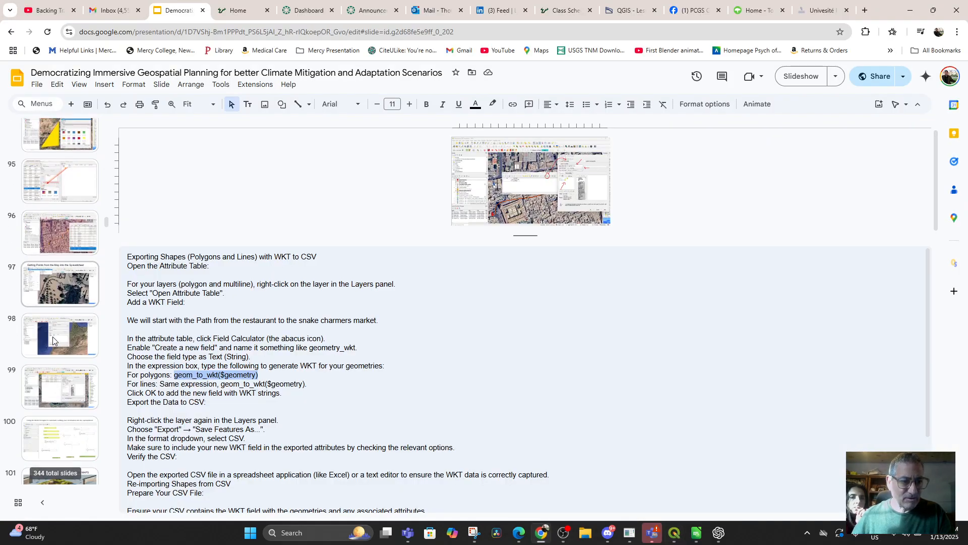
pyautogui.scroll(-2, 53, 340)
pyautogui.click(60, 322)
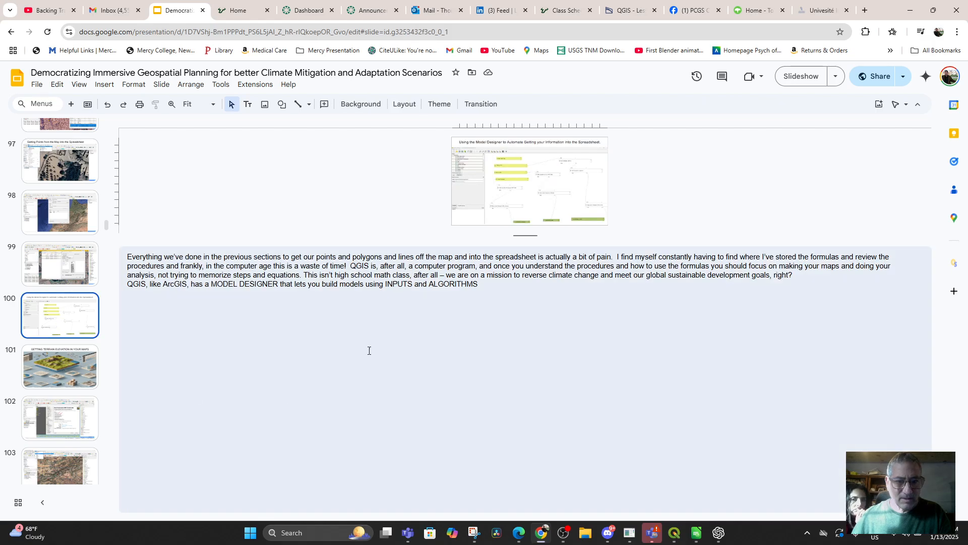
pyautogui.click(55, 273)
pyautogui.scroll(-1, 303, 368)
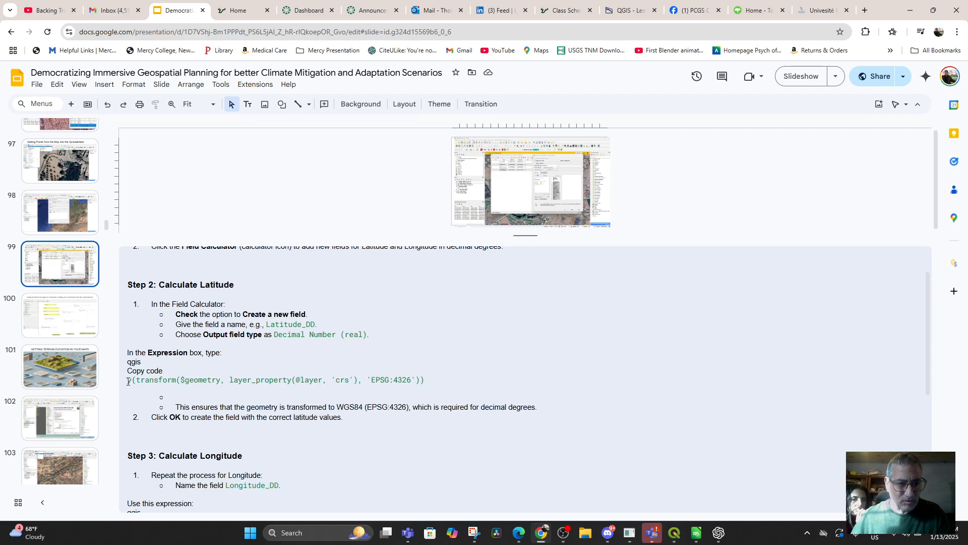
pyautogui.moveTo(129, 381); pyautogui.dragTo(433, 382)
pyautogui.hotkey('ctrl', 'c')
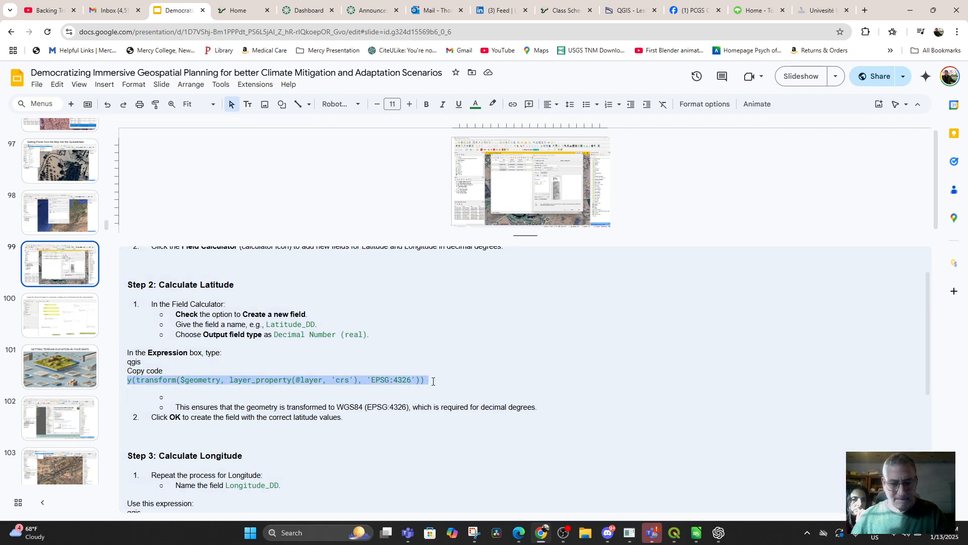
# Return to the model in QGIS, paste the copied latitude expression as the field calculator's formula, and confirm the algorithm
pyautogui.click(674, 533)
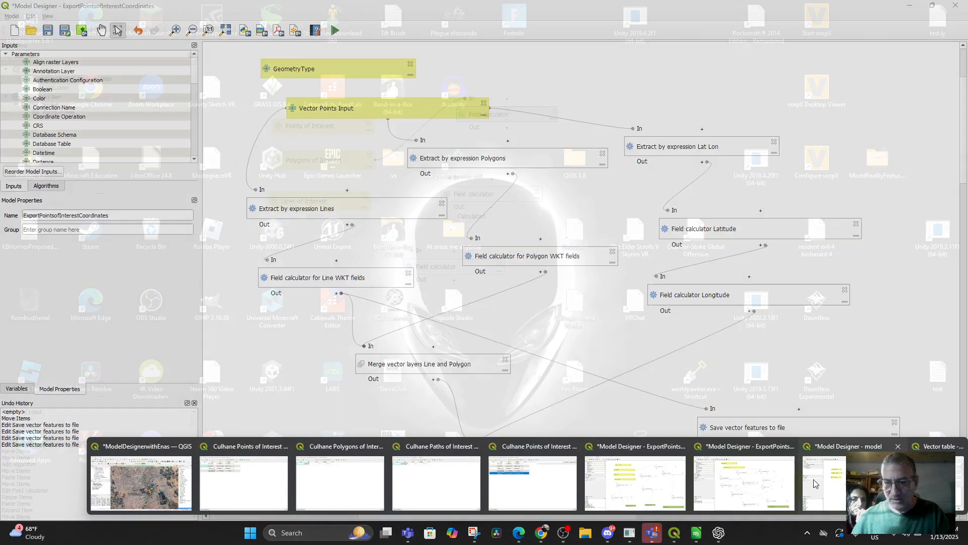
pyautogui.click(832, 486)
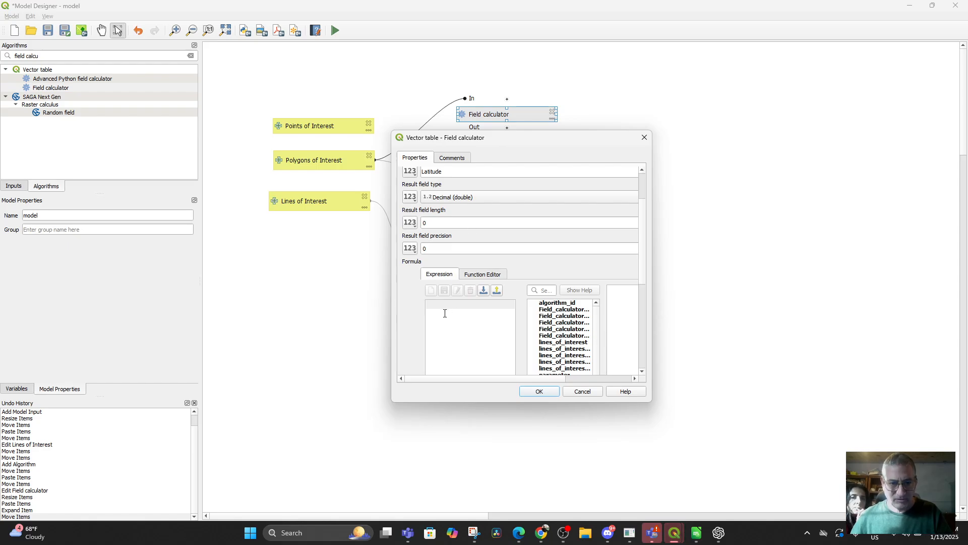
pyautogui.hotkey('ctrl', 'v')
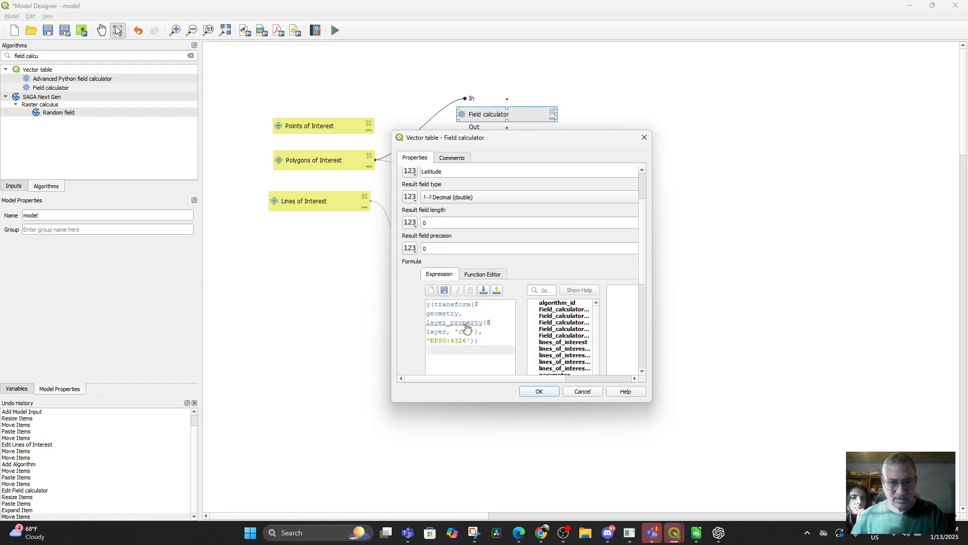
pyautogui.click(539, 391)
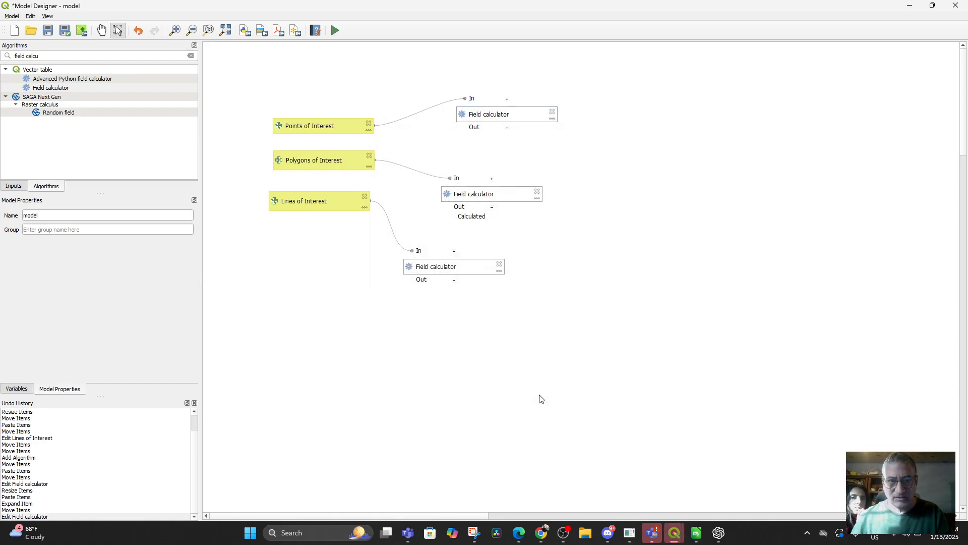
# Change the description of the points field calculator to "Field calculator for Latitude"
pyautogui.doubleClick(487, 113)
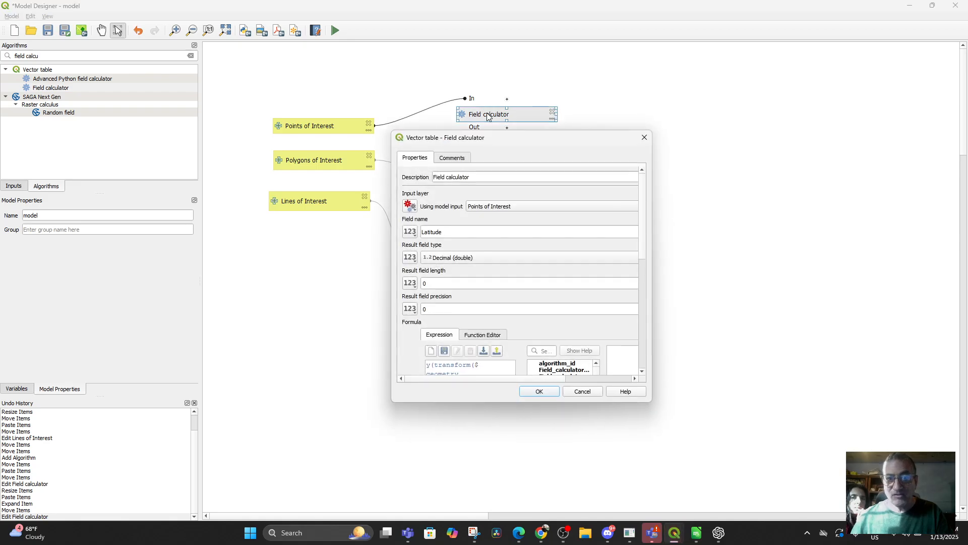
pyautogui.click(474, 176)
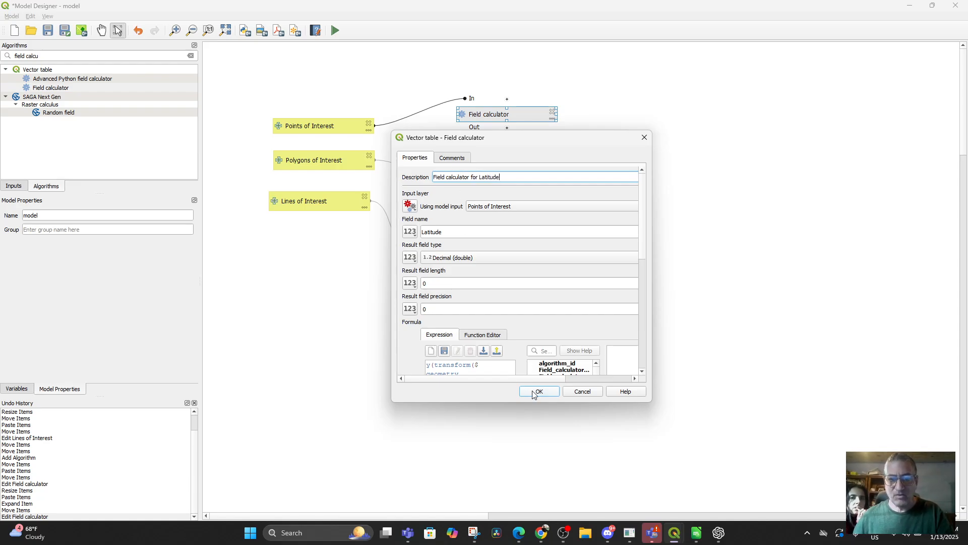
pyautogui.click(535, 392)
# Duplicate the latitude field calculator and place the copy below and right of the original
pyautogui.click(512, 123)
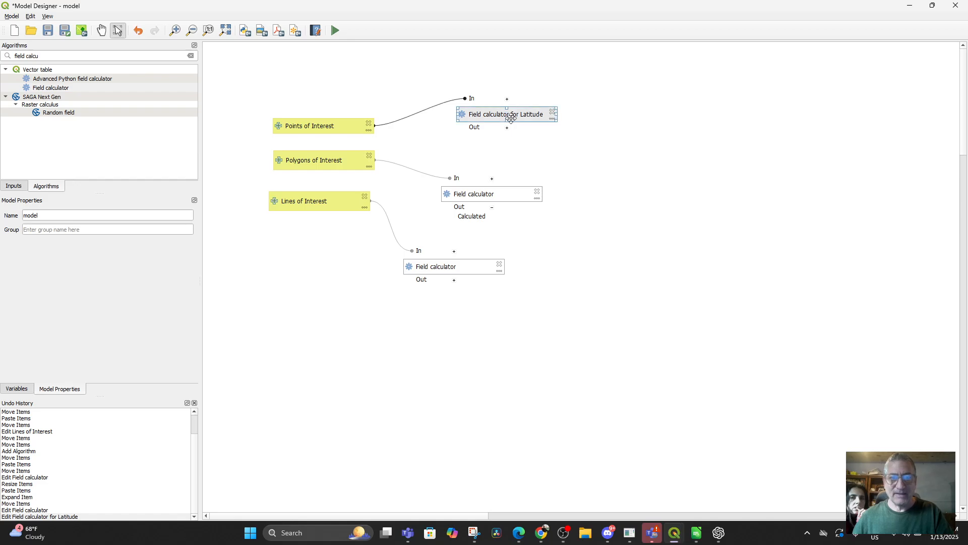
pyautogui.hotkey('ctrl', 'c')
pyautogui.hotkey('ctrl', 'v')
pyautogui.moveTo(515, 123); pyautogui.dragTo(559, 159)
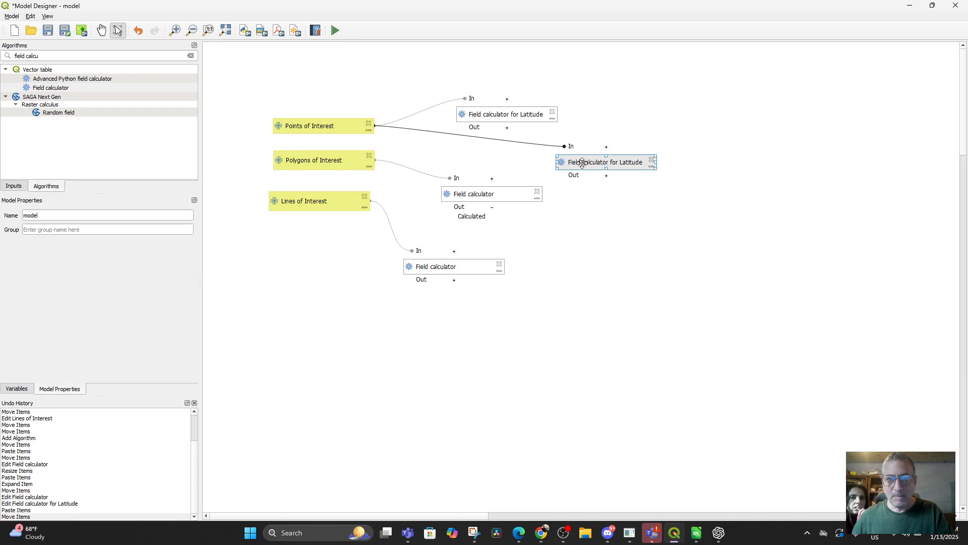
pyautogui.doubleClick(579, 162)
pyautogui.scroll(-3, 458, 318)
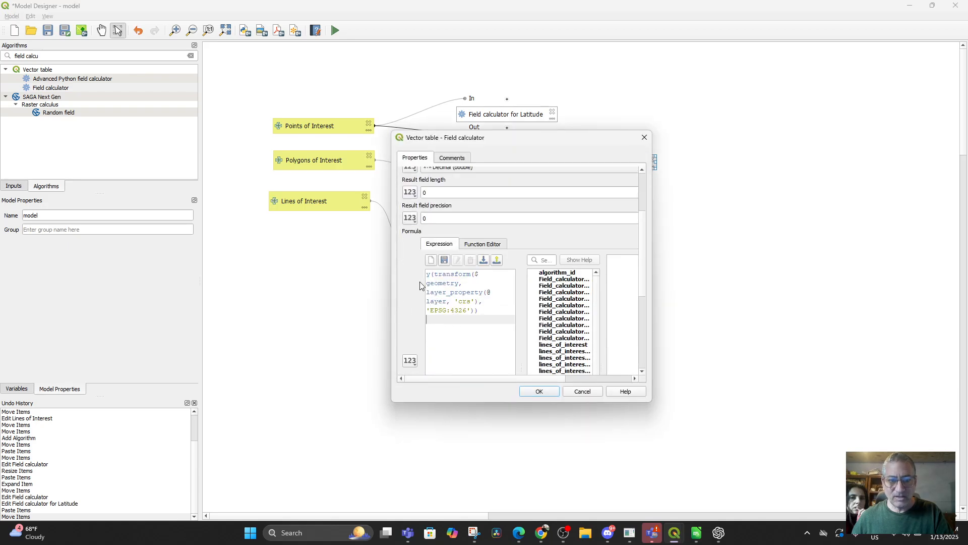
pyautogui.doubleClick(432, 273)
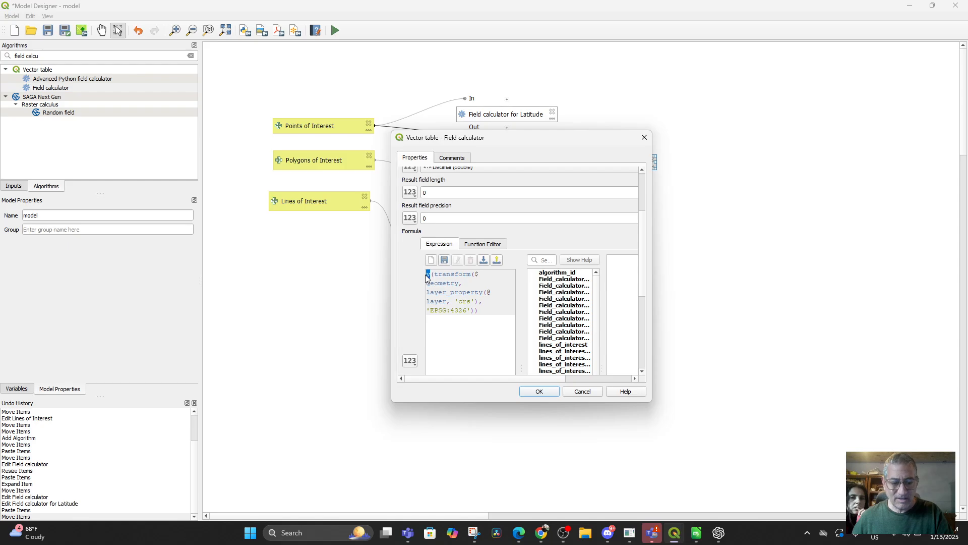
pyautogui.write('x')
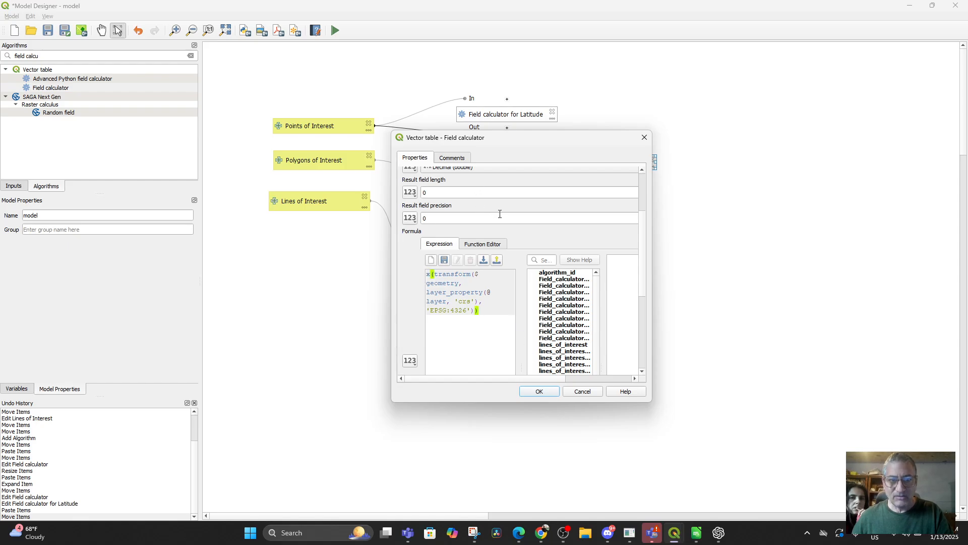
pyautogui.doubleClick(503, 221)
pyautogui.scroll(2, 477, 178)
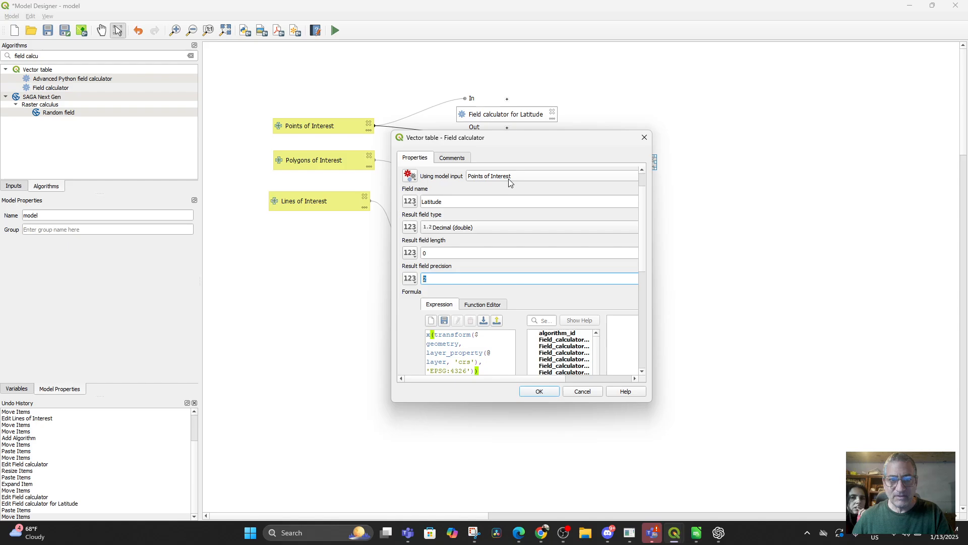
# Name the duplicate's output field Longitude, change its description to "Field calculator for Longitude", and confirm the algorithm
pyautogui.doubleClick(455, 205)
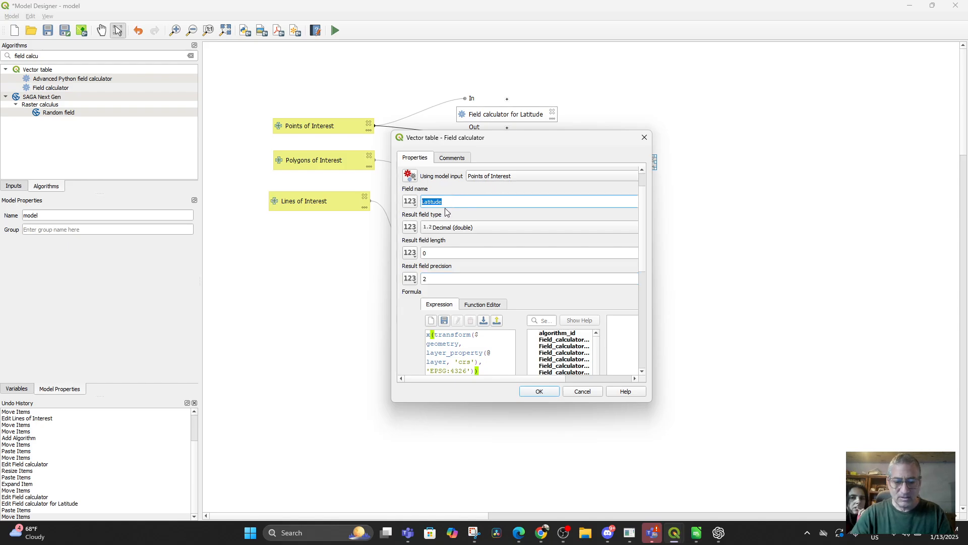
pyautogui.write('Long')
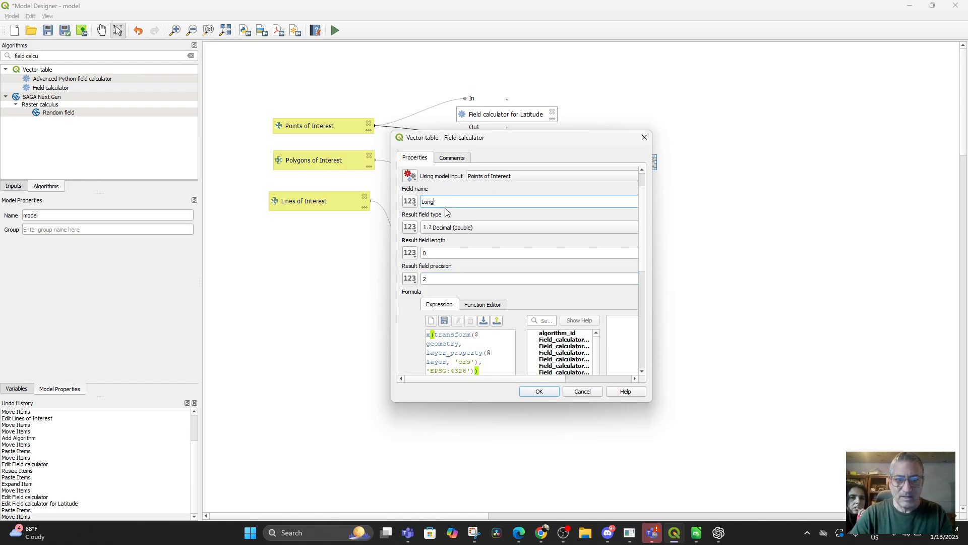
pyautogui.scroll(1, 493, 209)
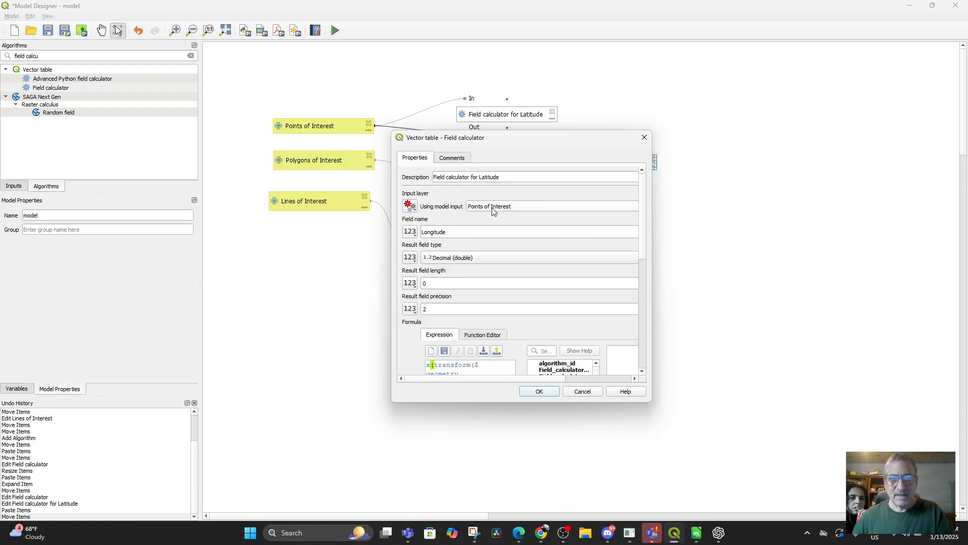
pyautogui.moveTo(480, 176); pyautogui.dragTo(504, 179)
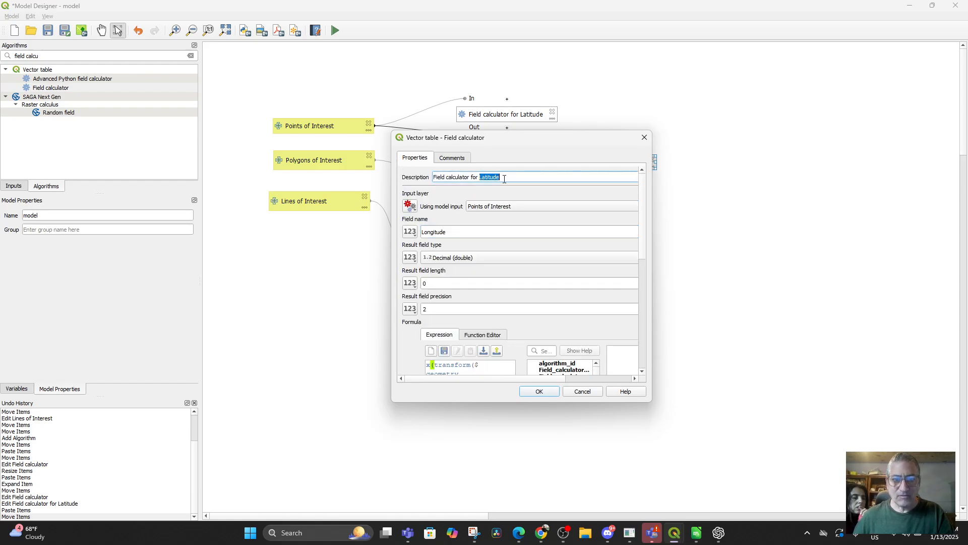
pyautogui.write('Long')
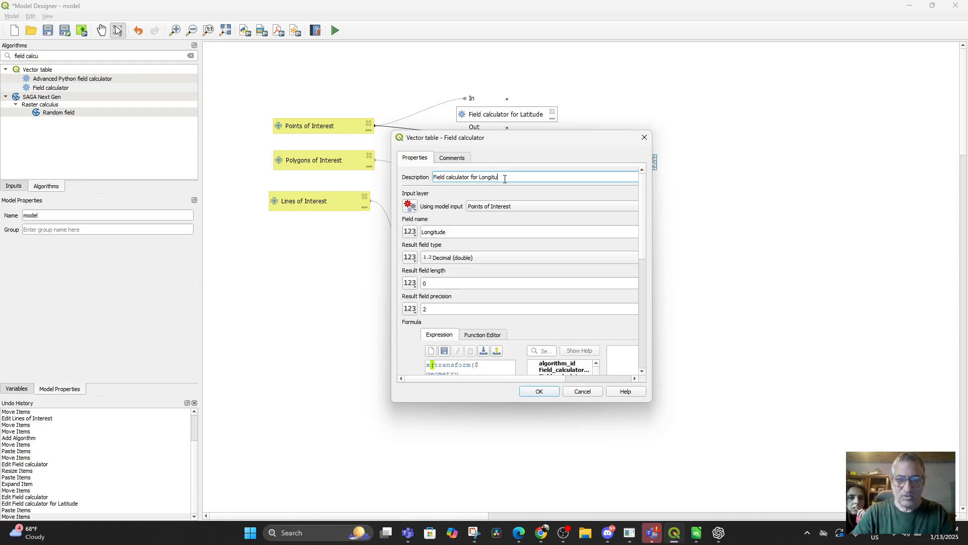
pyautogui.write('itude')
pyautogui.click(538, 392)
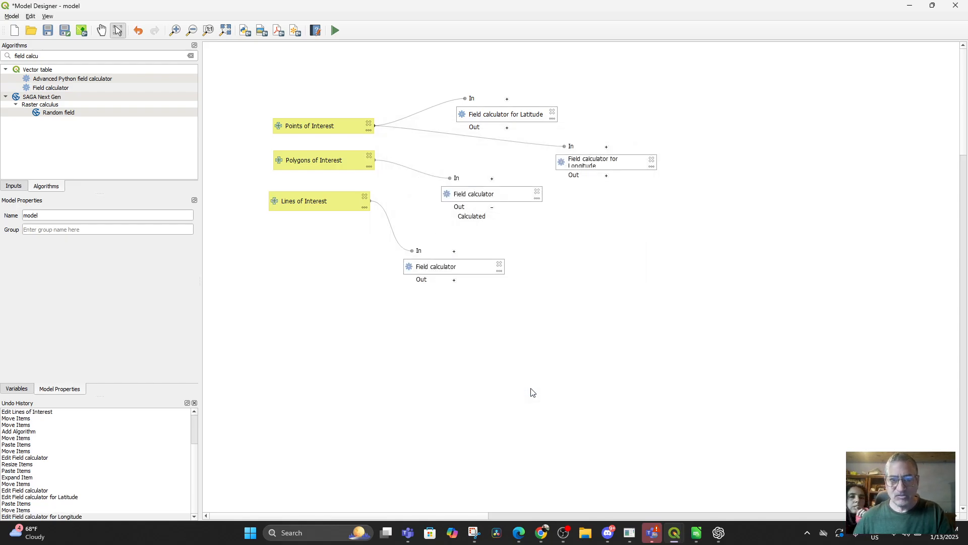
# Feed the latitude calculator's "Calculated" output into the longitude calculator as its input layer, and move both calculators up and right
pyautogui.moveTo(524, 114); pyautogui.dragTo(558, 93)
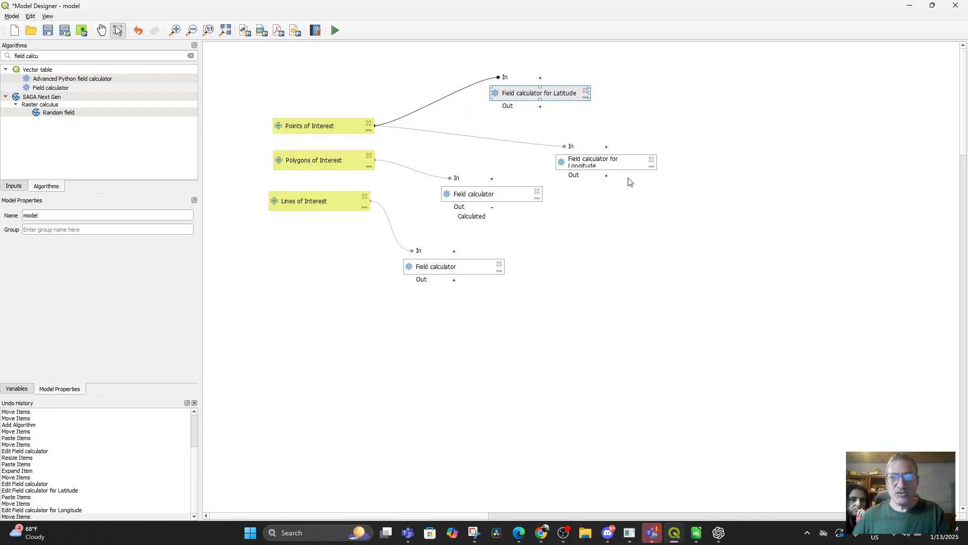
pyautogui.doubleClick(602, 162)
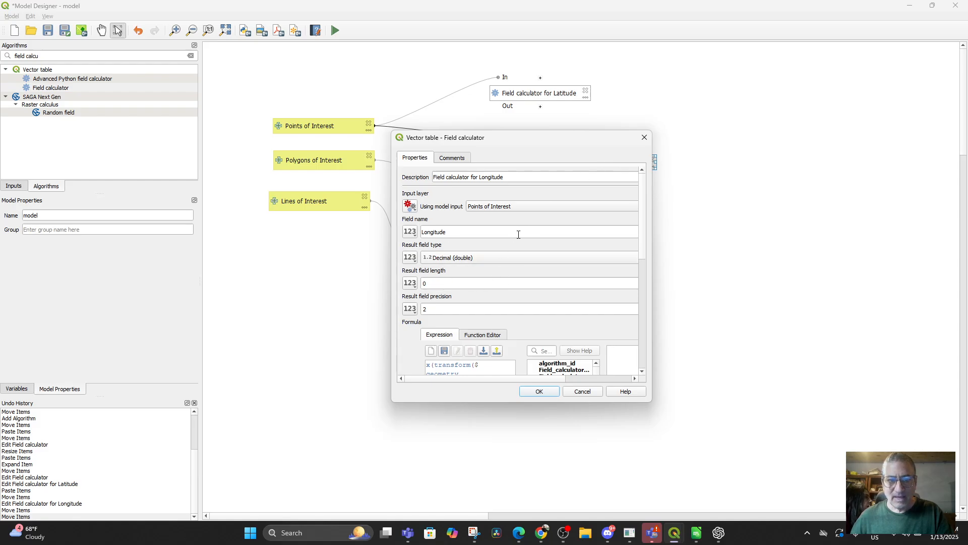
pyautogui.click(525, 207)
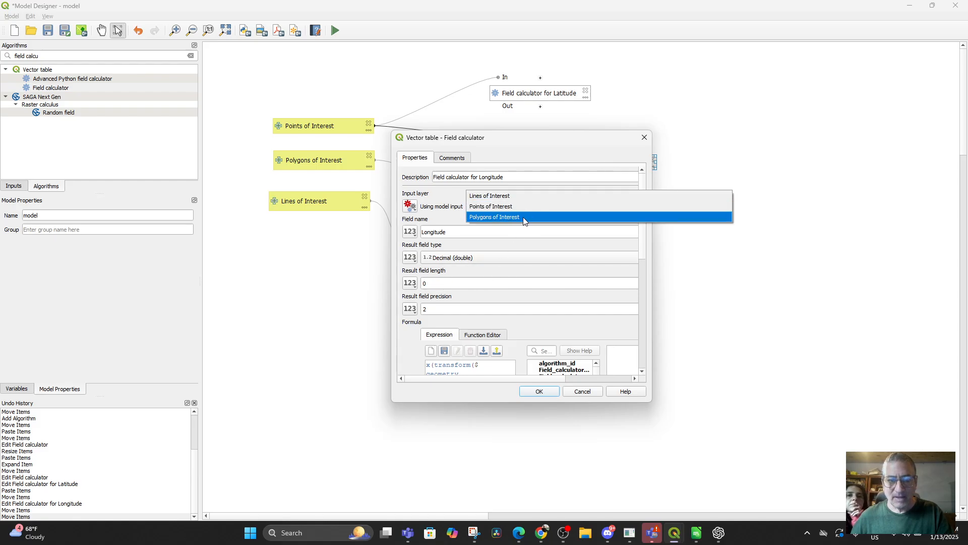
pyautogui.click(416, 210)
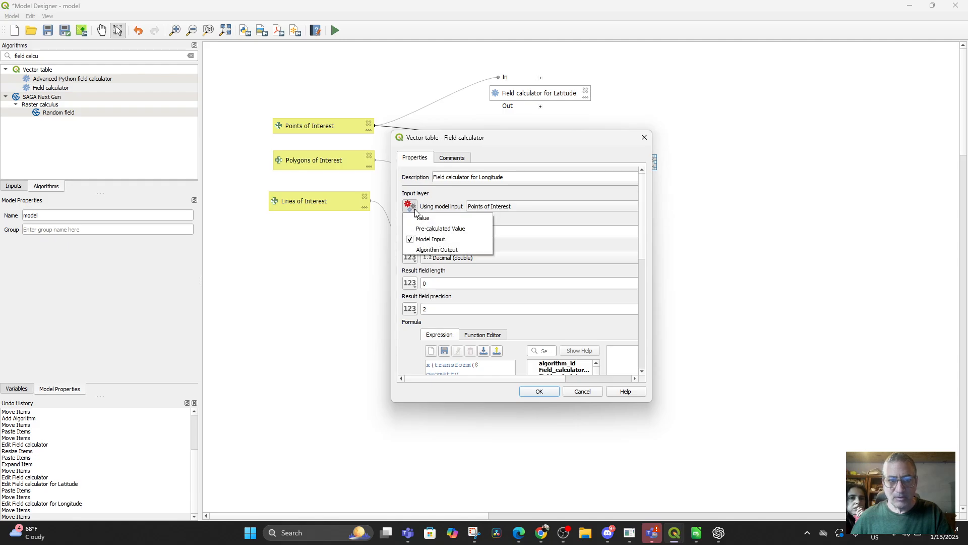
pyautogui.click(425, 251)
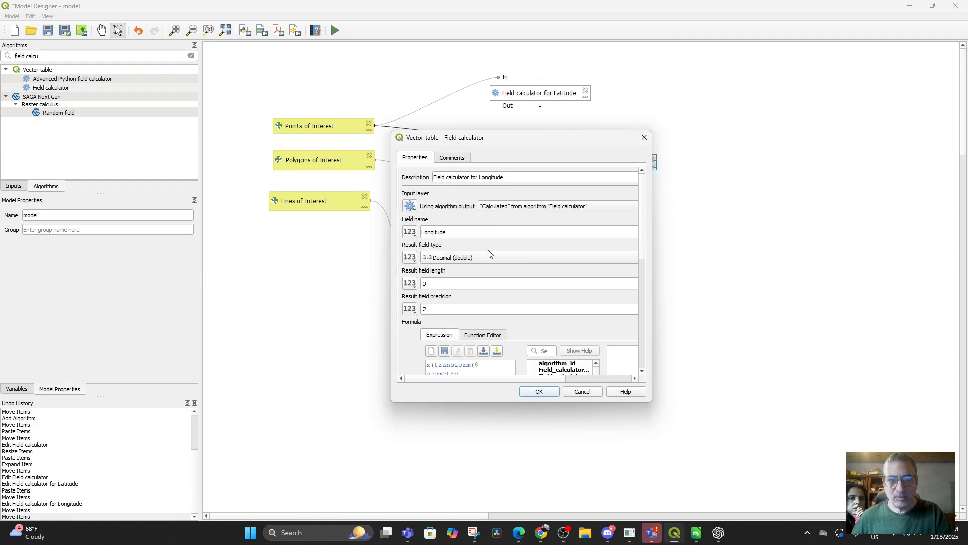
pyautogui.click(540, 207)
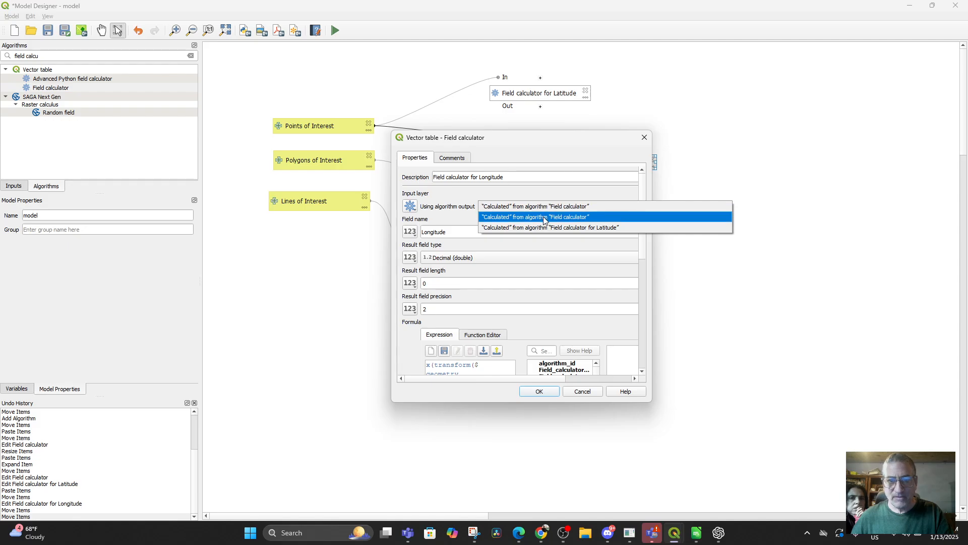
pyautogui.click(545, 227)
pyautogui.click(539, 391)
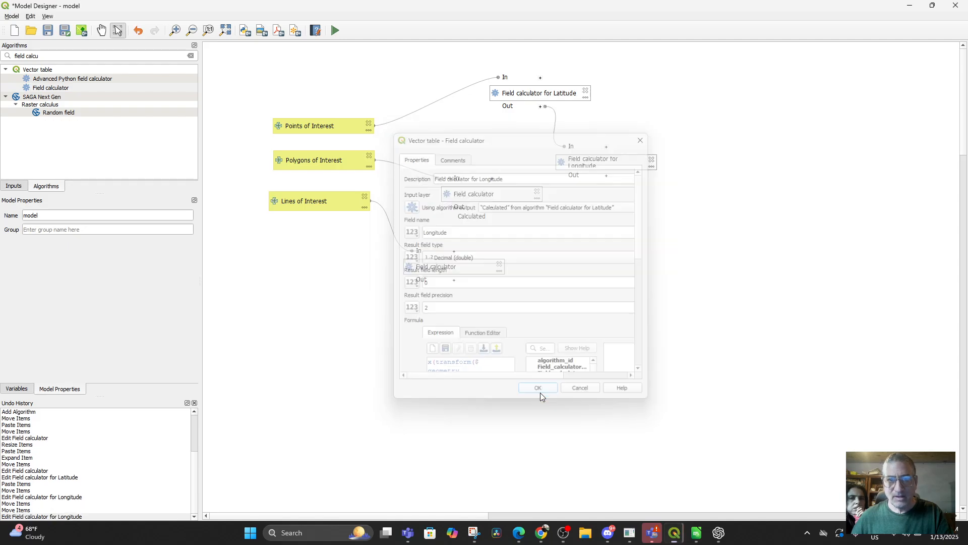
pyautogui.moveTo(608, 160); pyautogui.dragTo(631, 138)
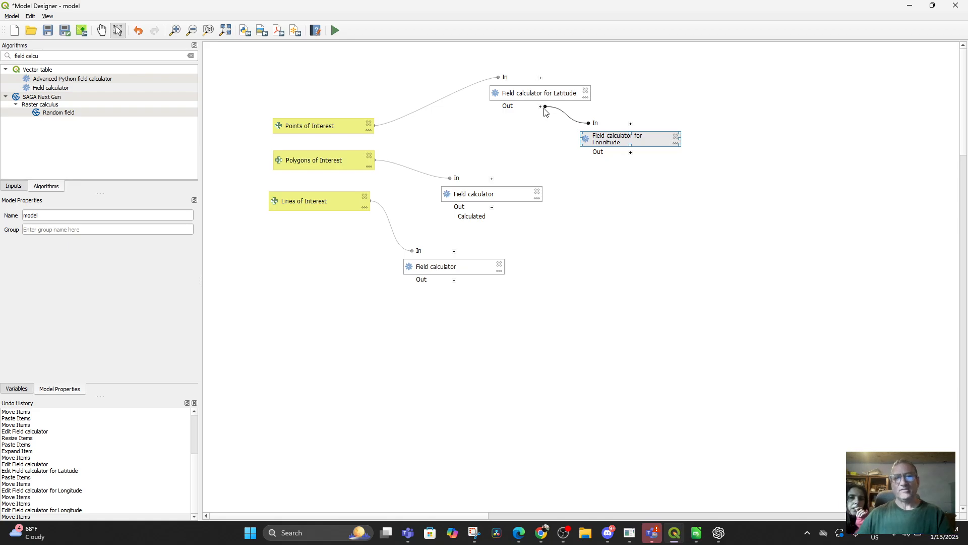
pyautogui.click(583, 294)
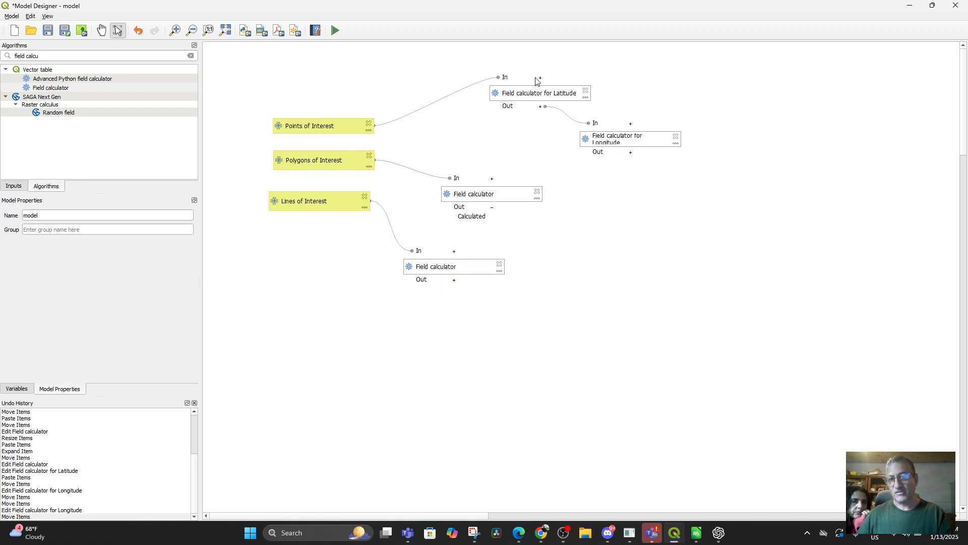
# Examine the settings of the latitude and longitude field calculators without changing them
pyautogui.click(529, 92)
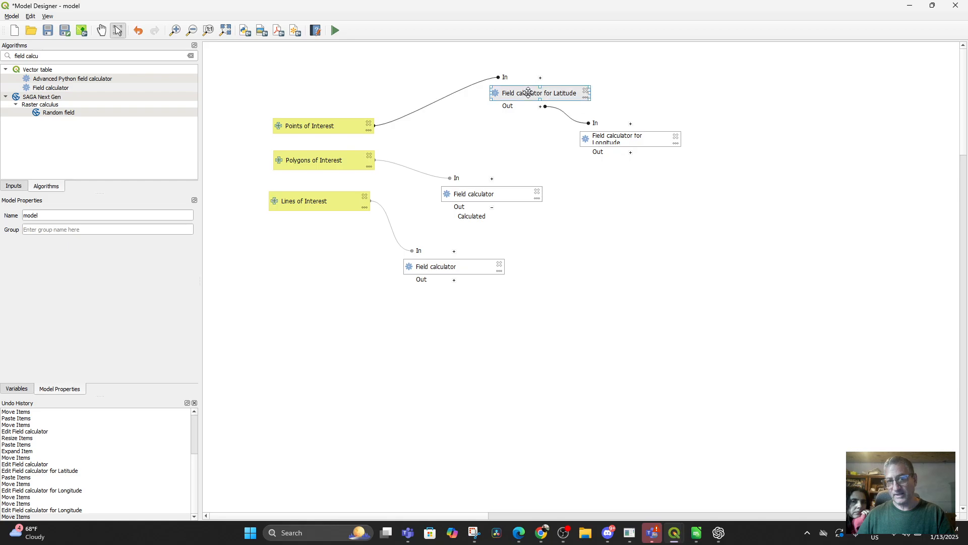
pyautogui.doubleClick(529, 93)
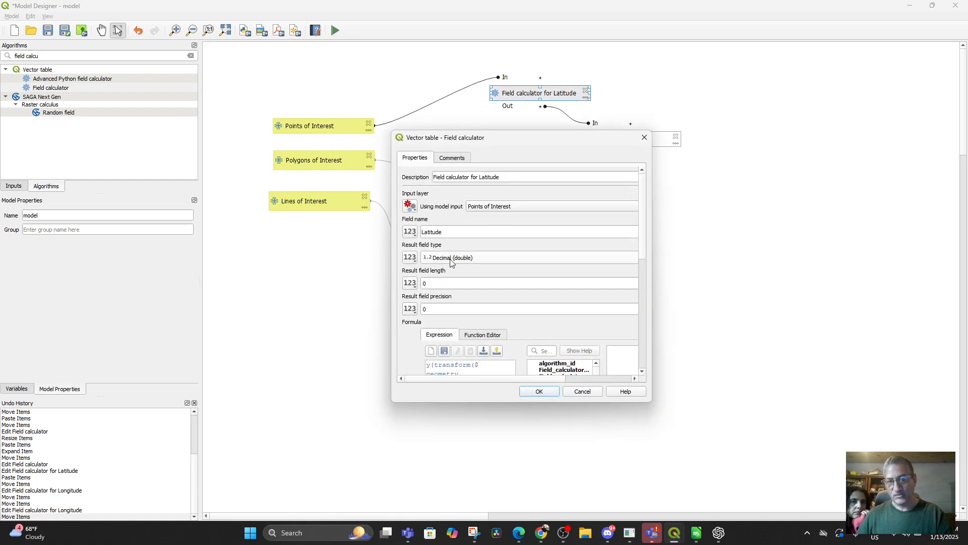
pyautogui.scroll(-6, 481, 336)
pyautogui.scroll(1, 482, 258)
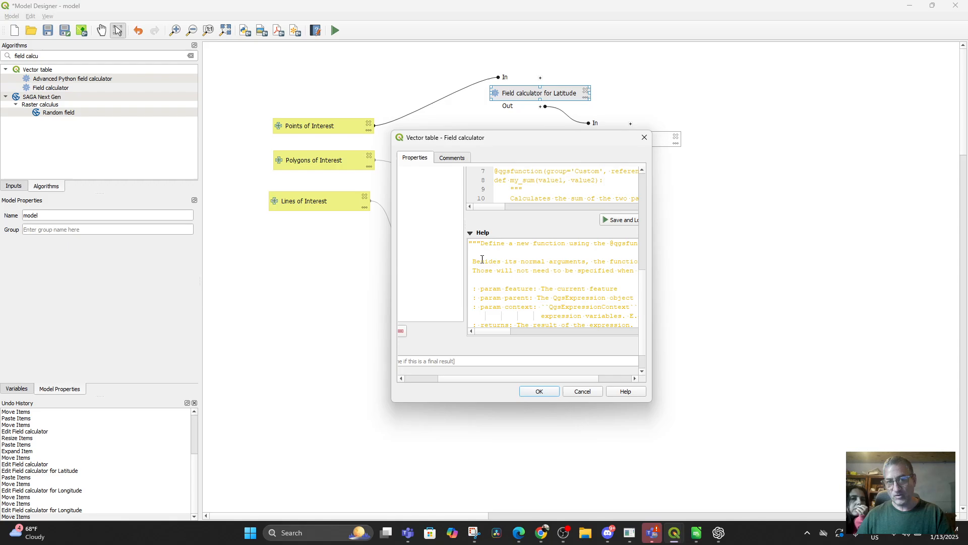
pyautogui.click(644, 137)
pyautogui.click(610, 147)
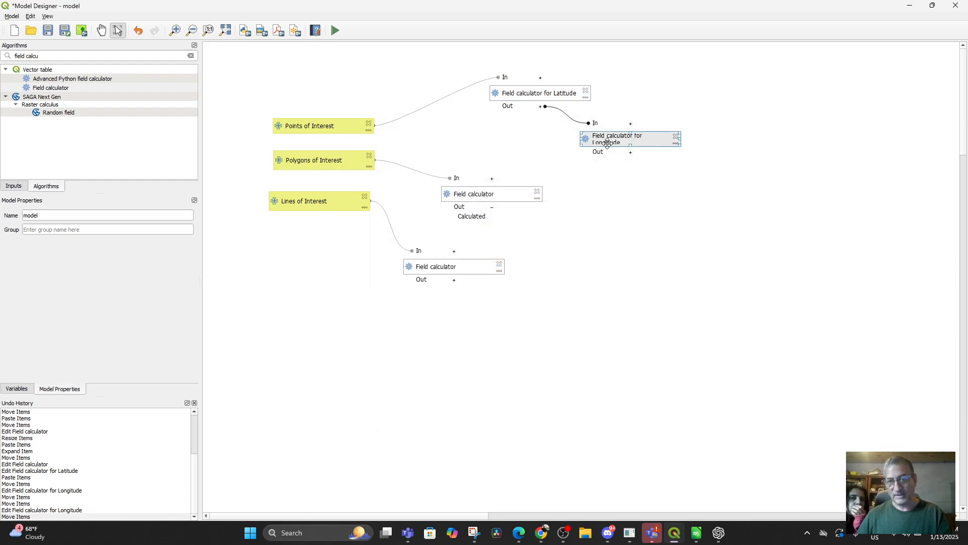
pyautogui.doubleClick(609, 147)
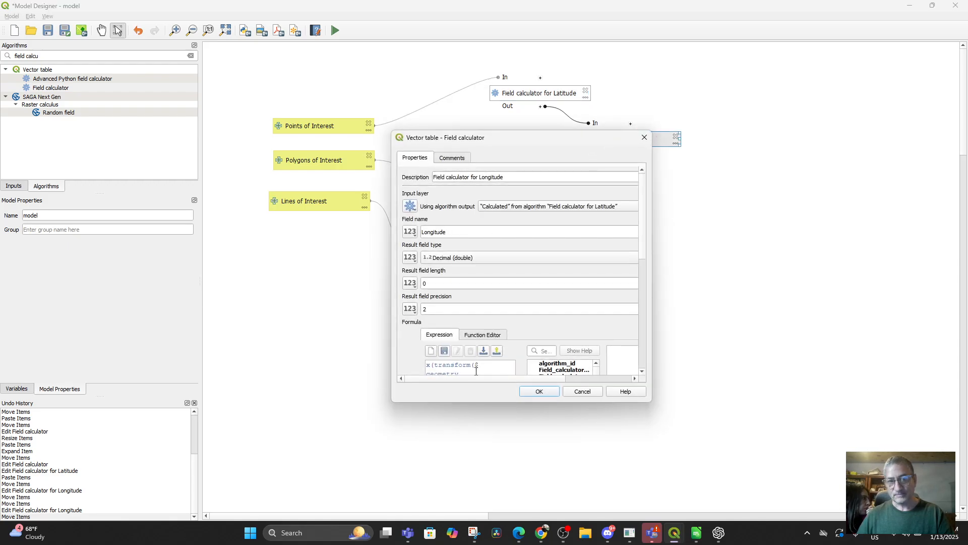
pyautogui.click(590, 393)
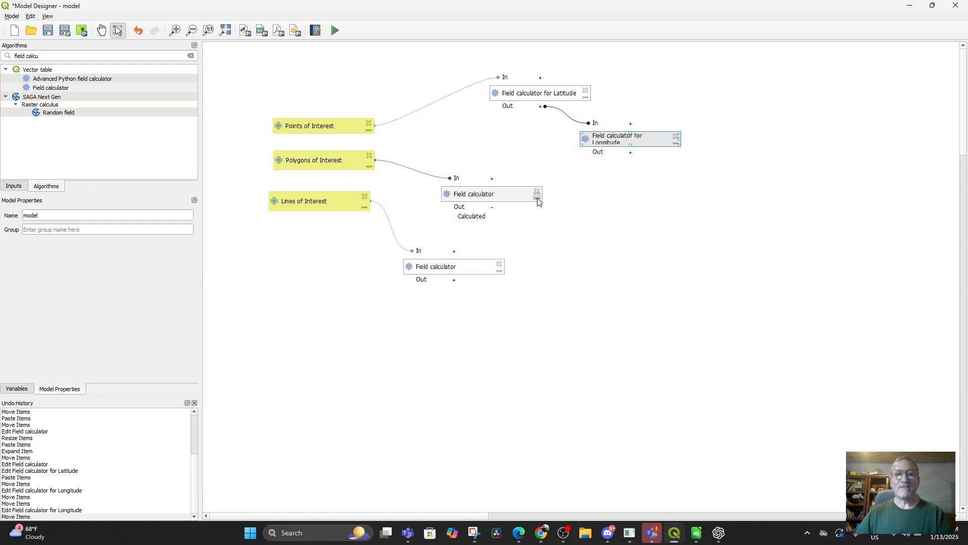
pyautogui.rightClick(608, 142)
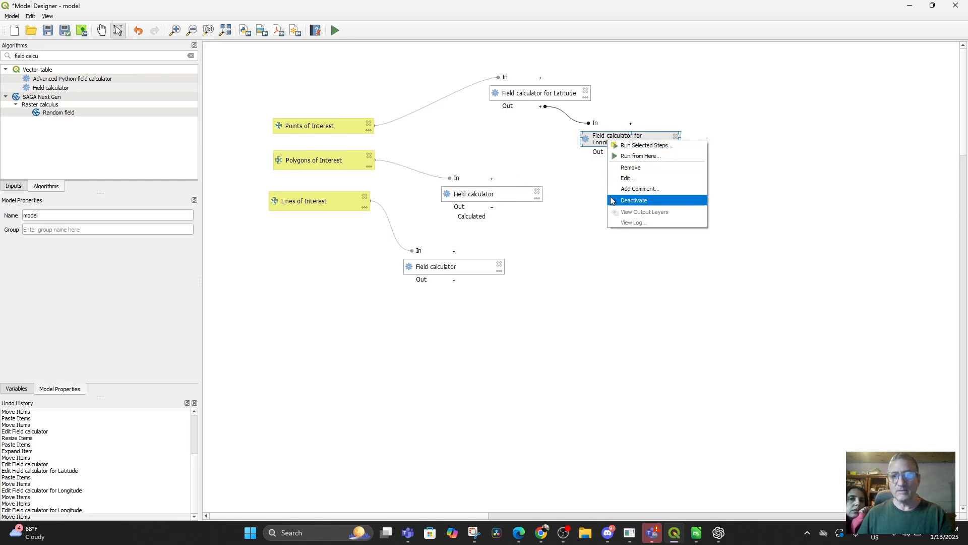
pyautogui.click(649, 297)
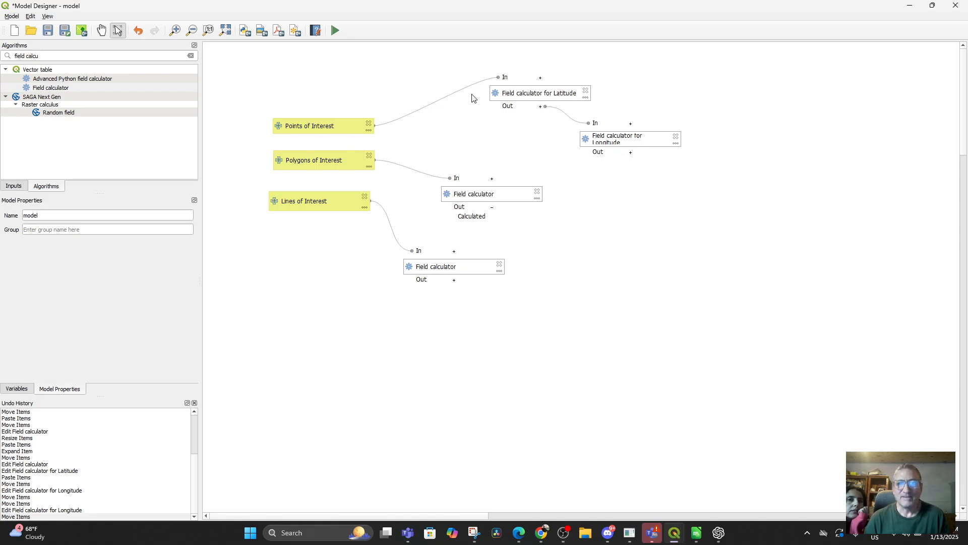
pyautogui.rightClick(344, 132)
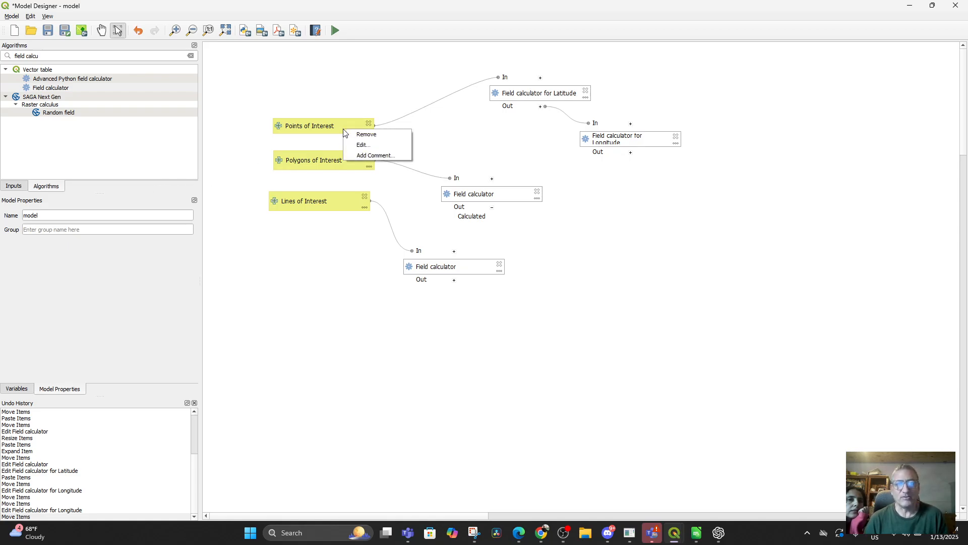
pyautogui.click(434, 118)
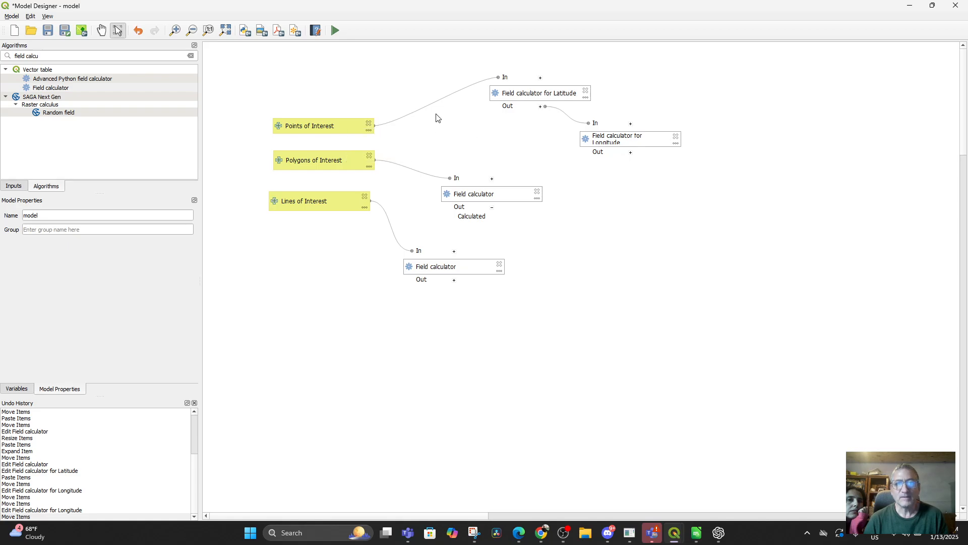
# Review the input layer source options of the latitude field calculator and of the longitude field calculator
pyautogui.doubleClick(523, 94)
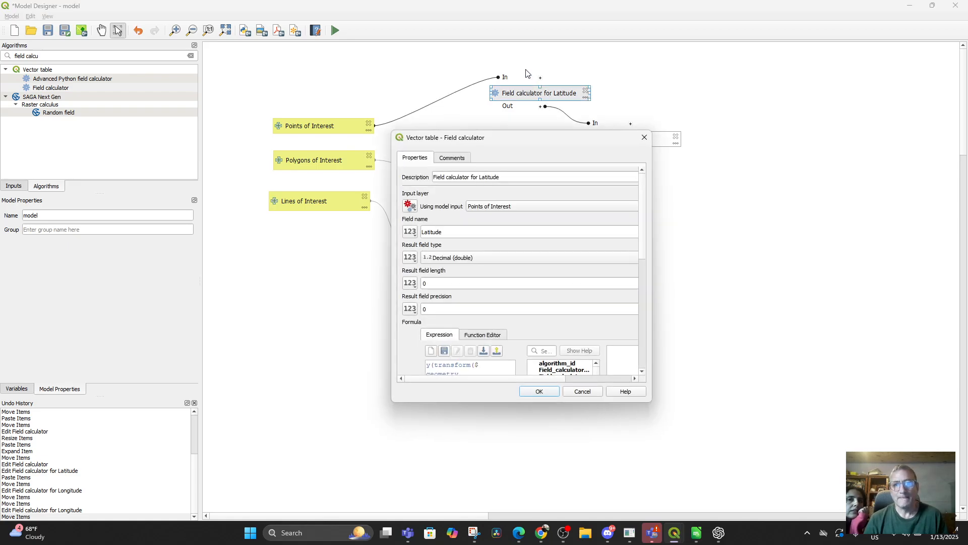
pyautogui.click(644, 143)
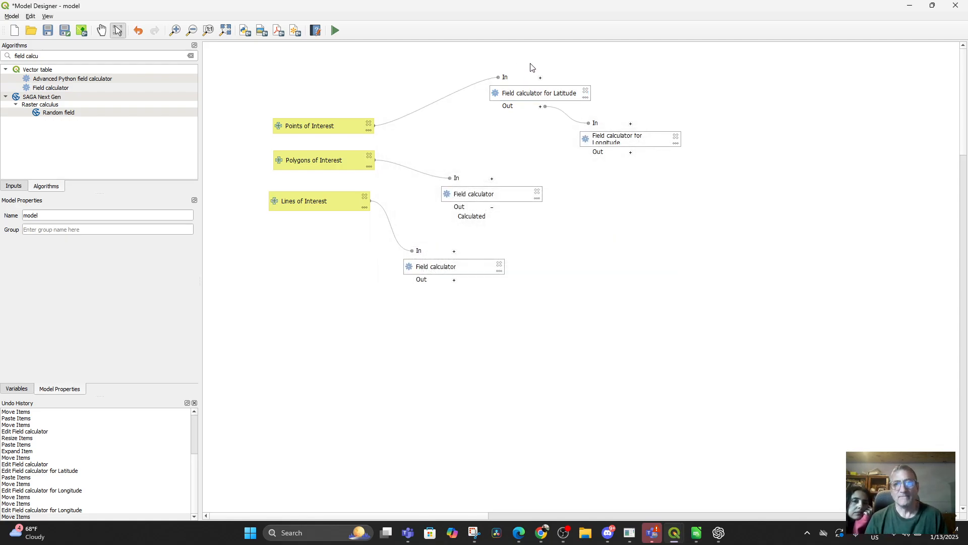
pyautogui.doubleClick(522, 95)
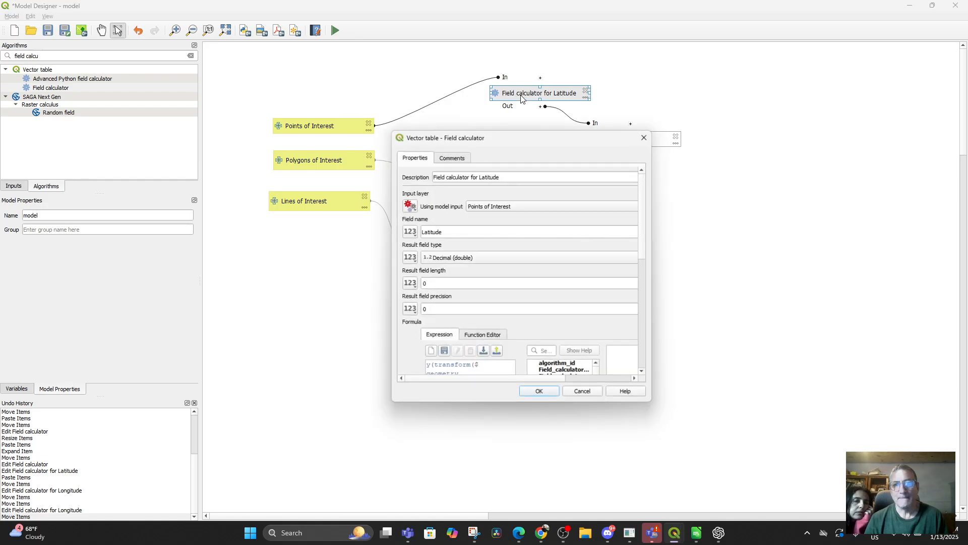
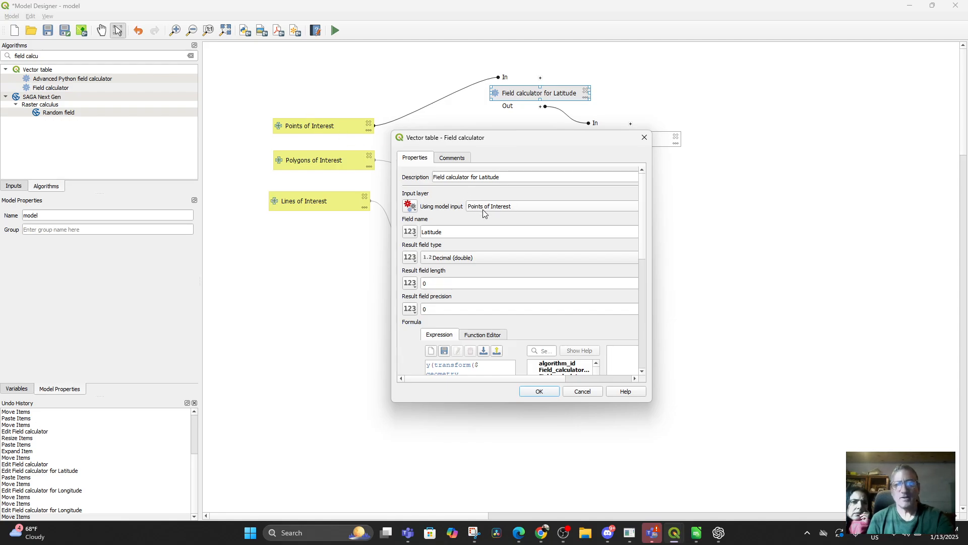
pyautogui.click(413, 205)
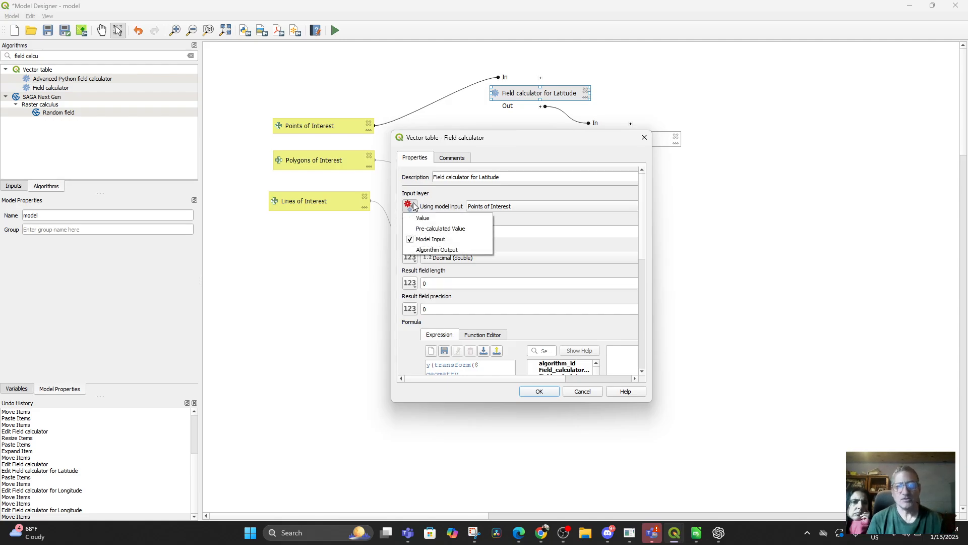
pyautogui.click(412, 205)
pyautogui.click(413, 205)
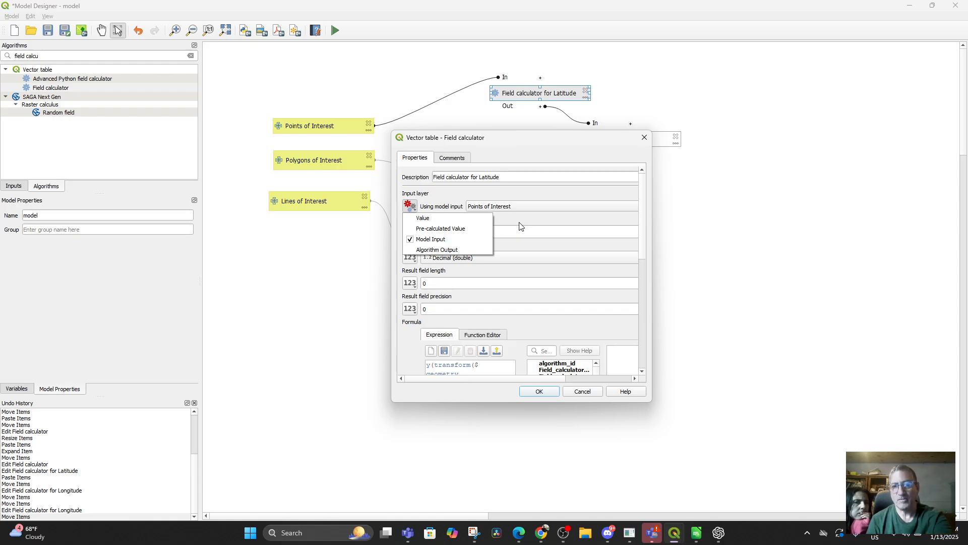
pyautogui.click(521, 227)
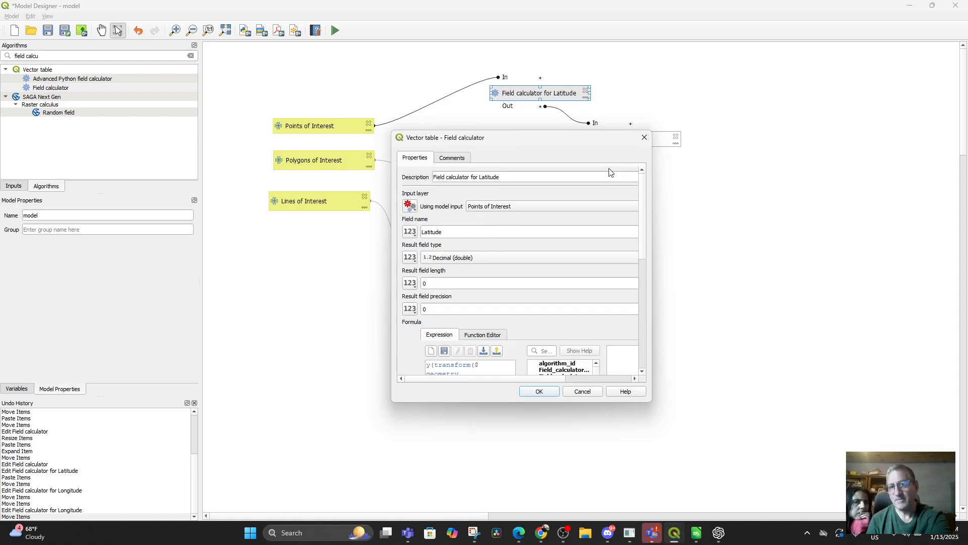
pyautogui.click(644, 137)
pyautogui.click(618, 139)
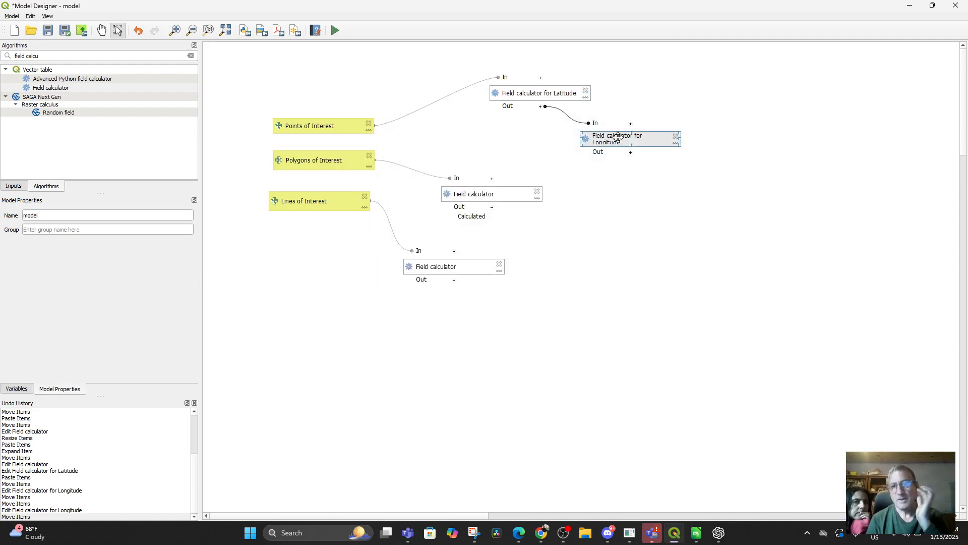
pyautogui.doubleClick(618, 138)
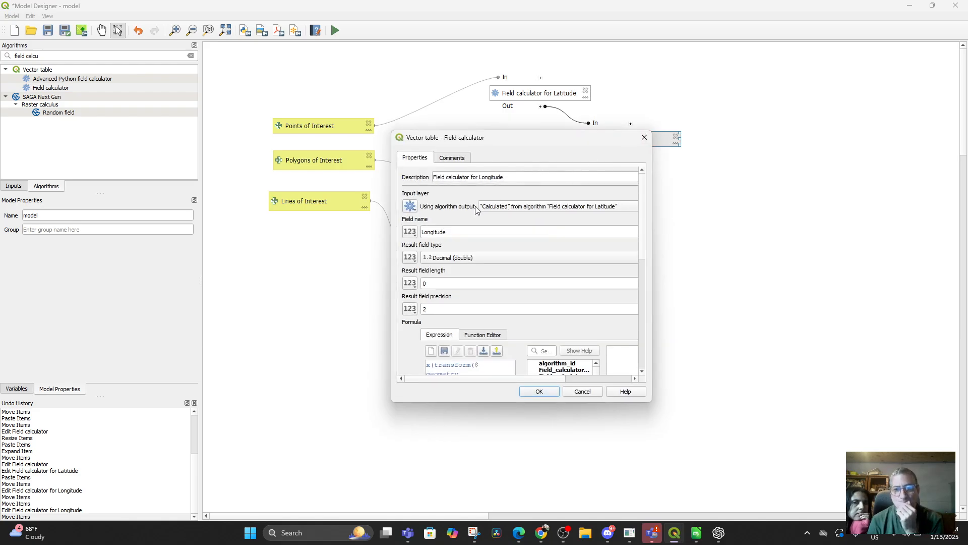
pyautogui.click(410, 206)
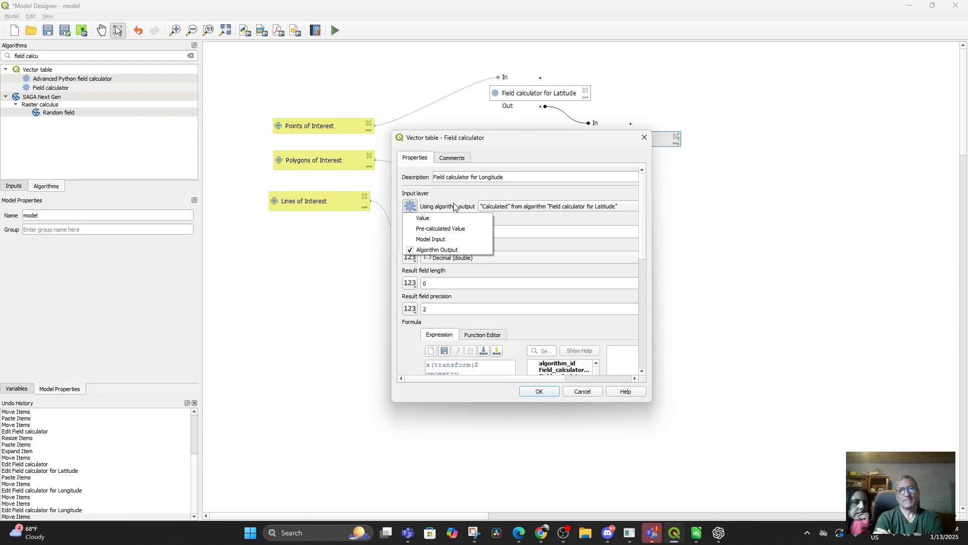
pyautogui.click(516, 199)
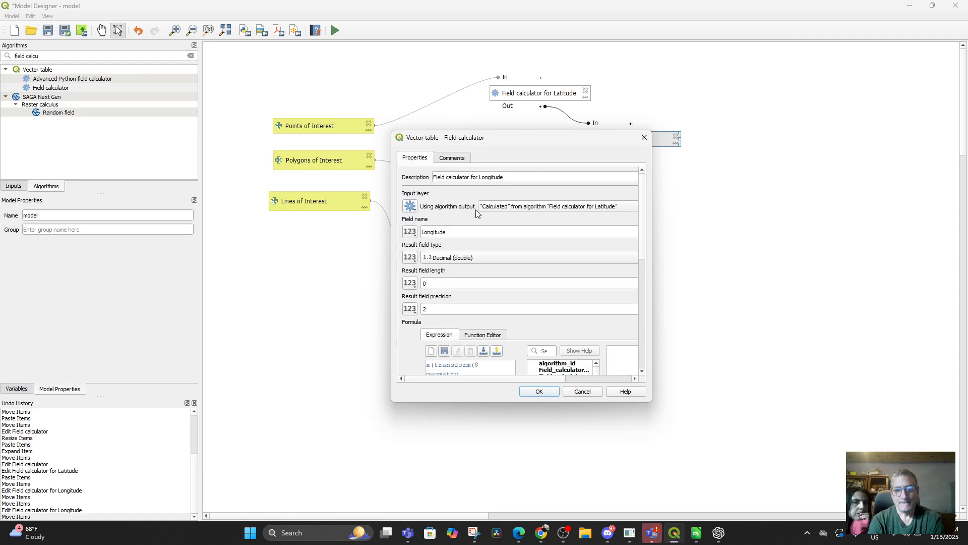
pyautogui.click(643, 137)
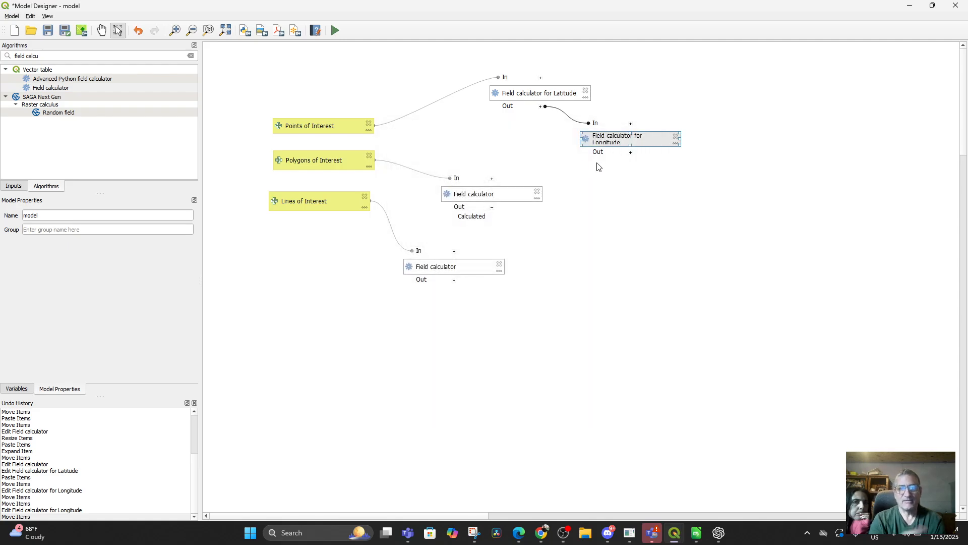
# Change the description of the field calculator fed by Polygons of Interest to "Field calculator Polygon"
pyautogui.doubleClick(481, 194)
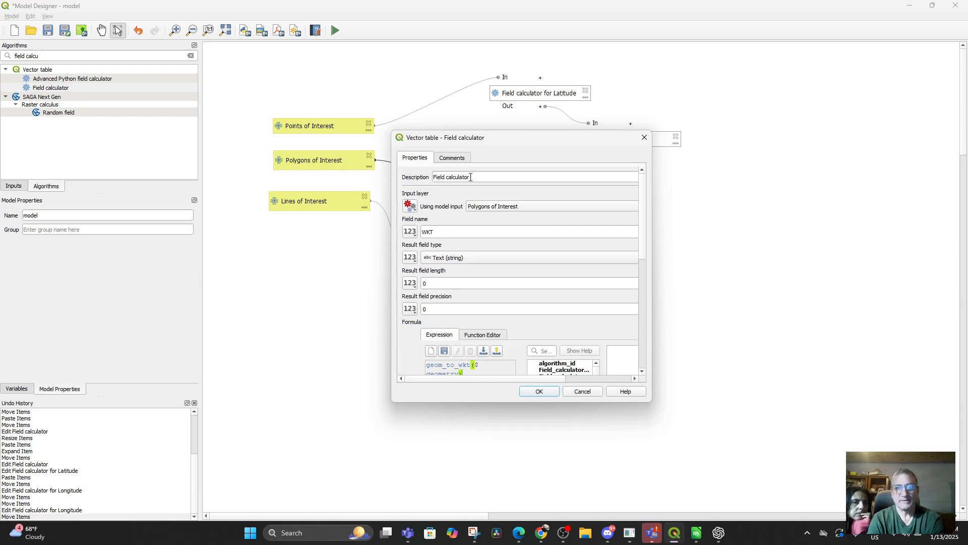
pyautogui.click(497, 175)
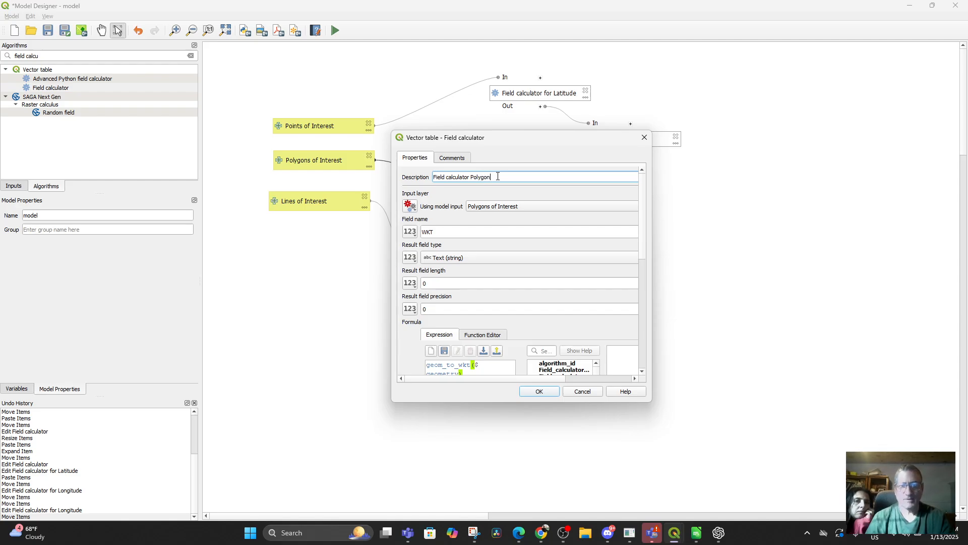
pyautogui.click(529, 388)
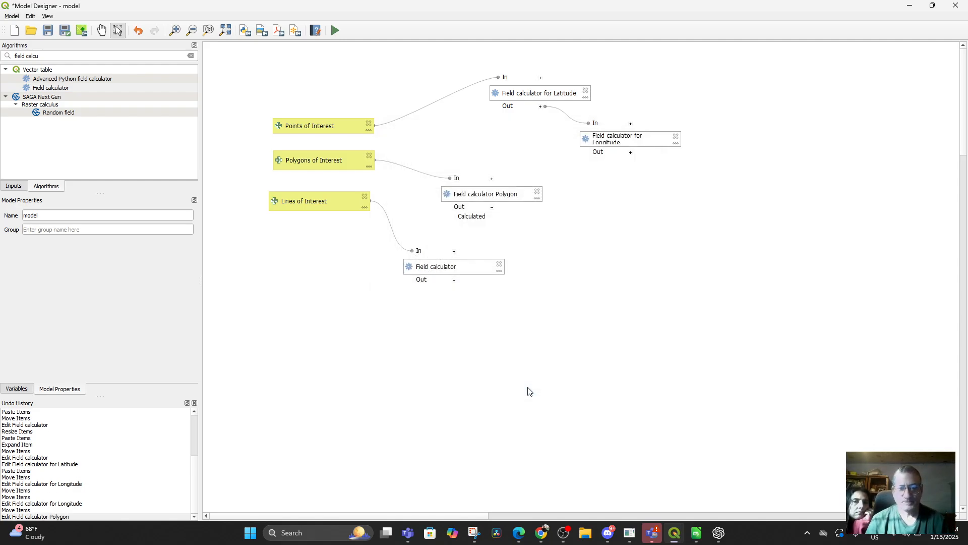
# Change the description of the field calculator fed by Lines of Interest to "Field calculator Lines"
pyautogui.click(460, 266)
pyautogui.doubleClick(460, 265)
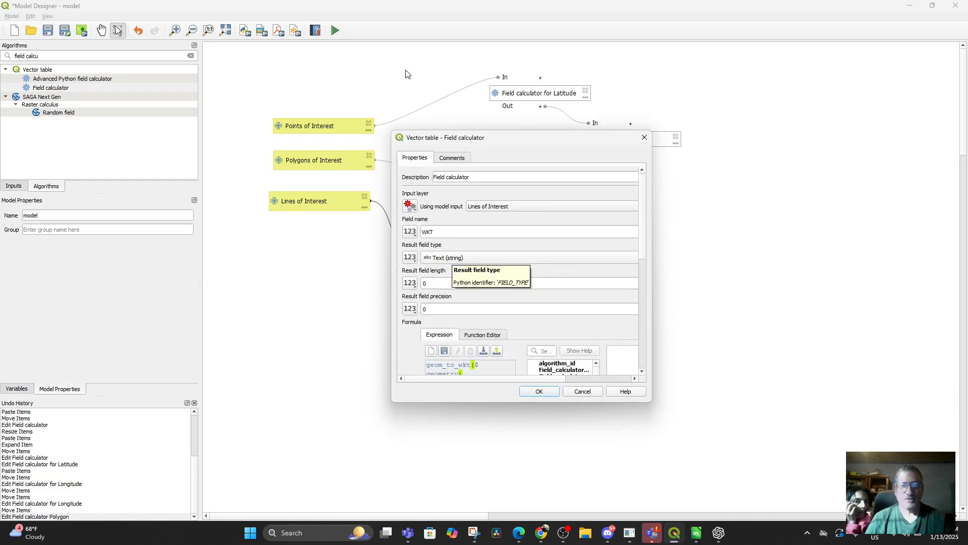
pyautogui.click(490, 174)
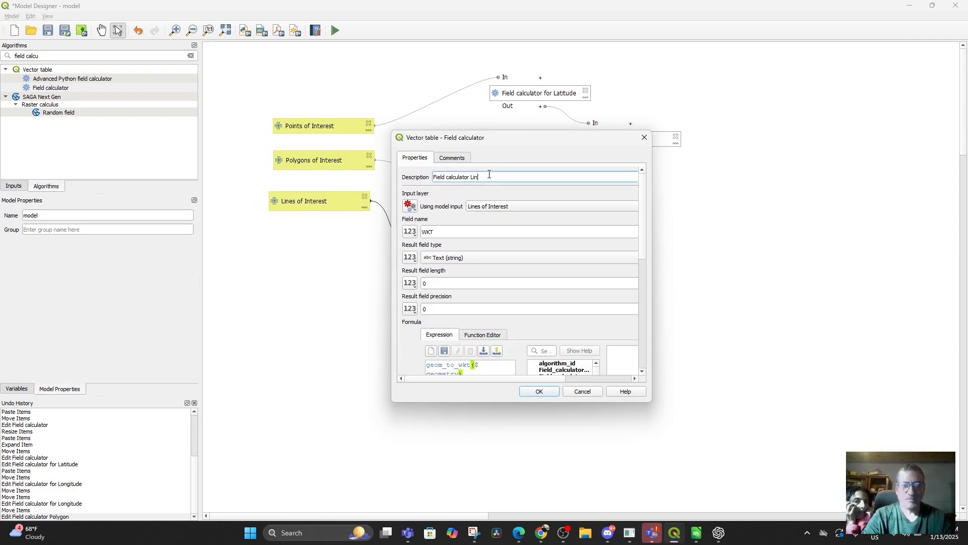
pyautogui.click(532, 391)
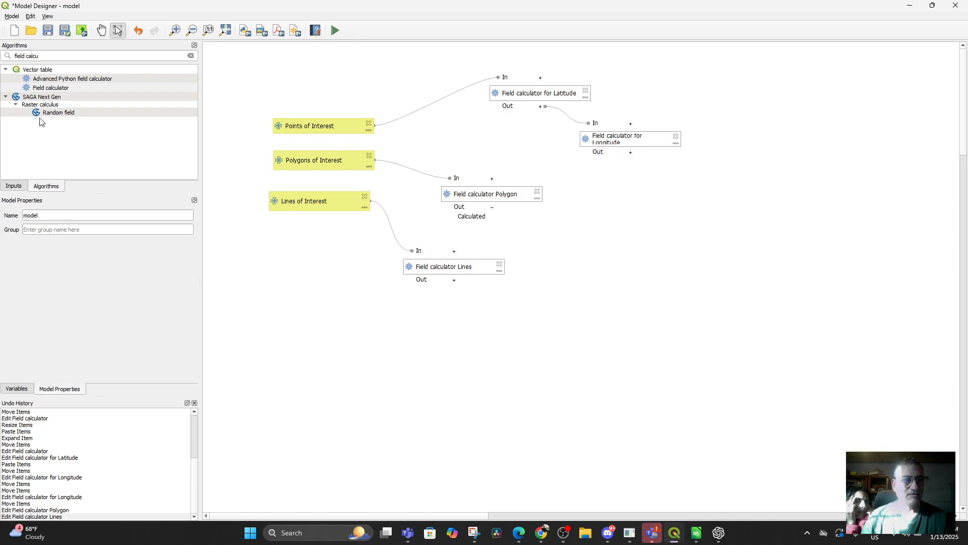
# Search the algorithms for "save feat", add Save vector features to file to the model, and place it in the free area below the longitude calculator
pyautogui.click(45, 56)
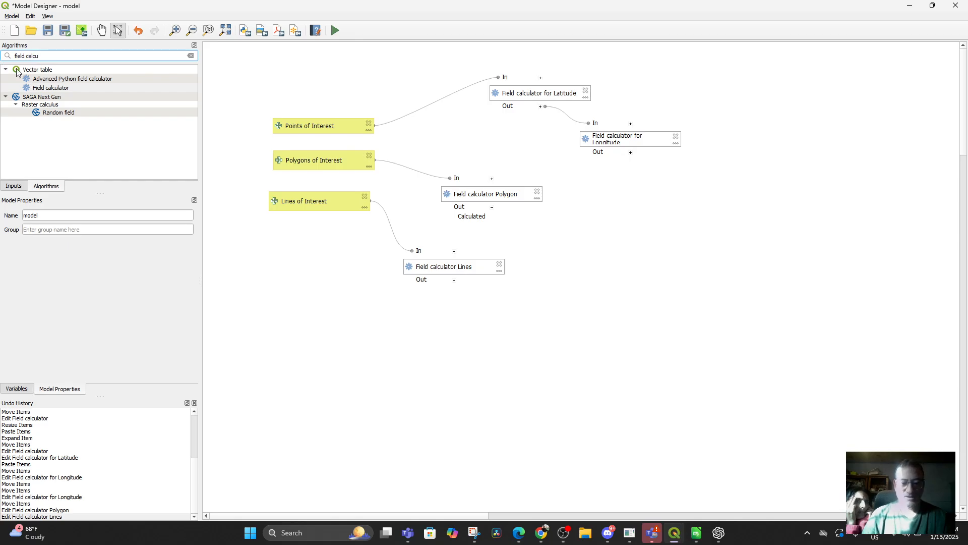
pyautogui.press('BackSpace')
pyautogui.press('BackSpace')
pyautogui.press('BackSpace')
pyautogui.press('BackSpace')
pyautogui.press('BackSpace')
pyautogui.press('BackSpace')
pyautogui.press('BackSpace')
pyautogui.press('BackSpace')
pyautogui.press('BackSpace')
pyautogui.press('BackSpace')
pyautogui.press('BackSpace')
pyautogui.write('s')
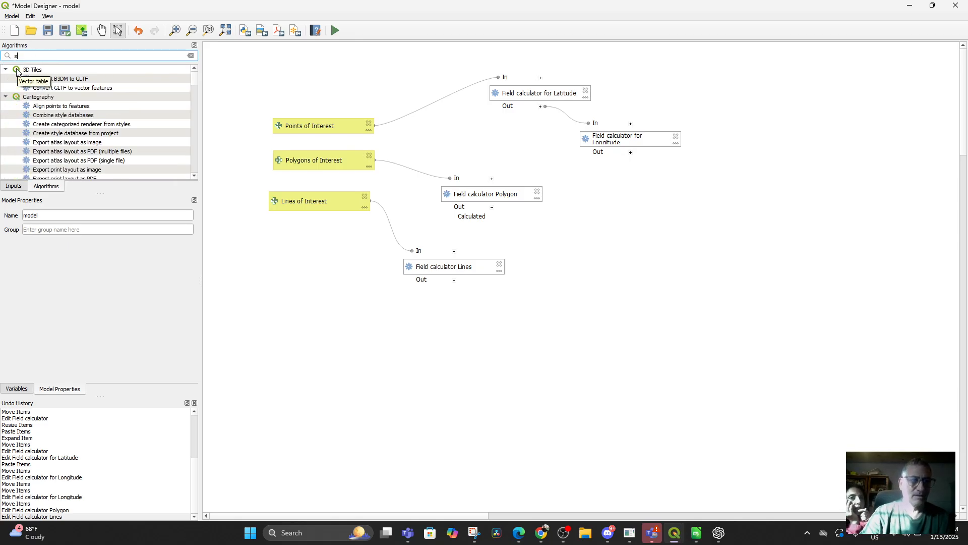
pyautogui.write('ave featyre')
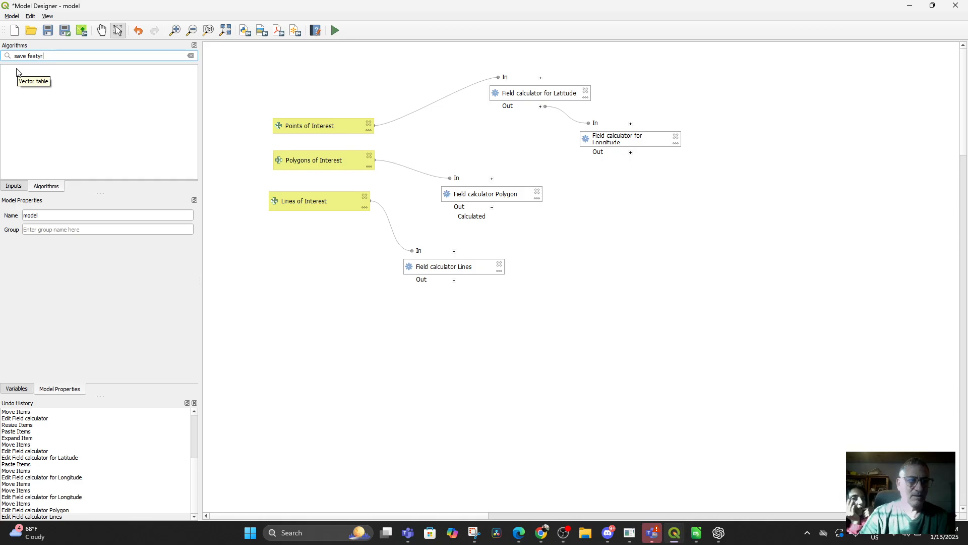
pyautogui.press('BackSpace')
pyautogui.press('BackSpace')
pyautogui.press('Down')
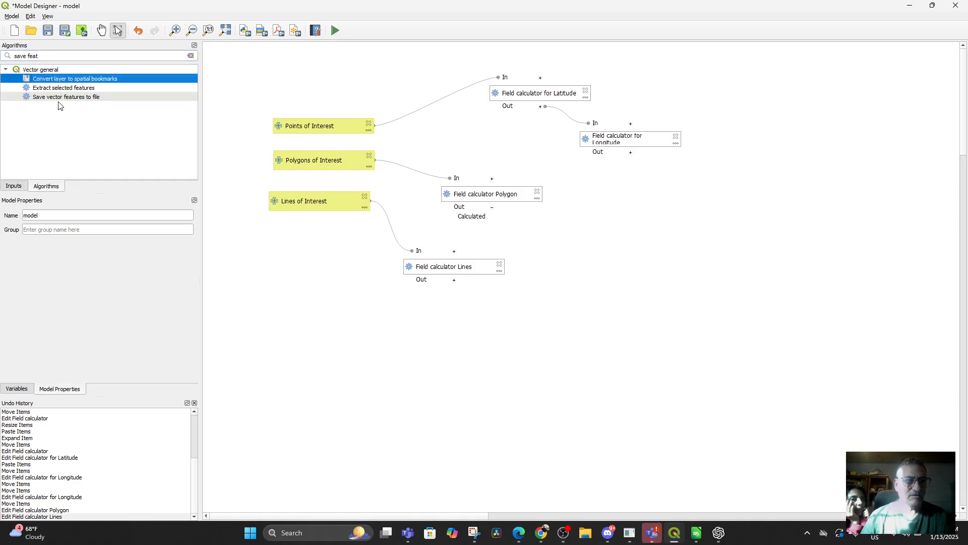
pyautogui.moveTo(54, 98); pyautogui.dragTo(684, 208)
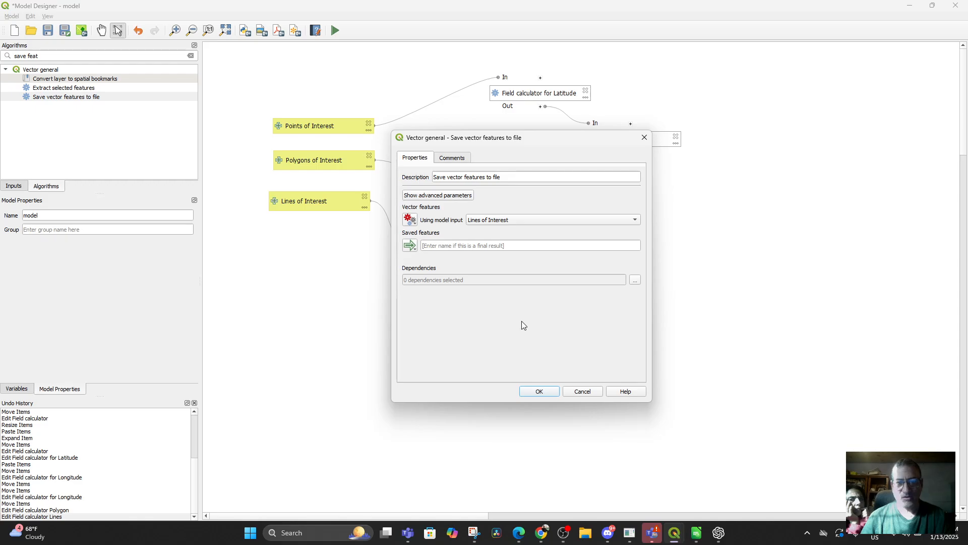
pyautogui.click(549, 392)
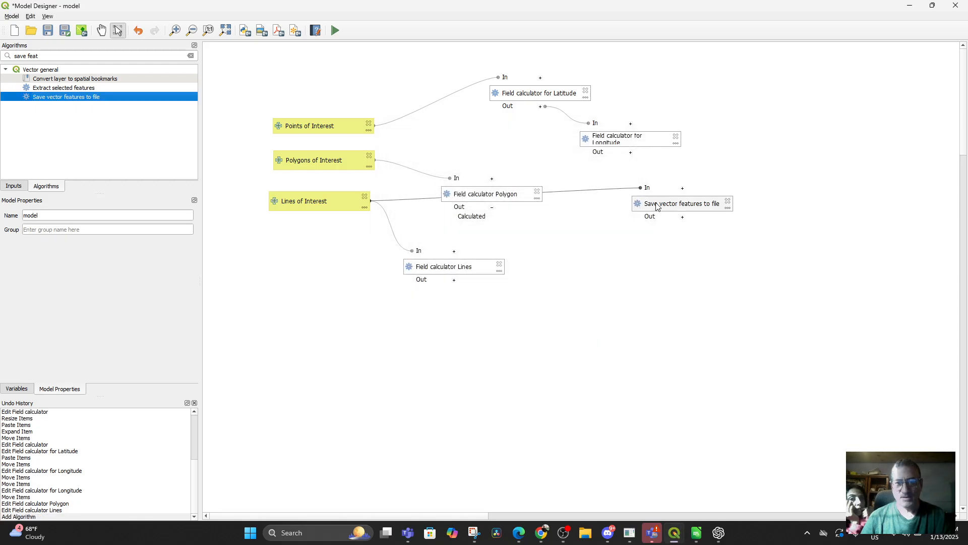
pyautogui.moveTo(655, 208); pyautogui.dragTo(621, 318)
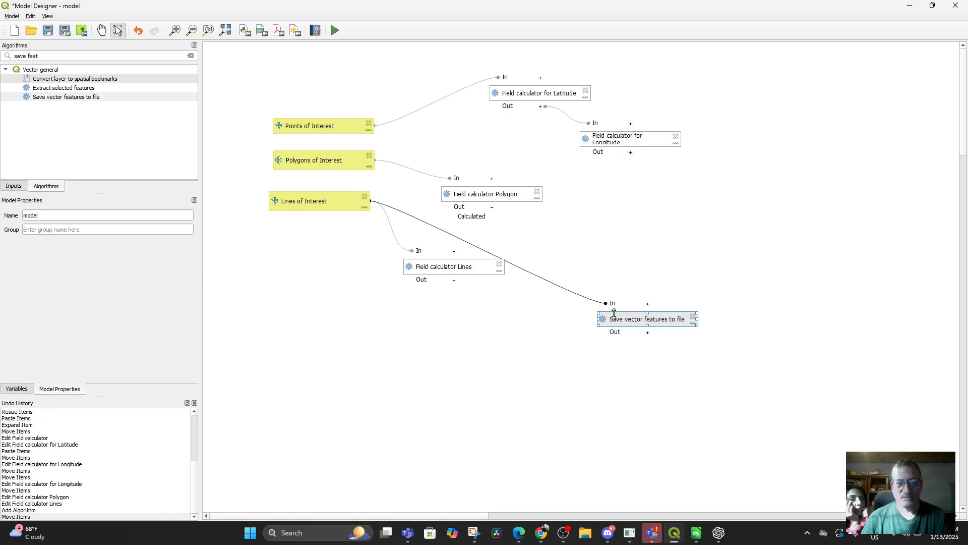
# Set the save algorithm's vector features to the "Calculated" output of "Field calculator Lines" and move it below that calculator
pyautogui.doubleClick(636, 317)
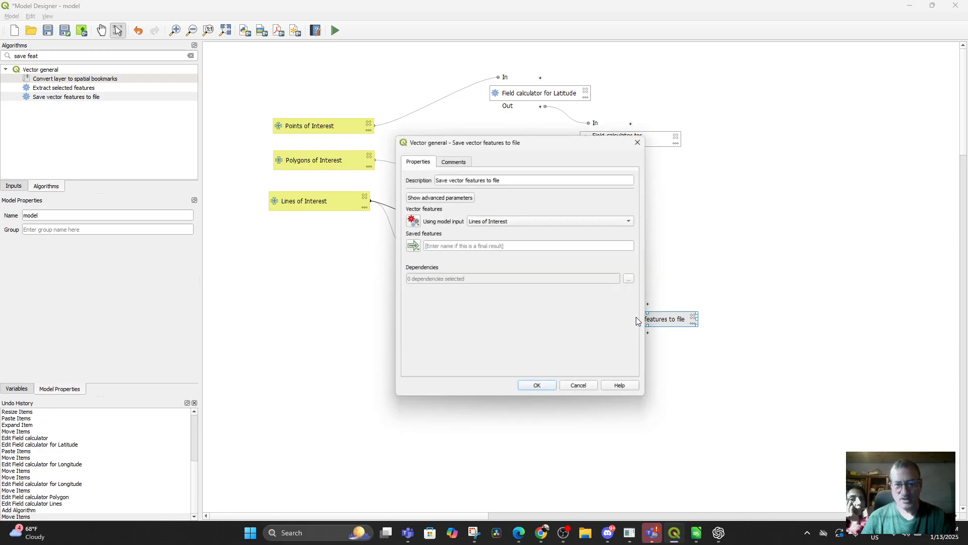
pyautogui.click(515, 220)
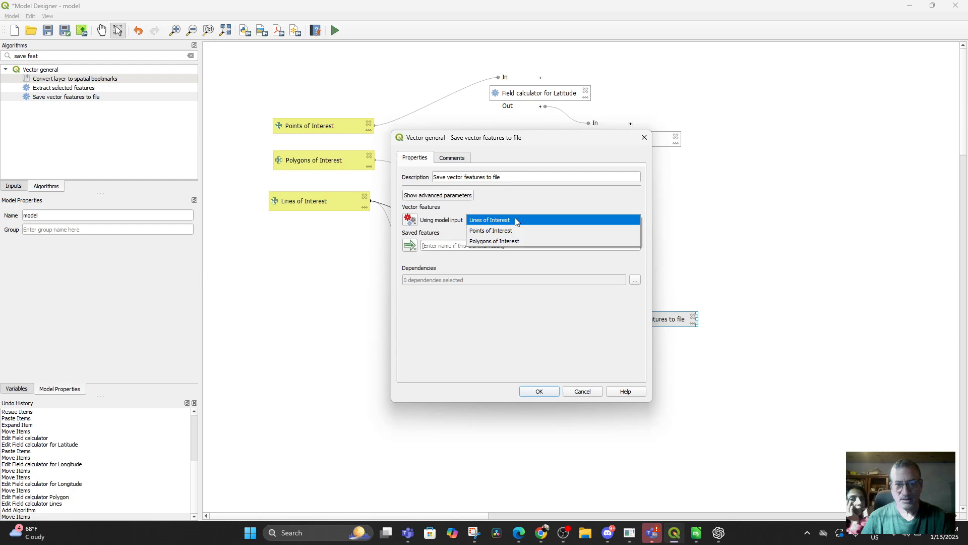
pyautogui.click(409, 220)
pyautogui.click(409, 220)
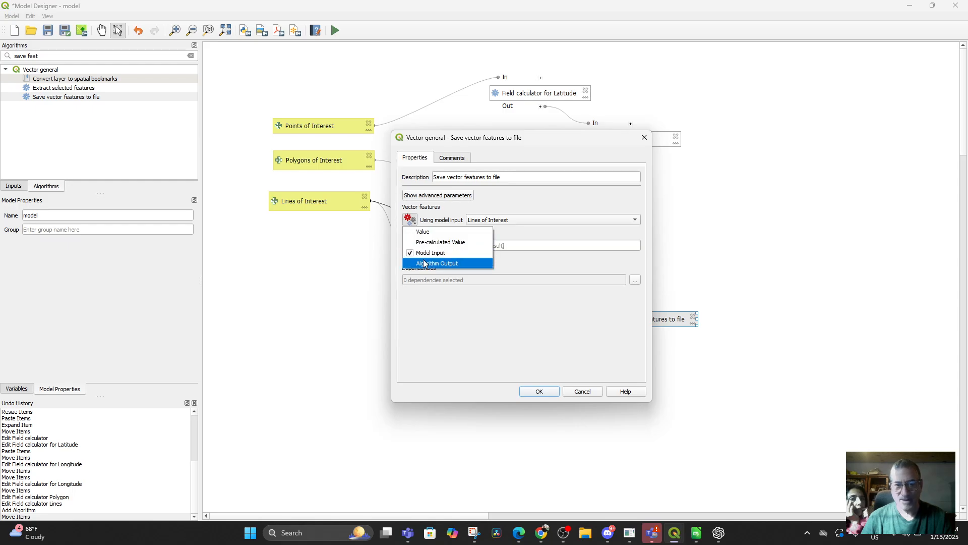
pyautogui.click(438, 263)
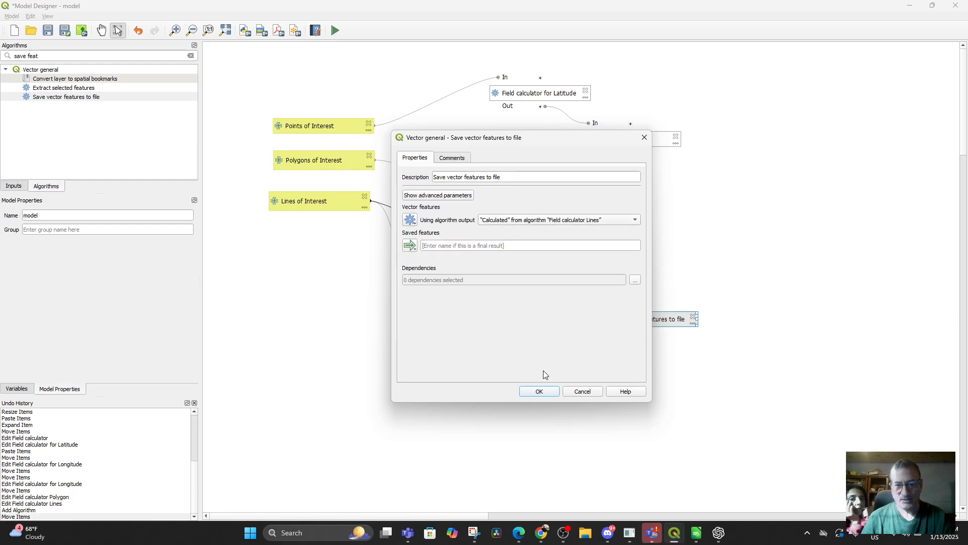
pyautogui.click(539, 391)
pyautogui.moveTo(620, 314); pyautogui.dragTo(344, 335)
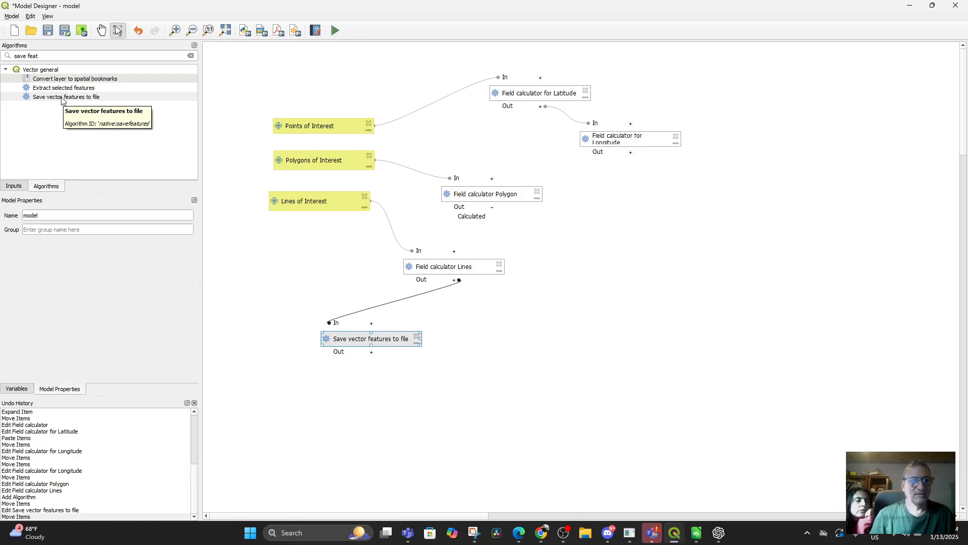
# Add a second Save vector features to file using the "Calculated" output of "Field calculator Polygon", and place it below and right of that calculator
pyautogui.moveTo(62, 98); pyautogui.dragTo(607, 210)
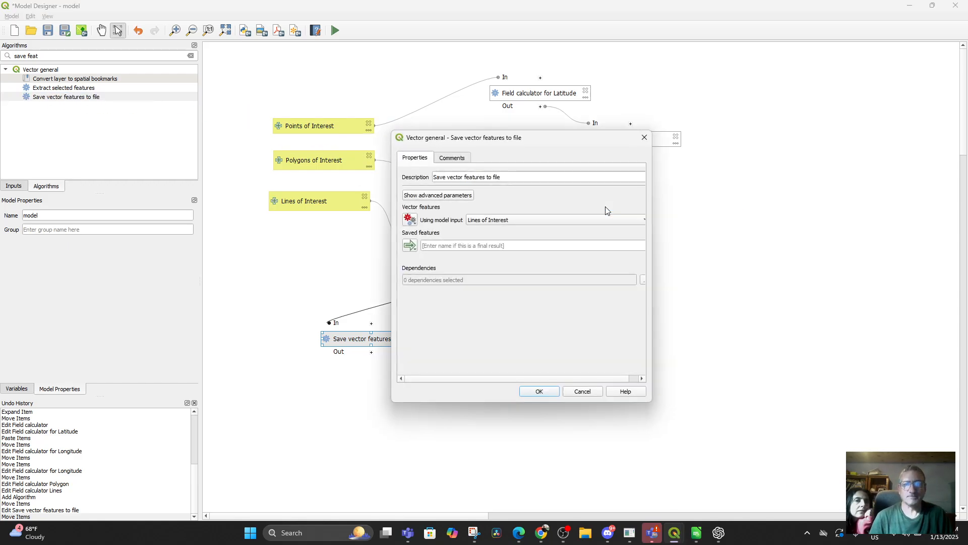
pyautogui.click(410, 219)
pyautogui.click(421, 263)
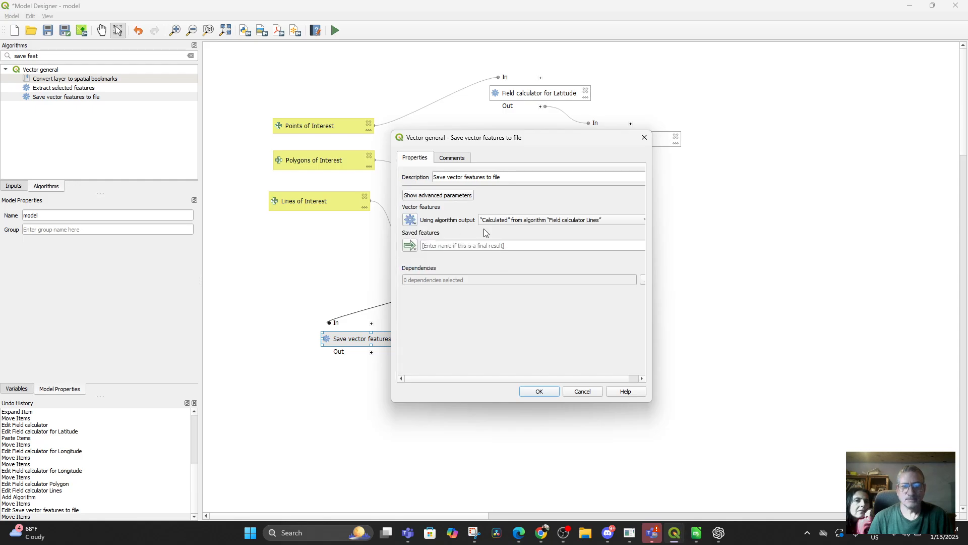
pyautogui.click(589, 222)
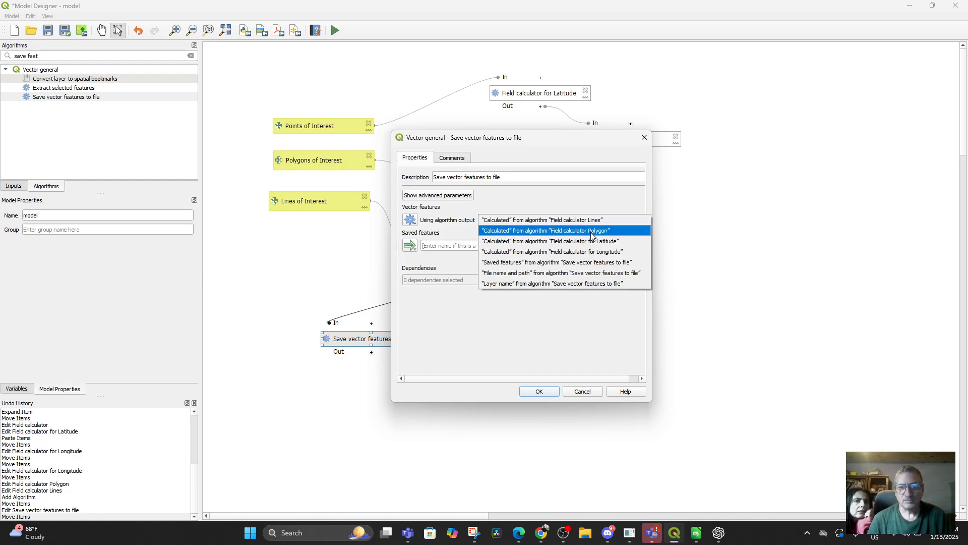
pyautogui.click(591, 231)
pyautogui.click(545, 392)
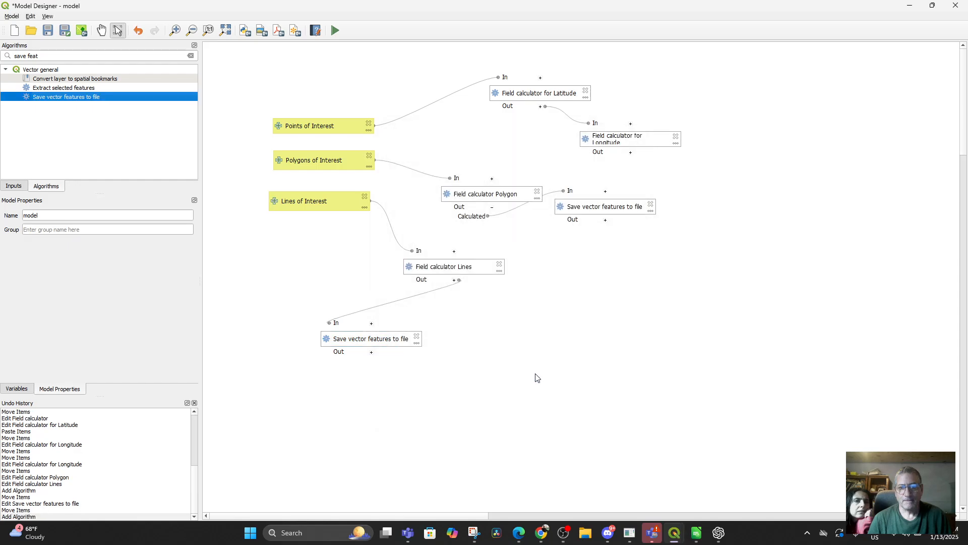
pyautogui.moveTo(601, 207); pyautogui.dragTo(628, 253)
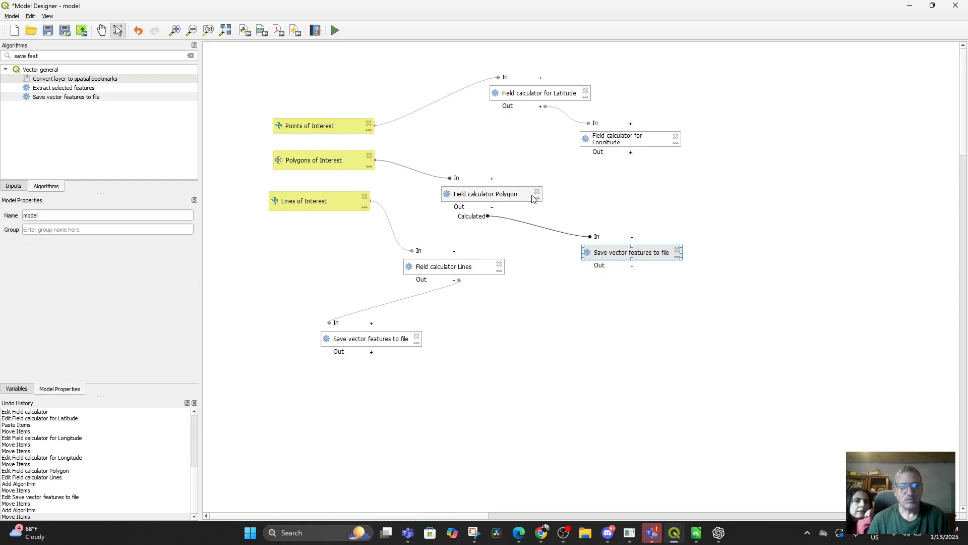
# Duplicate the Save vector features to file algorithm fed by "Field calculator Polygon", placing the copy below and right of the longitude calculator
pyautogui.rightClick(609, 254)
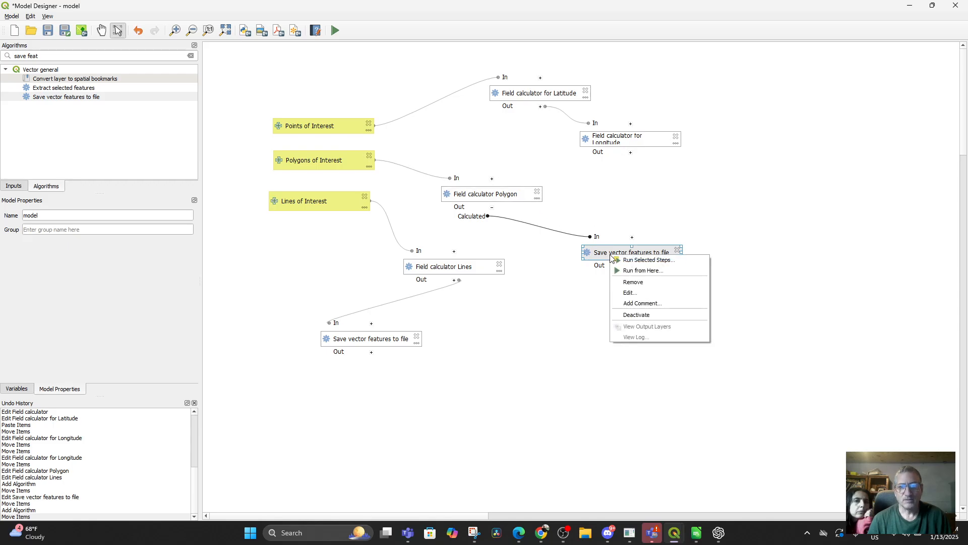
pyautogui.click(595, 290)
pyautogui.moveTo(602, 254); pyautogui.dragTo(602, 256)
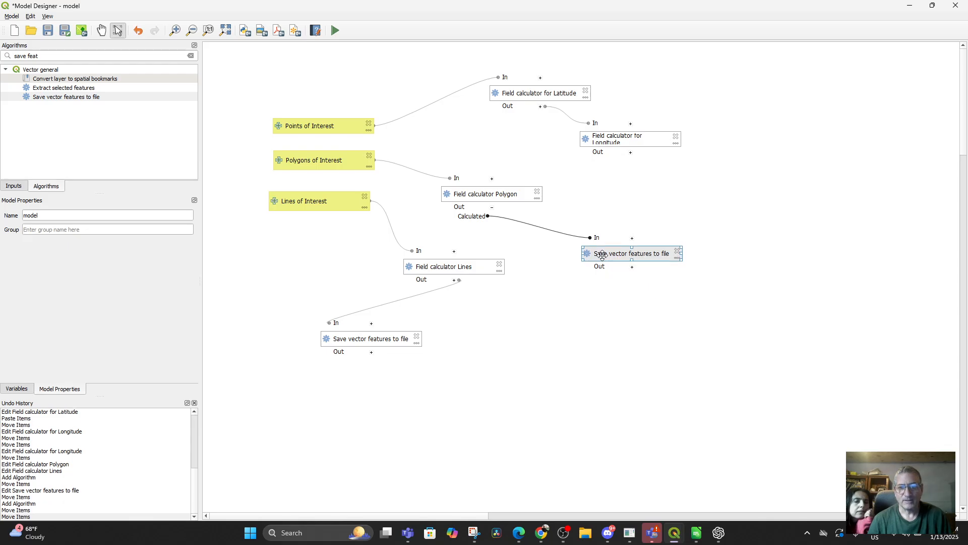
pyautogui.rightClick(603, 255)
pyautogui.click(572, 283)
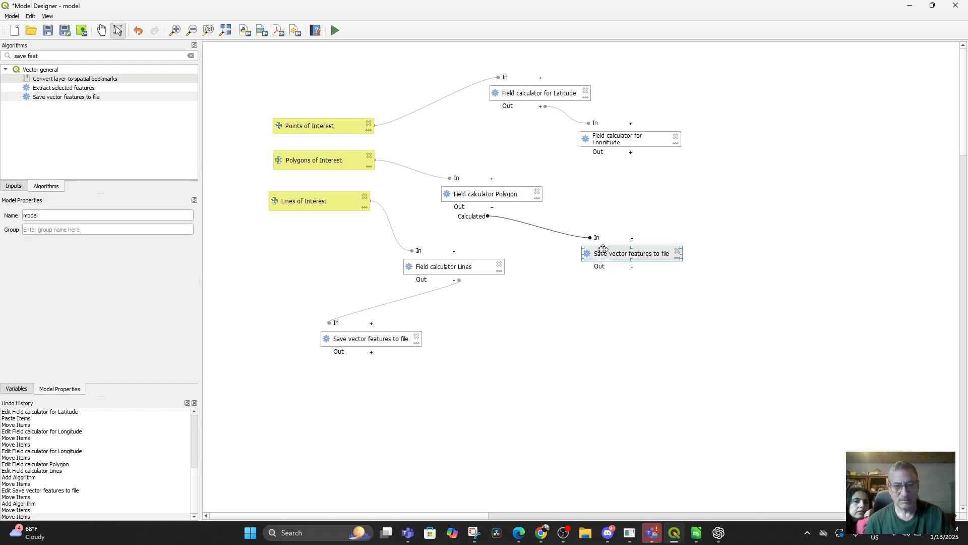
pyautogui.hotkey('ctrl', 'c')
pyautogui.hotkey('ctrl', 'v')
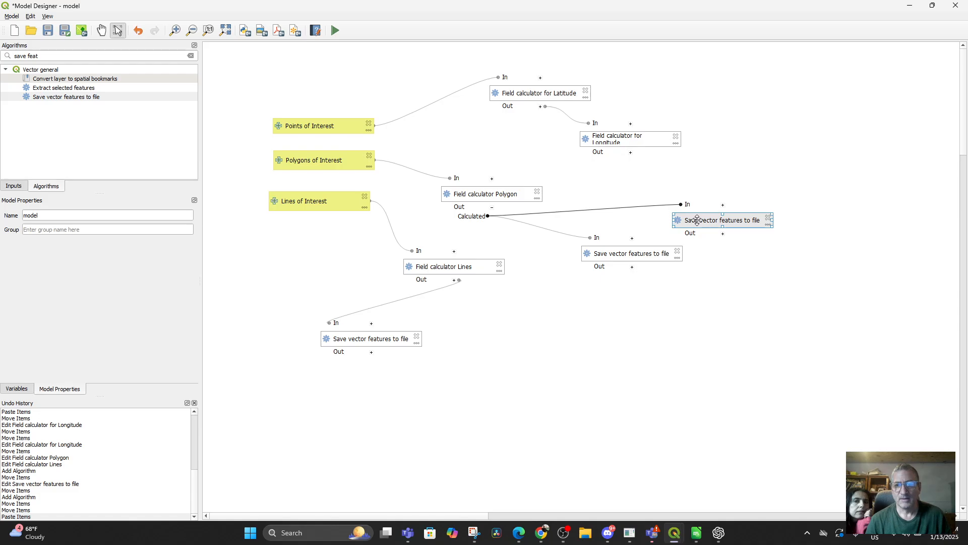
# Set the duplicated save algorithm's vector features to the "Calculated" output of "Field calculator for Longitude"
pyautogui.doubleClick(696, 221)
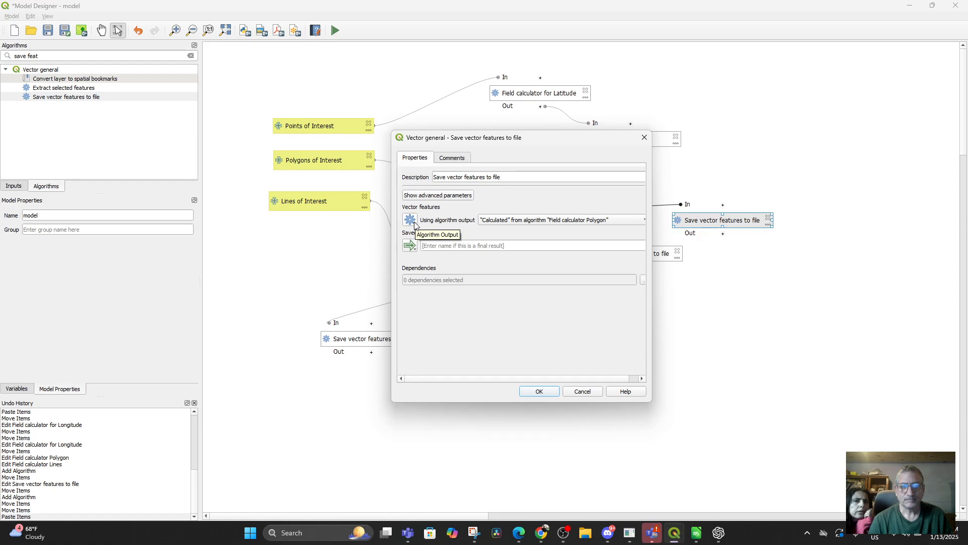
pyautogui.click(594, 222)
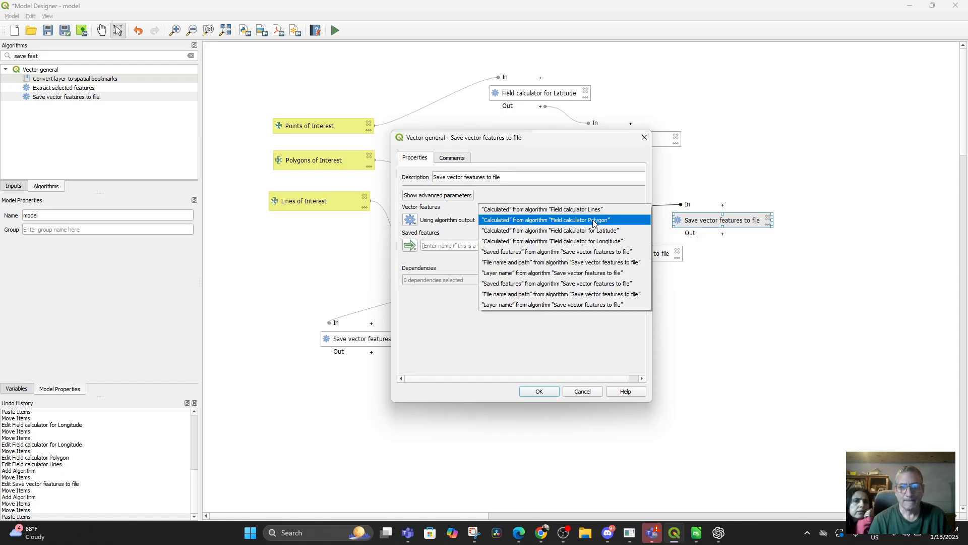
pyautogui.click(581, 148)
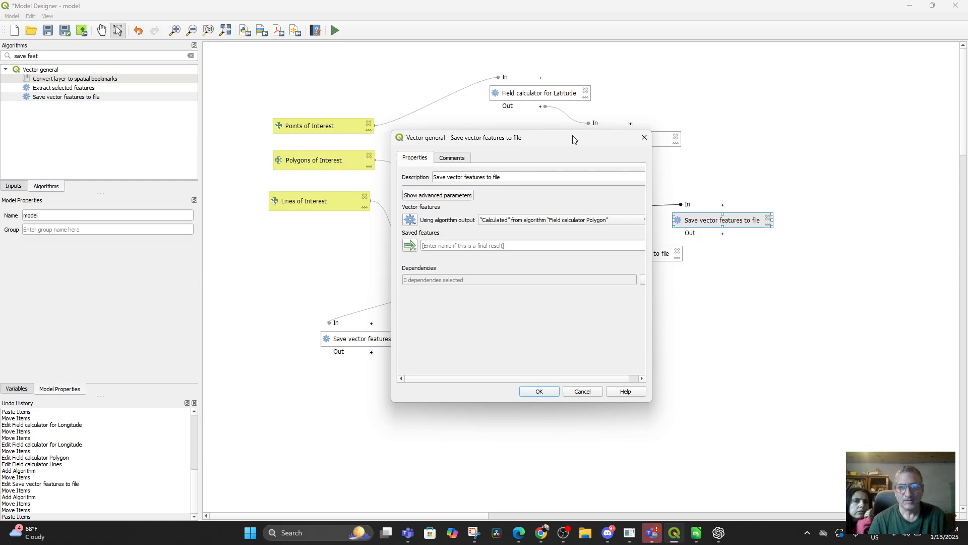
pyautogui.moveTo(573, 139); pyautogui.dragTo(605, 180)
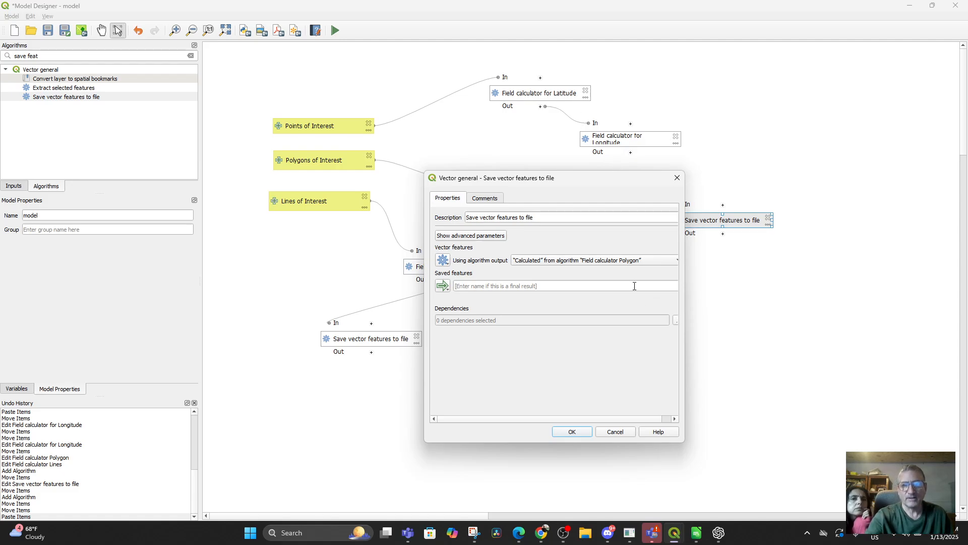
pyautogui.click(654, 262)
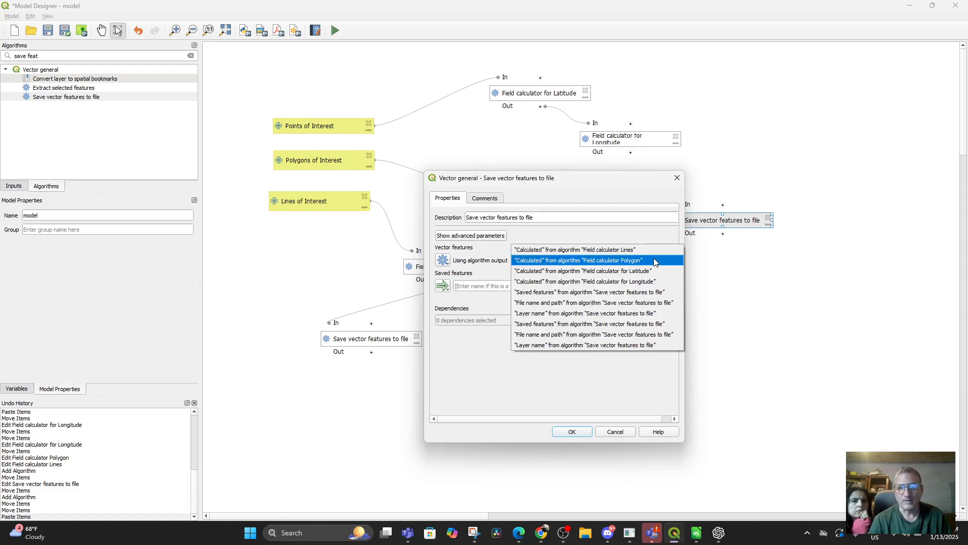
pyautogui.click(612, 281)
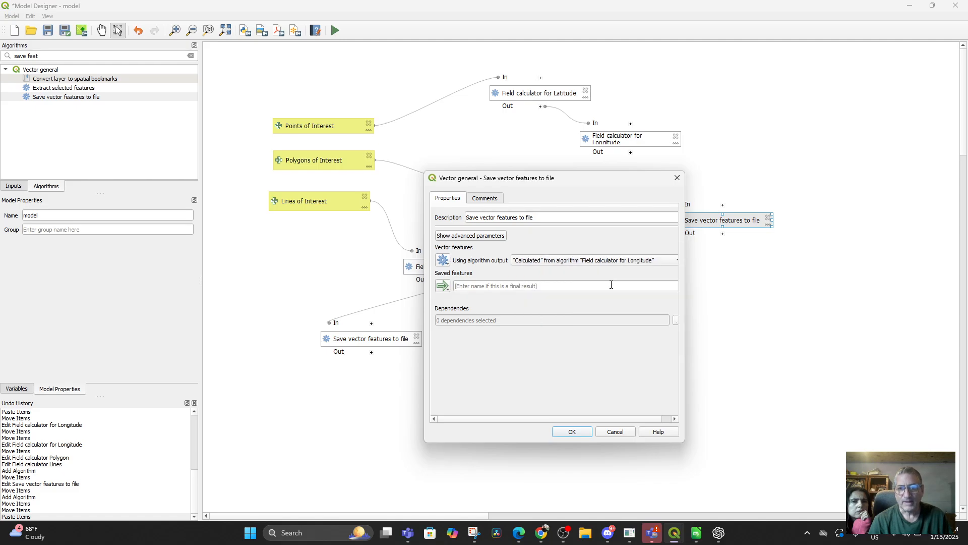
pyautogui.click(579, 433)
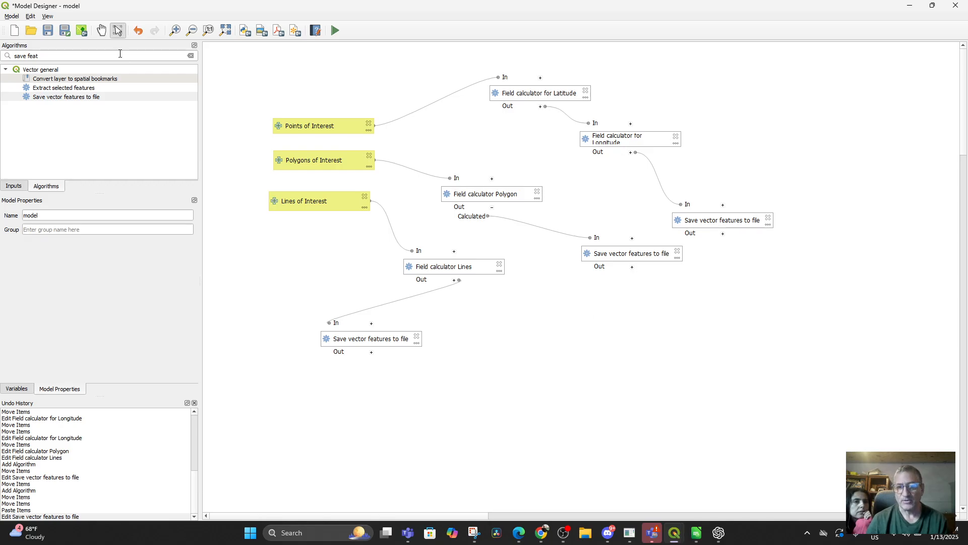
pyautogui.click(46, 32)
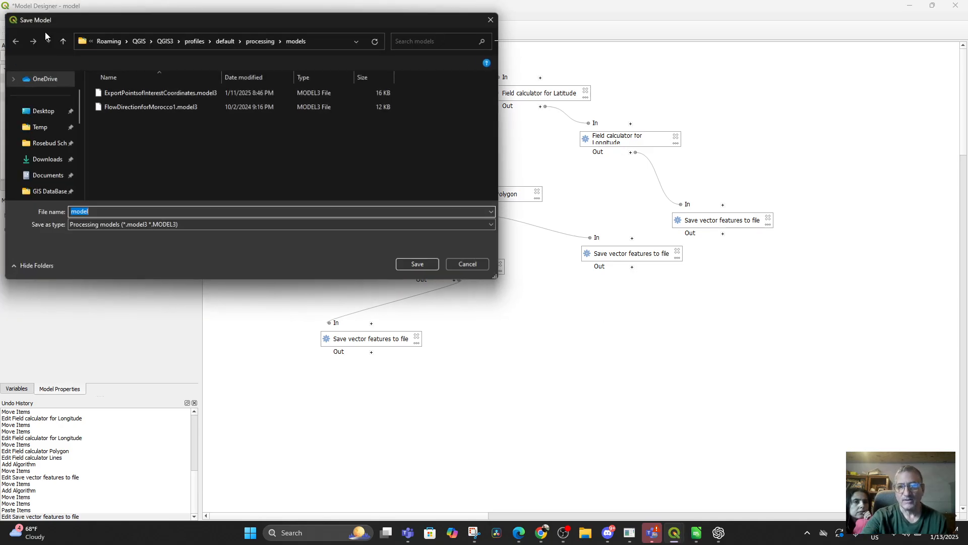
pyautogui.click(496, 23)
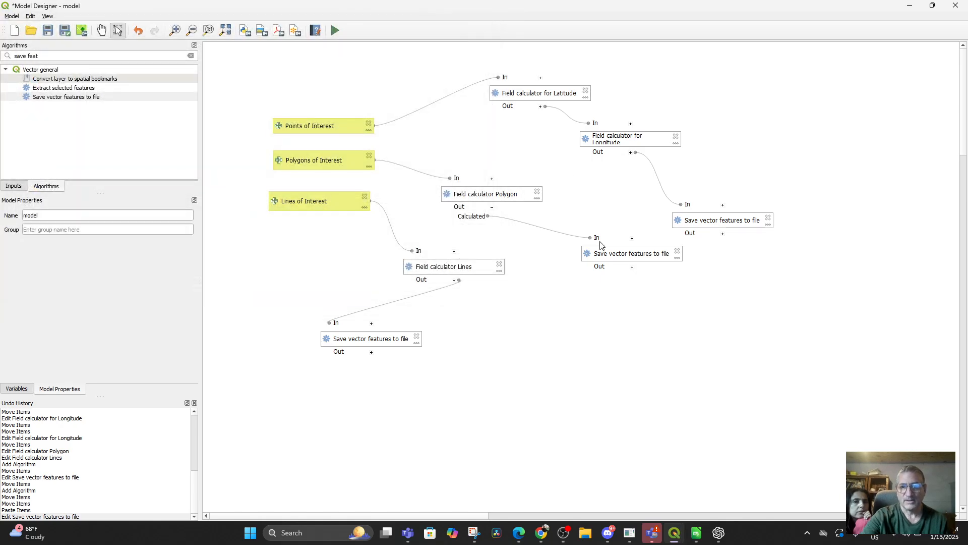
# Make the longitude branch's saved features a model output named with the owner's first name plus "Points Spreadsheet Export"
pyautogui.doubleClick(748, 220)
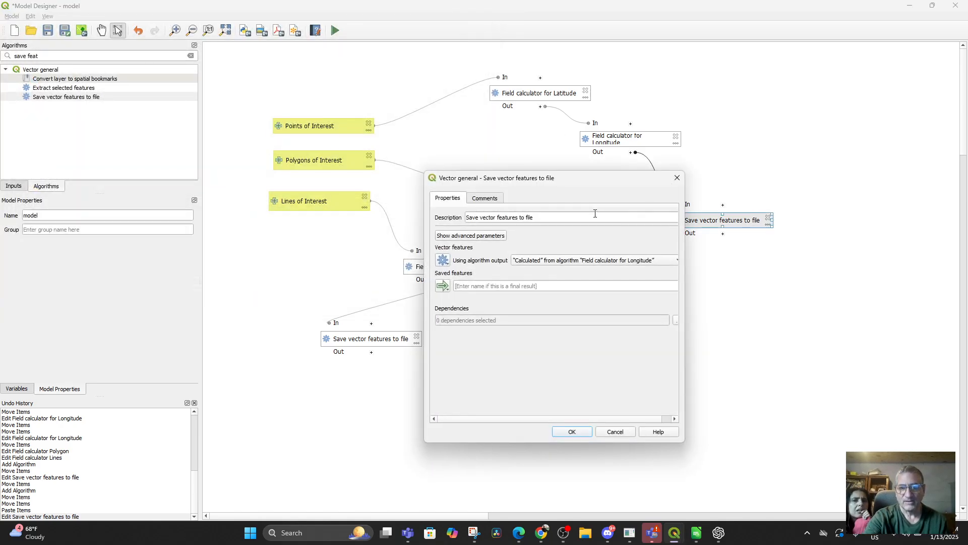
pyautogui.click(443, 287)
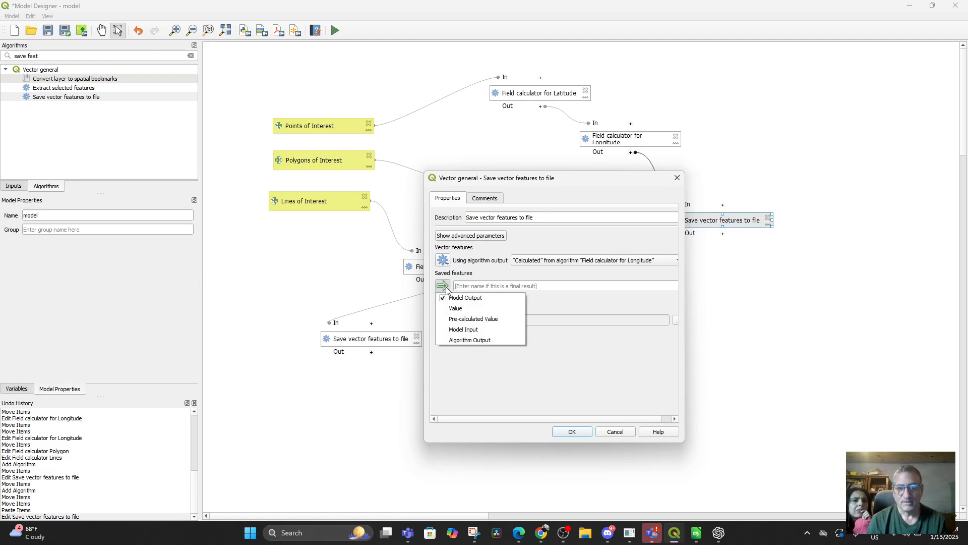
pyautogui.click(451, 330)
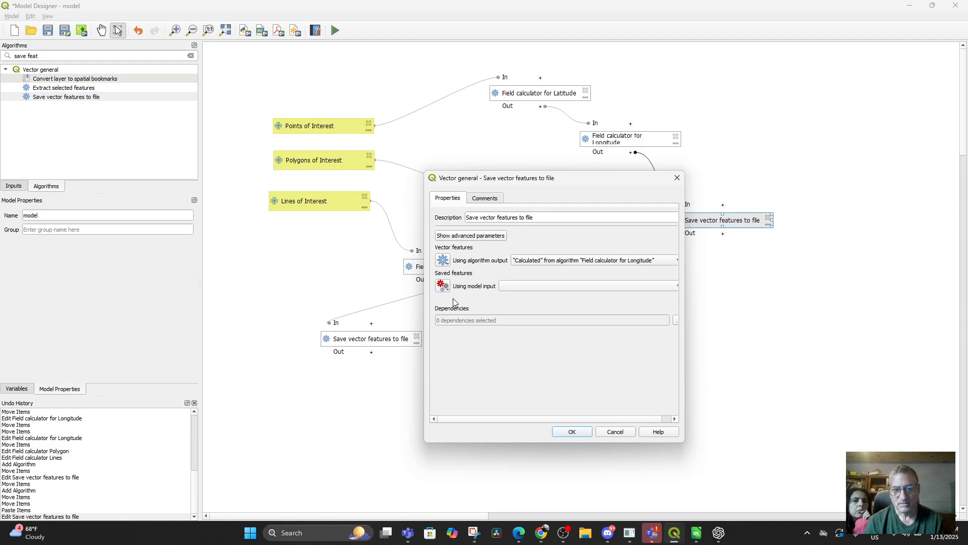
pyautogui.click(443, 286)
pyautogui.click(452, 297)
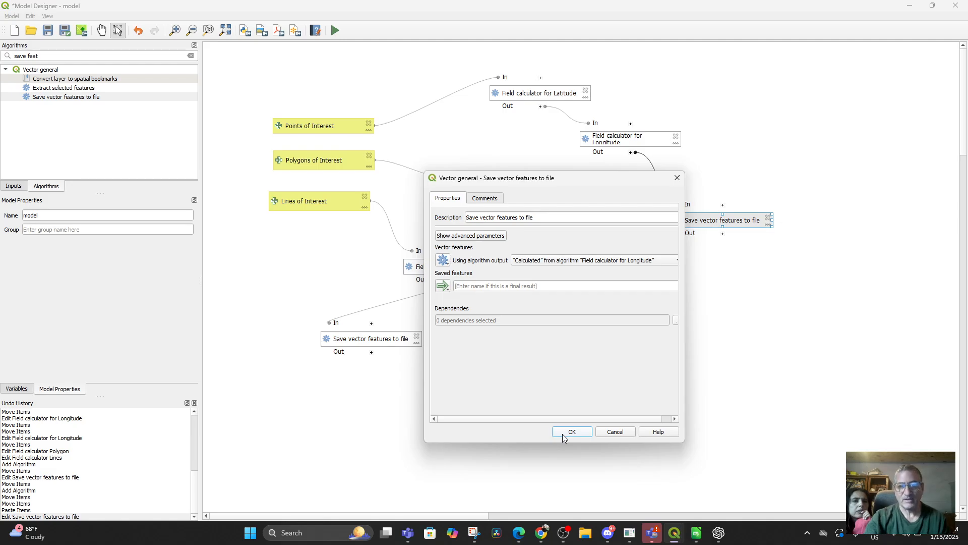
pyautogui.click(518, 290)
pyautogui.write('Enas Points Spreadsheet Export')
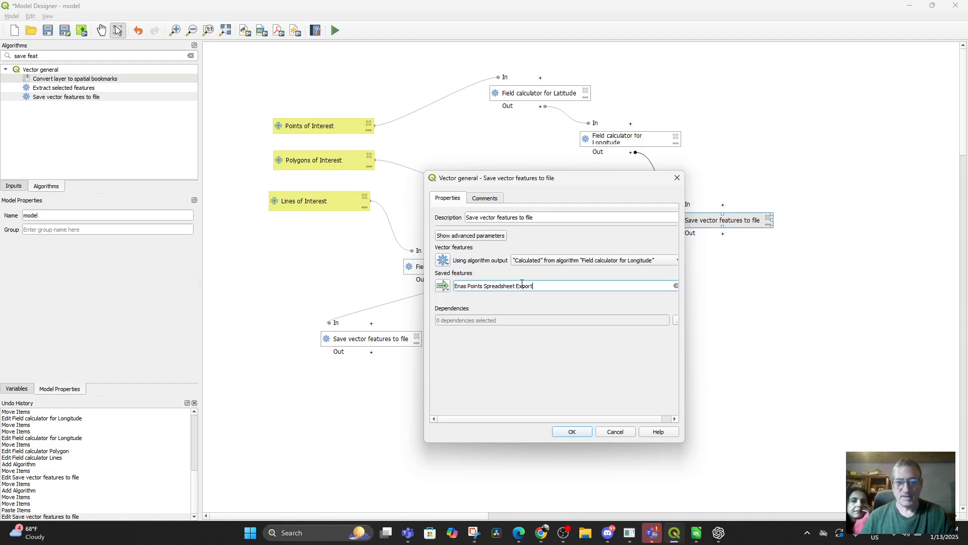
# Copy the complete points output name for reuse and apply the save algorithm's settings
pyautogui.tripleClick(508, 288)
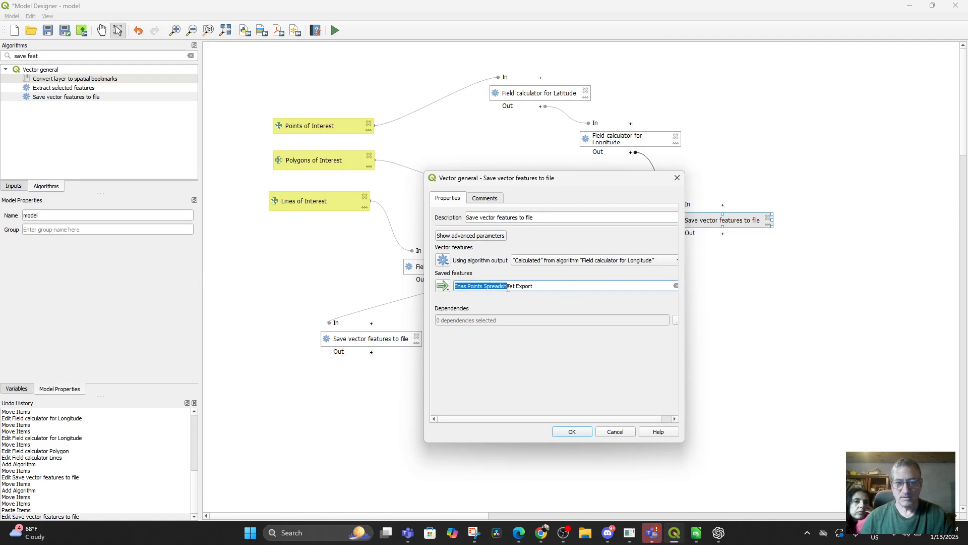
pyautogui.click(544, 286)
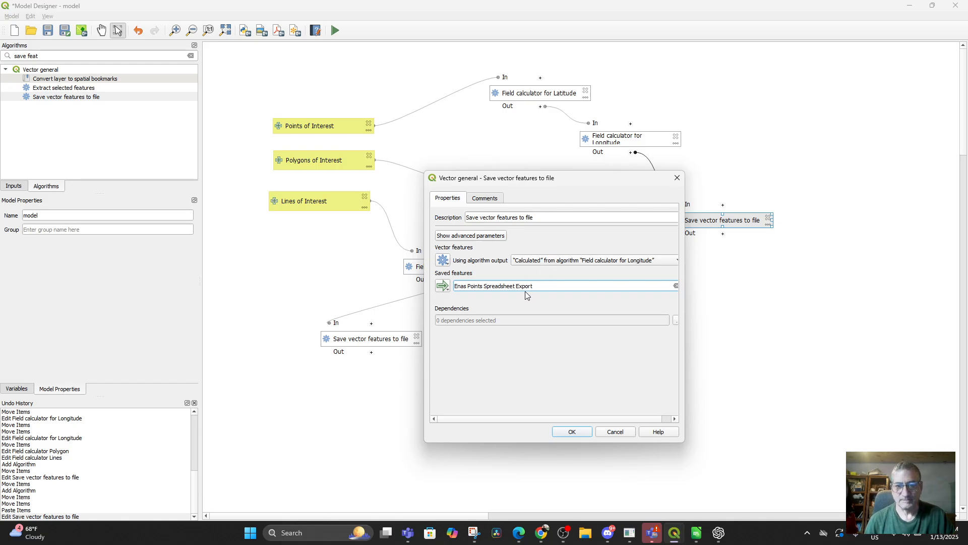
pyautogui.tripleClick(523, 289)
pyautogui.rightClick(524, 287)
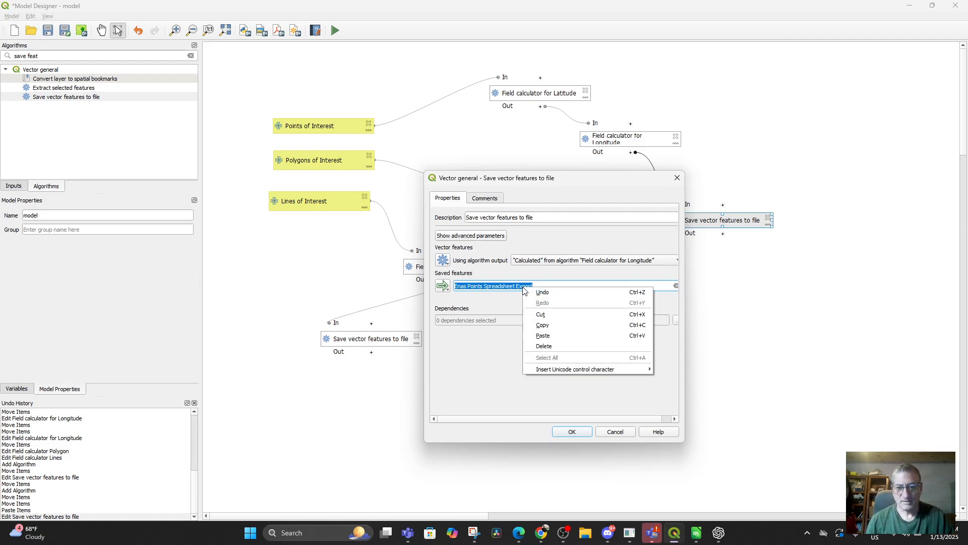
pyautogui.click(542, 325)
pyautogui.click(584, 431)
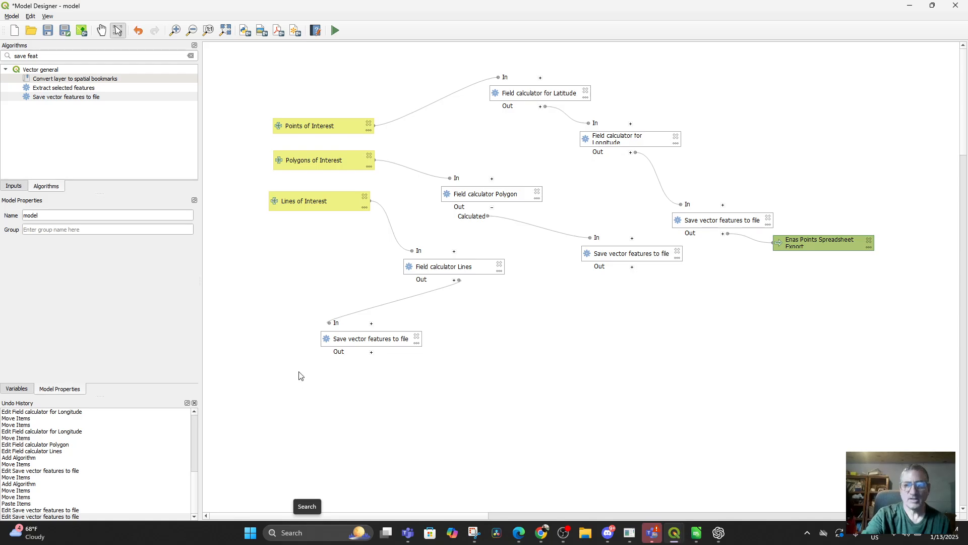
# Name the polygon branch's saved-features model output by reusing the copied name with "Polygons" in place of "Points"
pyautogui.click(637, 253)
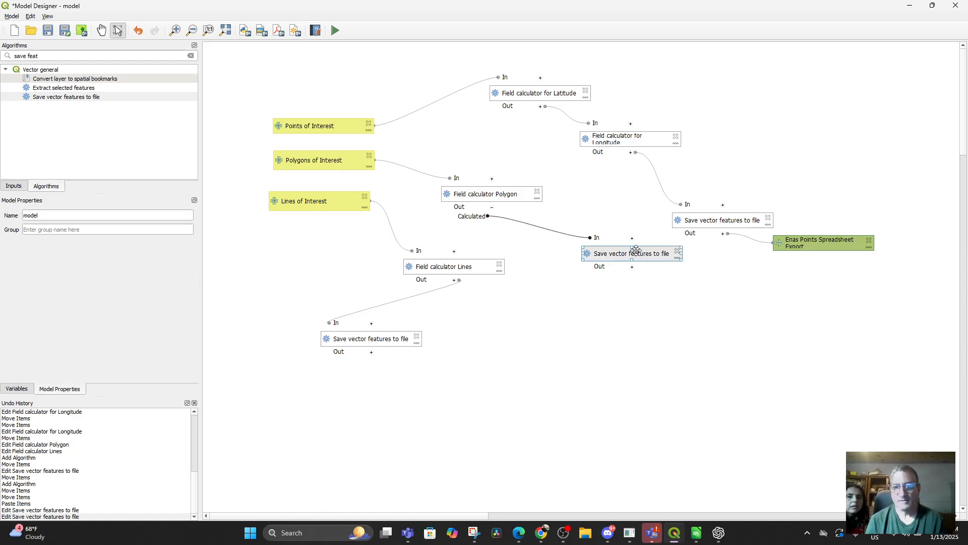
pyautogui.doubleClick(645, 253)
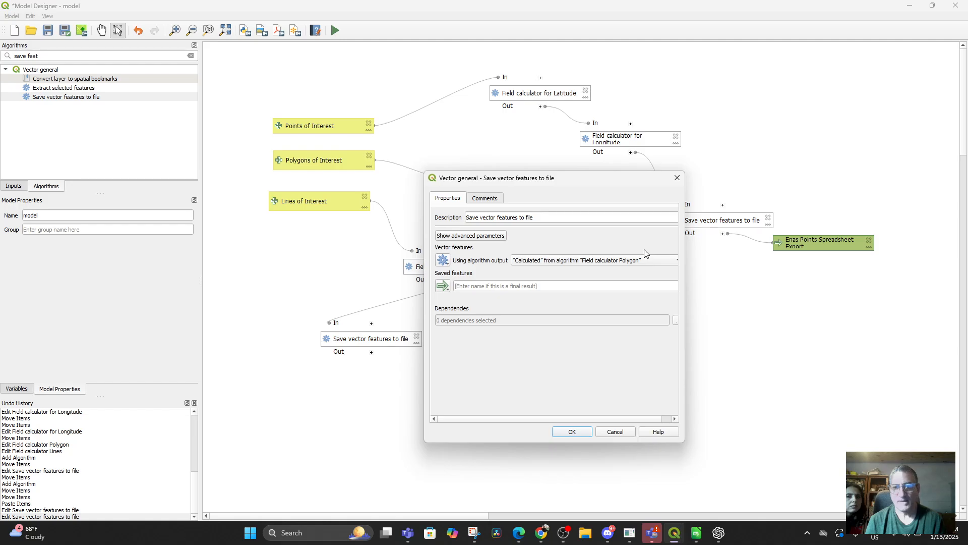
pyautogui.click(442, 286)
pyautogui.click(456, 297)
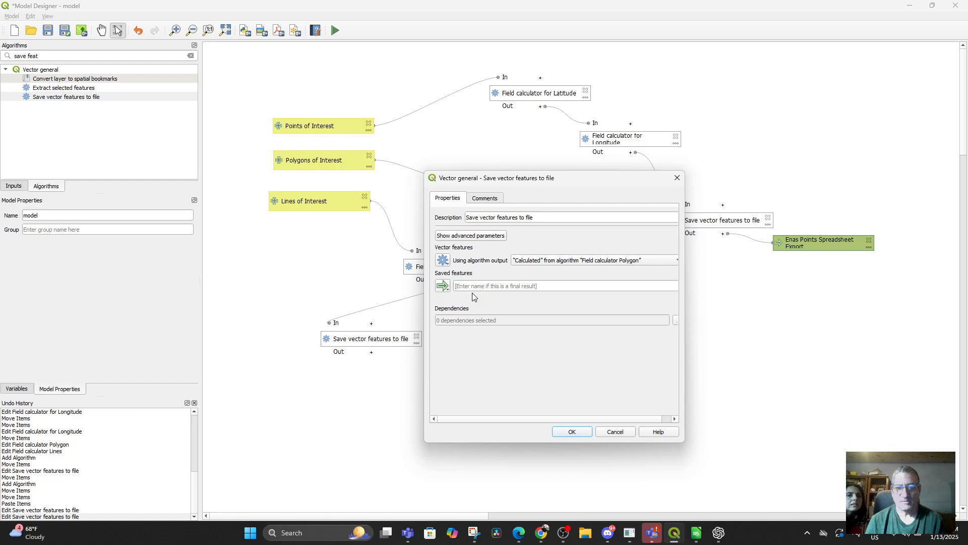
pyautogui.click(475, 290)
pyautogui.rightClick(475, 290)
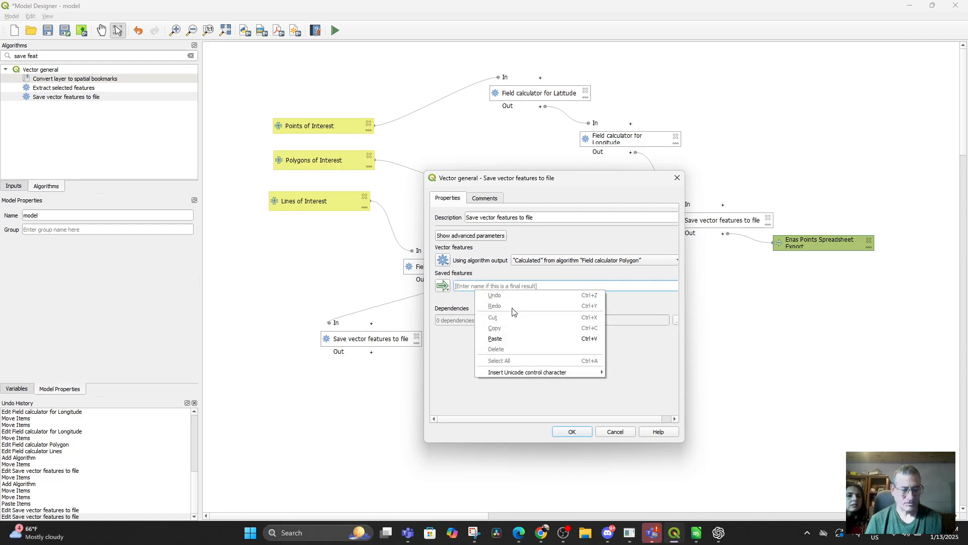
pyautogui.click(498, 336)
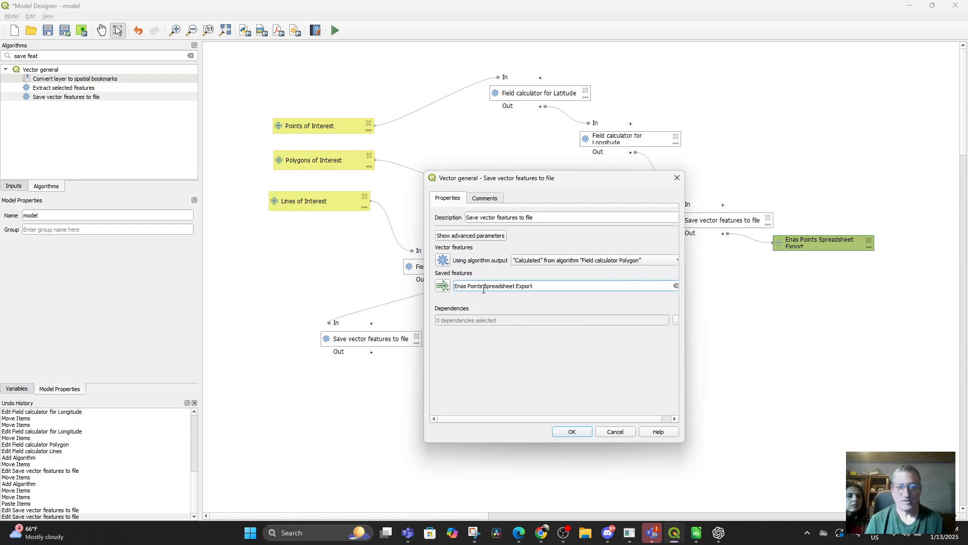
pyautogui.moveTo(484, 287); pyautogui.dragTo(468, 285)
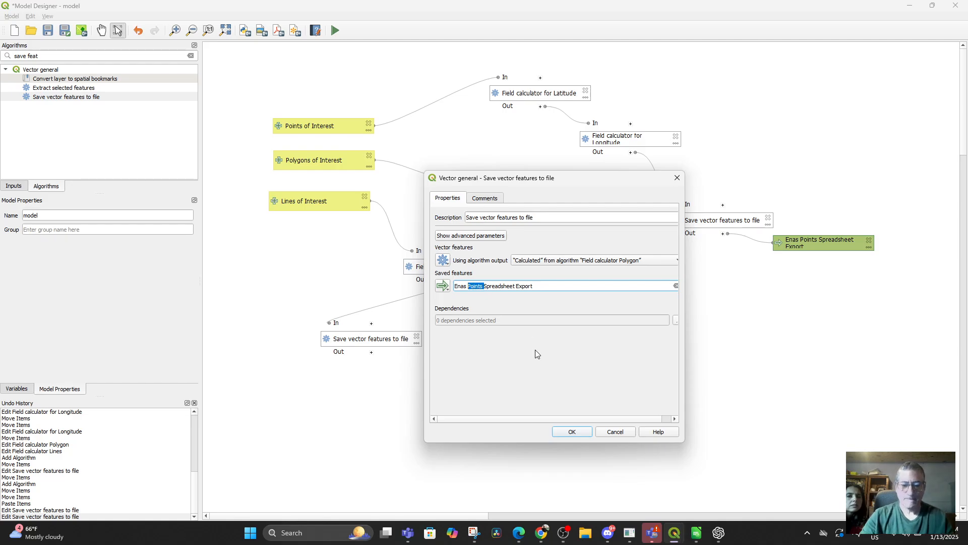
pyautogui.write('Polygons')
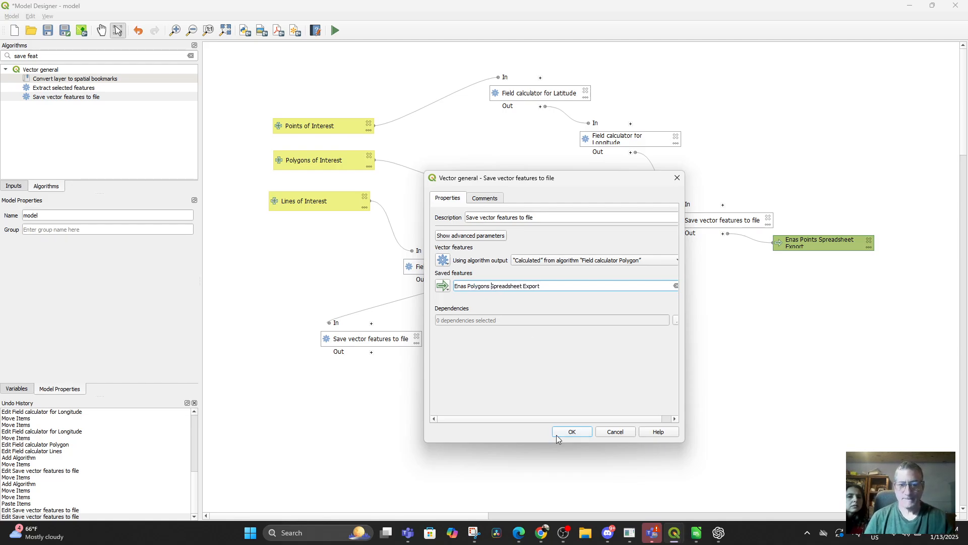
pyautogui.click(558, 434)
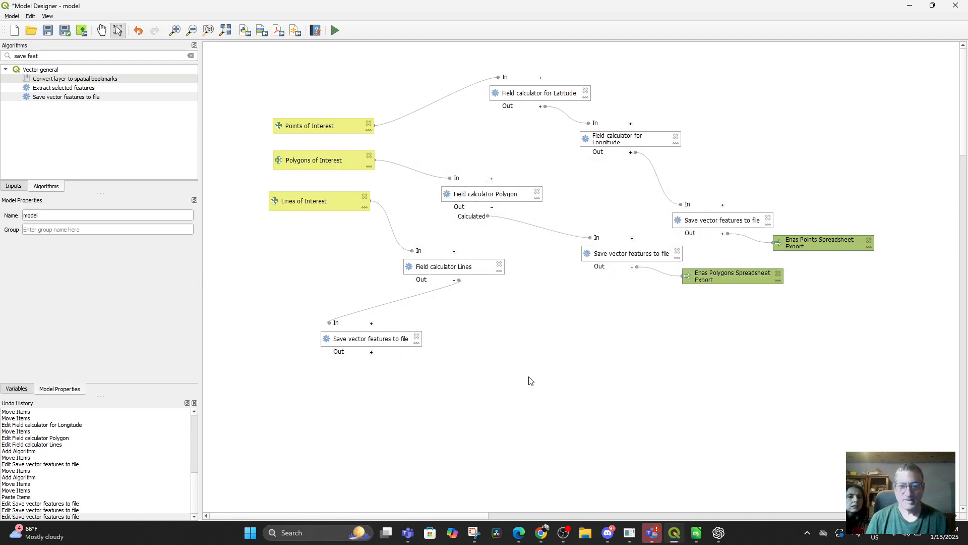
# Name the line branch's saved-features model output by reusing the copied points output name with "Lines" in place of "Points"
pyautogui.doubleClick(386, 343)
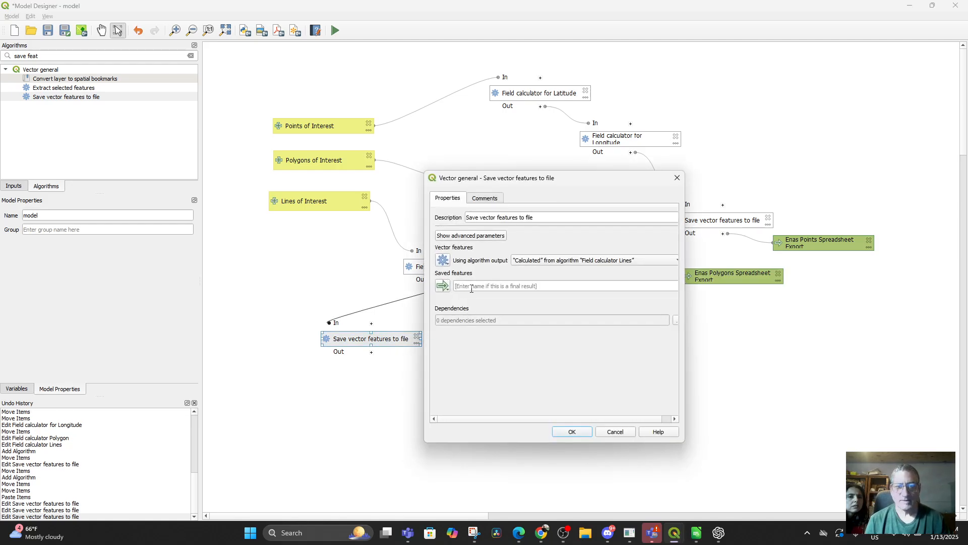
pyautogui.click(471, 288)
pyautogui.rightClick(470, 291)
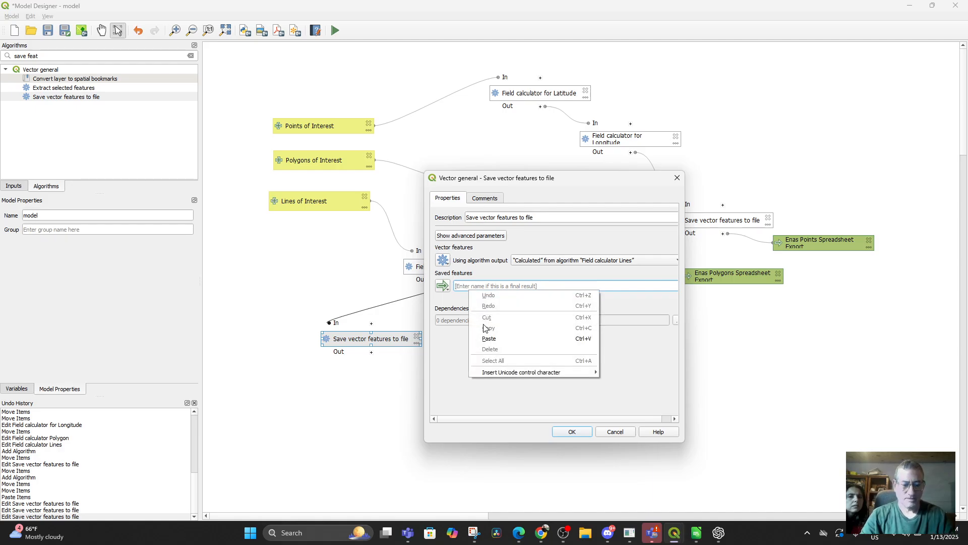
pyautogui.click(495, 336)
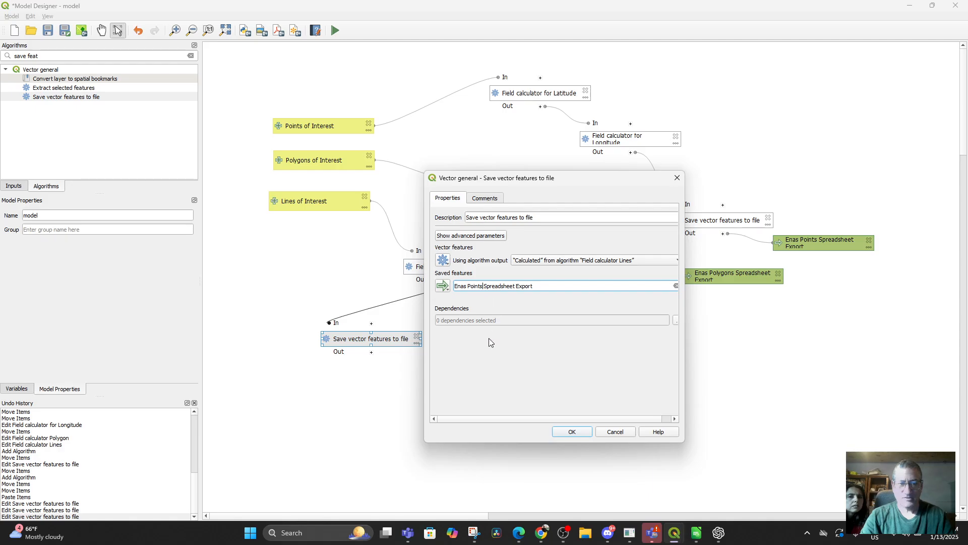
pyautogui.press('BackSpace')
pyautogui.press('BackSpace')
pyautogui.press('BackSpace')
pyautogui.press('BackSpace')
pyautogui.press('BackSpace')
pyautogui.press('BackSpace')
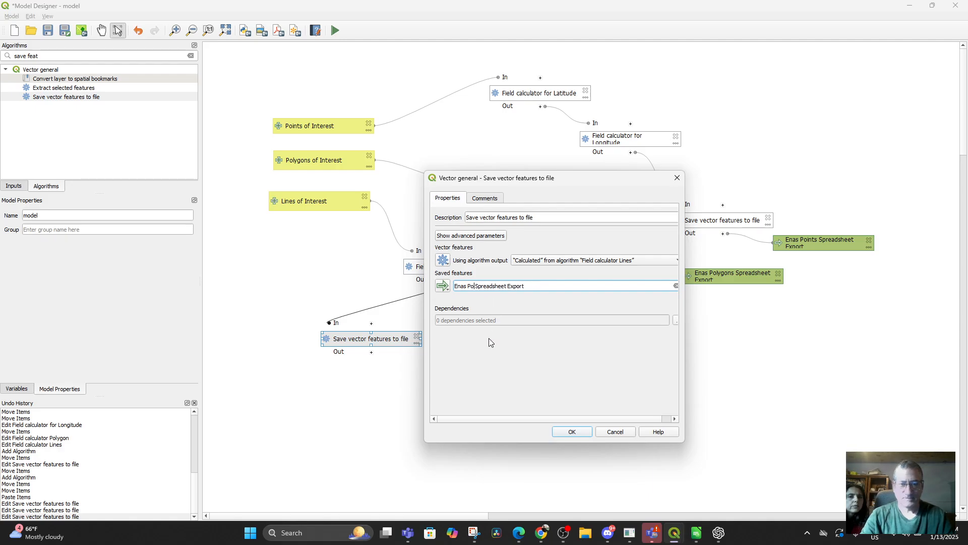
pyautogui.write('Lines')
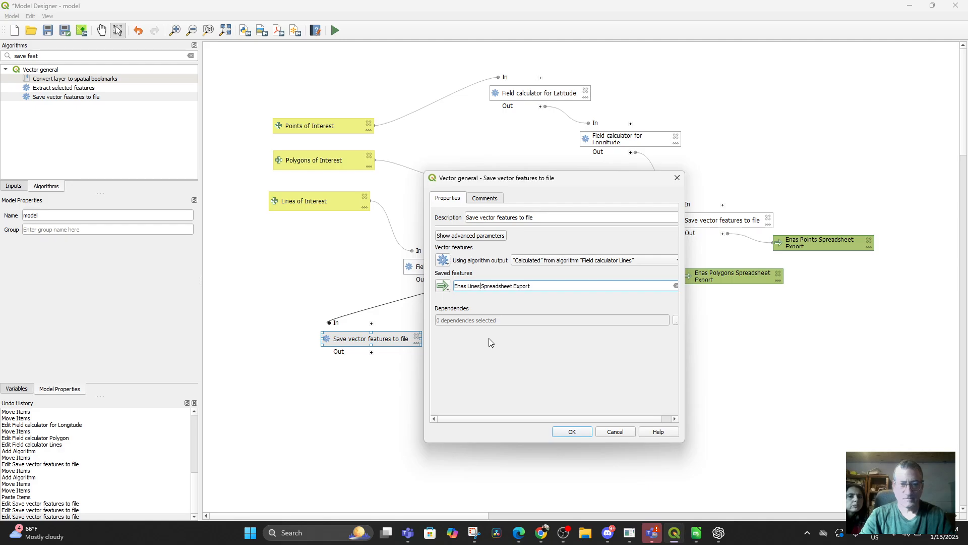
pyautogui.click(579, 430)
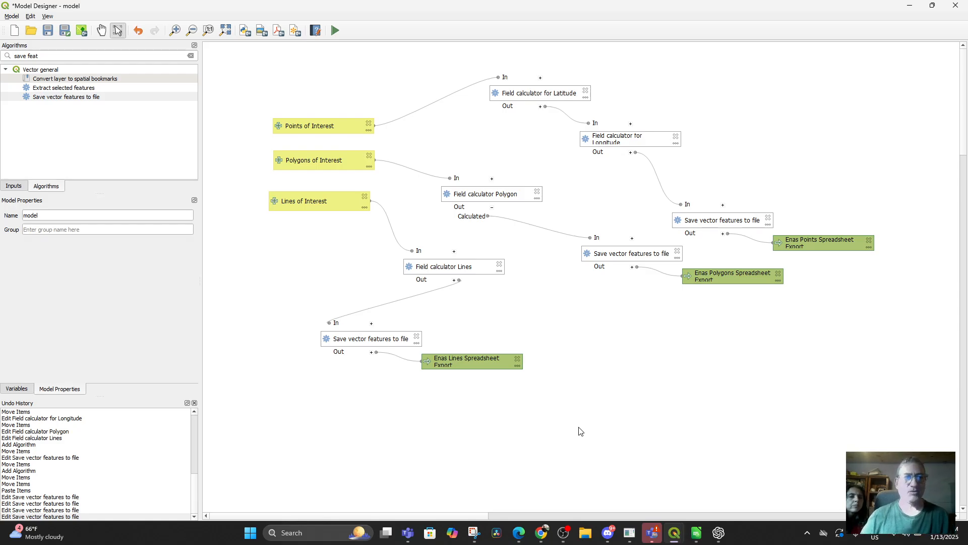
# Save the model in BoundaryMapsandotherDATA > Spreadsheets and Attribute Tables, naming the file with the owner's first name plus "ModelExport"
pyautogui.click(66, 33)
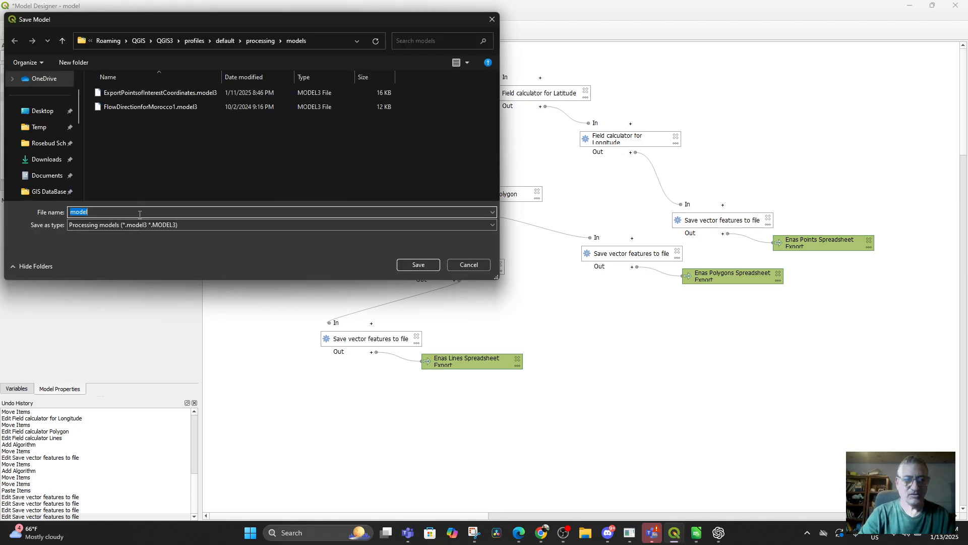
pyautogui.write('EnasM')
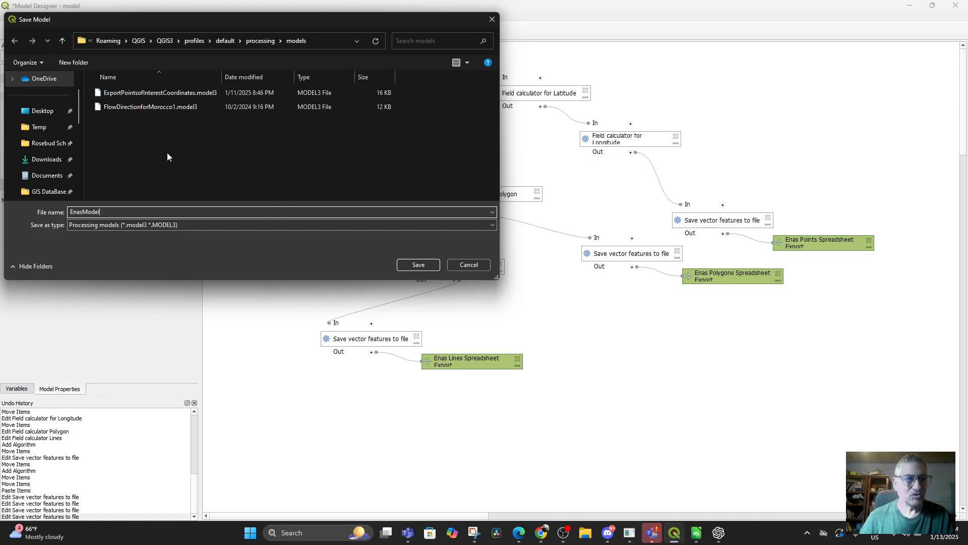
pyautogui.scroll(-2, 48, 182)
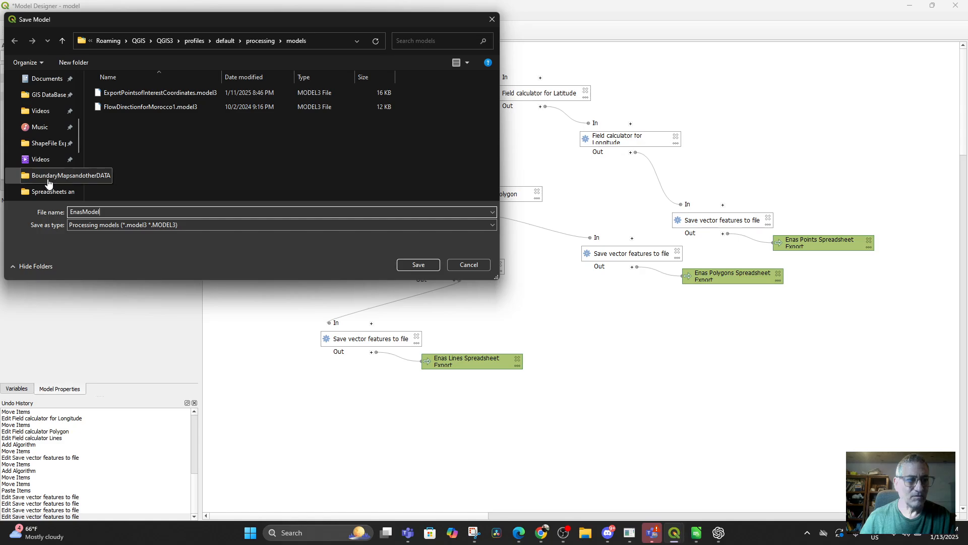
pyautogui.click(49, 180)
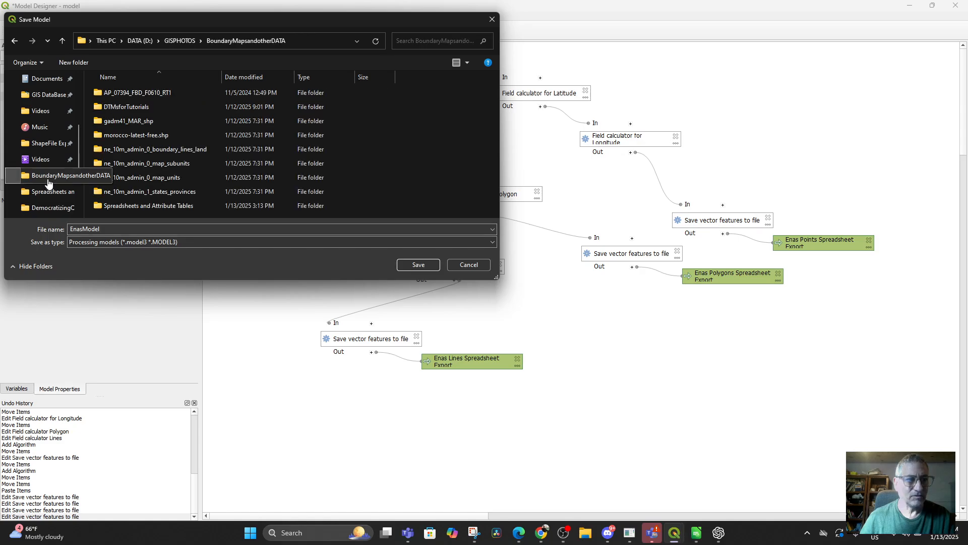
pyautogui.doubleClick(146, 207)
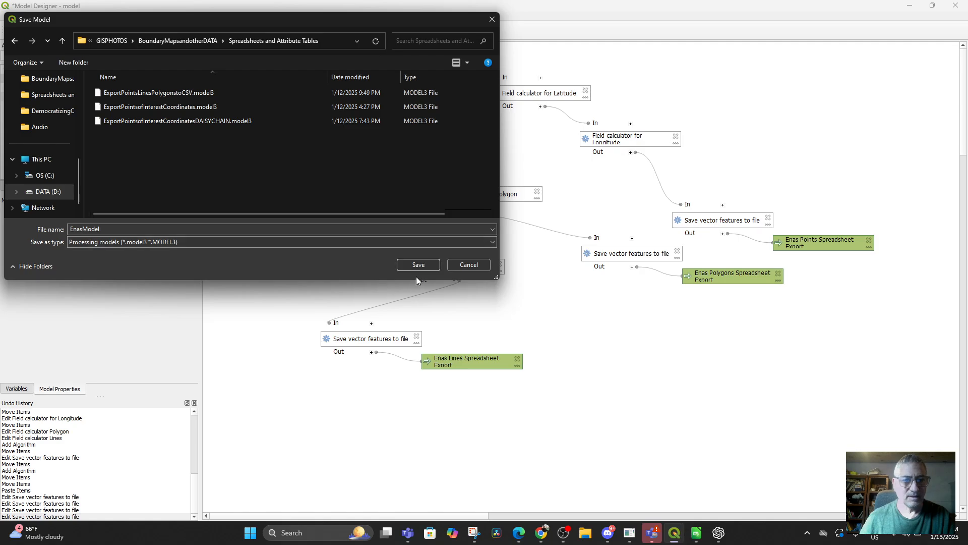
pyautogui.doubleClick(127, 228)
pyautogui.write('E')
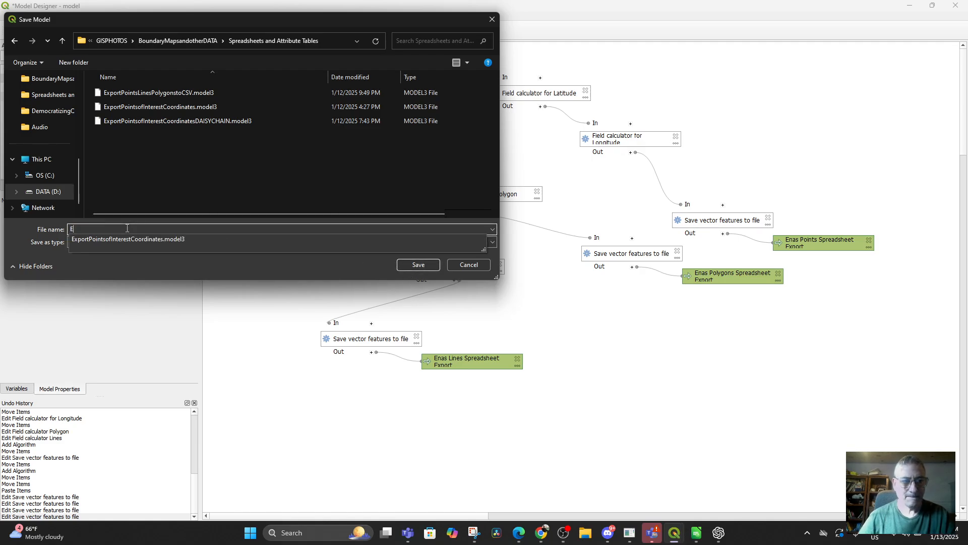
pyautogui.write('as')
pyautogui.press('BackSpace')
pyautogui.press('BackSpace')
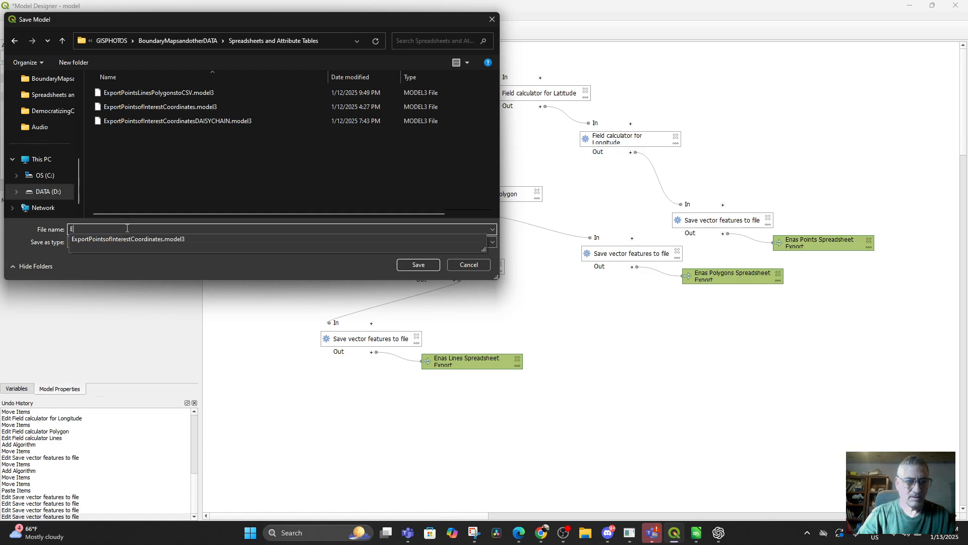
pyautogui.write('nasModelExport')
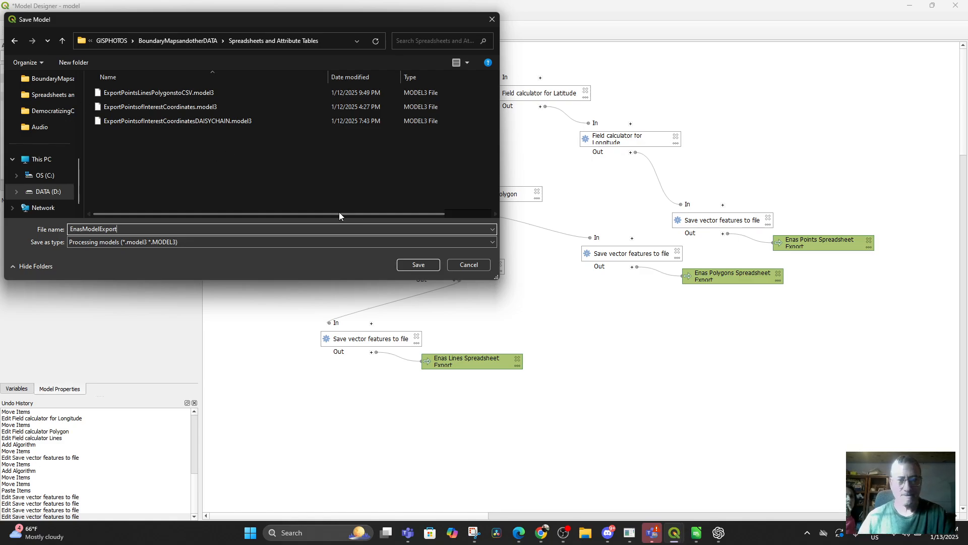
pyautogui.click(414, 268)
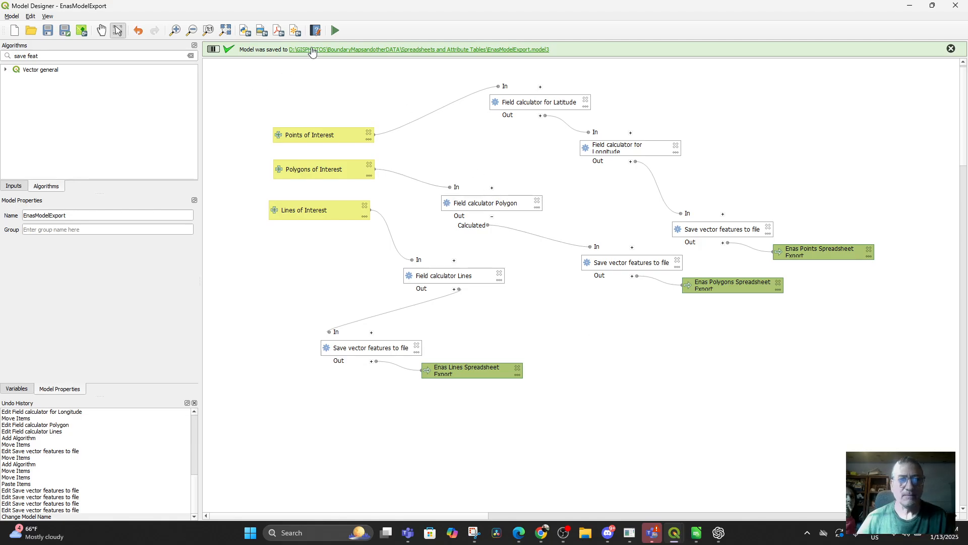
pyautogui.click(335, 30)
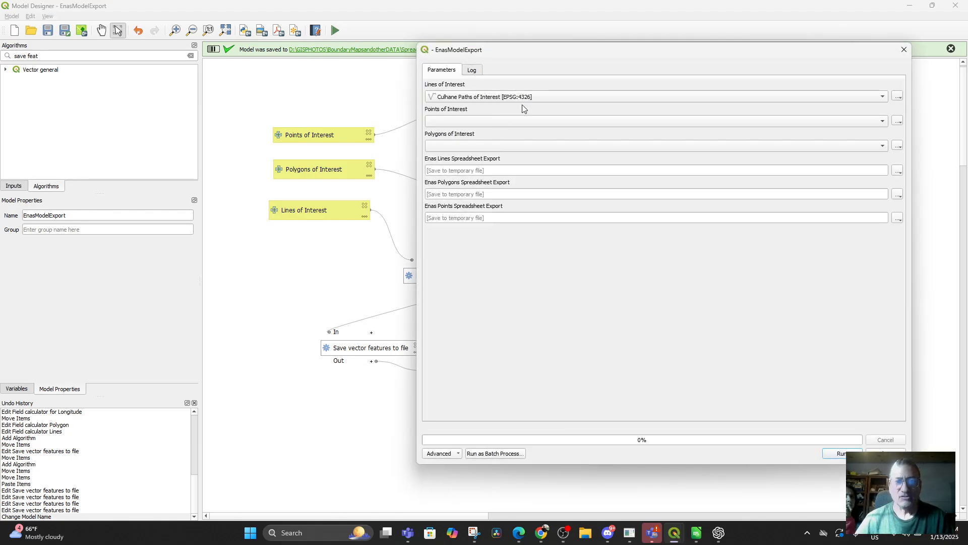
pyautogui.click(551, 96)
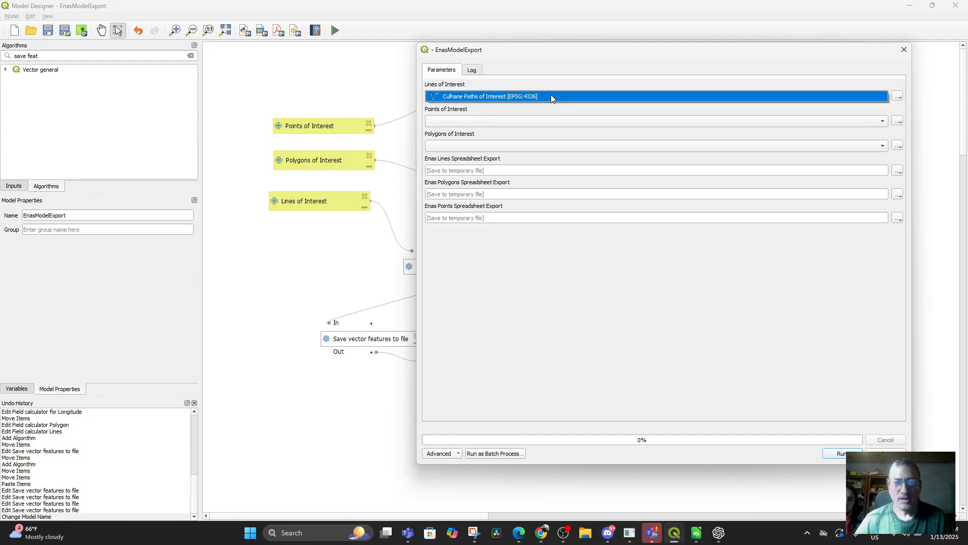
pyautogui.click(545, 121)
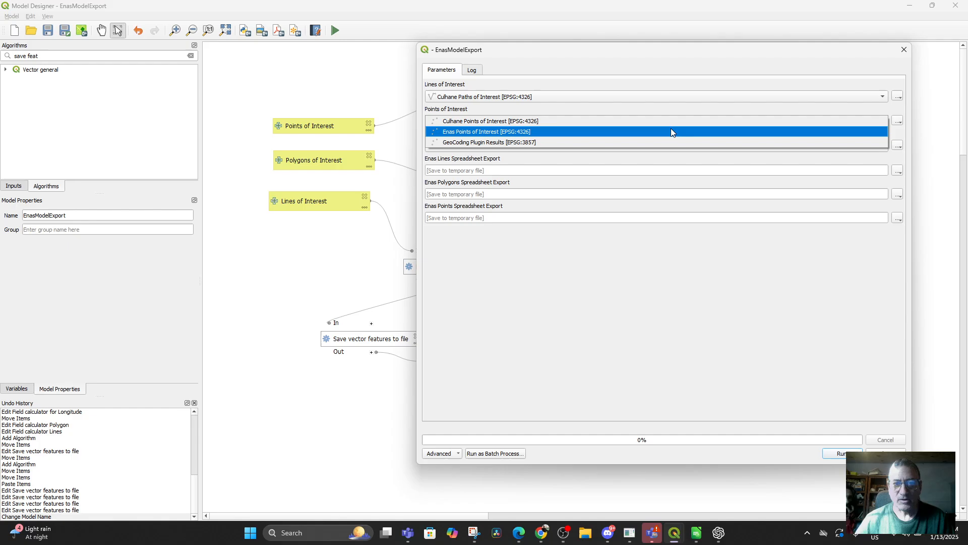
pyautogui.click(511, 131)
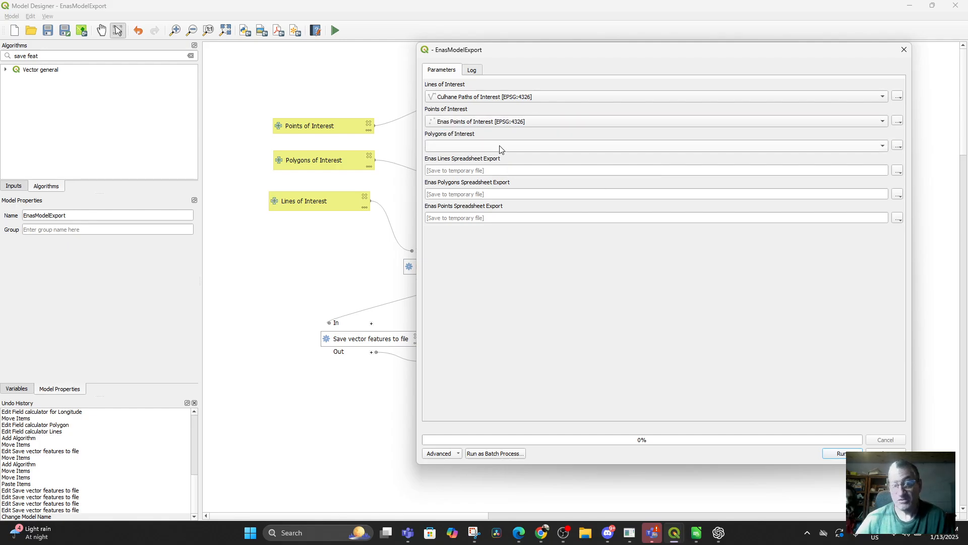
pyautogui.click(494, 146)
pyautogui.click(500, 146)
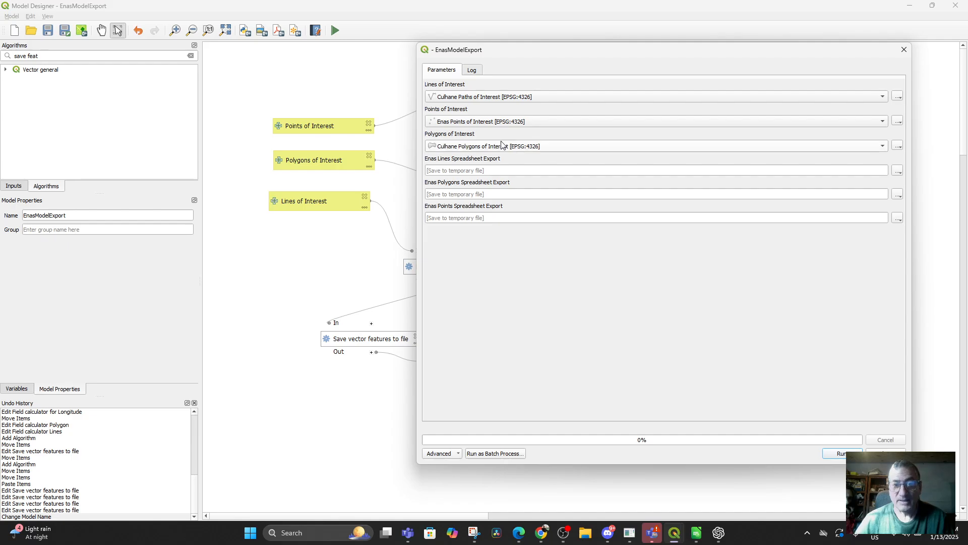
pyautogui.click(498, 170)
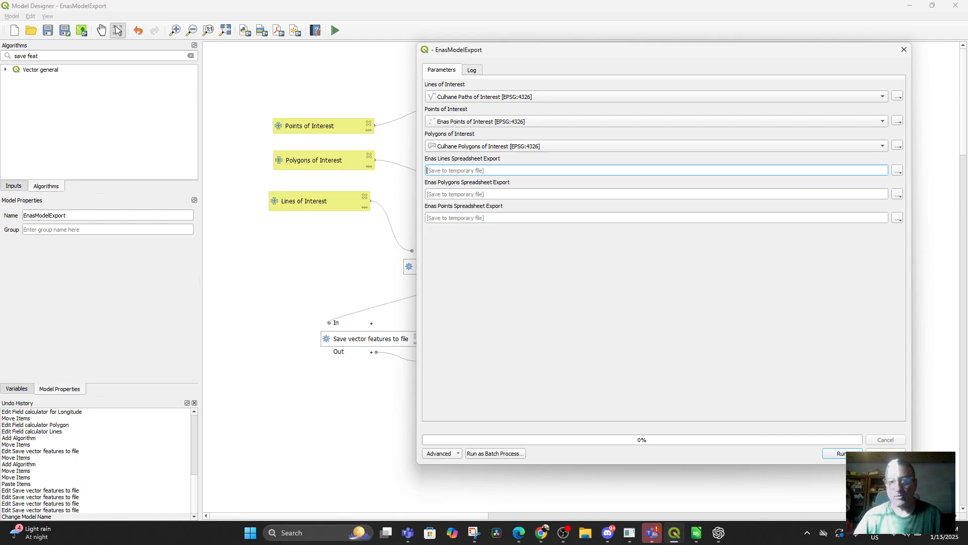
pyautogui.press('Escape')
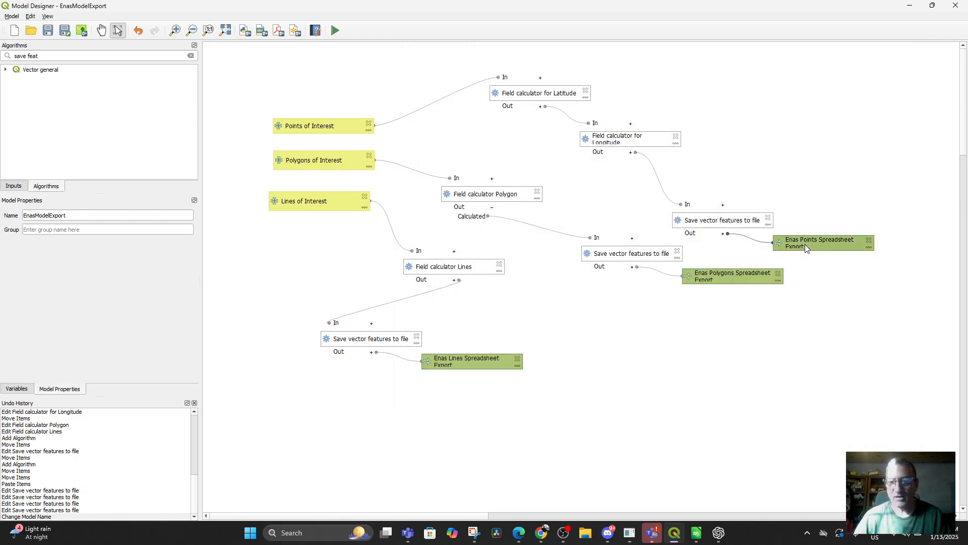
# Try setting the points spreadsheet output's default value to a GeoPackage file named with the owner's first name plus "PointExport"
pyautogui.doubleClick(805, 244)
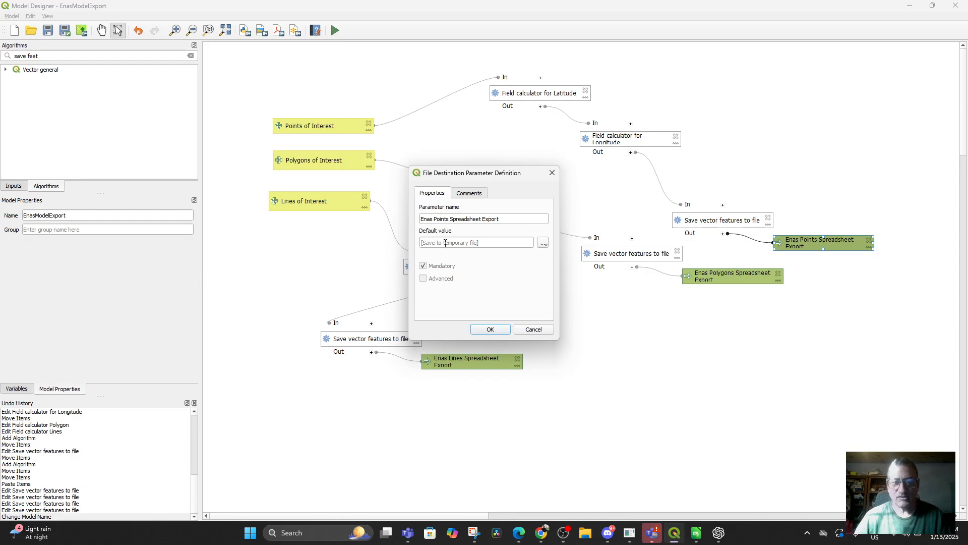
pyautogui.click(542, 246)
pyautogui.click(551, 252)
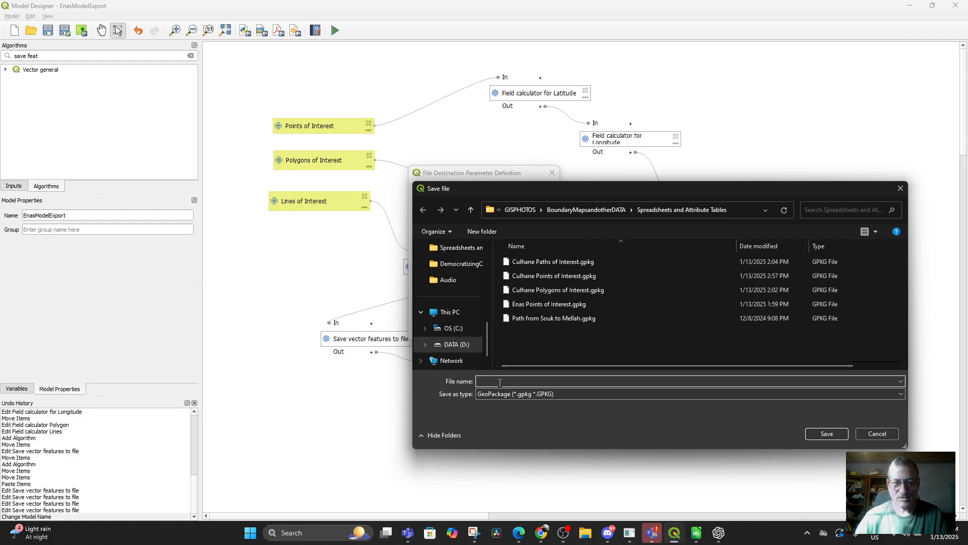
pyautogui.write('Enas')
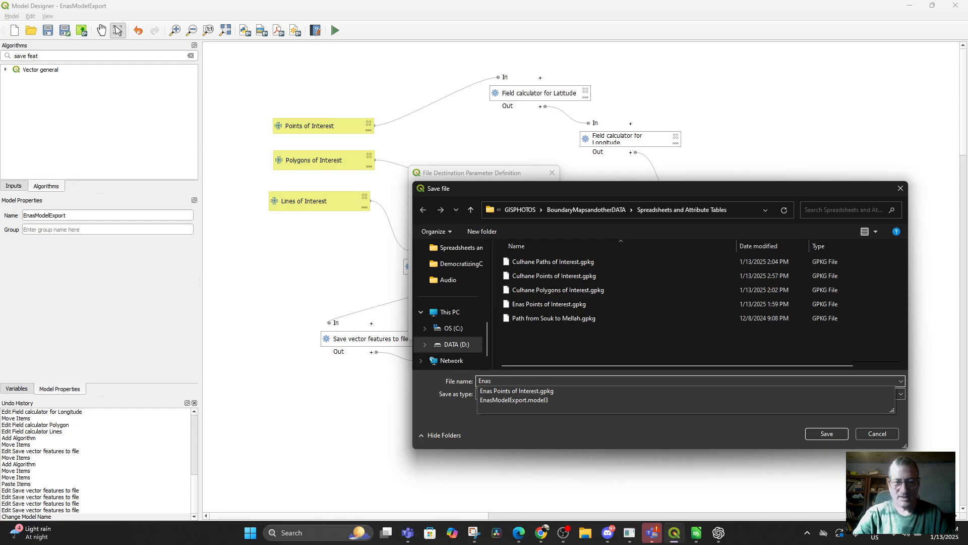
pyautogui.write('Point')
pyautogui.press('Return')
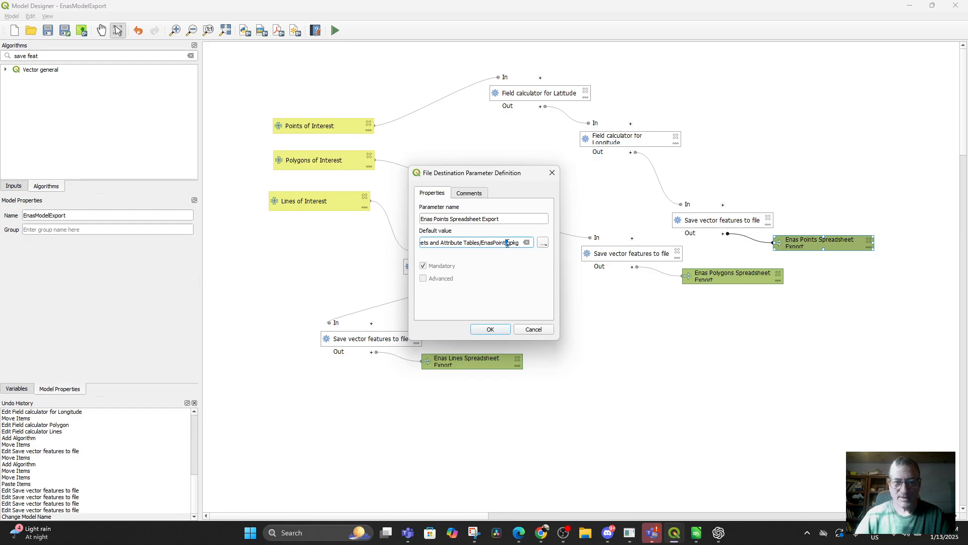
pyautogui.write('ort')
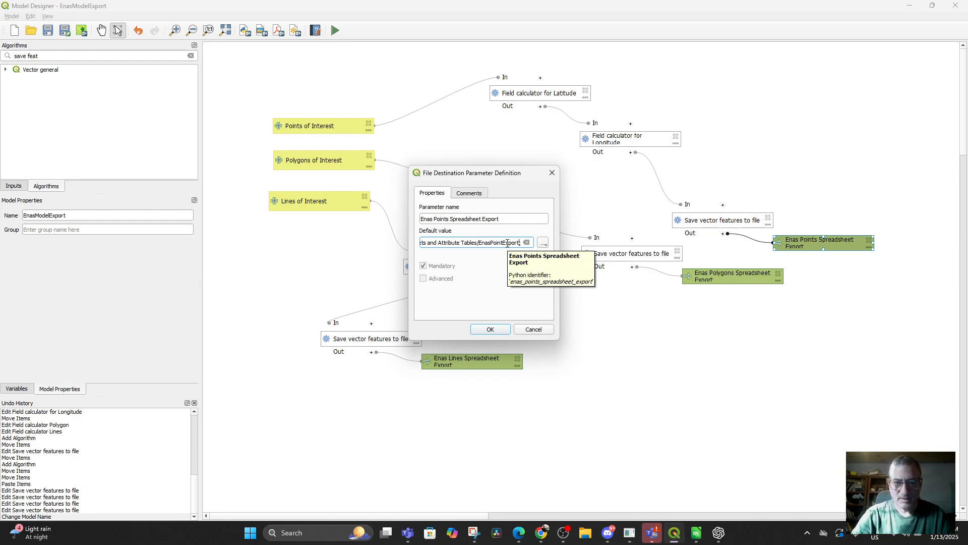
pyautogui.moveTo(478, 243); pyautogui.dragTo(536, 247)
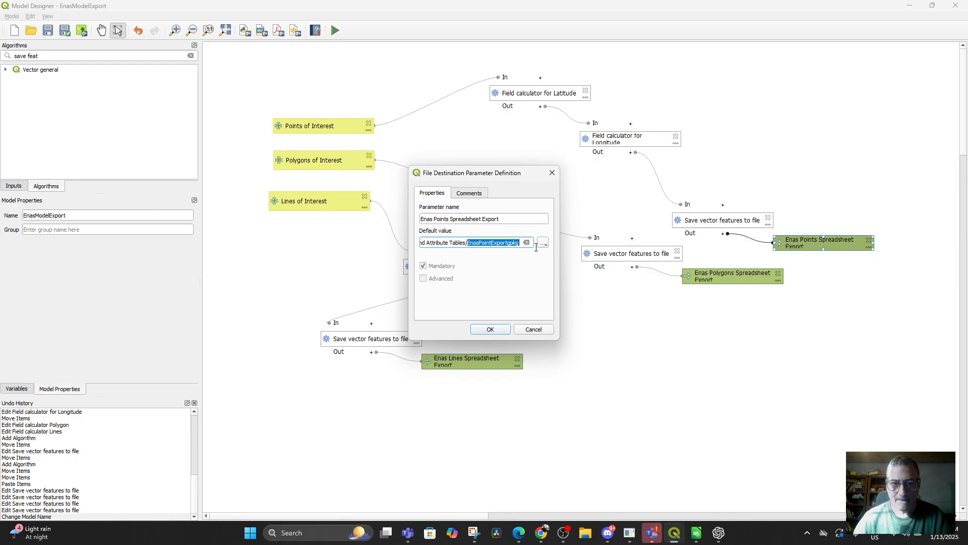
pyautogui.click(508, 244)
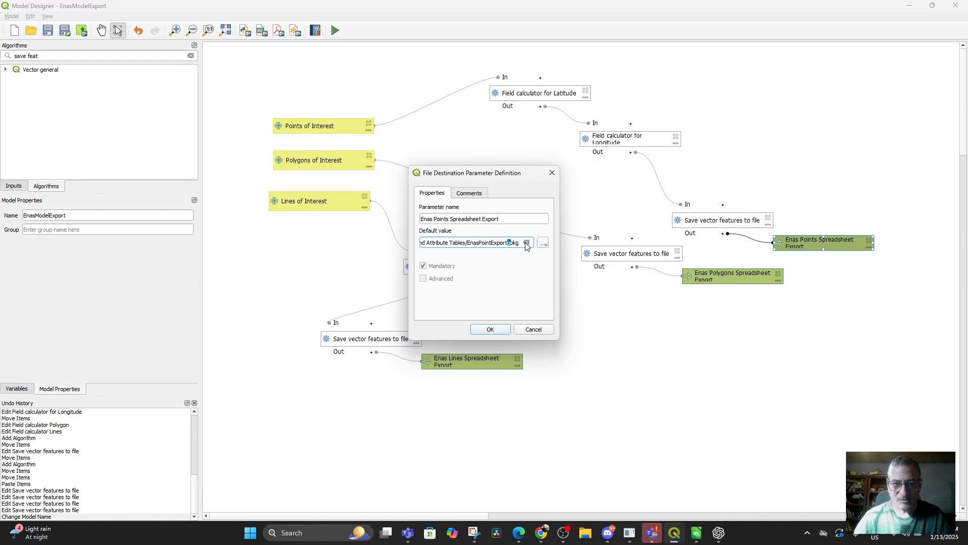
# Set the points spreadsheet output's default value to a Comma Separated Value file named with the owner's first name plus "PointExport"
pyautogui.click(542, 244)
pyautogui.click(573, 255)
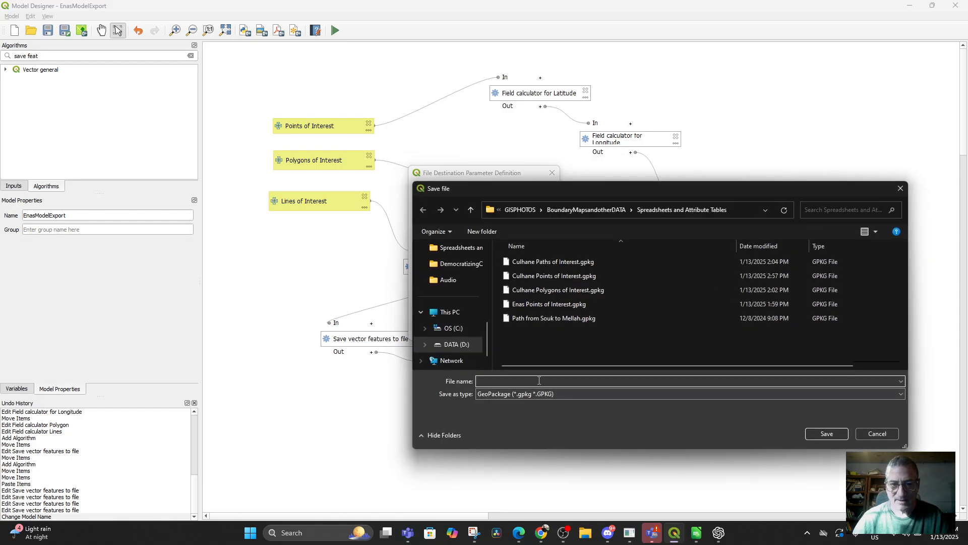
pyautogui.click(543, 393)
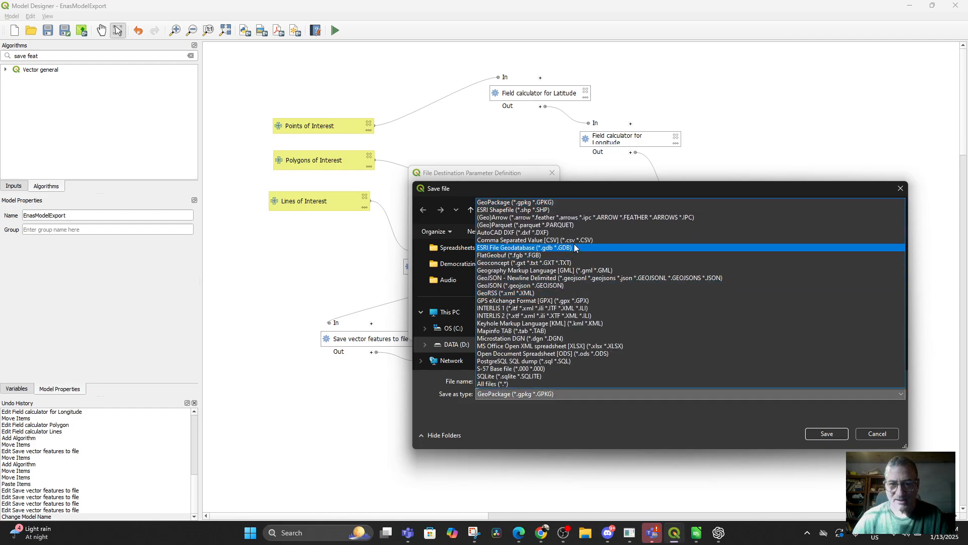
pyautogui.click(577, 238)
pyautogui.click(494, 380)
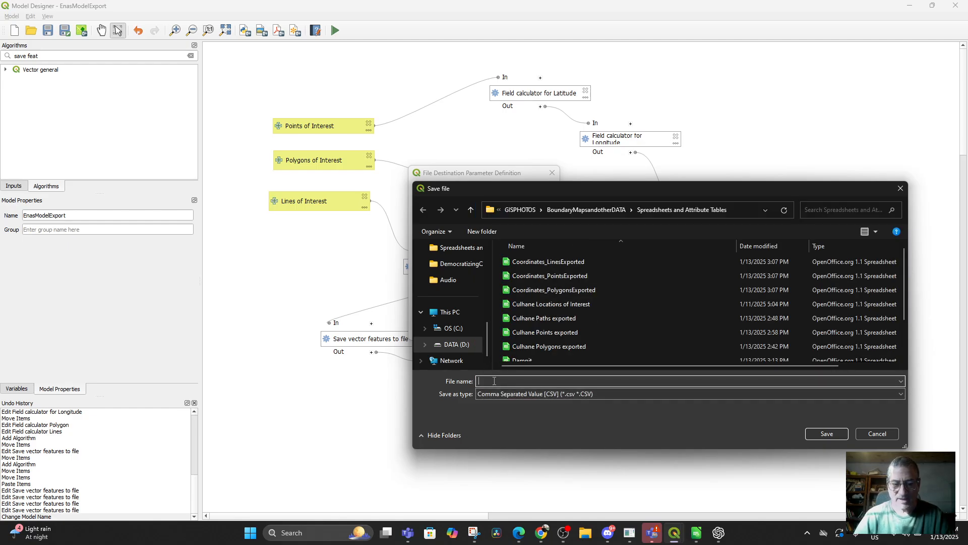
pyautogui.write('EnasPoint')
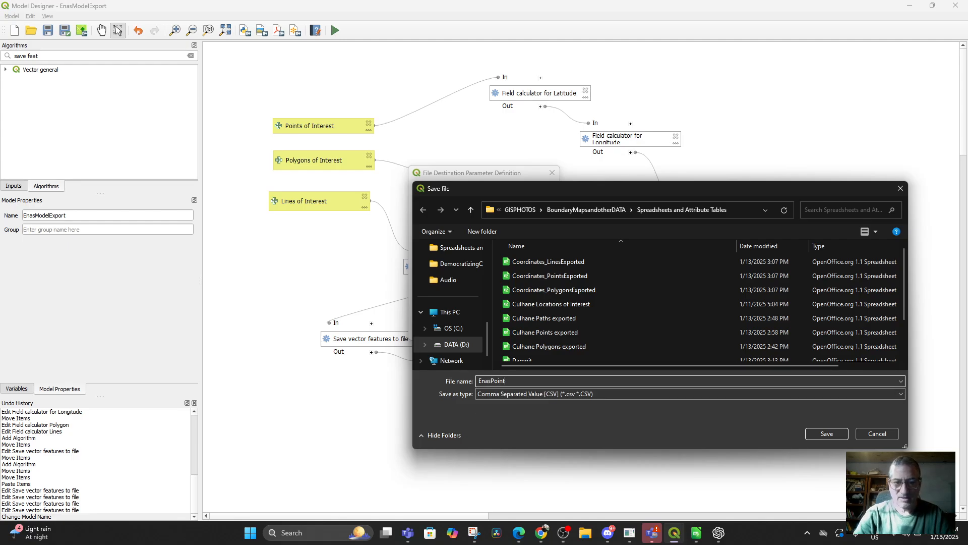
pyautogui.write('Export')
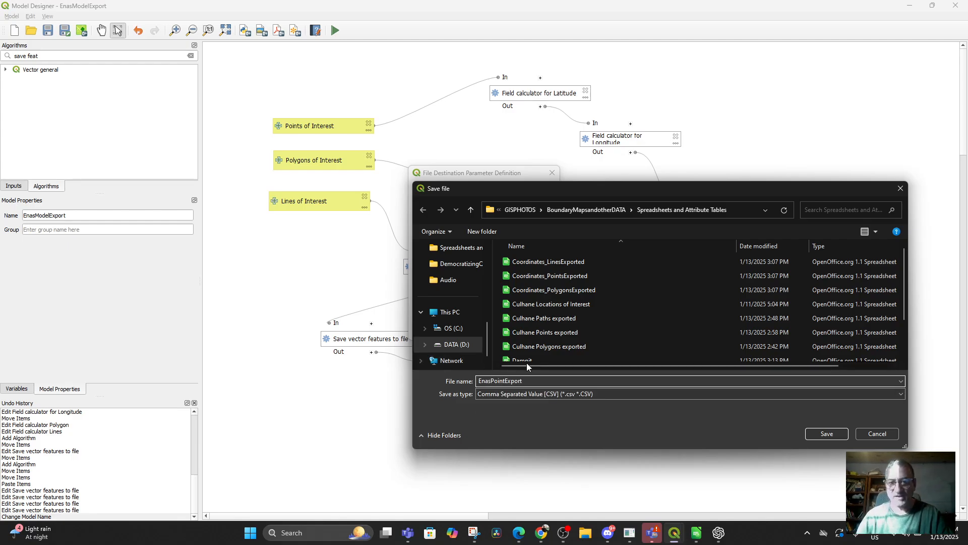
pyautogui.click(824, 434)
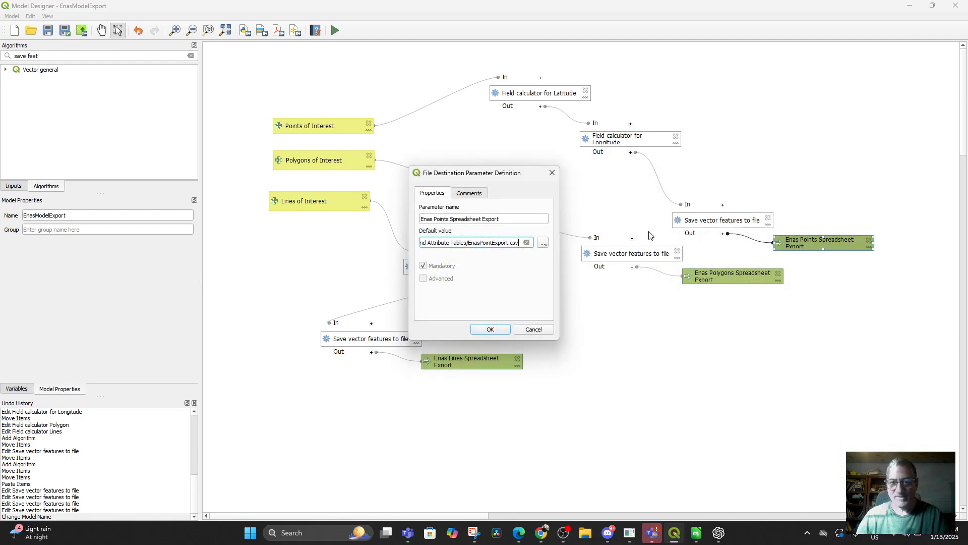
pyautogui.click(487, 329)
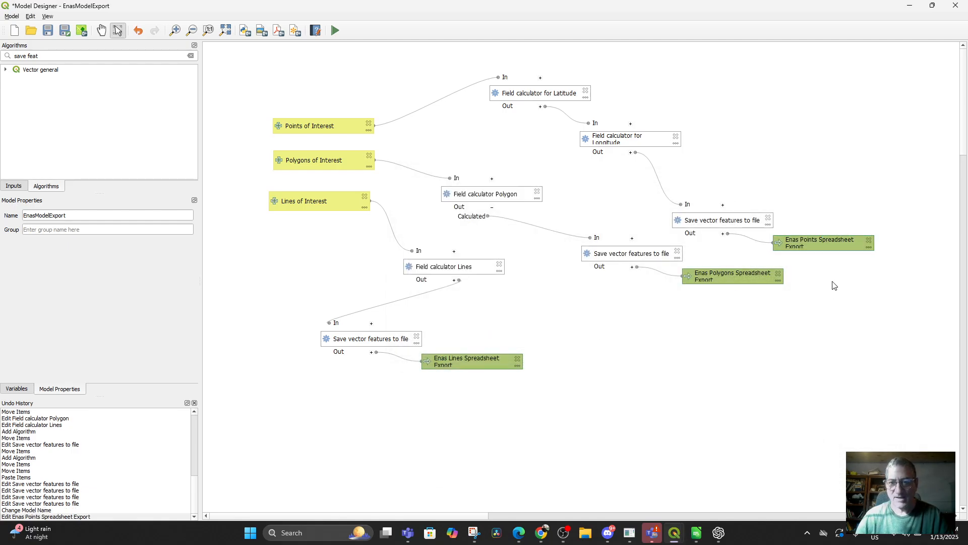
# Set the polygons spreadsheet output's default value to a Comma Separated Value file named with the owner's first name plus "PolygonExport"
pyautogui.click(720, 280)
pyautogui.doubleClick(720, 280)
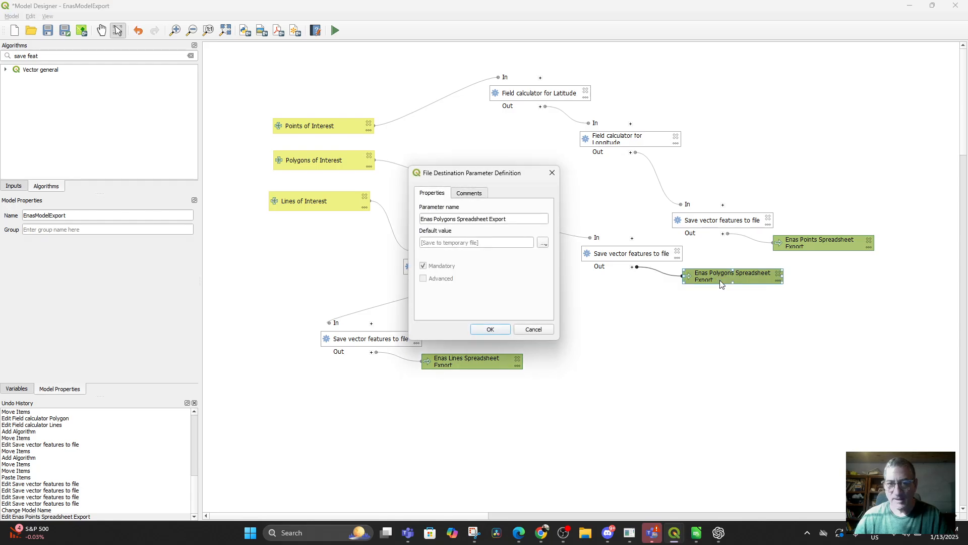
pyautogui.click(542, 244)
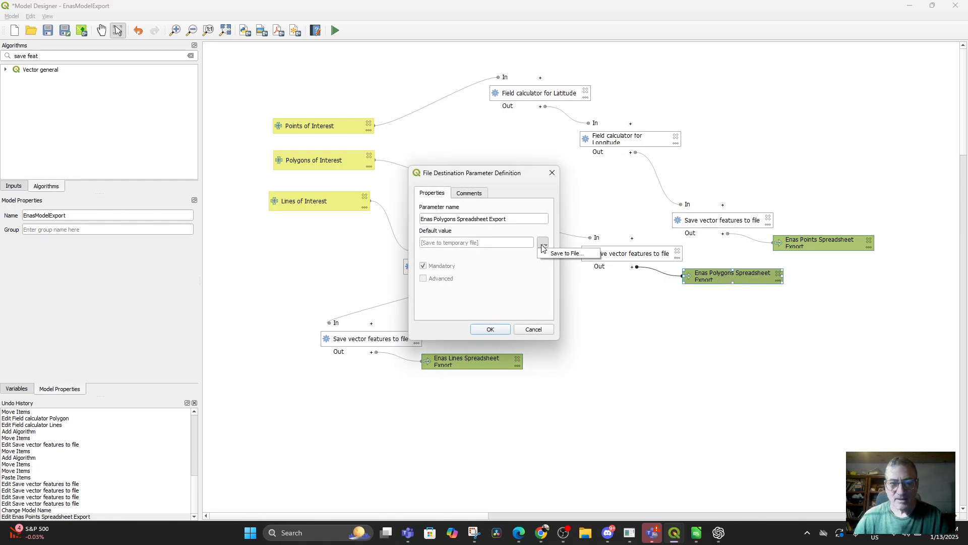
pyautogui.click(559, 254)
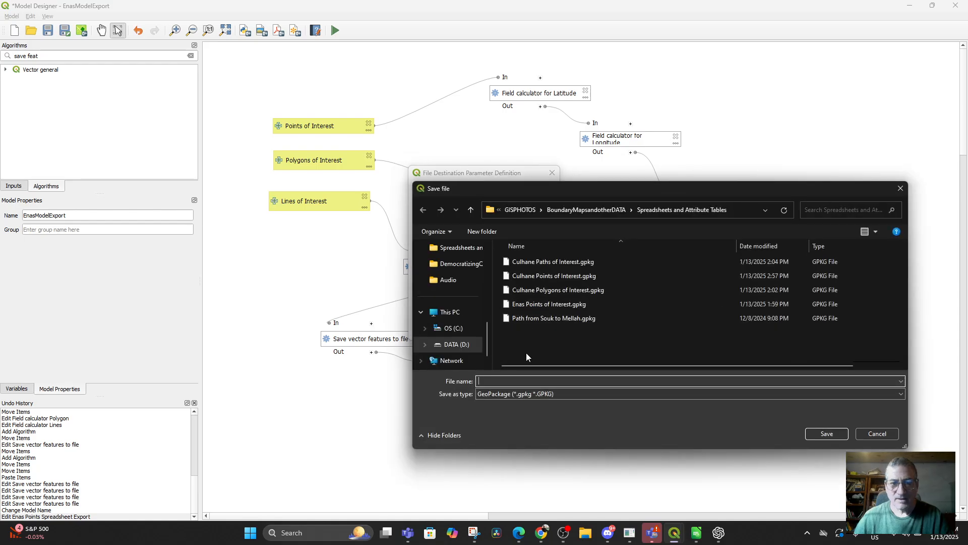
pyautogui.click(524, 392)
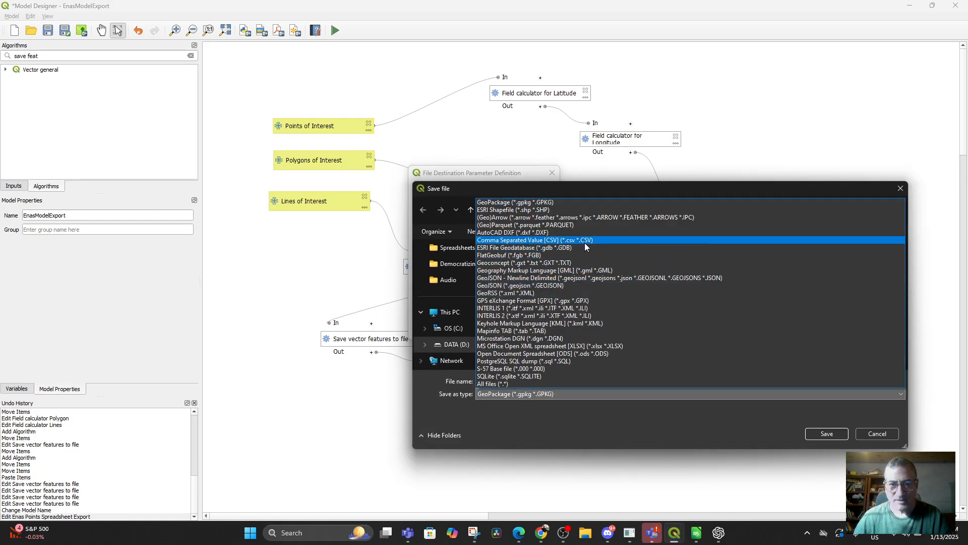
pyautogui.click(585, 241)
pyautogui.click(518, 381)
pyautogui.write('E')
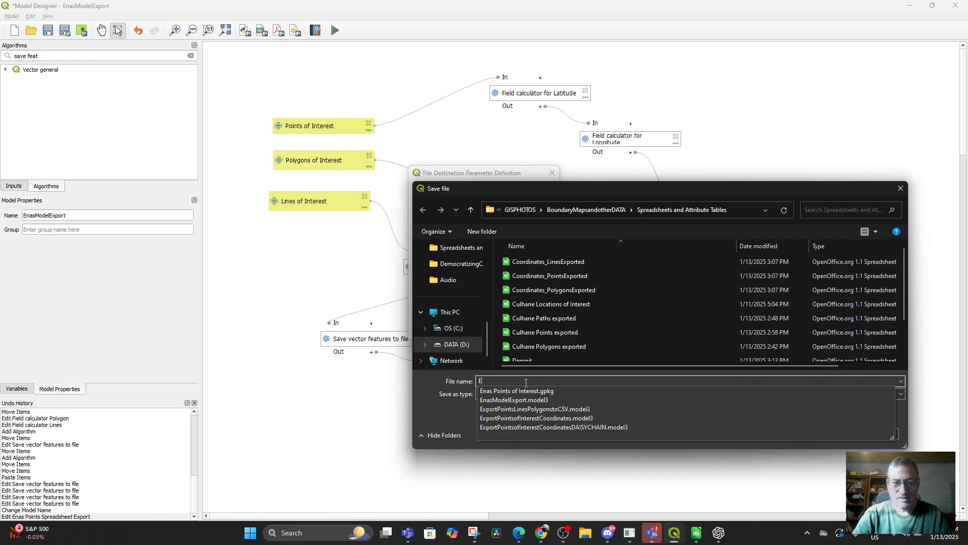
pyautogui.write('nasPolygonExport')
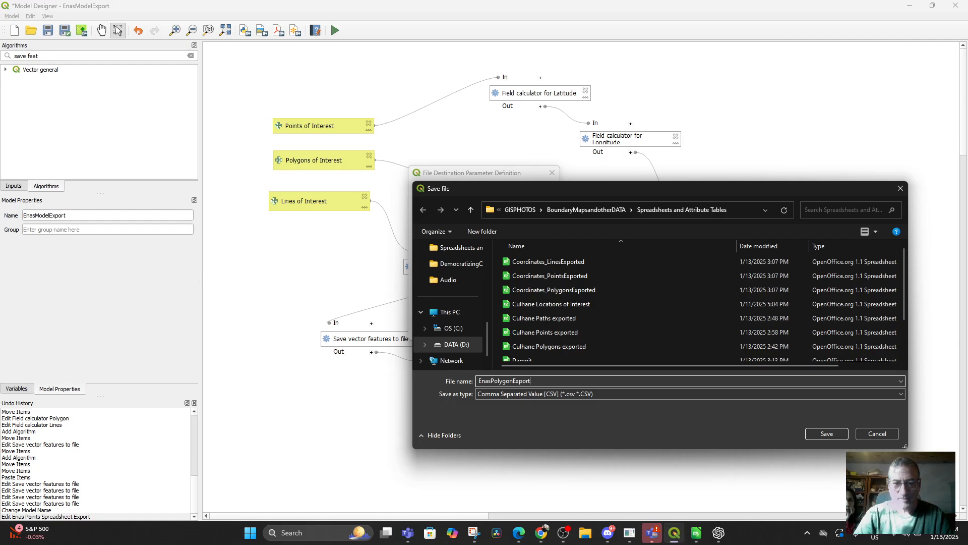
pyautogui.click(817, 434)
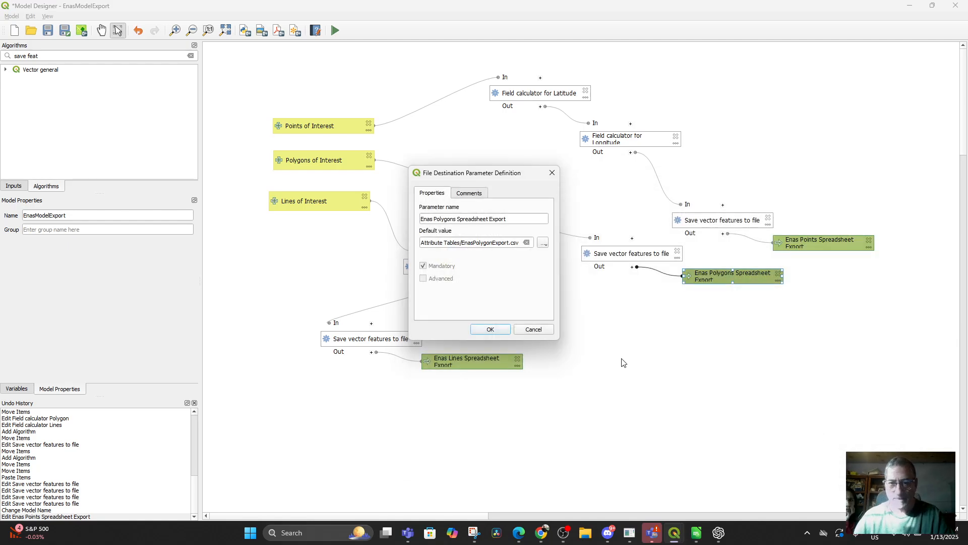
pyautogui.click(475, 331)
# Set the lines spreadsheet output's default value to a Comma Separated Value file named with the owner's first name plus "LineExport"
pyautogui.doubleClick(463, 359)
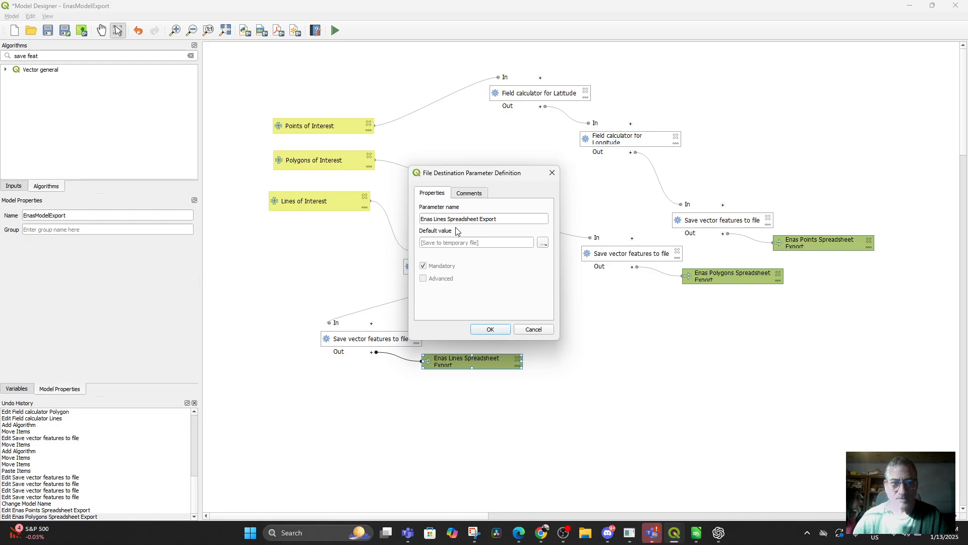
pyautogui.click(543, 244)
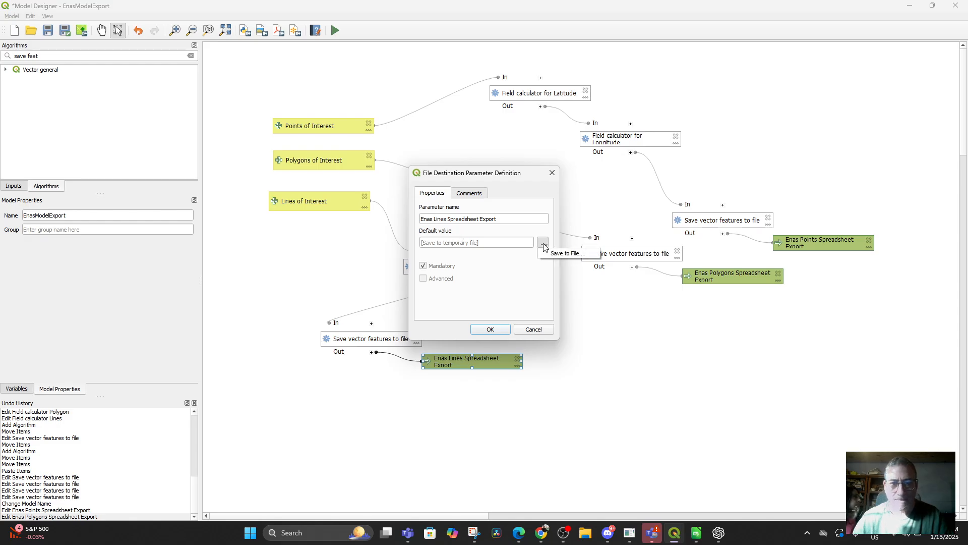
pyautogui.click(550, 254)
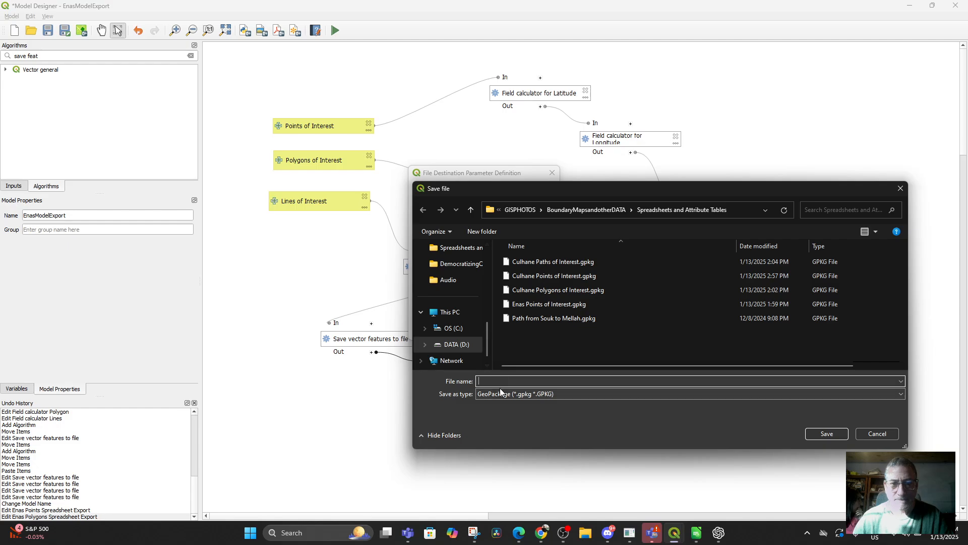
pyautogui.click(560, 397)
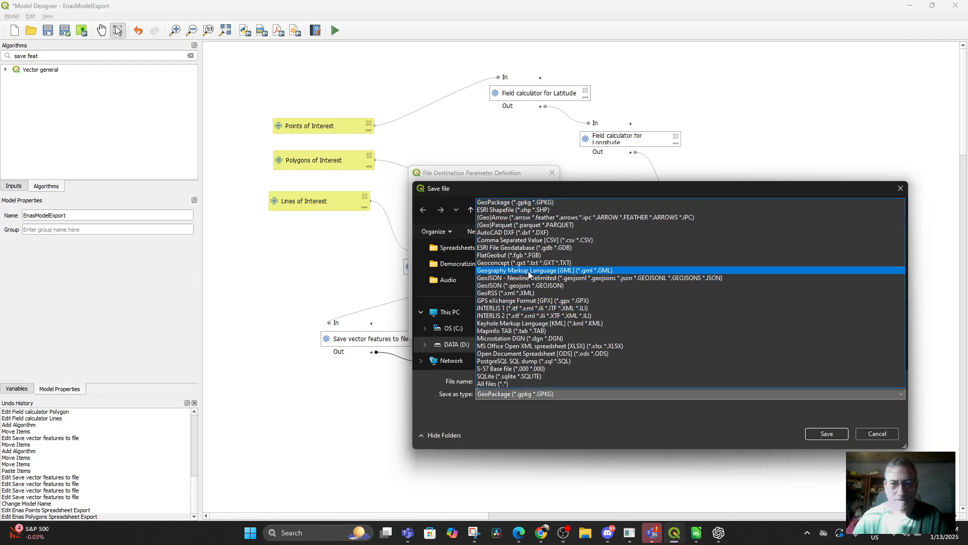
pyautogui.click(551, 239)
pyautogui.click(497, 383)
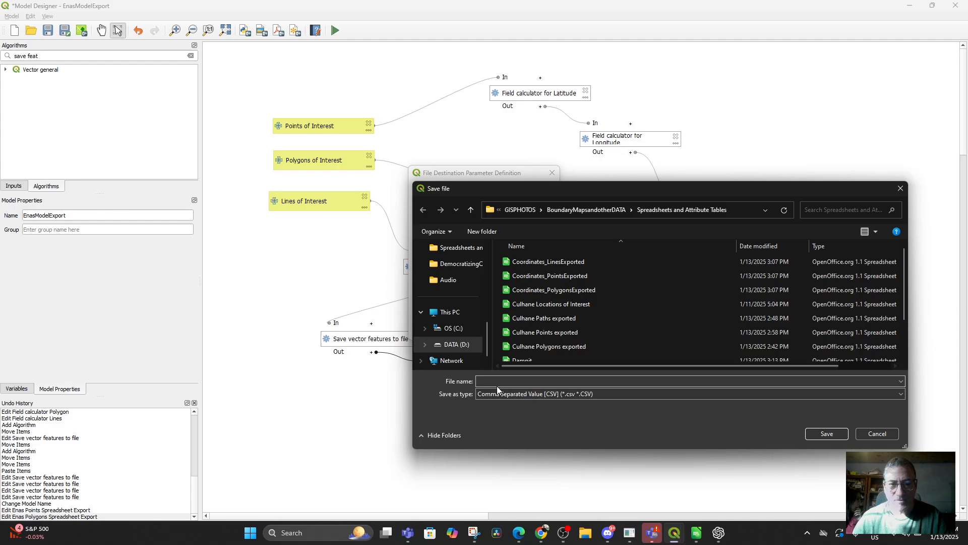
pyautogui.write('Enas')
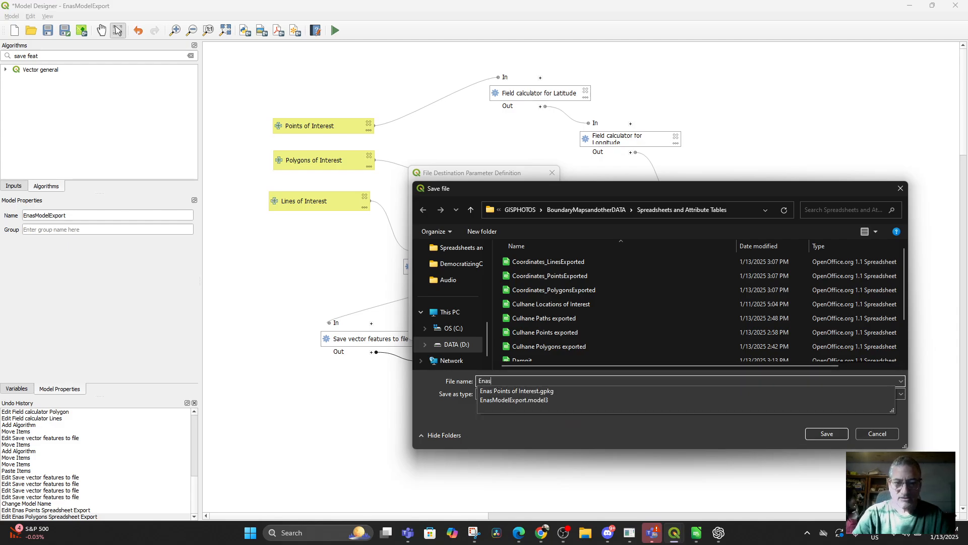
pyautogui.write('LineExport')
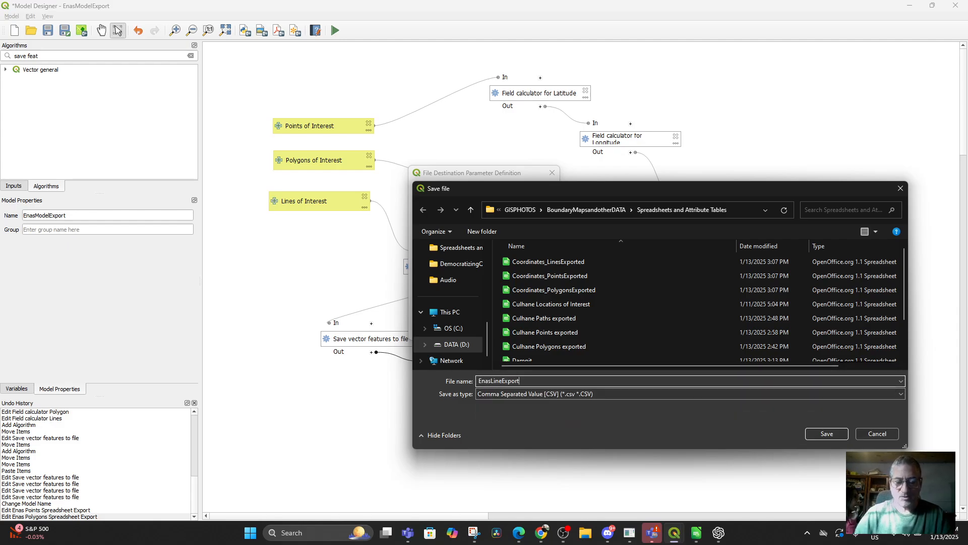
pyautogui.click(826, 434)
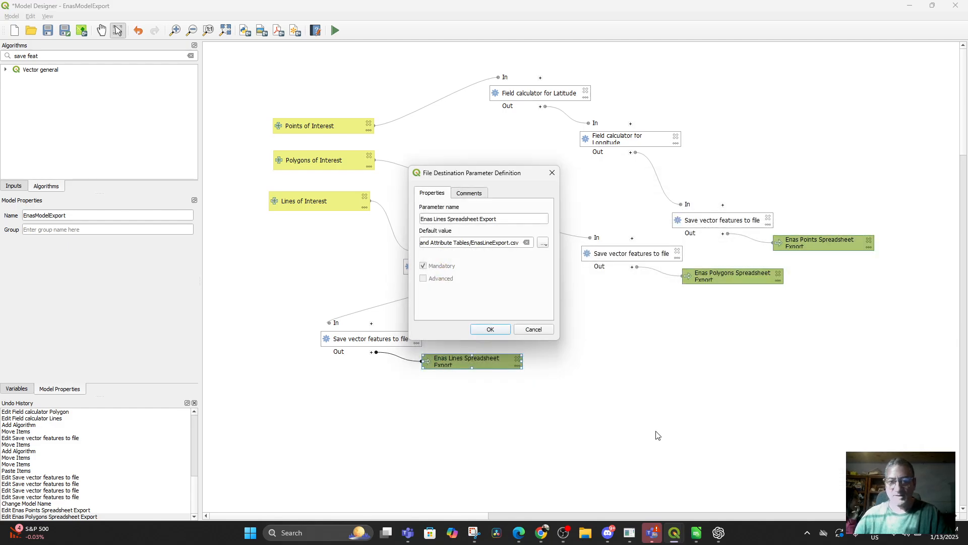
pyautogui.click(475, 328)
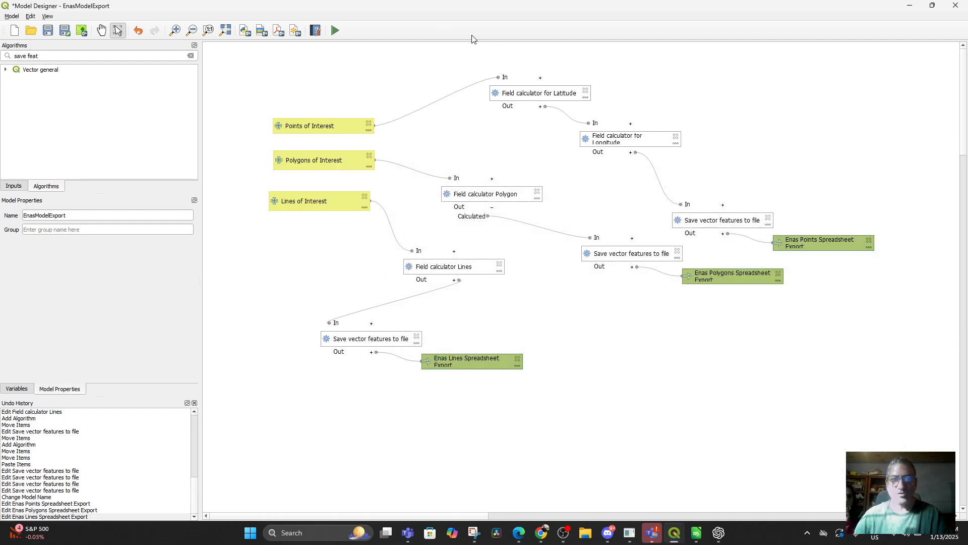
# Run the model using the Points of Interest layer bearing the model owner's first name and the available Polygons of Interest layer
pyautogui.click(336, 30)
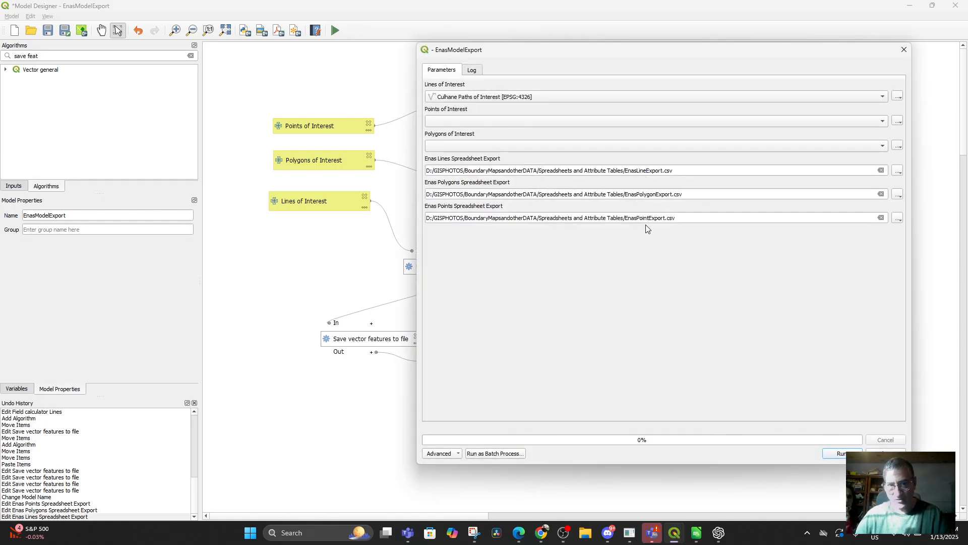
pyautogui.click(538, 123)
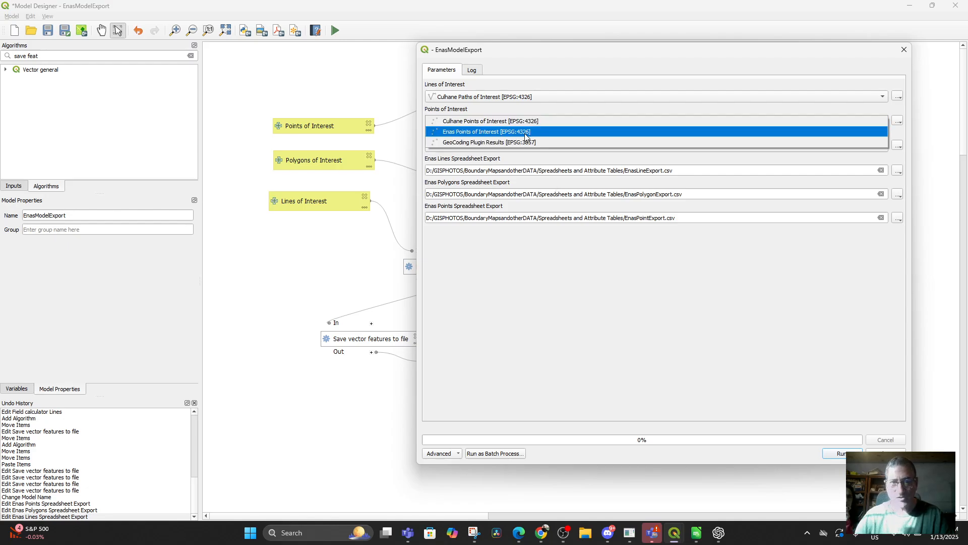
pyautogui.click(534, 132)
pyautogui.click(533, 147)
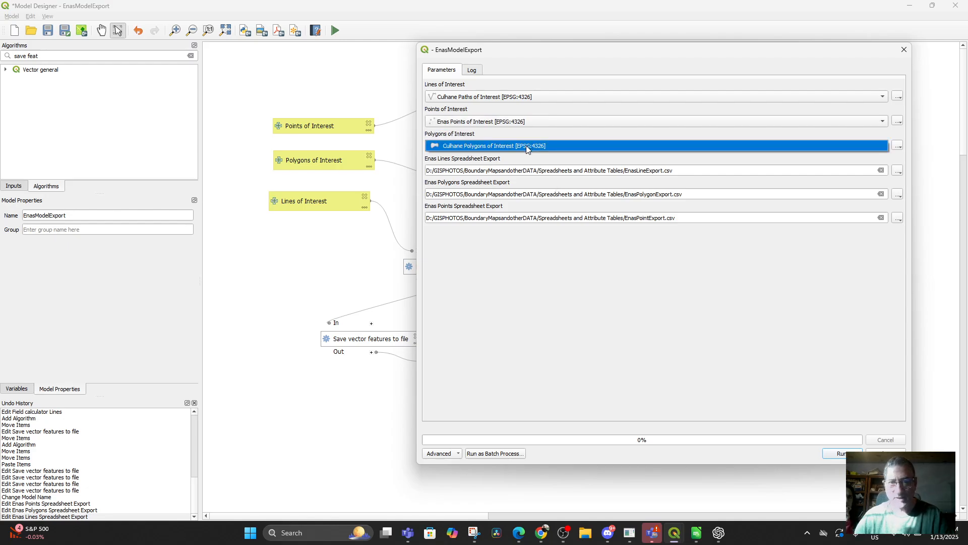
pyautogui.click(525, 145)
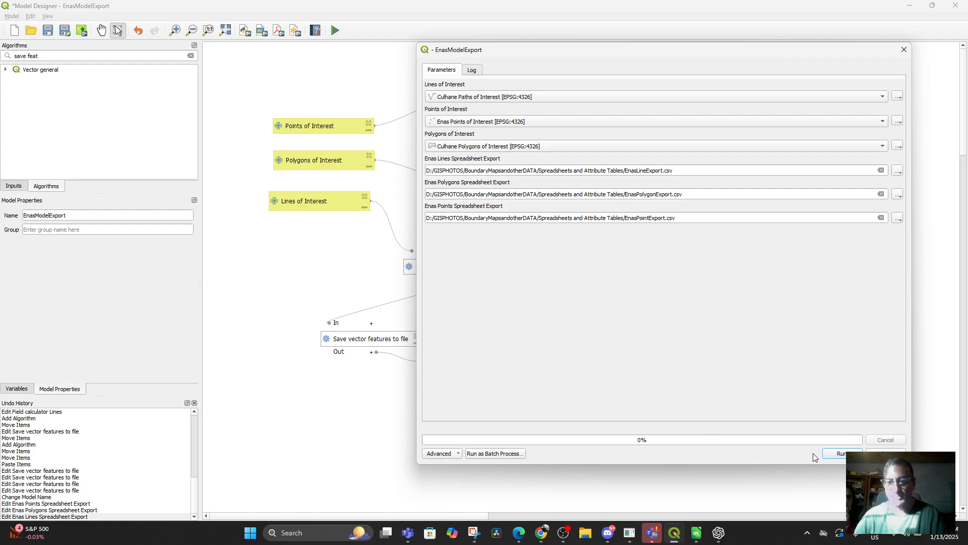
pyautogui.click(834, 455)
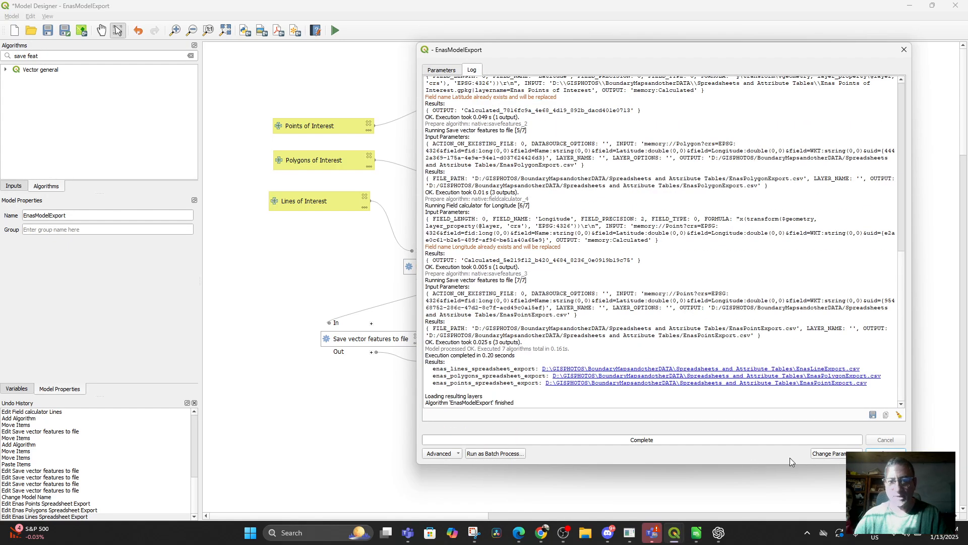
# Open the exported lines CSV from the run log's output folder, examine its coordinate and WKT columns, and close it
pyautogui.click(668, 369)
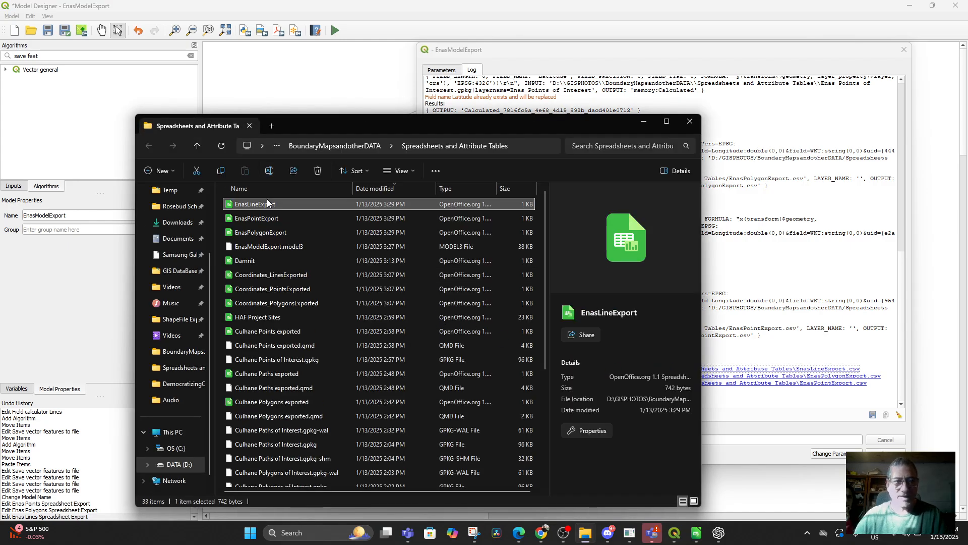
pyautogui.doubleClick(265, 205)
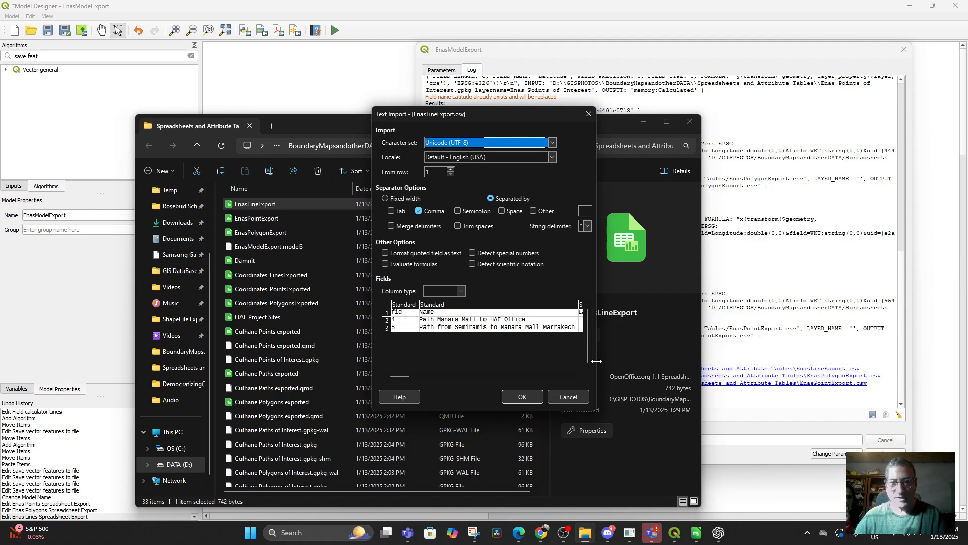
pyautogui.moveTo(594, 361); pyautogui.dragTo(842, 361)
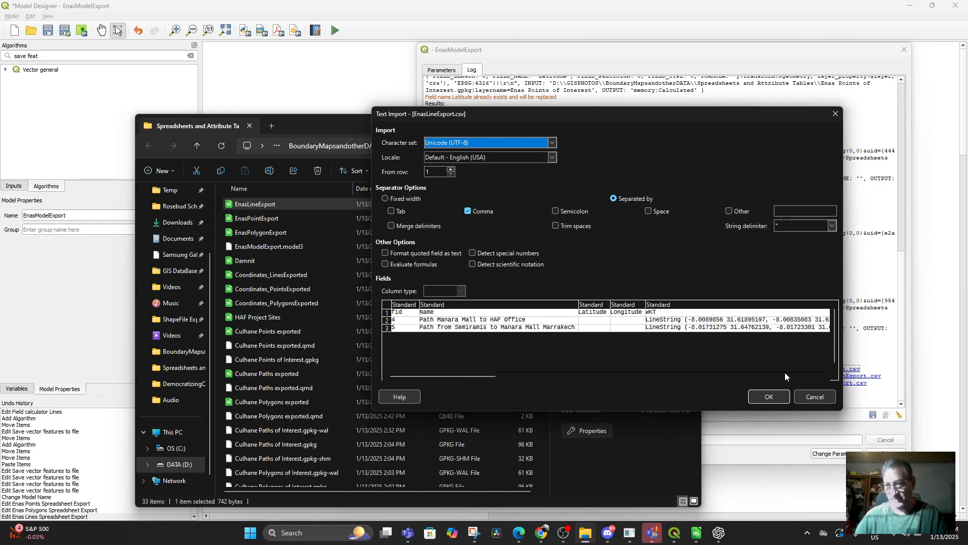
pyautogui.click(774, 397)
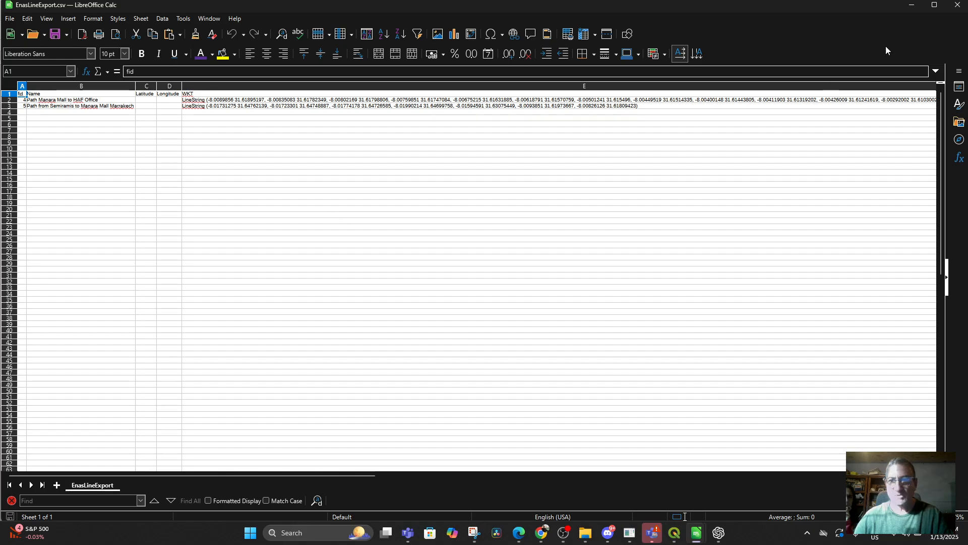
pyautogui.click(957, 5)
# Preview the exported points CSV in a widened Text Import window to examine its Latitude and Longitude columns, cancelling the import
pyautogui.doubleClick(274, 220)
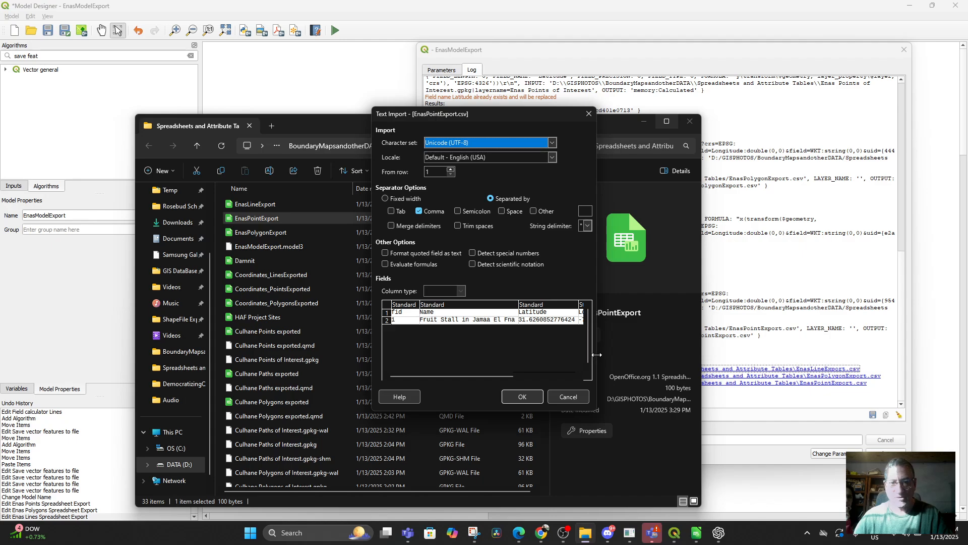
pyautogui.moveTo(597, 355); pyautogui.dragTo(890, 354)
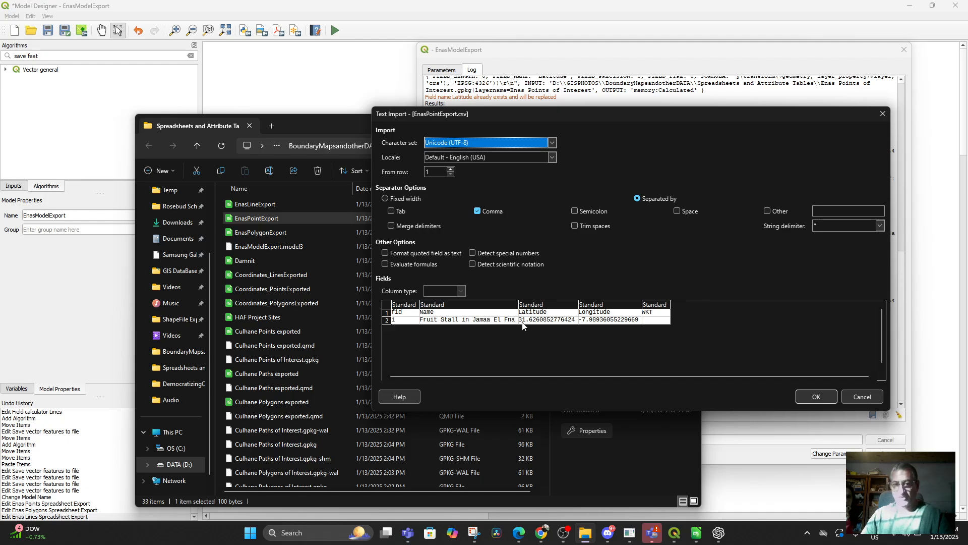
pyautogui.click(861, 396)
# Preview the exported polygons CSV in a widened Text Import window to examine its WKT column, cancelling the import and closing the model run dialog
pyautogui.click(237, 234)
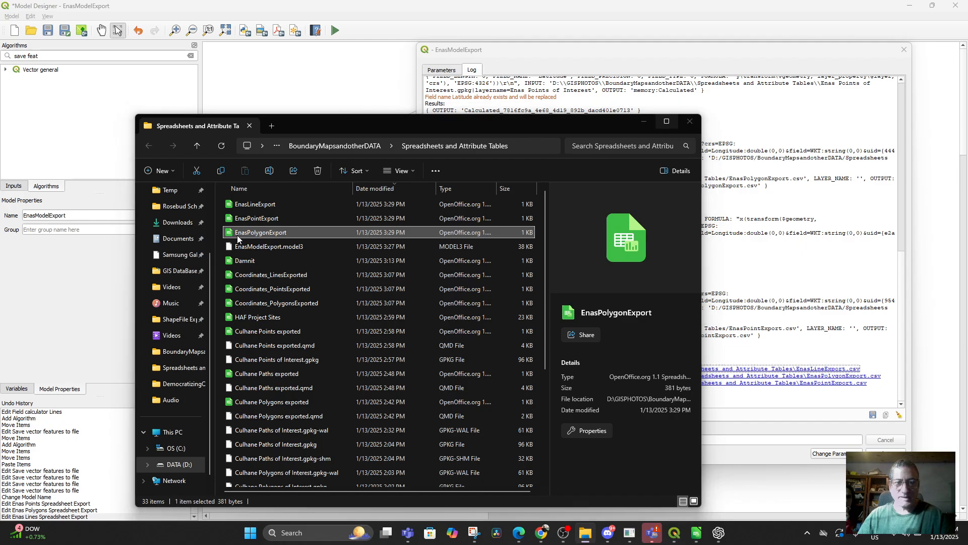
pyautogui.doubleClick(237, 235)
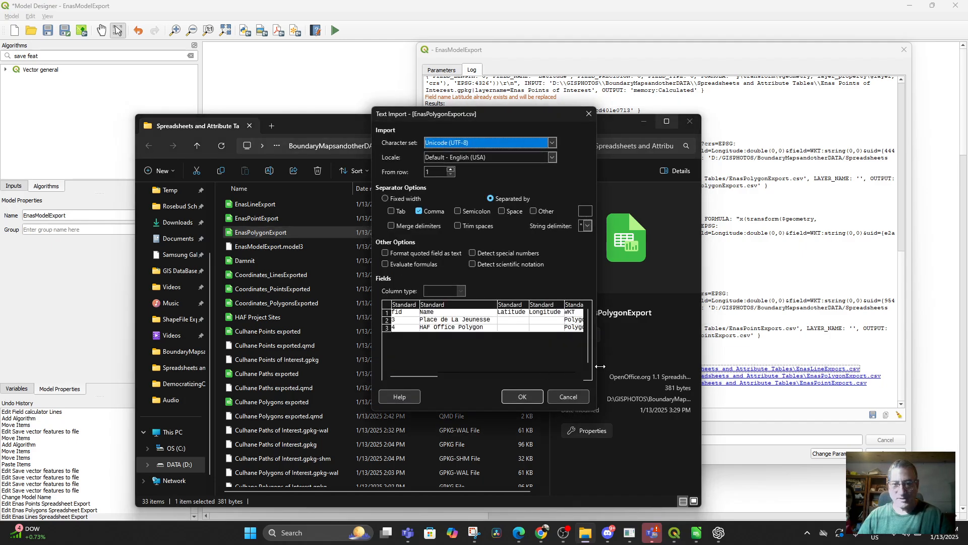
pyautogui.moveTo(600, 366); pyautogui.dragTo(962, 366)
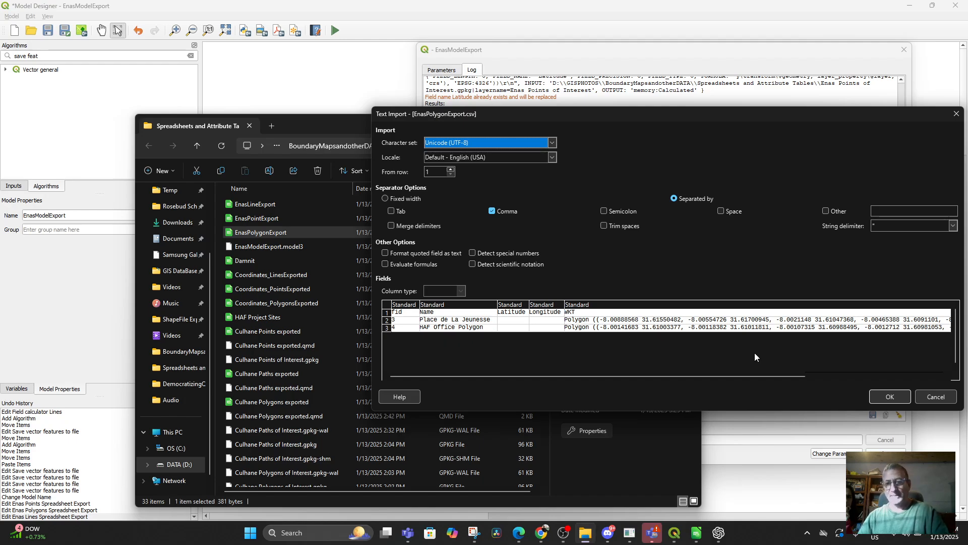
pyautogui.click(920, 396)
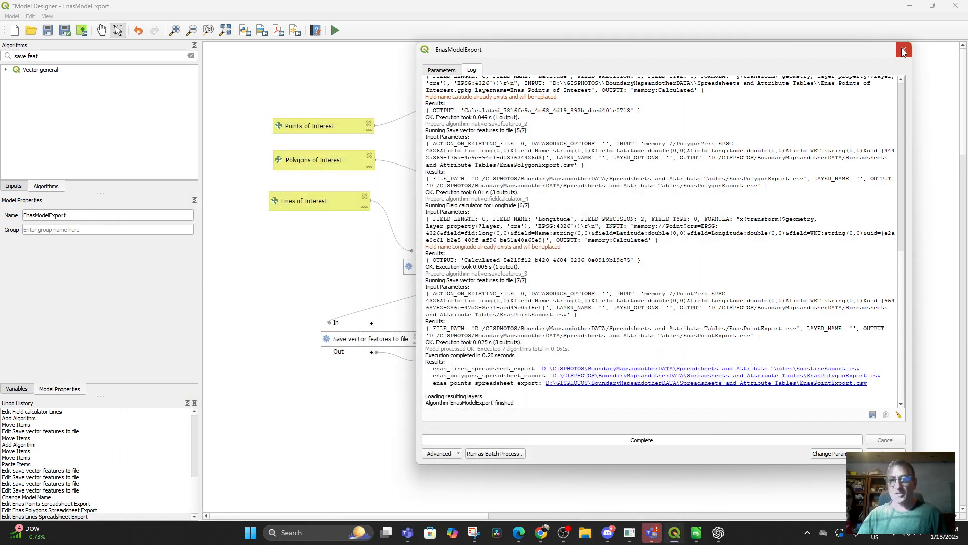
pyautogui.click(903, 49)
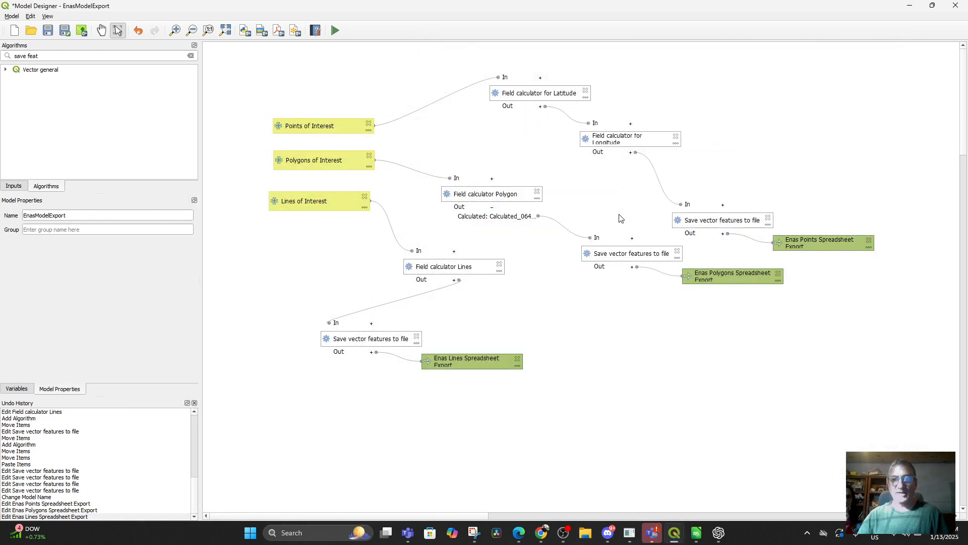
# Load the output layer of the polygon branch's Save vector features to file algorithm and switch to the main QGIS project window
pyautogui.rightClick(635, 259)
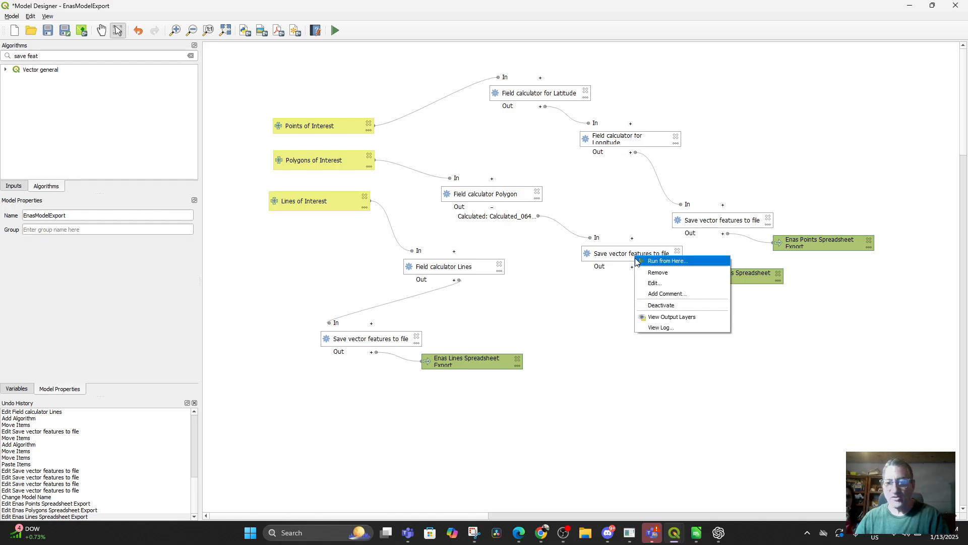
pyautogui.click(669, 317)
pyautogui.moveTo(674, 533)
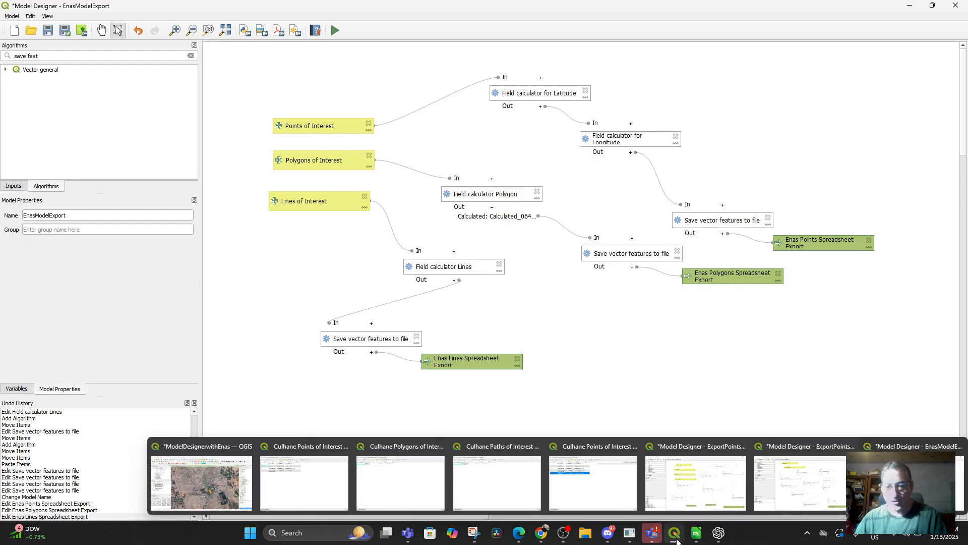
pyautogui.click(203, 489)
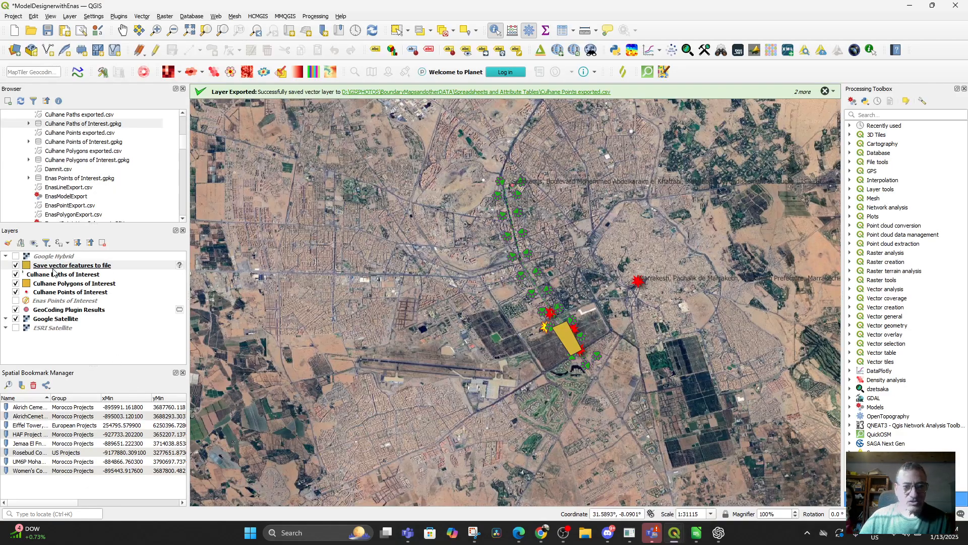
# Hide the existing Paths, Polygons and Points of Interest layers on the map
pyautogui.click(54, 267)
pyautogui.rightClick(54, 268)
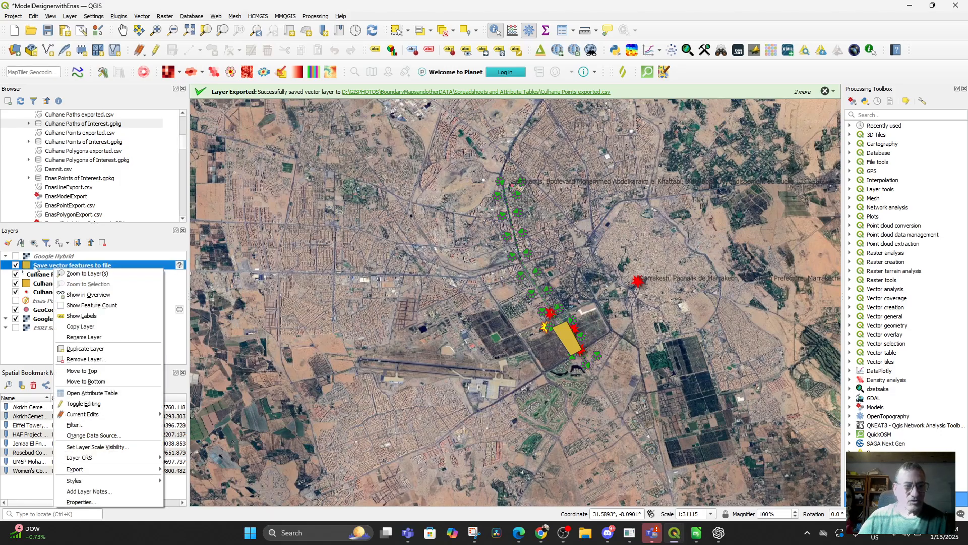
pyautogui.click(16, 267)
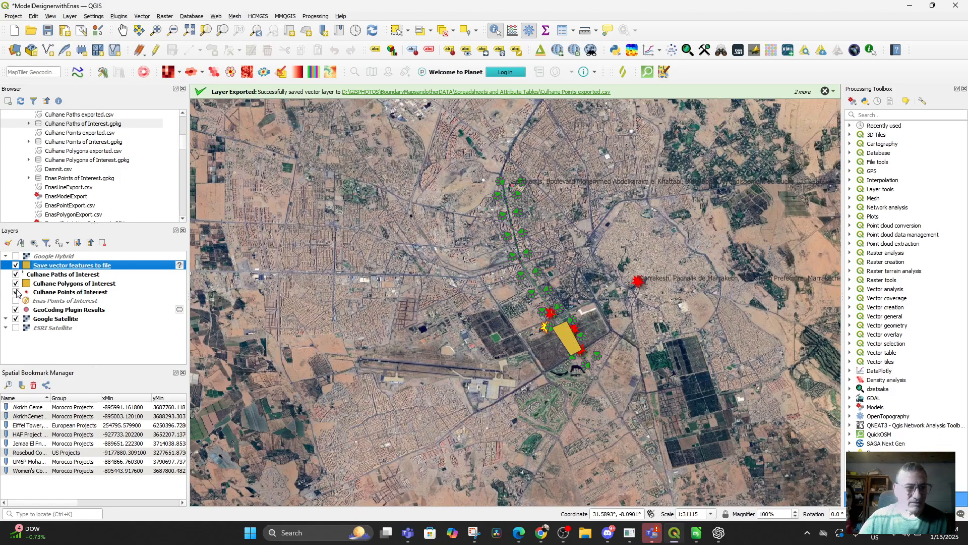
pyautogui.click(15, 284)
pyautogui.click(15, 292)
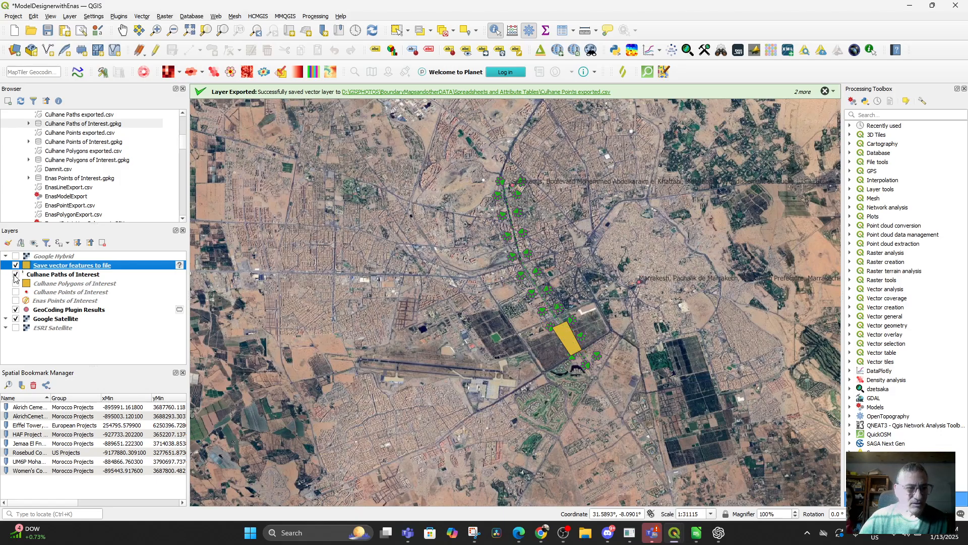
pyautogui.click(15, 275)
# Toggle the Save vector features to file polygon layer's visibility to check its features on the satellite map, leaving the layer hidden
pyautogui.click(16, 265)
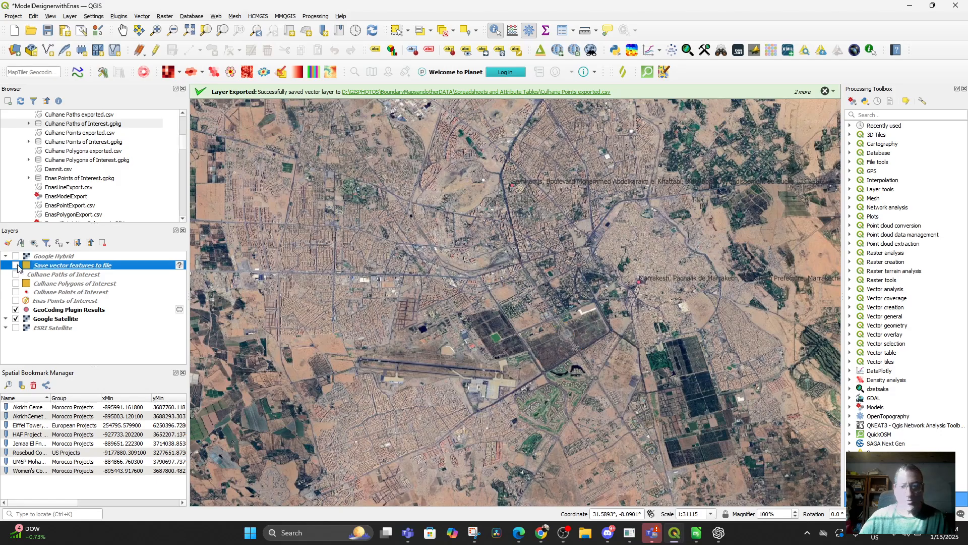
pyautogui.click(16, 265)
pyautogui.click(17, 266)
pyautogui.click(17, 266)
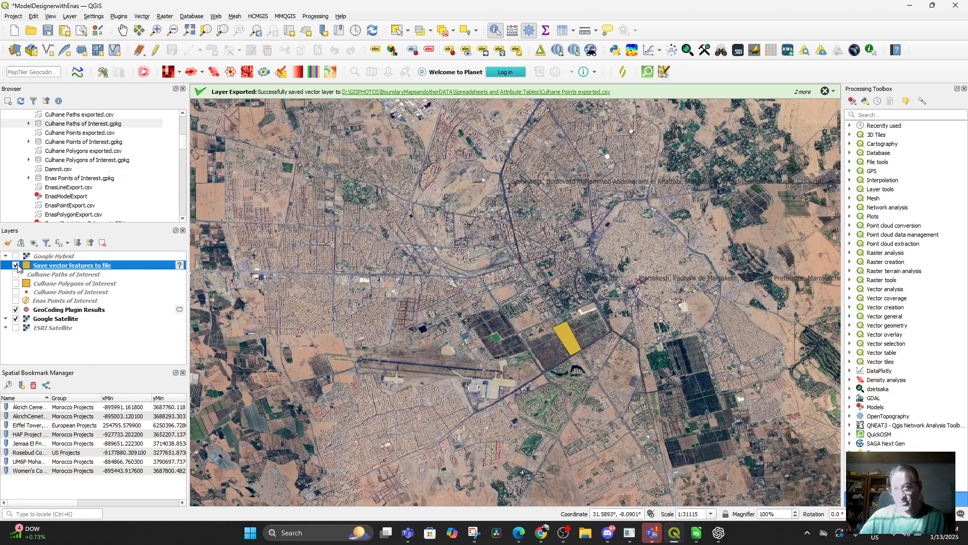
pyautogui.click(16, 266)
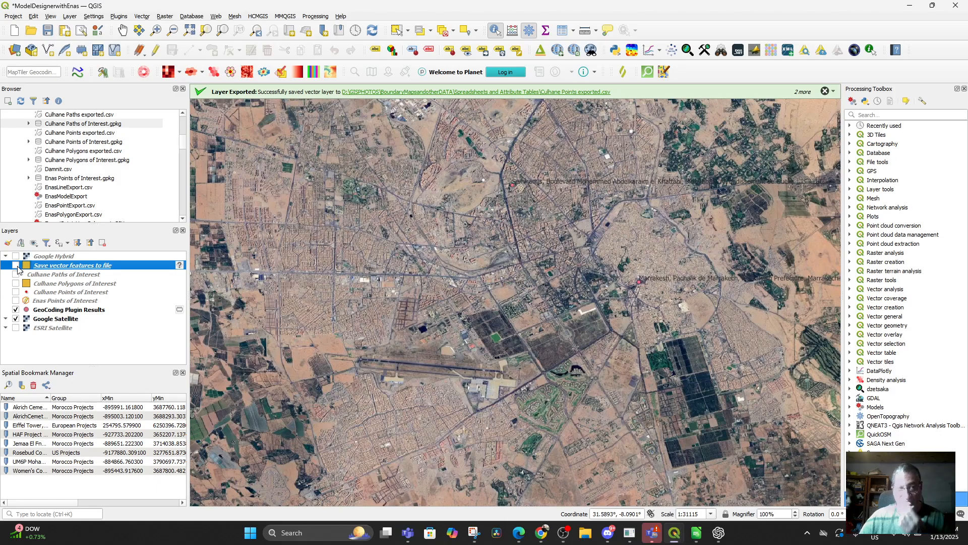
# Switch back to the Model Designer window holding the export model and save the model
pyautogui.moveTo(670, 541)
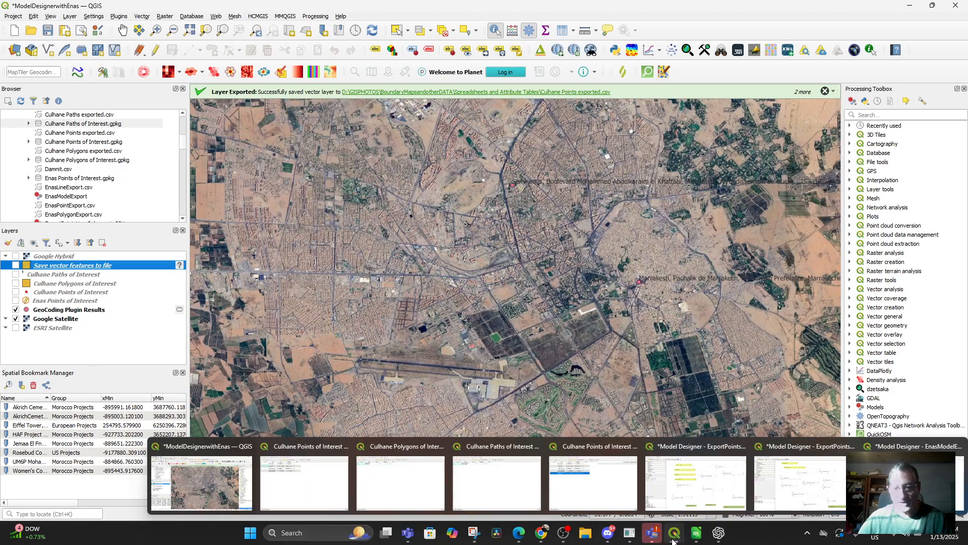
pyautogui.click(777, 486)
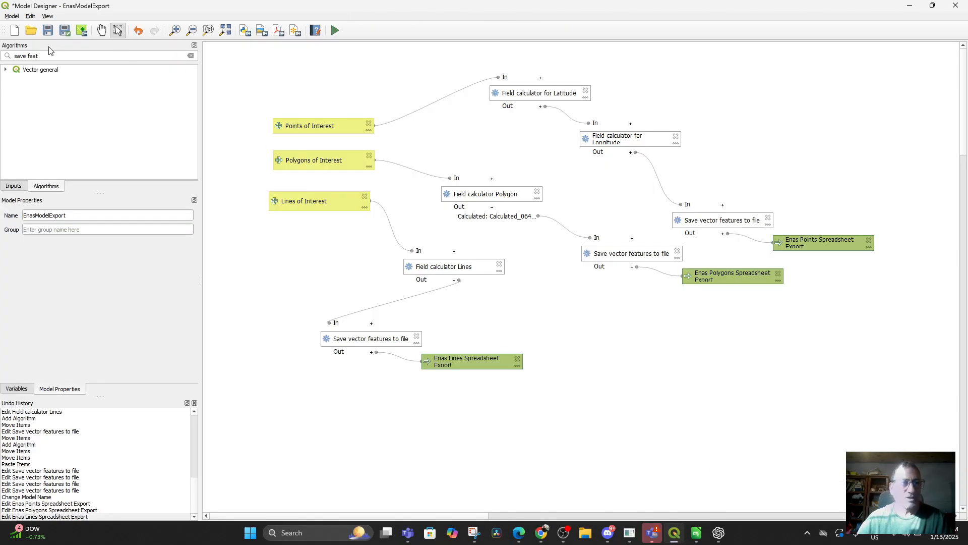
pyautogui.click(47, 31)
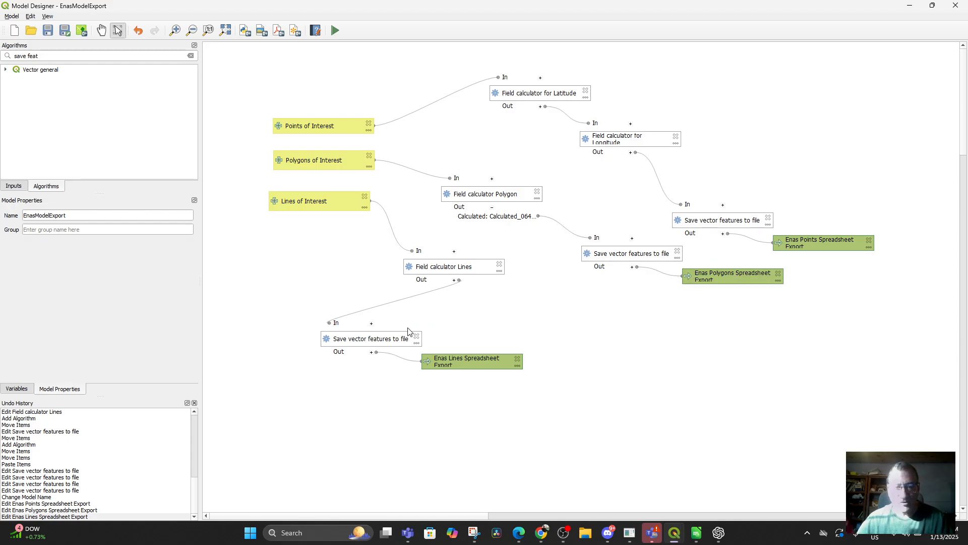
# Load the output layer of the lines branch's Save vector features to file algorithm and return to the main QGIS project window
pyautogui.rightClick(374, 356)
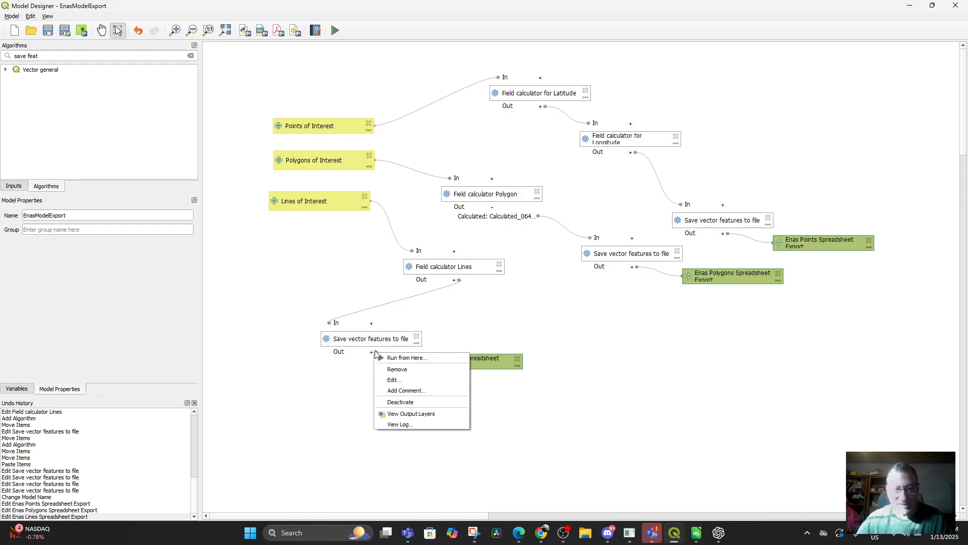
pyautogui.click(395, 414)
pyautogui.moveTo(674, 532)
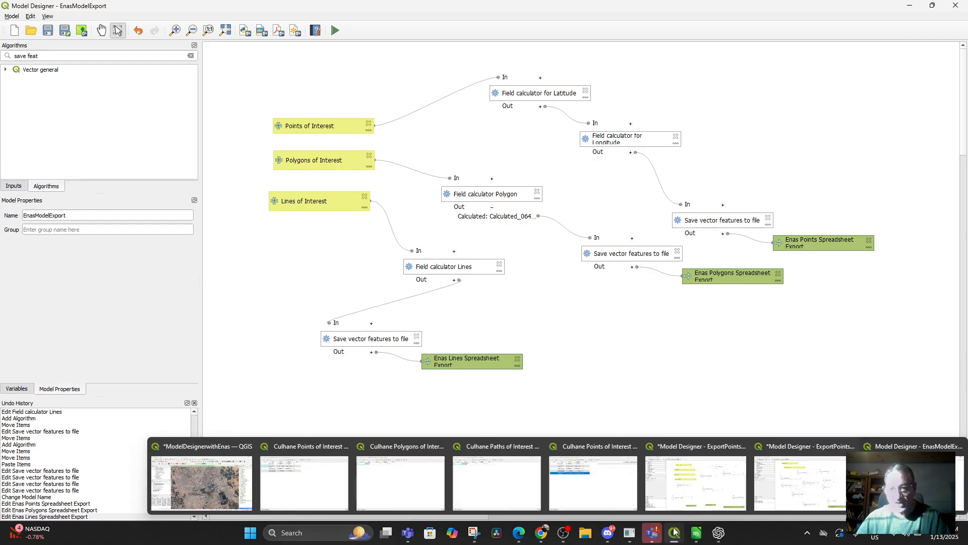
pyautogui.click(203, 483)
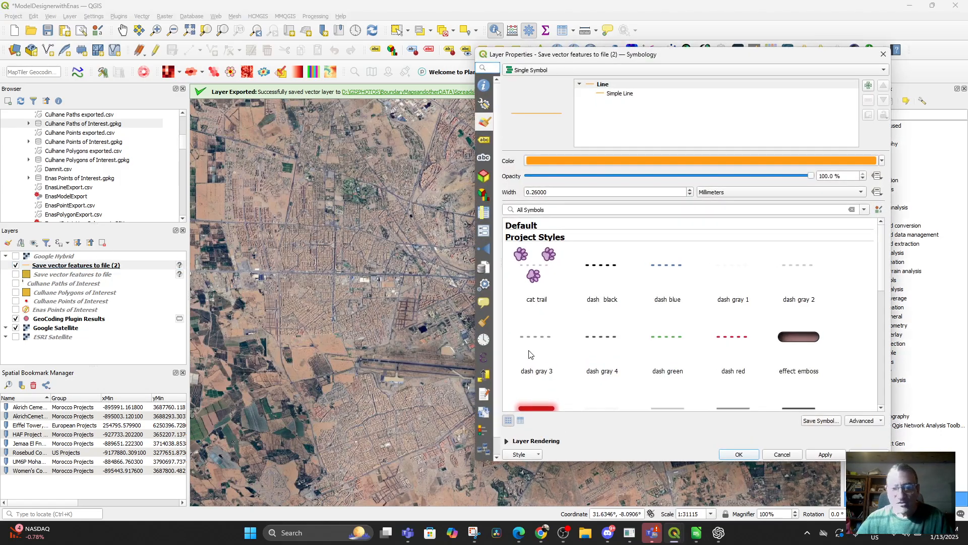
# Apply the "effect neon" symbol to the Save vector features to file (2) line layer
pyautogui.scroll(-2, 537, 363)
pyautogui.click(537, 339)
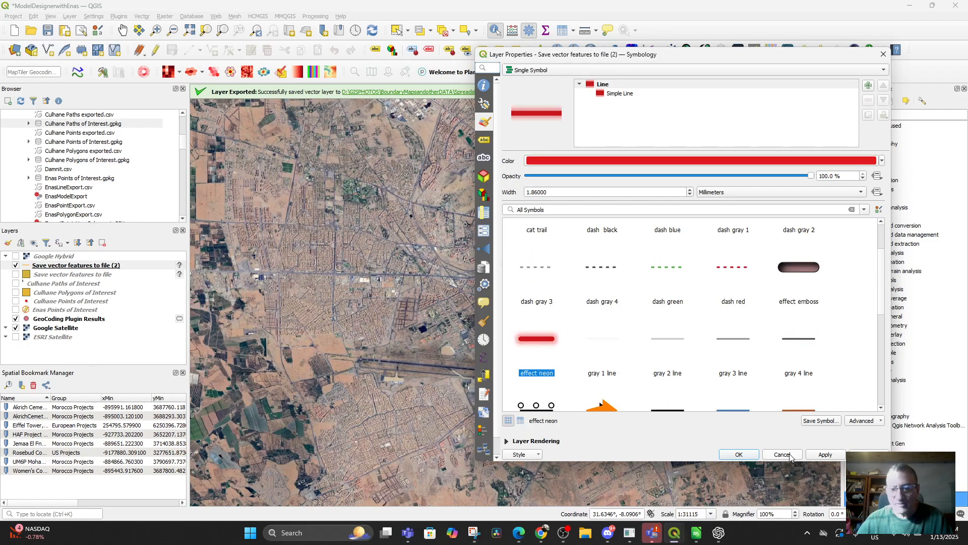
pyautogui.click(826, 455)
pyautogui.click(738, 454)
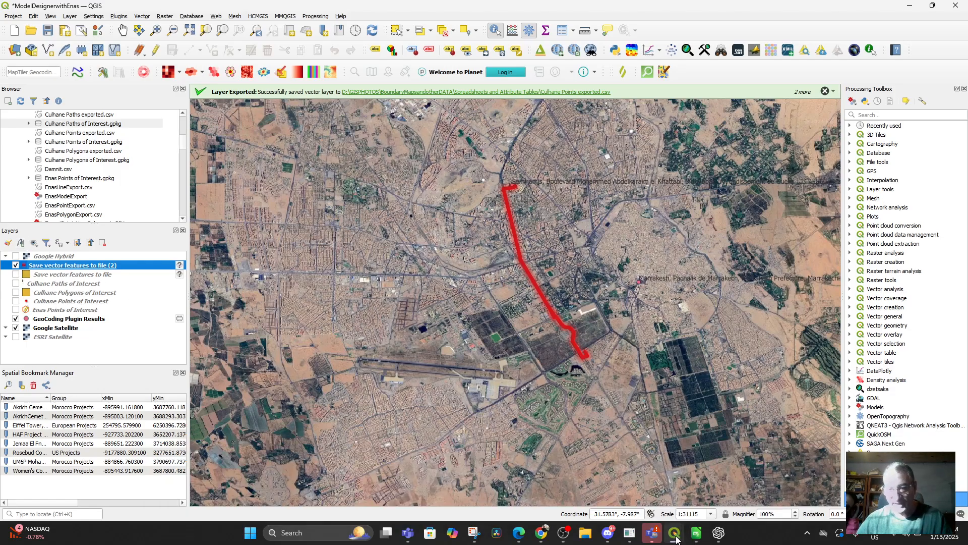
# From the export model, load the points branch's Save vector features to file output layer and return to the main QGIS project window
pyautogui.moveTo(677, 538)
pyautogui.click(801, 479)
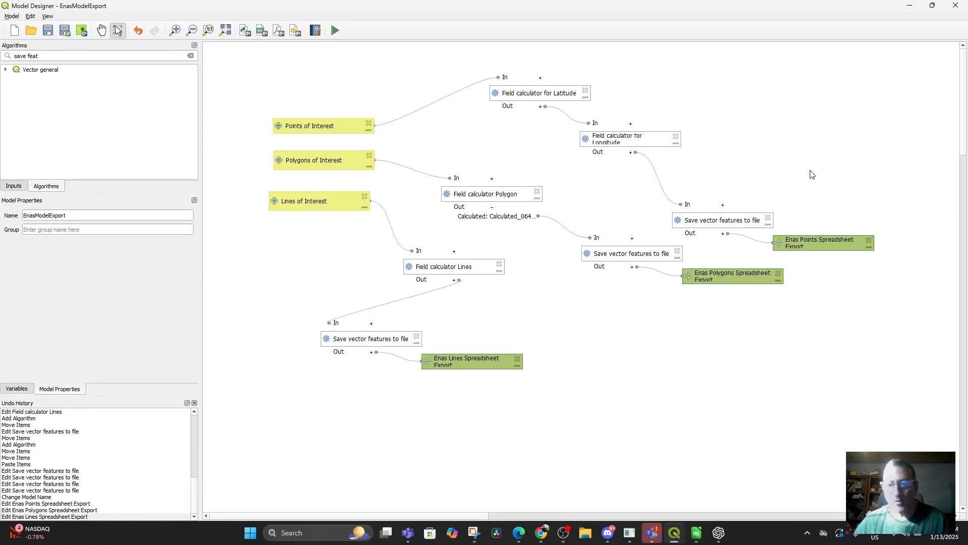
pyautogui.rightClick(727, 235)
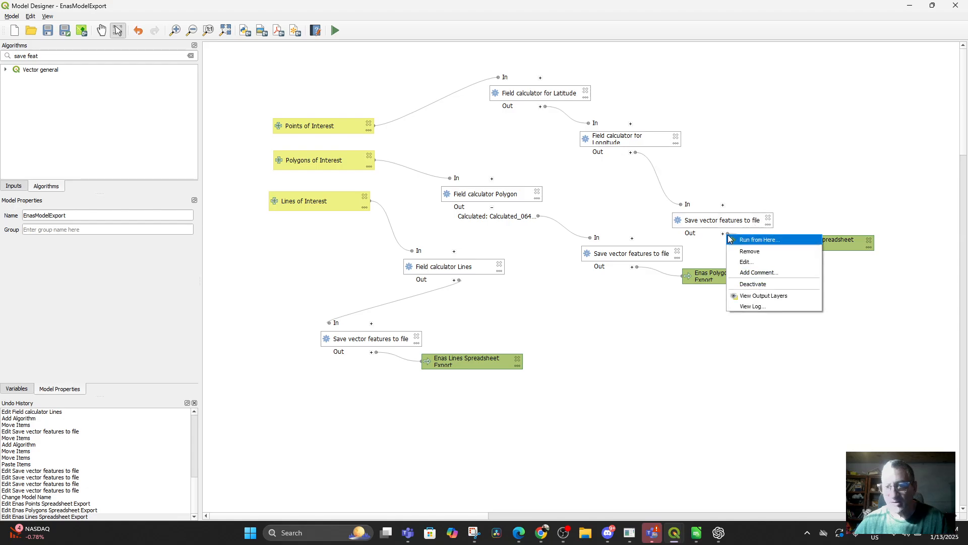
pyautogui.click(760, 301)
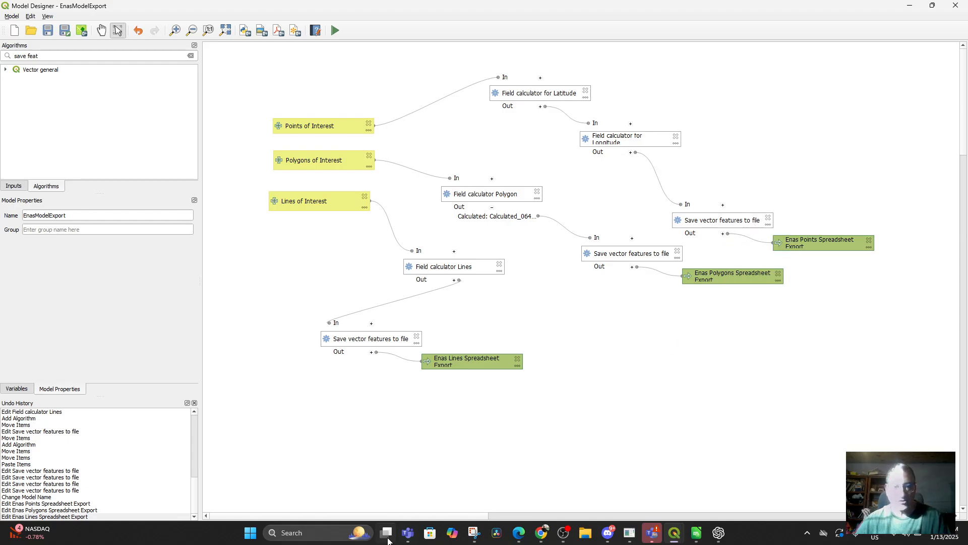
pyautogui.click(677, 538)
pyautogui.click(187, 494)
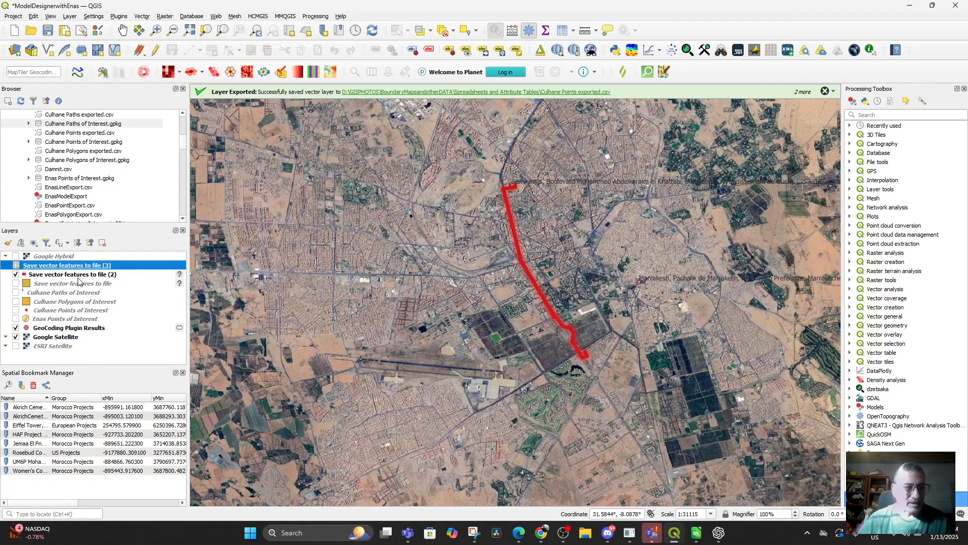
# Open the Save vector features to file (3) attribute table, select its only row, examine the Latitude and Longitude values, and close the table
pyautogui.rightClick(30, 267)
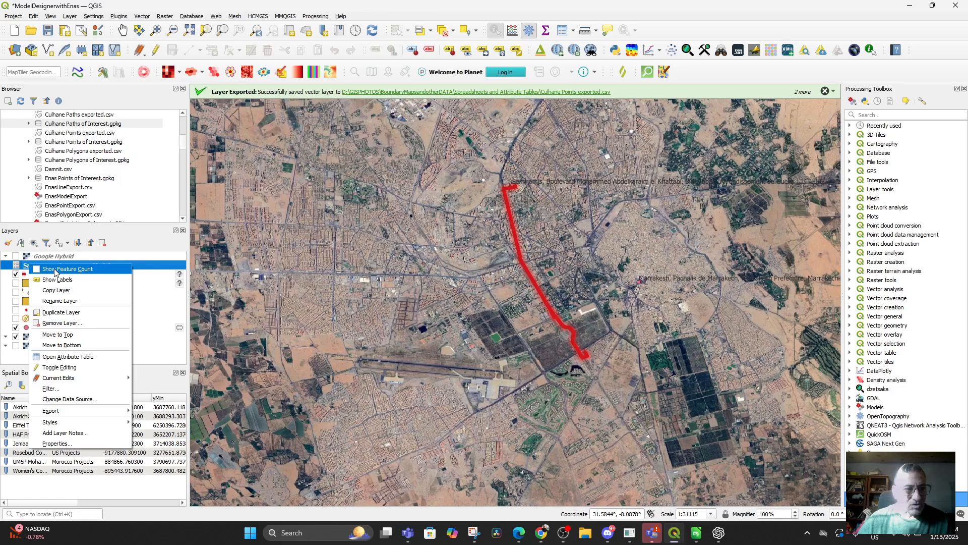
pyautogui.click(63, 356)
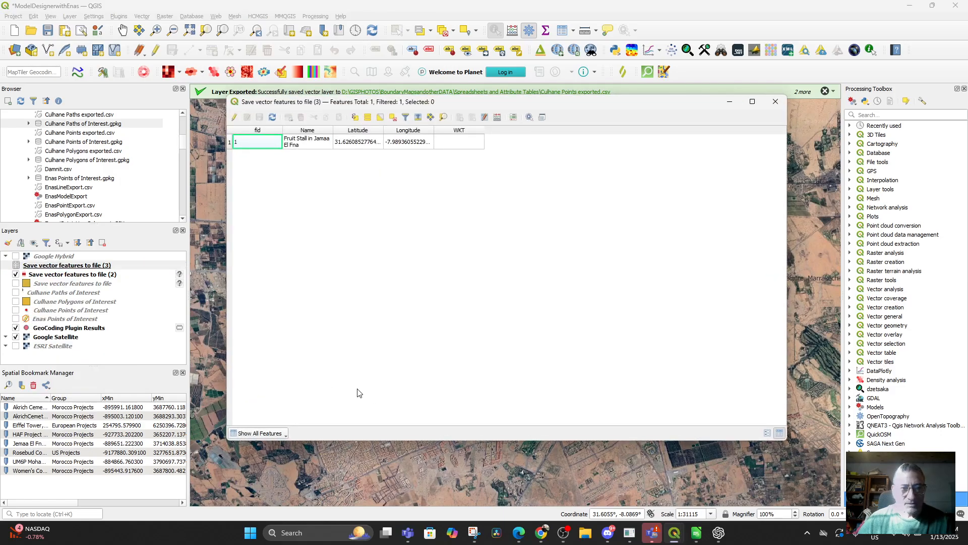
pyautogui.rightClick(266, 139)
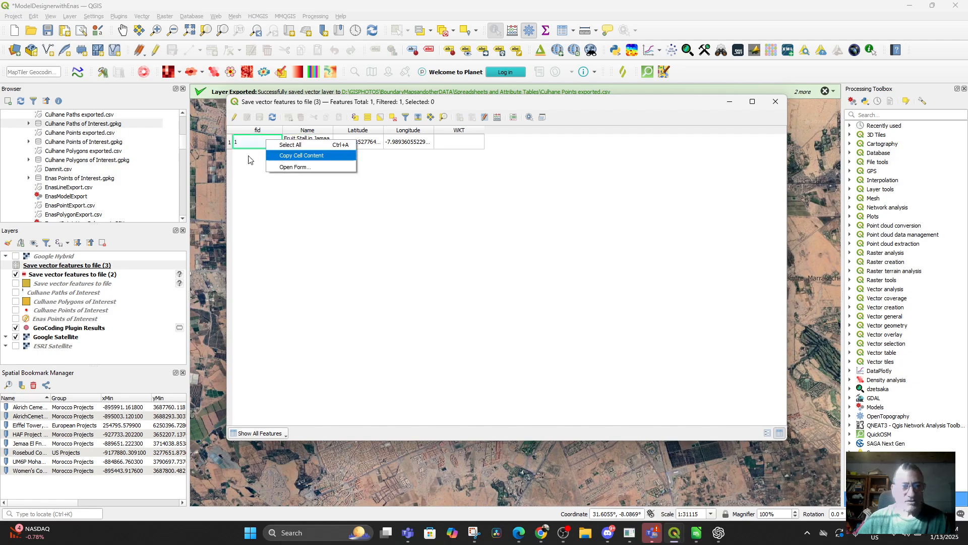
pyautogui.click(228, 145)
pyautogui.click(230, 144)
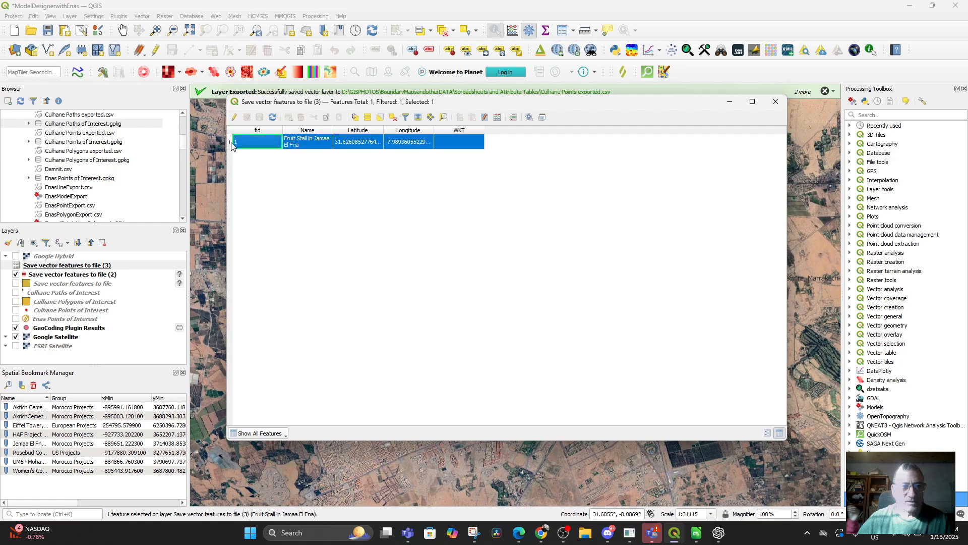
pyautogui.rightClick(243, 142)
pyautogui.click(416, 143)
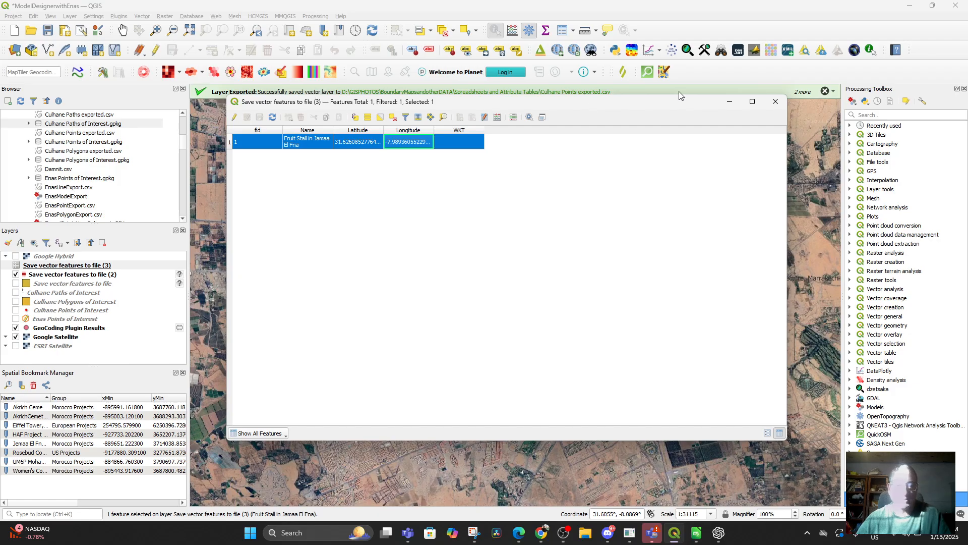
pyautogui.click(775, 101)
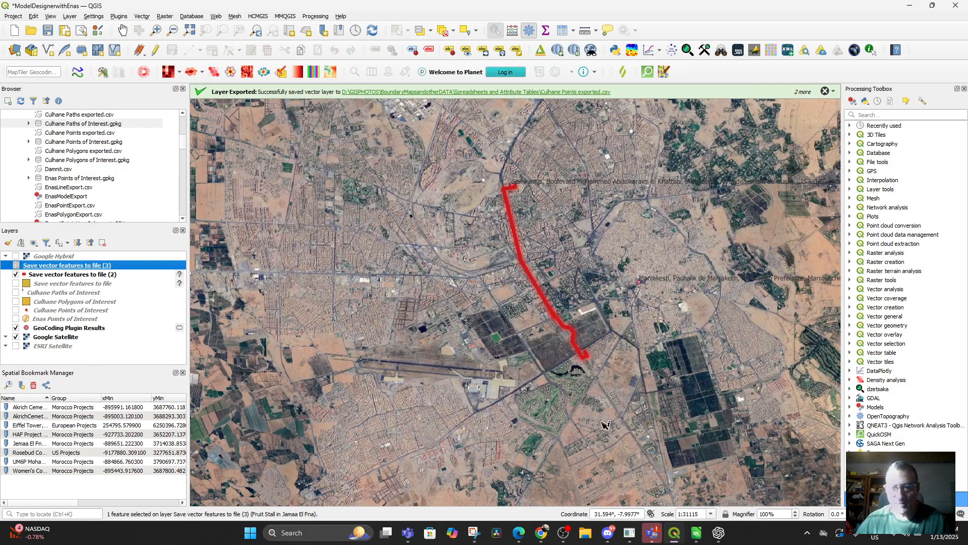
# Examine the satellite map around the red line and the city area east of it
pyautogui.moveTo(600, 426); pyautogui.dragTo(559, 481)
pyautogui.scroll(2, 595, 444)
pyautogui.moveTo(465, 260); pyautogui.dragTo(555, 424)
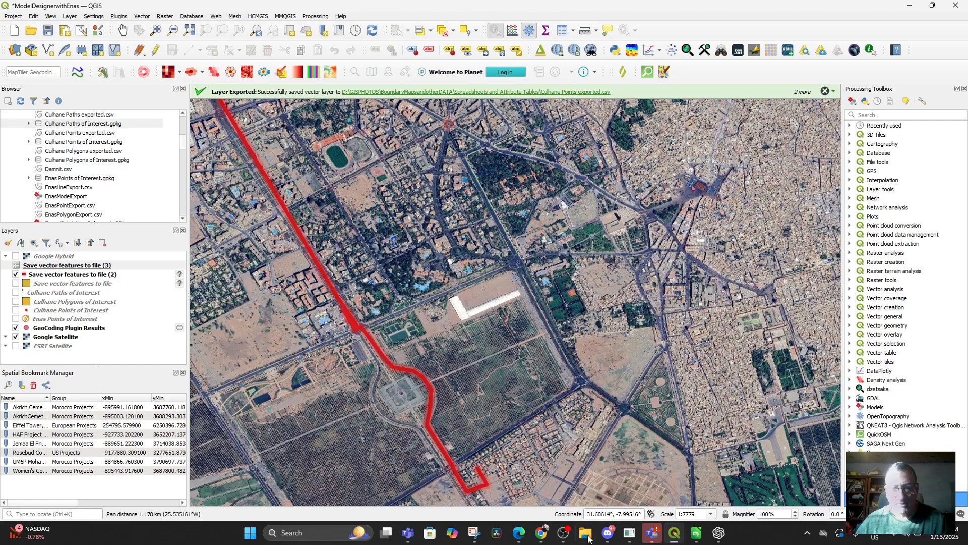
pyautogui.scroll(-2, 555, 424)
pyautogui.moveTo(685, 438); pyautogui.dragTo(536, 456)
pyautogui.scroll(-1, 536, 457)
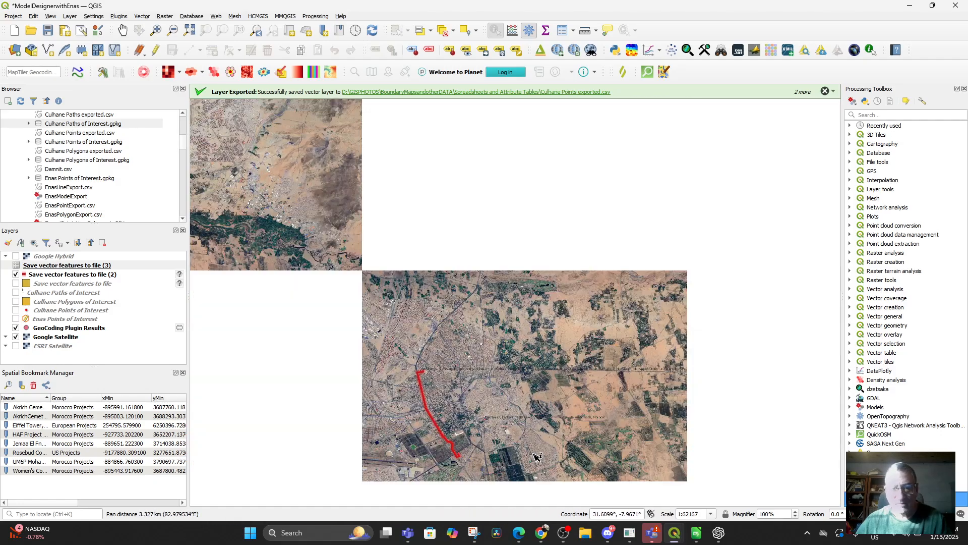
pyautogui.scroll(2, 483, 437)
pyautogui.moveTo(483, 437); pyautogui.dragTo(480, 341)
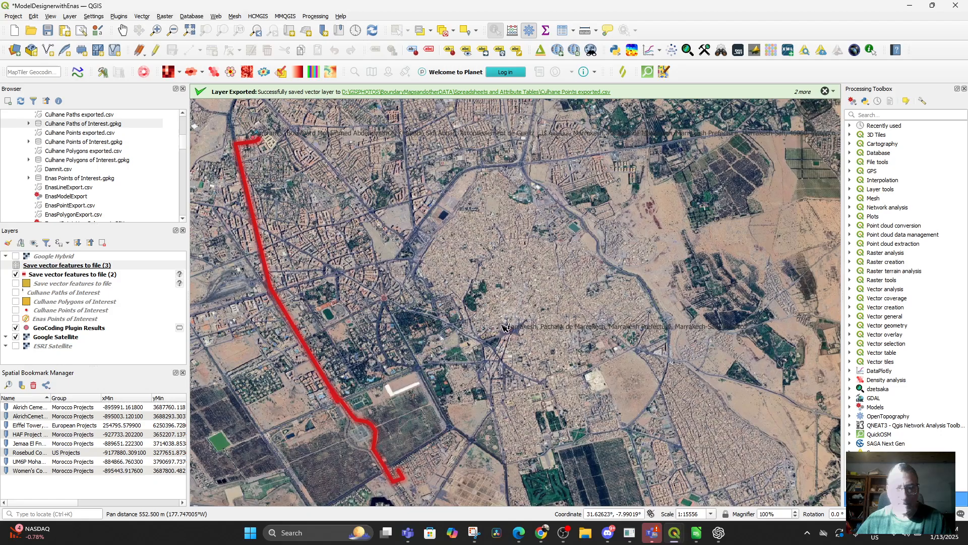
pyautogui.scroll(3, 526, 339)
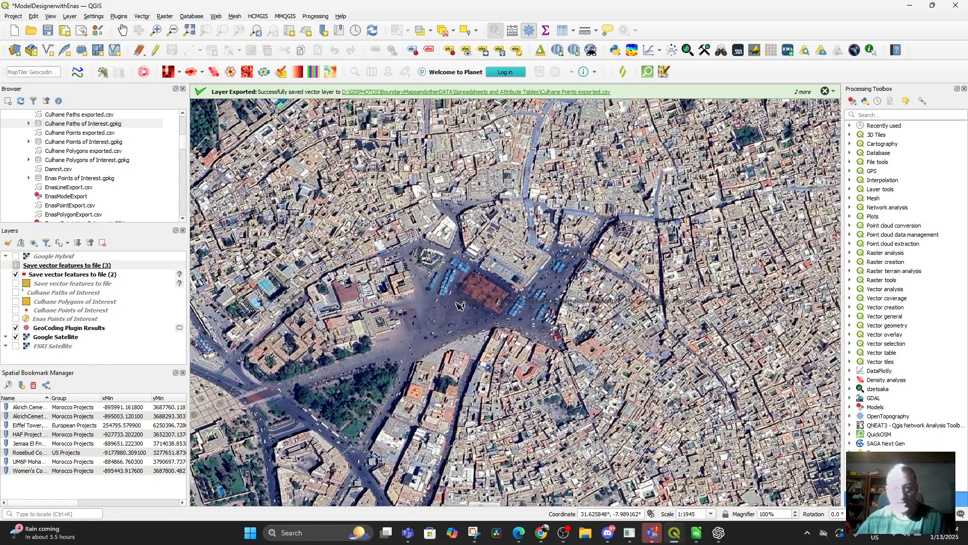
pyautogui.scroll(-3, 463, 316)
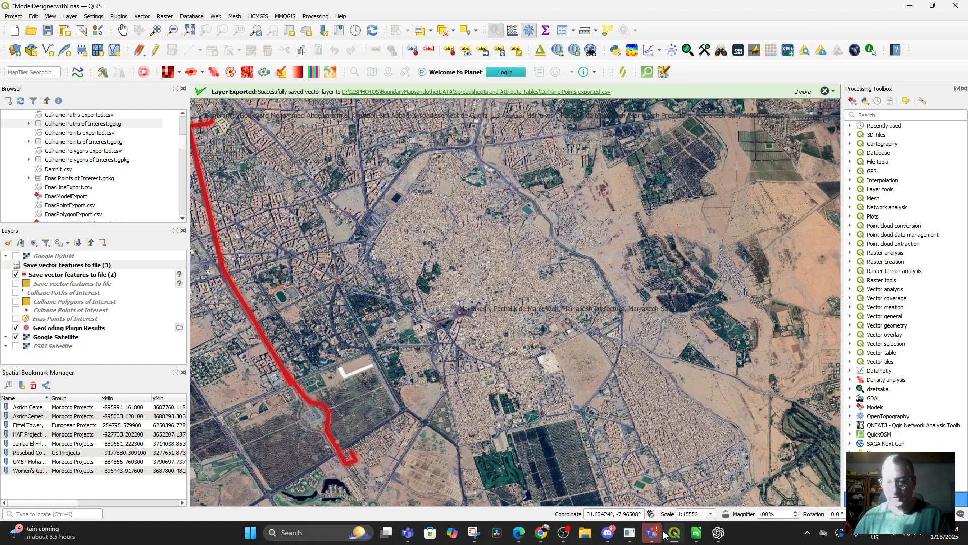
# From the EnasModelExport designer window, open the ExportPointsLinesPolygonstoCSV.model3 model and bring its diagram into view
pyautogui.moveTo(674, 538)
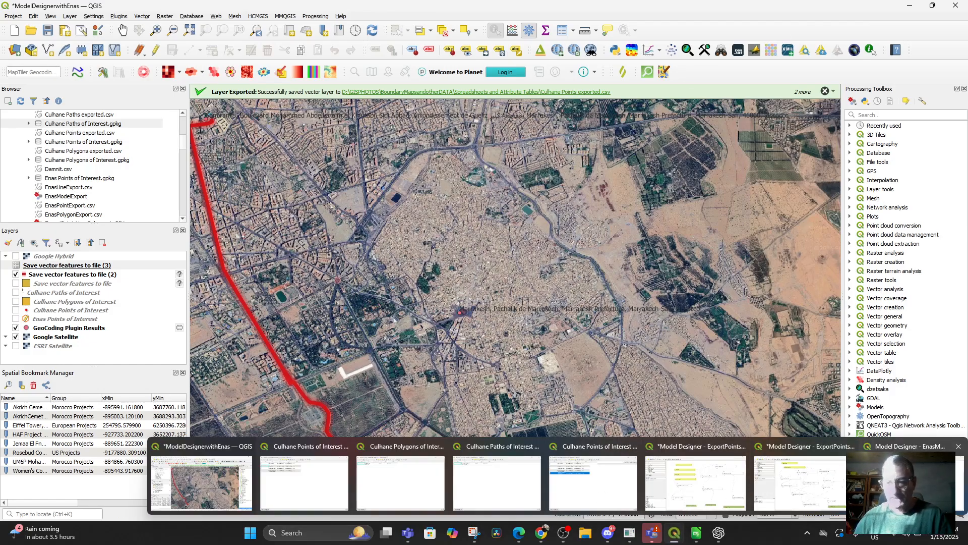
pyautogui.click(888, 484)
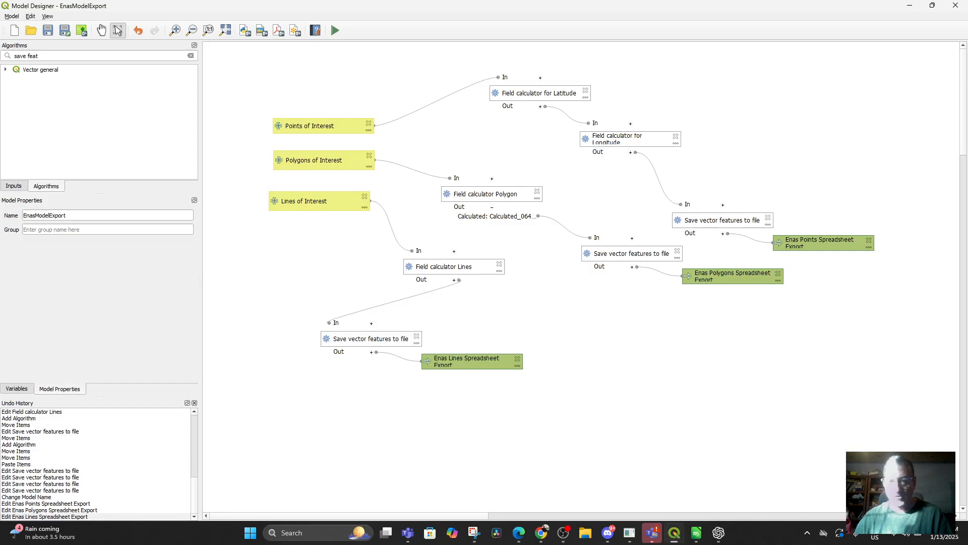
pyautogui.click(11, 16)
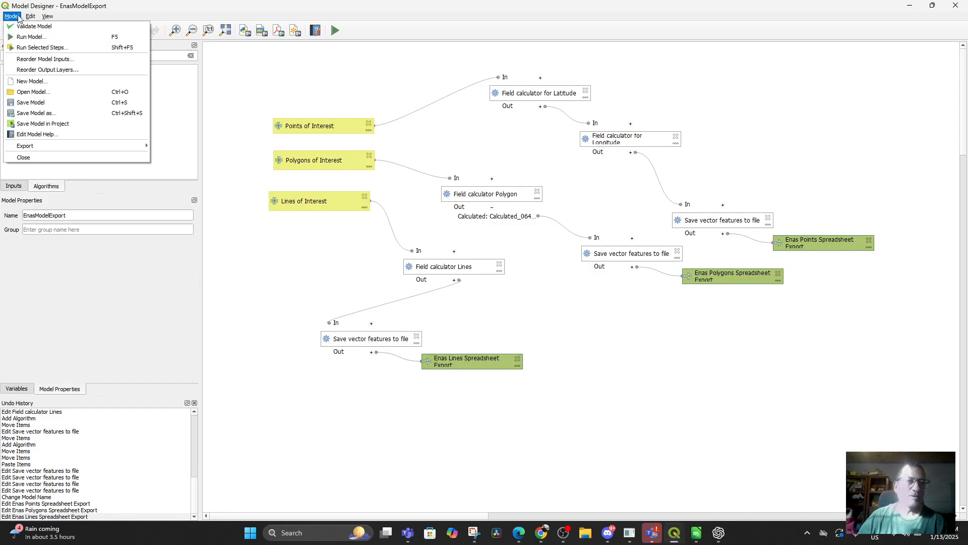
pyautogui.click(56, 97)
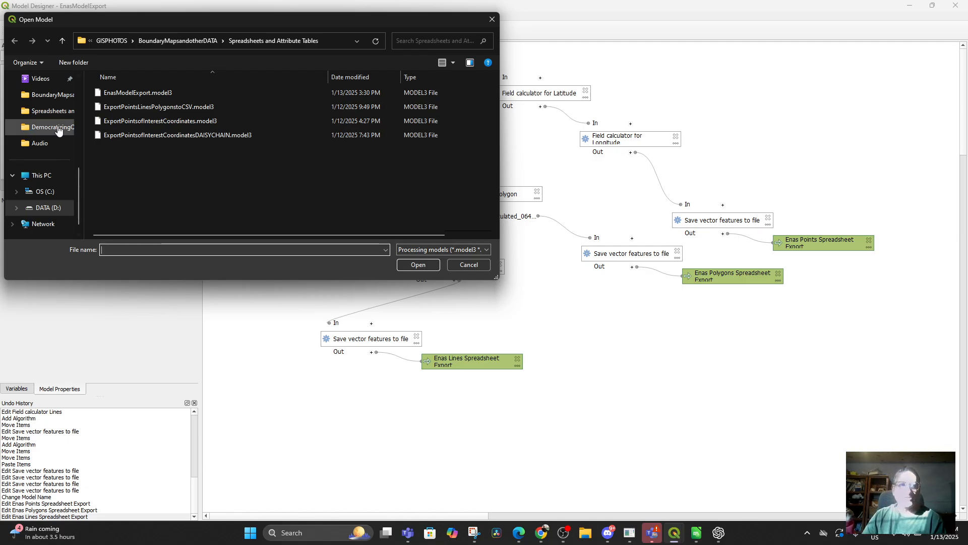
pyautogui.doubleClick(148, 107)
pyautogui.moveTo(611, 333); pyautogui.dragTo(232, 332)
pyautogui.moveTo(539, 324); pyautogui.dragTo(516, 327)
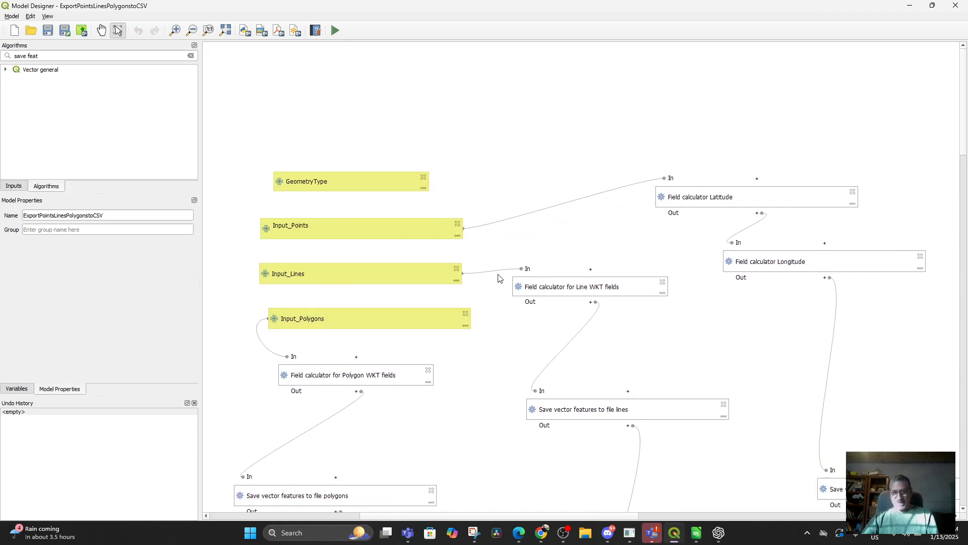
# Open the model's run parameters, review the layer choices for Input_Lines, and close the dialog without running the model
pyautogui.click(335, 30)
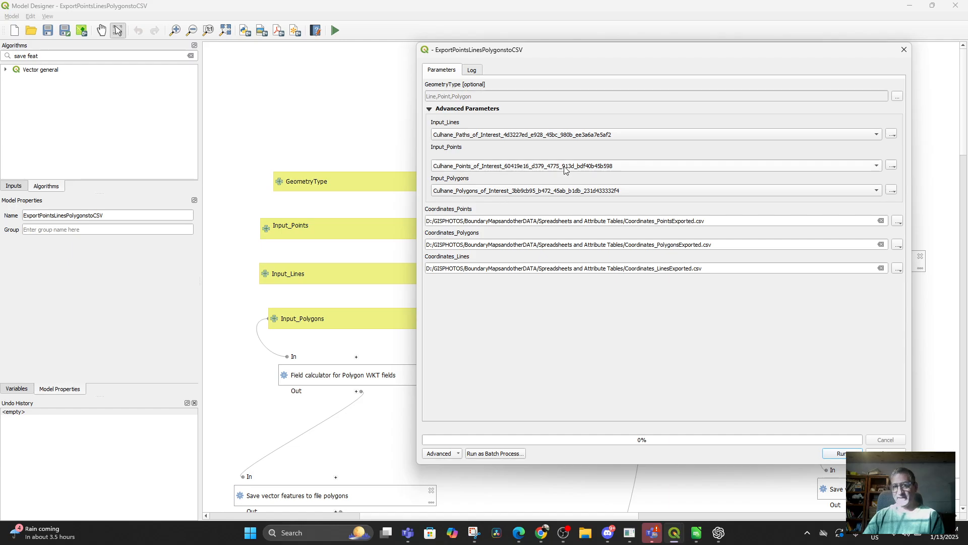
pyautogui.click(866, 137)
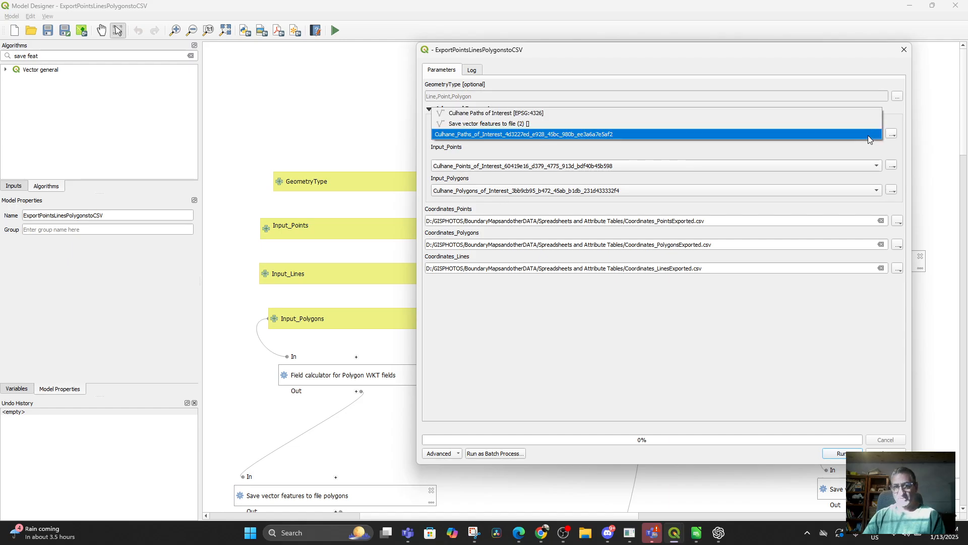
pyautogui.click(868, 135)
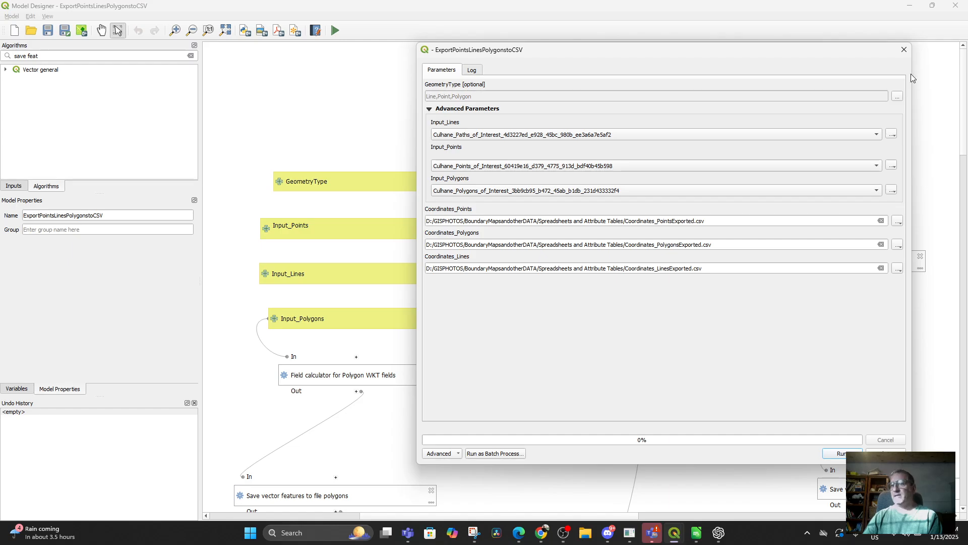
pyautogui.click(890, 451)
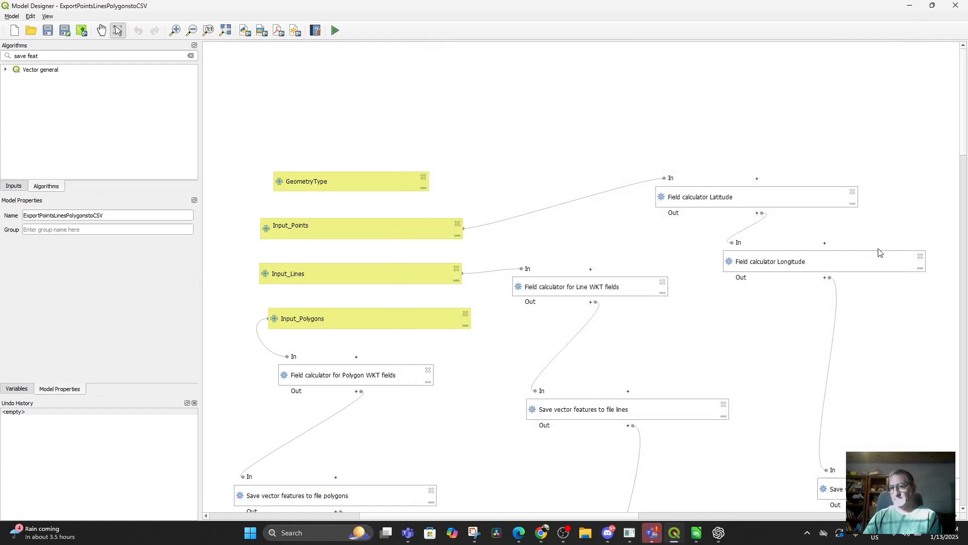
# Examine the model diagram from the input layers through the field calculators and save steps to the Coordinates outputs
pyautogui.scroll(-2, 592, 298)
pyautogui.moveTo(555, 357); pyautogui.dragTo(566, 458)
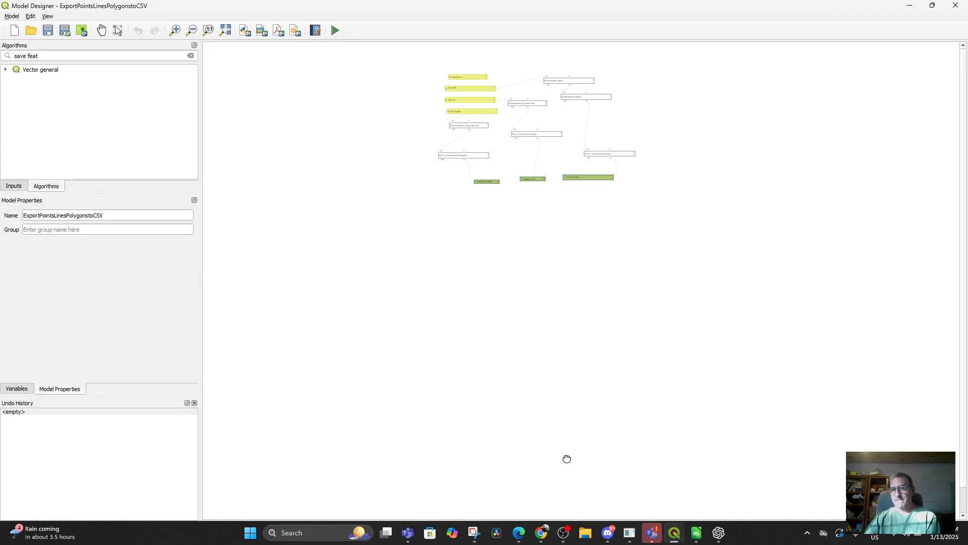
pyautogui.scroll(2, 551, 268)
pyautogui.moveTo(557, 197); pyautogui.dragTo(595, 544)
pyautogui.scroll(1, 575, 324)
pyautogui.moveTo(575, 323); pyautogui.dragTo(632, 544)
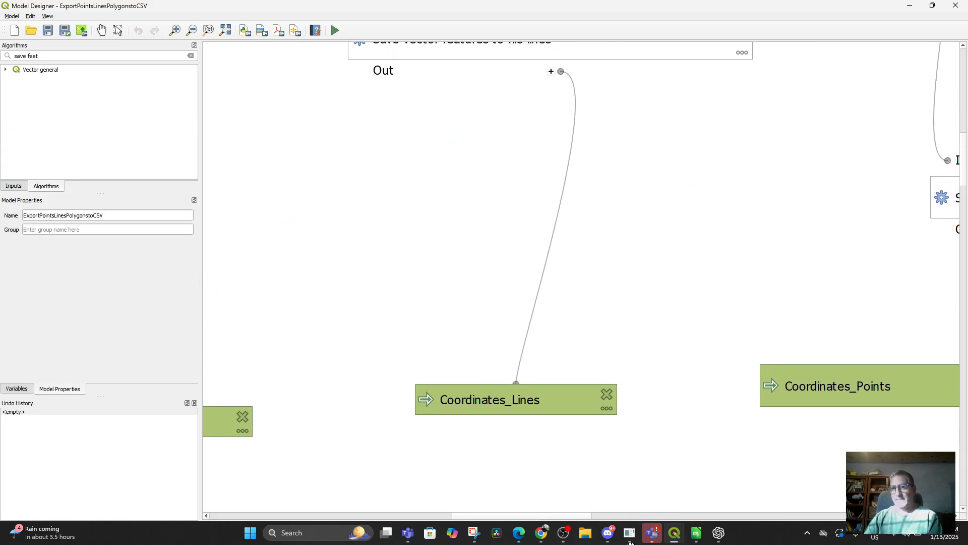
pyautogui.scroll(-1, 653, 400)
pyautogui.moveTo(659, 356); pyautogui.dragTo(694, 462)
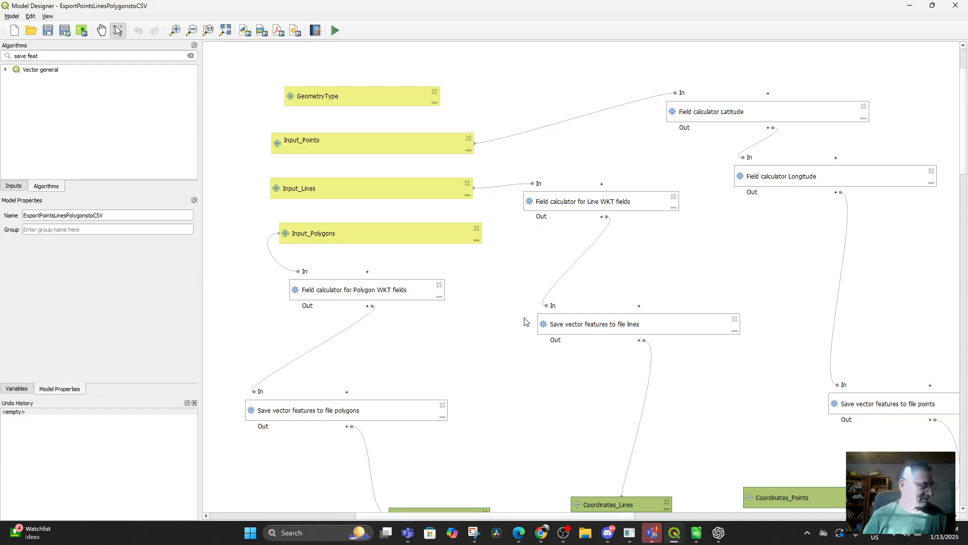
pyautogui.scroll(-1, 509, 242)
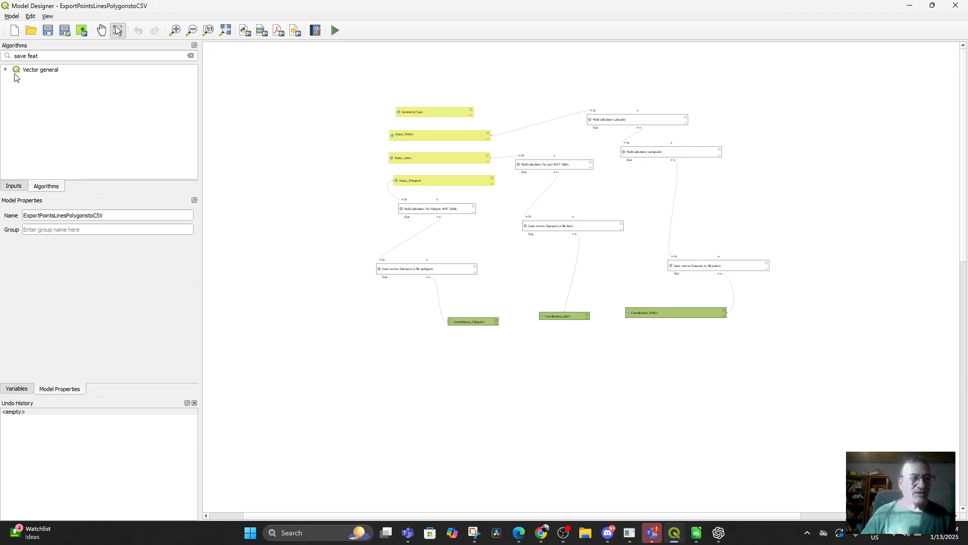
# Clear the "save feat" algorithm search and browse the full algorithm list down to the vector groups
pyautogui.click(190, 56)
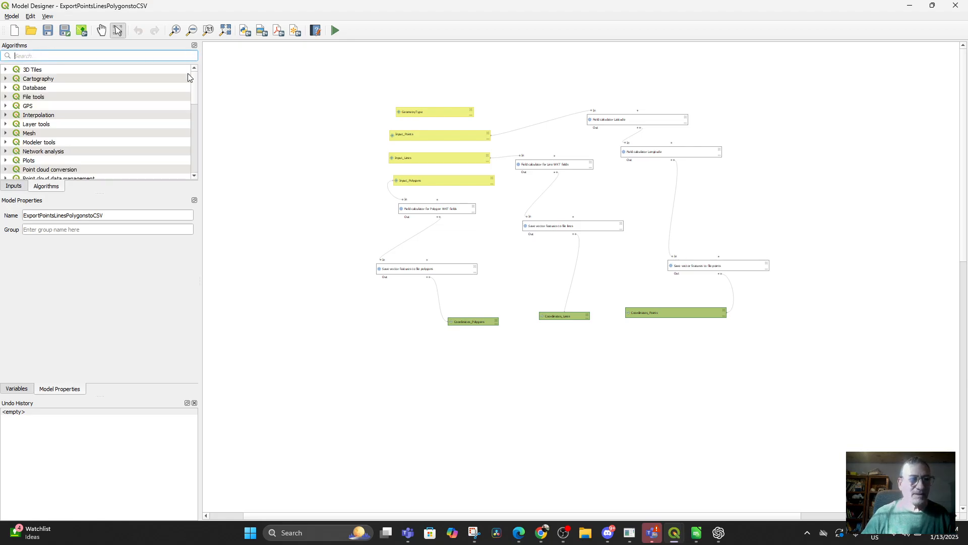
pyautogui.scroll(-10, 111, 130)
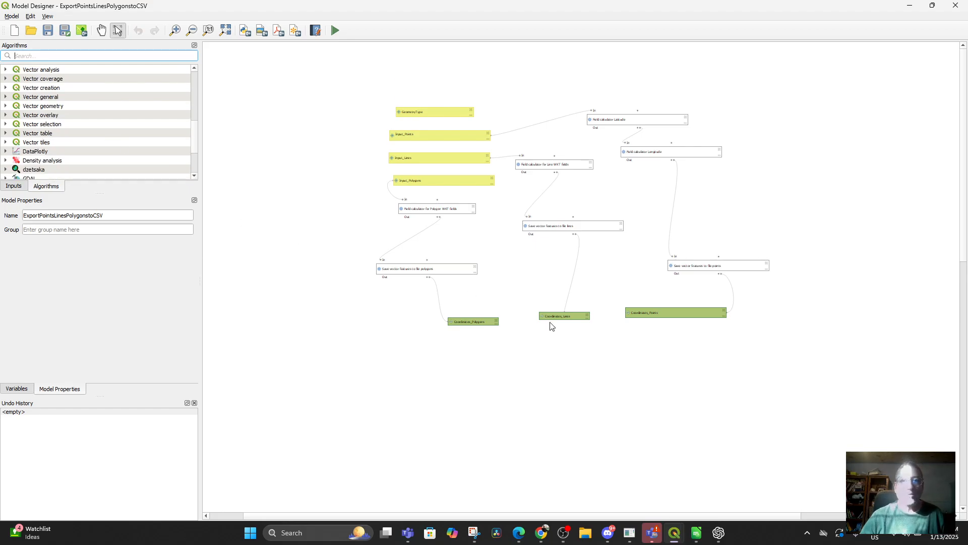
# Examine the GeometryType, Input_Points, Input_Lines and Input_Polygons inputs and the branches connected to them
pyautogui.scroll(6, 550, 313)
pyautogui.moveTo(556, 269); pyautogui.dragTo(753, 535)
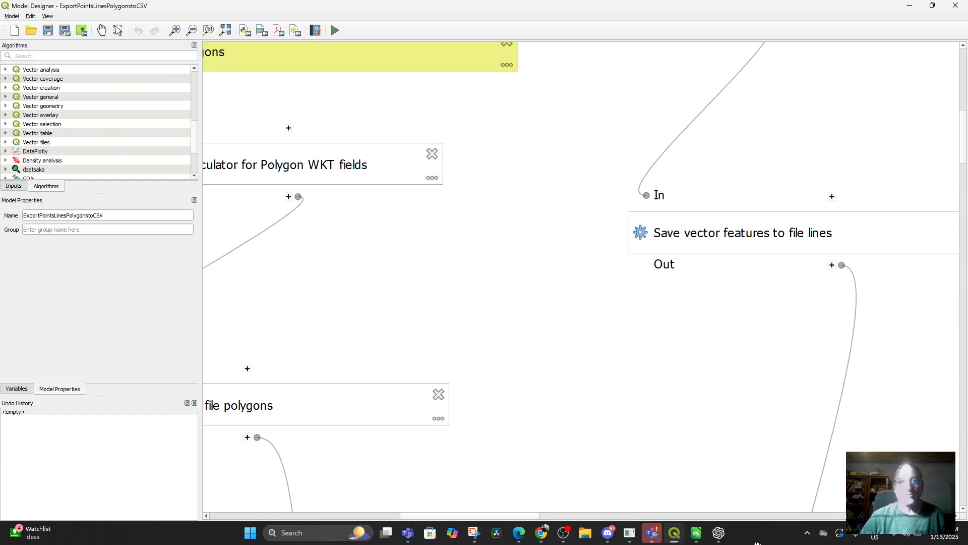
pyautogui.moveTo(525, 281); pyautogui.dragTo(711, 523)
pyautogui.moveTo(685, 416); pyautogui.dragTo(615, 468)
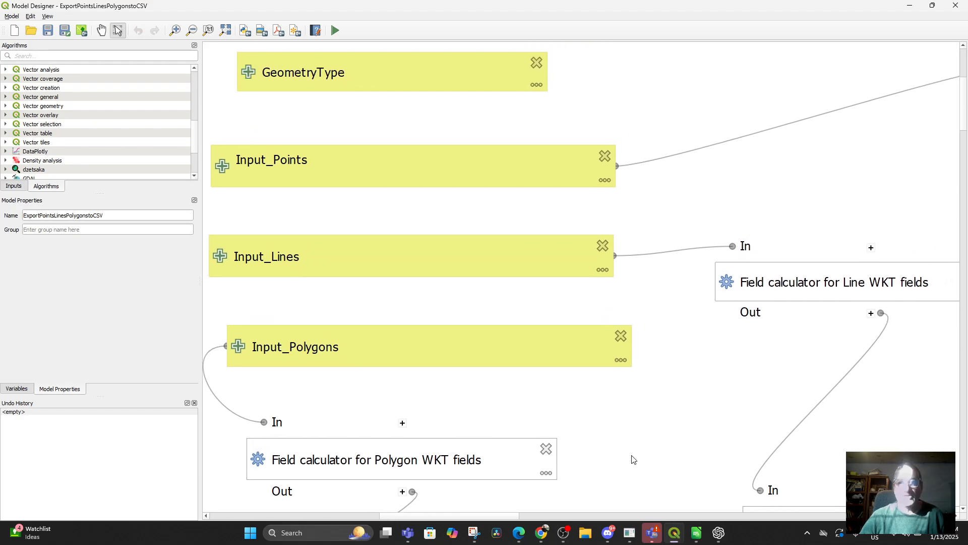
pyautogui.scroll(-1, 639, 438)
pyautogui.moveTo(657, 411); pyautogui.dragTo(508, 360)
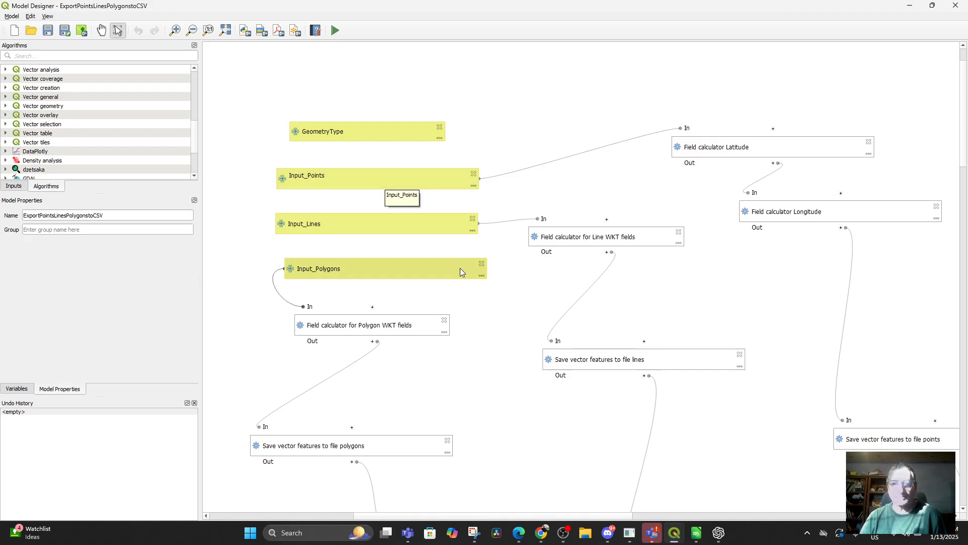
# Select all the components of the ExportPointsLinesPolygonstoCSV model on the canvas
pyautogui.scroll(-6, 501, 281)
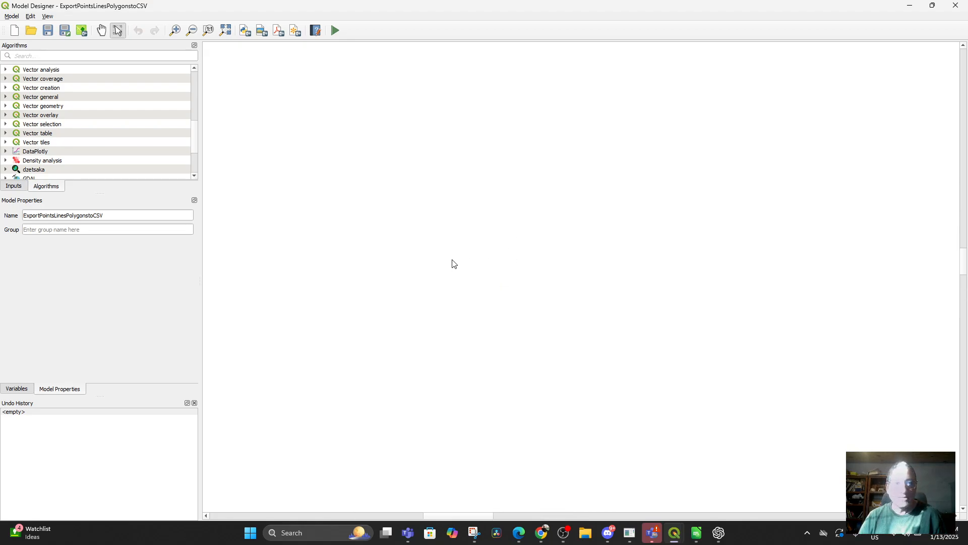
pyautogui.scroll(6, 452, 263)
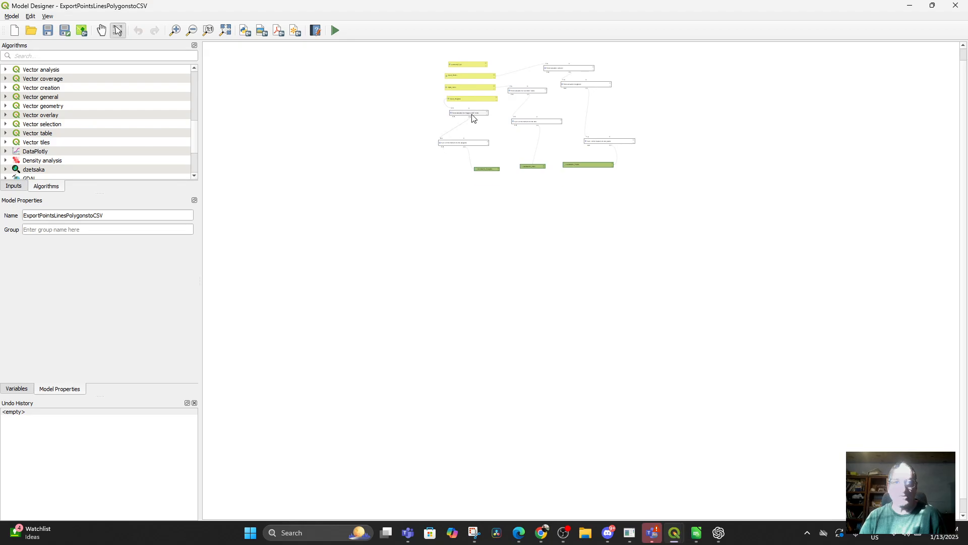
pyautogui.moveTo(437, 51); pyautogui.dragTo(666, 221)
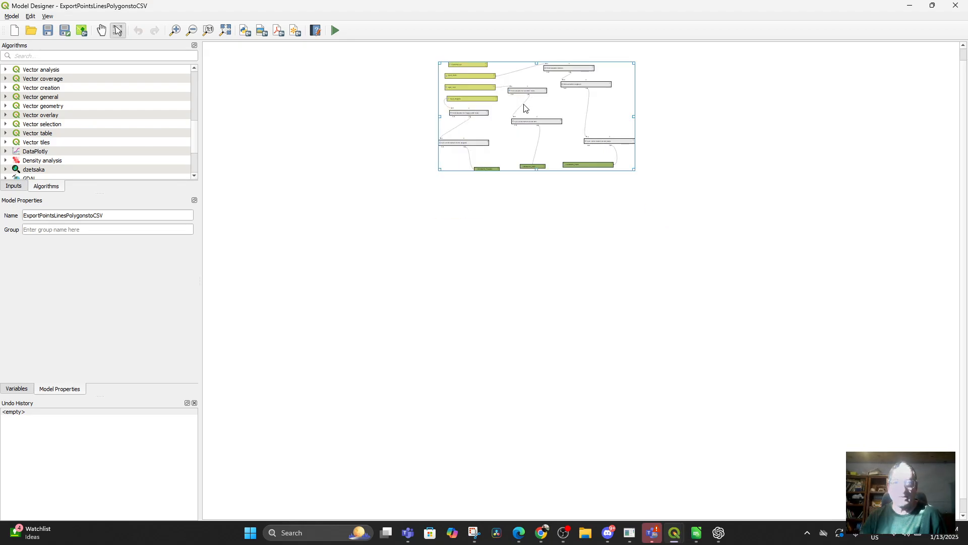
pyautogui.scroll(1, 543, 183)
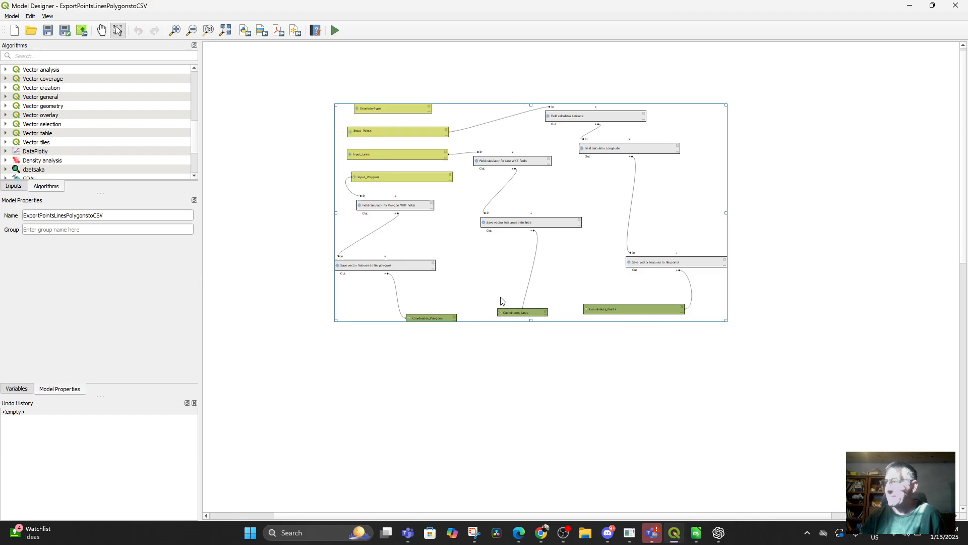